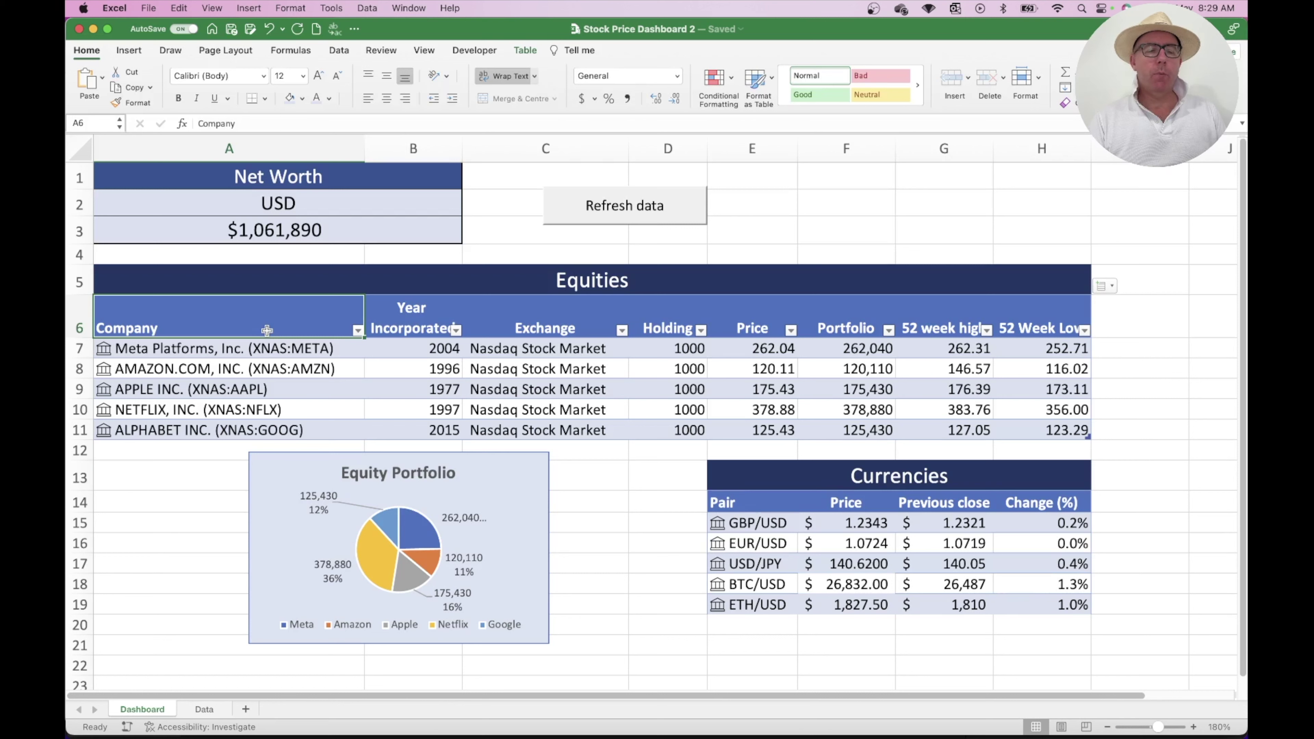
Examine the Equities table's companies, column headings and holdings, and the formulas behind the Price and Portfolio columns.
{"action": "left_click_drag", "start_coordinate": [267, 349], "coordinate": [265, 430]}
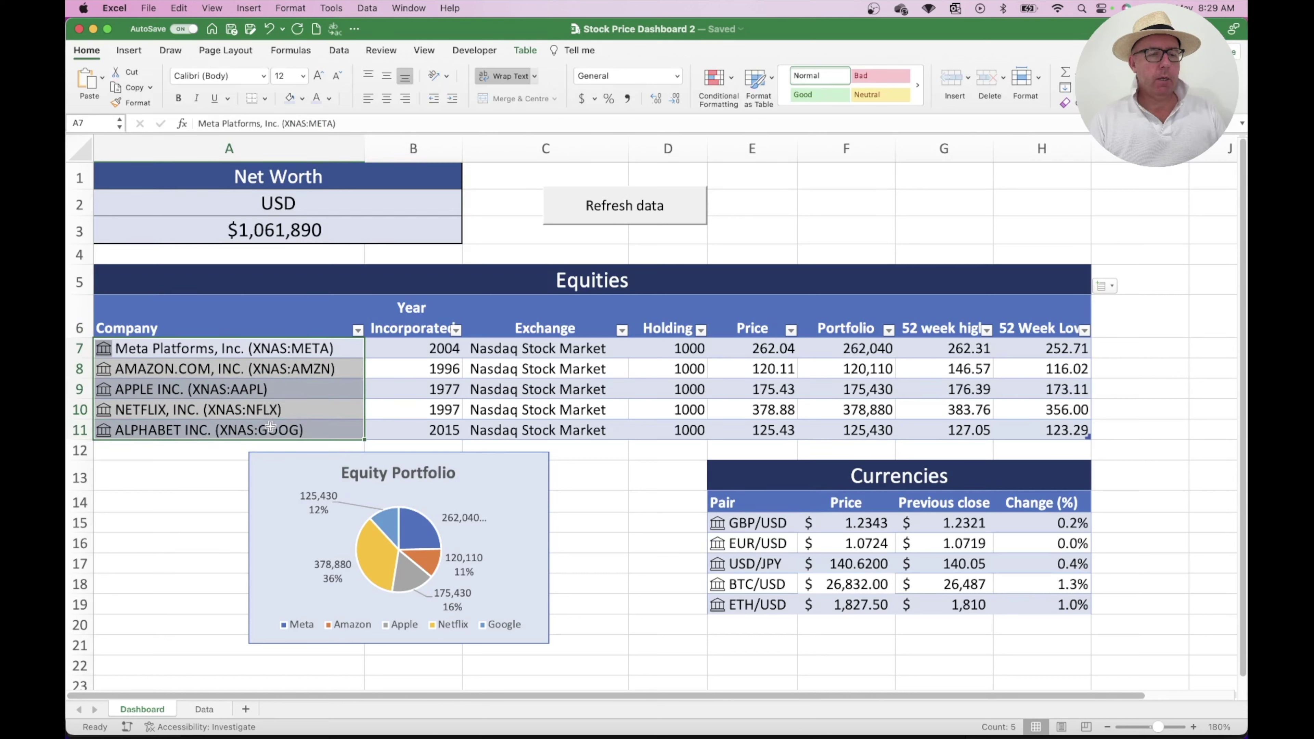
{"action": "left_click", "coordinate": [415, 321]}
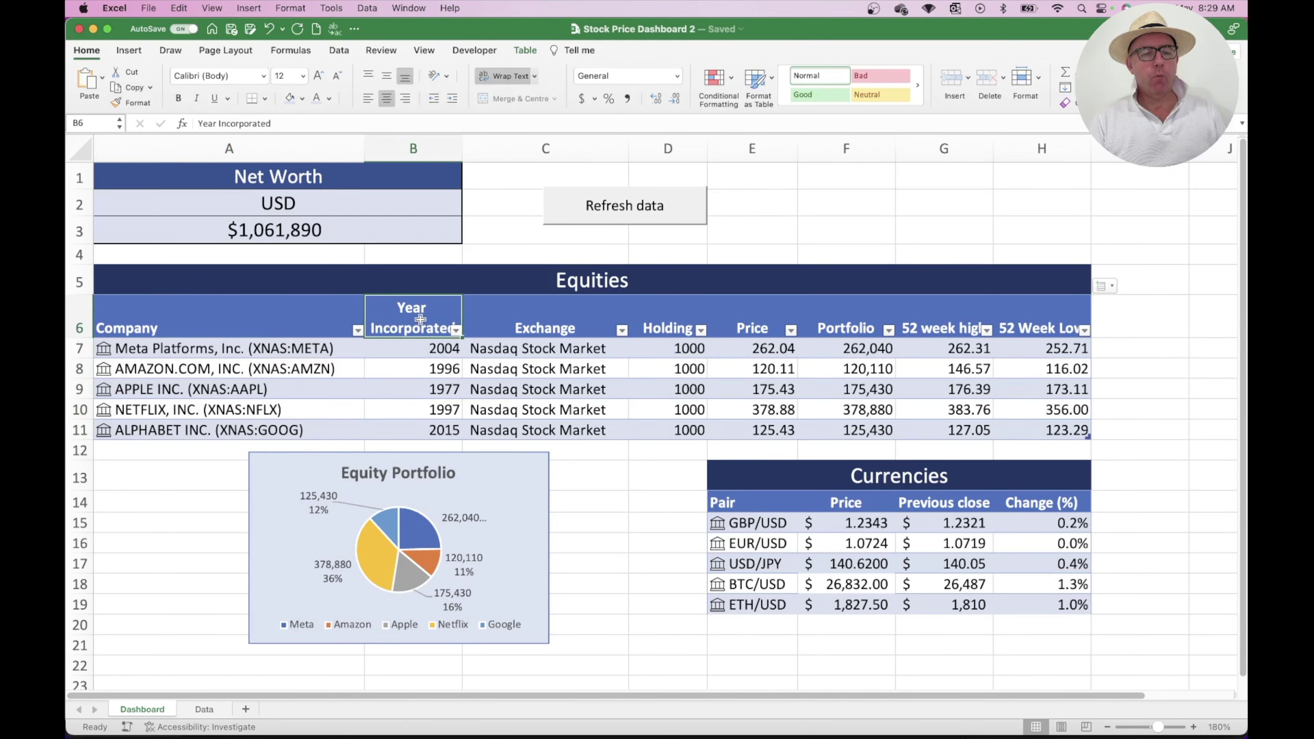
{"action": "left_click", "coordinate": [524, 316]}
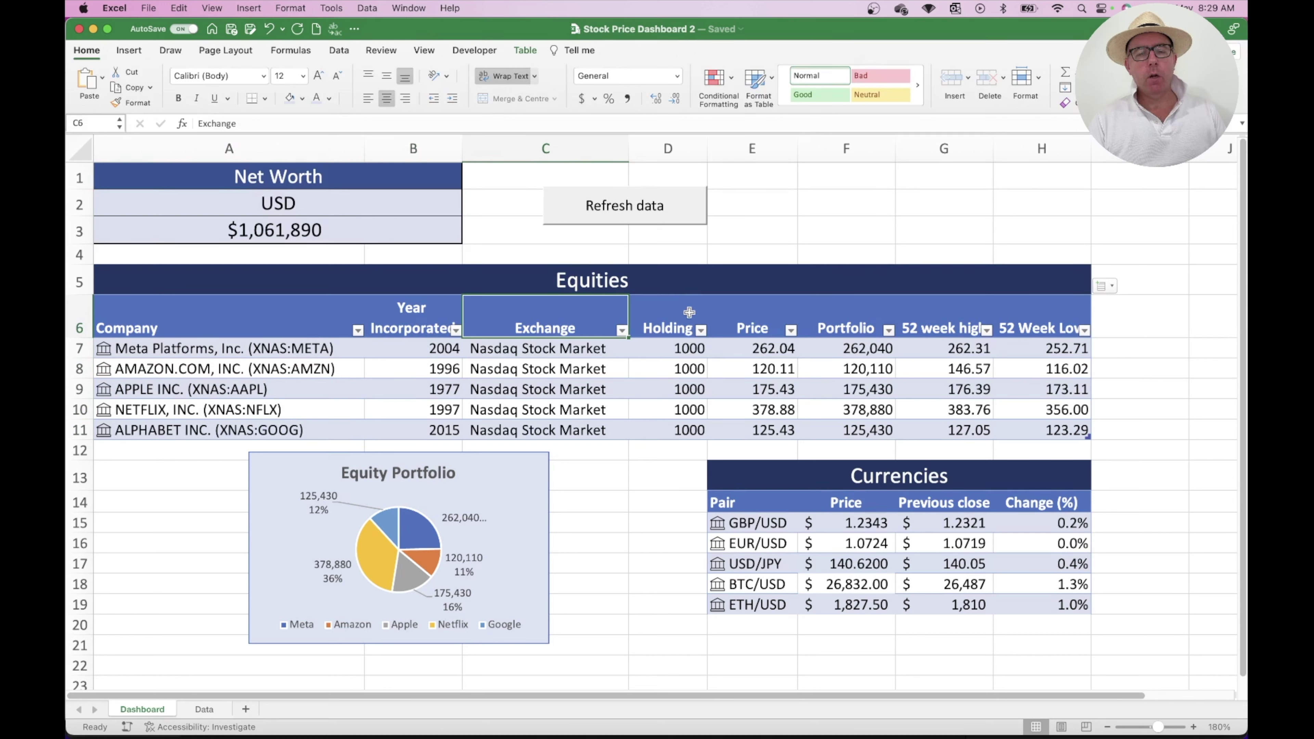
{"action": "left_click", "coordinate": [761, 312]}
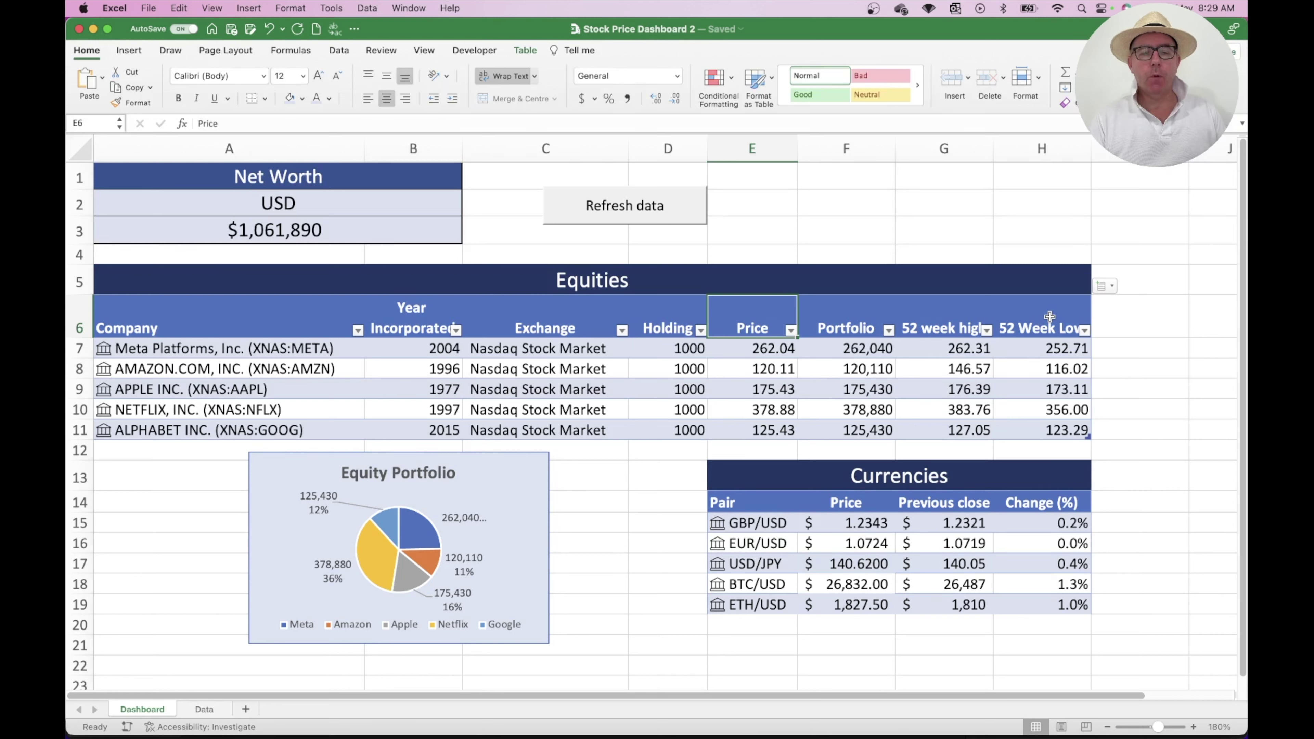
{"action": "left_click_drag", "start_coordinate": [694, 357], "coordinate": [688, 427]}
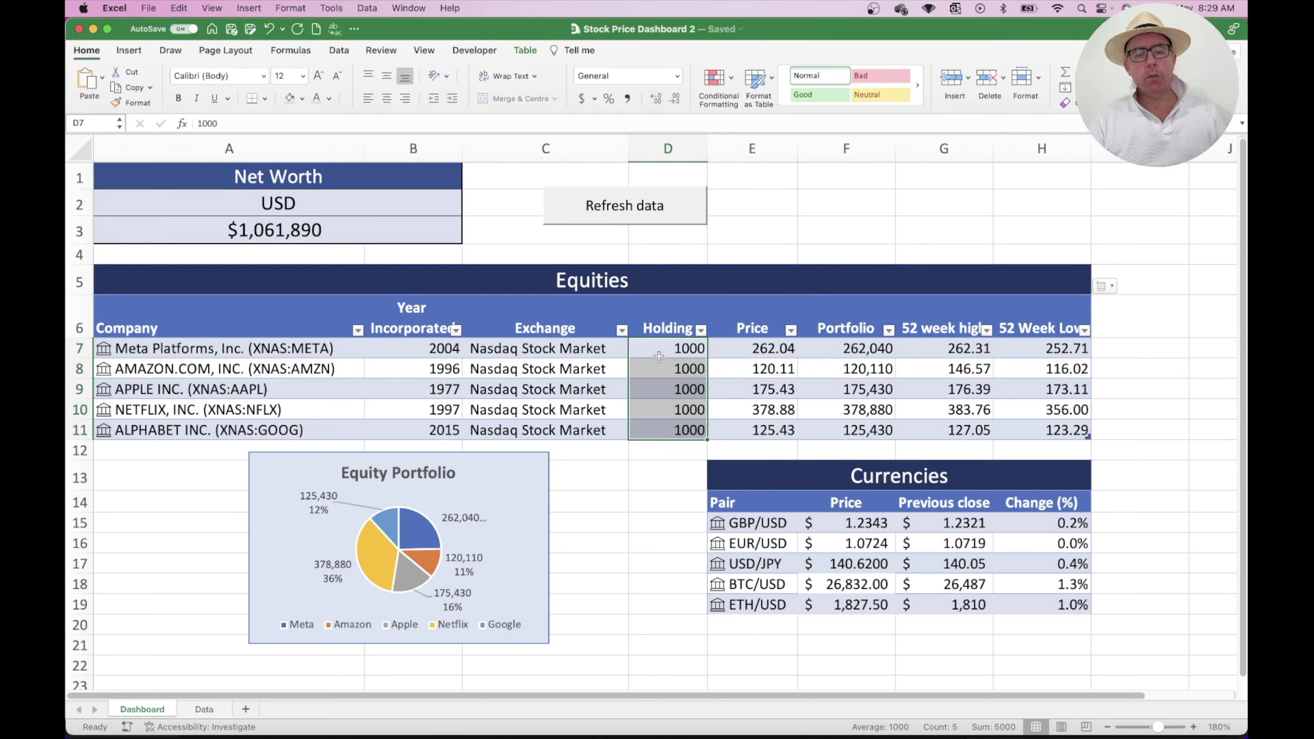
{"action": "left_click", "coordinate": [749, 351]}
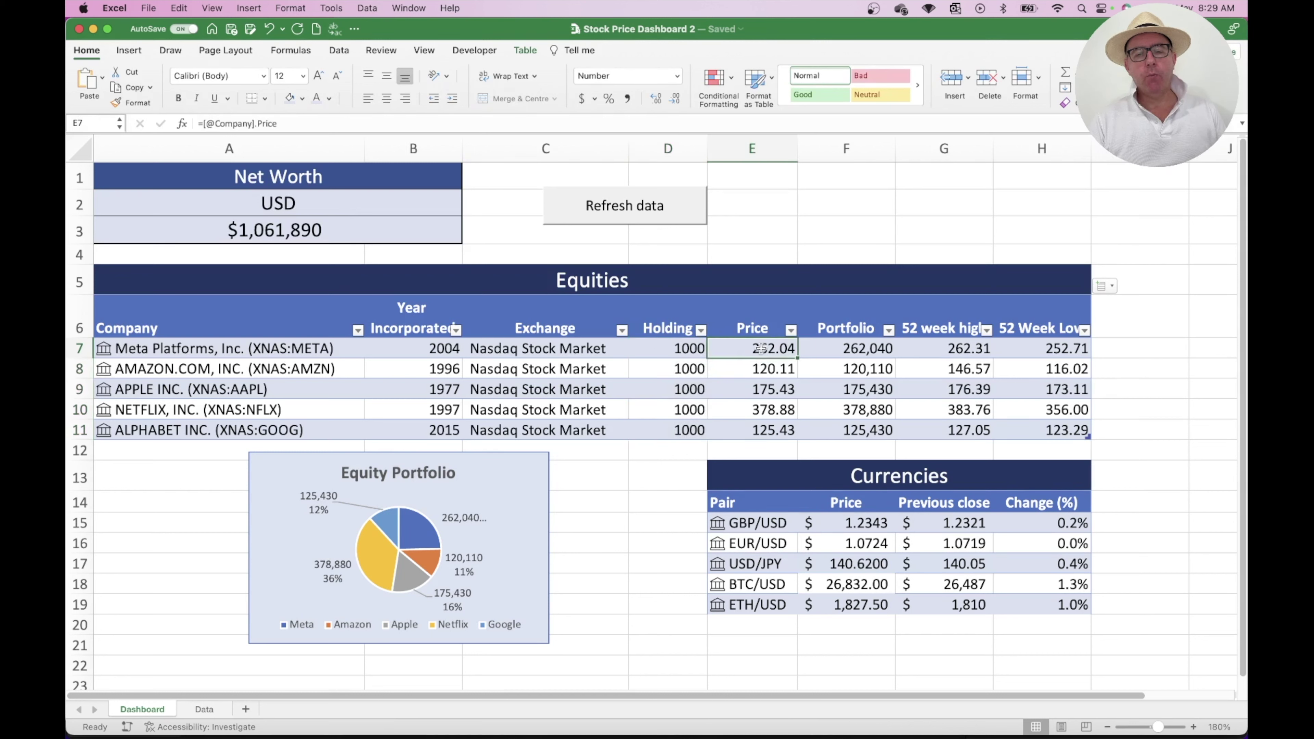
{"action": "left_click", "coordinate": [859, 350]}
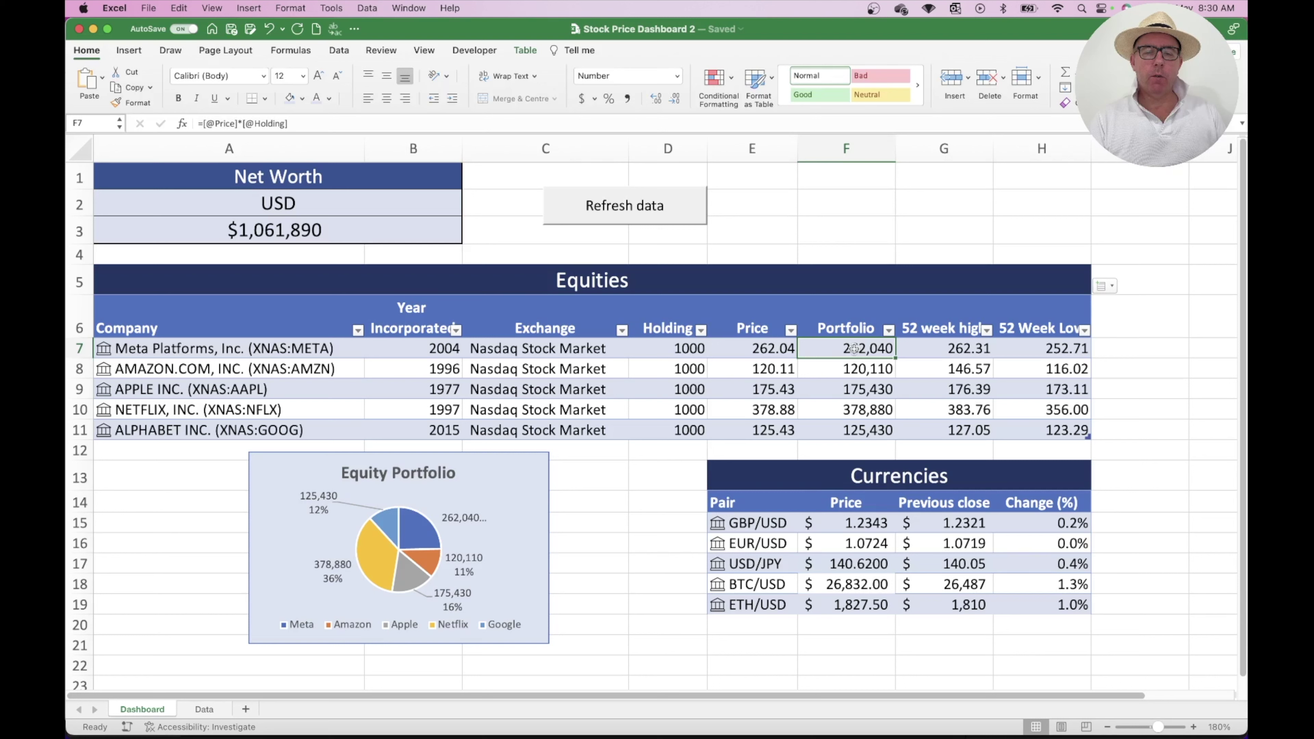
{"action": "left_click_drag", "start_coordinate": [853, 350], "coordinate": [851, 431]}
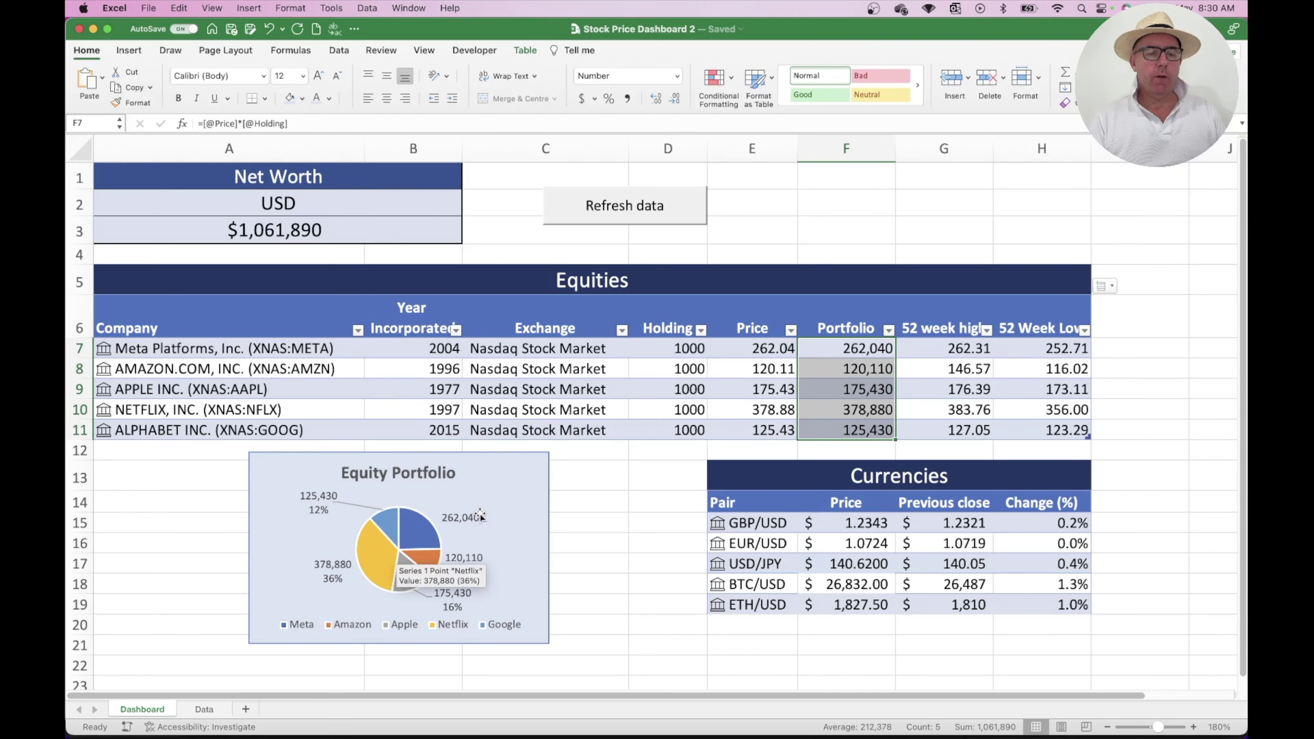
{"action": "left_click", "coordinate": [615, 531]}
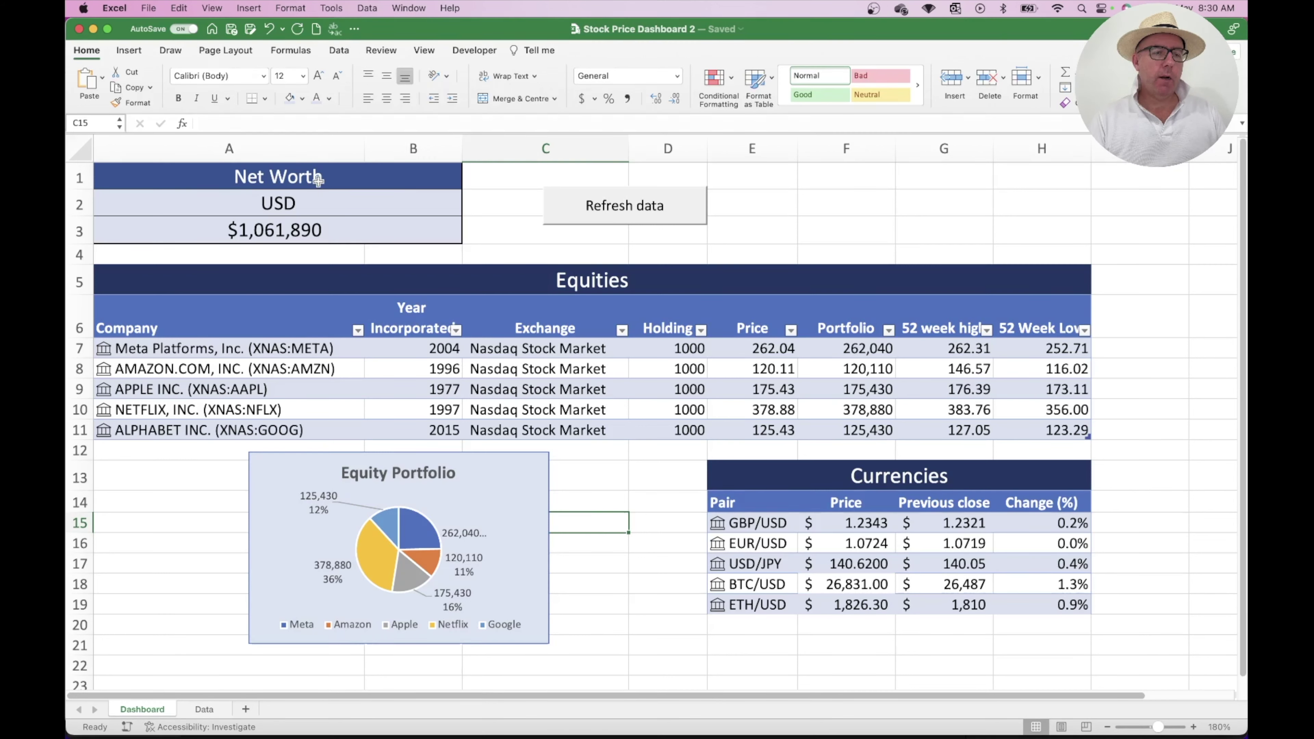
Switch the Net Worth currency on the dashboard to GBP and back to USD.
{"action": "left_click_drag", "start_coordinate": [317, 175], "coordinate": [328, 222]}
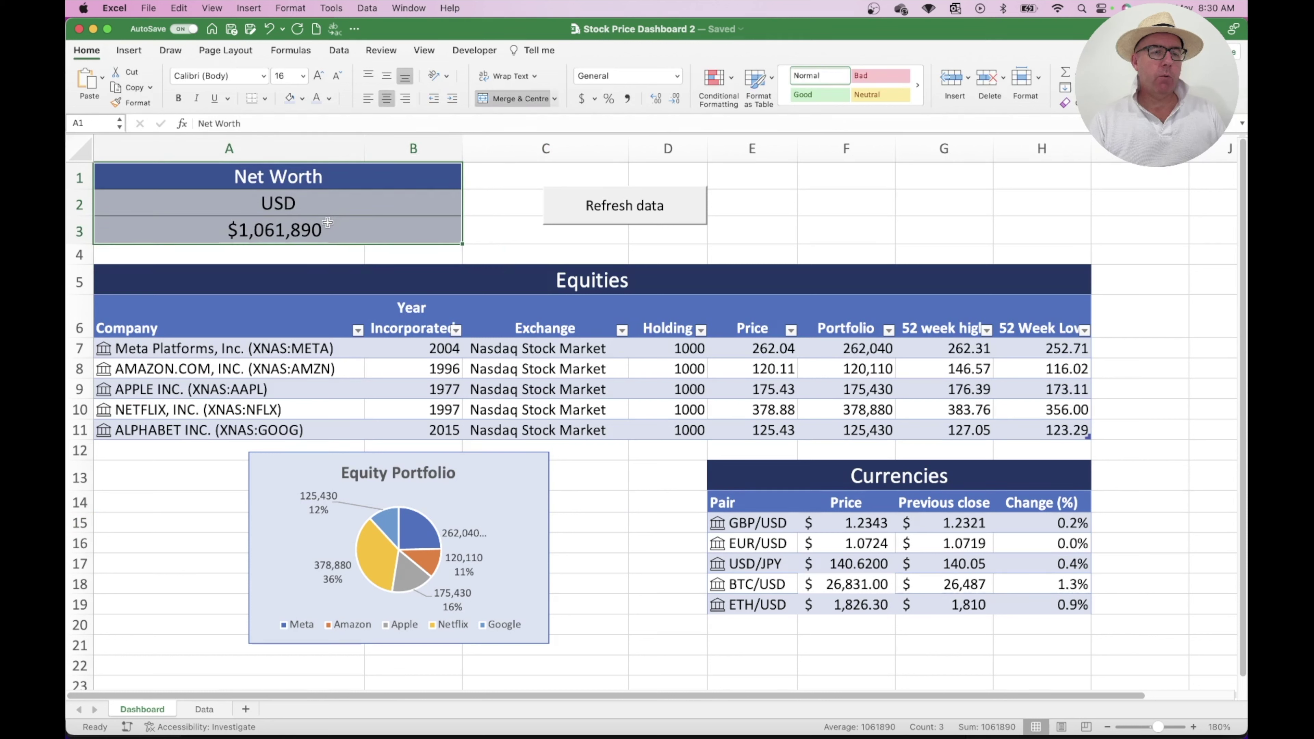
{"action": "left_click", "coordinate": [458, 202]}
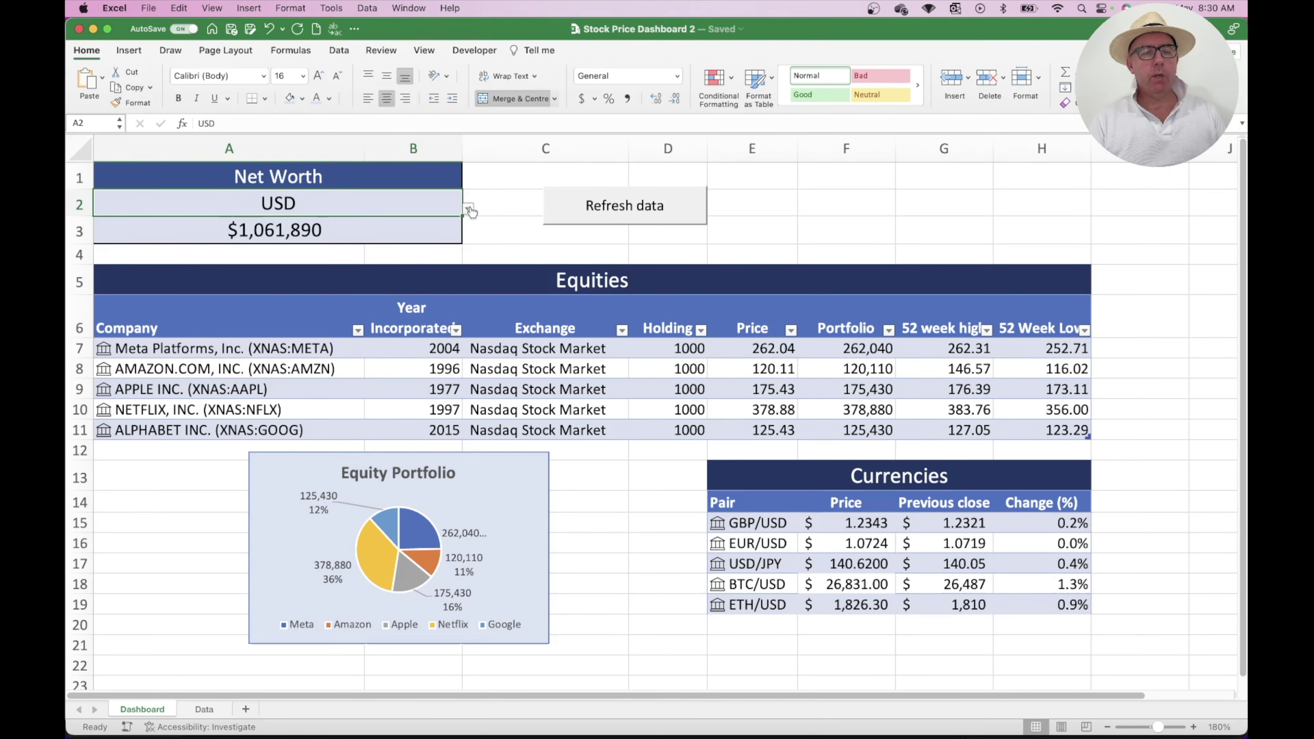
{"action": "left_click", "coordinate": [468, 208]}
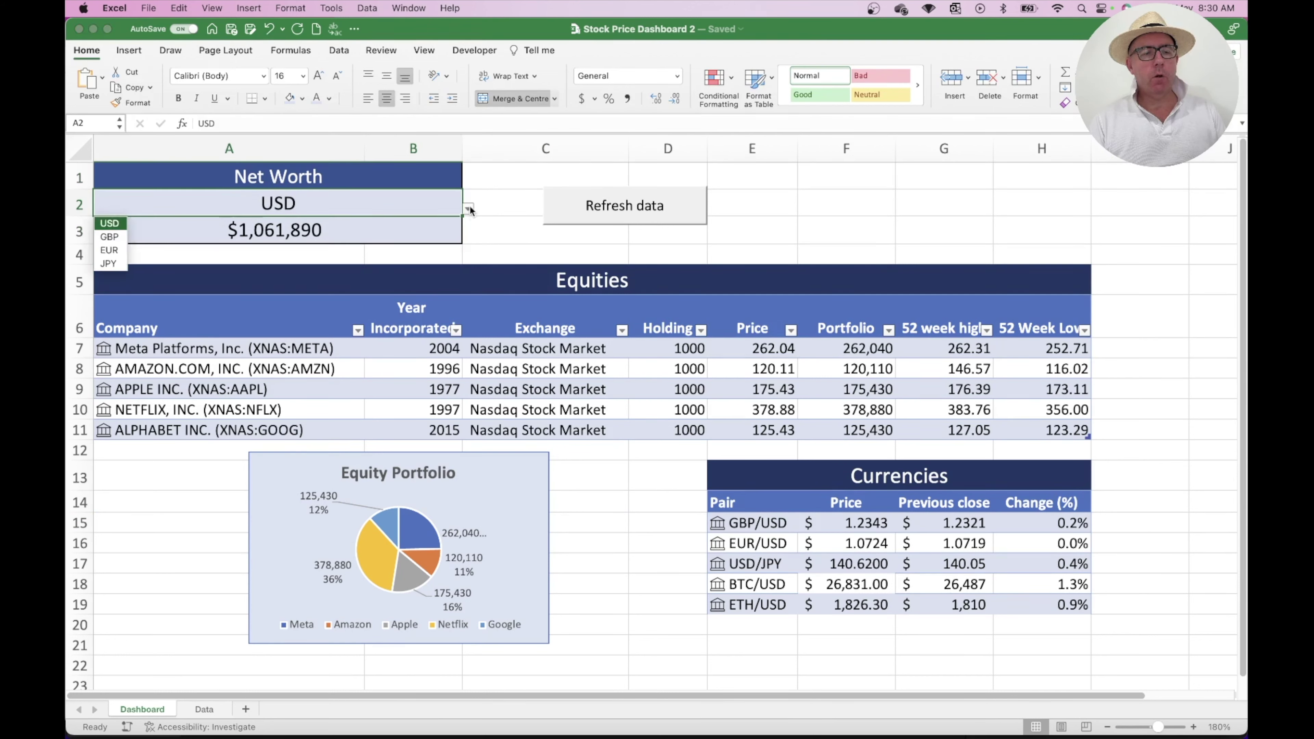
{"action": "left_click", "coordinate": [111, 237]}
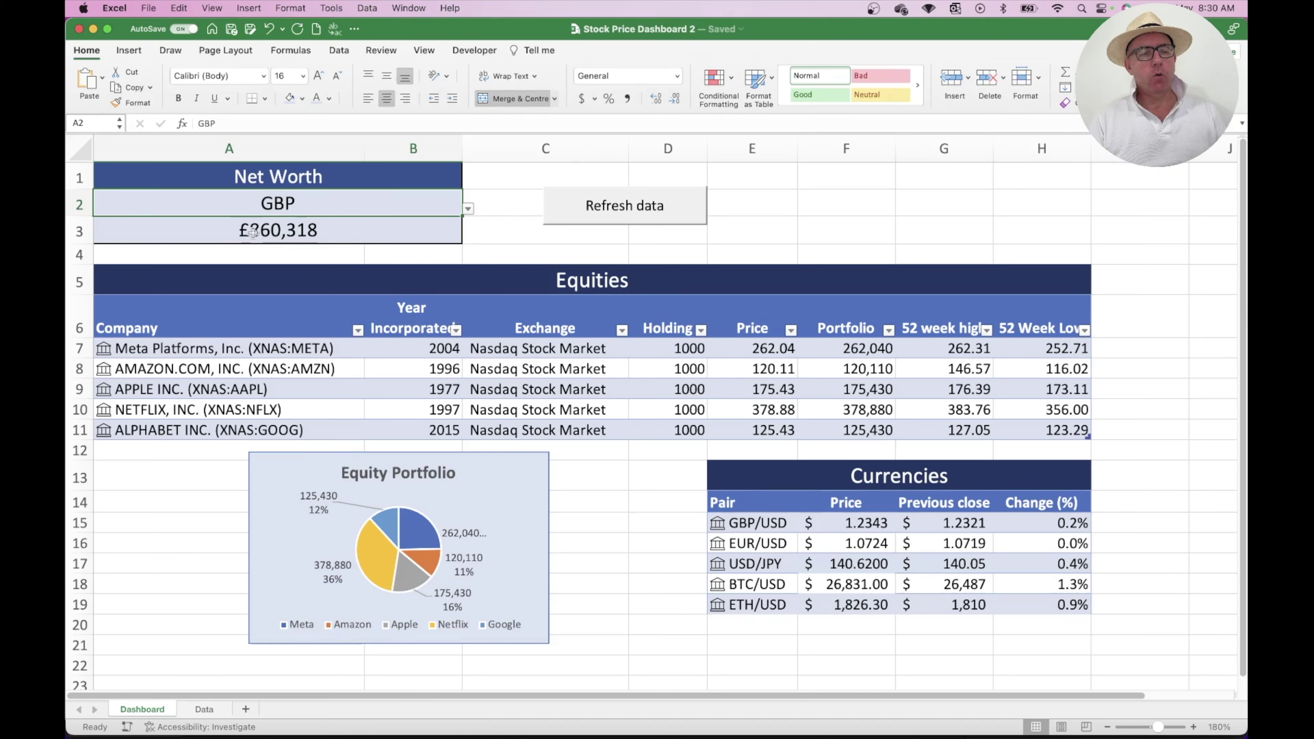
{"action": "left_click", "coordinate": [468, 208]}
{"action": "left_click", "coordinate": [112, 225]}
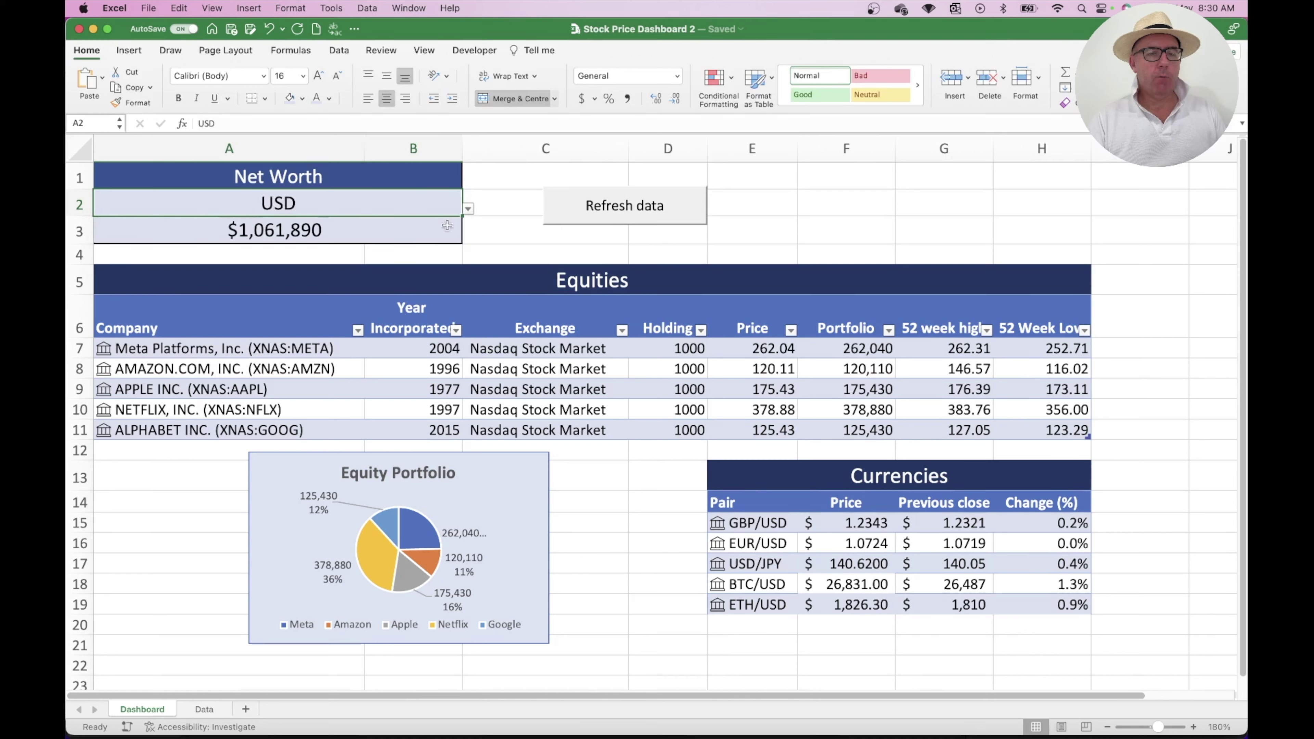
{"action": "left_click", "coordinate": [590, 253]}
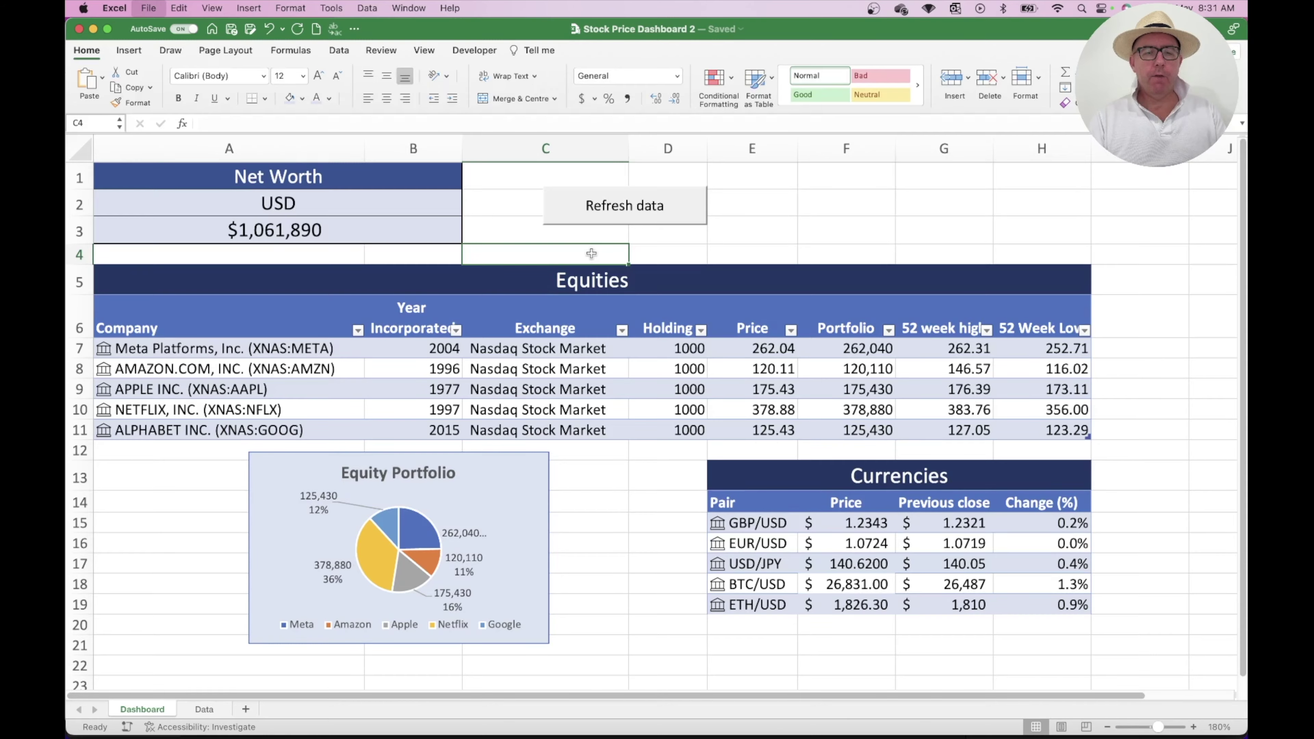
Create a new blank workbook and enlarge its window to fill the screen at 180% zoom.
{"action": "key", "text": "super+n"}
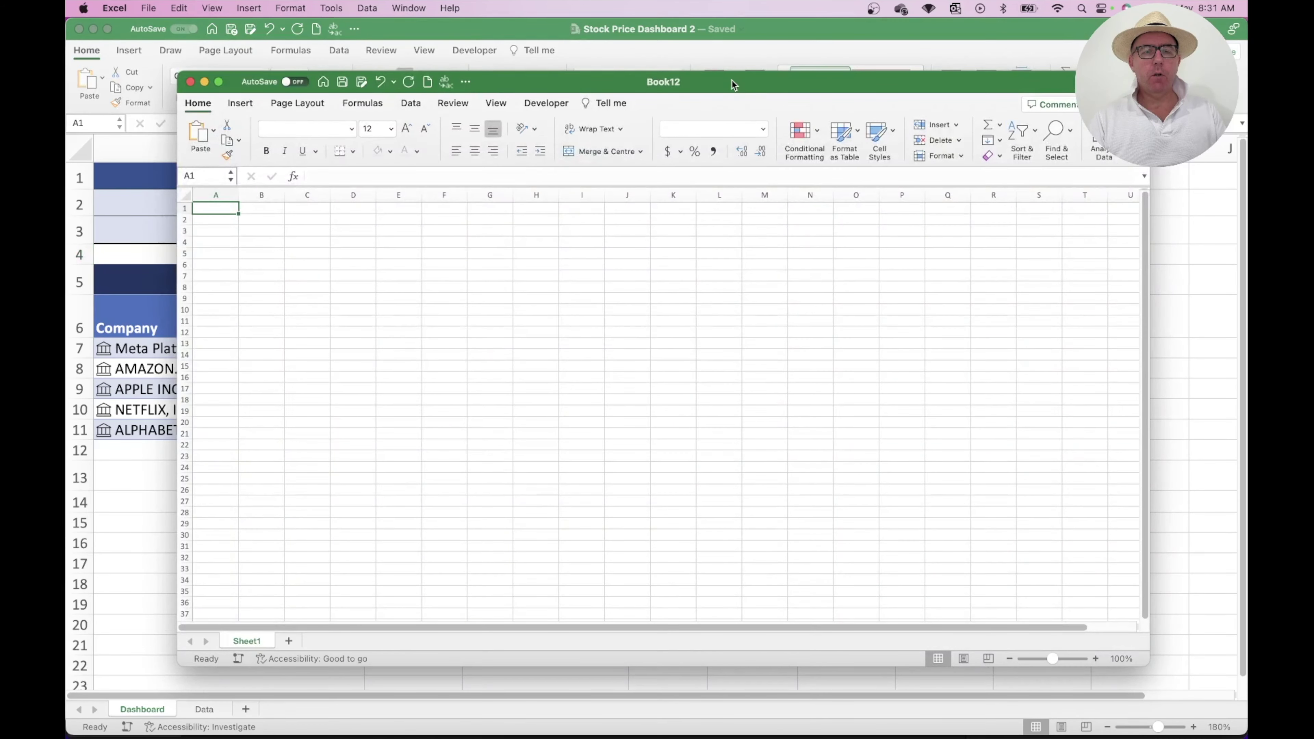
{"action": "left_click_drag", "start_coordinate": [732, 80], "coordinate": [619, 29]}
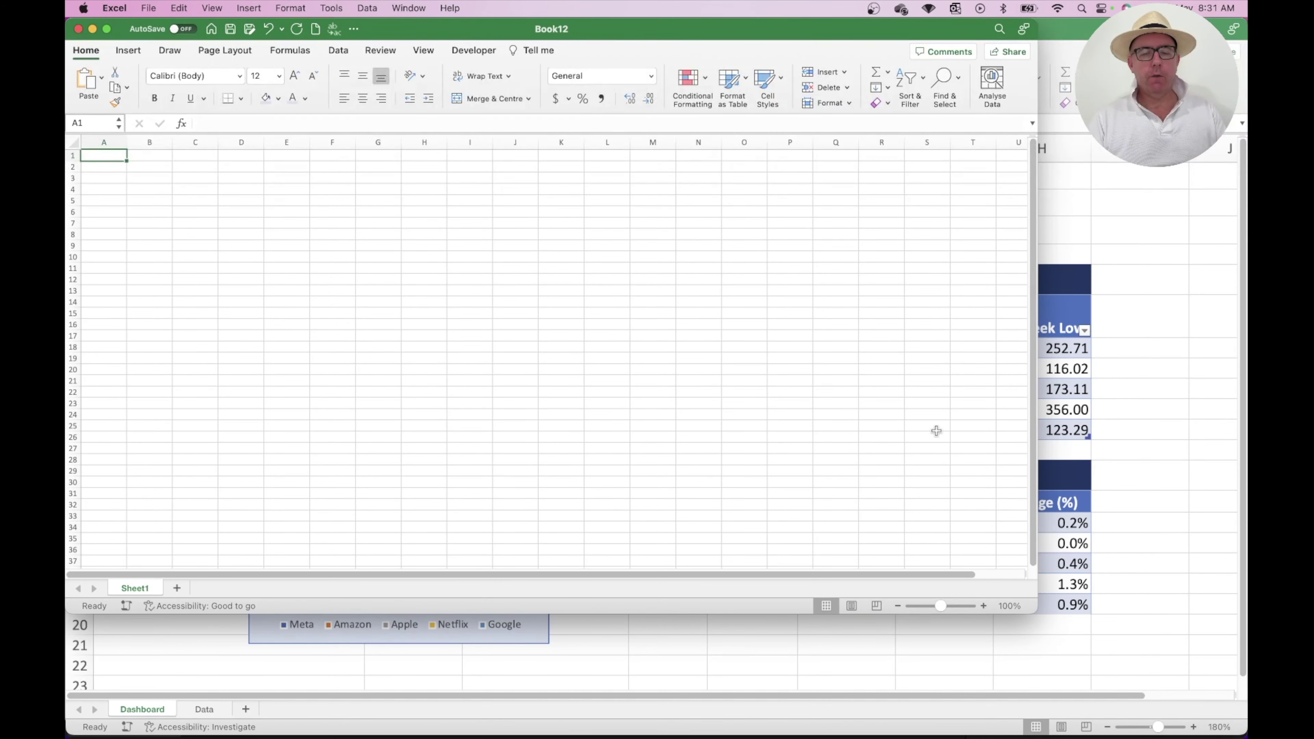
{"action": "left_click_drag", "start_coordinate": [1036, 608], "coordinate": [1244, 729]}
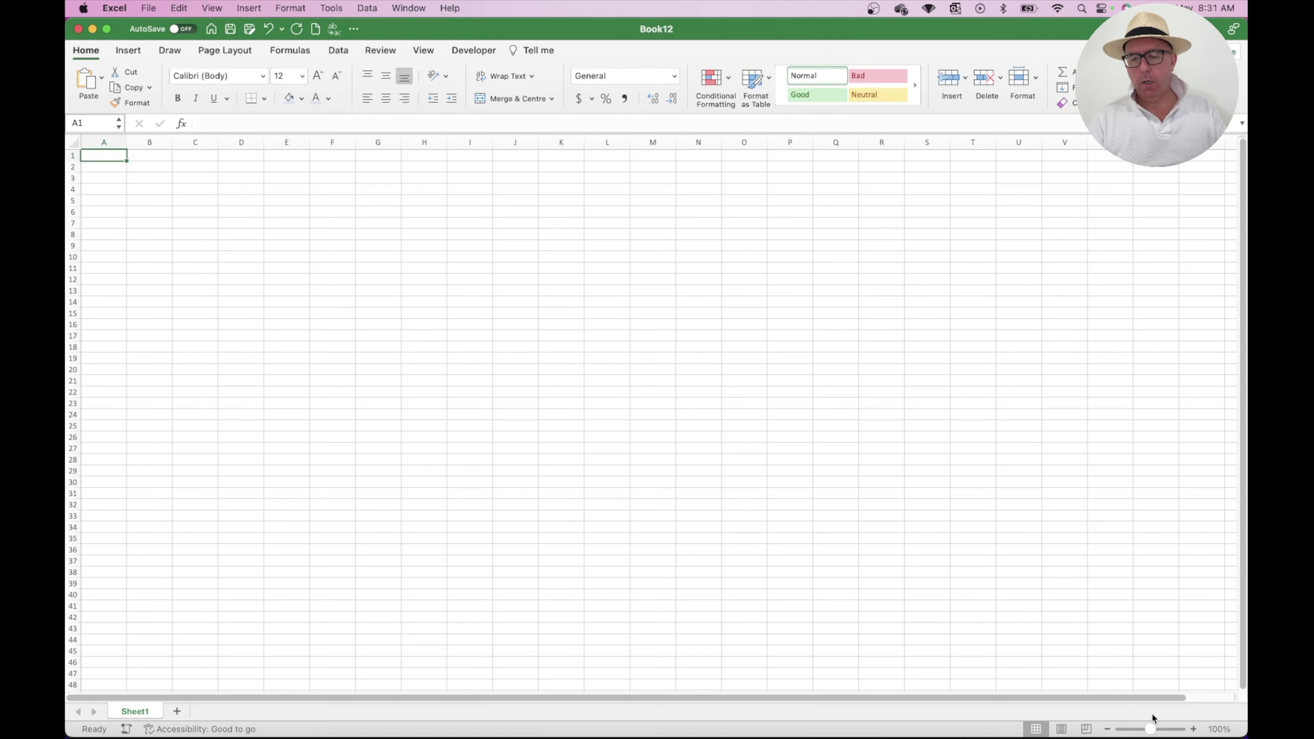
{"action": "left_click", "coordinate": [1193, 729]}
{"action": "left_click", "coordinate": [1193, 730]}
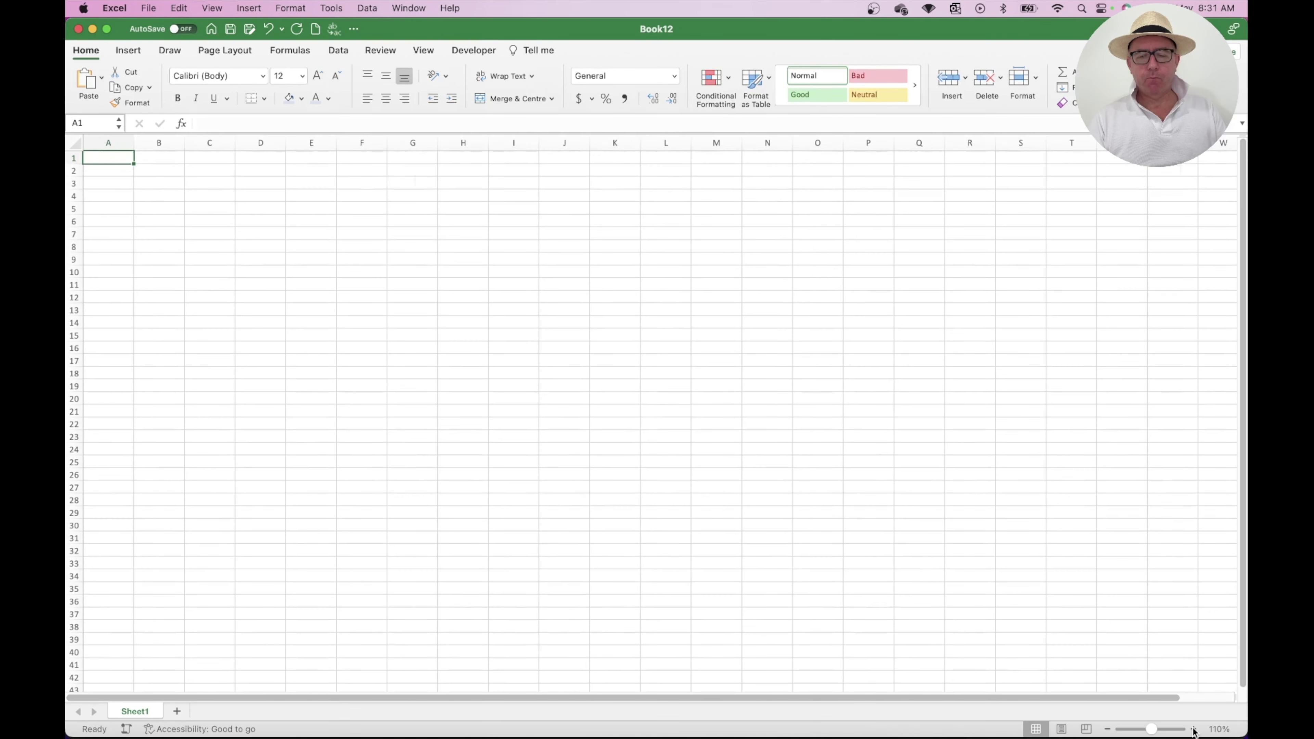
{"action": "left_click", "coordinate": [1193, 729]}
{"action": "left_click", "coordinate": [1193, 729]}
{"action": "left_click", "coordinate": [1193, 730]}
{"action": "left_click", "coordinate": [1193, 729]}
{"action": "left_click", "coordinate": [1193, 730]}
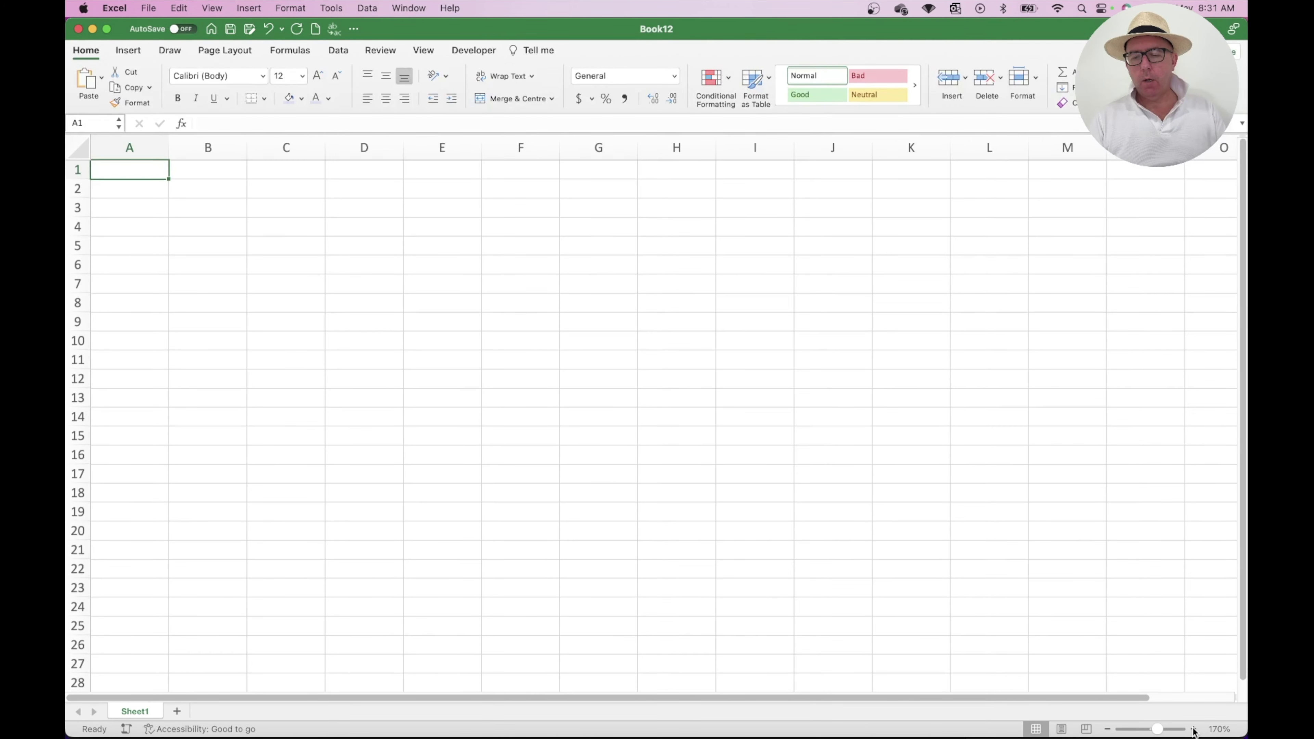
{"action": "left_click", "coordinate": [1193, 730]}
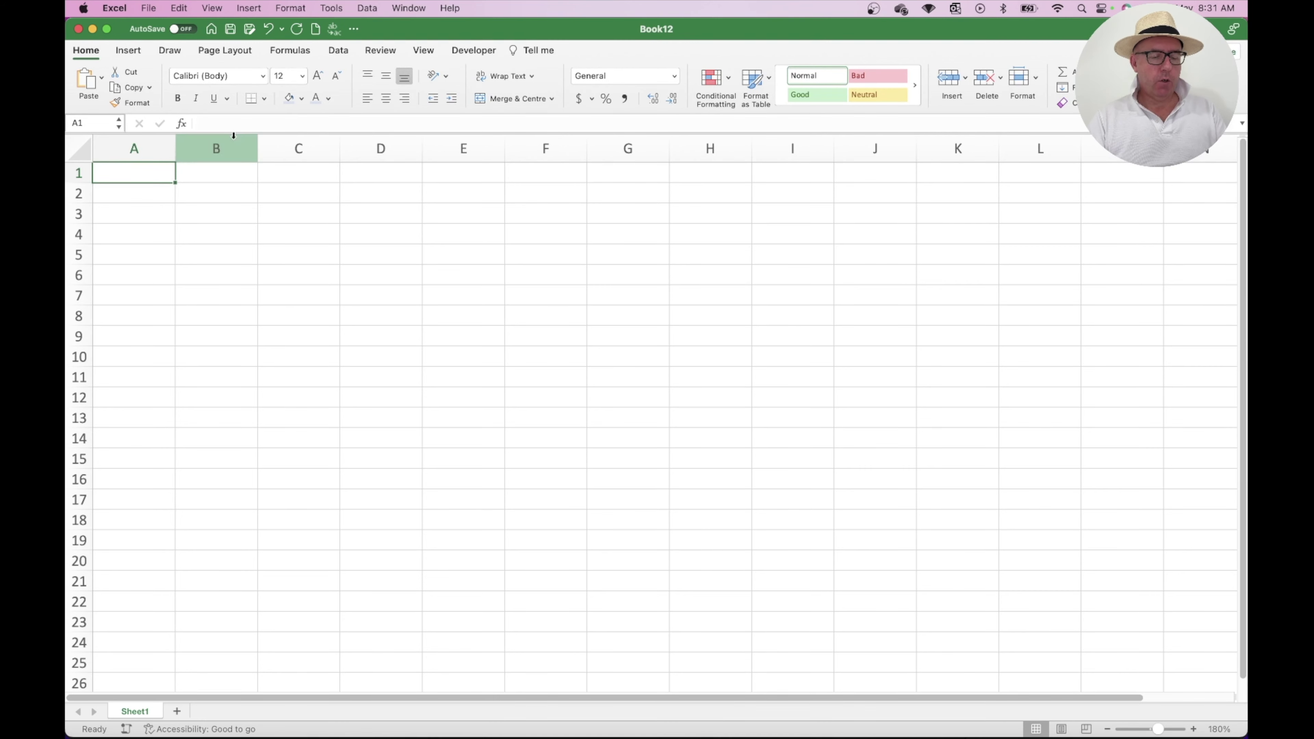
Save the new workbook as "dashboard" in the stock price dashboard folder, using the Excel Macro-enabled Workbook (.xlsm) format.
{"action": "key", "text": "super+s"}
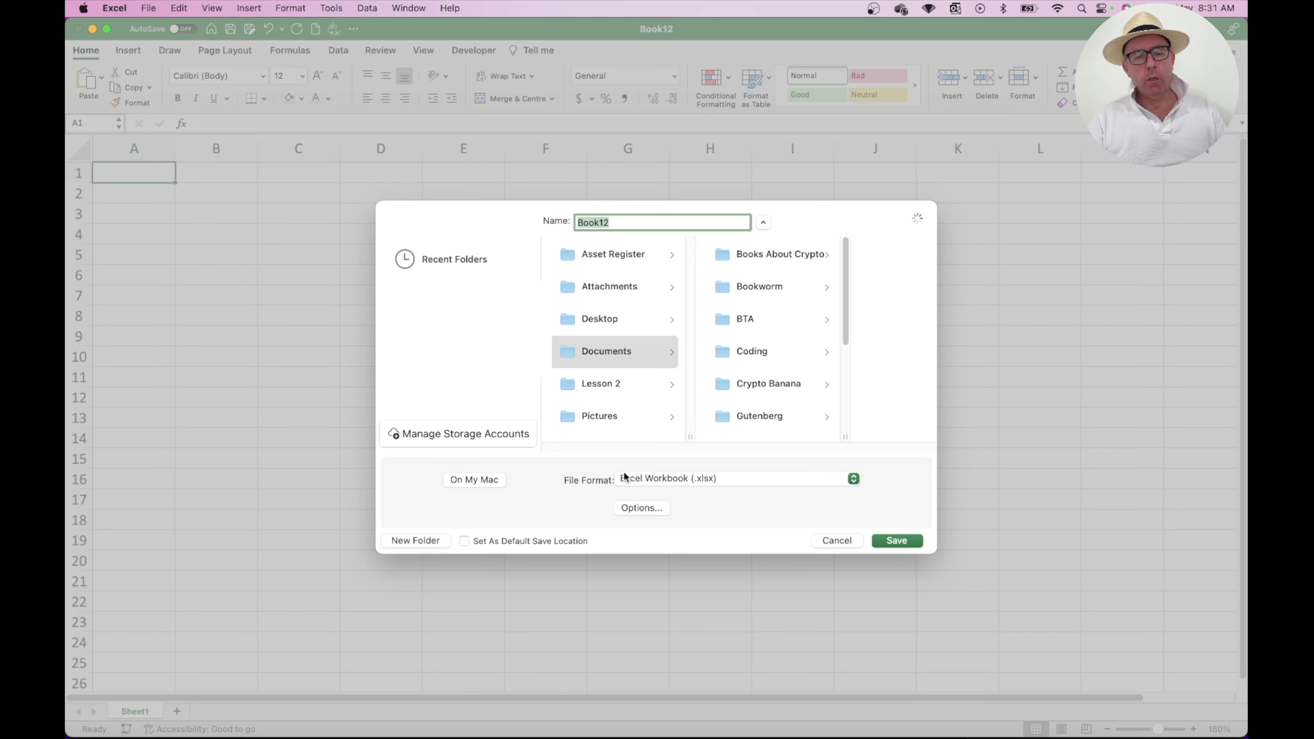
{"action": "left_click", "coordinate": [727, 479]}
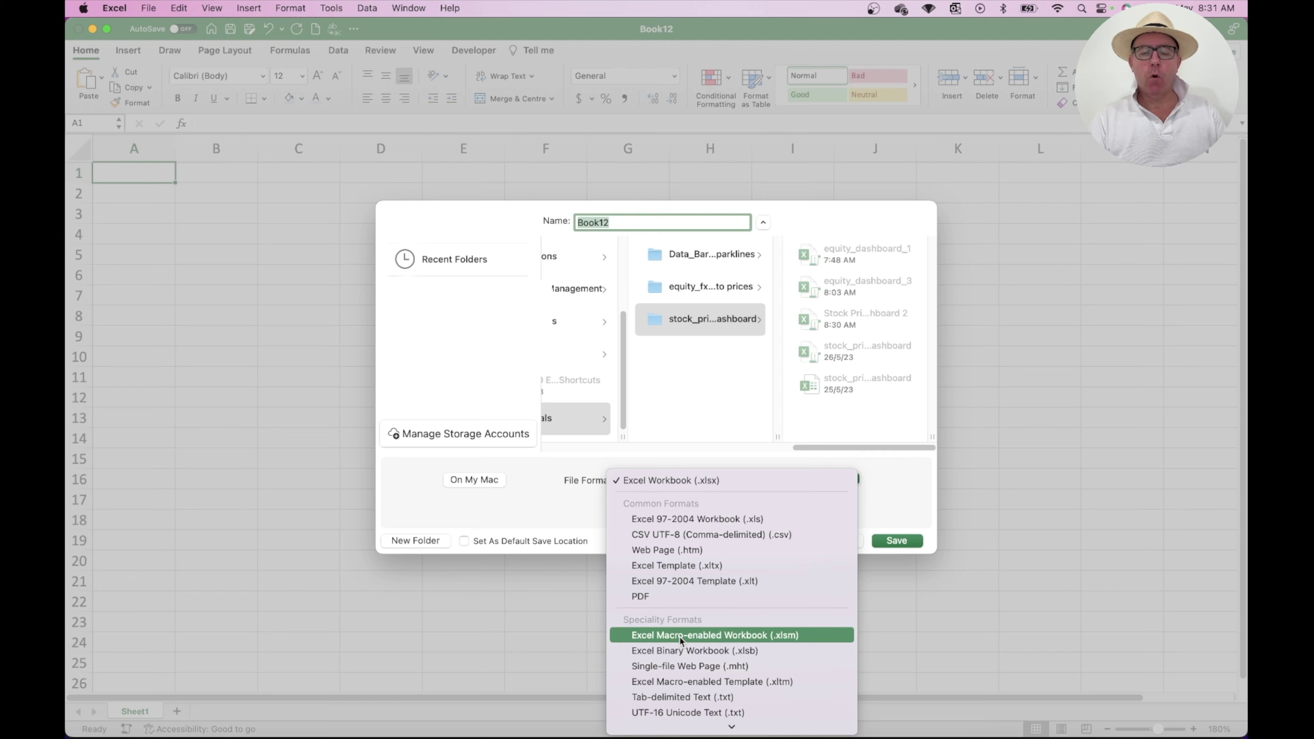
{"action": "left_click", "coordinate": [680, 640]}
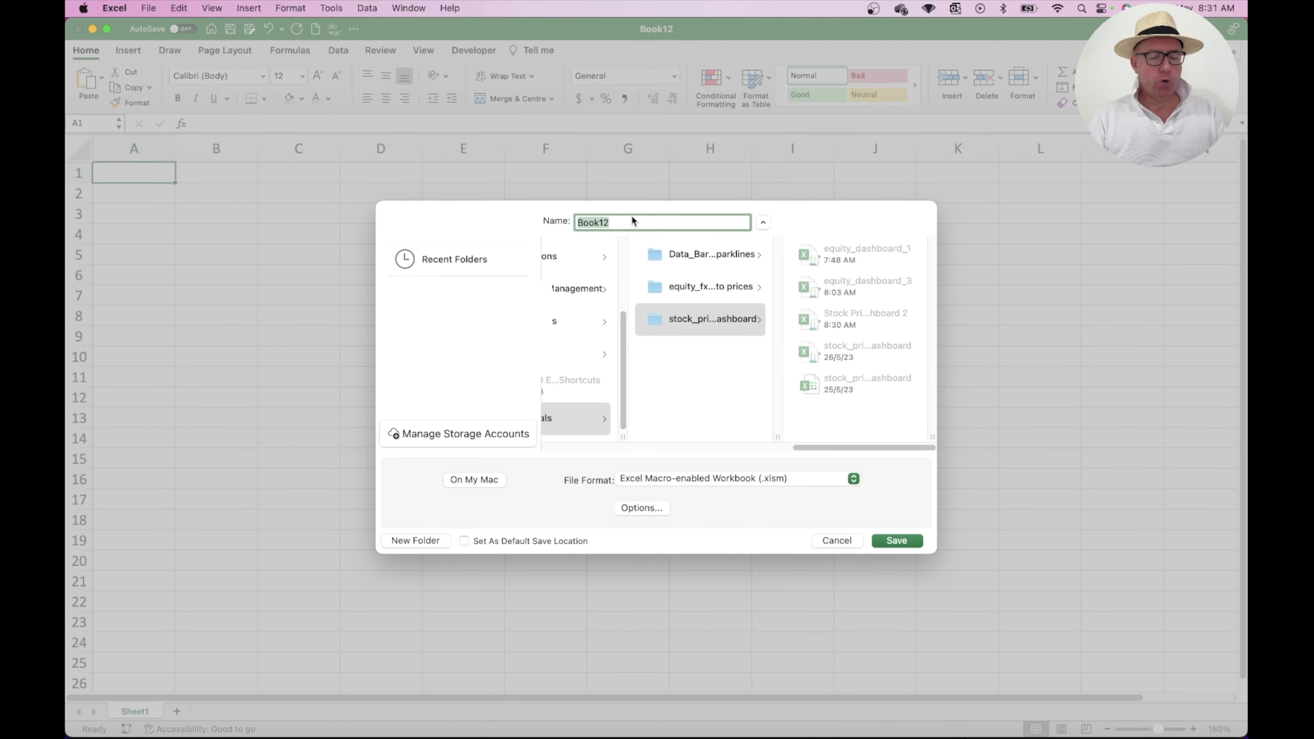
{"action": "type", "text": "dashboard"}
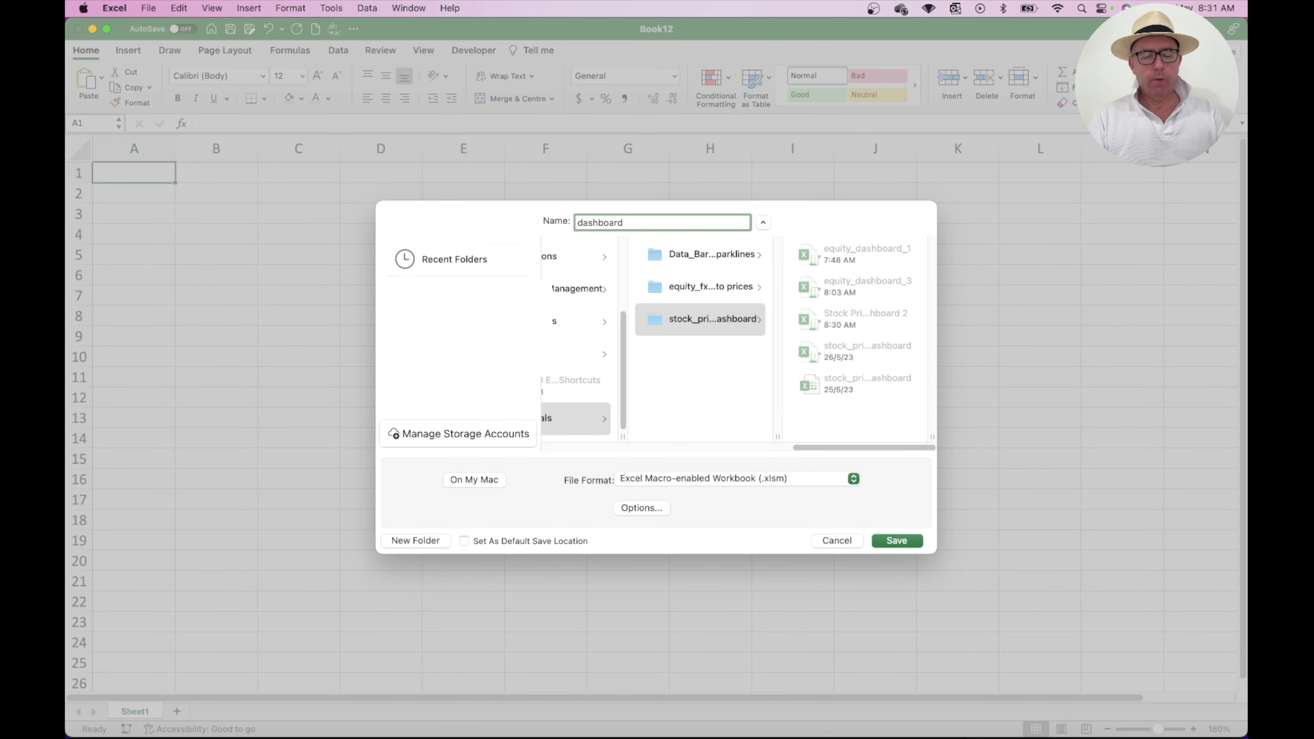
{"action": "left_click", "coordinate": [906, 543]}
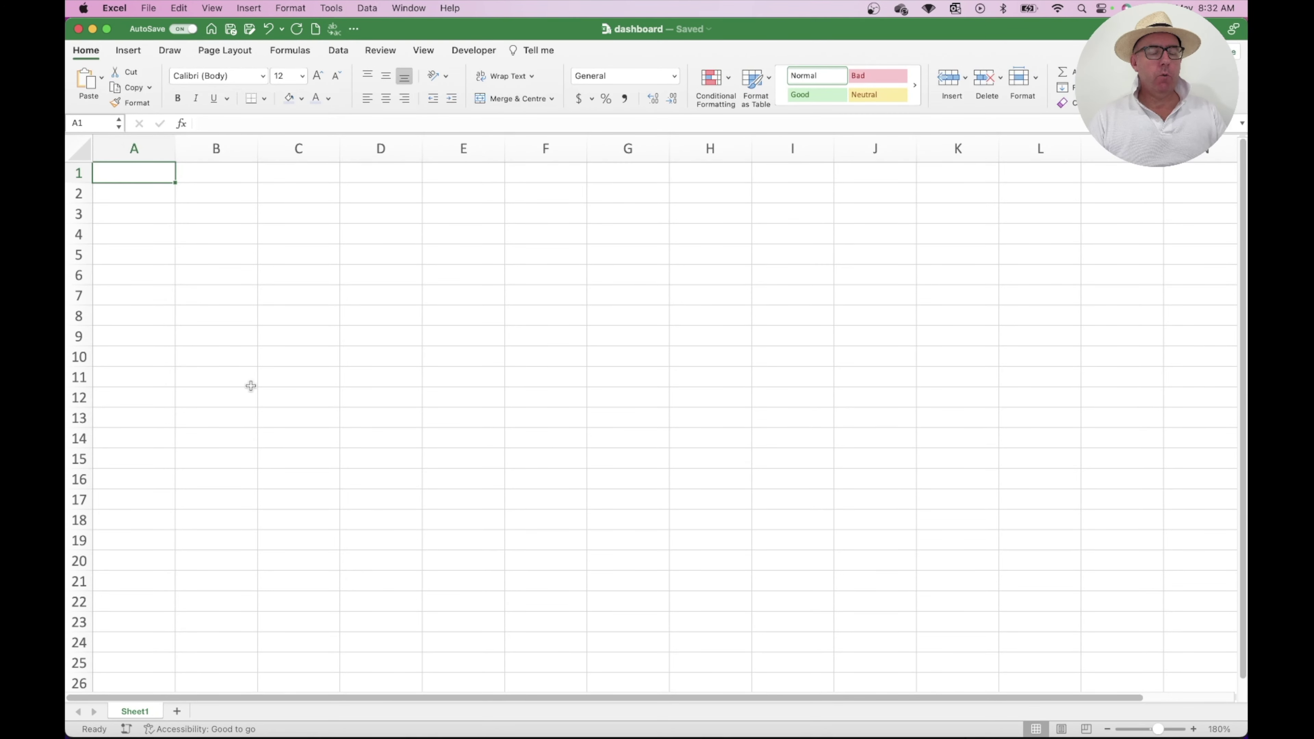
Enter the company names Meta, Amazon, Apple, Netflix and Alphabet in cells A1 to A5.
{"action": "type", "text": "Meal"}
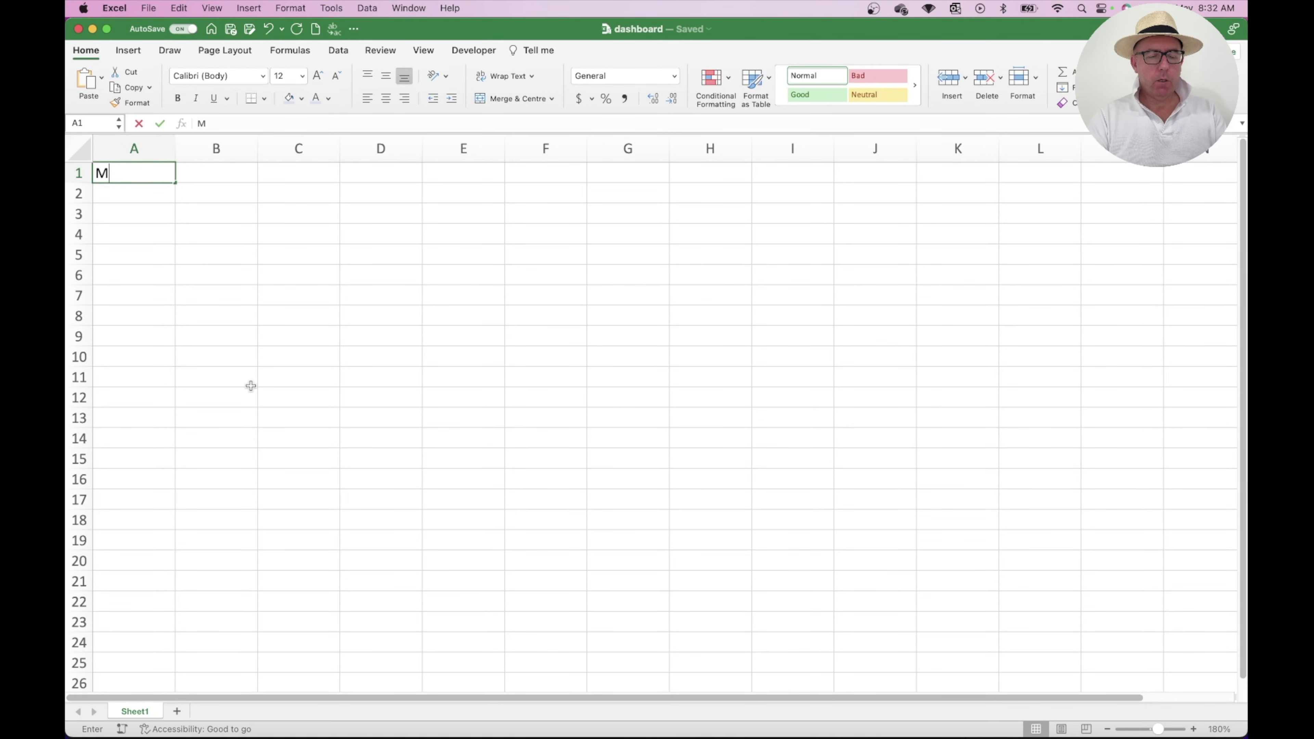
{"action": "key", "text": "BackSpace"}
{"action": "key", "text": "BackSpace"}
{"action": "key", "text": "BackSpace"}
{"action": "type", "text": "eta"}
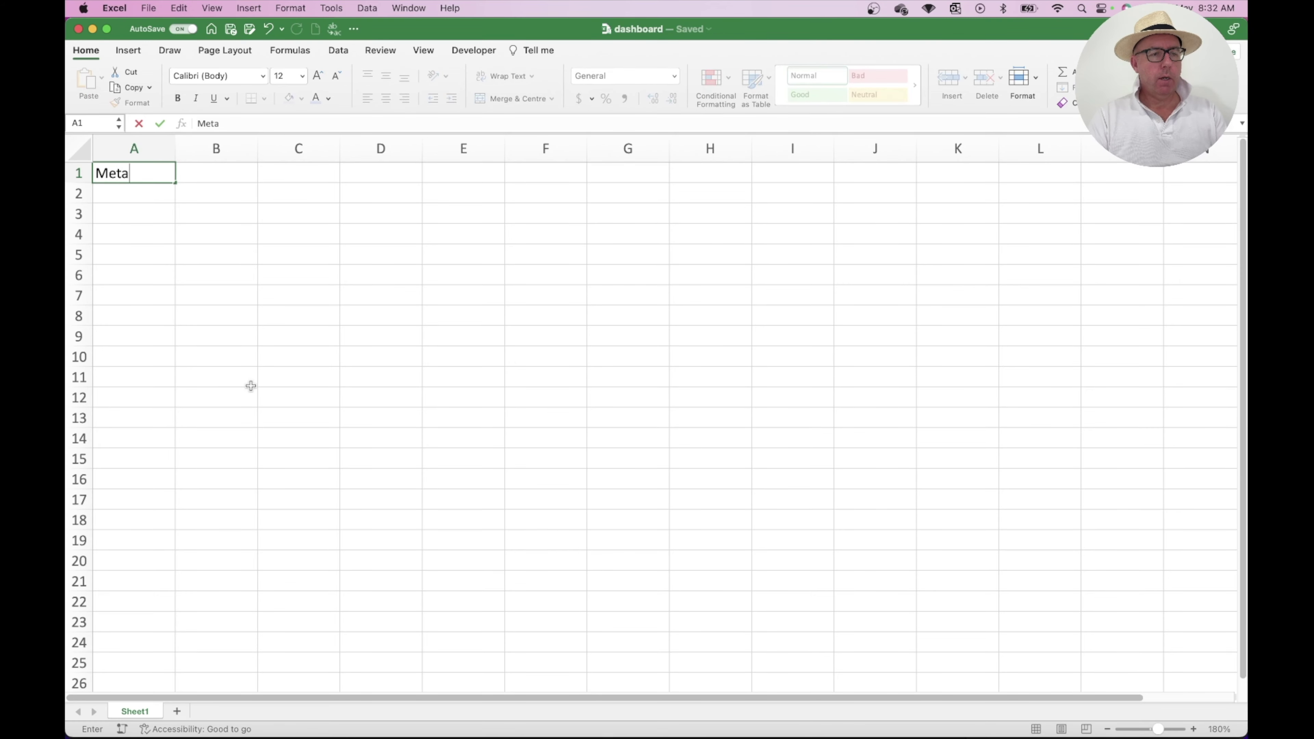
{"action": "key", "text": "Return"}
{"action": "type", "text": "Amazon"}
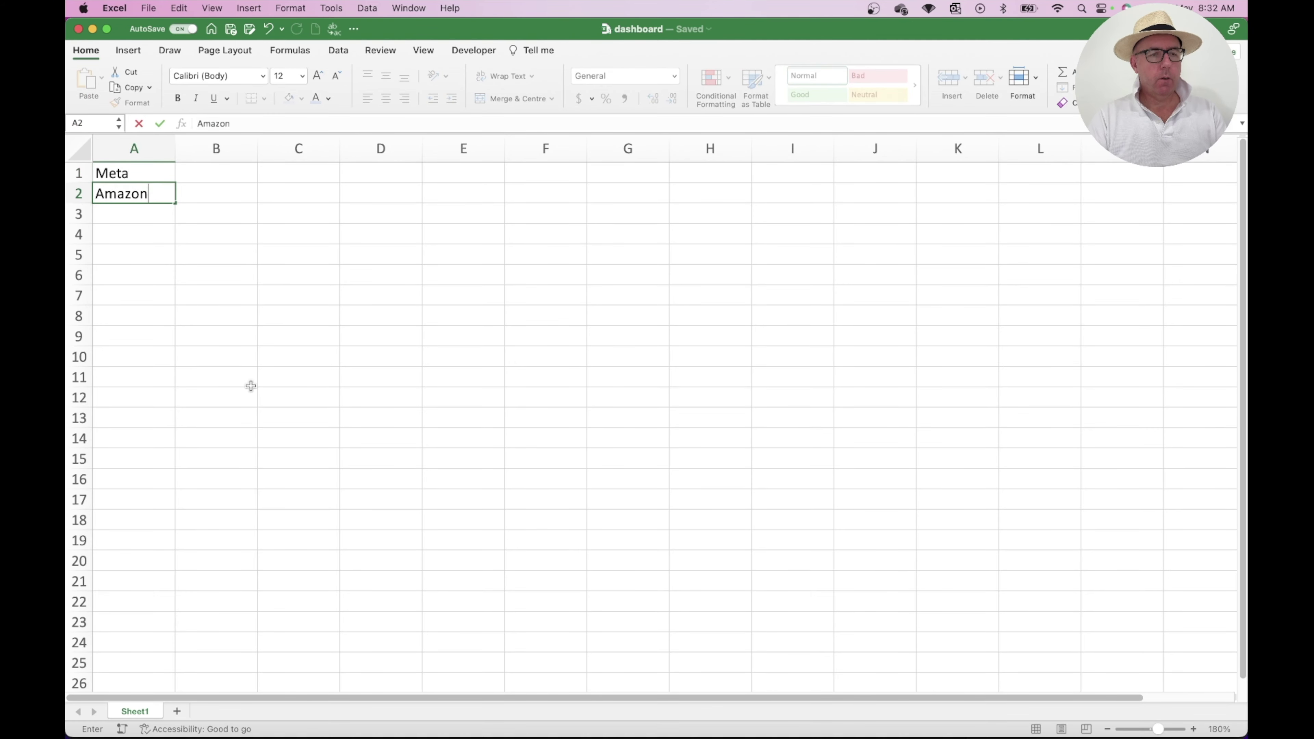
{"action": "key", "text": "Return"}
{"action": "type", "text": "Apple"}
{"action": "key", "text": "Return"}
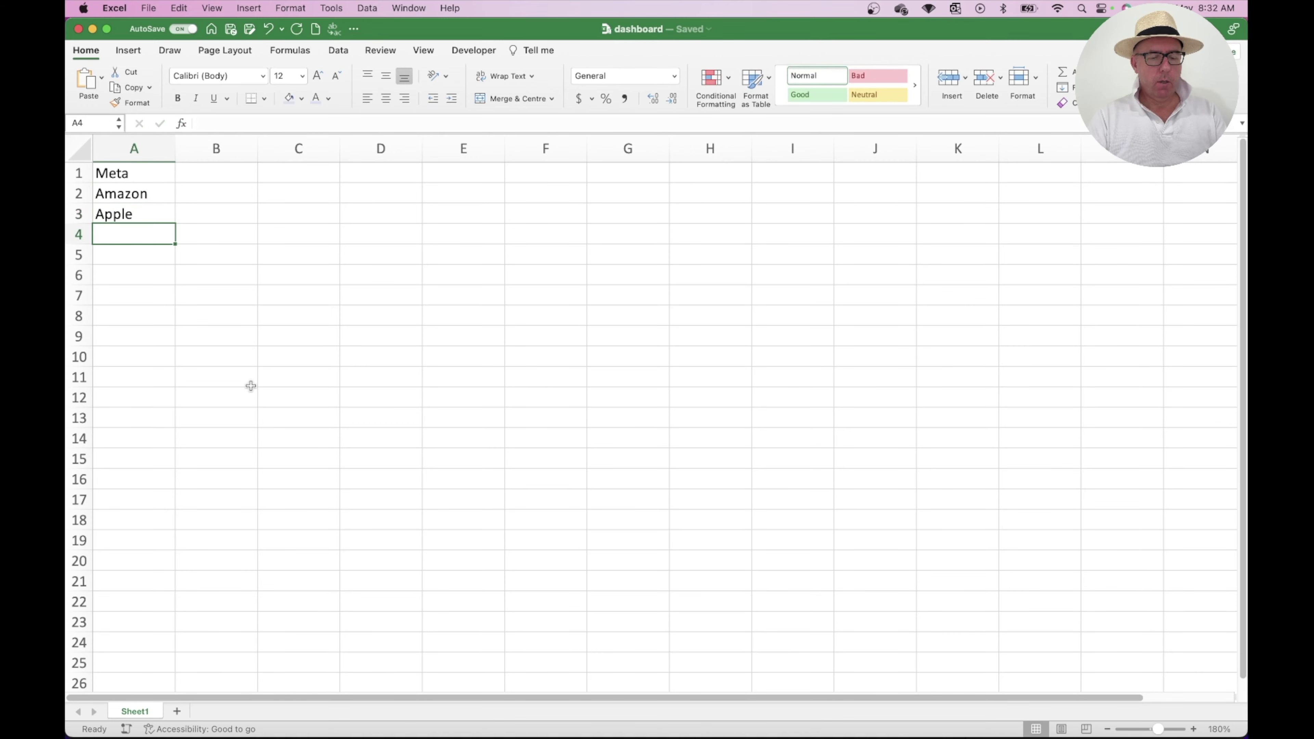
{"action": "type", "text": "Netflix"}
{"action": "key", "text": "Return"}
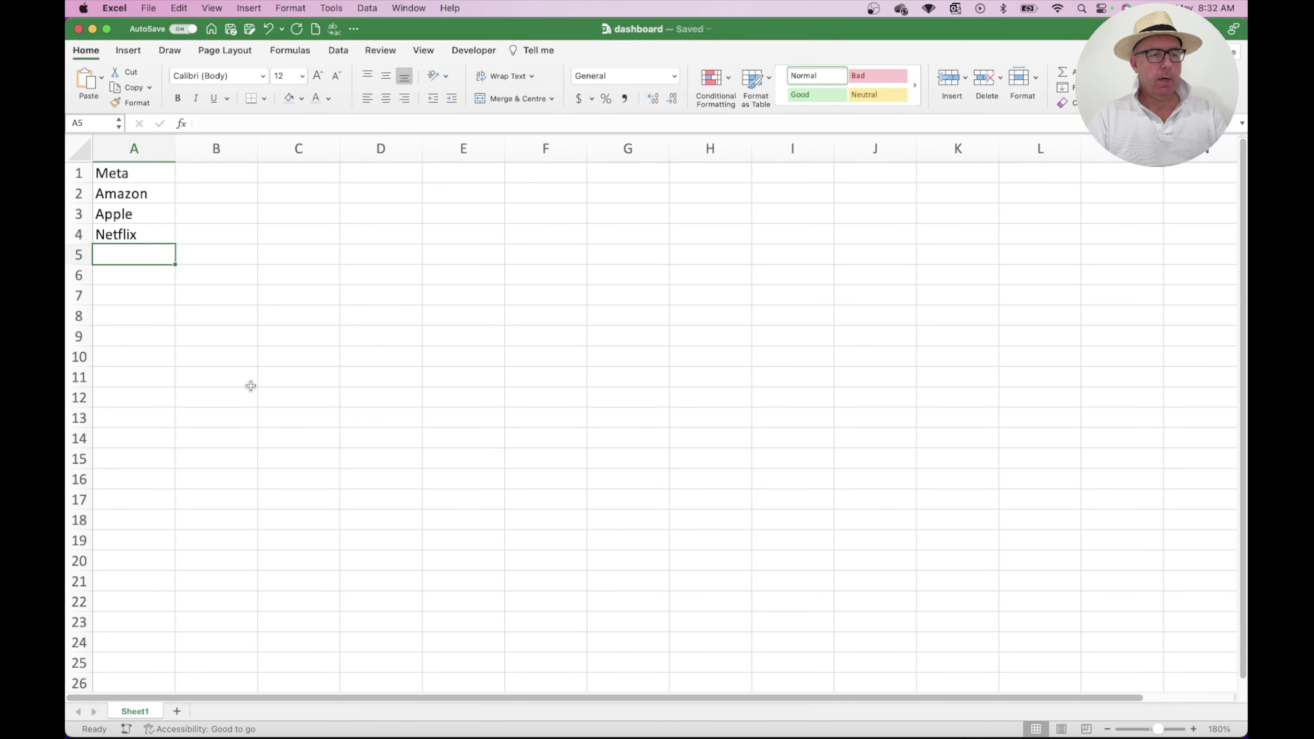
{"action": "type", "text": "Alp"}
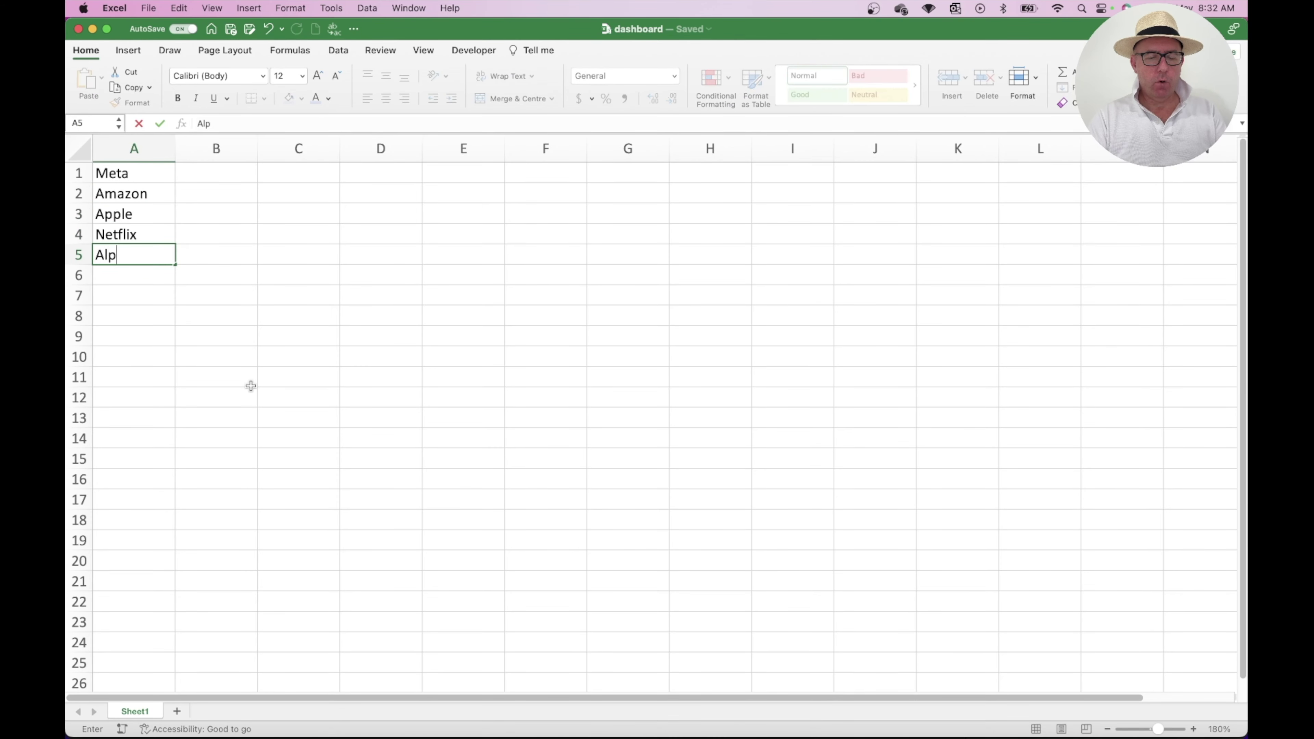
{"action": "type", "text": "habet"}
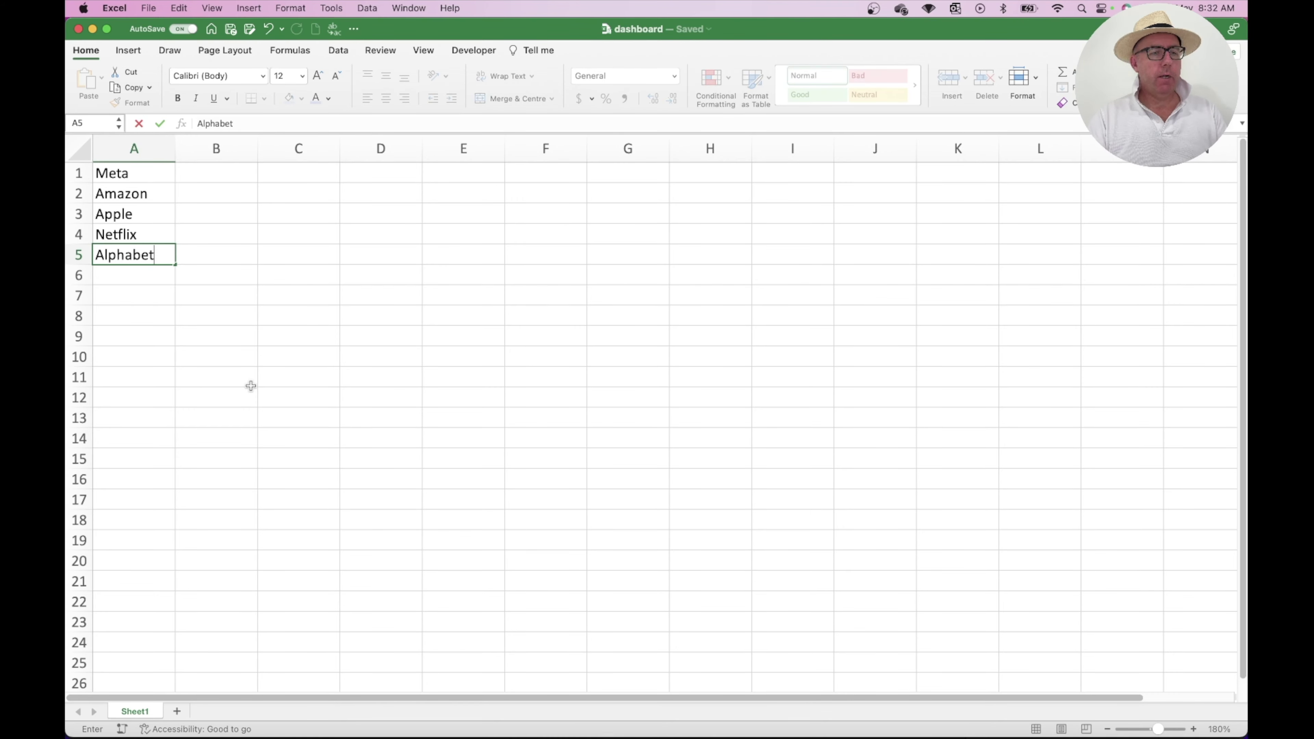
{"action": "key", "text": "Return"}
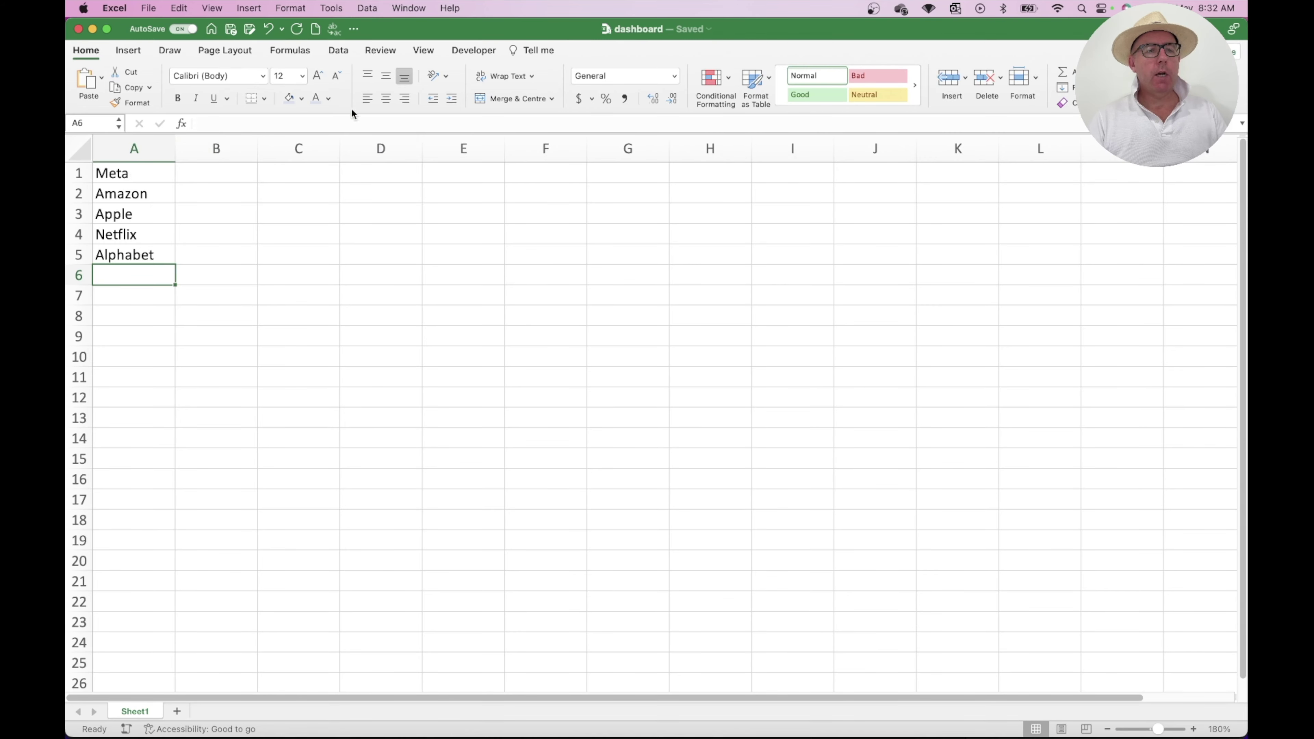
Convert Meta in cell A1 to the Stocks data type and widen column A to fit its full name.
{"action": "left_click", "coordinate": [338, 51]}
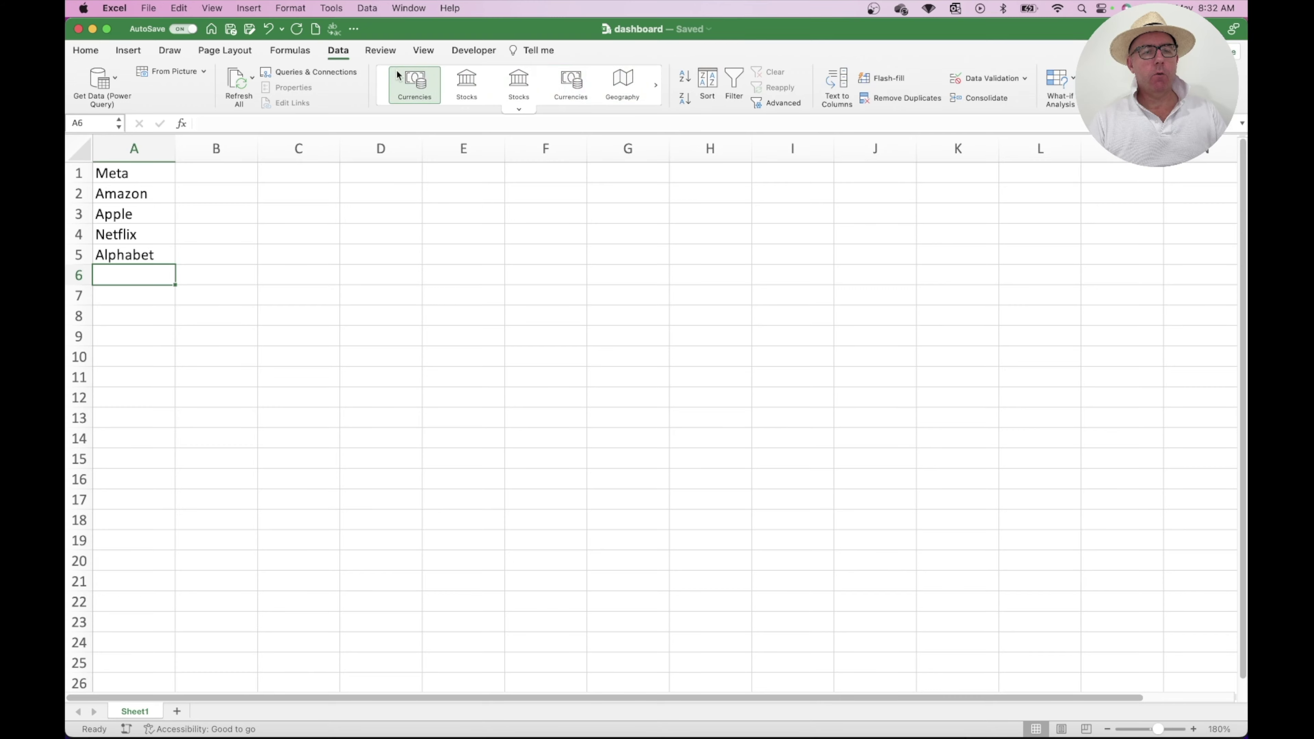
{"action": "left_click", "coordinate": [519, 109]}
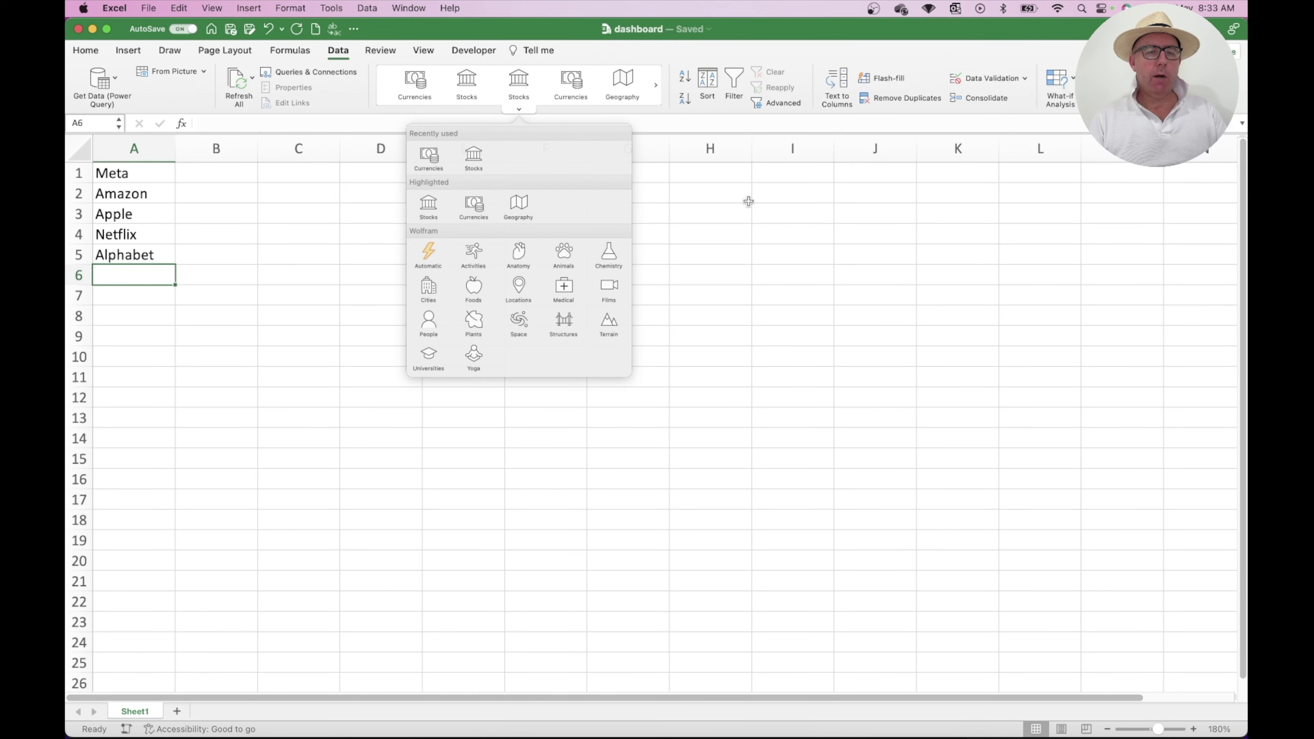
{"action": "left_click", "coordinate": [137, 179]}
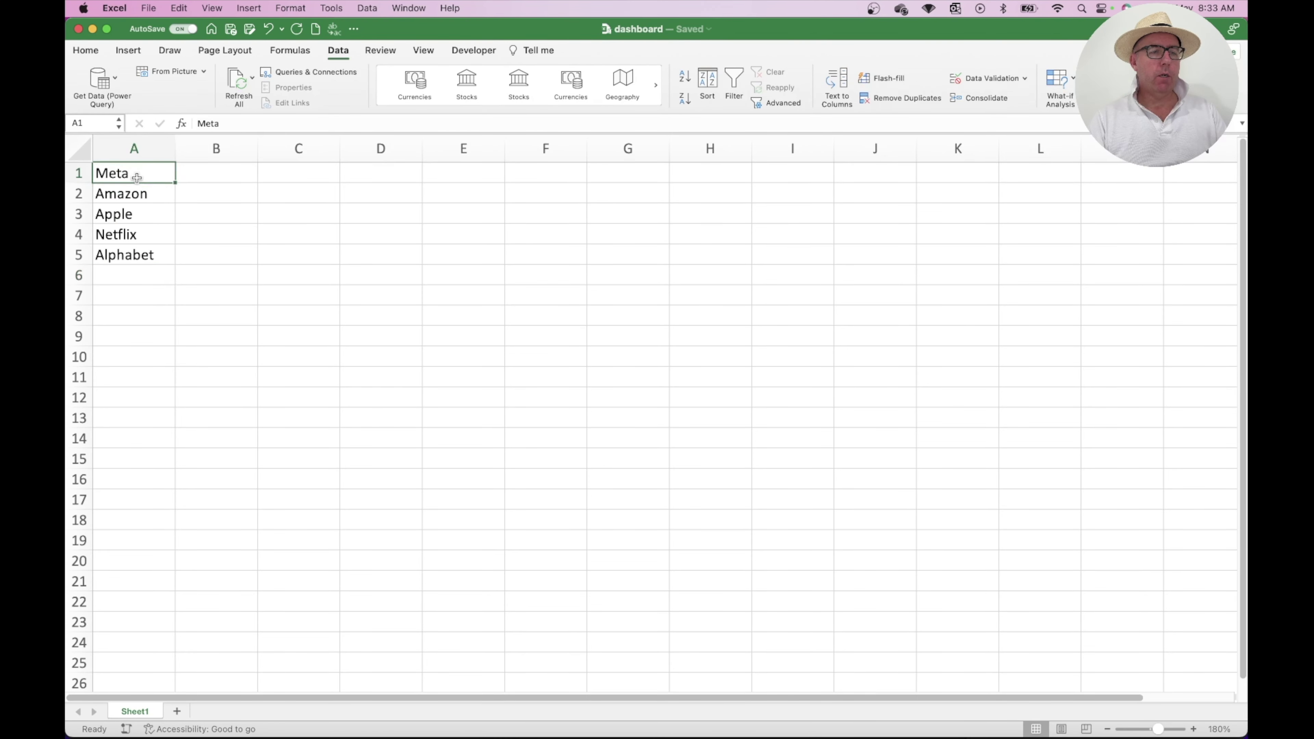
{"action": "left_click", "coordinate": [464, 87]}
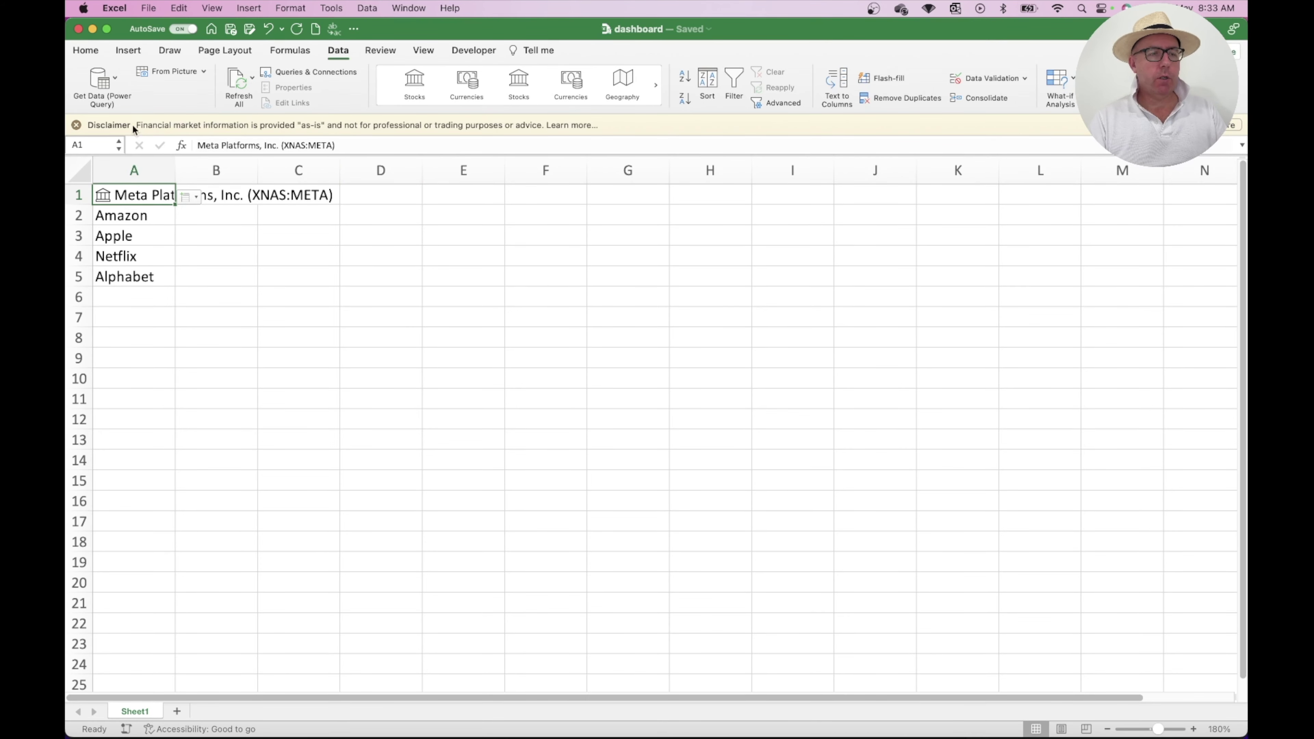
{"action": "left_click", "coordinate": [76, 125]}
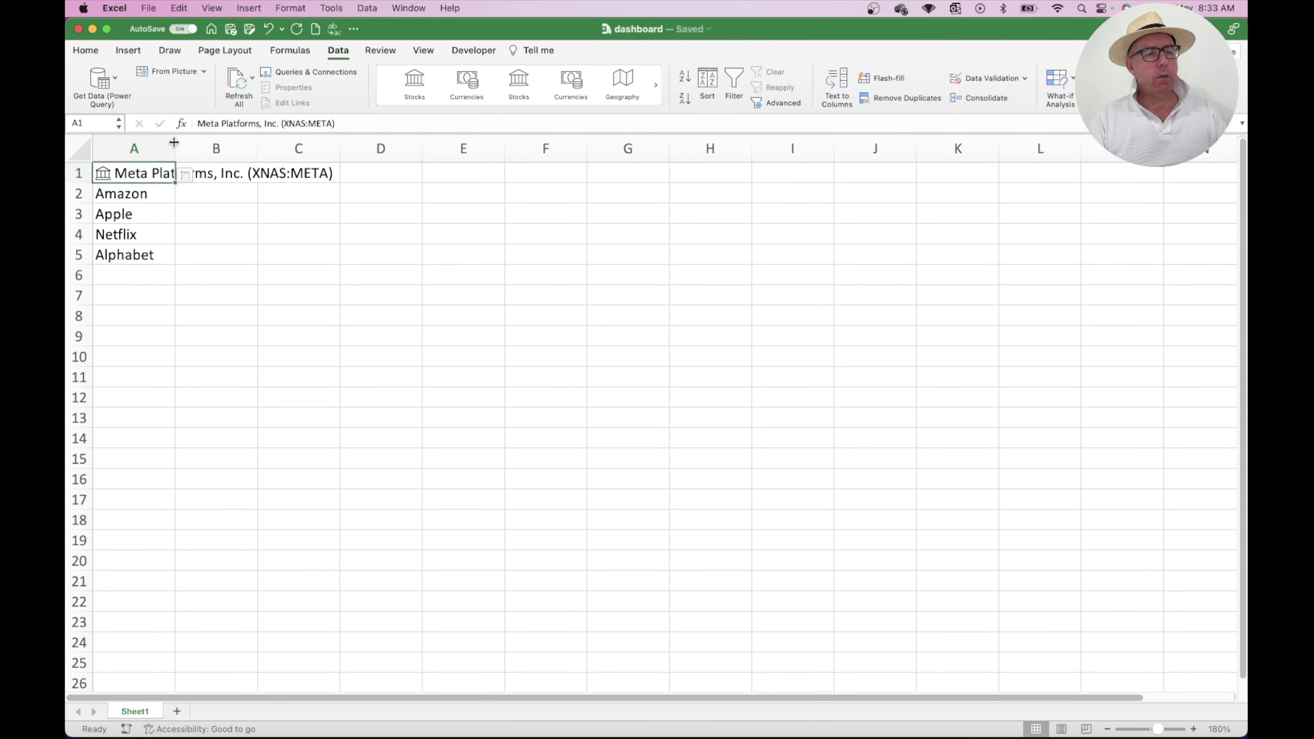
{"action": "left_click_drag", "start_coordinate": [174, 145], "coordinate": [363, 144]}
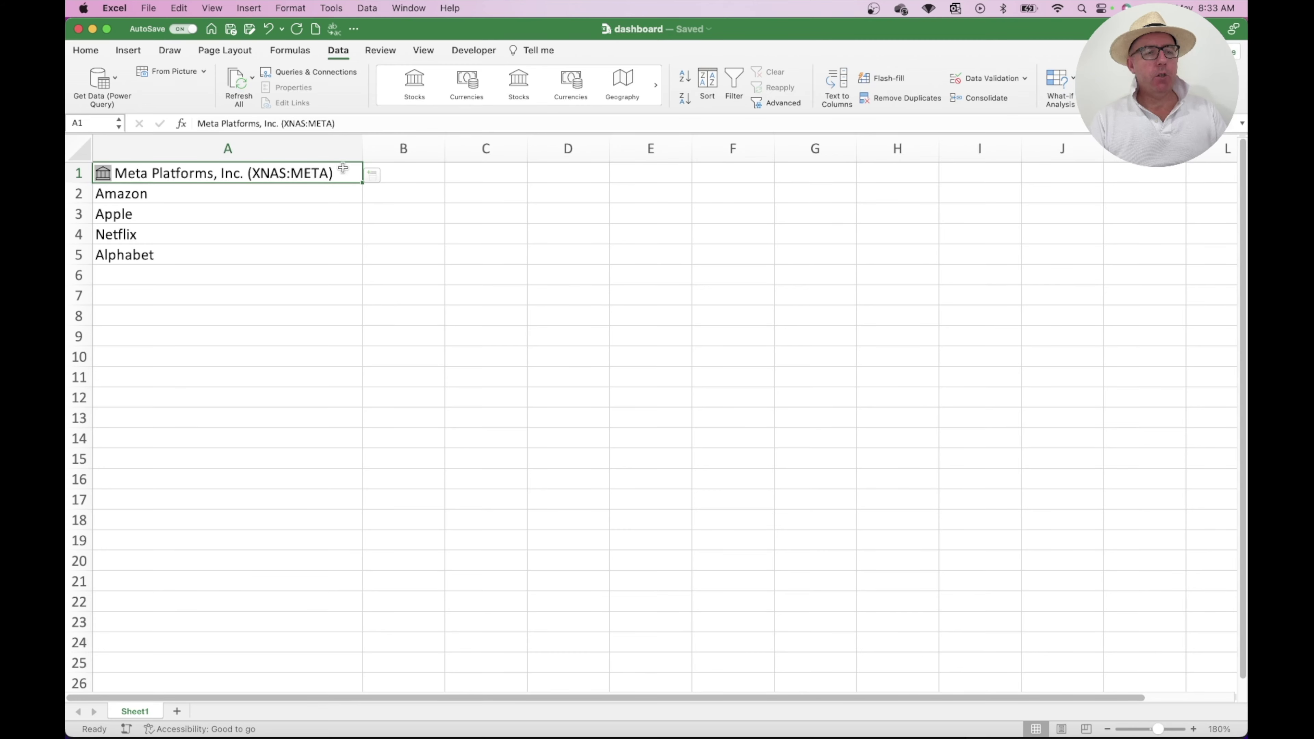
Examine the stock fields on the data card of Meta Platforms in cell A1.
{"action": "left_click", "coordinate": [103, 175]}
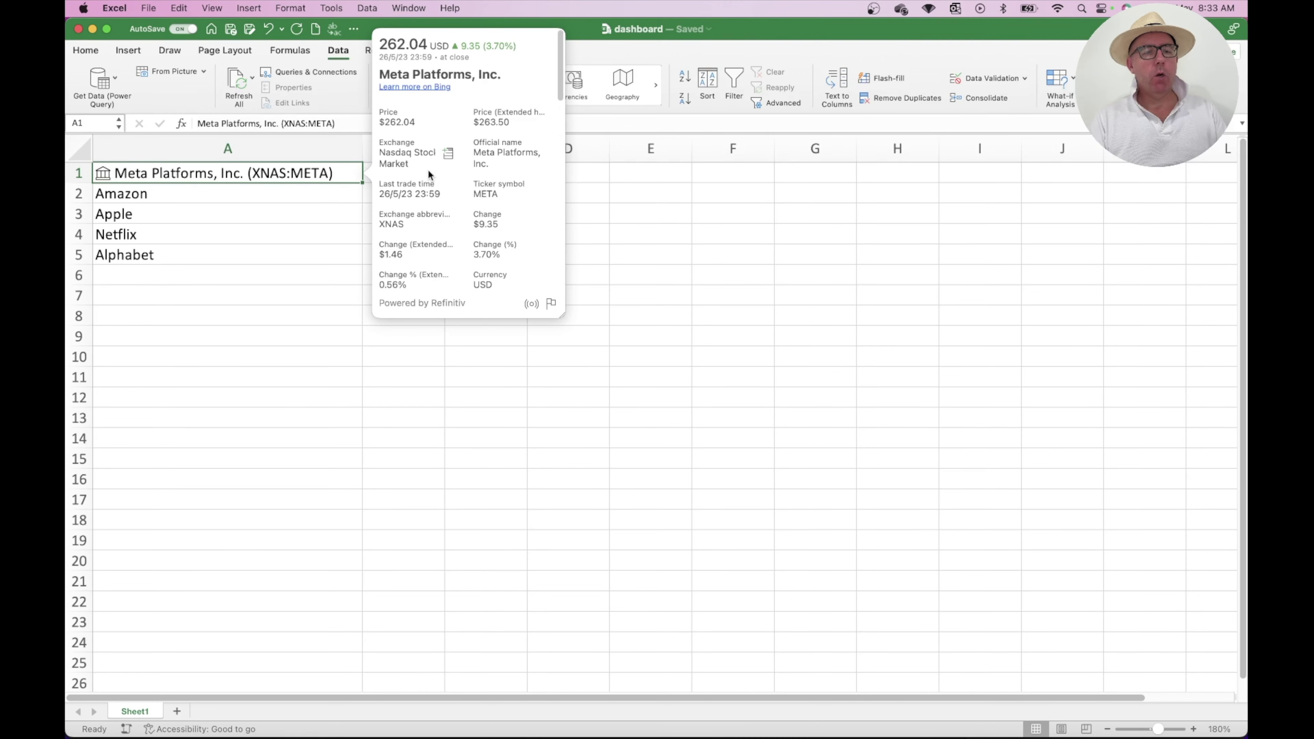
{"action": "mouse_move", "coordinate": [556, 77]}
{"action": "left_mouse_down"}
{"action": "mouse_move", "coordinate": [568, 159]}
{"action": "mouse_move", "coordinate": [564, 78]}
{"action": "mouse_move", "coordinate": [555, 268]}
{"action": "mouse_move", "coordinate": [543, 73]}
{"action": "left_mouse_up"}
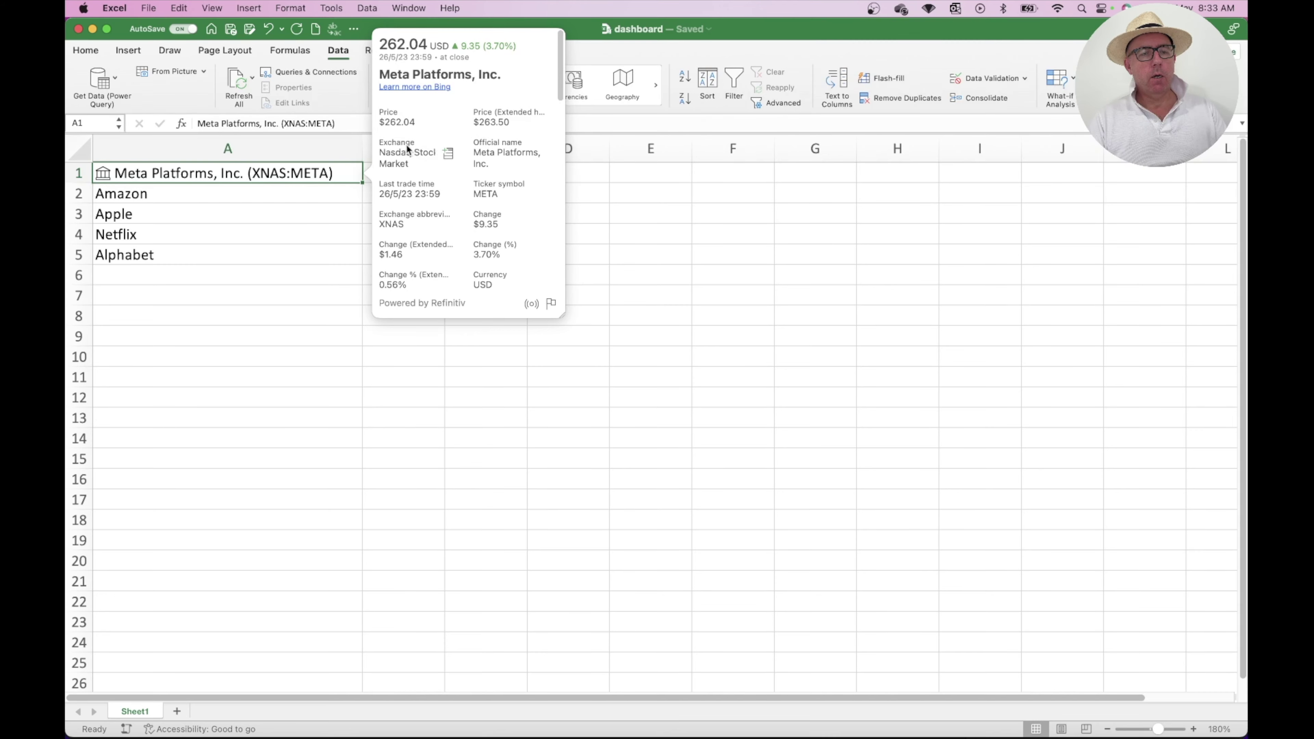
{"action": "left_click_drag", "start_coordinate": [559, 89], "coordinate": [562, 114]}
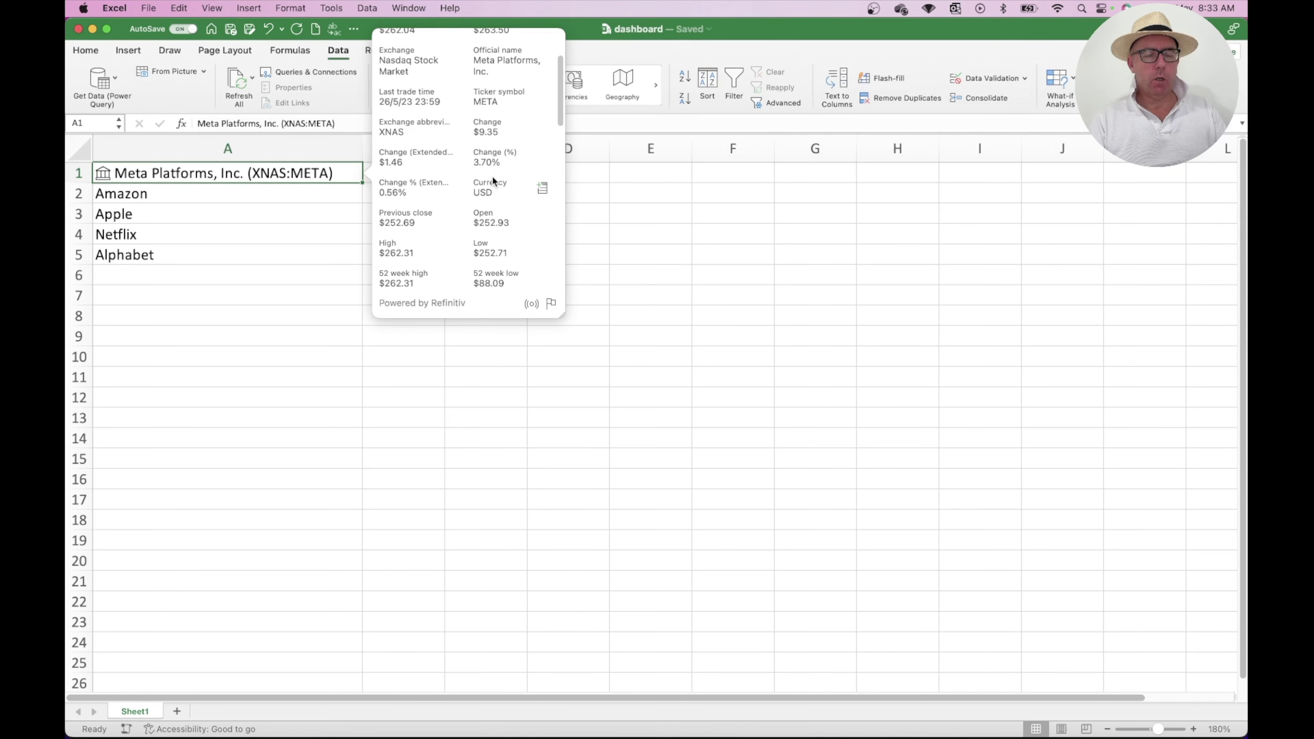
{"action": "left_click", "coordinate": [630, 218]}
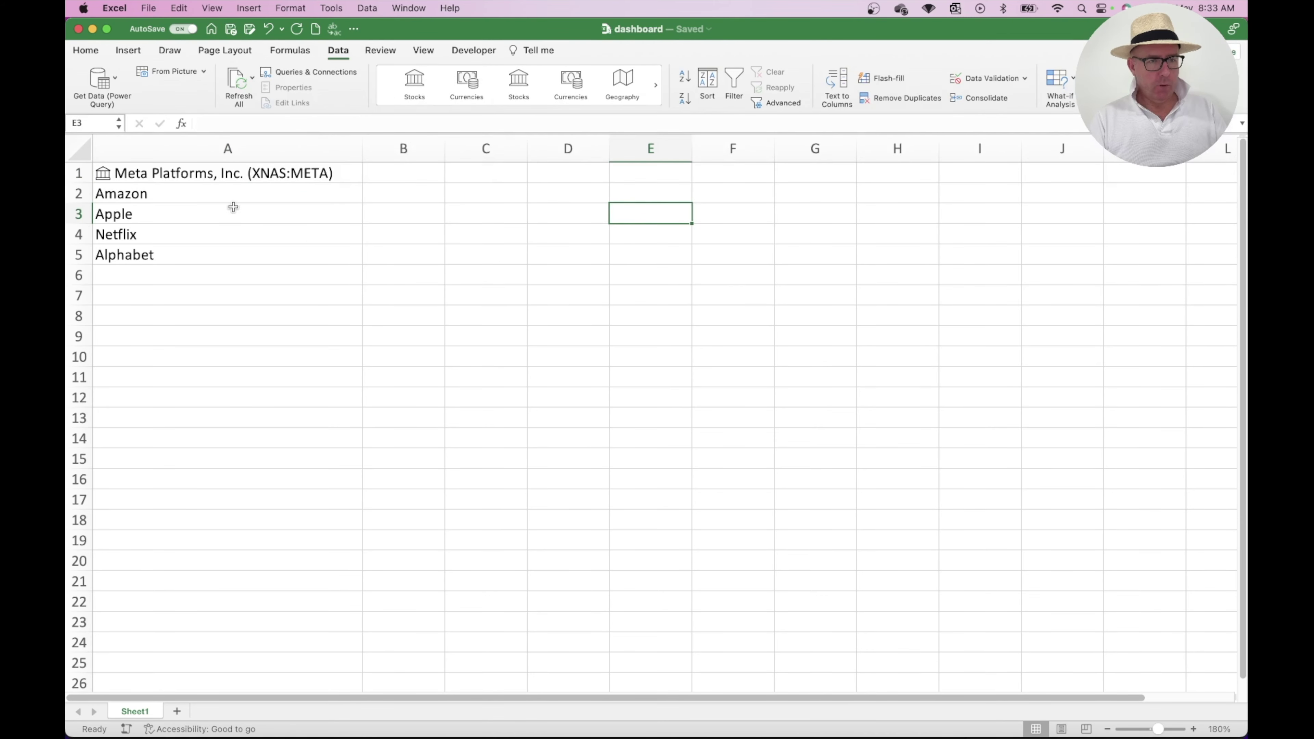
Convert Amazon, Apple, Netflix and Alphabet in A2 to A5 to the Stocks data type, choosing Nasdaq Stock Market: GOOGL for Alphabet.
{"action": "left_click", "coordinate": [231, 194]}
{"action": "left_click", "coordinate": [419, 83]}
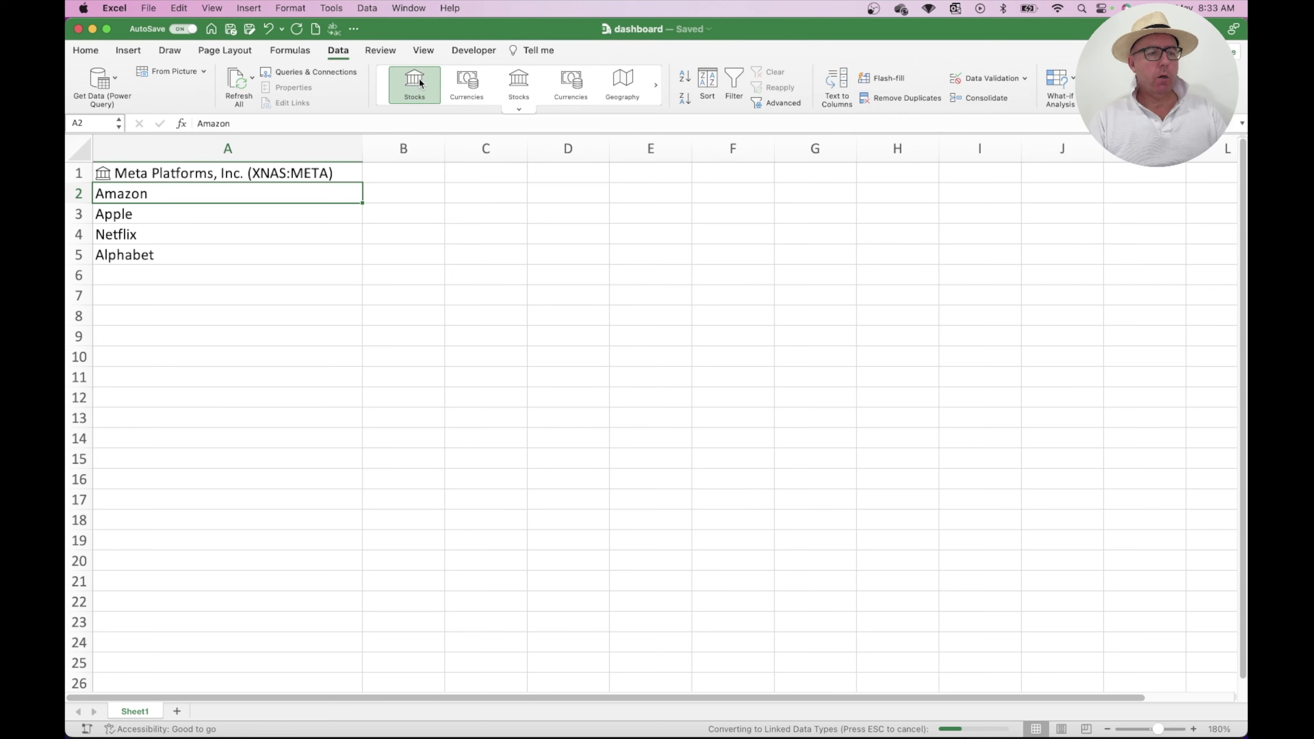
{"action": "key", "text": "Down"}
{"action": "left_click", "coordinate": [420, 83]}
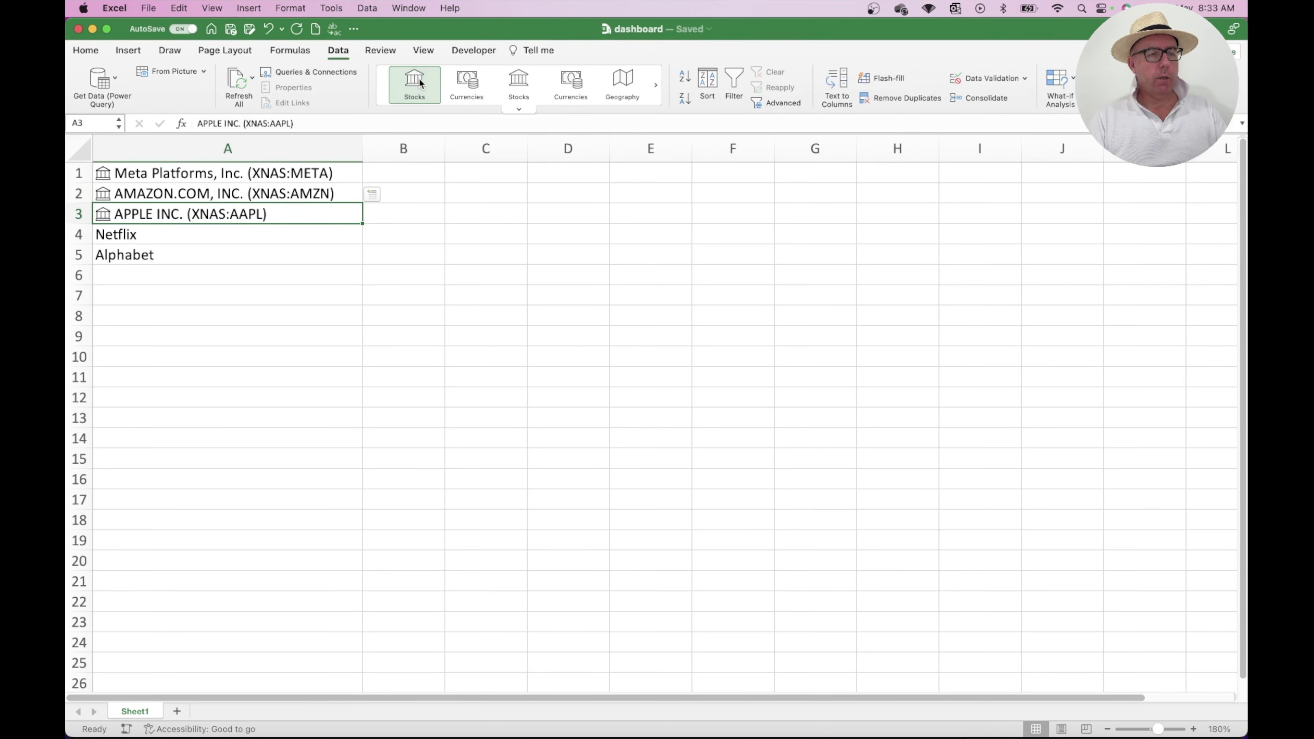
{"action": "key", "text": "Down"}
{"action": "left_click", "coordinate": [420, 83]}
{"action": "key", "text": "Down"}
{"action": "left_click", "coordinate": [420, 83]}
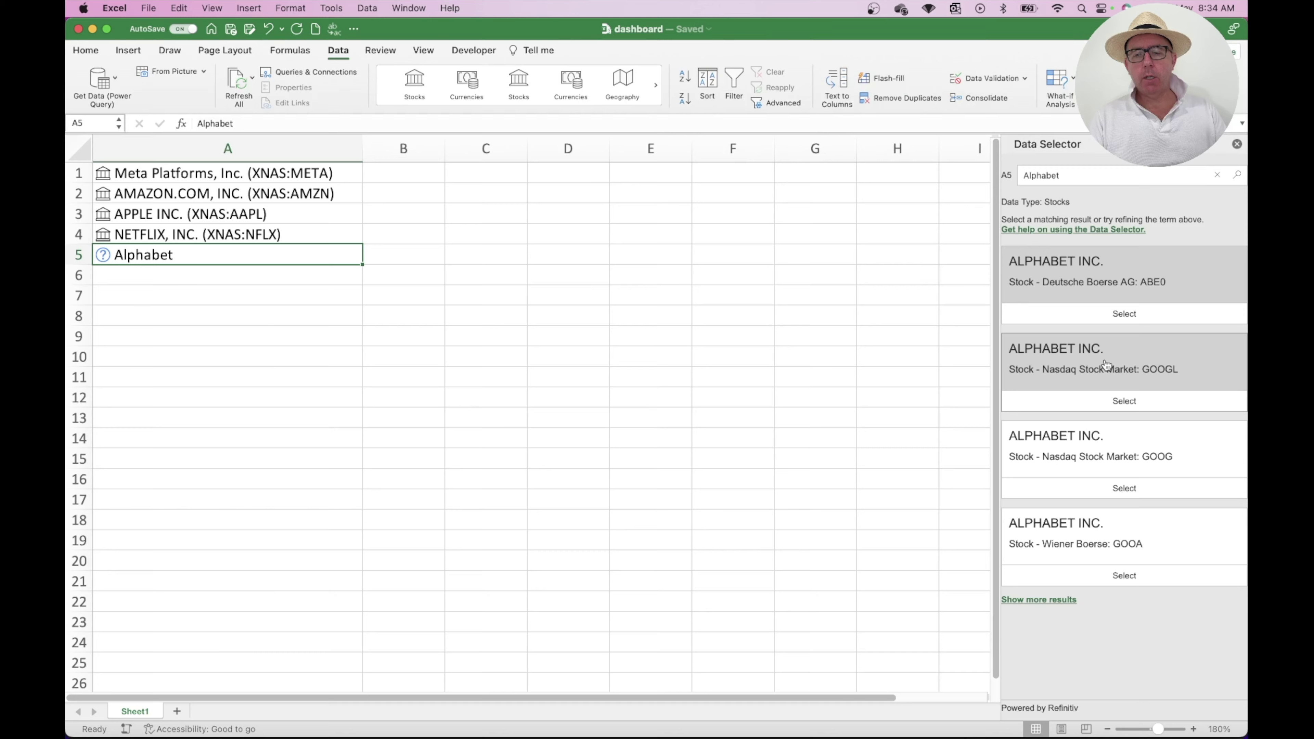
{"action": "left_click", "coordinate": [1126, 404]}
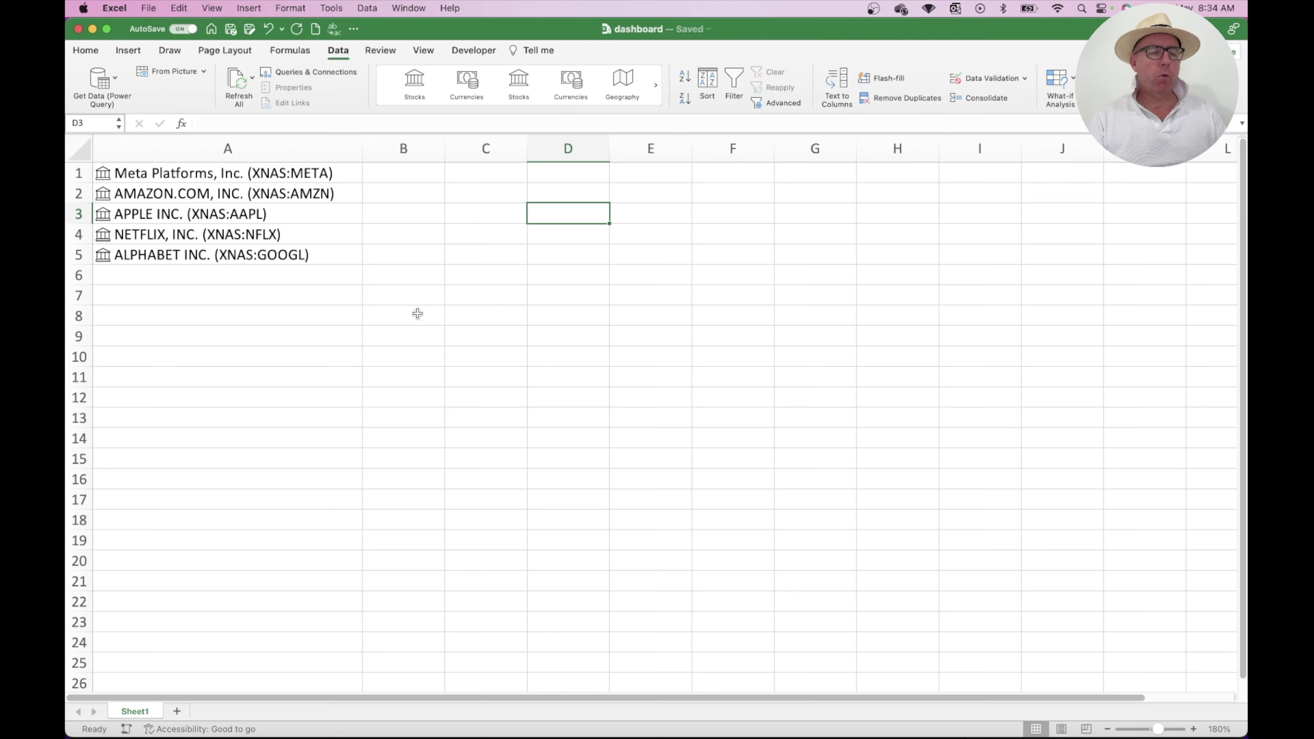
Extract the Year incorporated field from Meta's data card into cell B1.
{"action": "left_click", "coordinate": [103, 174]}
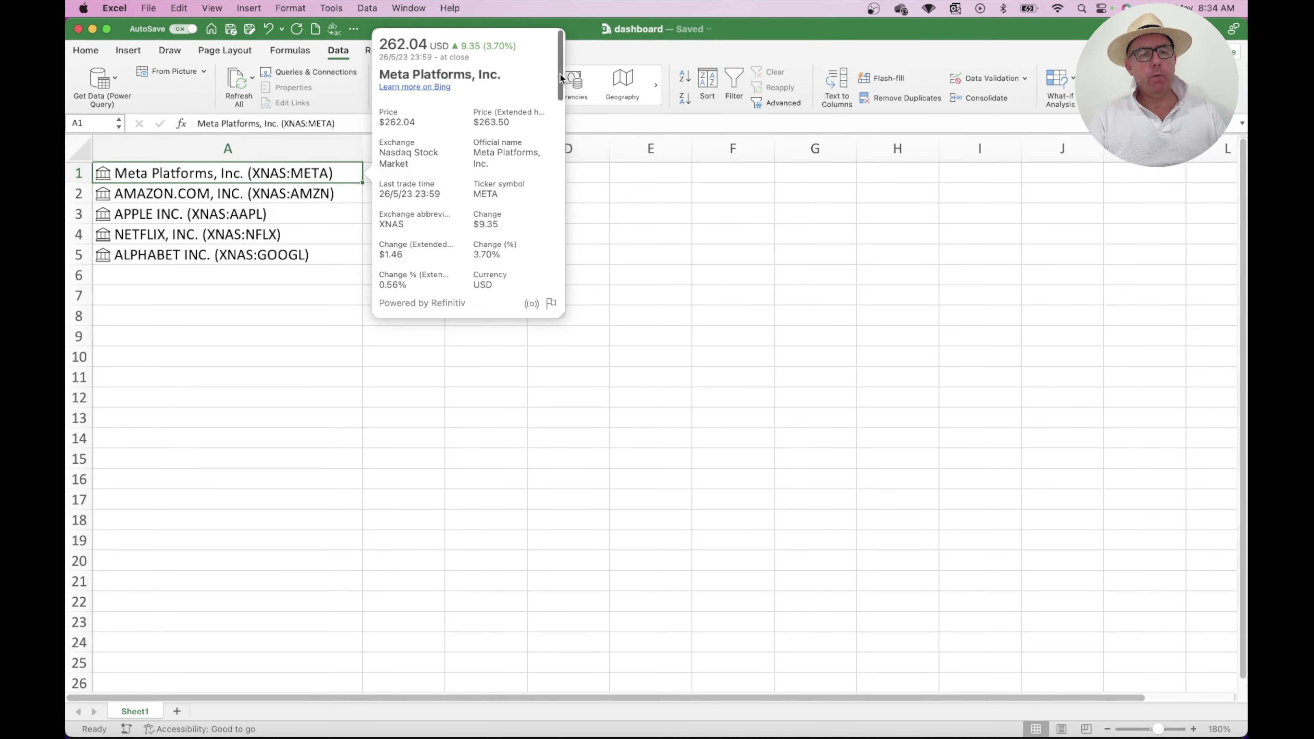
{"action": "left_click_drag", "start_coordinate": [560, 77], "coordinate": [552, 162]}
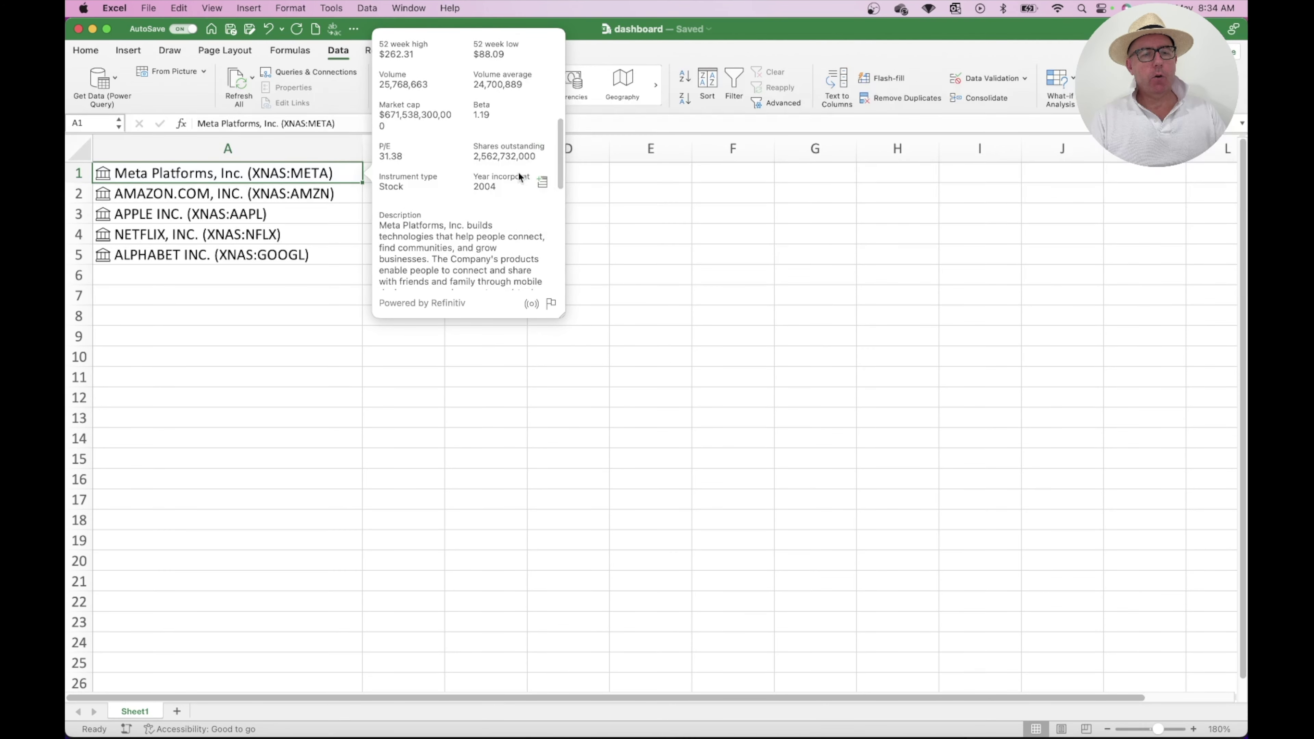
{"action": "left_click", "coordinate": [543, 183]}
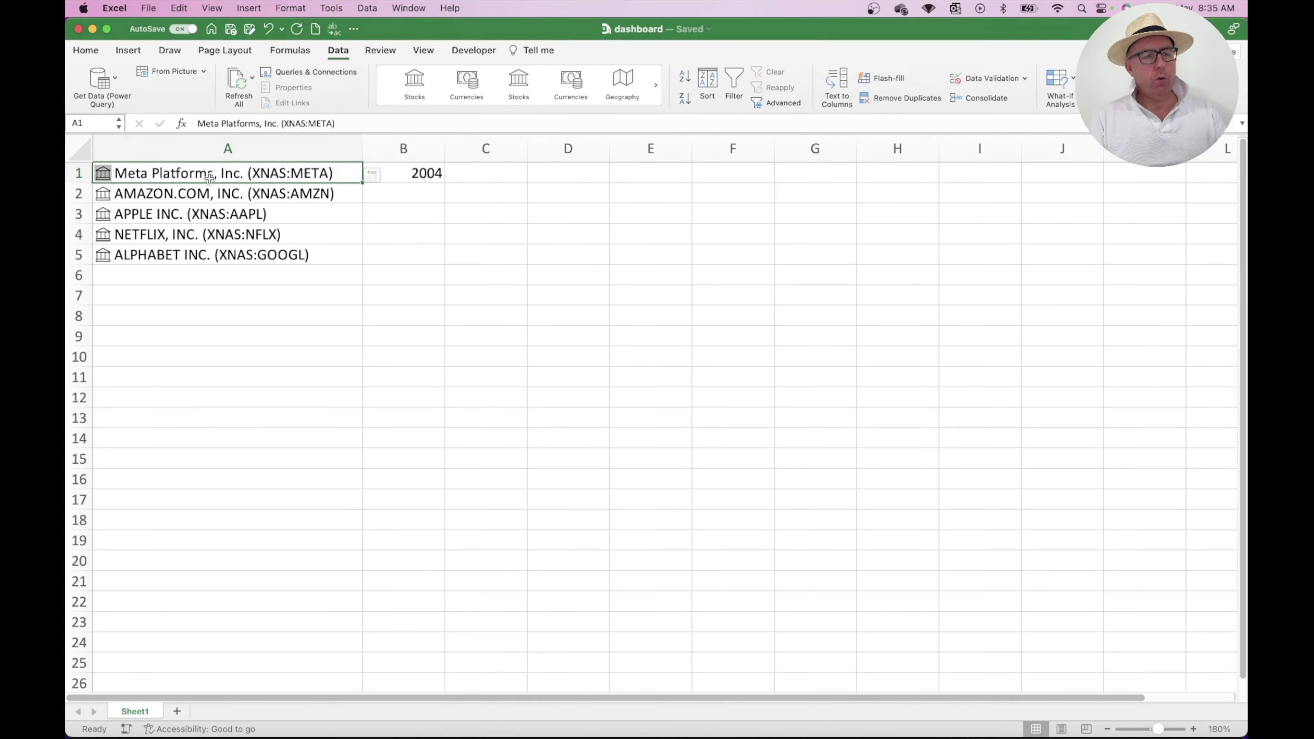
Extract Amazon's Year incorporated field into B2 and fill the formula down to B5 for the remaining companies.
{"action": "left_click", "coordinate": [104, 194]}
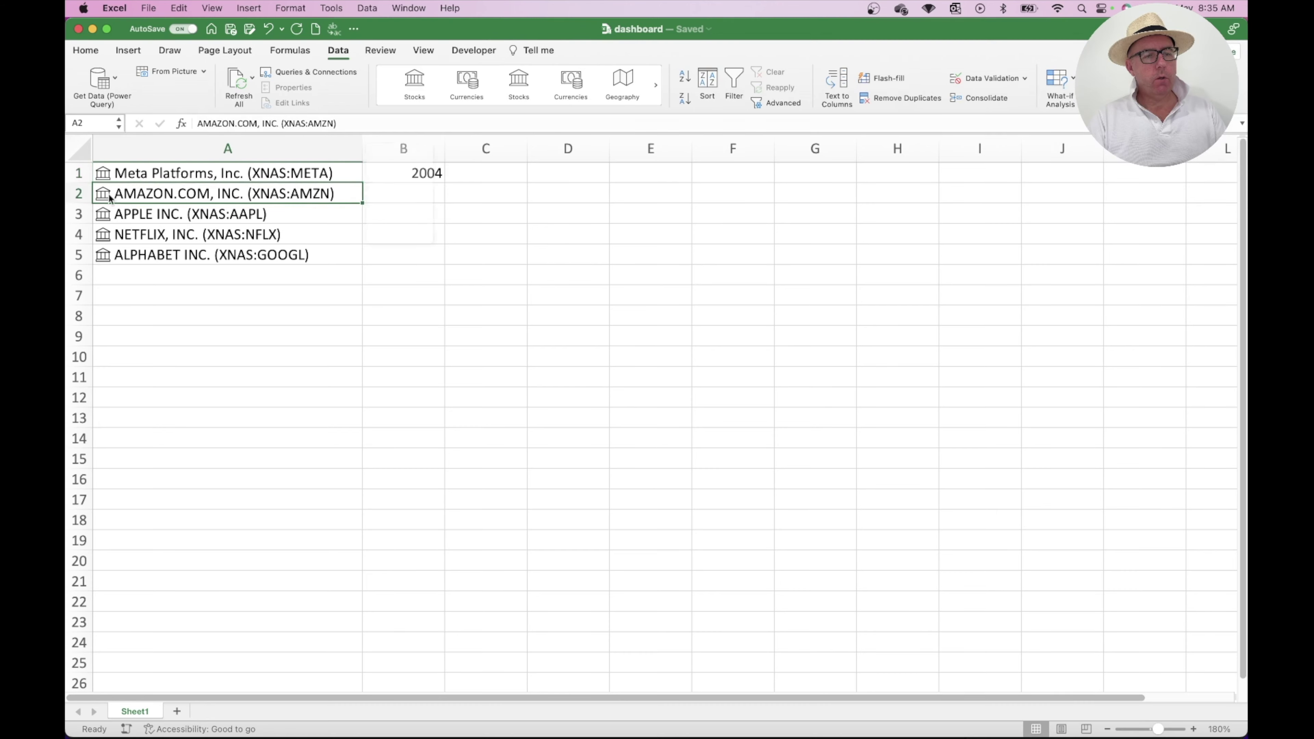
{"action": "scroll", "coordinate": [480, 225], "scroll_direction": "down", "scroll_amount": 10}
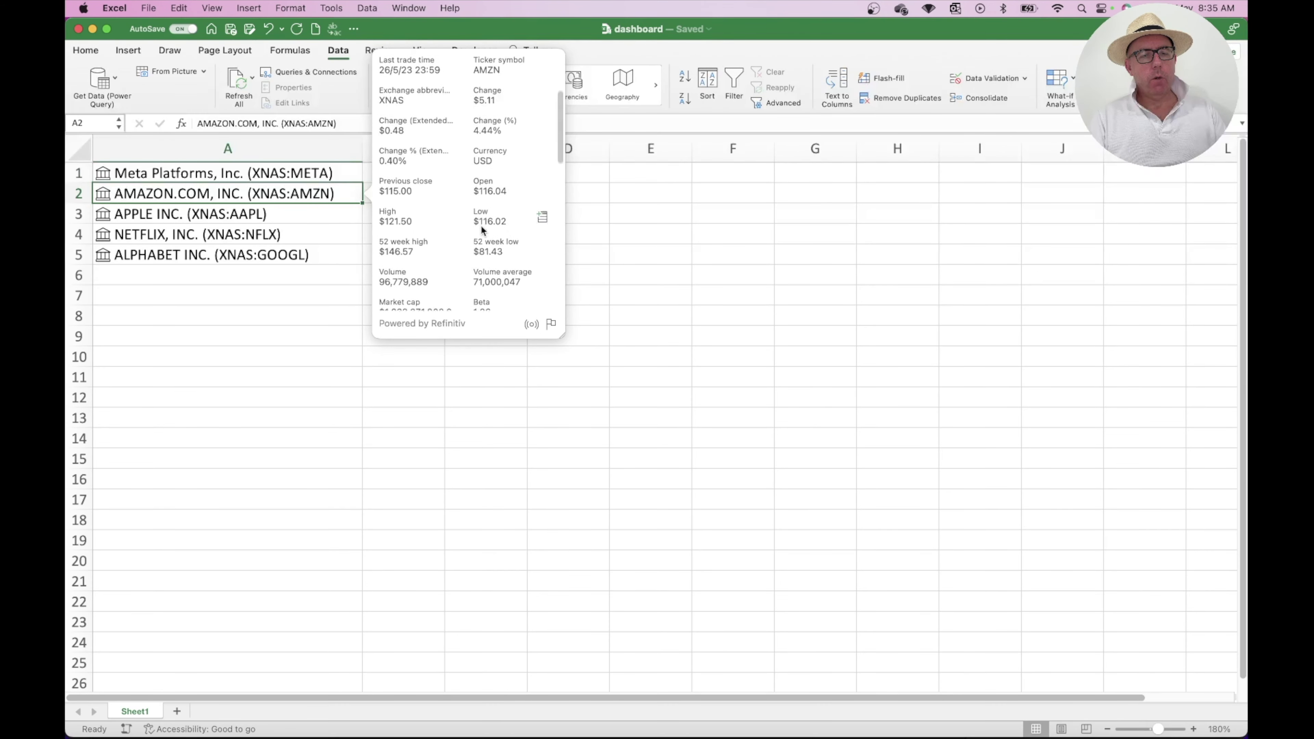
{"action": "scroll", "coordinate": [481, 230], "scroll_direction": "down", "scroll_amount": 3}
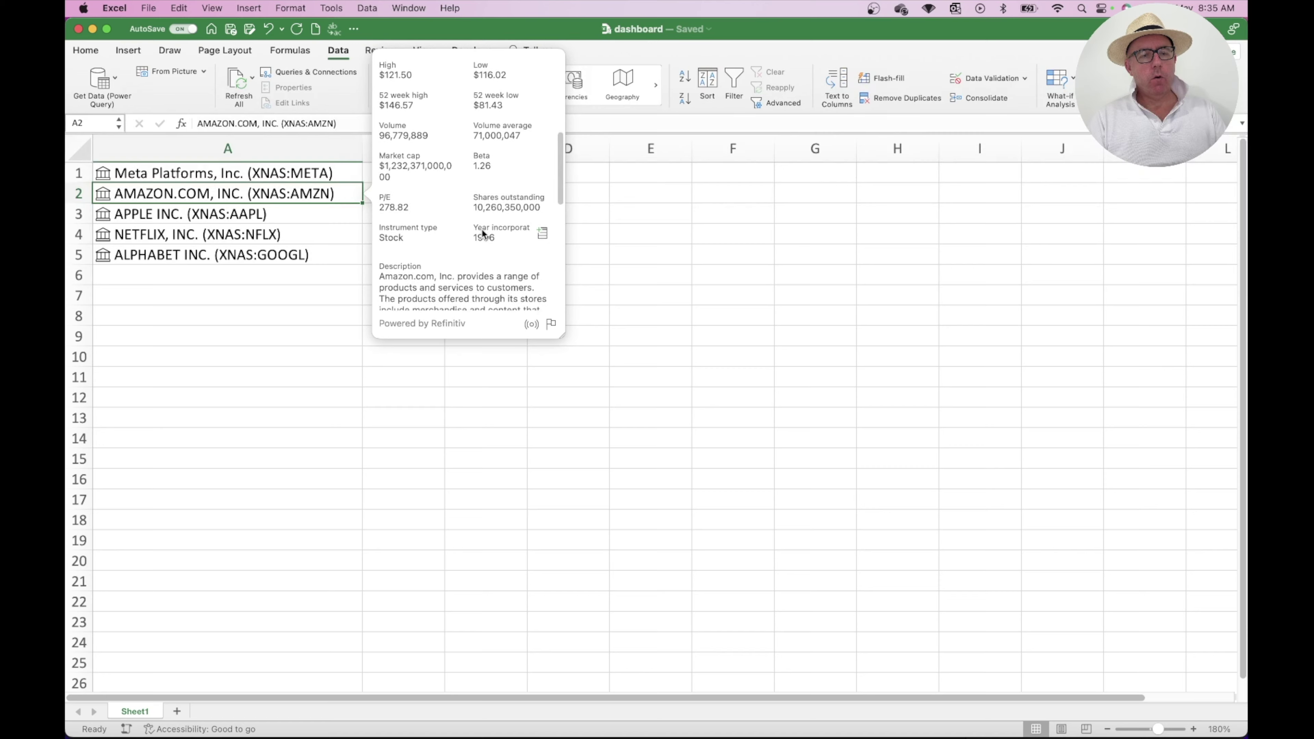
{"action": "left_click", "coordinate": [542, 234]}
{"action": "left_click", "coordinate": [442, 195]}
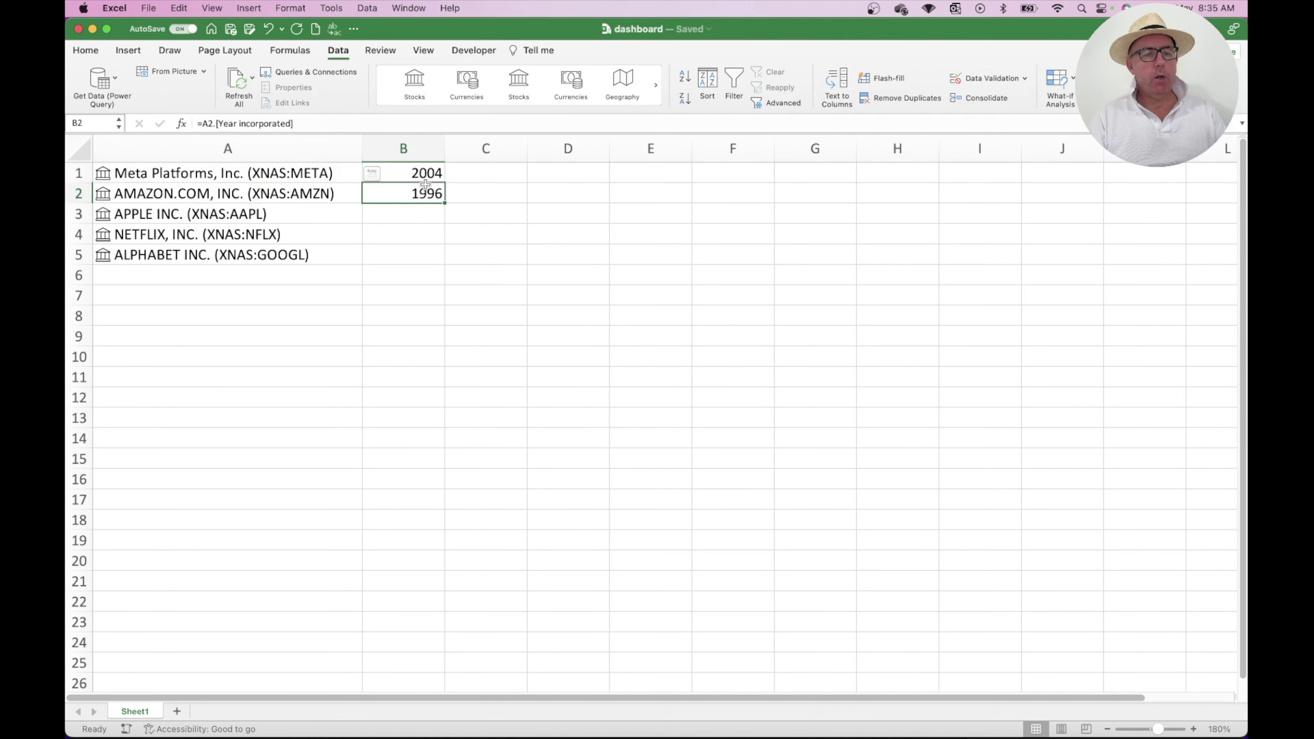
{"action": "left_click_drag", "start_coordinate": [445, 203], "coordinate": [443, 262]}
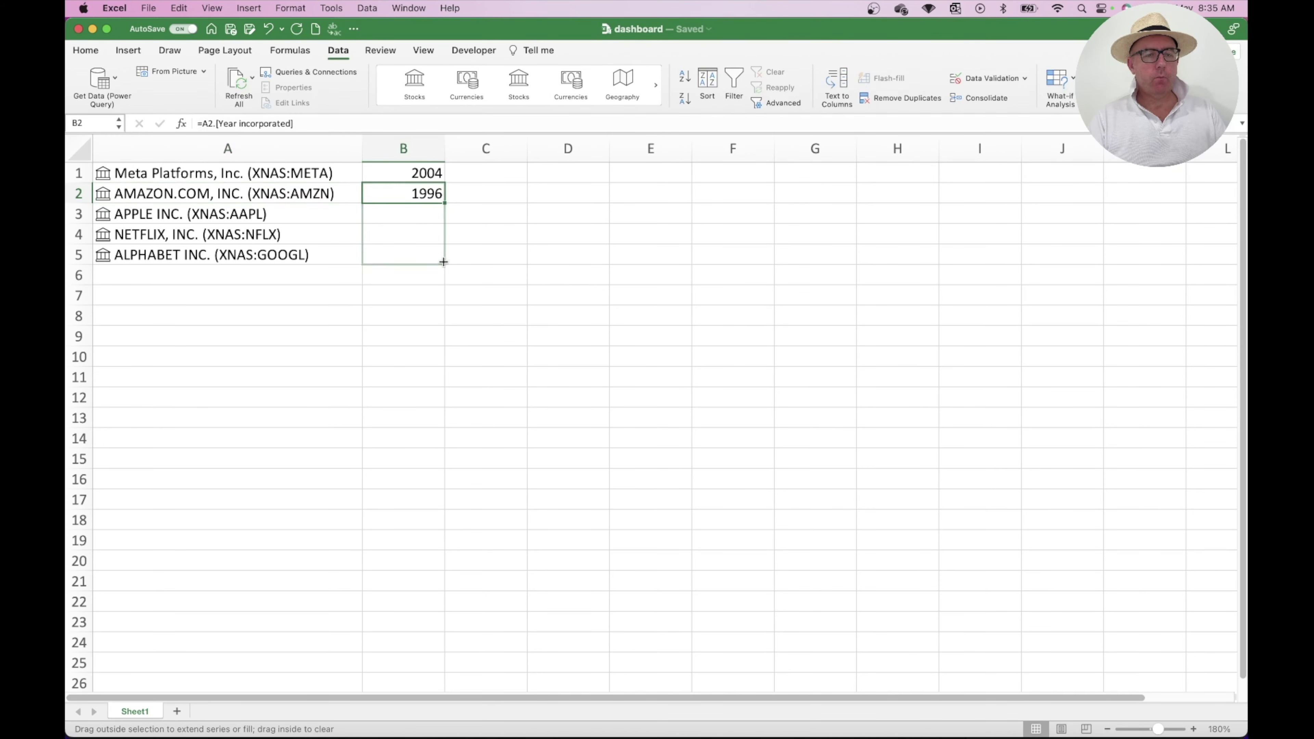
{"action": "left_click", "coordinate": [529, 225]}
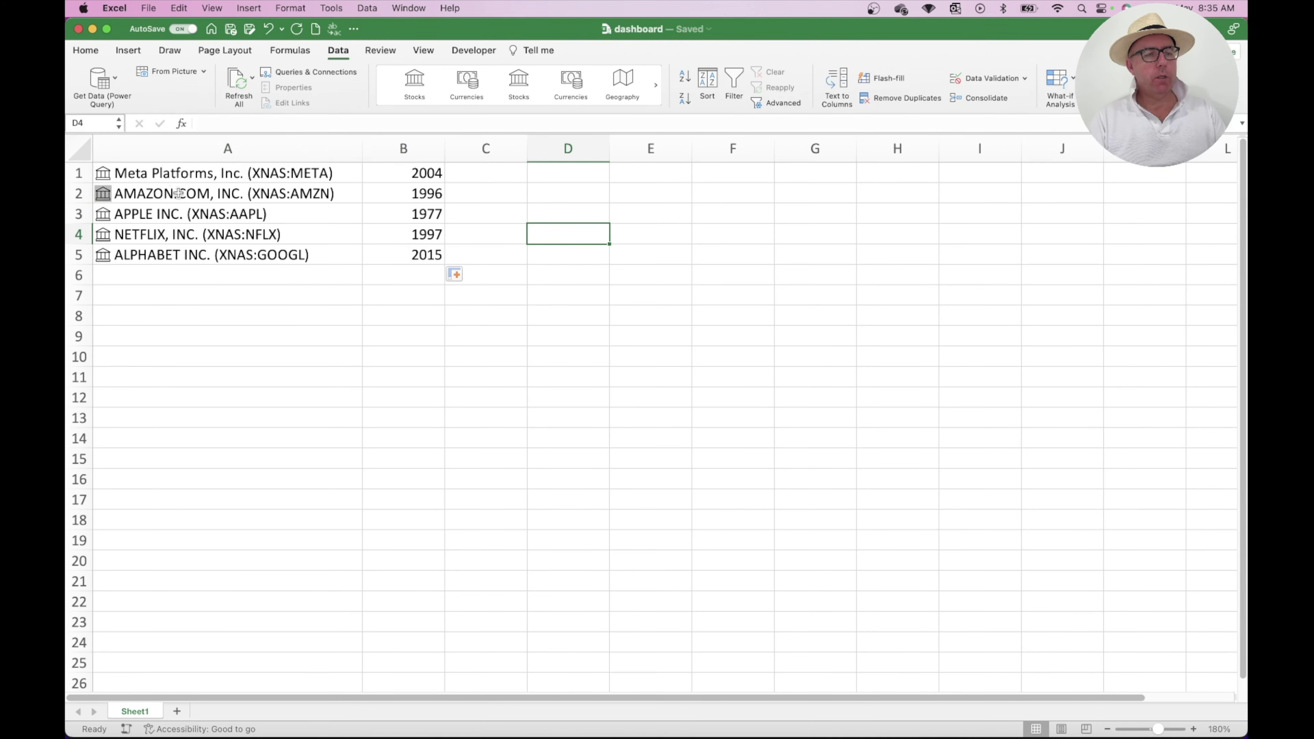
Insert a row above the companies and enter the headings Company in A1 and Year Incorporated in B1.
{"action": "left_click", "coordinate": [83, 172]}
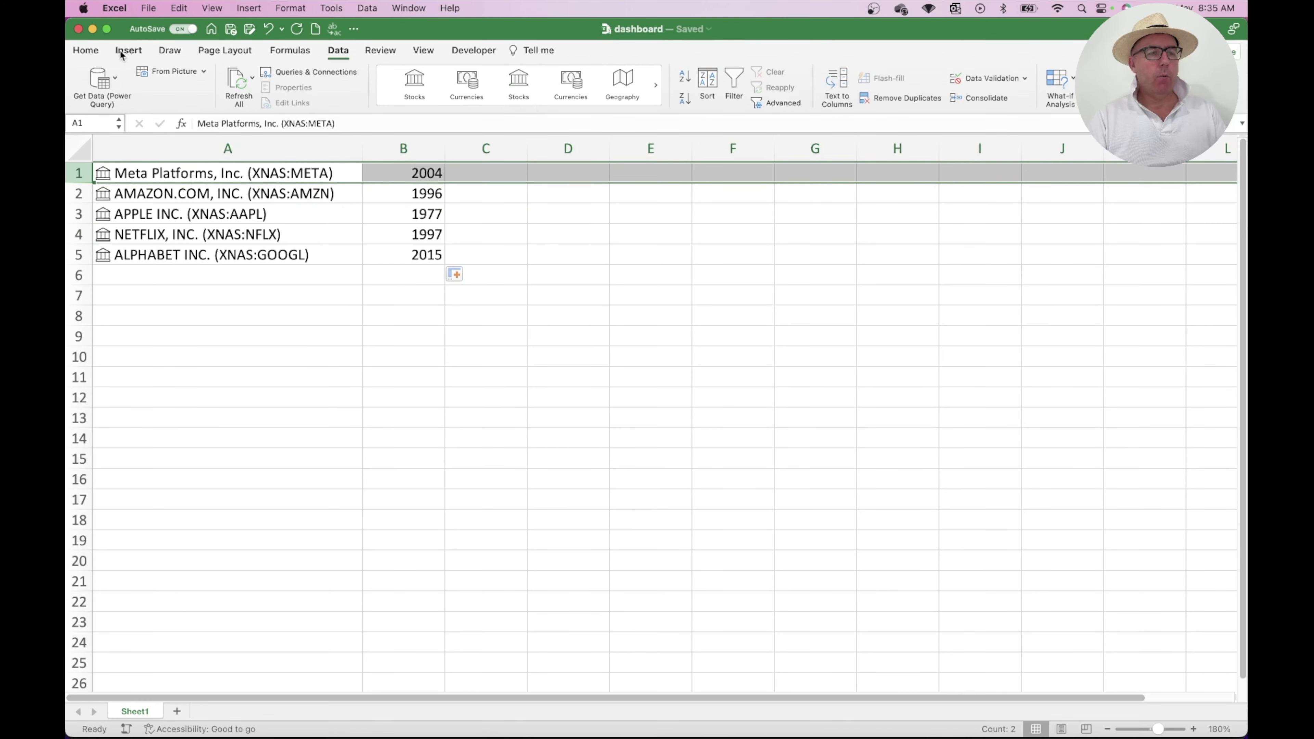
{"action": "left_click", "coordinate": [89, 52]}
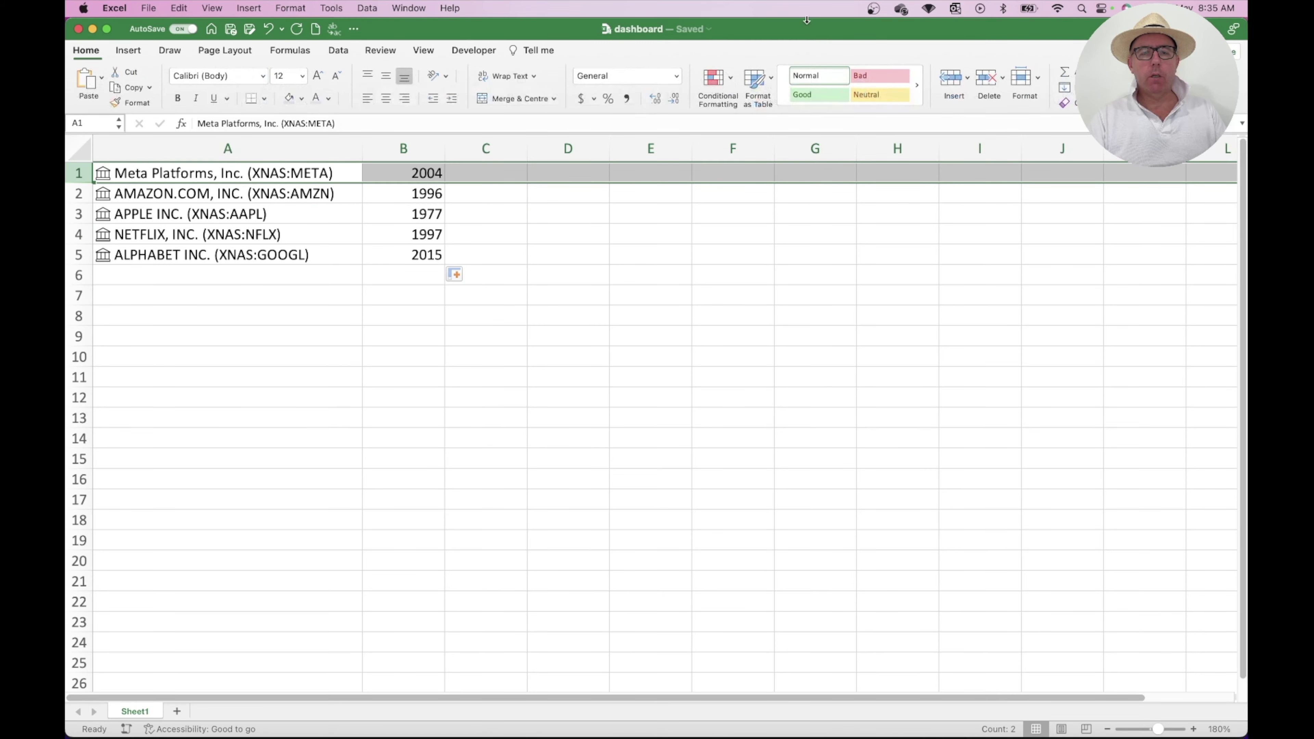
{"action": "left_click", "coordinate": [951, 78]}
{"action": "left_click", "coordinate": [276, 169]}
{"action": "type", "text": "Company"}
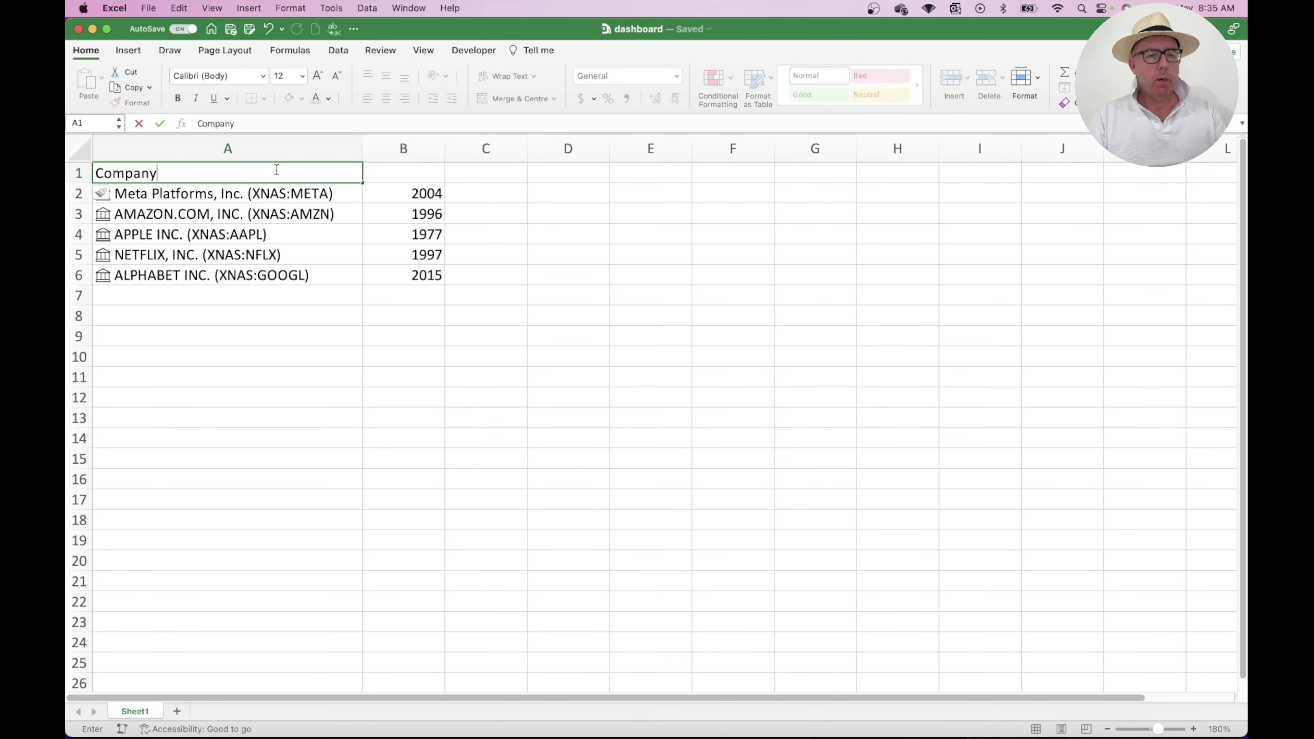
{"action": "key", "text": "Tab"}
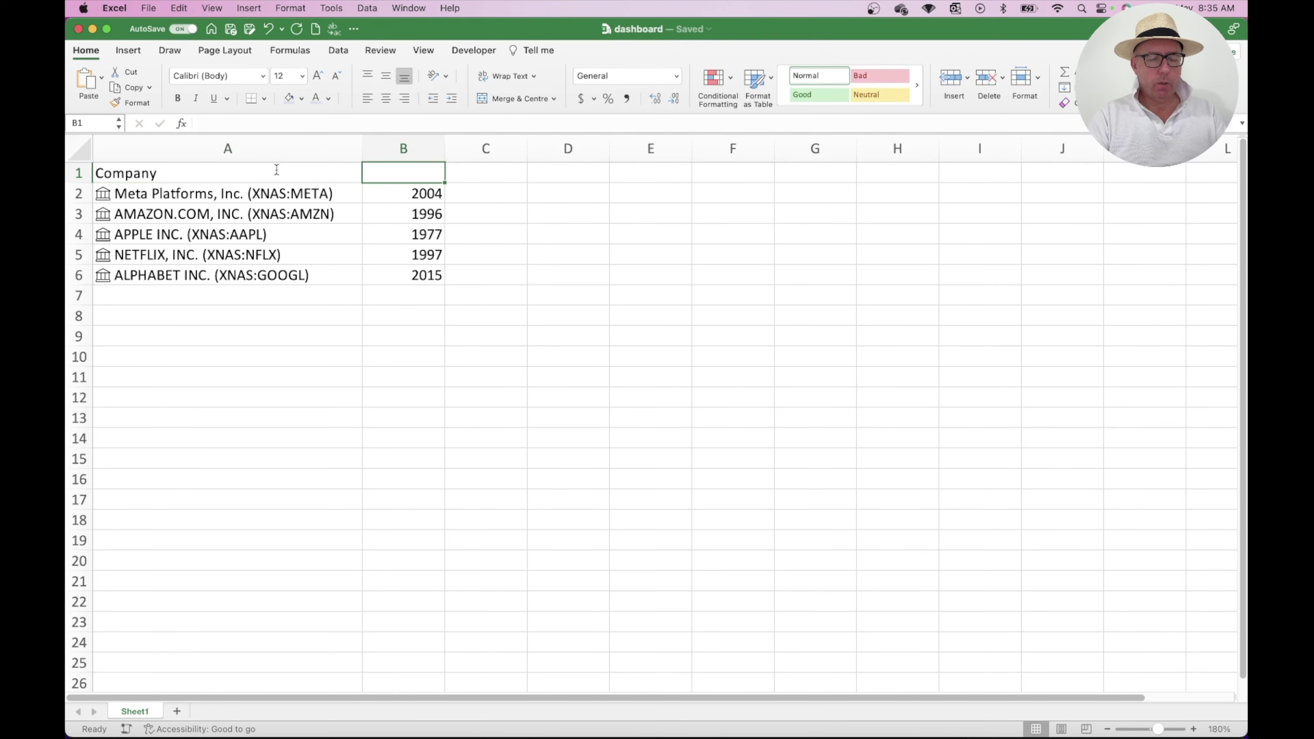
{"action": "type", "text": "Year In"}
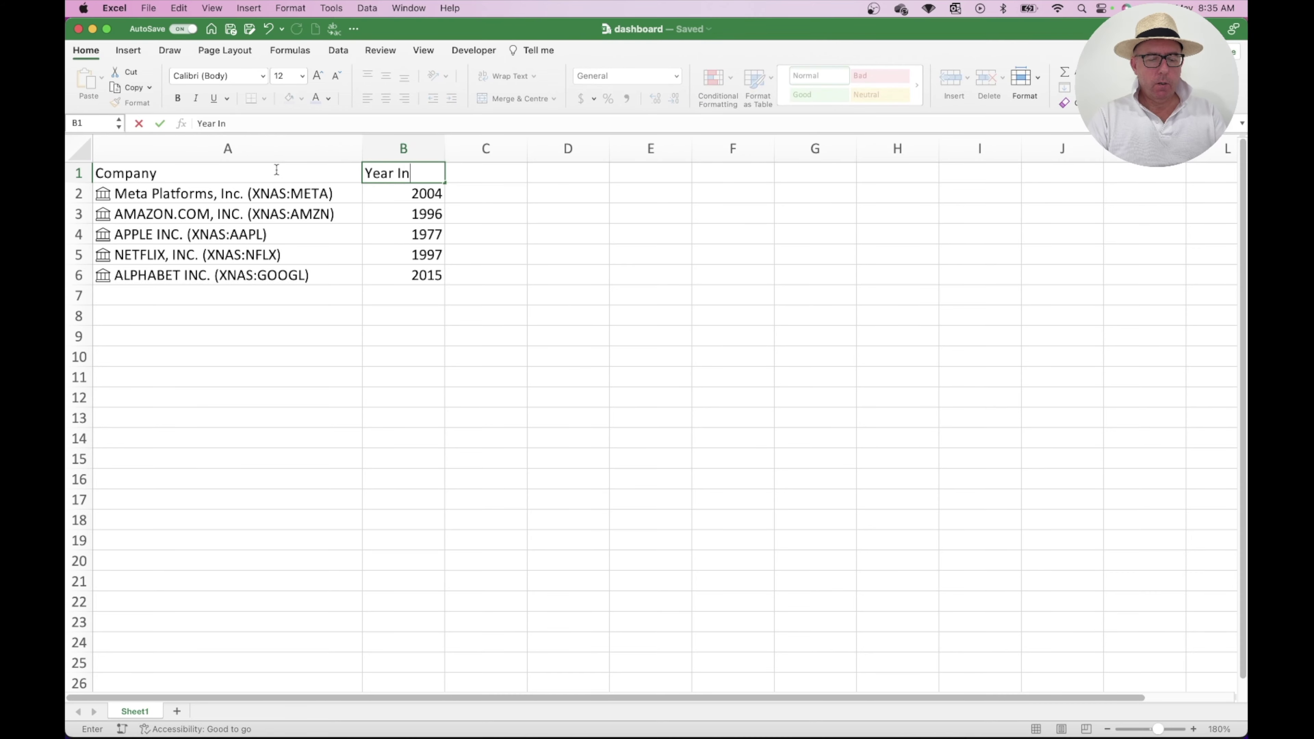
{"action": "type", "text": "corporated"}
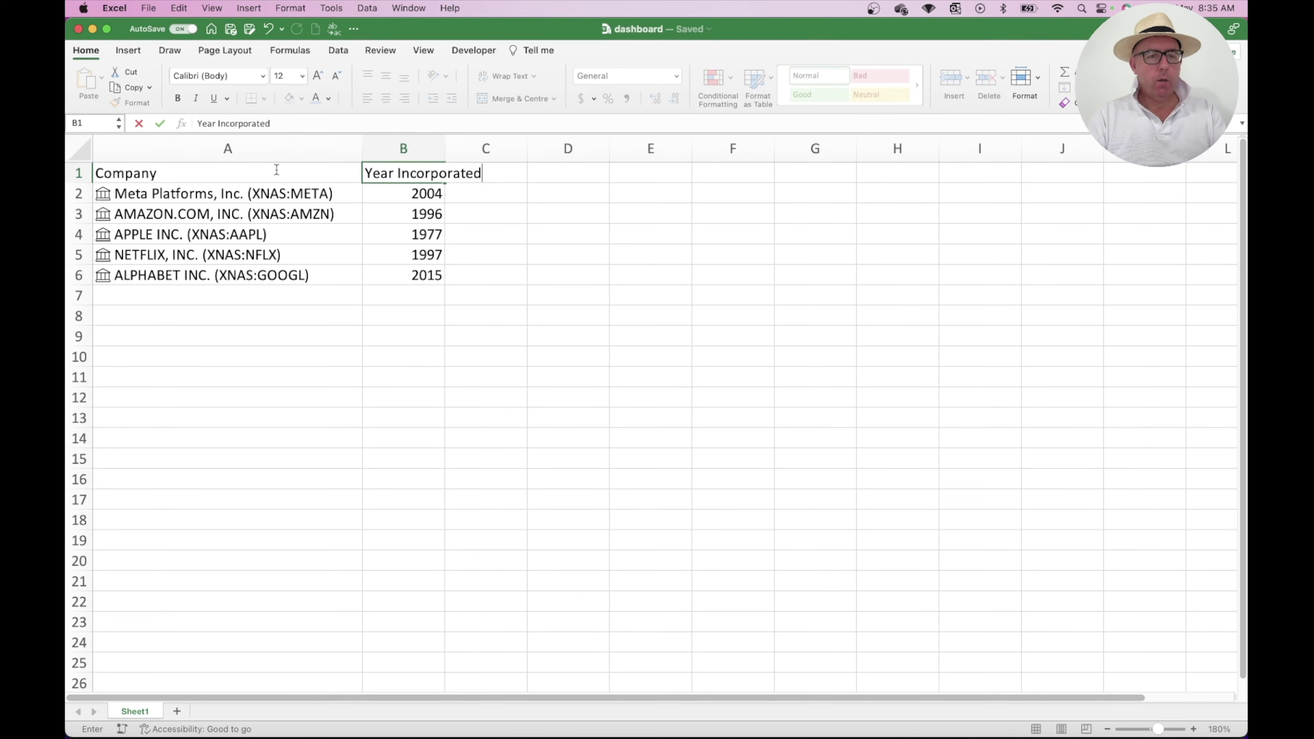
{"action": "key", "text": "Return"}
Wrap the text in header row 1 and widen column B so Incorporated fits on one line.
{"action": "left_click", "coordinate": [79, 173]}
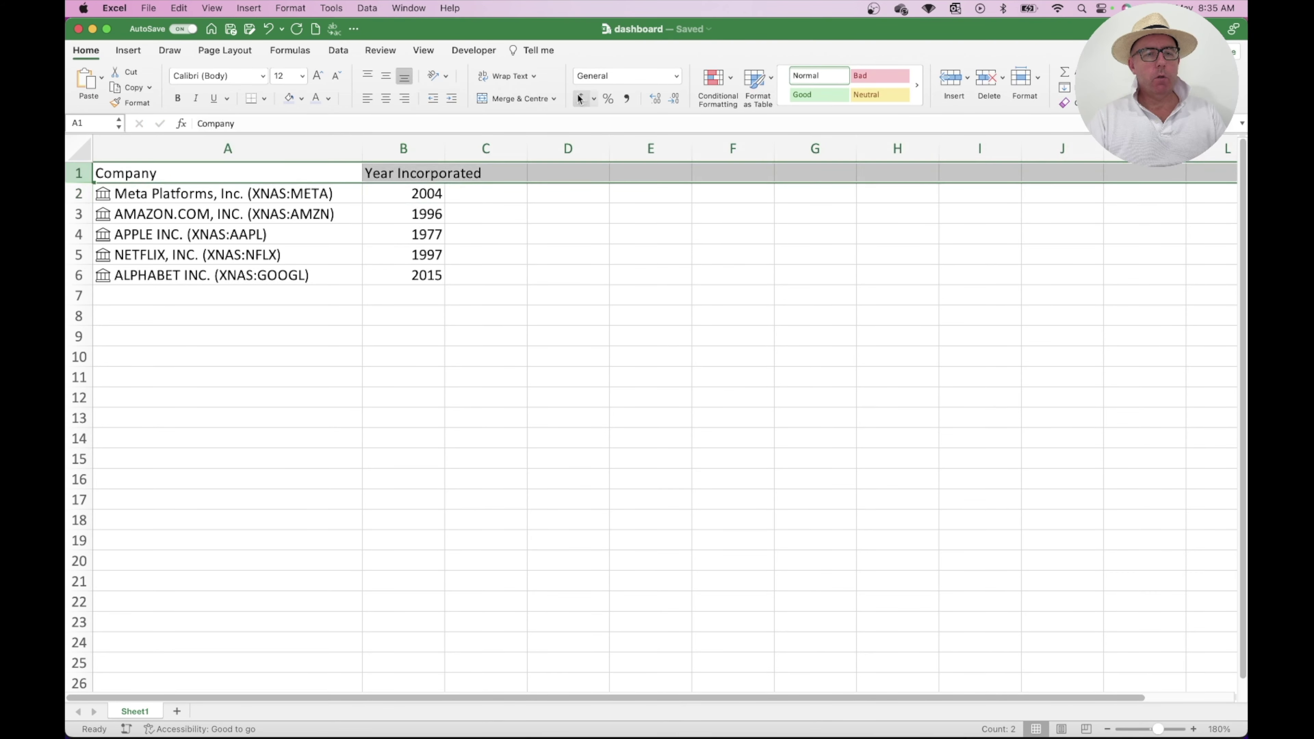
{"action": "left_click", "coordinate": [533, 76]}
{"action": "left_click", "coordinate": [521, 77]}
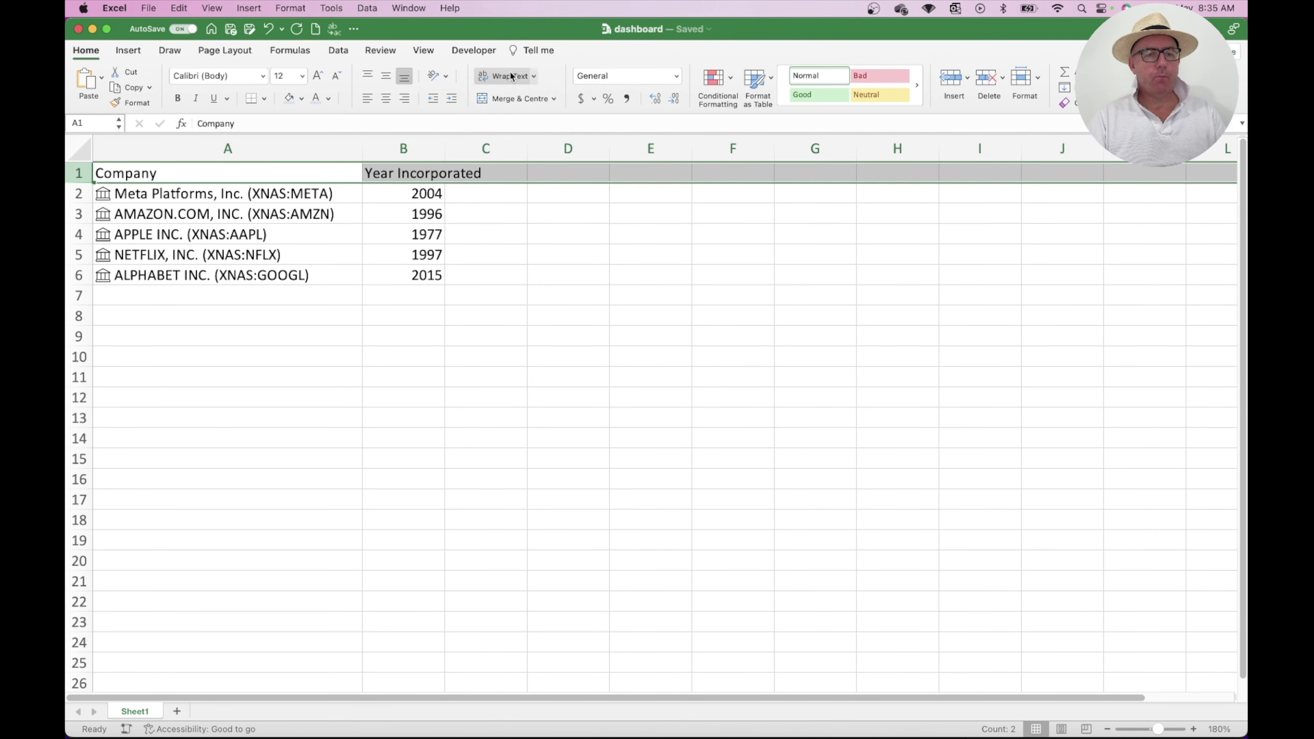
{"action": "left_click", "coordinate": [510, 76]}
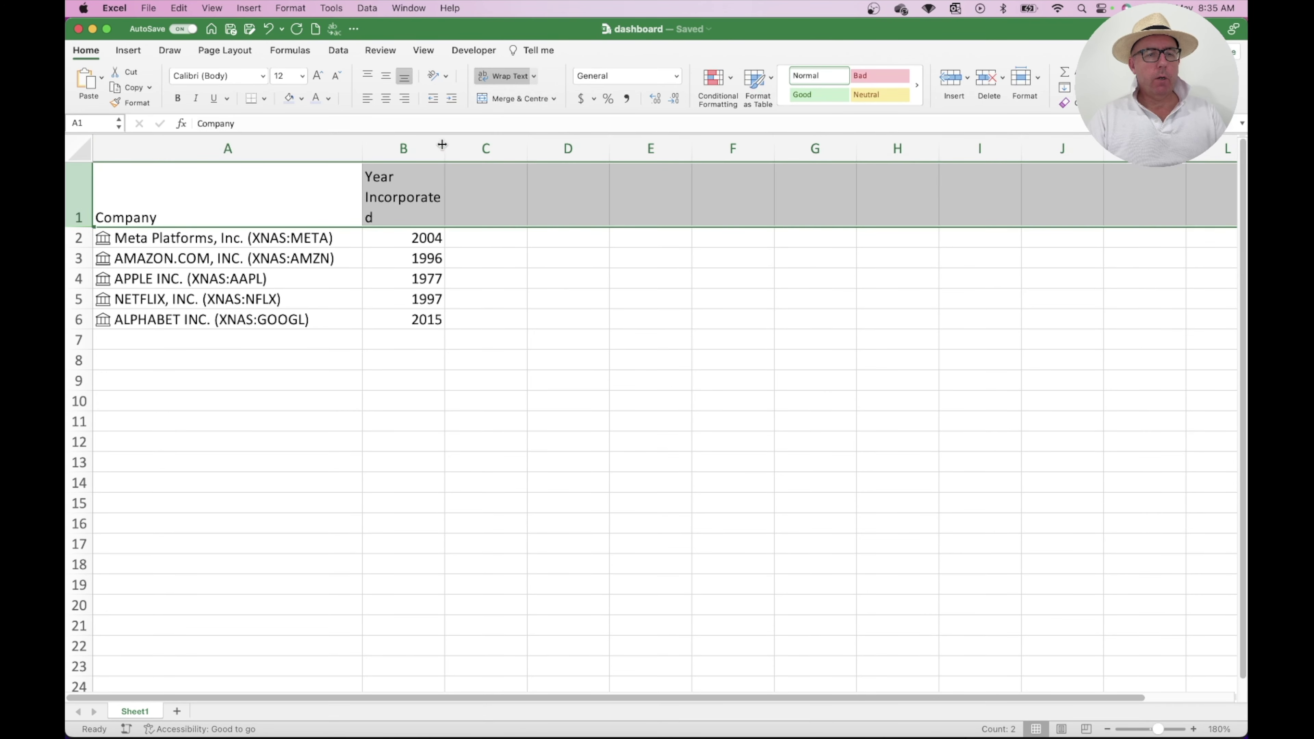
{"action": "left_click_drag", "start_coordinate": [442, 145], "coordinate": [472, 145]}
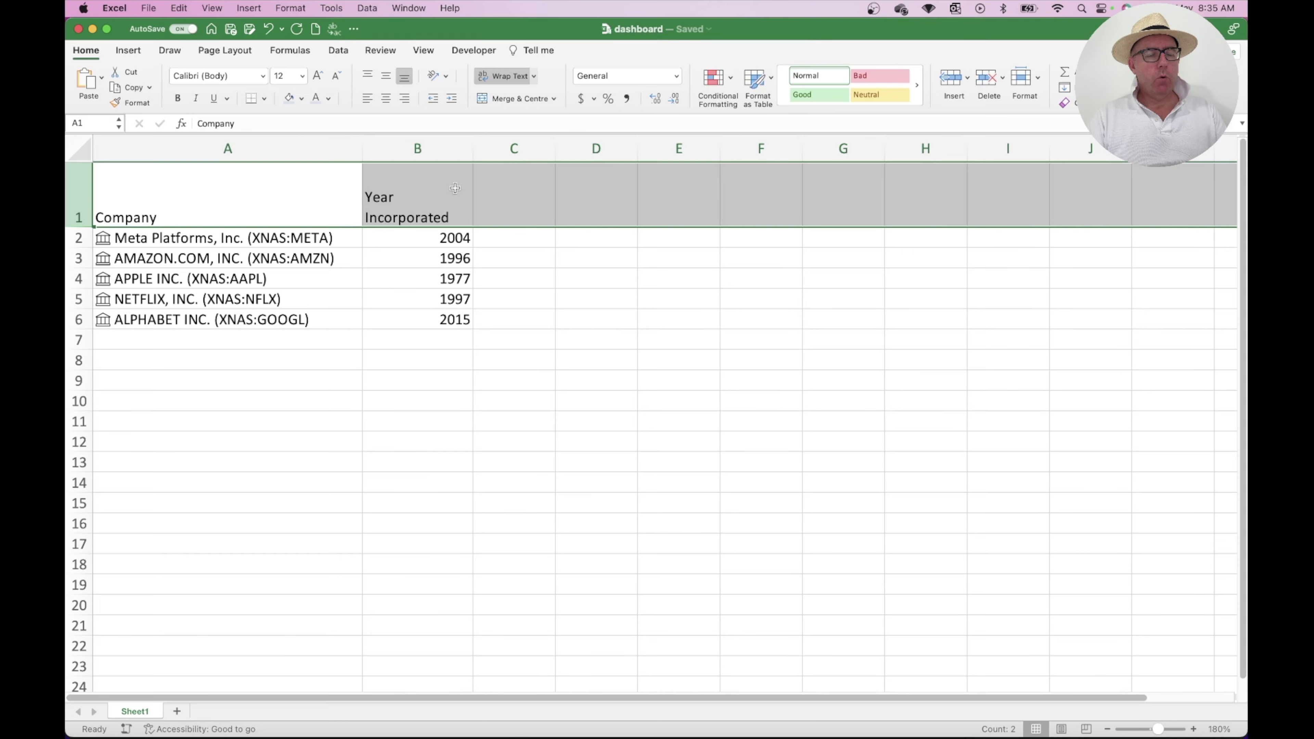
Extract the Exchange field from Meta's data card into C2 and fill the formula down to C6.
{"action": "left_click", "coordinate": [110, 240]}
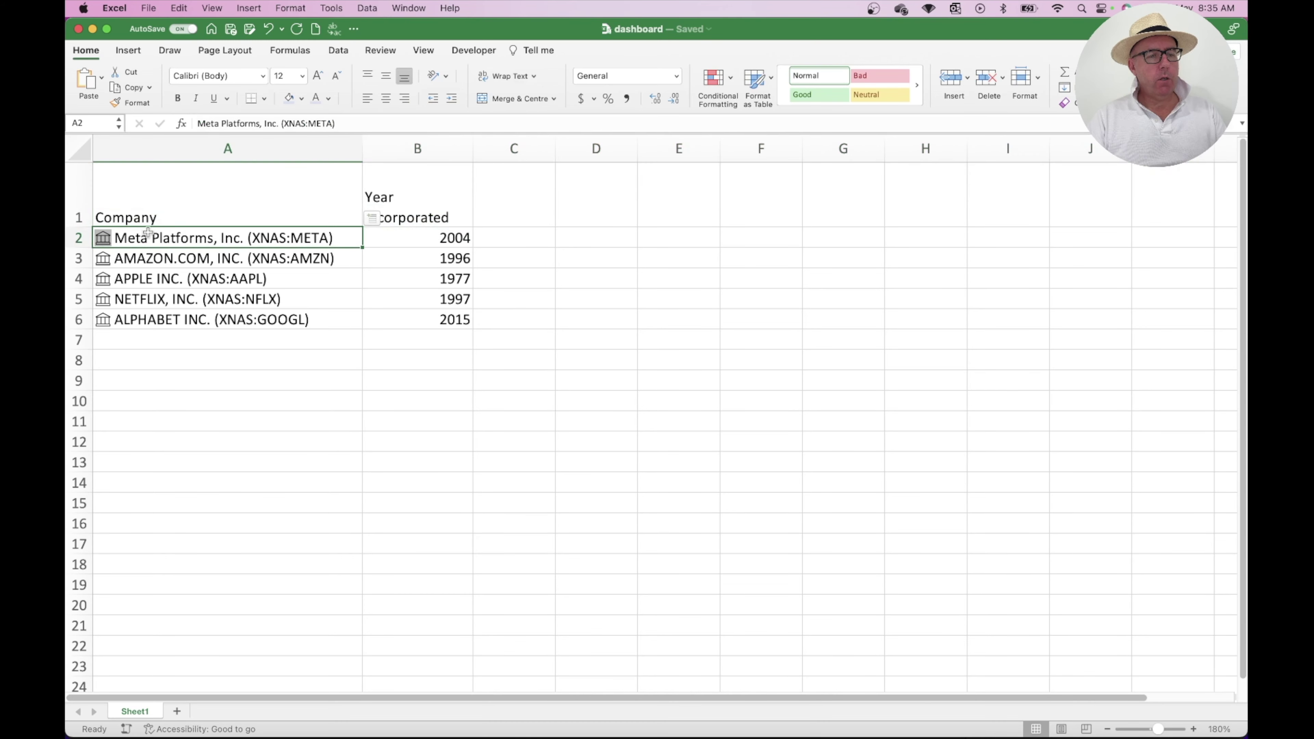
{"action": "left_click", "coordinate": [105, 239]}
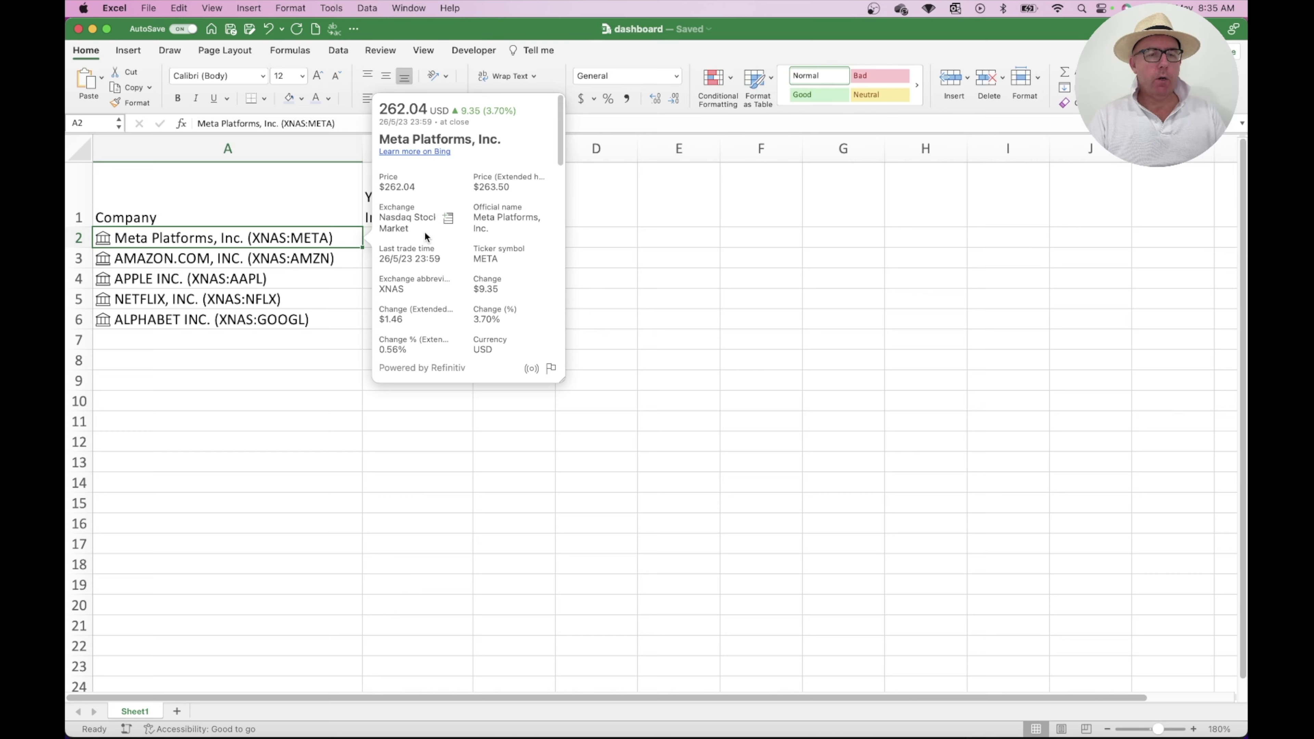
{"action": "left_click", "coordinate": [449, 219]}
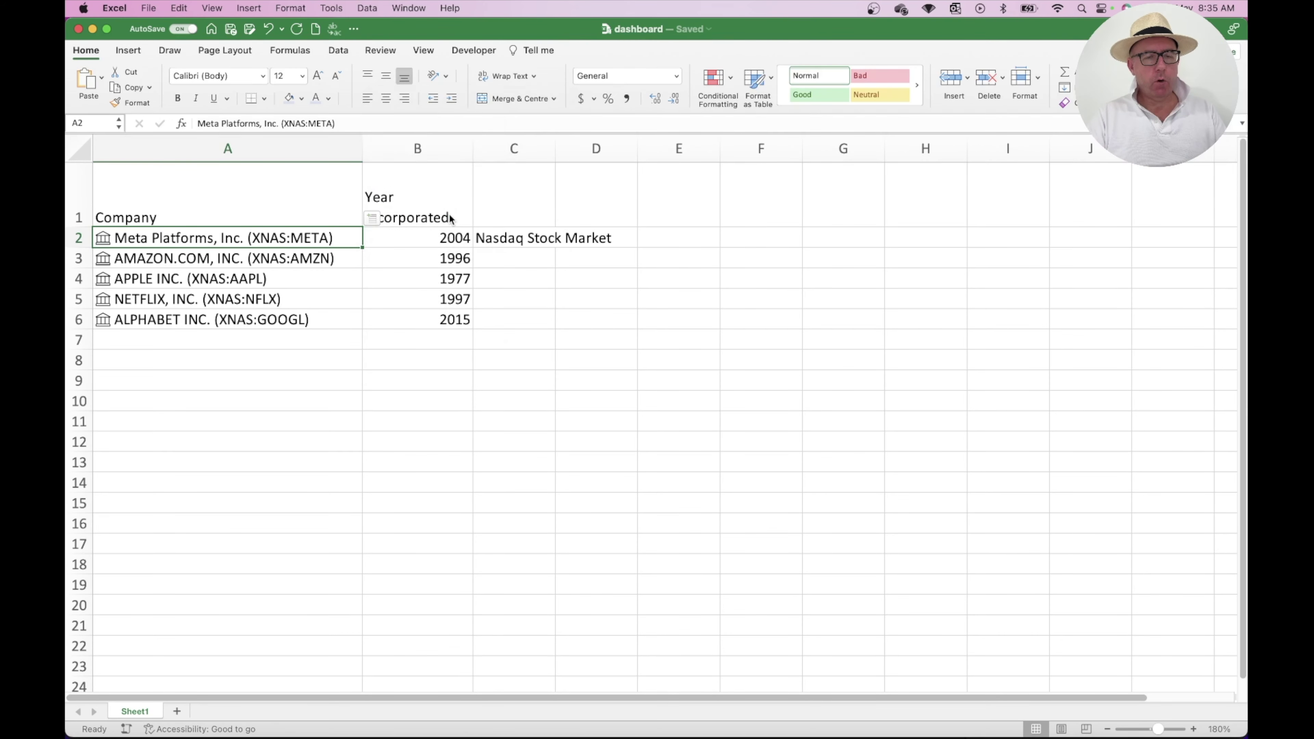
{"action": "left_click", "coordinate": [541, 233]}
{"action": "double_click", "coordinate": [554, 246]}
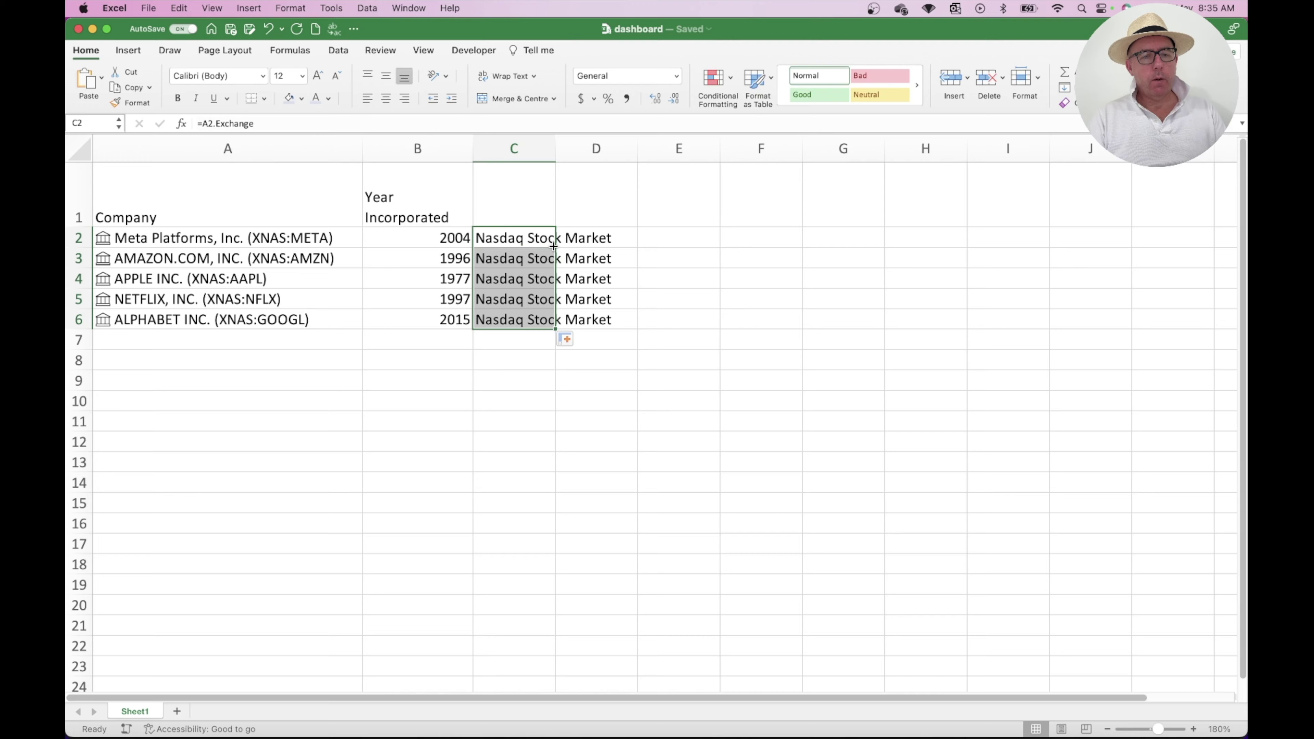
Widen column C to fit the exchange names and enter the heading Exchange in C1.
{"action": "left_click_drag", "start_coordinate": [556, 155], "coordinate": [634, 156]}
{"action": "left_click", "coordinate": [554, 201]}
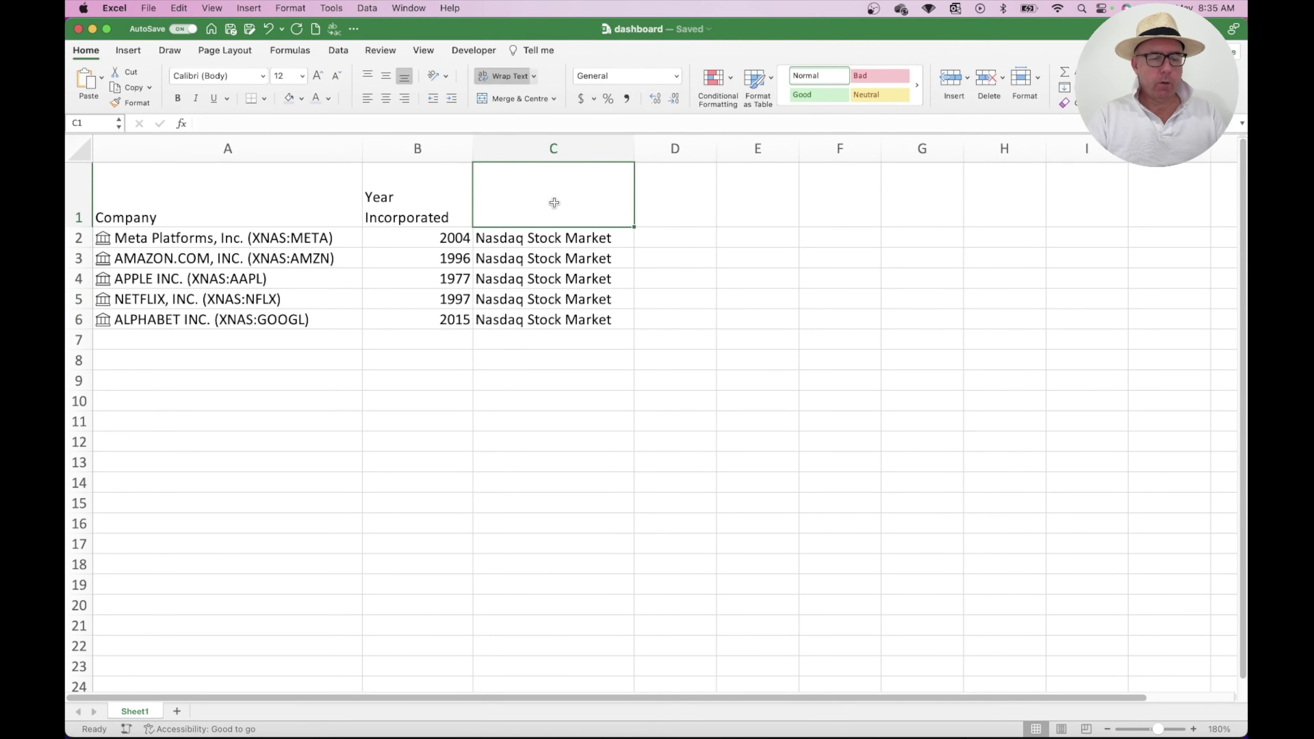
{"action": "type", "text": "Exc"}
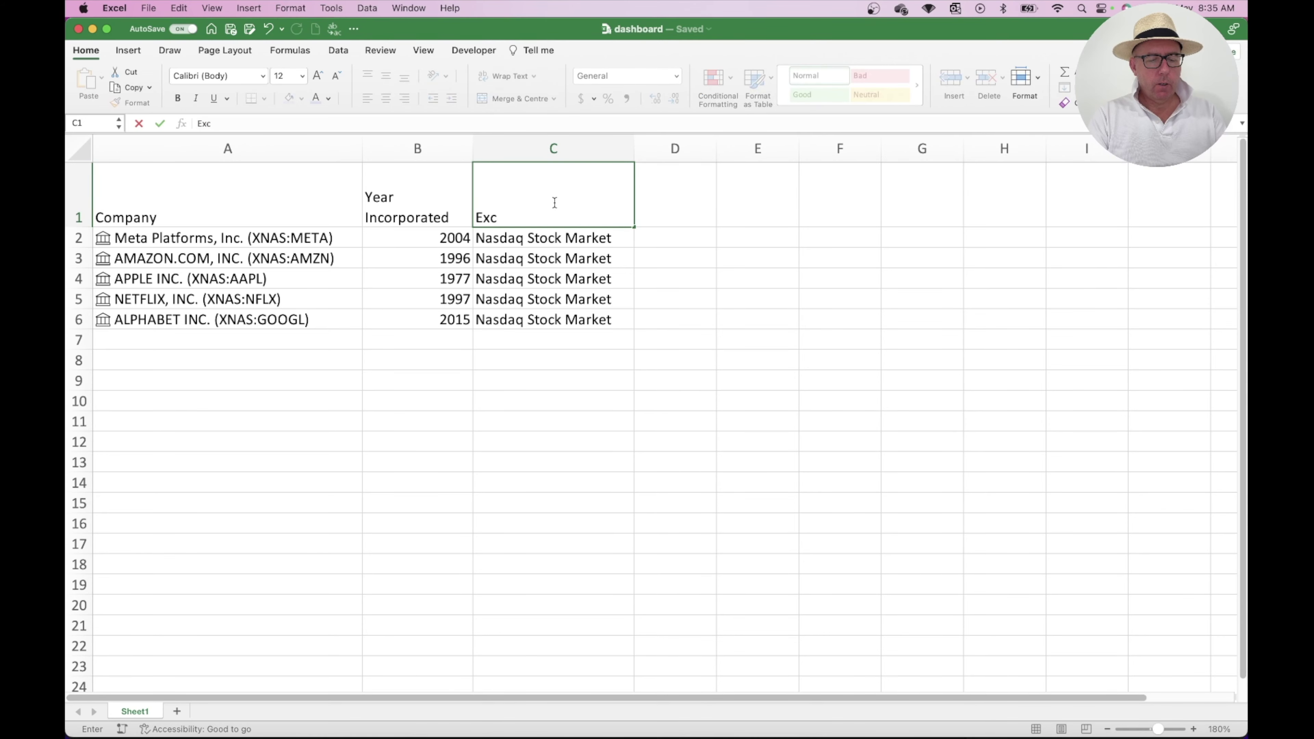
{"action": "type", "text": "hange"}
{"action": "left_click", "coordinate": [652, 299]}
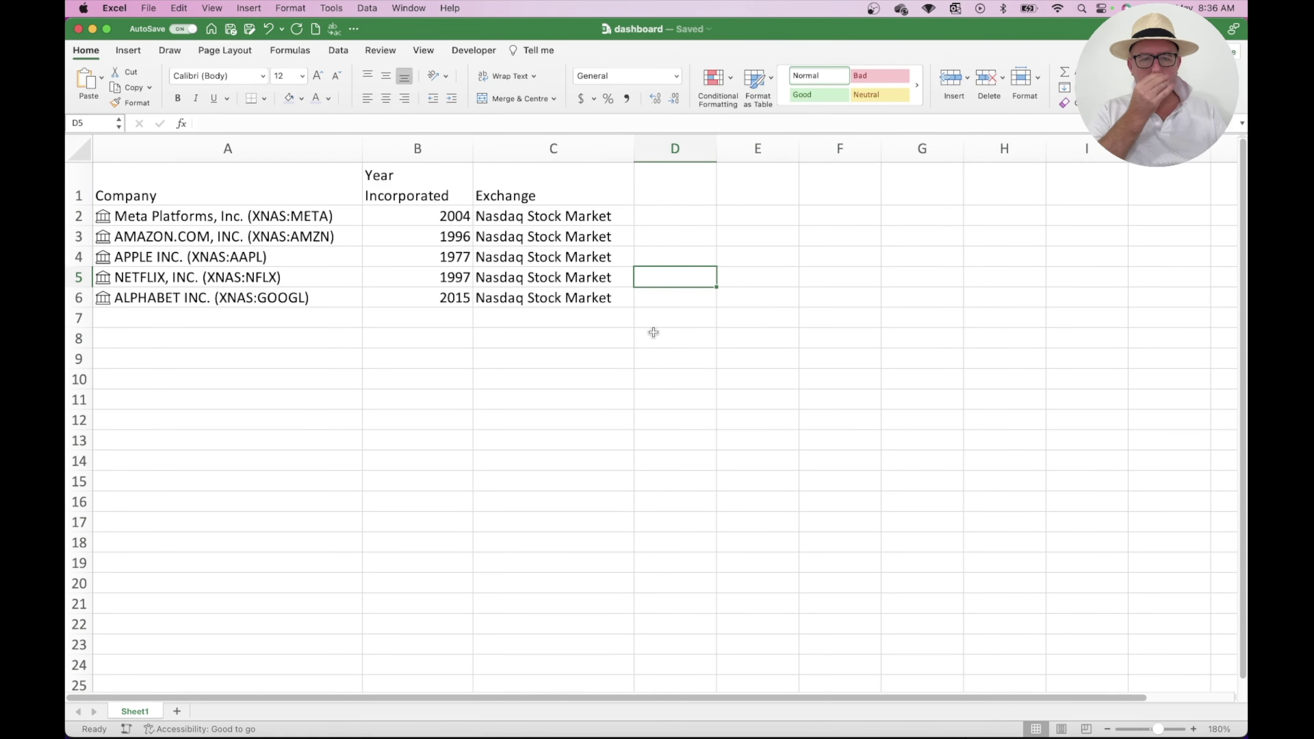
Enter the heading Price in D1.
{"action": "left_click", "coordinate": [670, 192]}
{"action": "type", "text": "Price"}
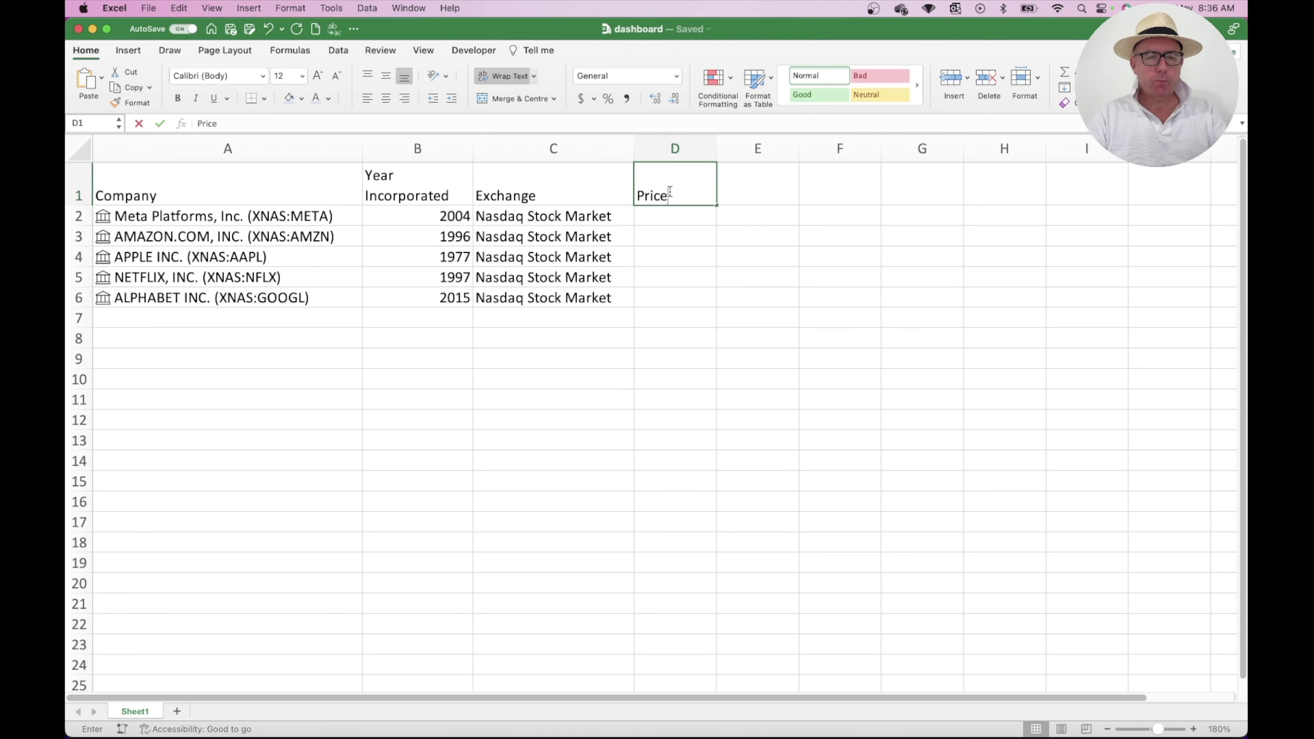
{"action": "key", "text": "Return"}
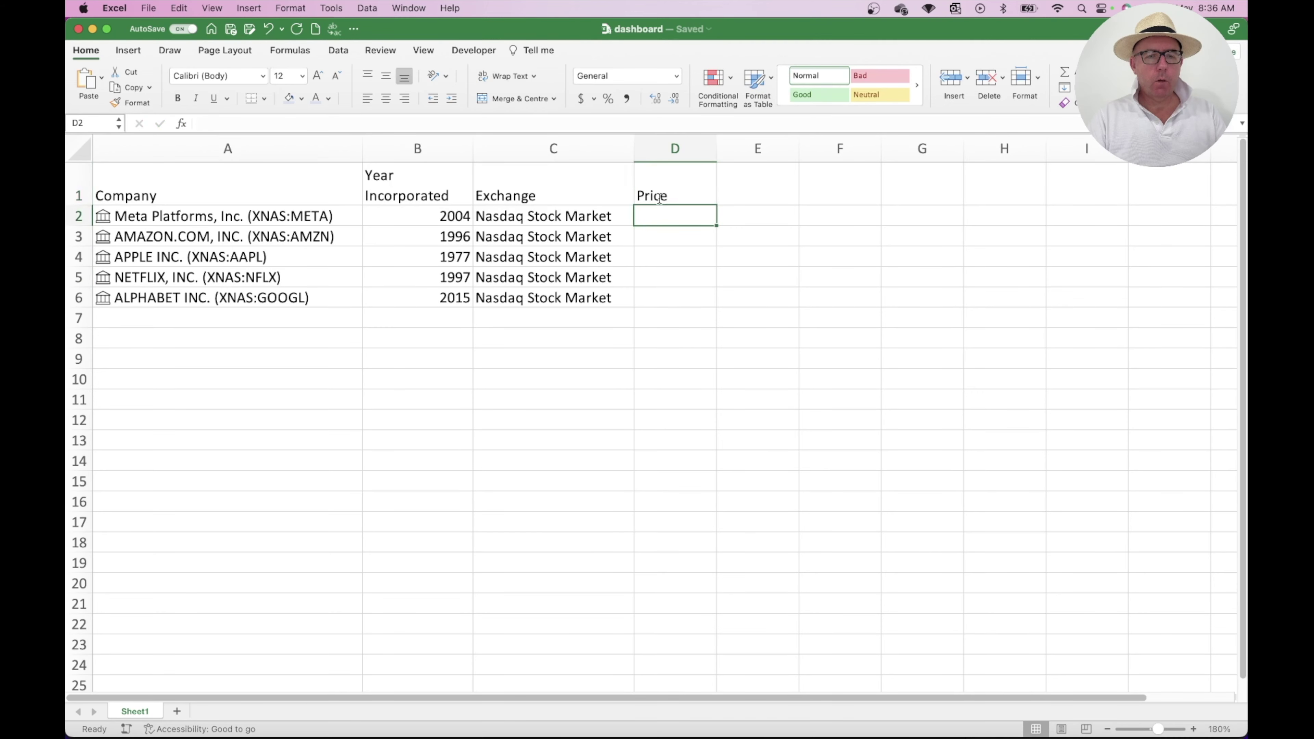
Extract the Price field from Meta's data card into D2 and fill the formula down to D6.
{"action": "left_click", "coordinate": [112, 217]}
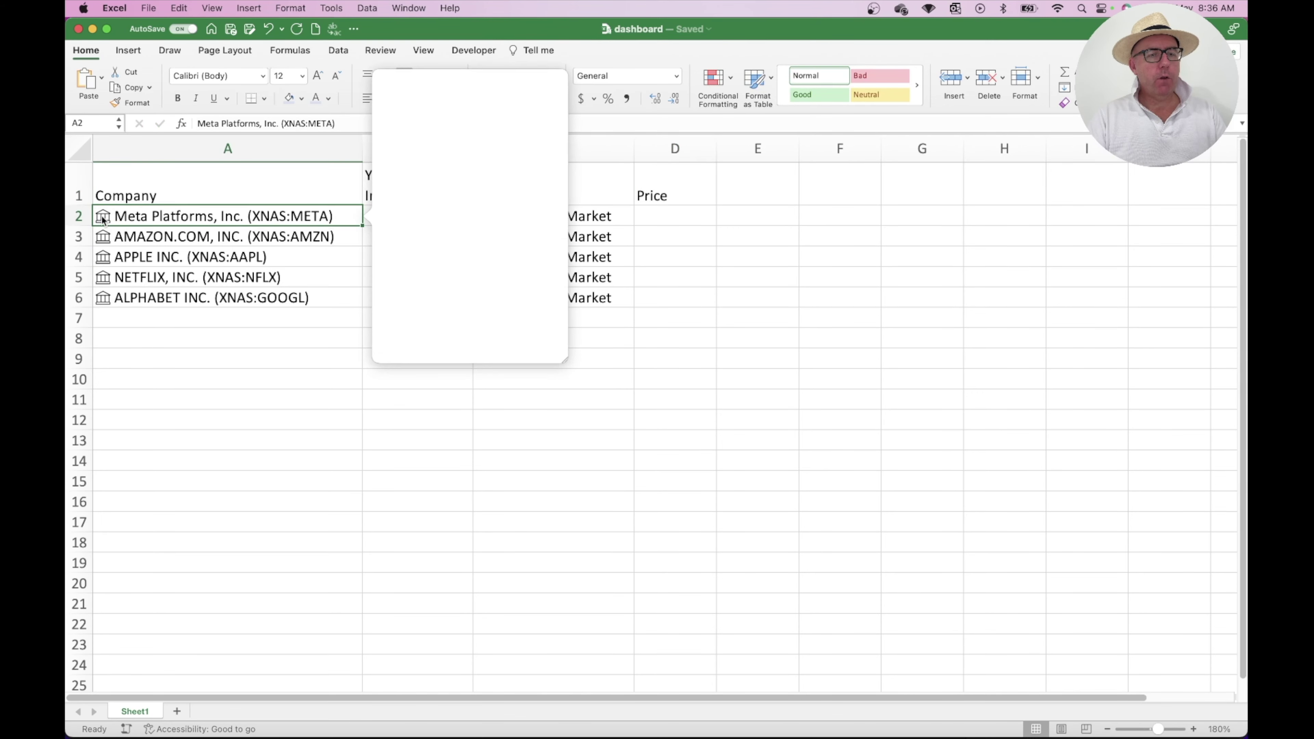
{"action": "mouse_move", "coordinate": [395, 159]}
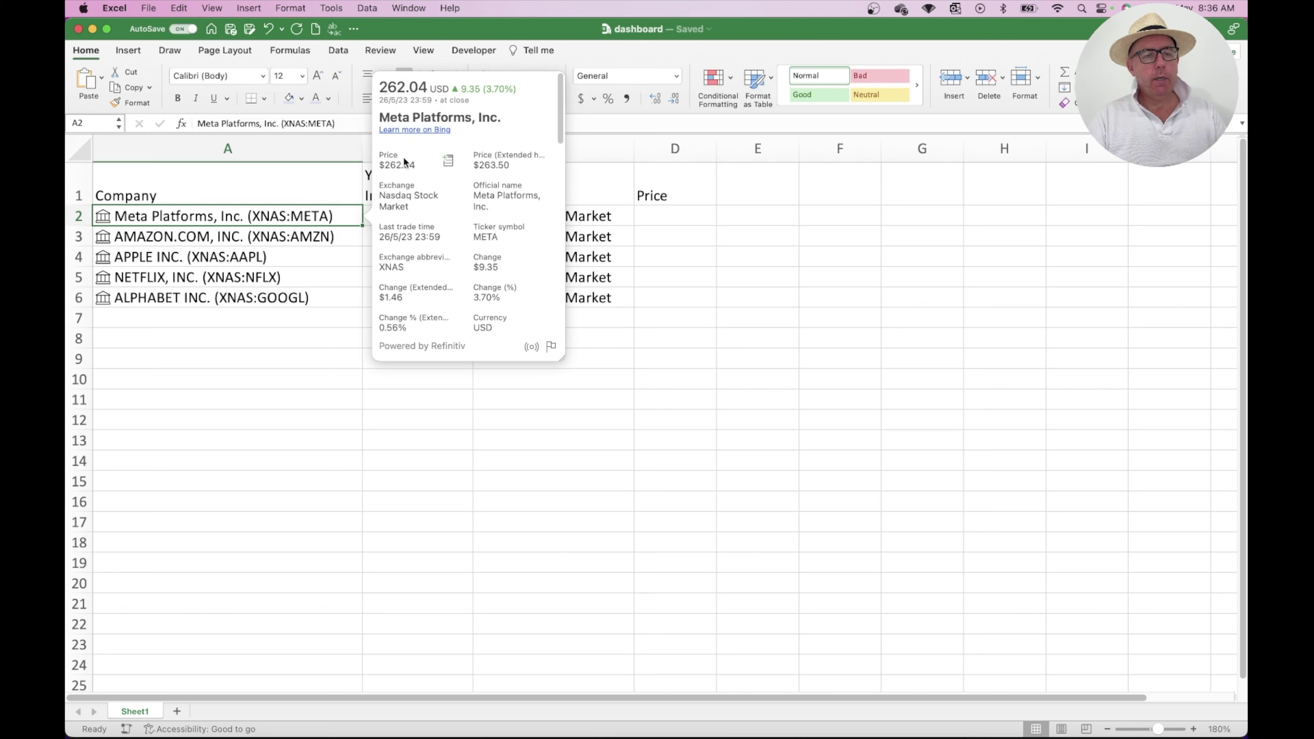
{"action": "left_click", "coordinate": [446, 162]}
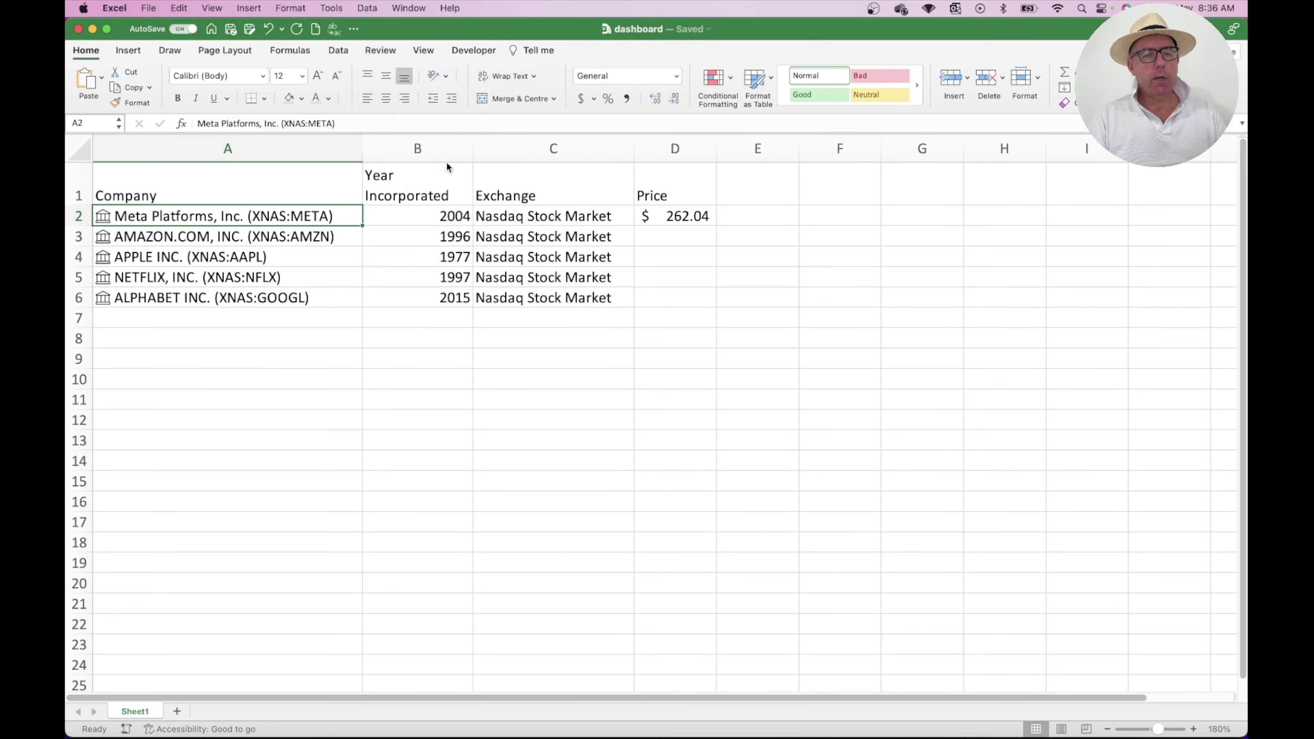
{"action": "left_click", "coordinate": [702, 218]}
{"action": "left_click_drag", "start_coordinate": [719, 227], "coordinate": [698, 301]}
{"action": "left_click", "coordinate": [681, 218]}
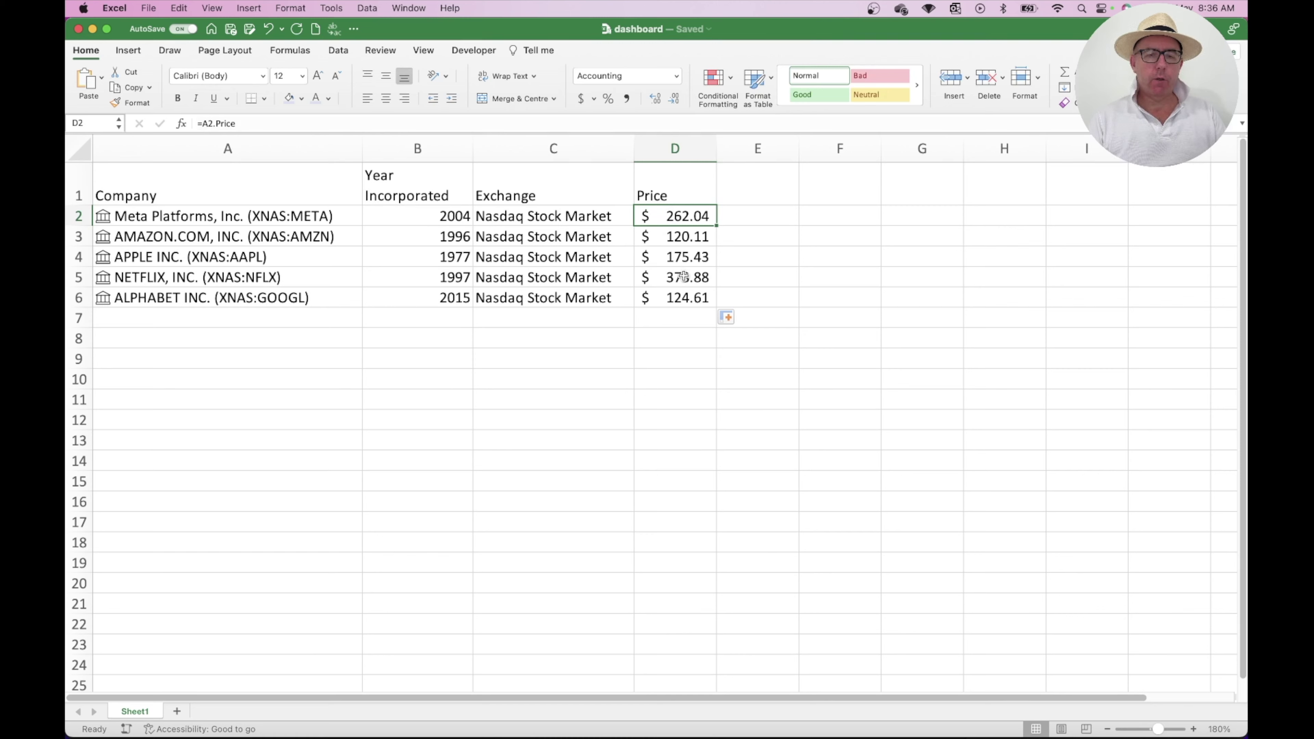
Enter the heading 52 Week High in E1 and extract Meta's 52 week high field into E2.
{"action": "left_click", "coordinate": [742, 182]}
{"action": "type", "text": "5"}
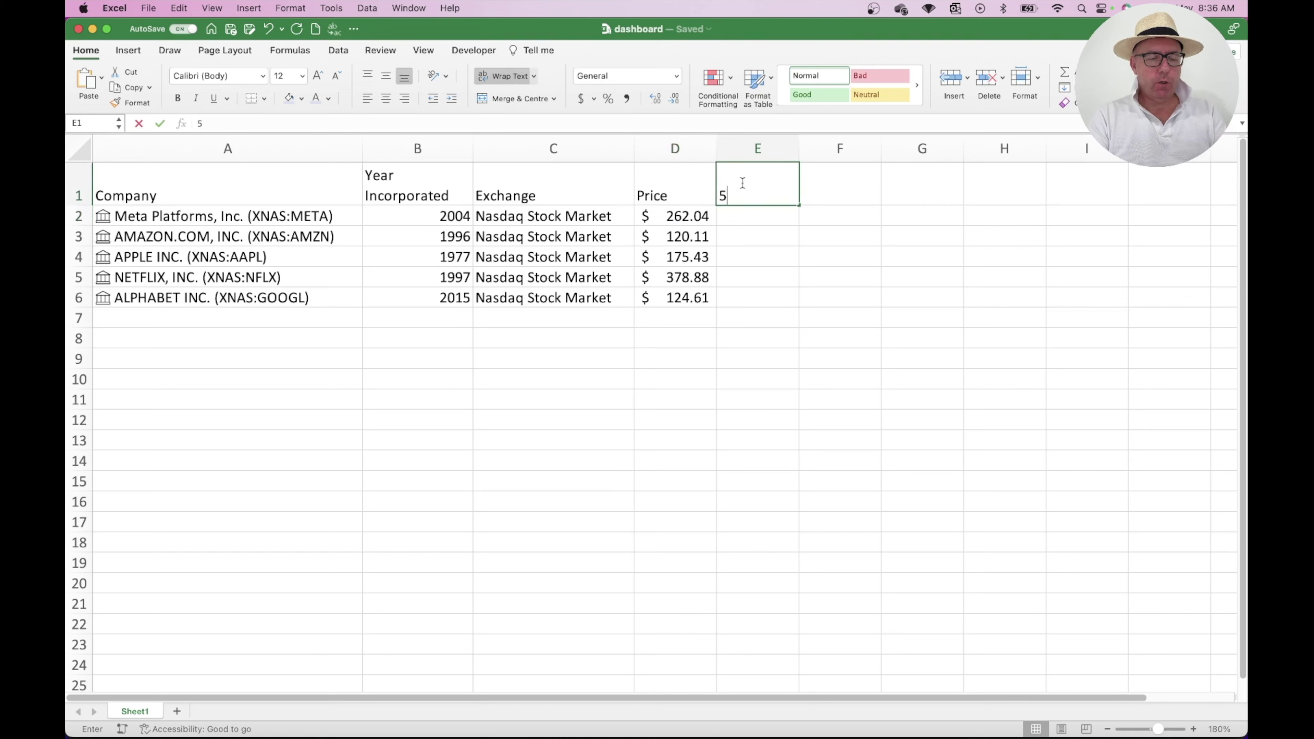
{"action": "type", "text": "2 Week Hi"}
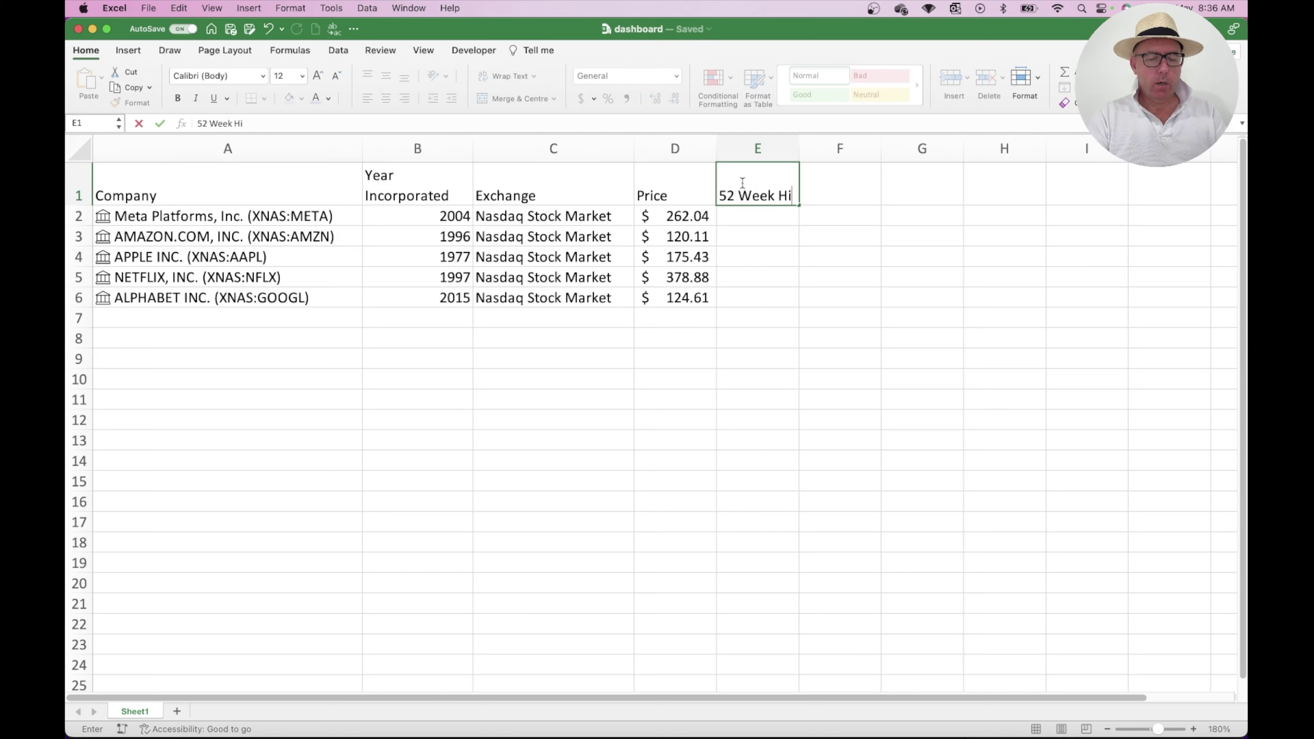
{"action": "type", "text": "gh"}
{"action": "key", "text": "Return"}
{"action": "left_click", "coordinate": [105, 218]}
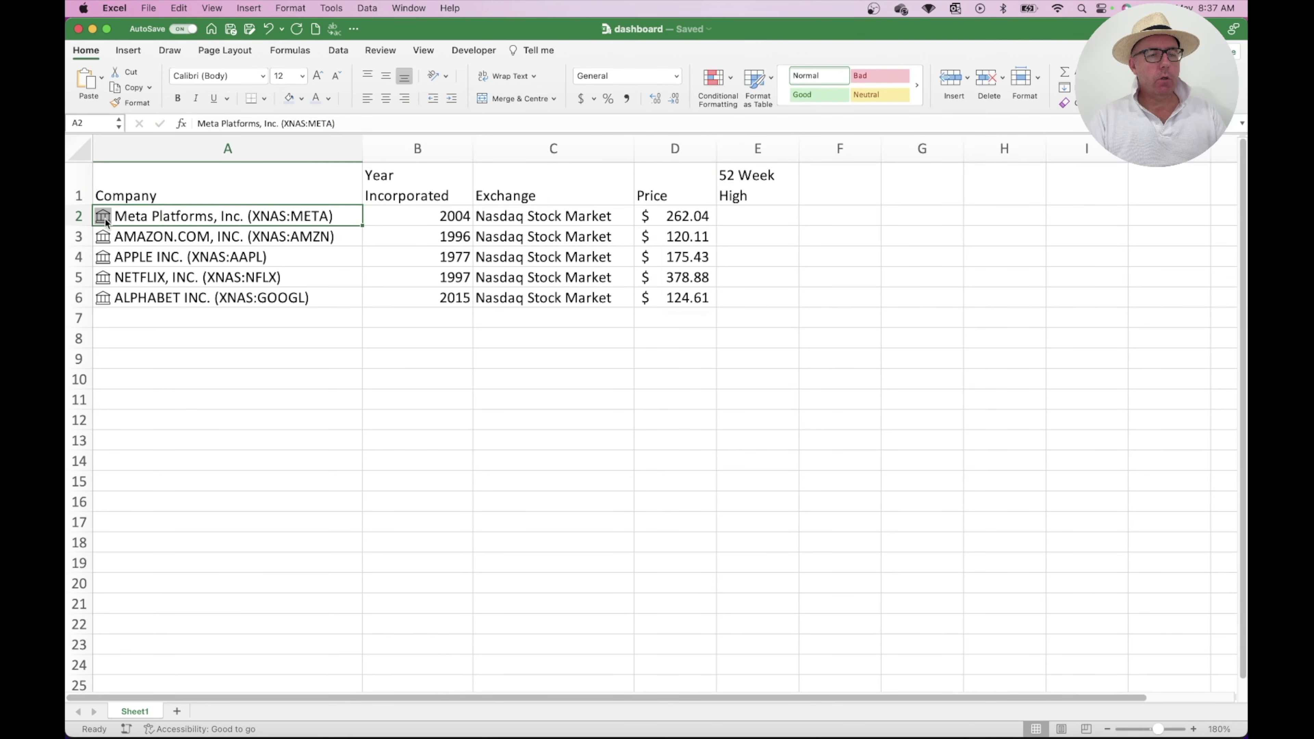
{"action": "left_click", "coordinate": [104, 218]}
{"action": "scroll", "coordinate": [442, 286], "scroll_direction": "down", "scroll_amount": 5}
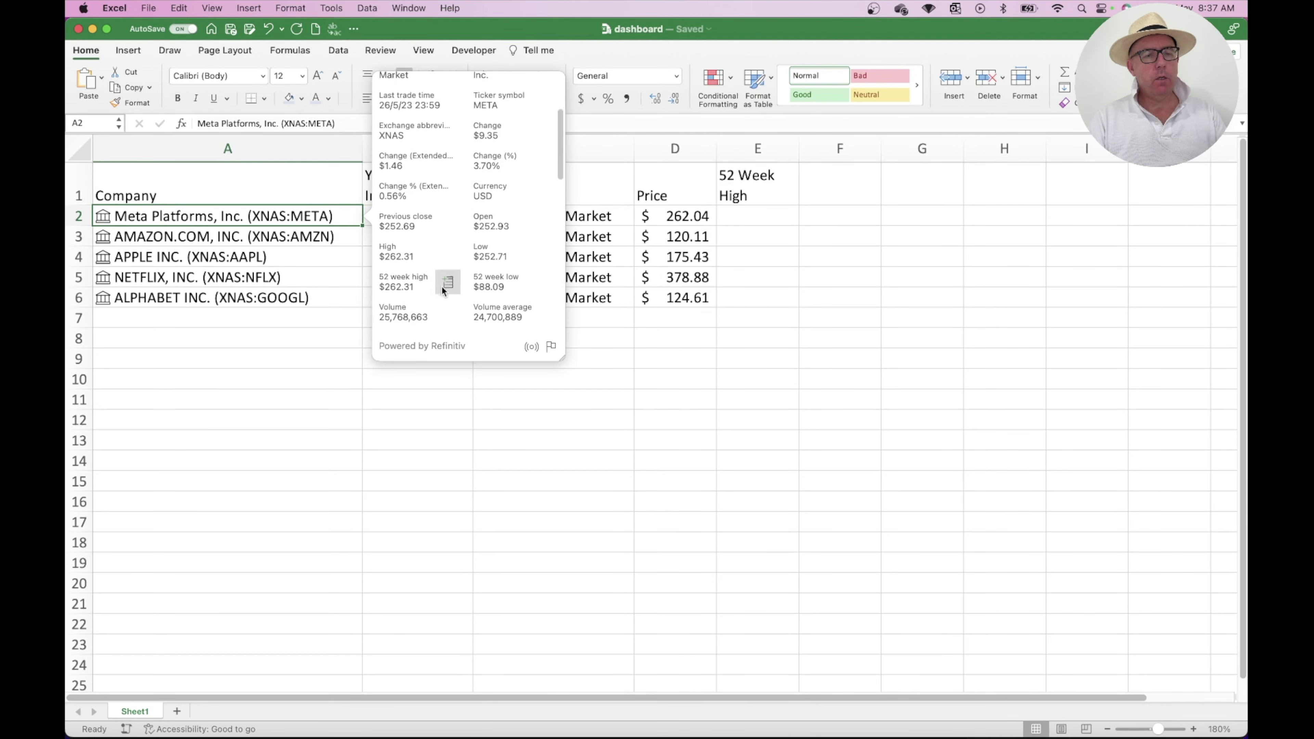
{"action": "scroll", "coordinate": [441, 286], "scroll_direction": "down", "scroll_amount": 3}
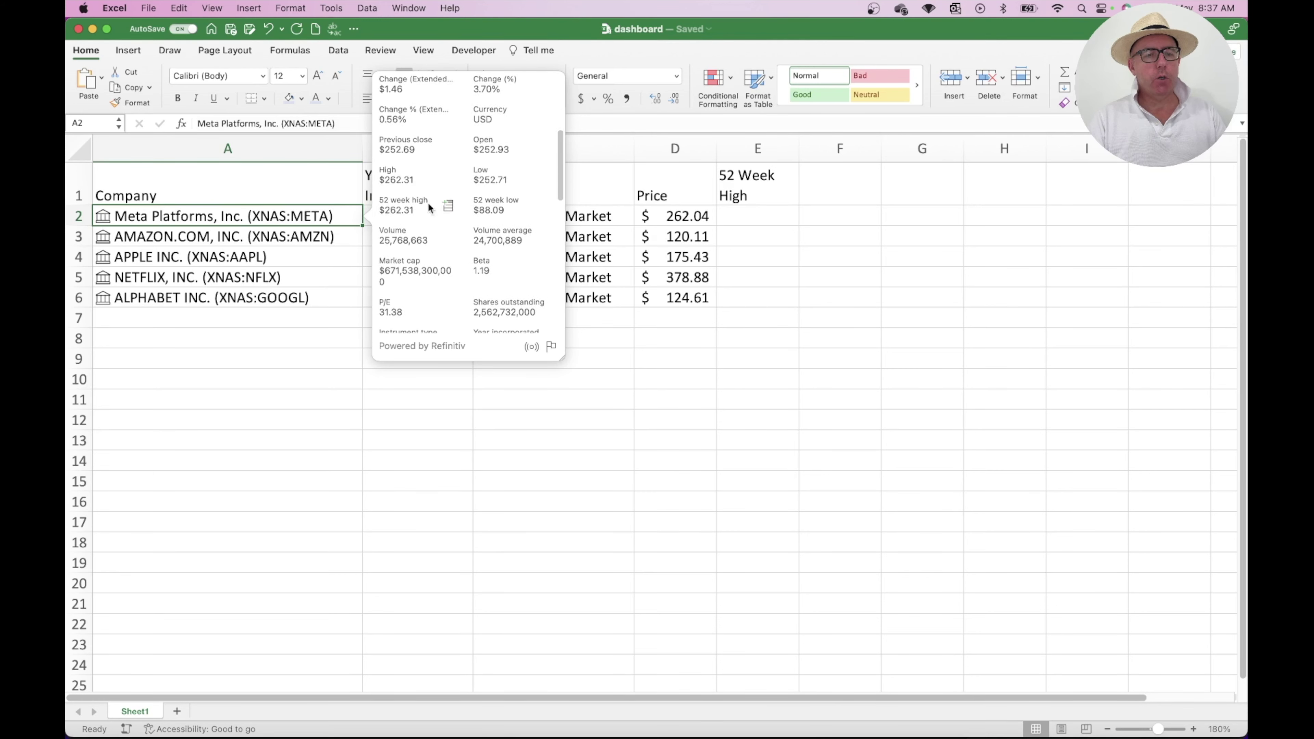
{"action": "left_click", "coordinate": [447, 205]}
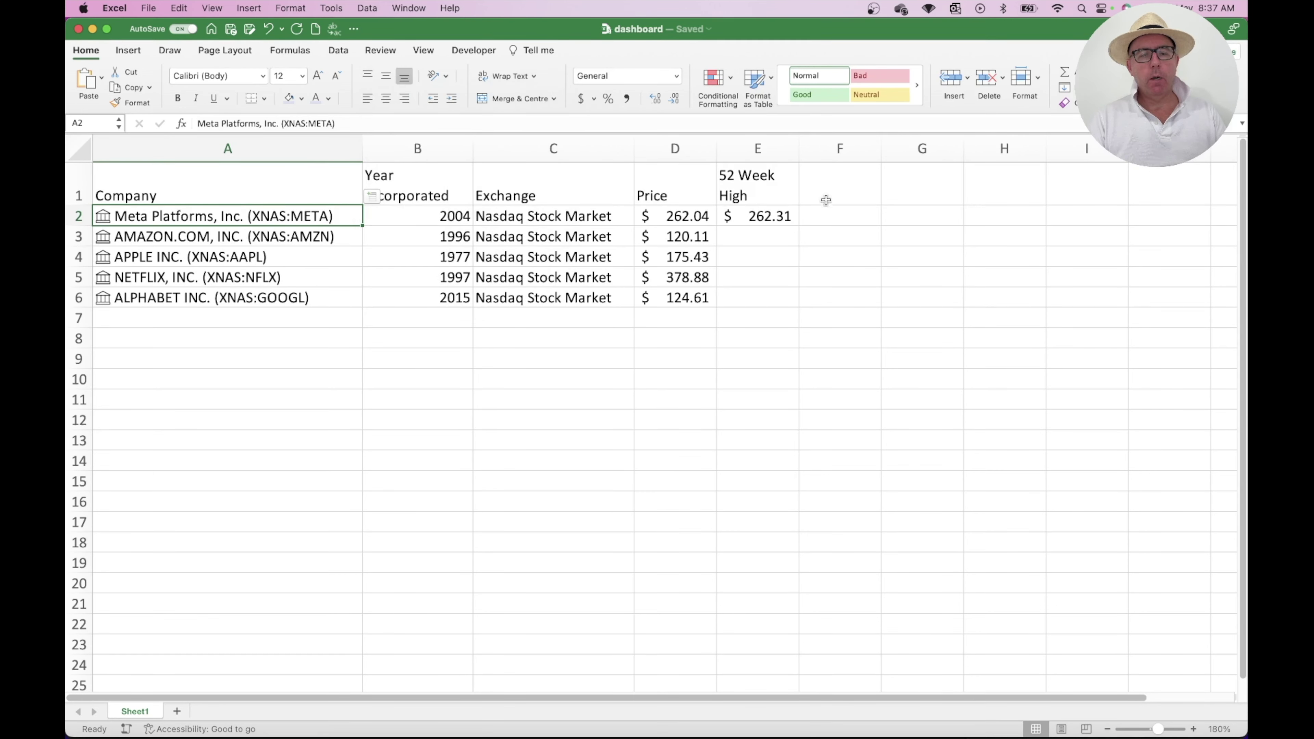
Enter the heading 52 Week Low in F1 and extract Meta's 52 week low field into F2.
{"action": "left_click", "coordinate": [831, 187]}
{"action": "type", "text": "52"}
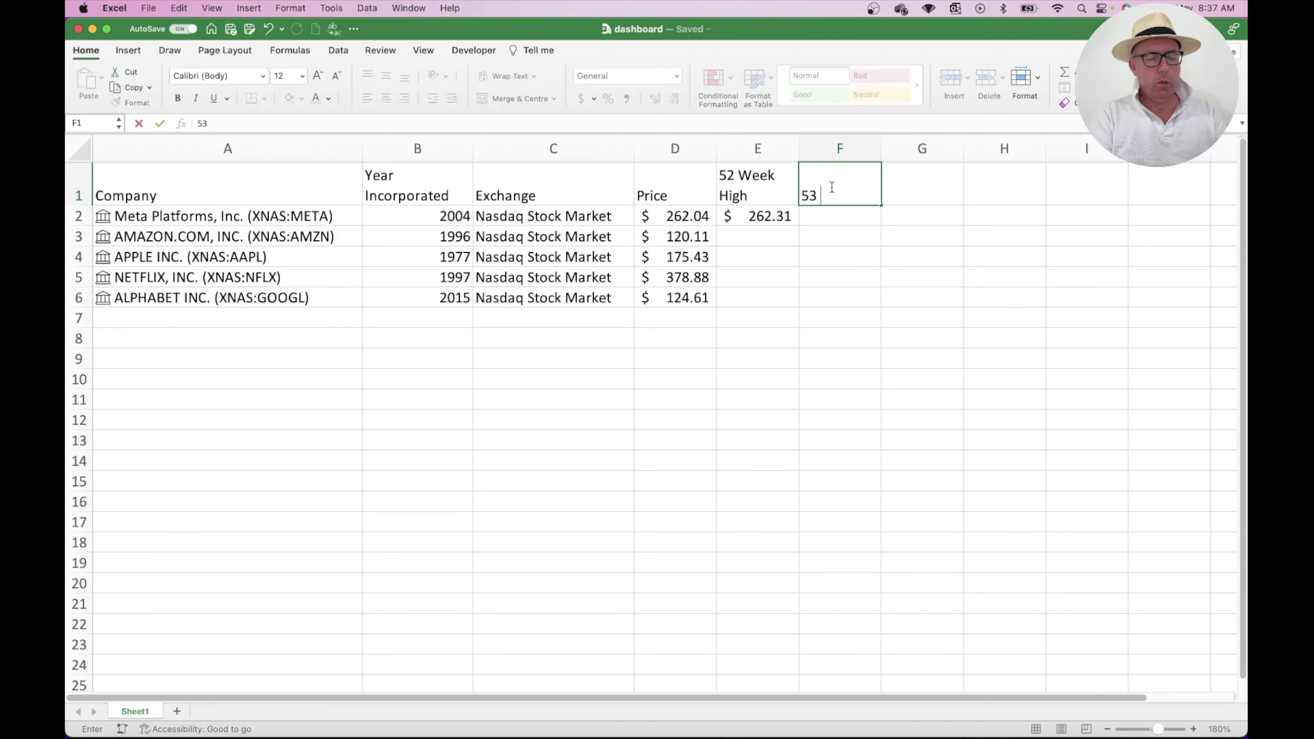
{"action": "type", "text": " Week L"}
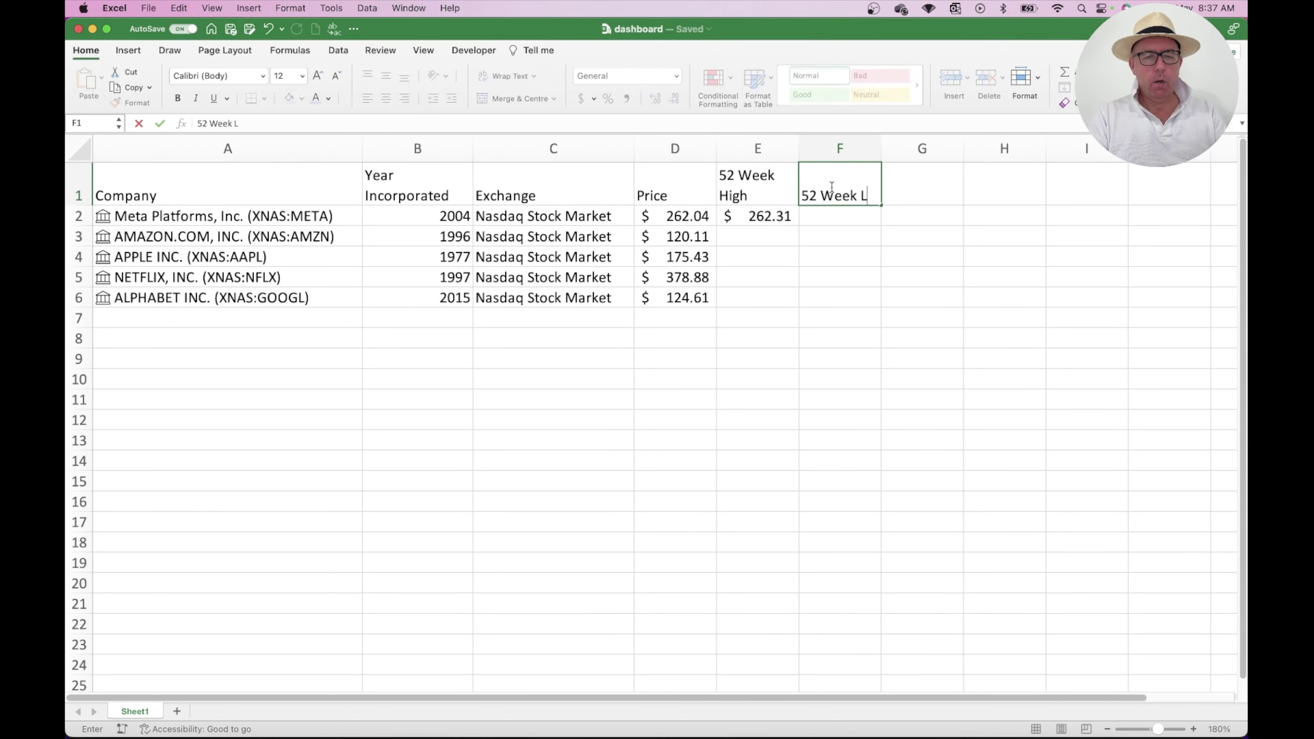
{"action": "type", "text": "ow"}
{"action": "key", "text": "Return"}
{"action": "left_click", "coordinate": [103, 217]}
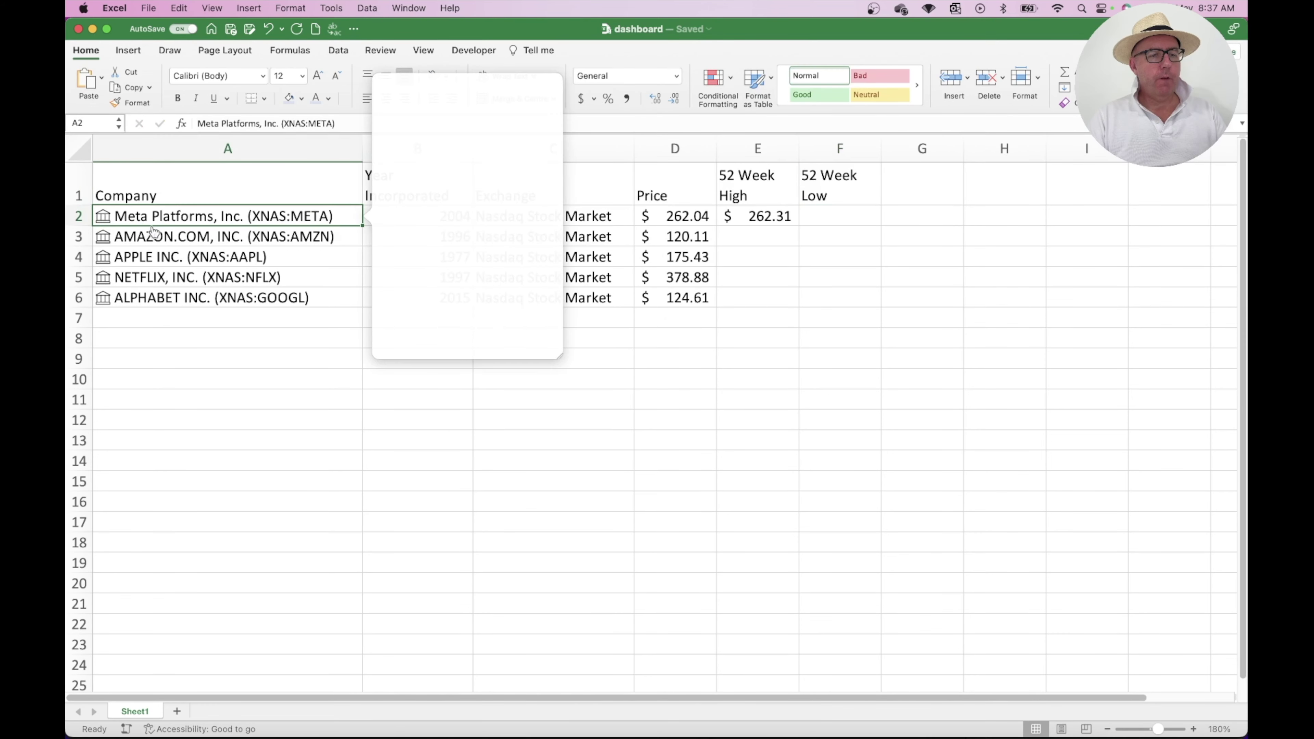
{"action": "scroll", "coordinate": [437, 240], "scroll_direction": "down", "scroll_amount": 2}
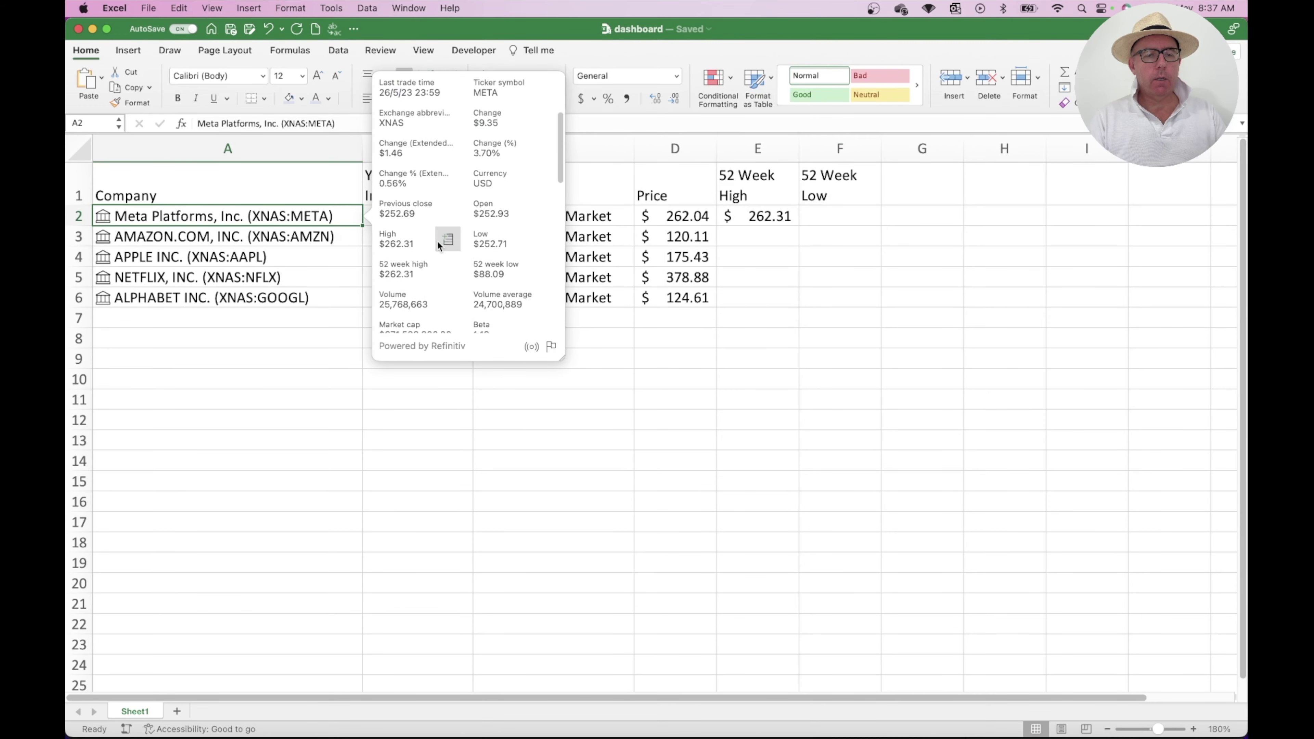
{"action": "scroll", "coordinate": [437, 241], "scroll_direction": "down", "scroll_amount": 3}
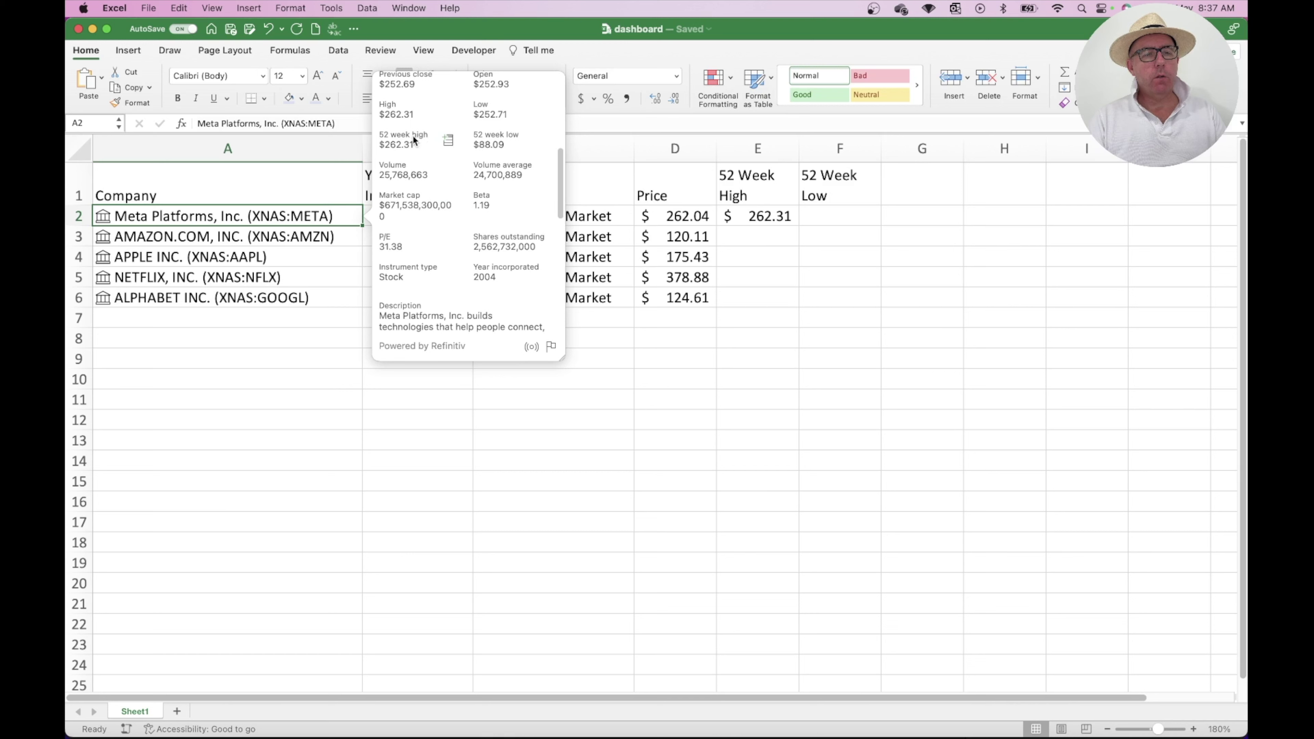
{"action": "left_click", "coordinate": [544, 139]}
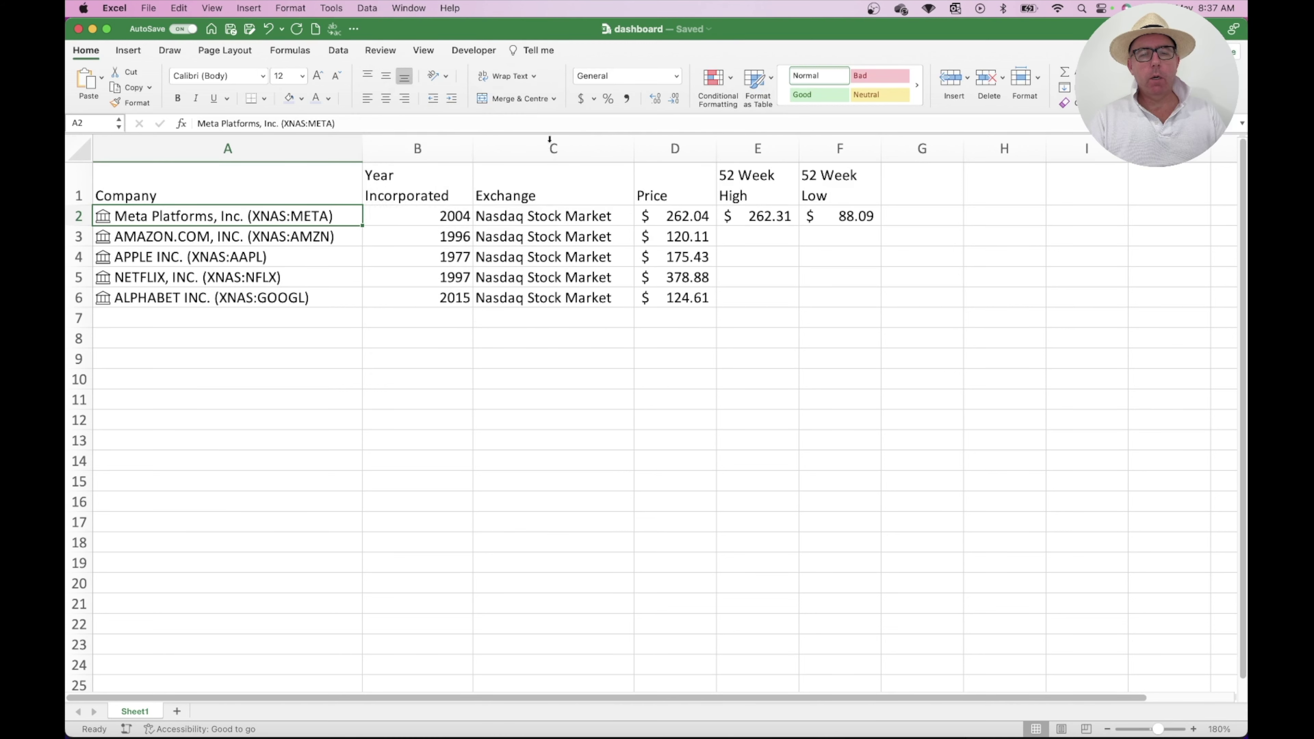
Fill the 52 week high and low formulas in E2:F2 down to row 6 for the remaining companies.
{"action": "left_click", "coordinate": [772, 217]}
{"action": "left_click_drag", "start_coordinate": [773, 218], "coordinate": [878, 298]}
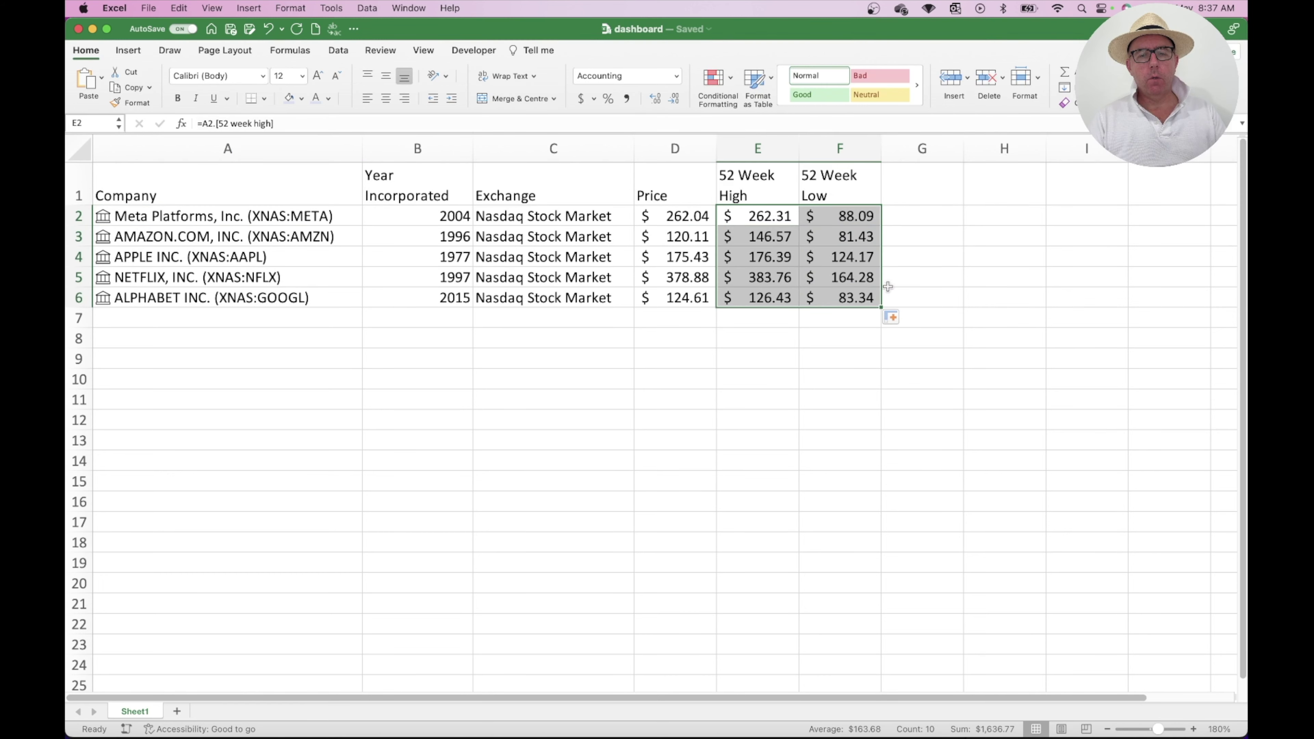
{"action": "left_click", "coordinate": [675, 358]}
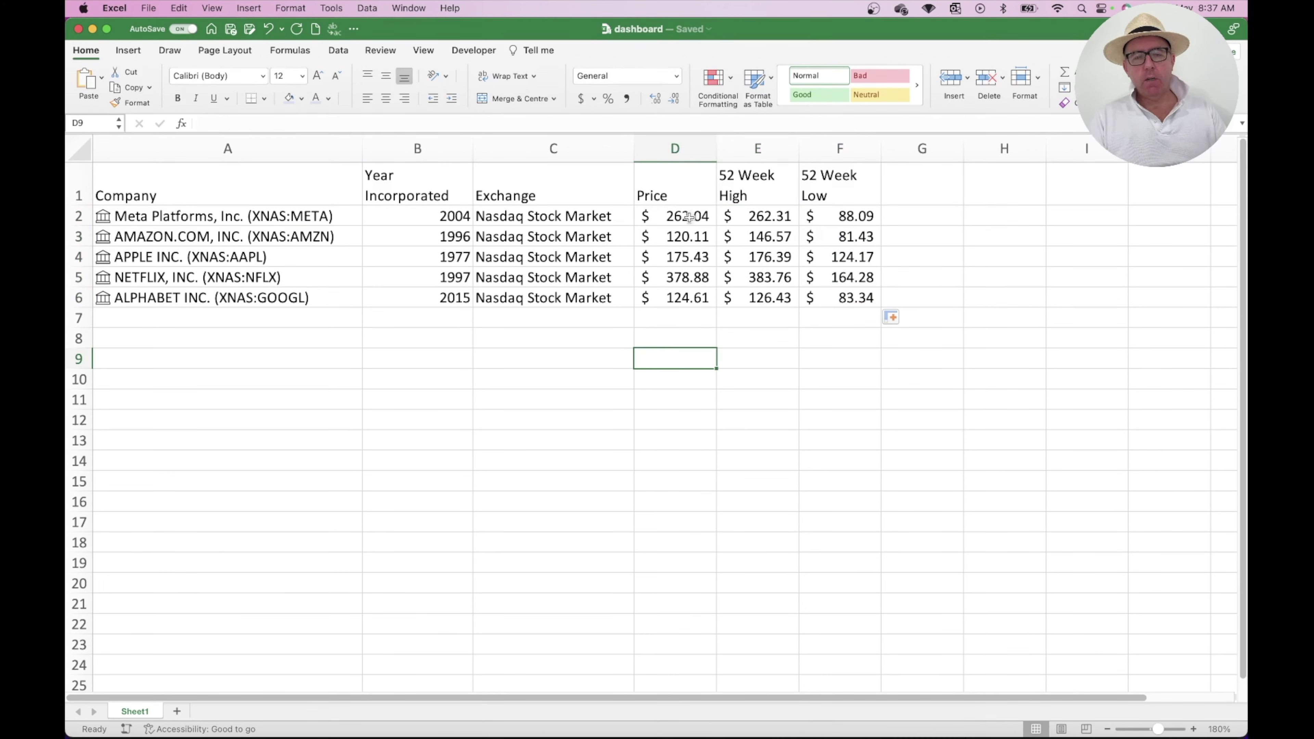
Insert one blank column before 52 Week High and another before Price.
{"action": "left_click", "coordinate": [771, 147]}
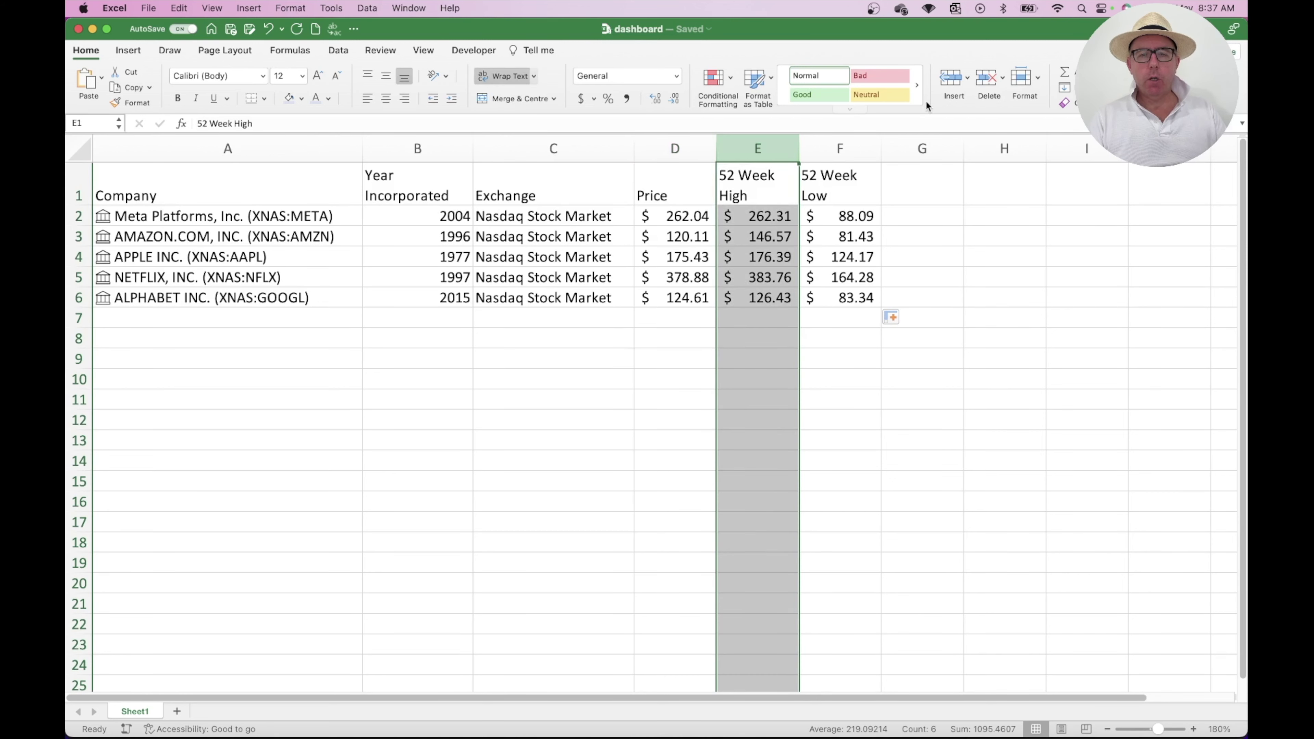
{"action": "left_click", "coordinate": [951, 79]}
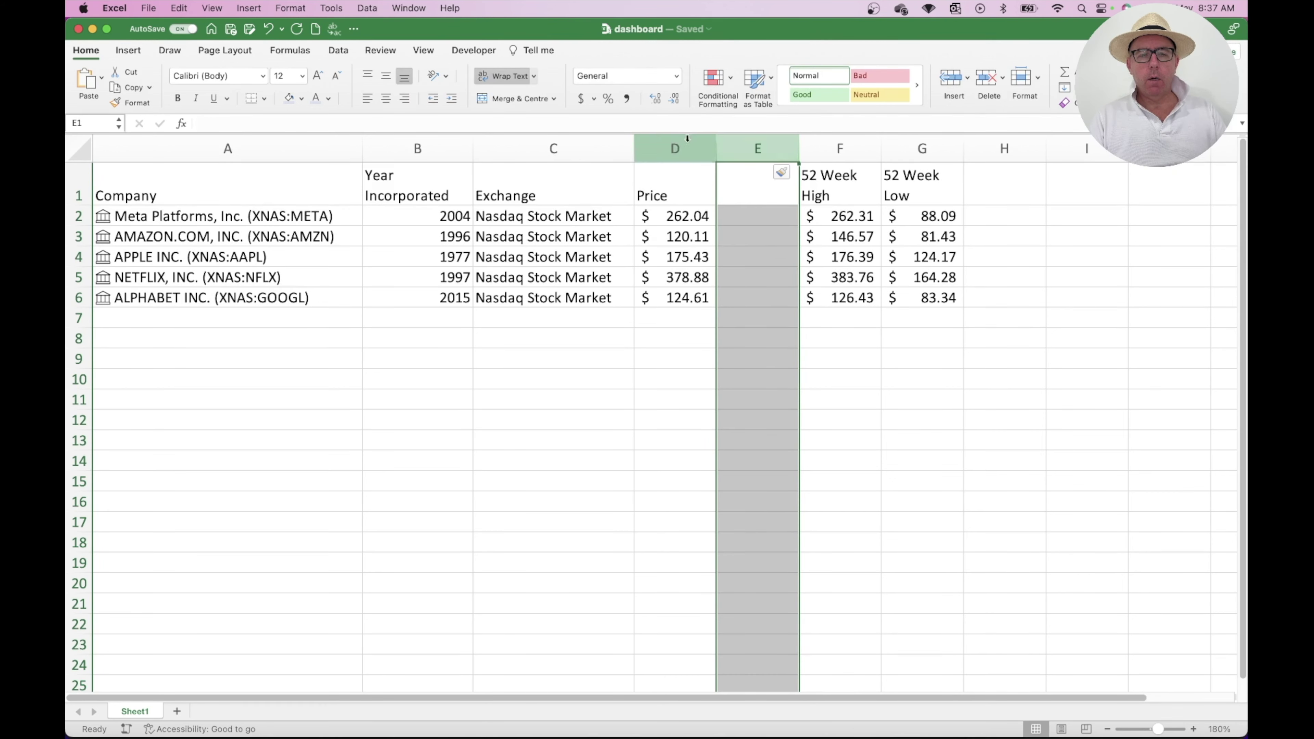
{"action": "left_click", "coordinate": [662, 145]}
{"action": "left_click", "coordinate": [951, 78]}
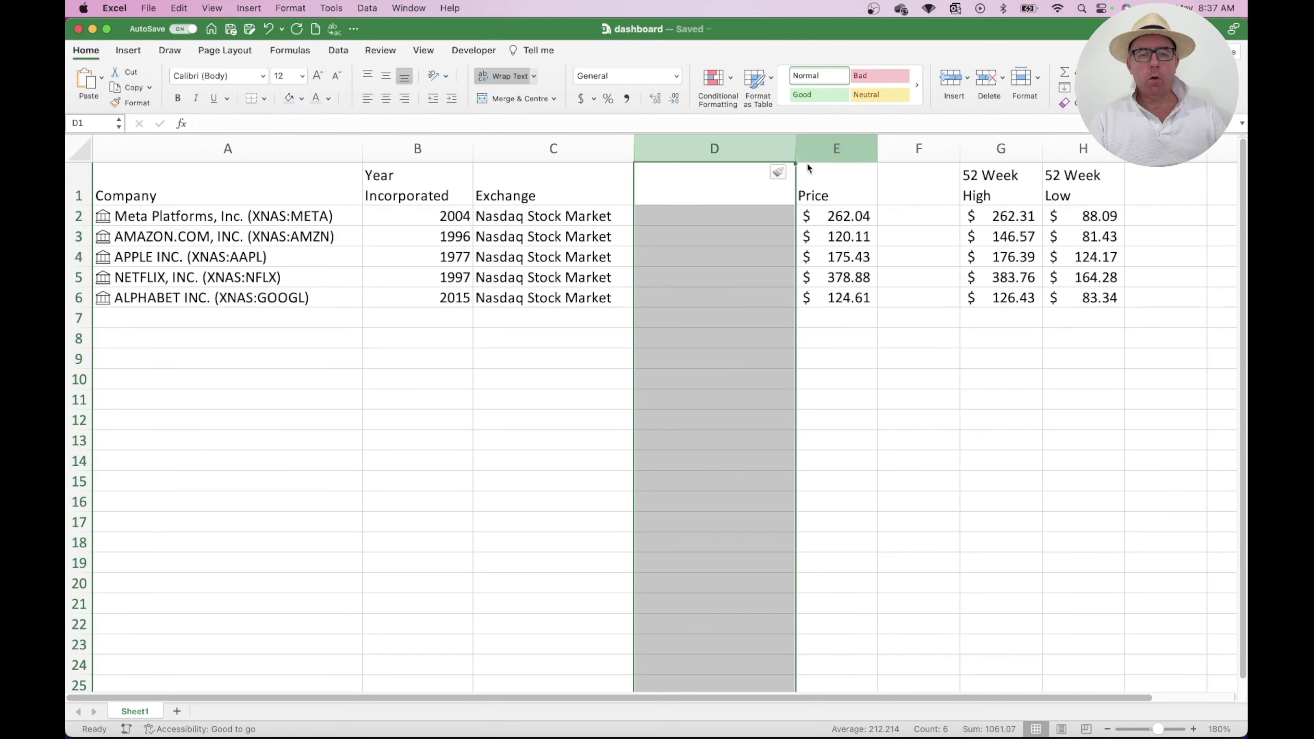
Narrow the new blank column D and enter the heading Holding in D1.
{"action": "left_click", "coordinate": [706, 185]}
{"action": "left_click_drag", "start_coordinate": [795, 149], "coordinate": [737, 147]}
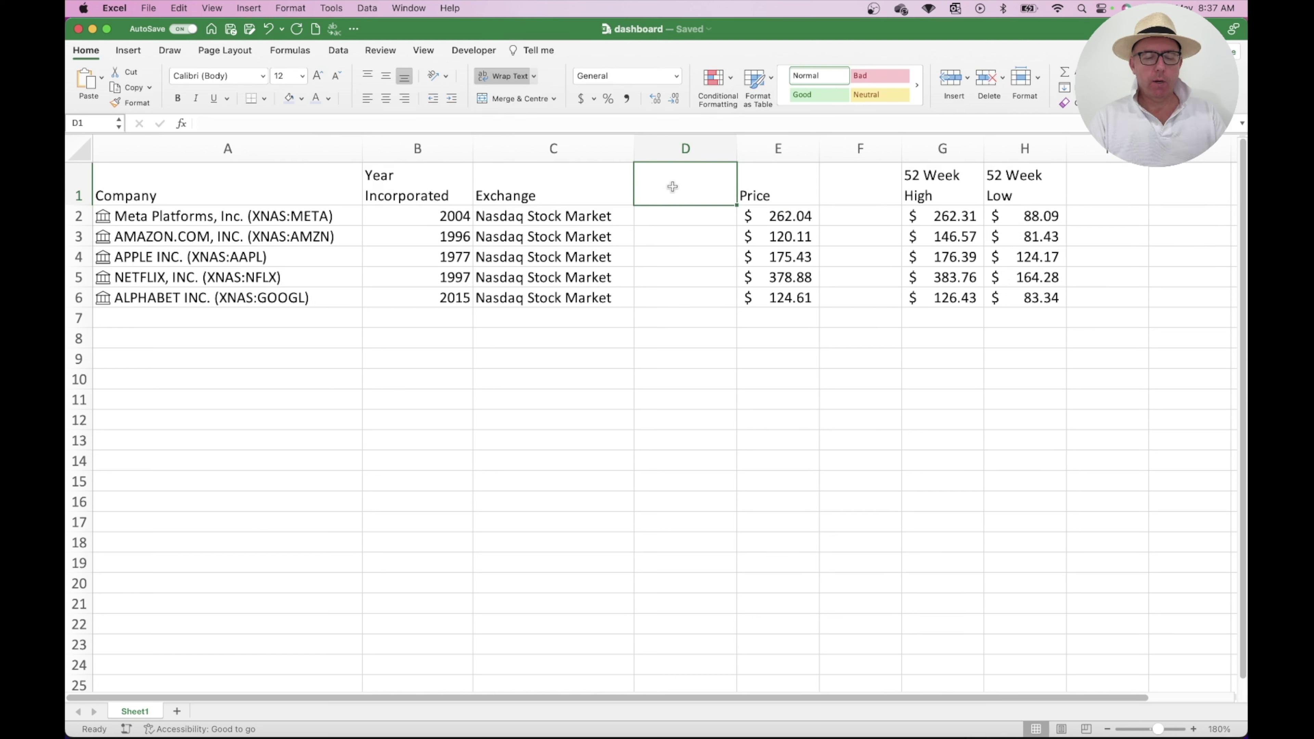
{"action": "type", "text": "Holding"}
{"action": "key", "text": "Return"}
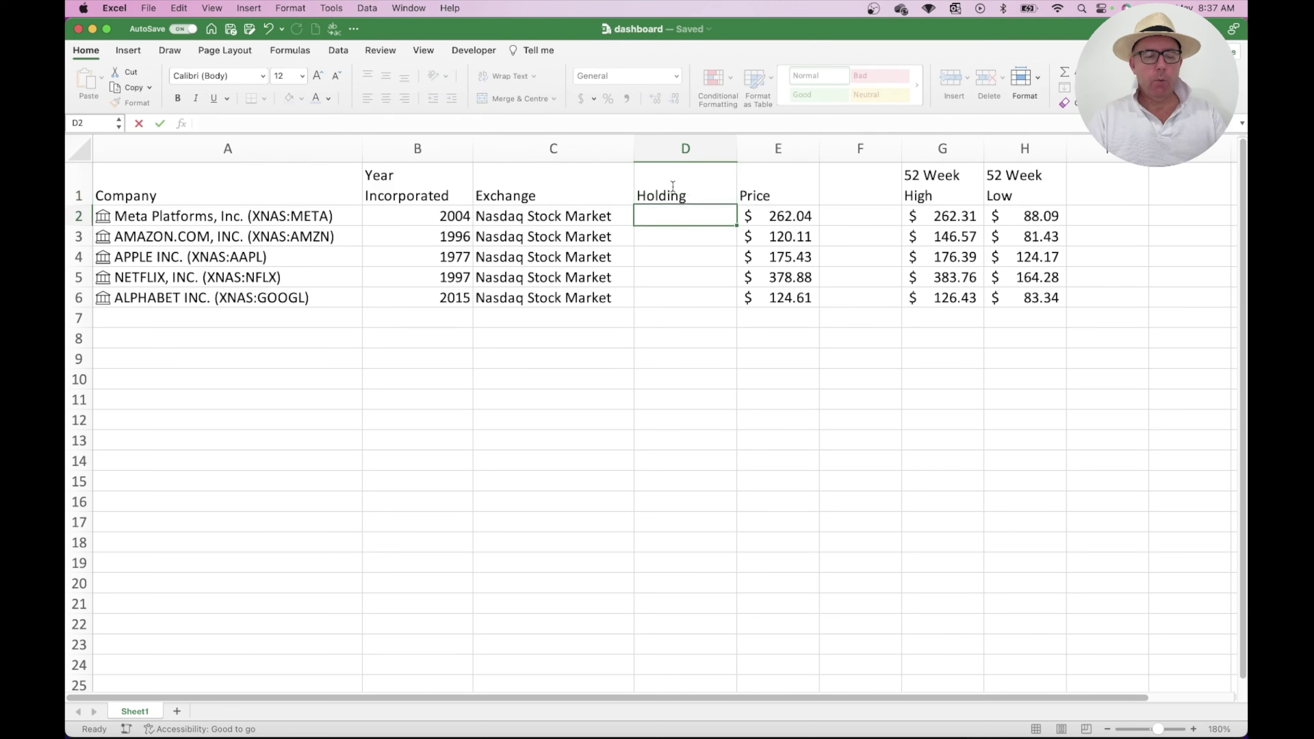
Enter a holding of 1000 for all five companies in D2:D6 at once.
{"action": "key", "text": "shift+Down"}
{"action": "key", "text": "shift+Down"}
{"action": "key", "text": "shift+Down"}
{"action": "key", "text": "shift+Down"}
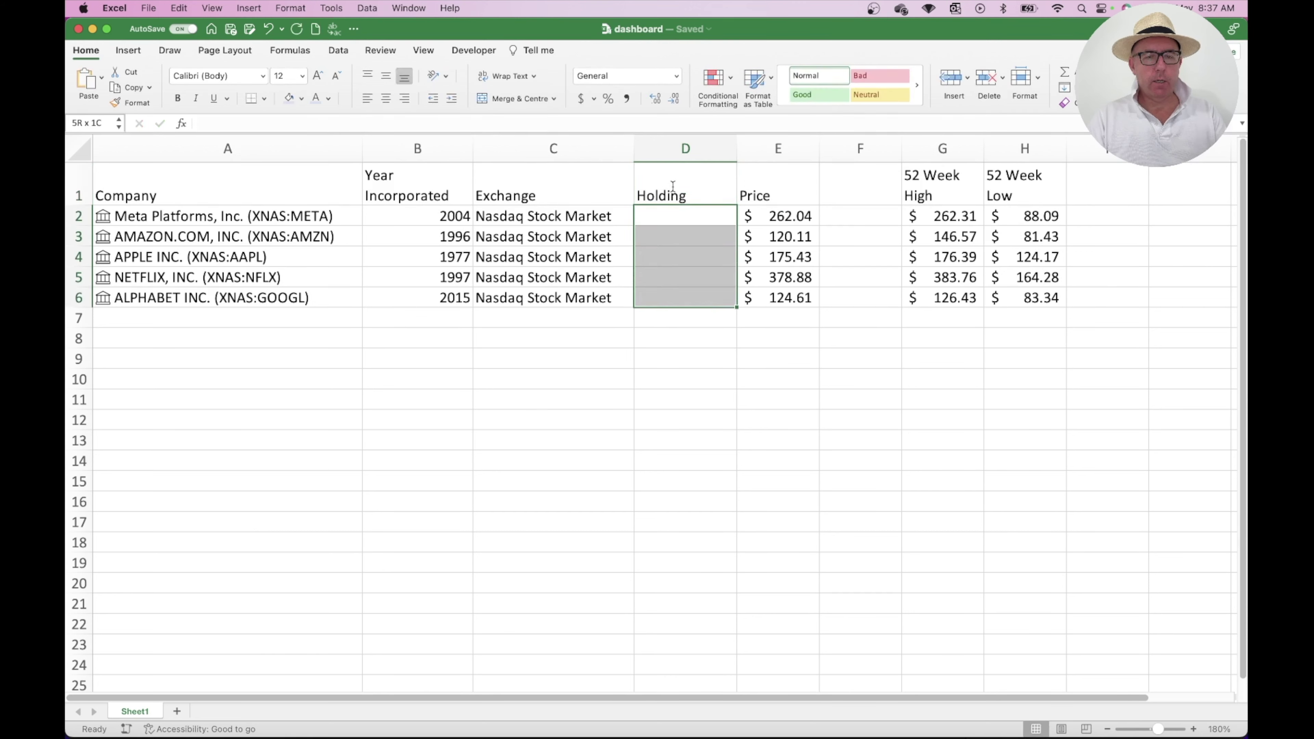
{"action": "type", "text": "100"}
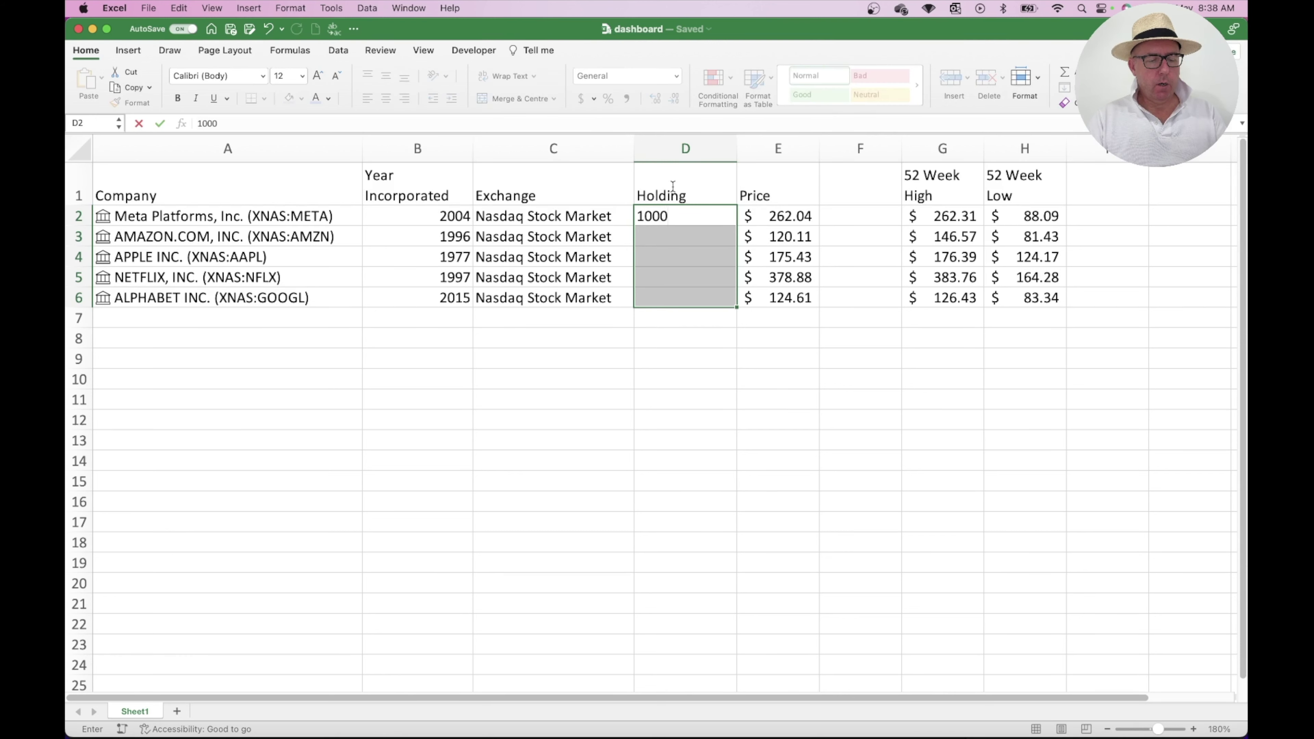
{"action": "type", "text": "0"}
{"action": "key", "text": "ctrl+Return"}
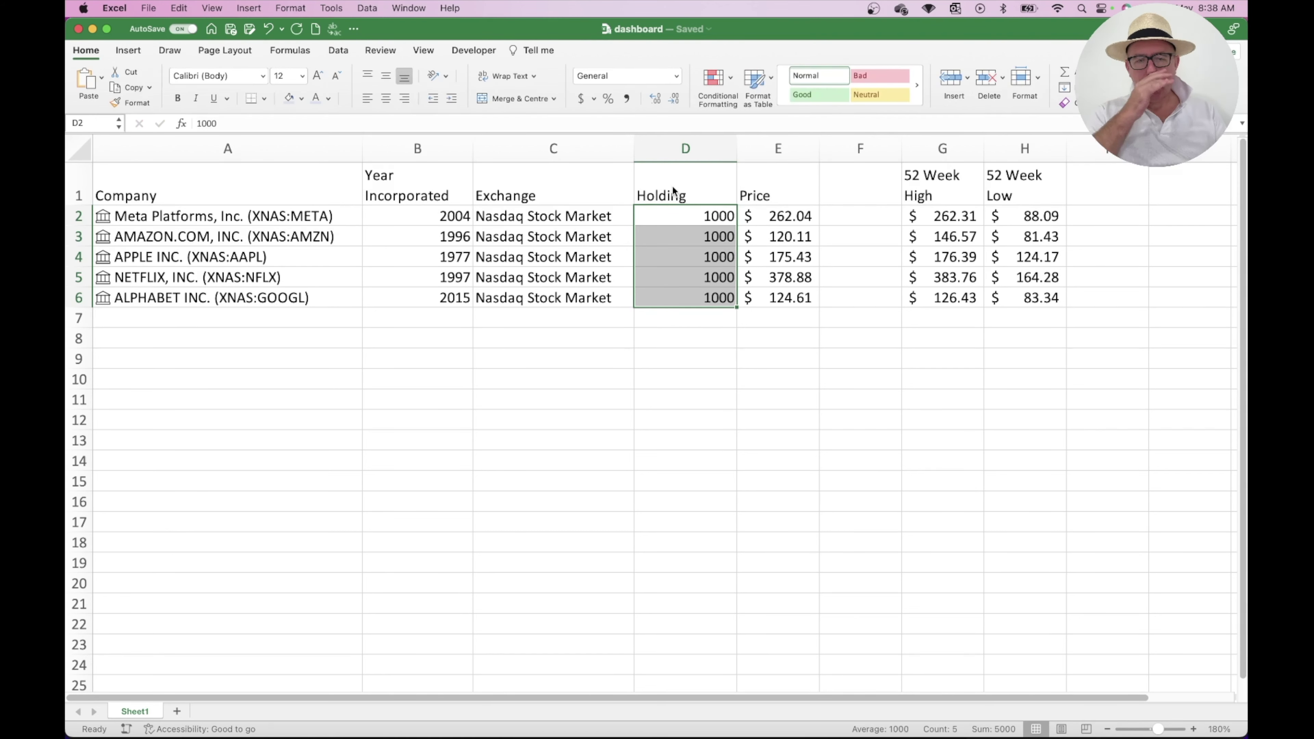
Enter the heading Portfolio in F1 for the blank column beside Price.
{"action": "left_click", "coordinate": [857, 179]}
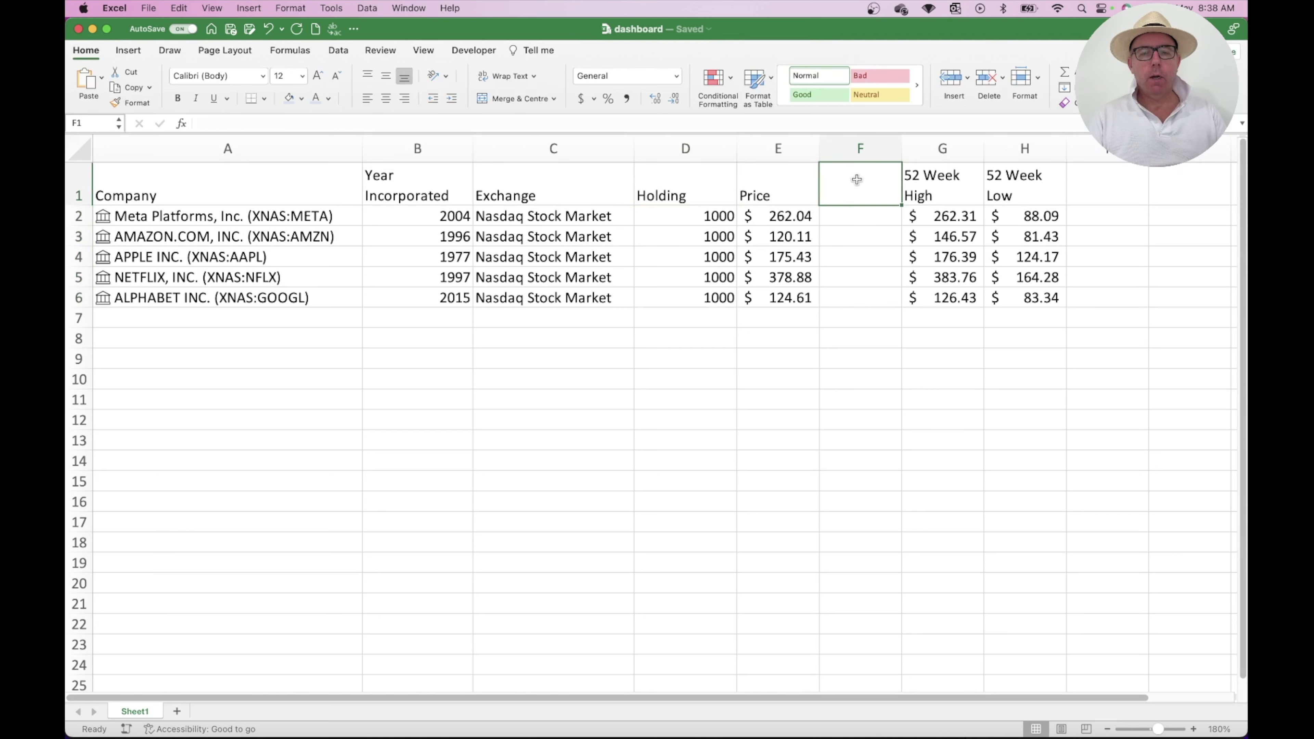
{"action": "type", "text": "Po"}
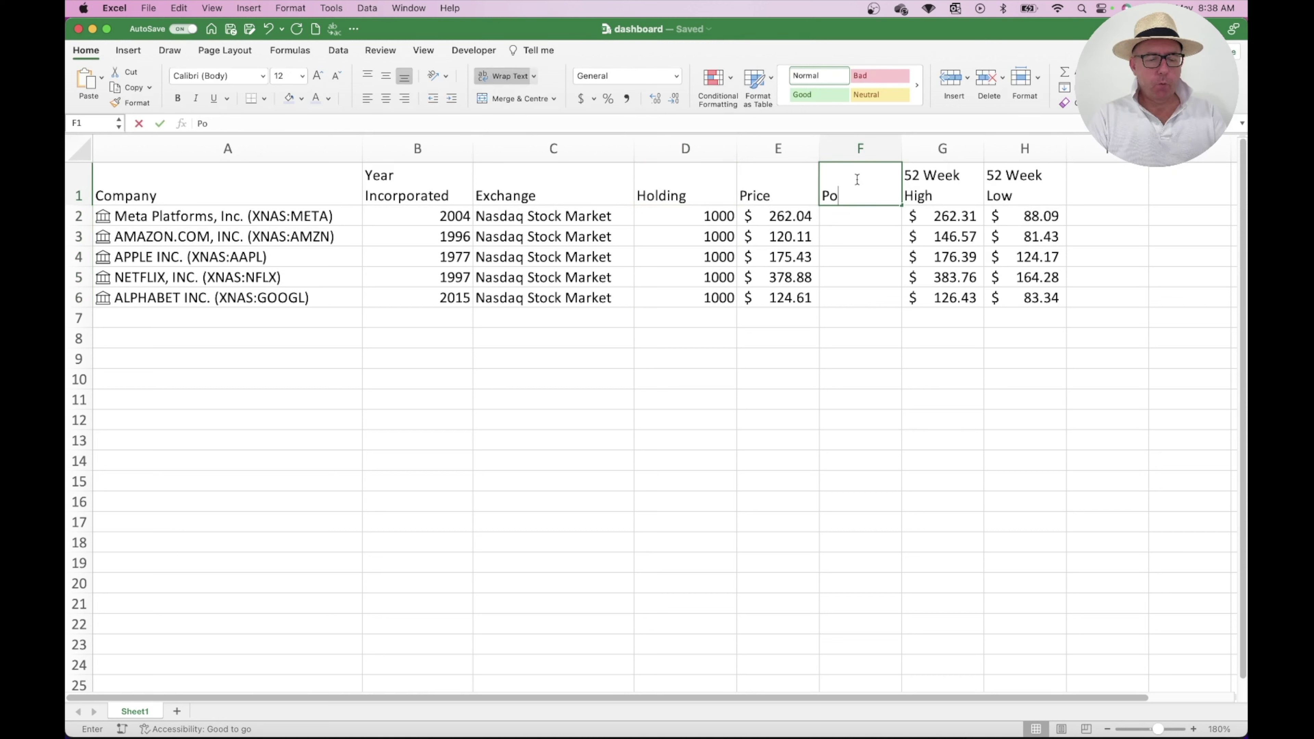
{"action": "type", "text": "rtfolio"}
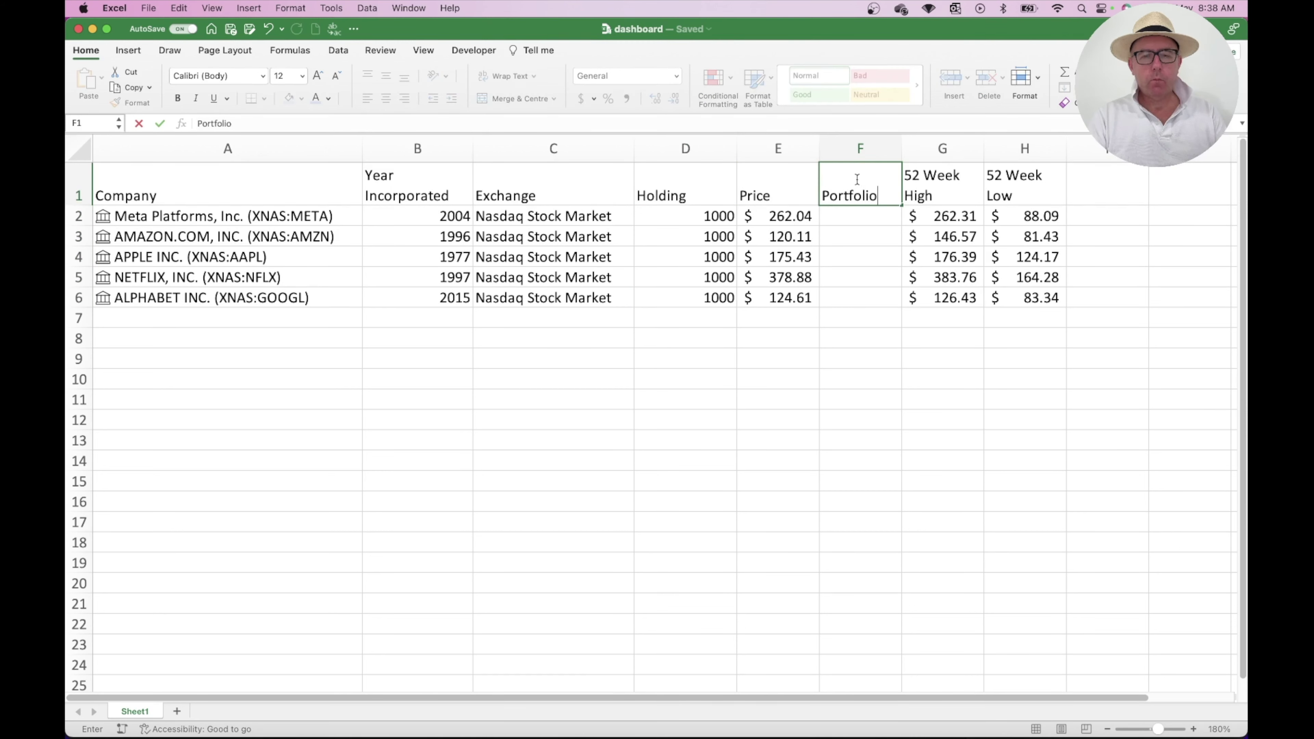
Enter the formula =D2*E2 in F2 to multiply Meta's holding by its price.
{"action": "left_click", "coordinate": [875, 214]}
{"action": "type", "text": "="}
{"action": "key", "text": "Left"}
{"action": "key", "text": "Left"}
{"action": "key", "text": "Left"}
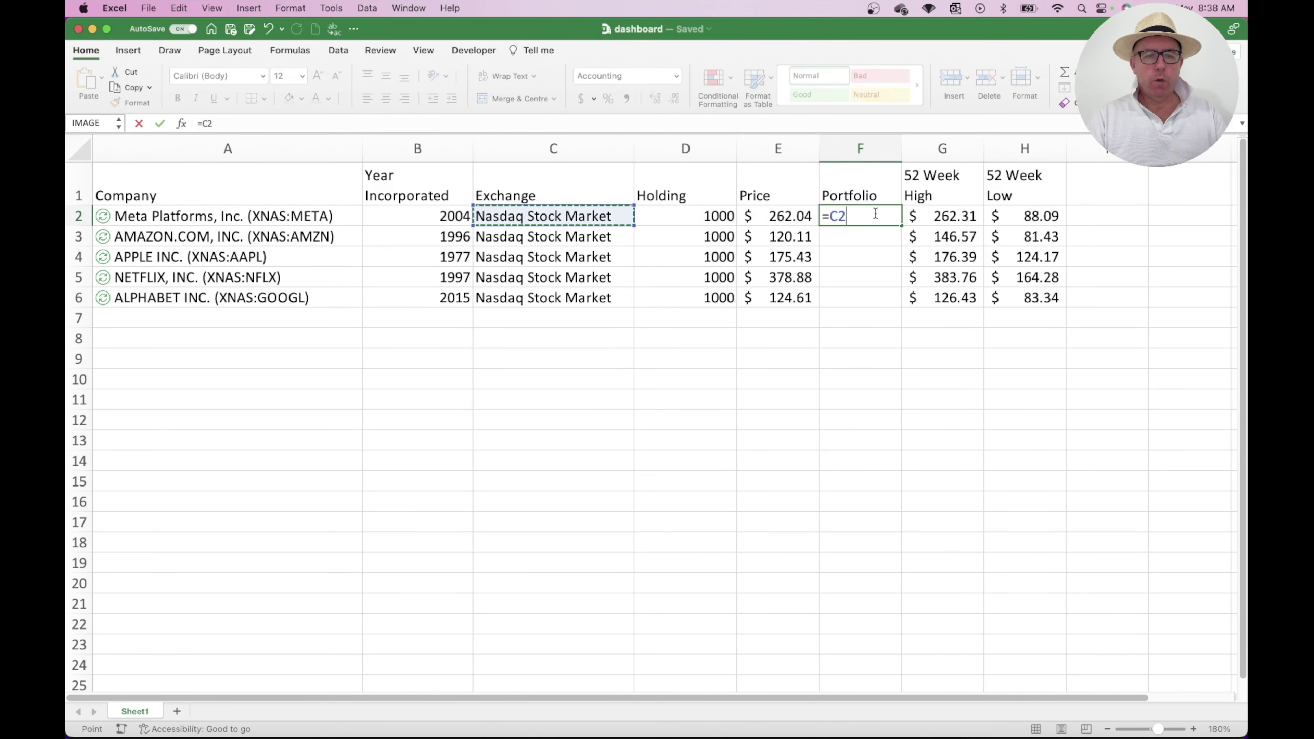
{"action": "key", "text": "Right"}
{"action": "type", "text": "*"}
{"action": "key", "text": "Left"}
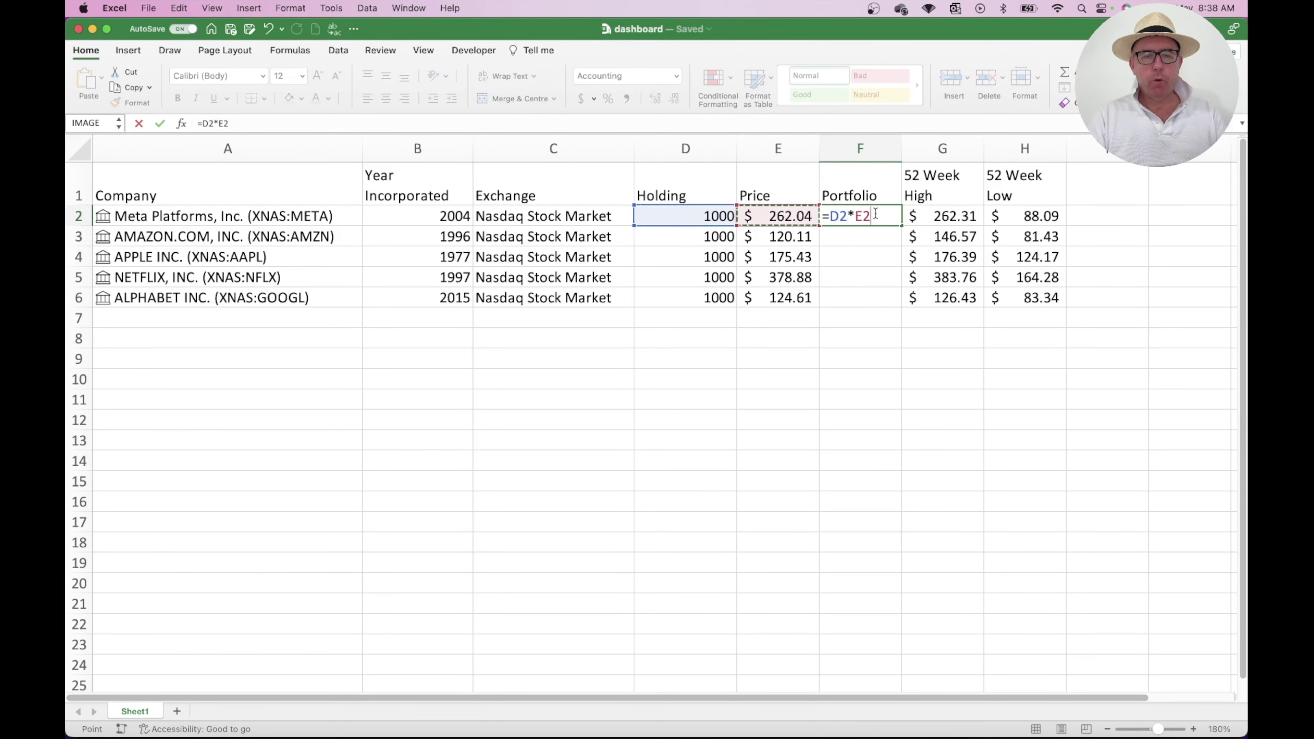
{"action": "key", "text": "Return"}
Remove the two decimal places from F2 and fill its formula down to F6 for the remaining companies.
{"action": "left_click", "coordinate": [882, 218]}
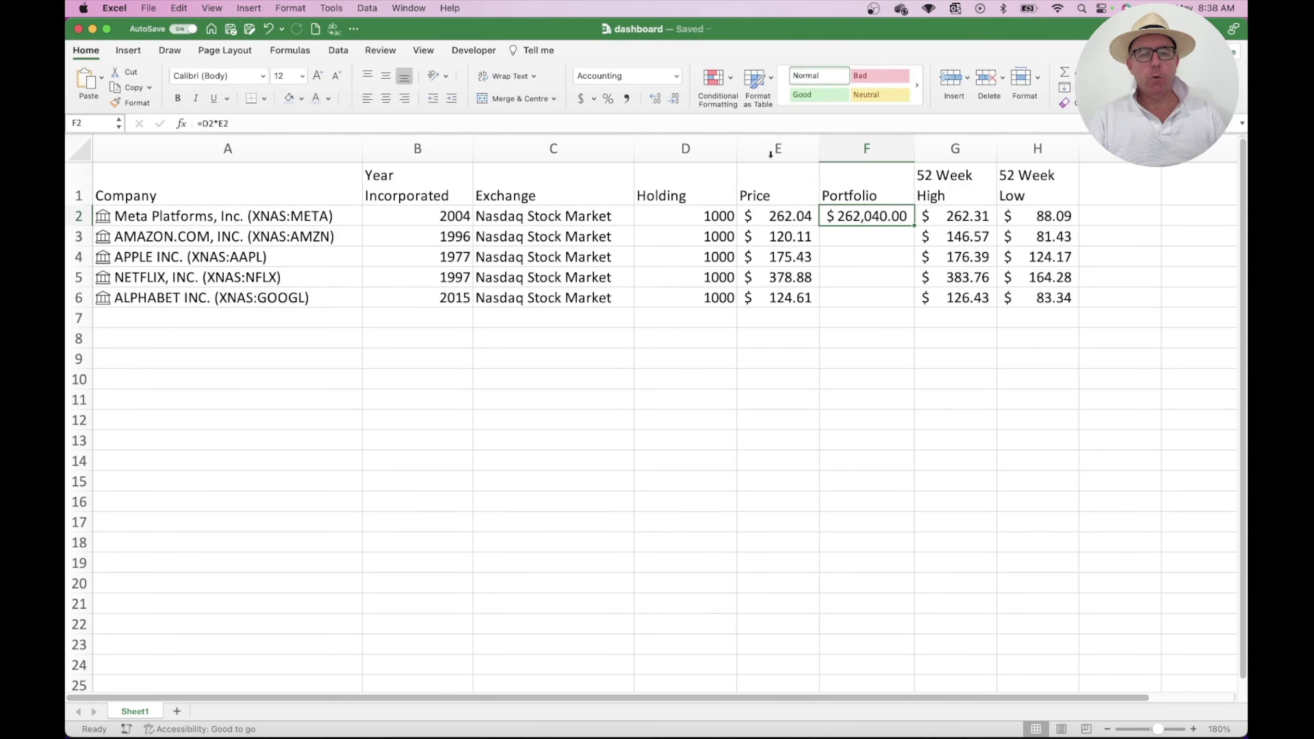
{"action": "left_click", "coordinate": [673, 98]}
{"action": "left_click", "coordinate": [673, 98]}
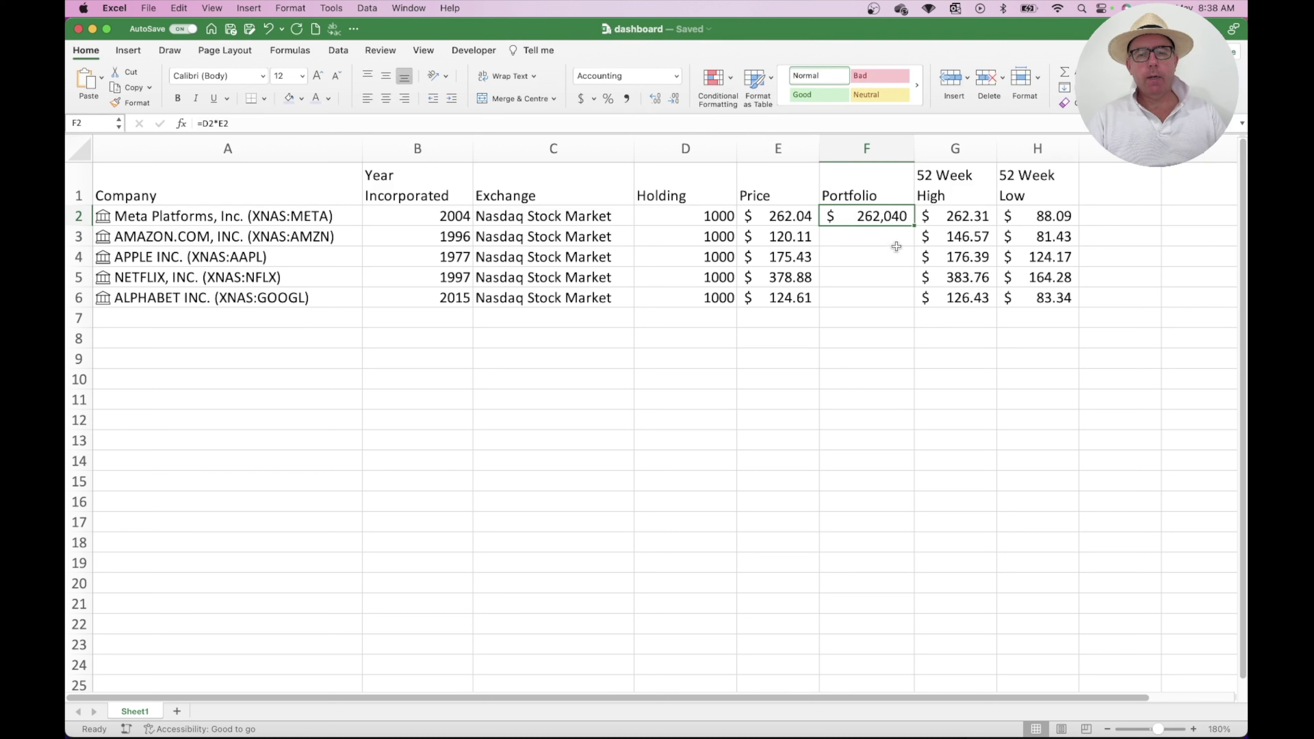
{"action": "left_click_drag", "start_coordinate": [914, 226], "coordinate": [901, 300]}
{"action": "left_click", "coordinate": [881, 235]}
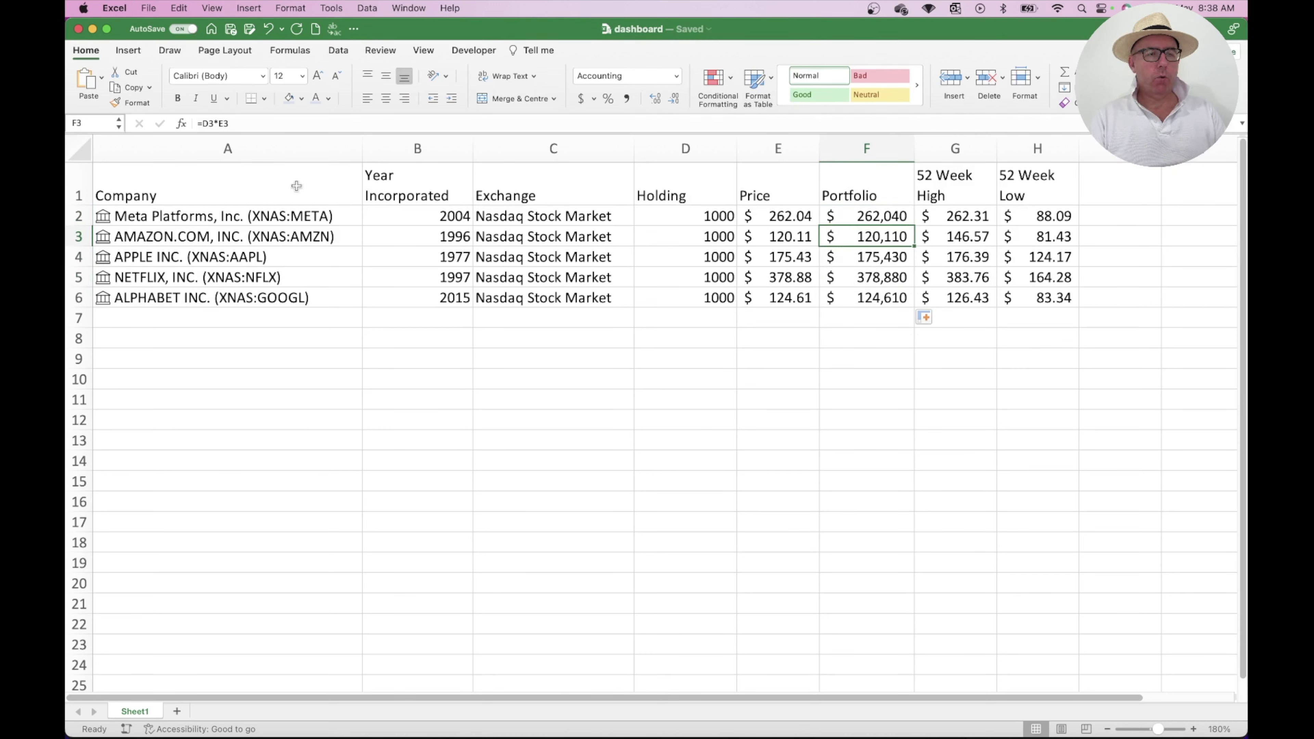
Centre the column headings in B1:H1 horizontally.
{"action": "left_click", "coordinate": [395, 187]}
{"action": "left_click_drag", "start_coordinate": [396, 188], "coordinate": [1017, 191]}
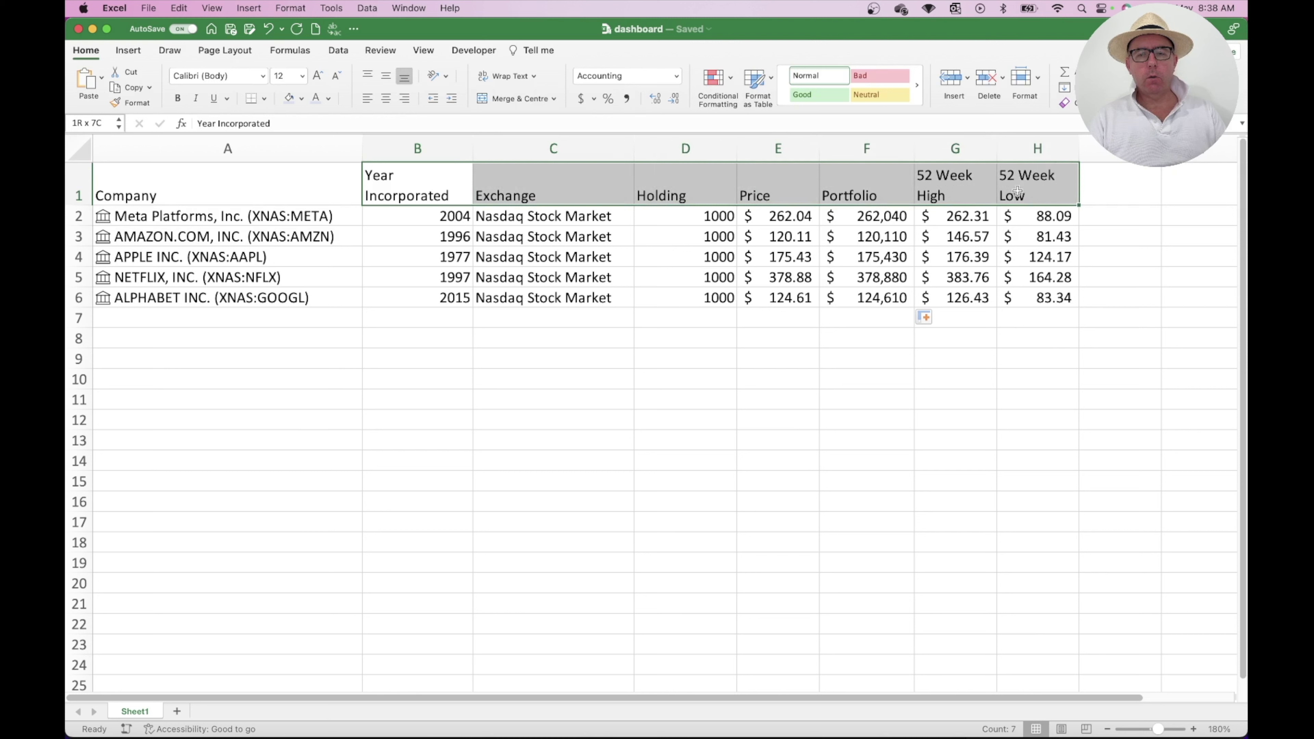
{"action": "left_click", "coordinate": [386, 98]}
{"action": "left_click", "coordinate": [642, 295]}
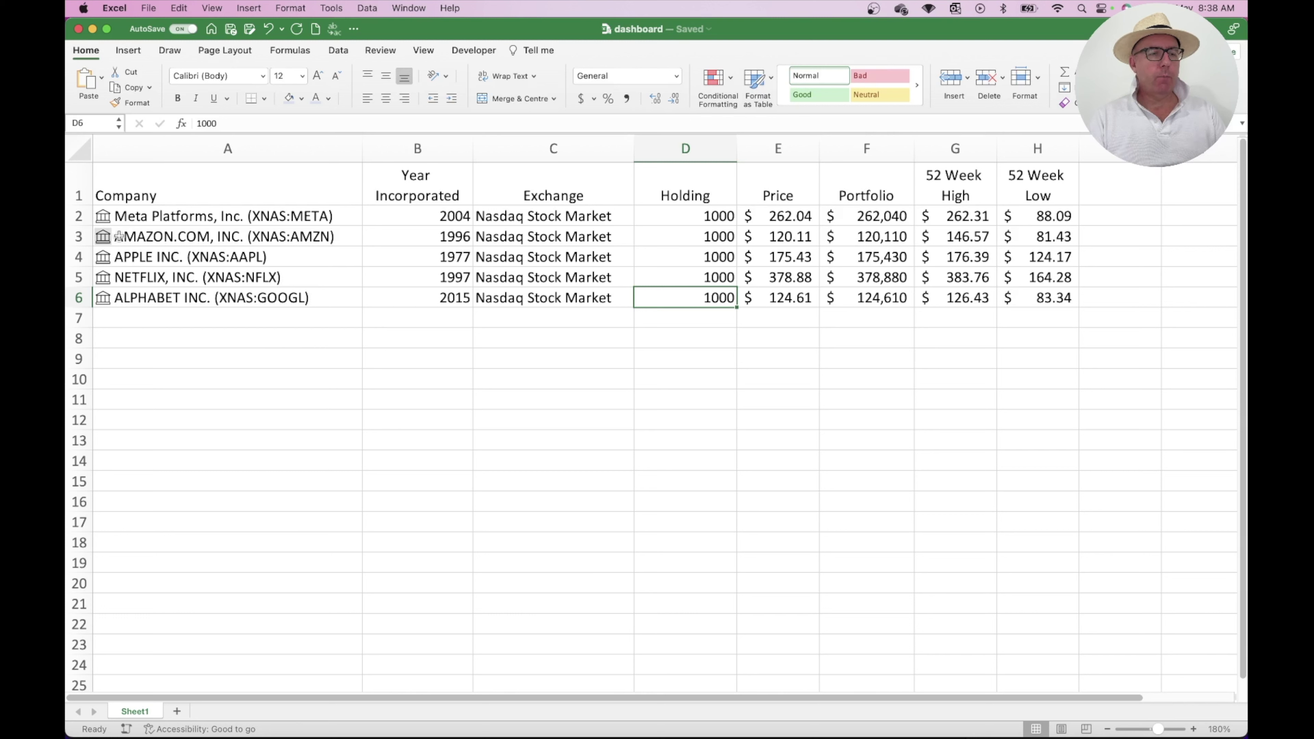
Insert one blank row above the heading row.
{"action": "left_click_drag", "start_coordinate": [182, 184], "coordinate": [690, 195]}
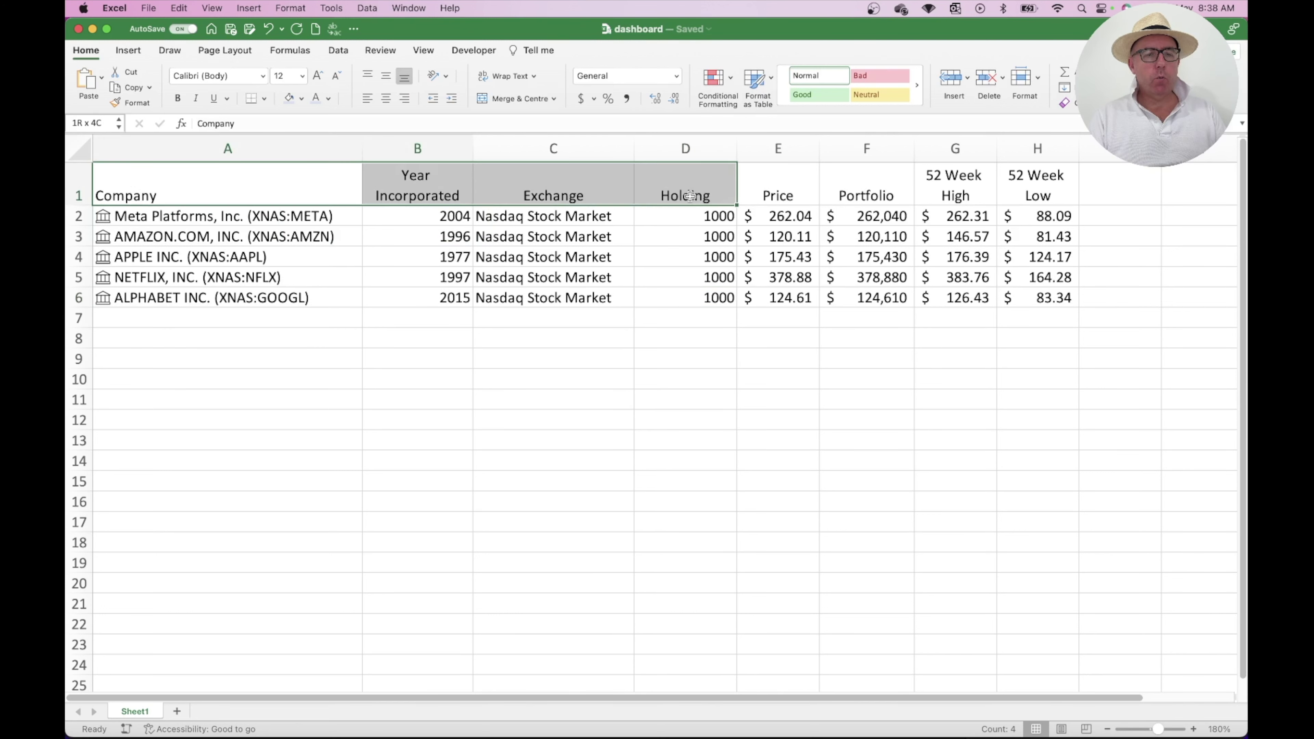
{"action": "left_click", "coordinate": [689, 196]}
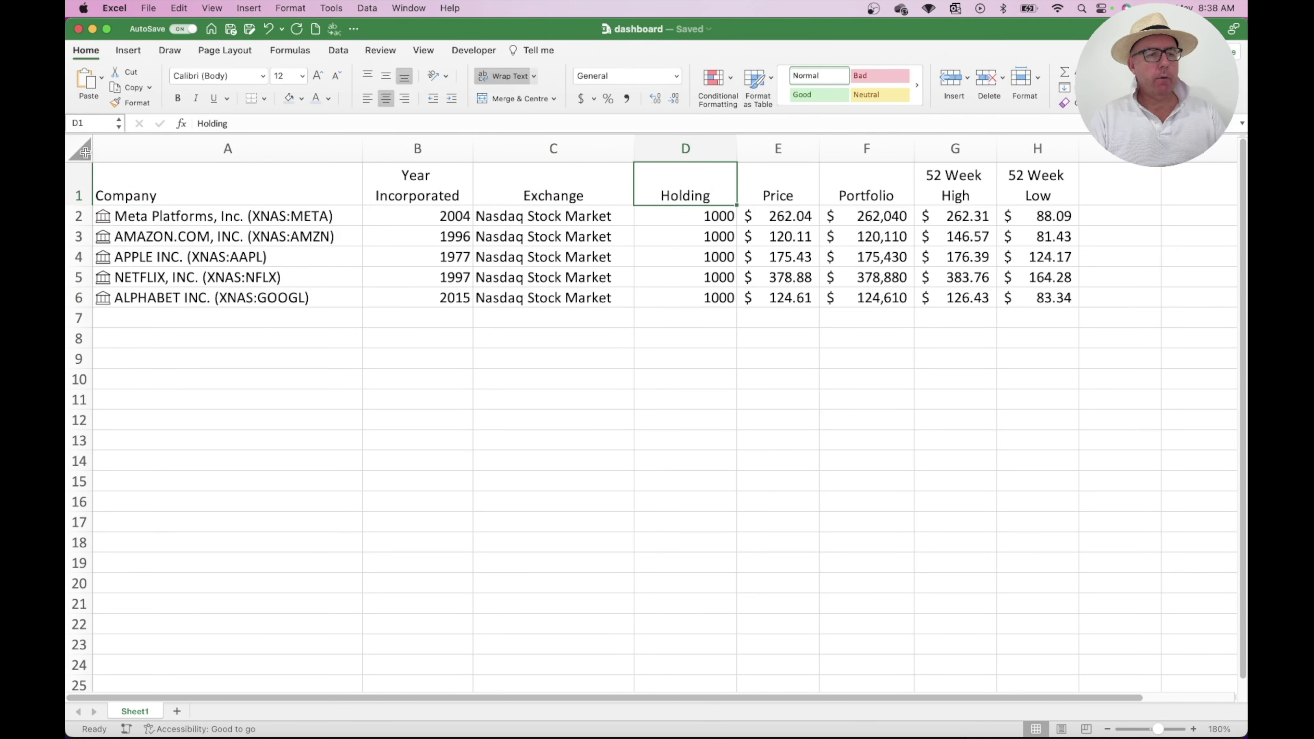
{"action": "left_click", "coordinate": [78, 187]}
{"action": "left_click", "coordinate": [966, 80]}
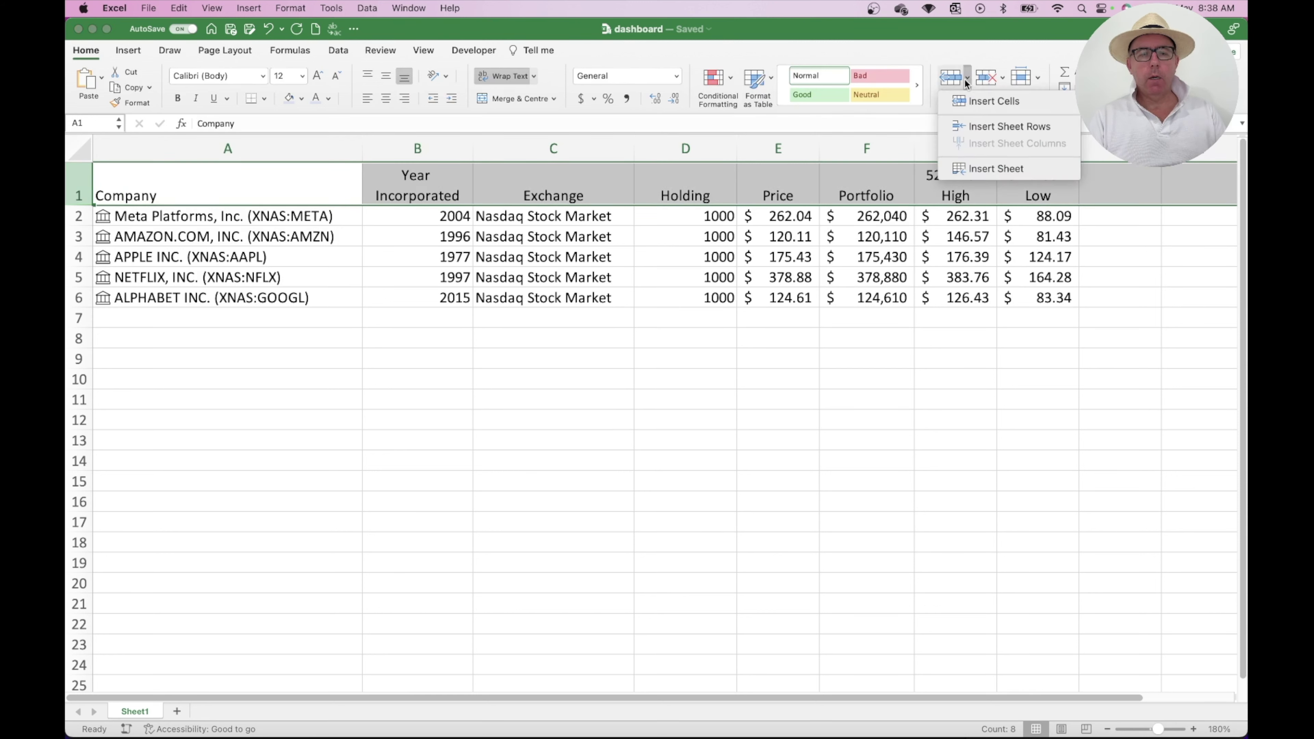
{"action": "left_click", "coordinate": [954, 78]}
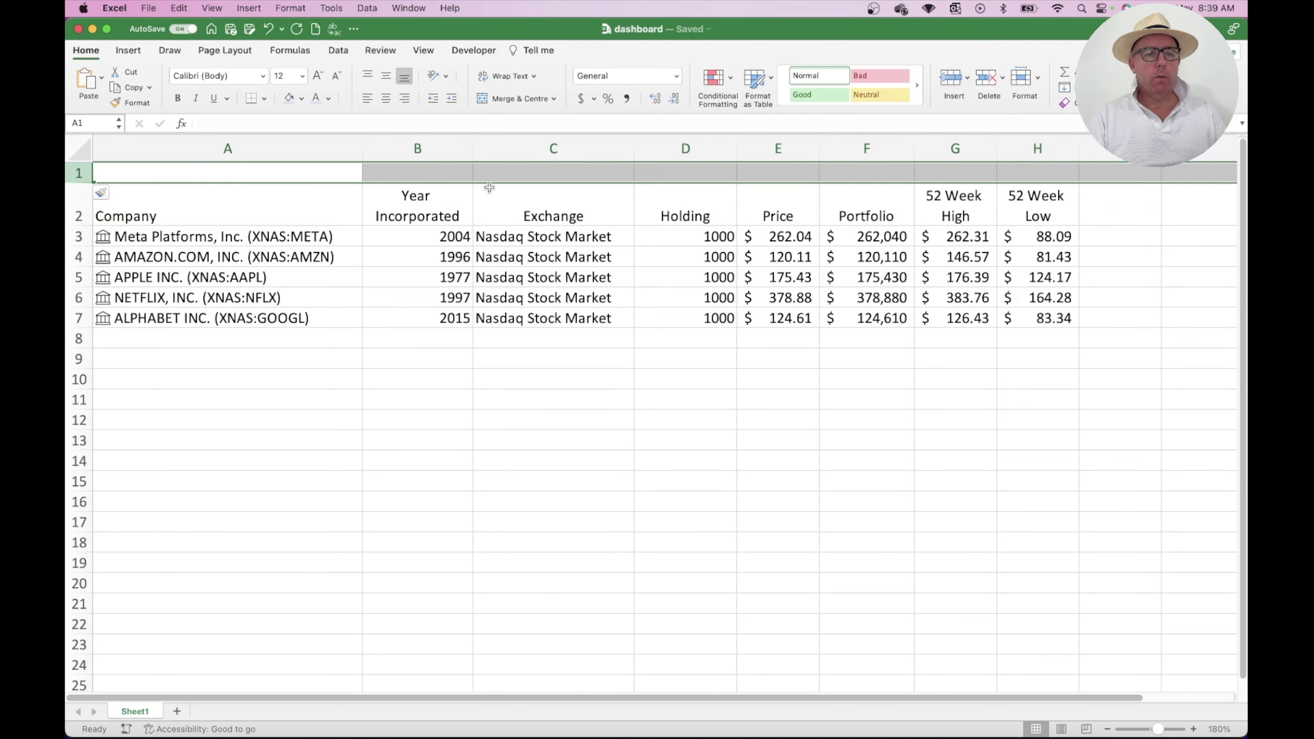
Enter the title Equities in A1 and merge and centre it across A1:H1.
{"action": "left_click", "coordinate": [306, 169]}
{"action": "type", "text": "Equiti"}
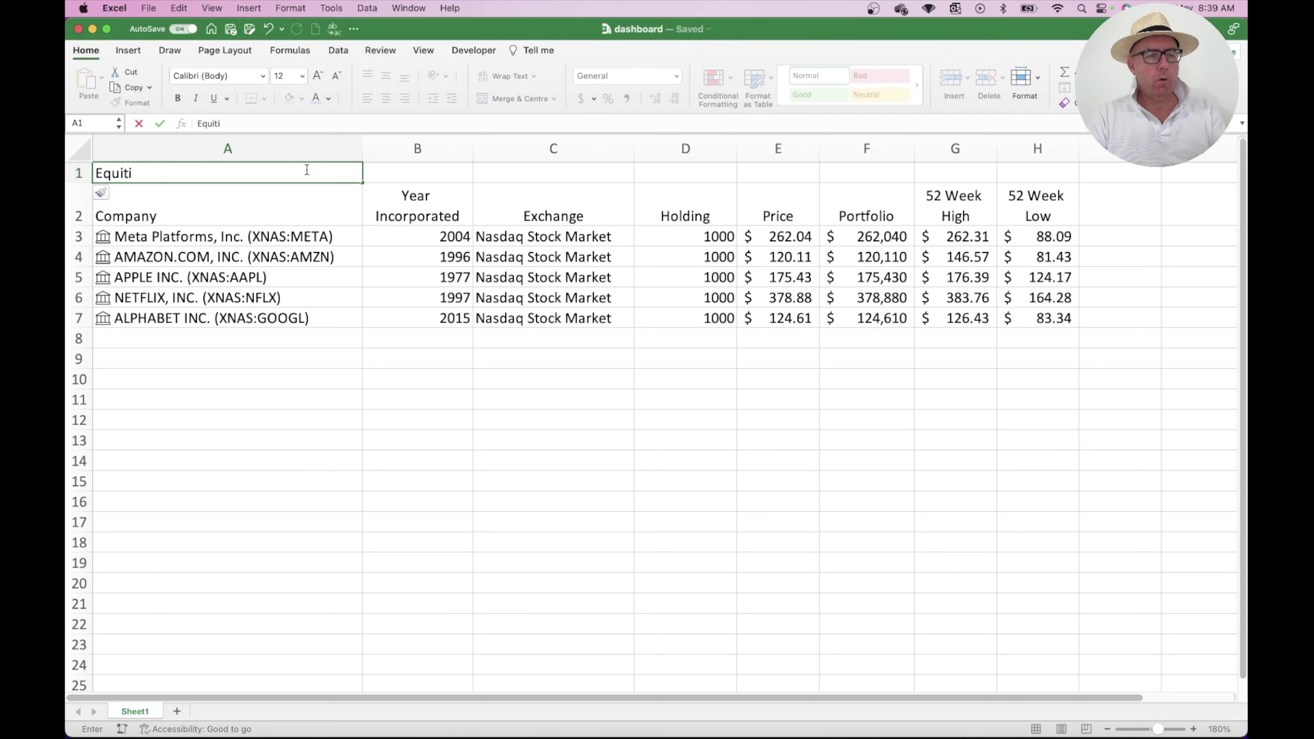
{"action": "type", "text": "es"}
{"action": "key", "text": "Return"}
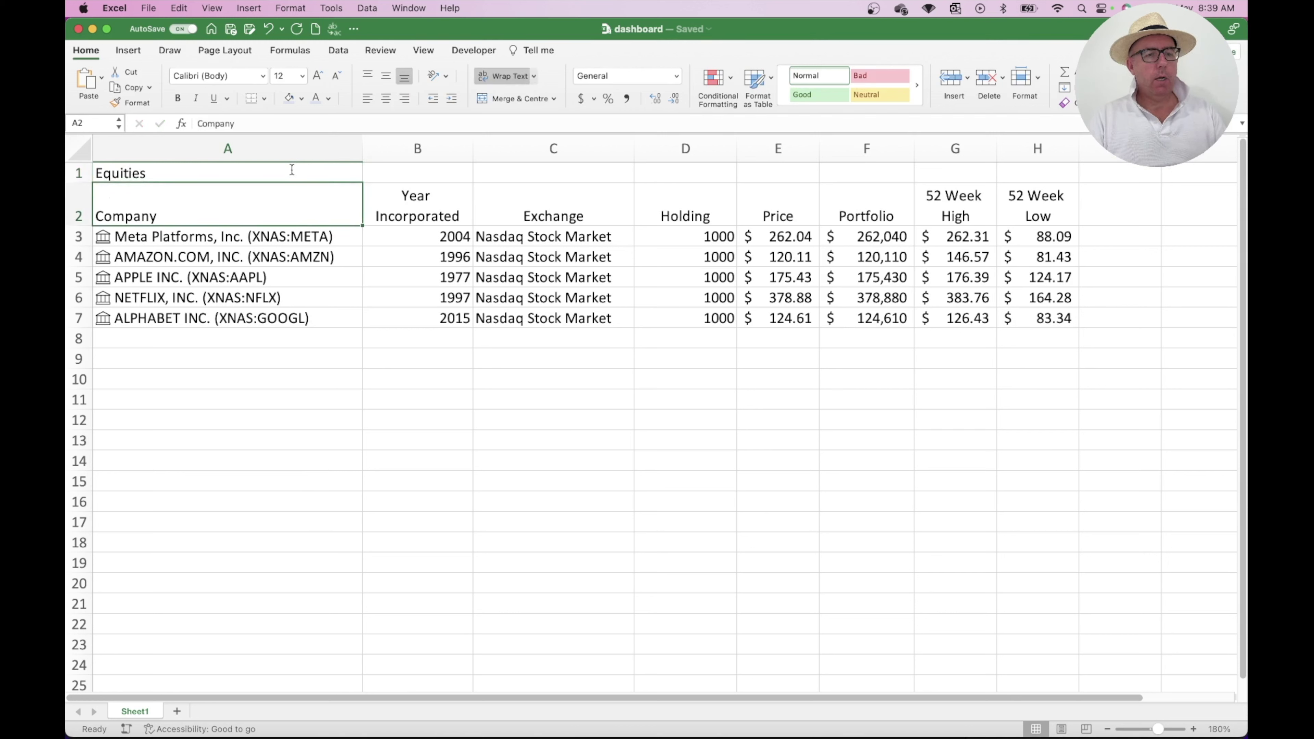
{"action": "left_click_drag", "start_coordinate": [311, 172], "coordinate": [1056, 176]}
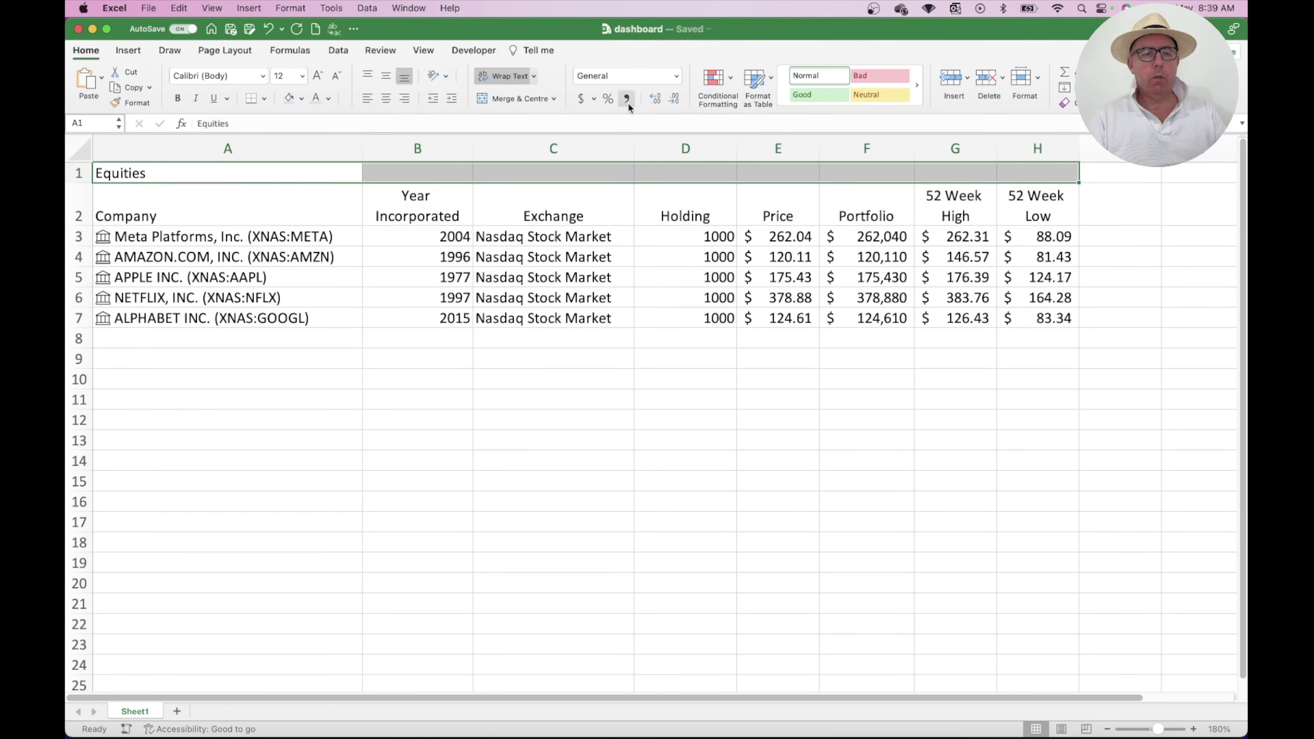
{"action": "left_click", "coordinate": [525, 99]}
Convert the range A2:H7 into a table with headers.
{"action": "left_click_drag", "start_coordinate": [320, 211], "coordinate": [1016, 314]}
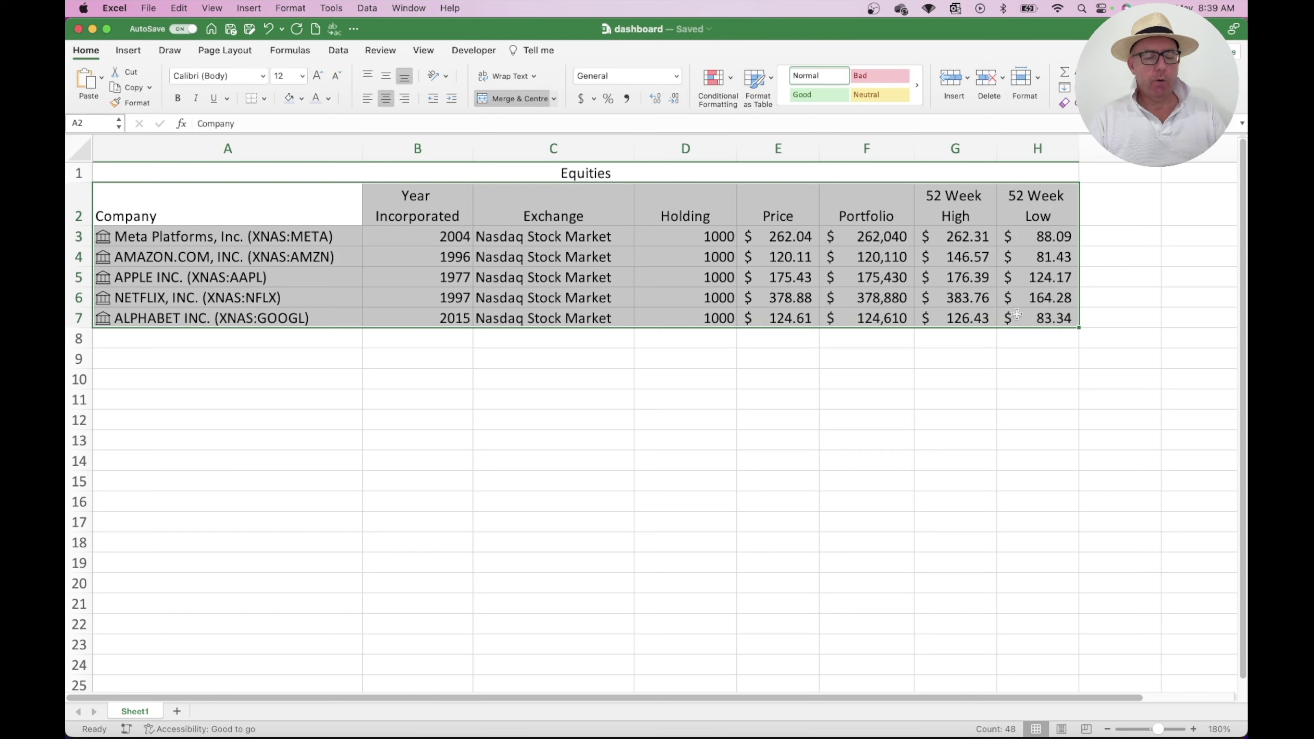
{"action": "key", "text": "ctrl+t"}
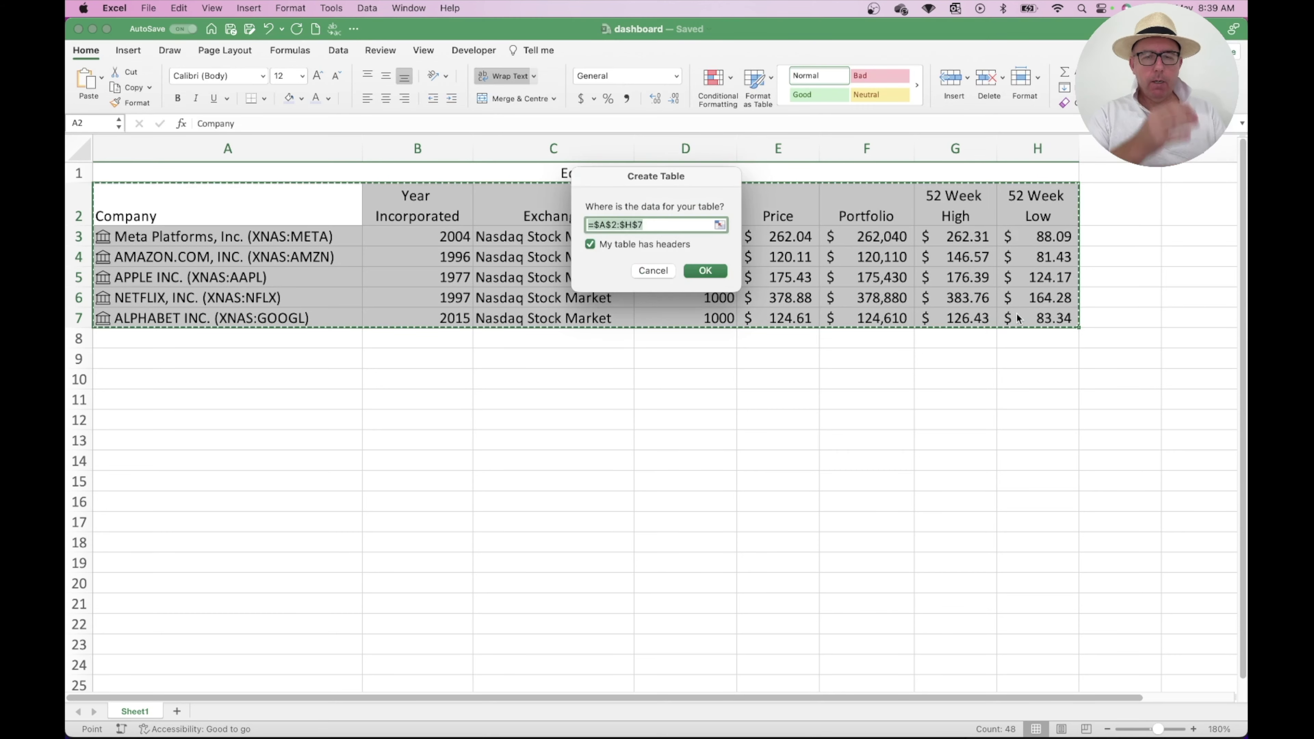
{"action": "left_click", "coordinate": [714, 272]}
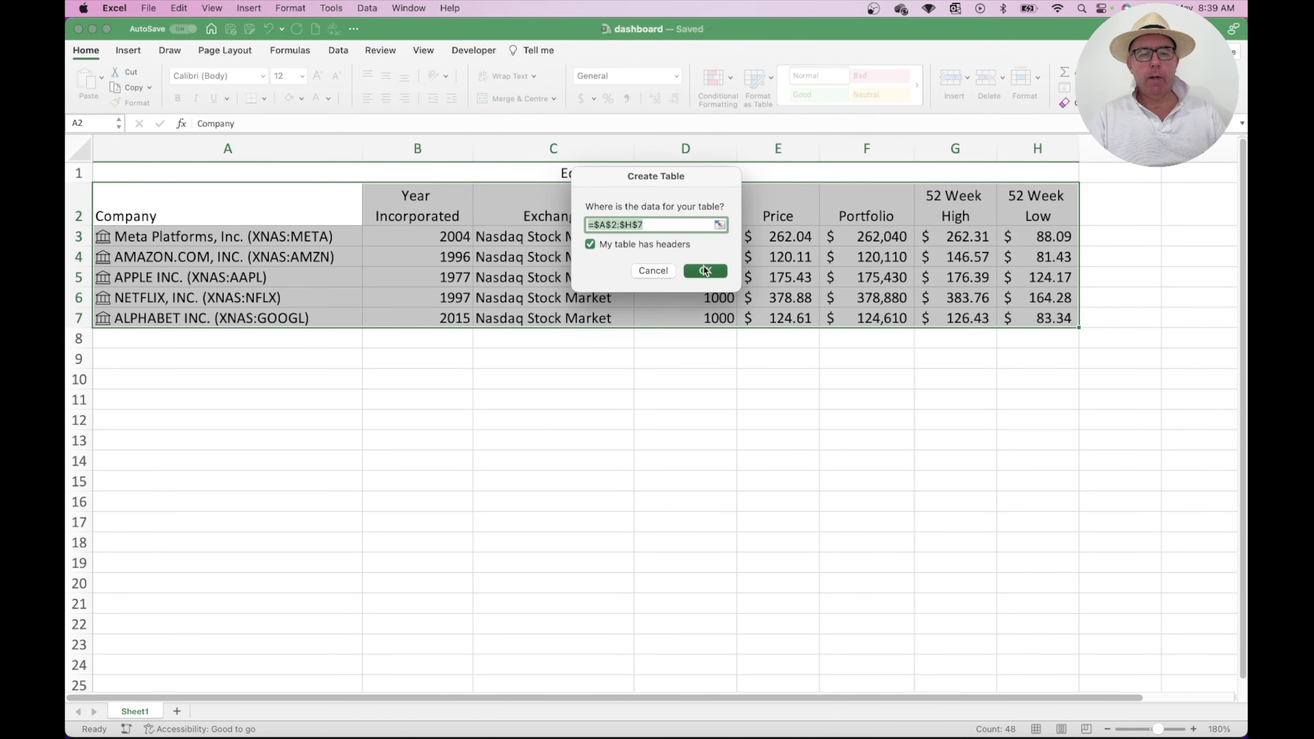
{"action": "left_click", "coordinate": [696, 275]}
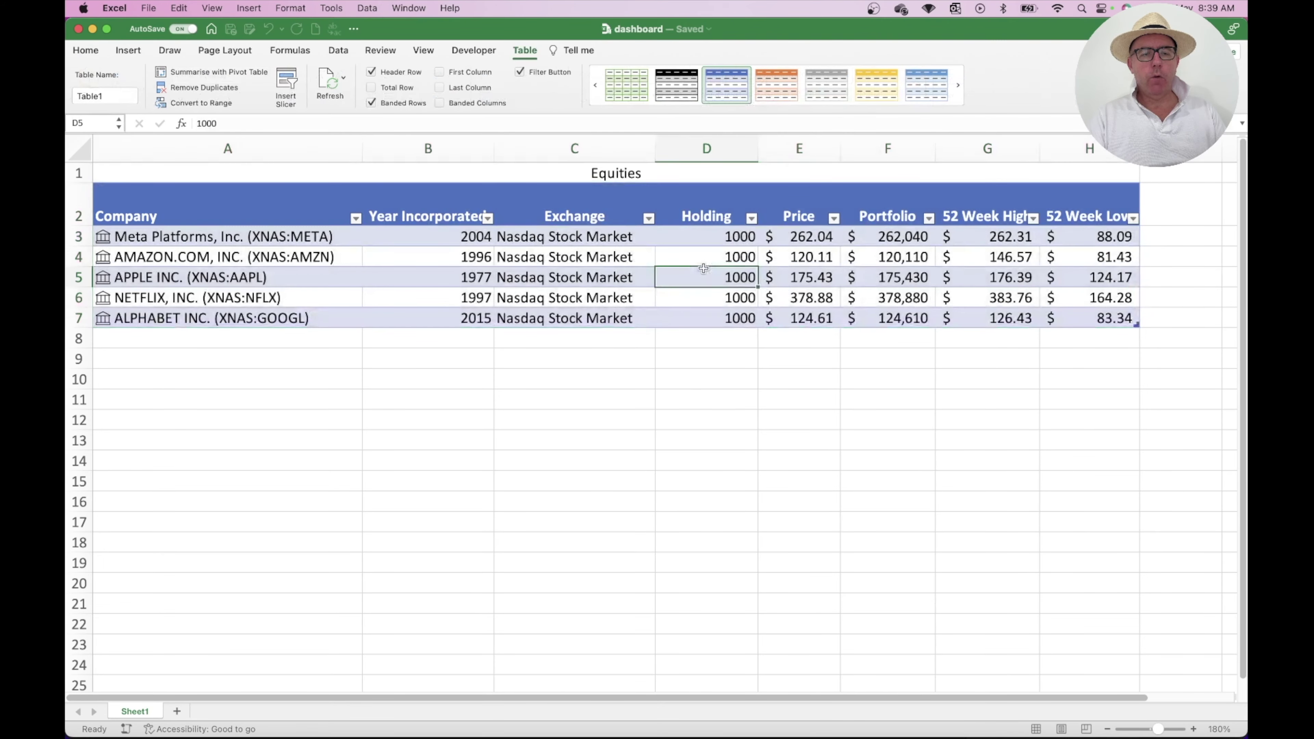
Format the Equities title in font size 20 and bold.
{"action": "left_click", "coordinate": [617, 174]}
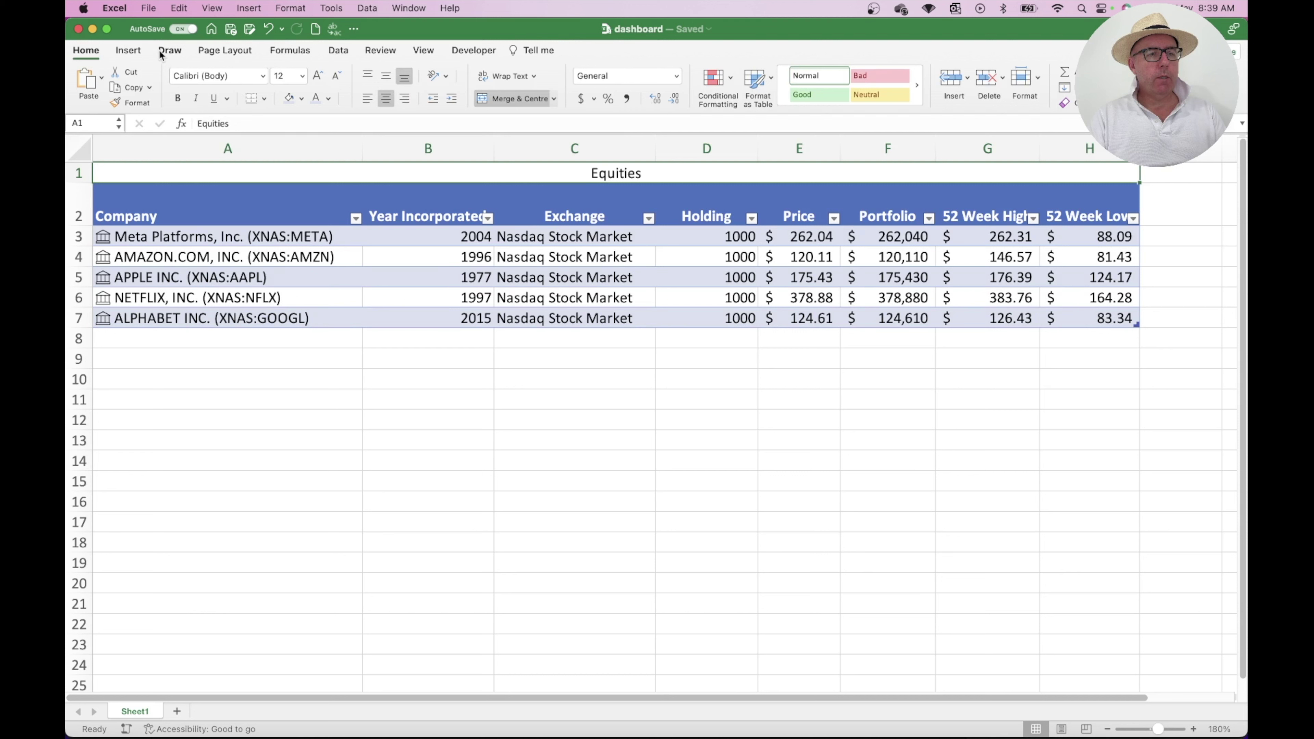
{"action": "left_click", "coordinate": [302, 76]}
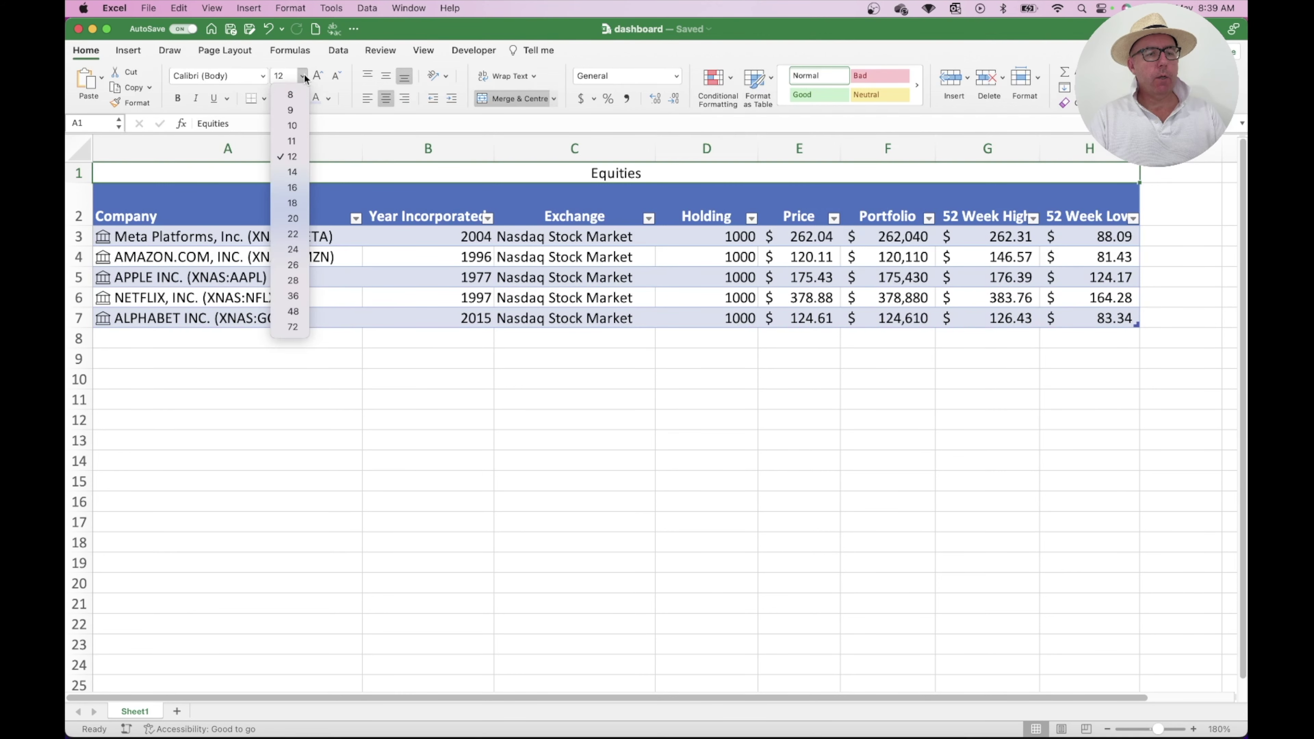
{"action": "left_click", "coordinate": [293, 218]}
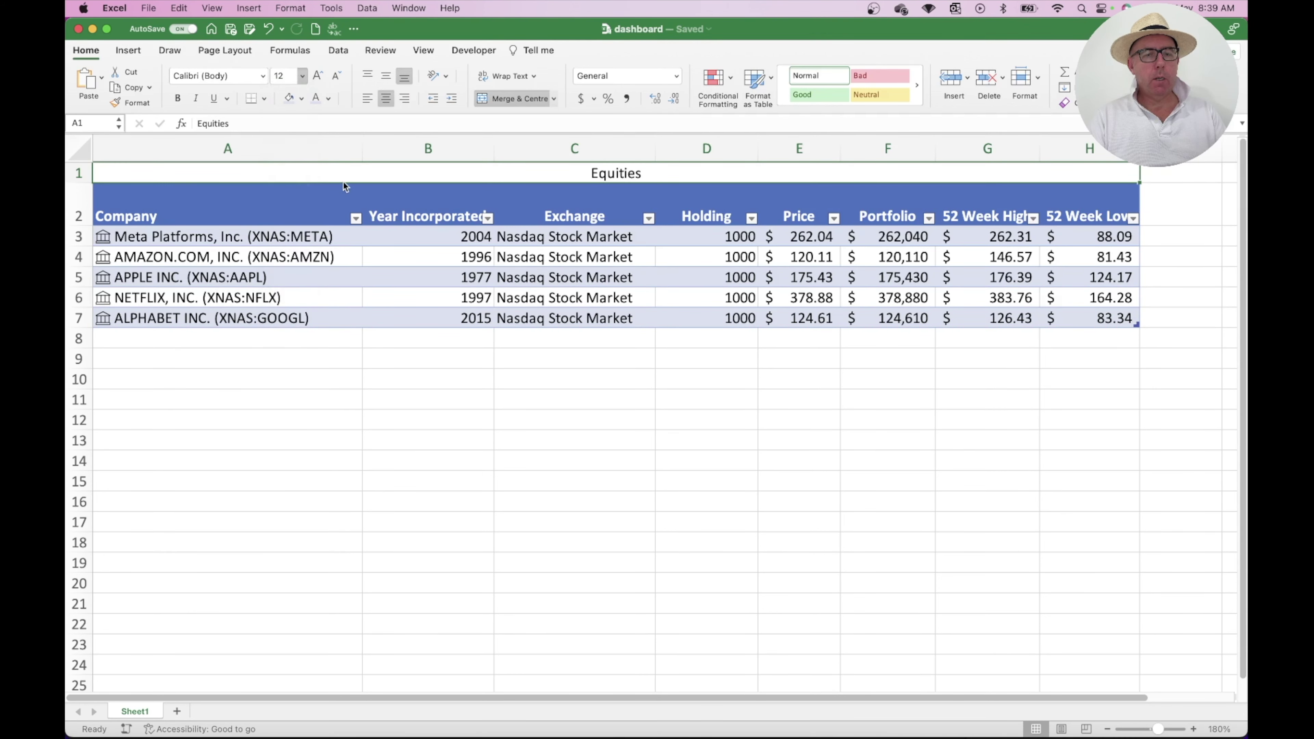
{"action": "key", "text": "super+b"}
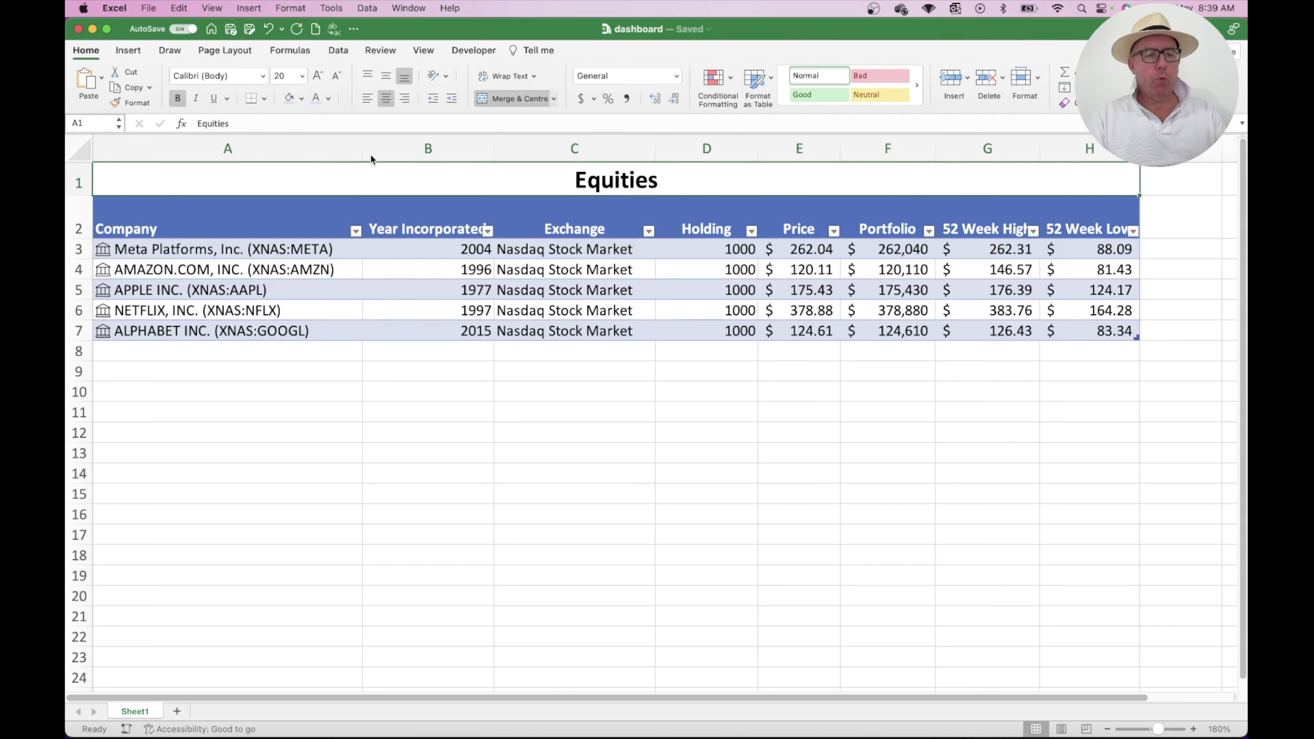
Give the Equities title cell a dark blue theme fill and white font colour.
{"action": "left_click", "coordinate": [301, 98]}
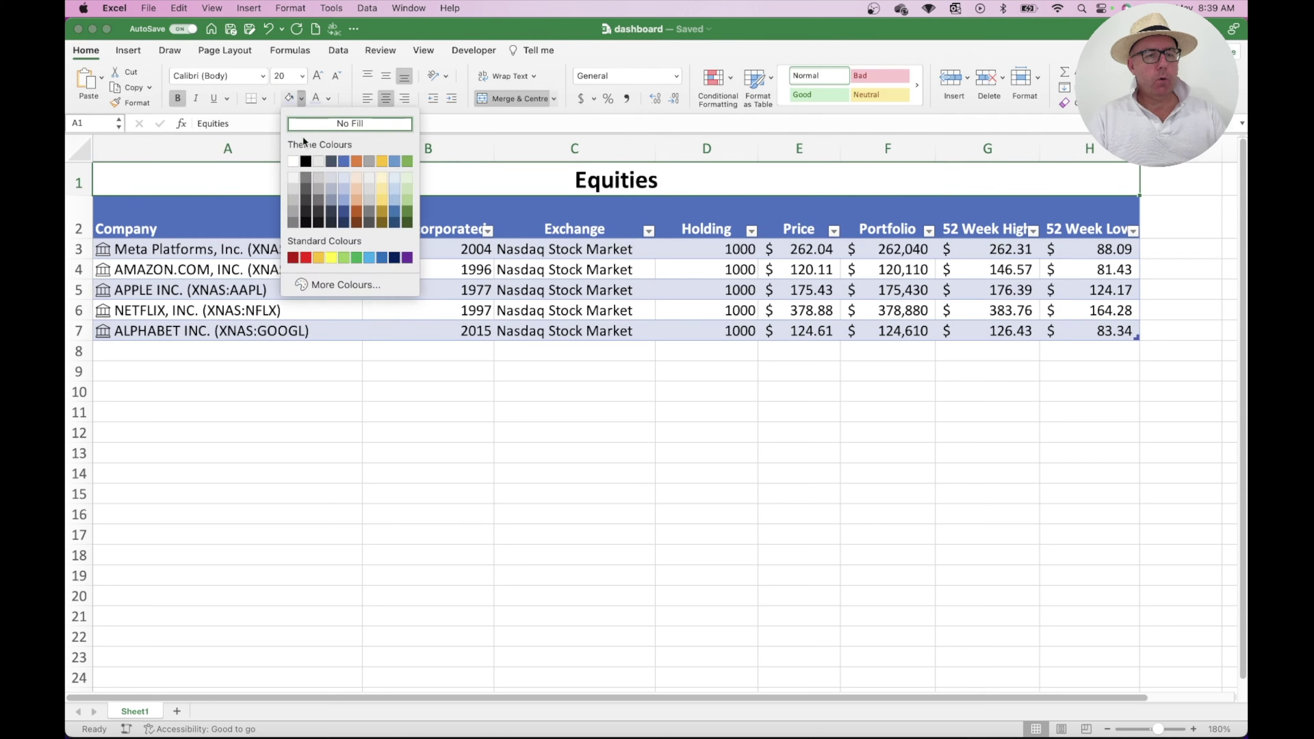
{"action": "left_click", "coordinate": [338, 203]}
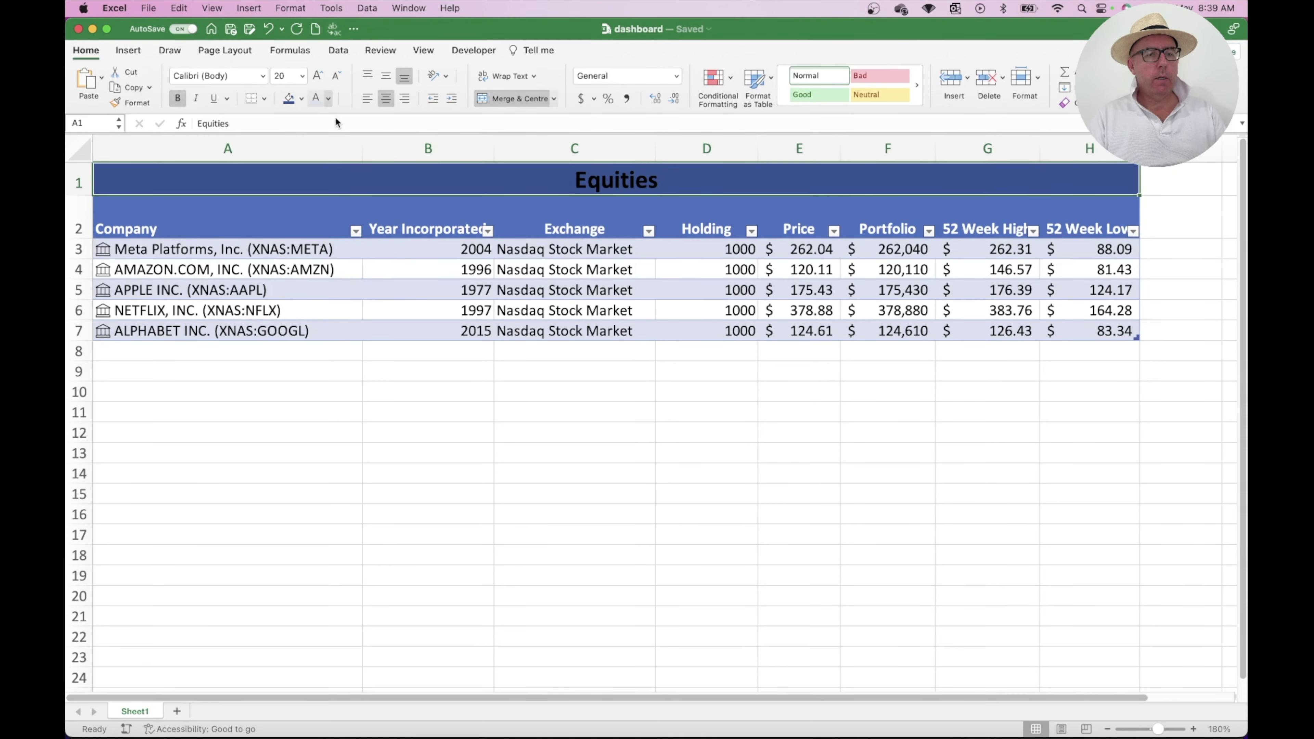
{"action": "left_click", "coordinate": [328, 98]}
{"action": "left_click", "coordinate": [321, 161]}
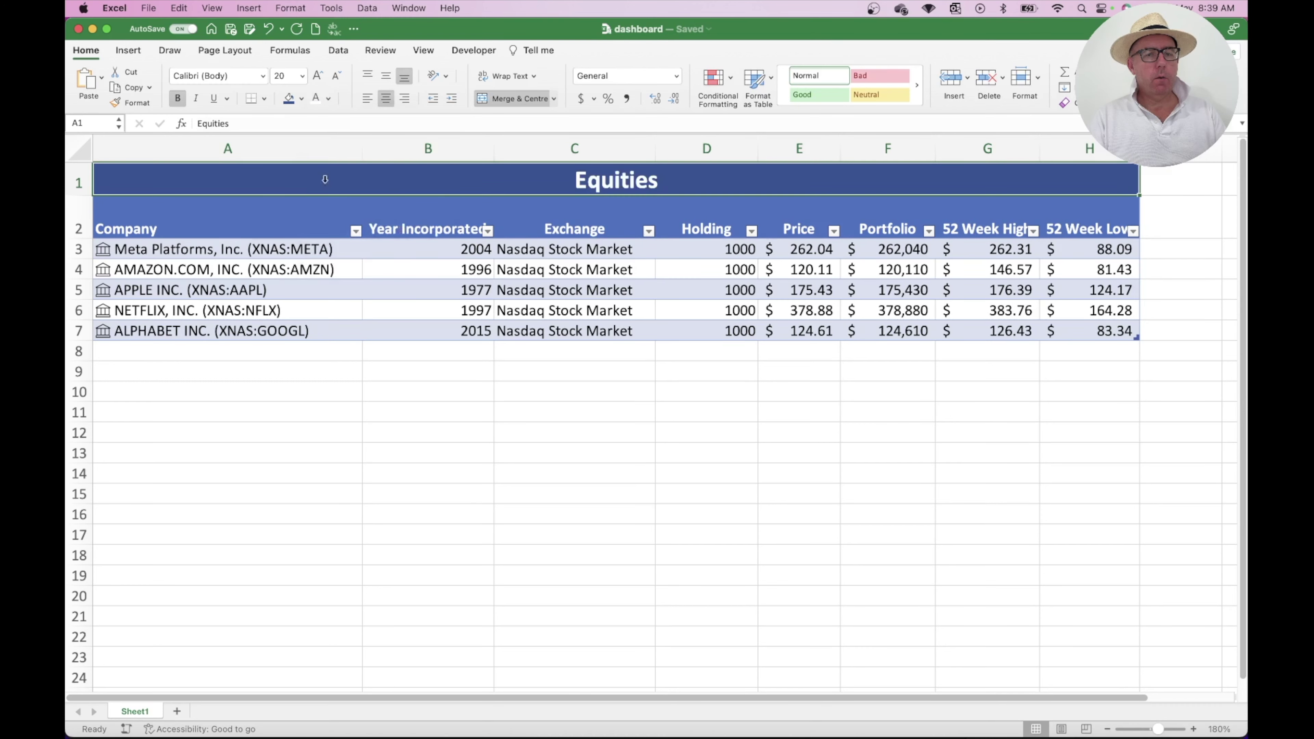
{"action": "left_click", "coordinate": [418, 332]}
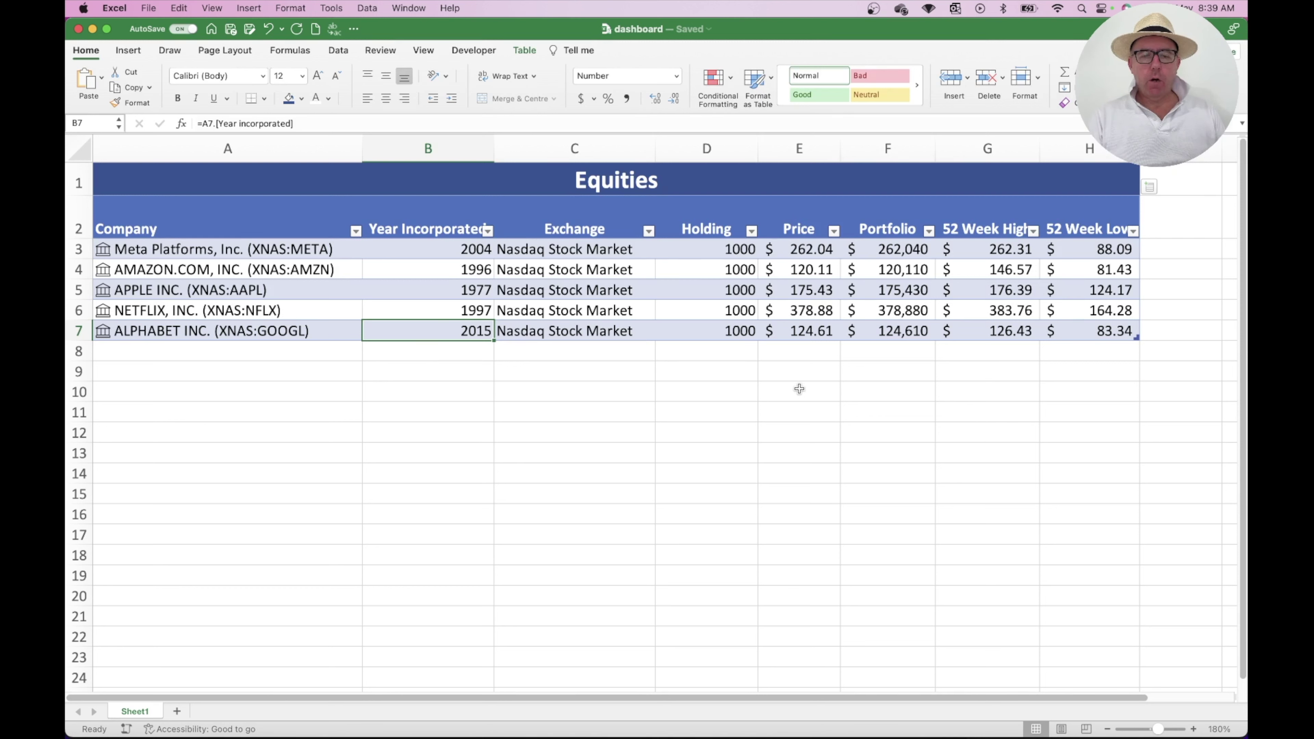
Enter the title Currencies in E11 below the equities table.
{"action": "left_click", "coordinate": [786, 408]}
{"action": "type", "text": "C"}
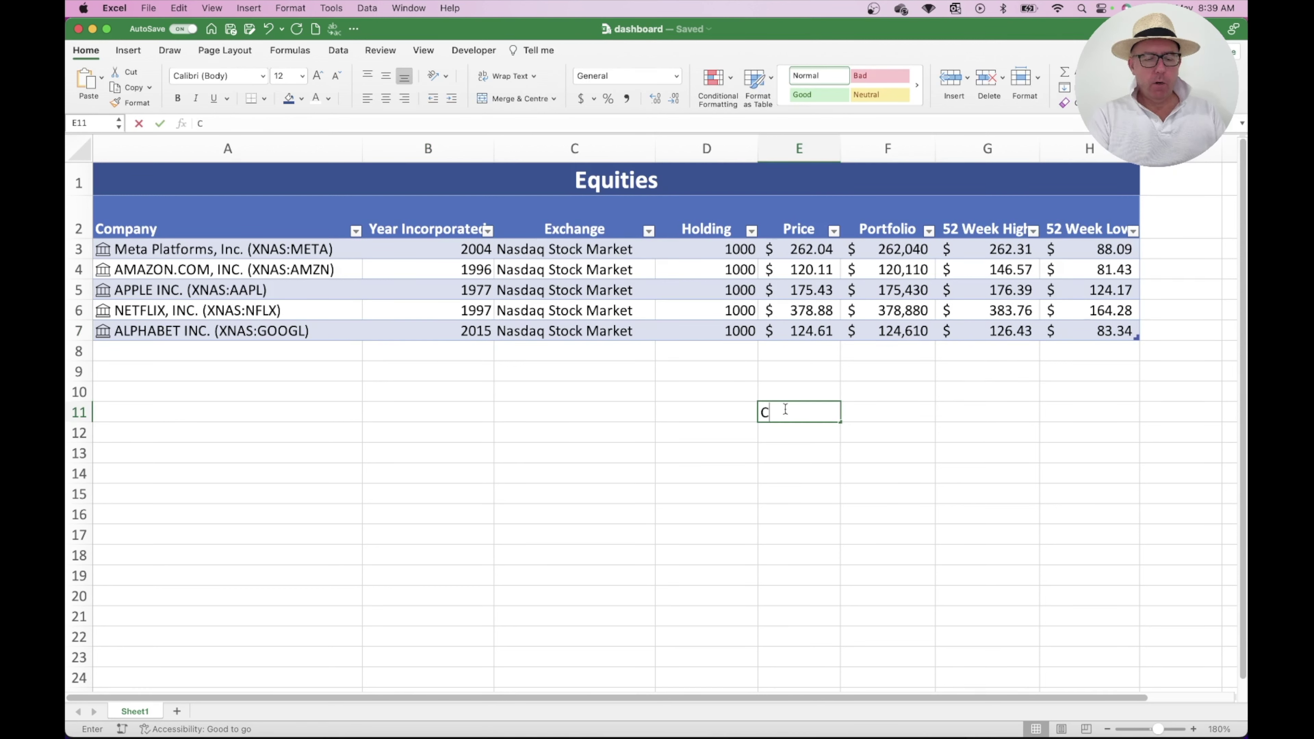
{"action": "type", "text": "urrecnie"}
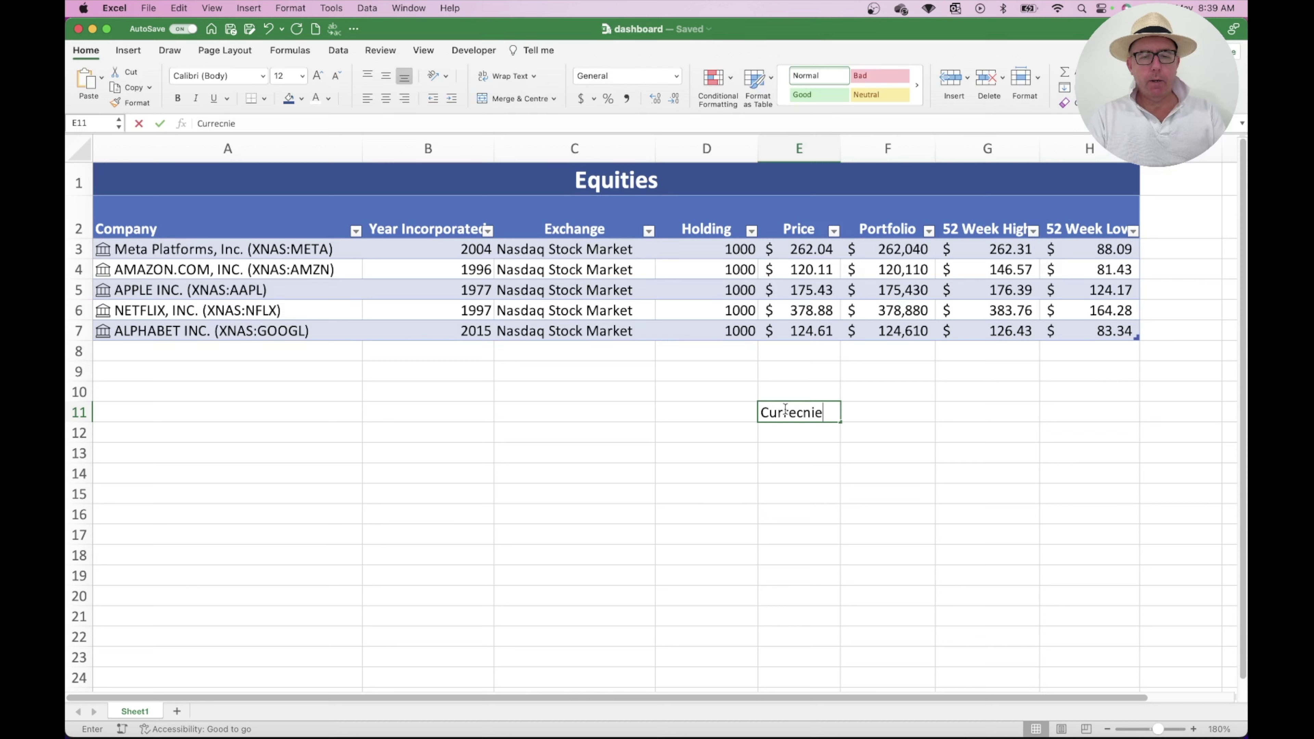
{"action": "key", "text": "BackSpace"}
{"action": "key", "text": "BackSpace"}
{"action": "key", "text": "BackSpace"}
{"action": "key", "text": "BackSpace"}
{"action": "type", "text": "ncie"}
{"action": "key", "text": "Return"}
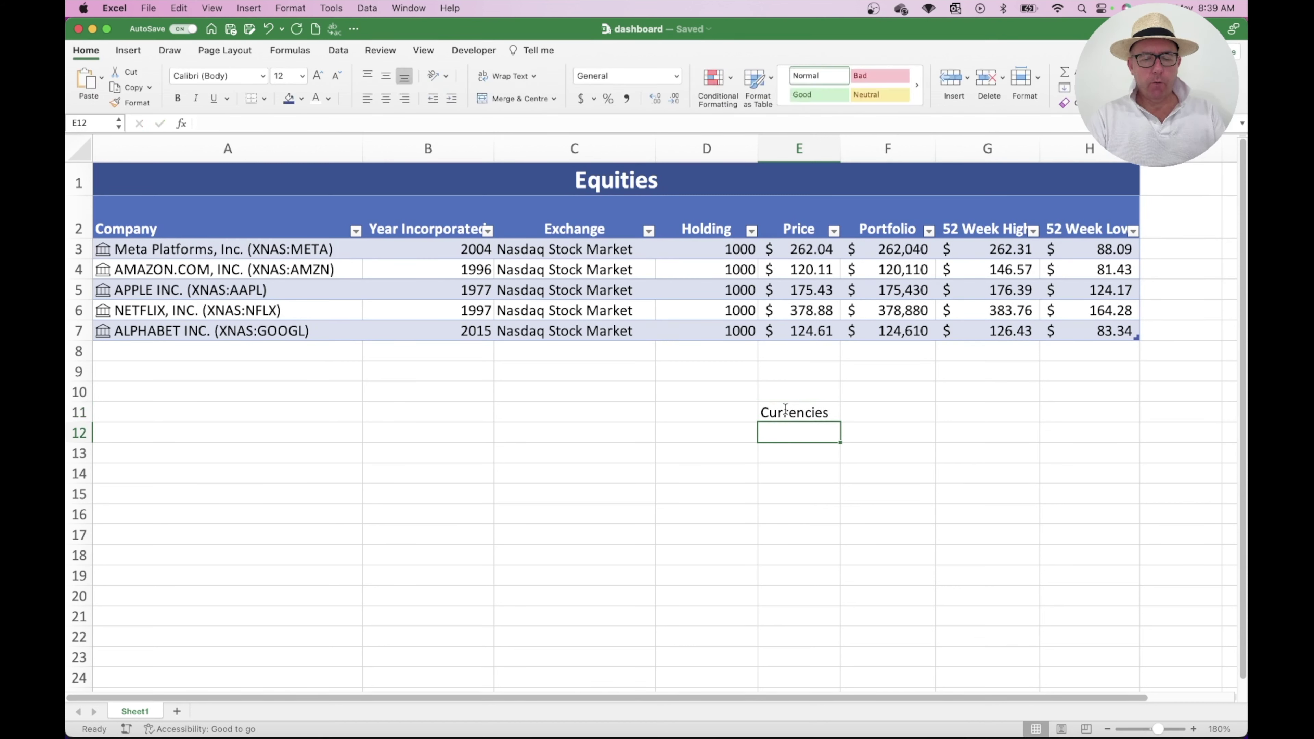
Enter the heading Pairs in E12 and the first currency pair GBP/USD in E13.
{"action": "type", "text": "Pairs"}
{"action": "key", "text": "Return"}
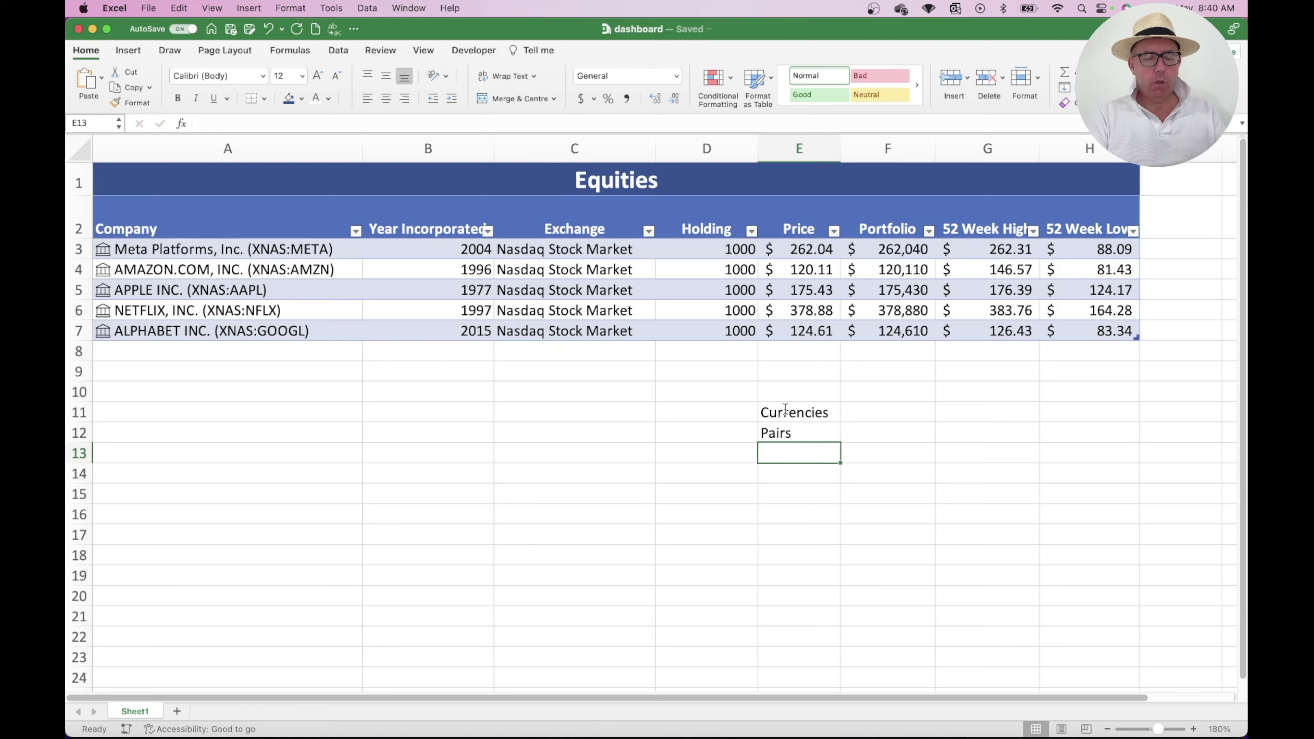
{"action": "type", "text": "GBP/USD"}
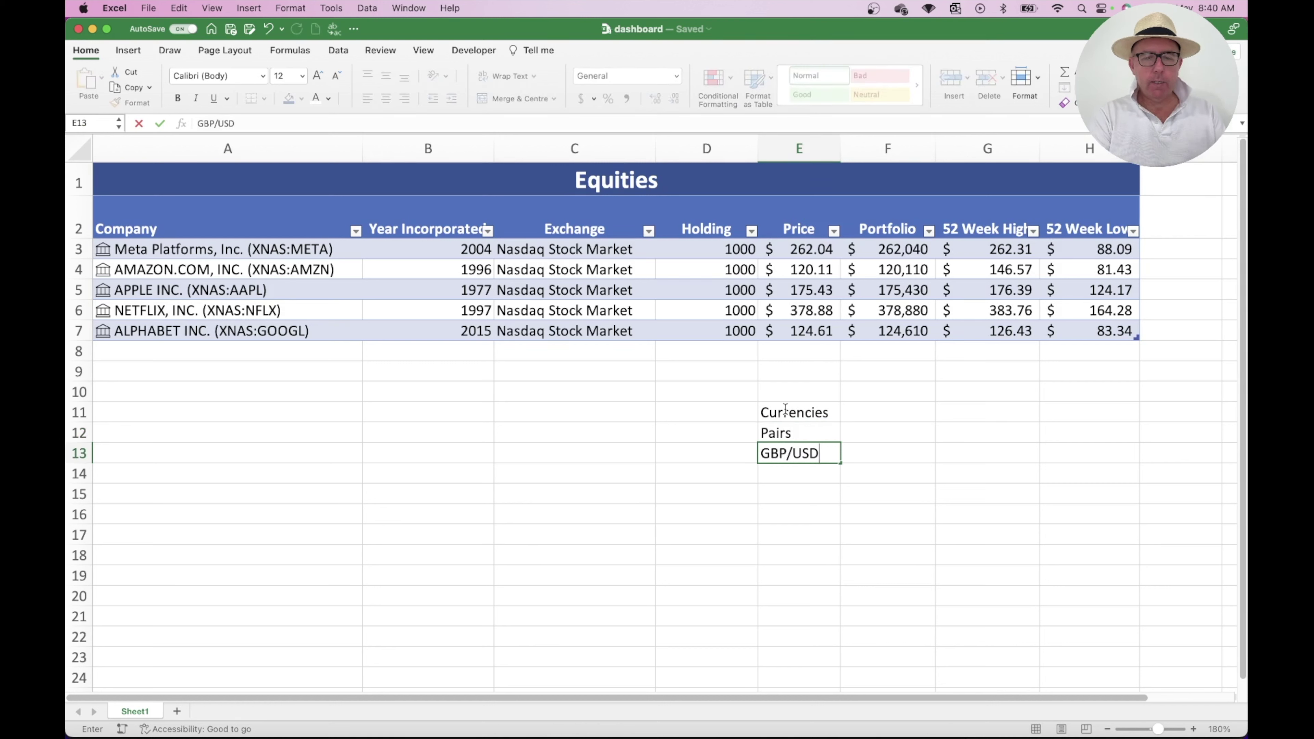
{"action": "key", "text": "Return"}
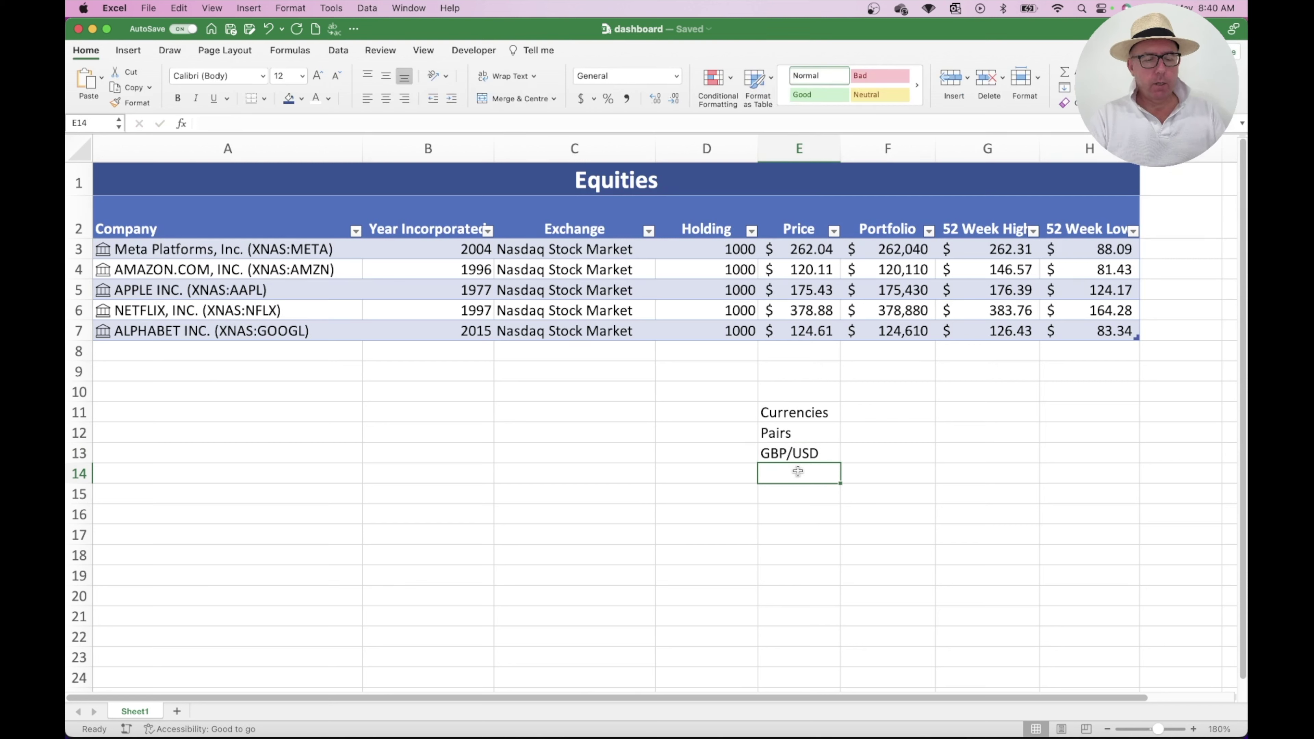
Enter the currency pairs EUR/USD in E14 and USD/JPY in E15.
{"action": "type", "text": "EIR"}
{"action": "key", "text": "BackSpace"}
{"action": "key", "text": "BackSpace"}
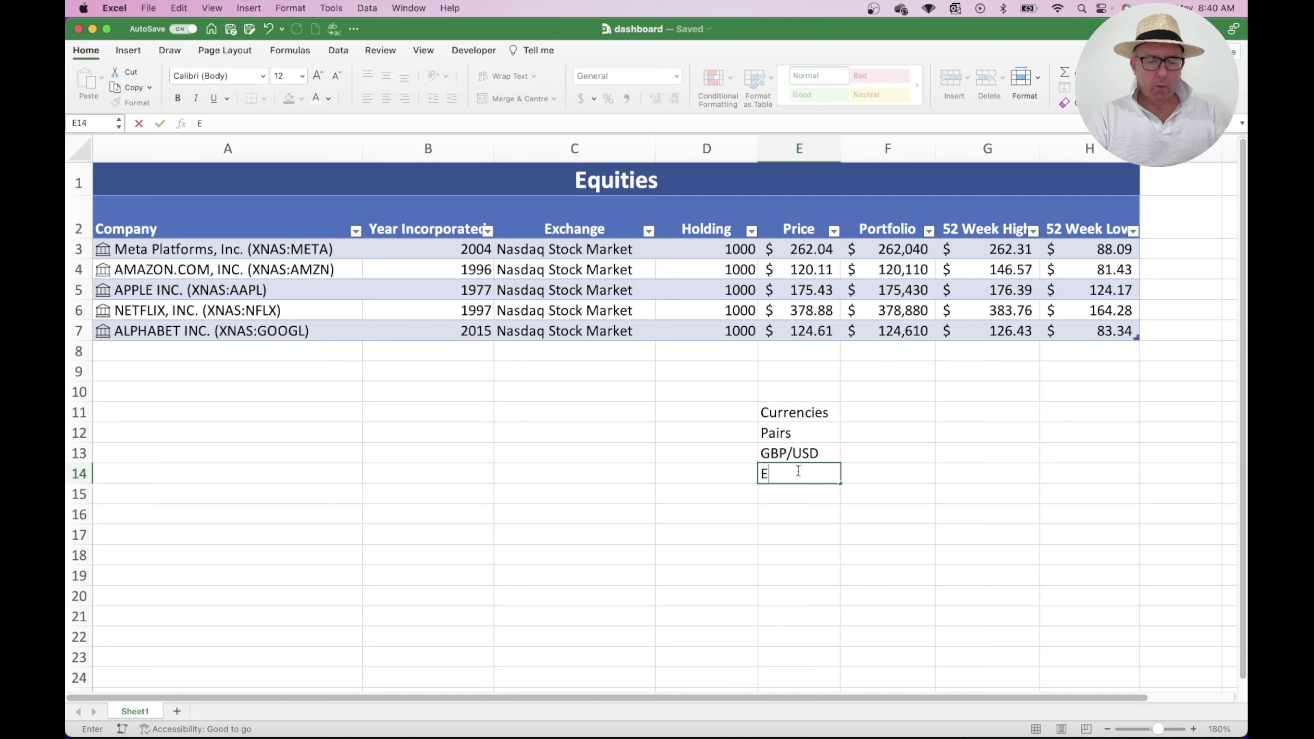
{"action": "type", "text": "UR/U"}
{"action": "type", "text": "SD"}
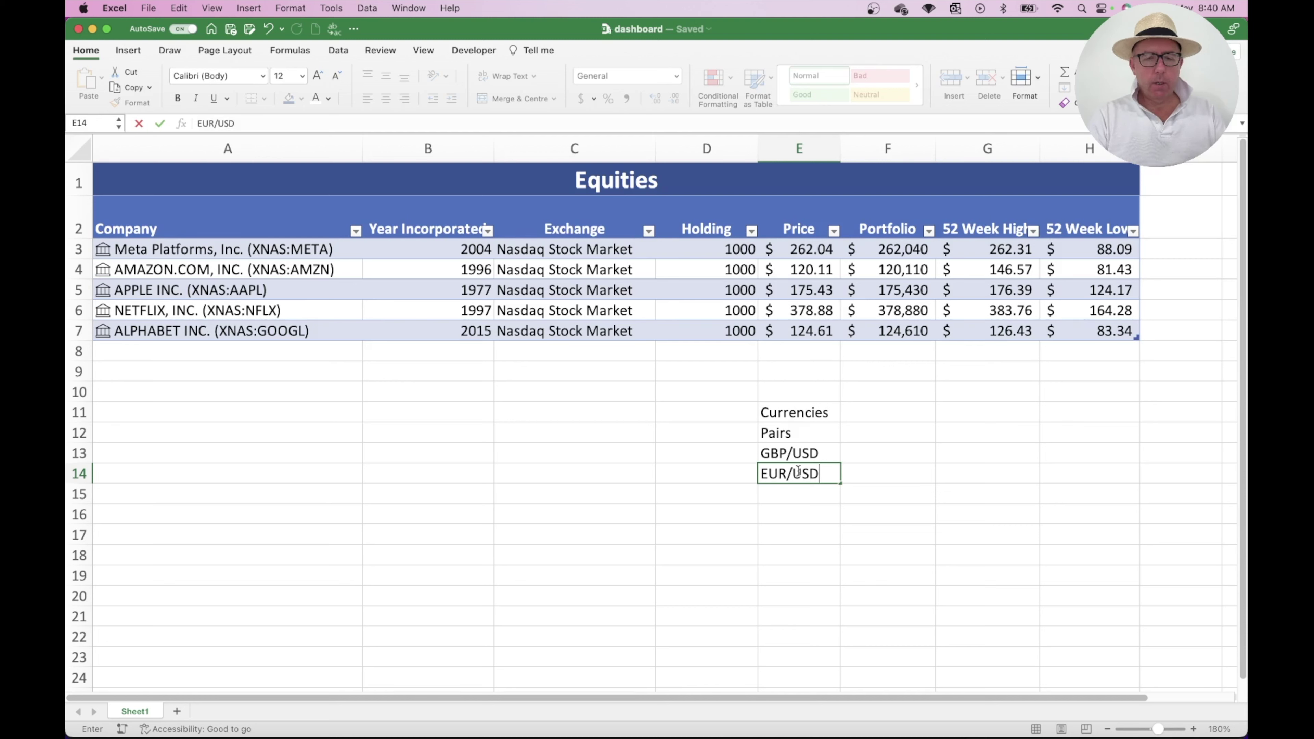
{"action": "key", "text": "Return"}
{"action": "type", "text": "USD"}
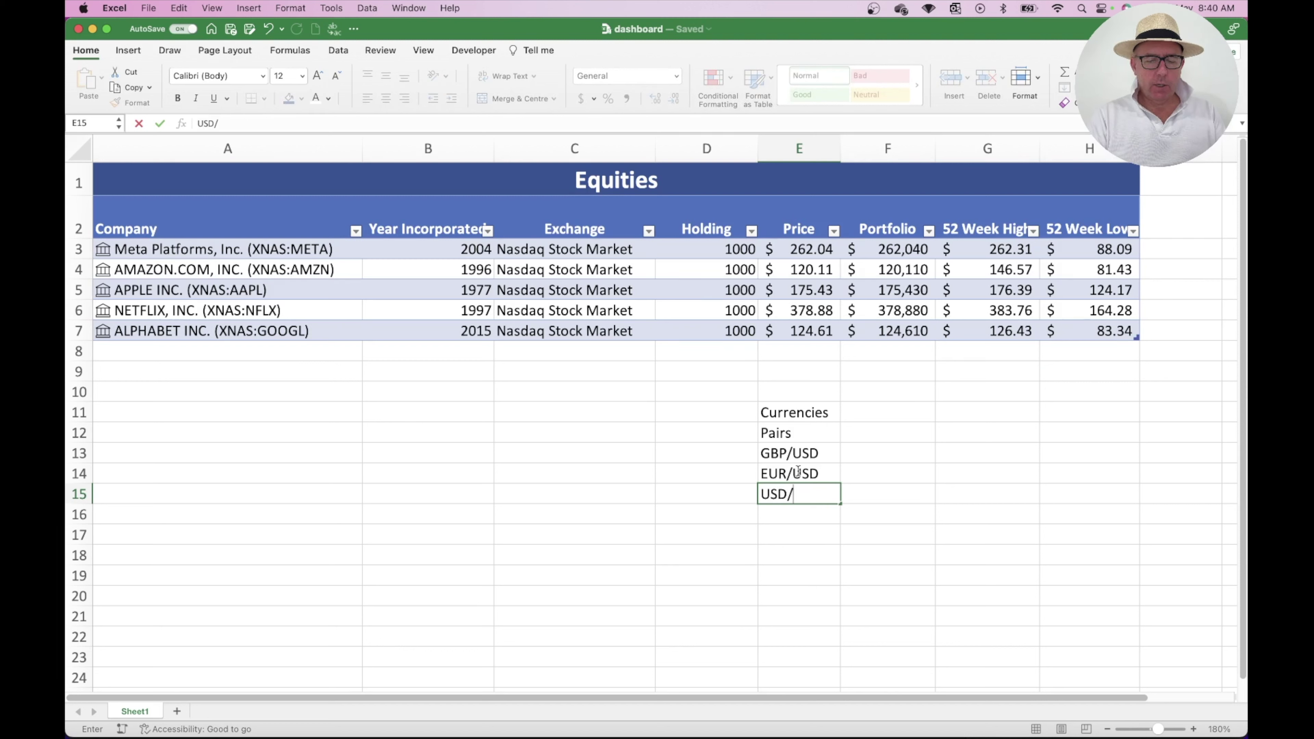
{"action": "type", "text": "/JPY"}
{"action": "key", "text": "Return"}
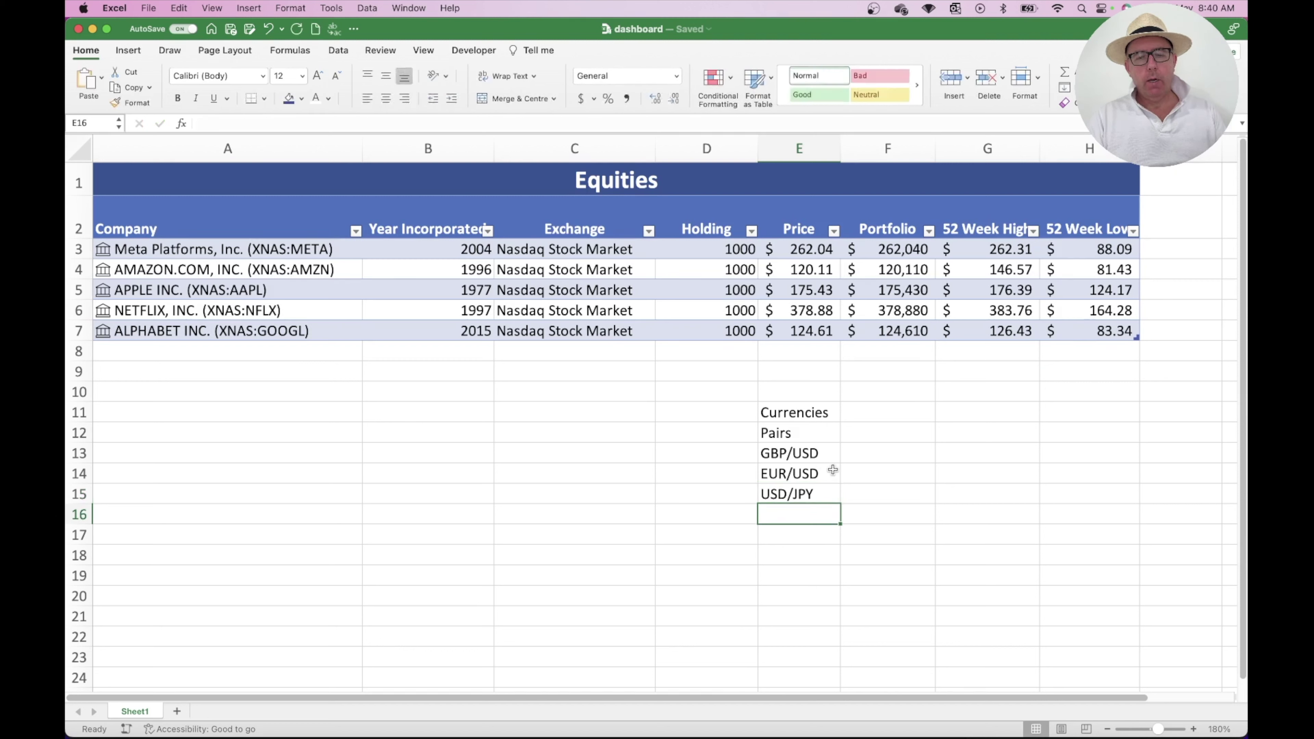
Convert the pairs GBP/USD, EUR/USD and USD/JPY in E13:E15 to the Currencies data type.
{"action": "left_click", "coordinate": [795, 449]}
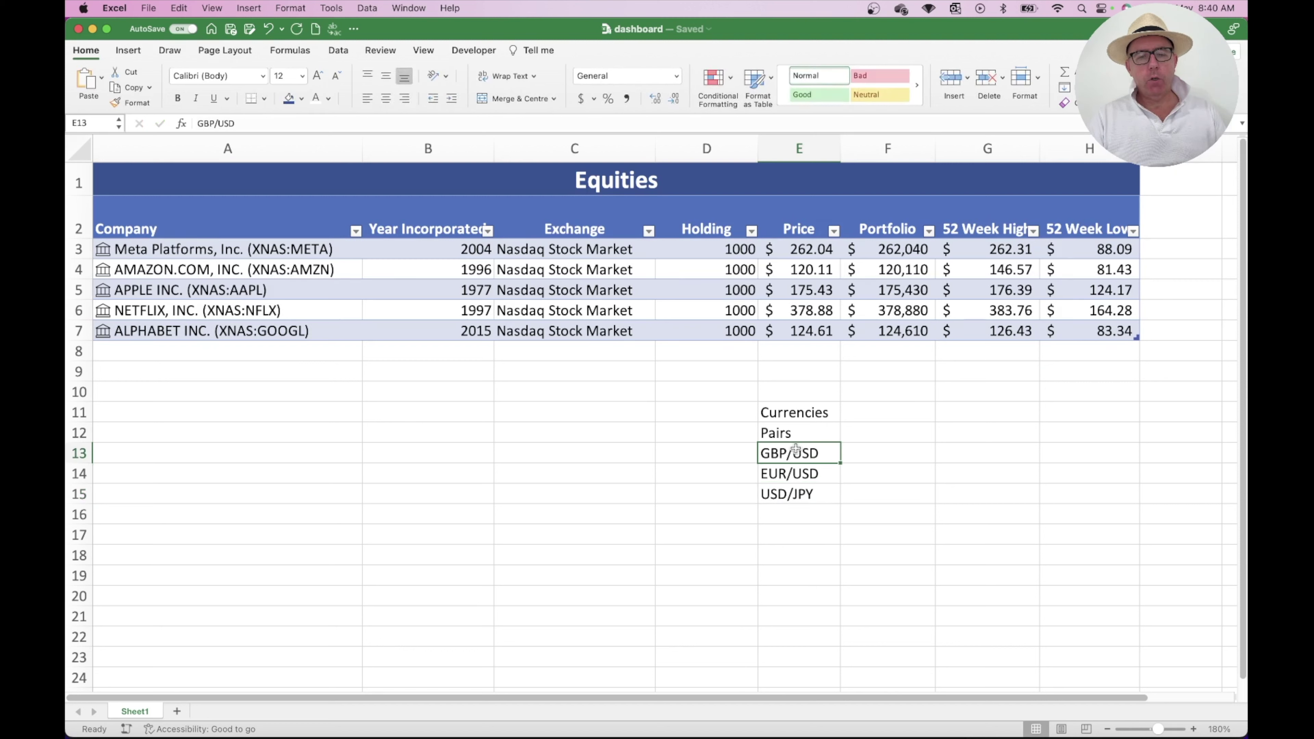
{"action": "left_click", "coordinate": [339, 52]}
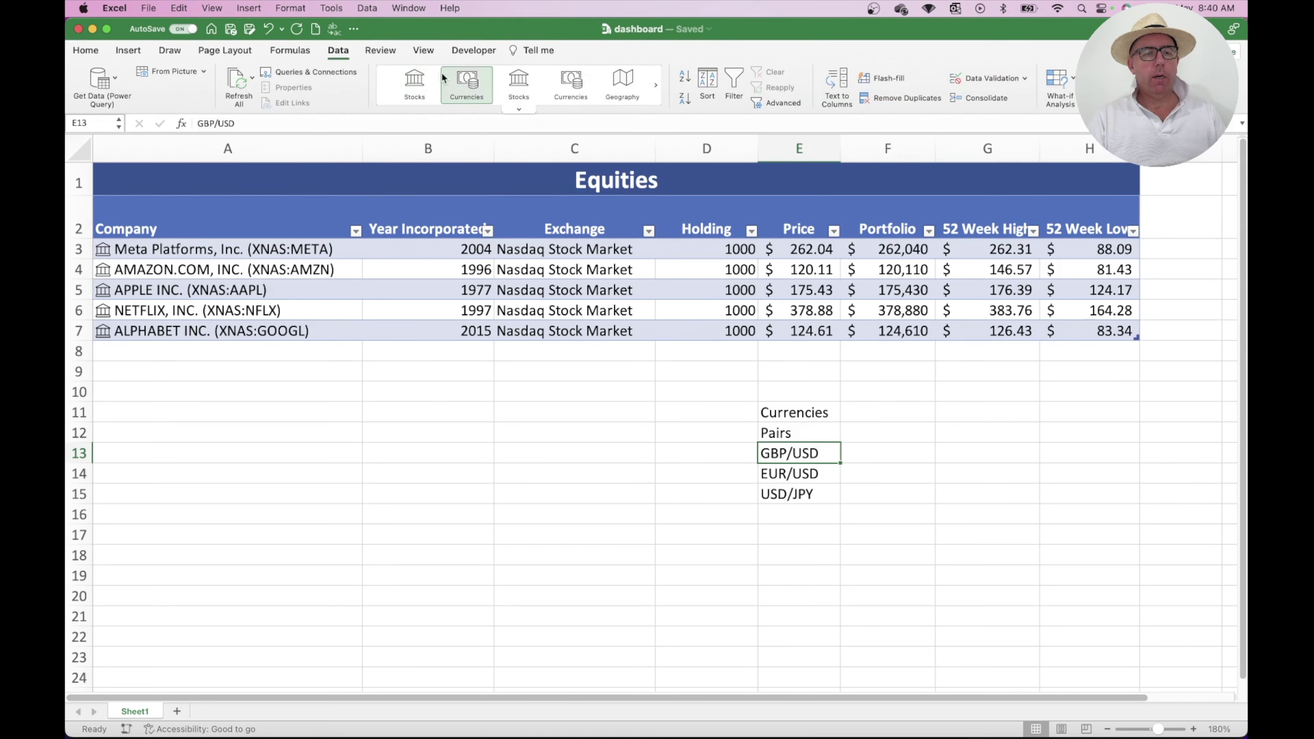
{"action": "left_click", "coordinate": [472, 82]}
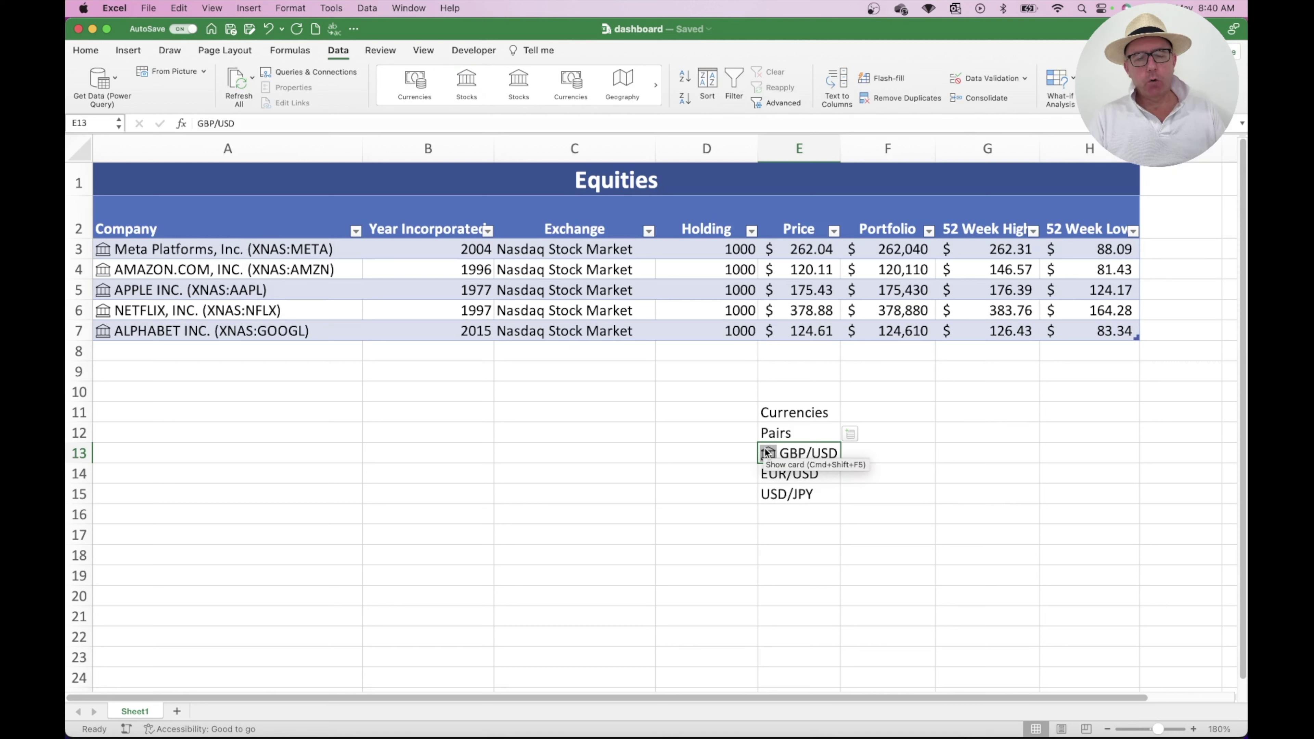
{"action": "left_click", "coordinate": [782, 474]}
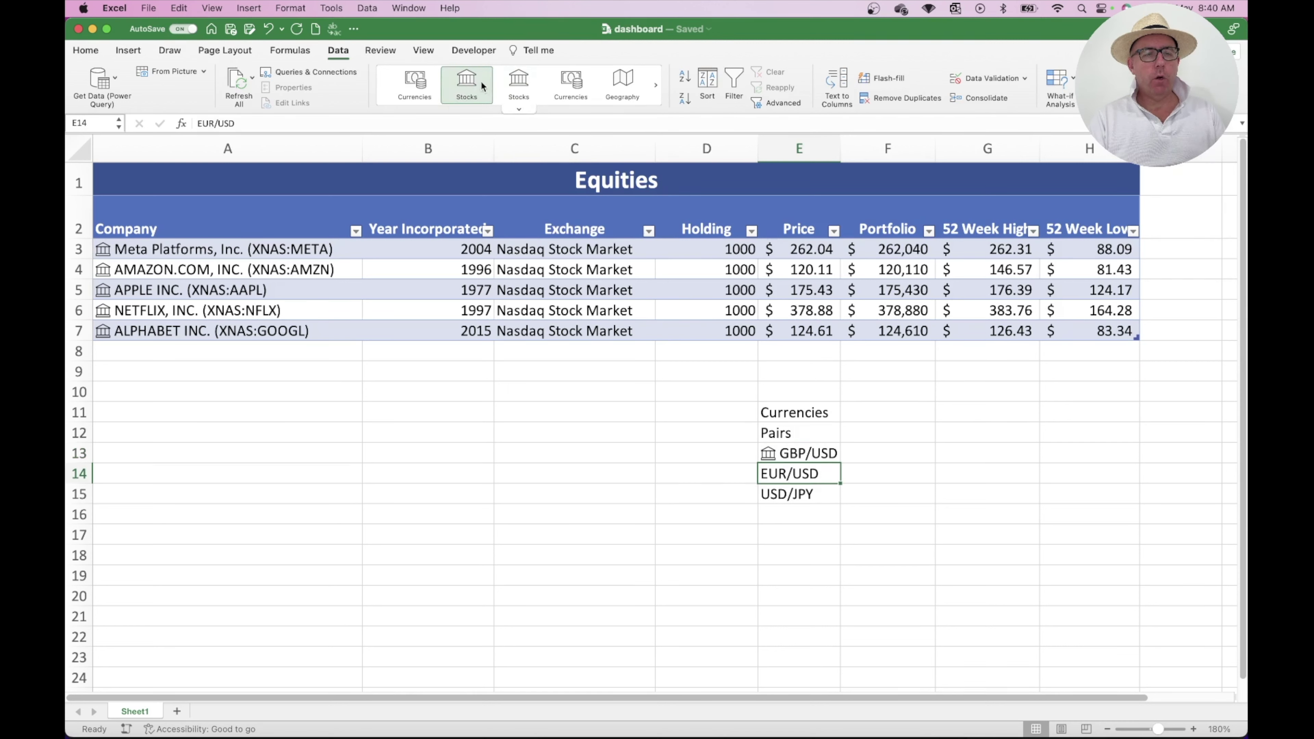
{"action": "left_click", "coordinate": [571, 83]}
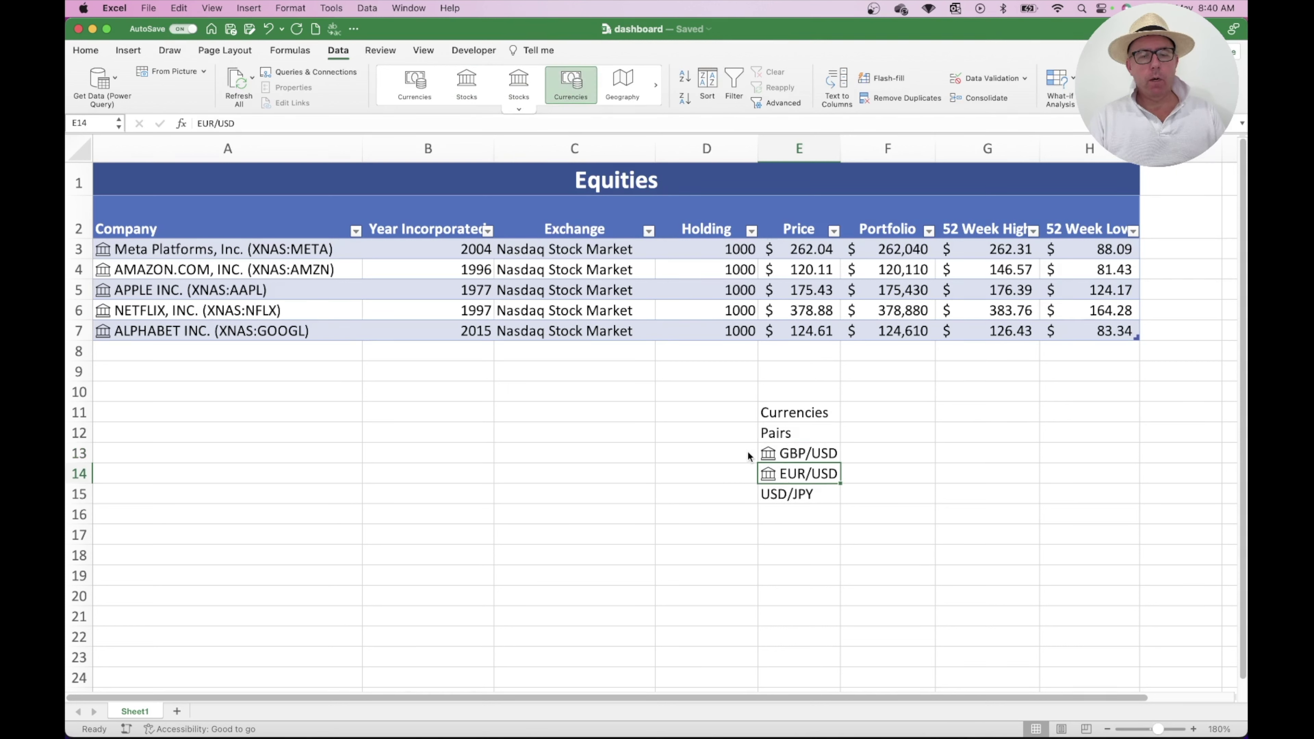
{"action": "left_click", "coordinate": [777, 490]}
{"action": "left_click", "coordinate": [571, 83]}
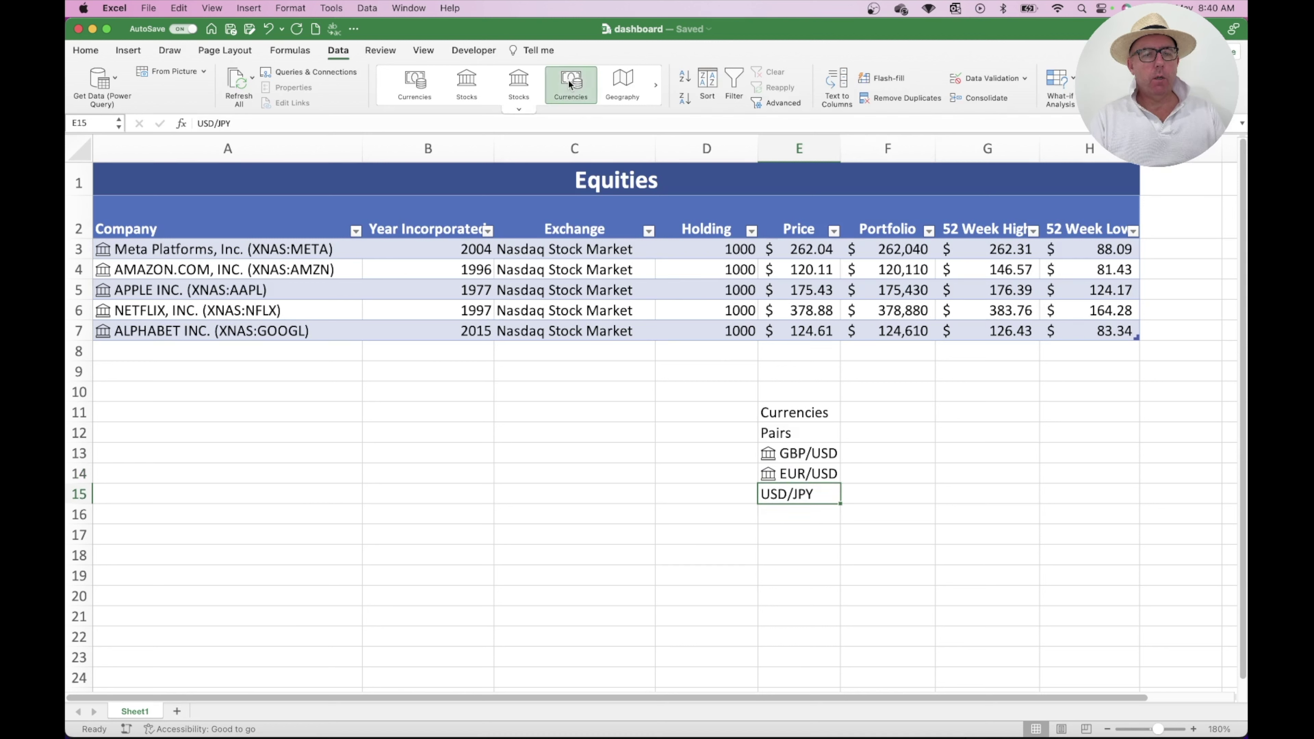
Enter the headings Price, Previous Close and Change in F12:H12 beside Pairs.
{"action": "left_click", "coordinate": [884, 435]}
{"action": "type", "text": "P"}
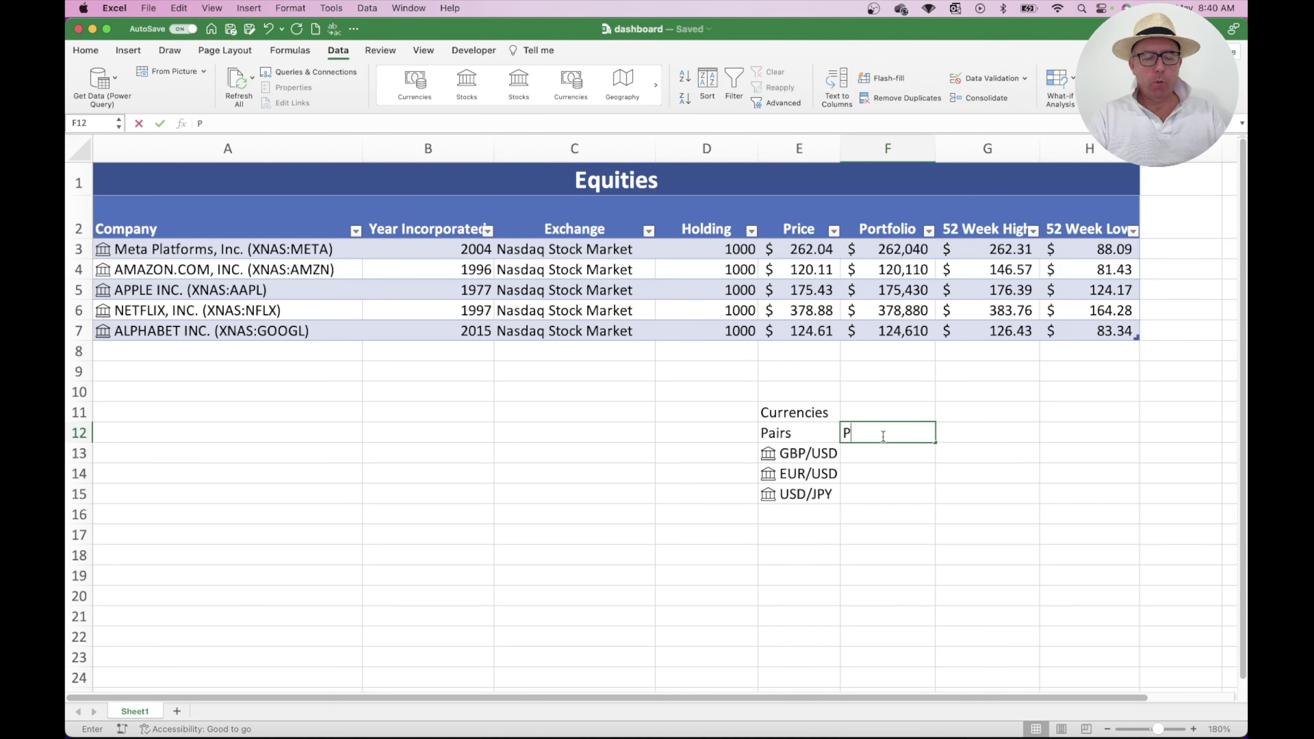
{"action": "type", "text": "rice"}
{"action": "key", "text": "Tab"}
{"action": "type", "text": "P"}
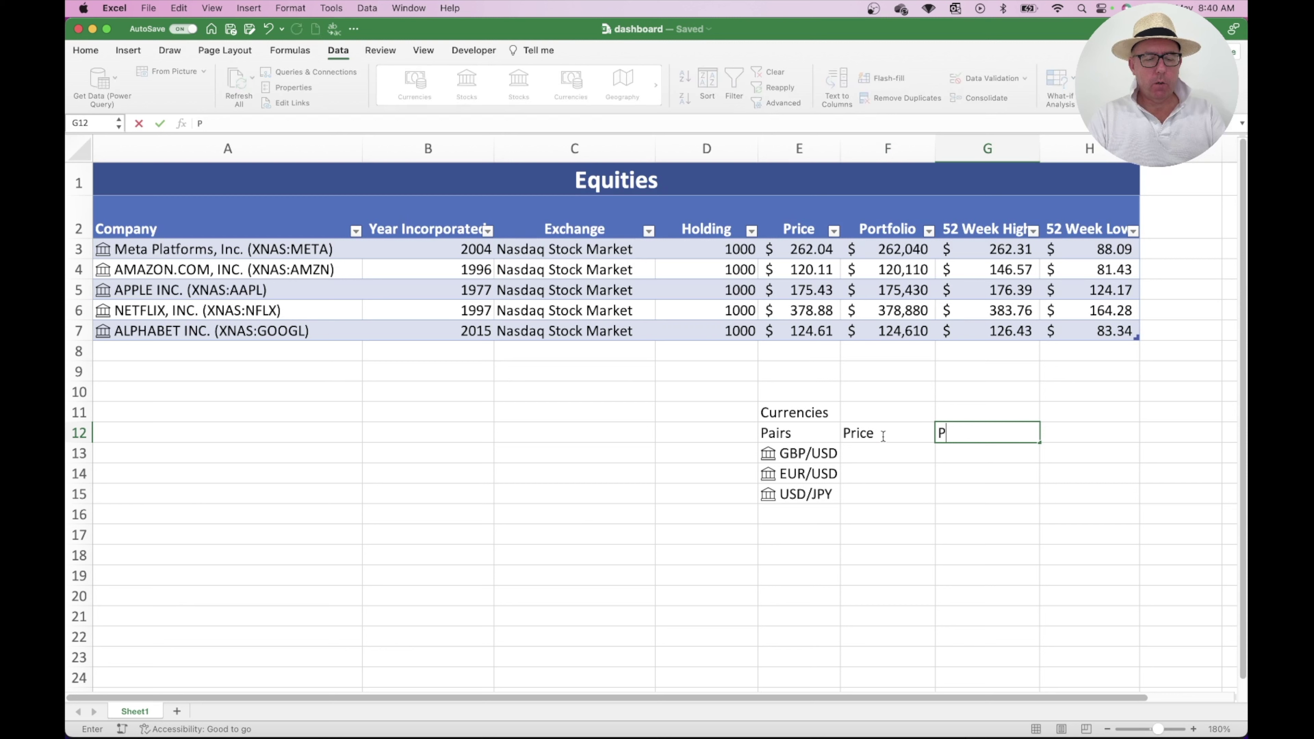
{"action": "type", "text": "revious Close"}
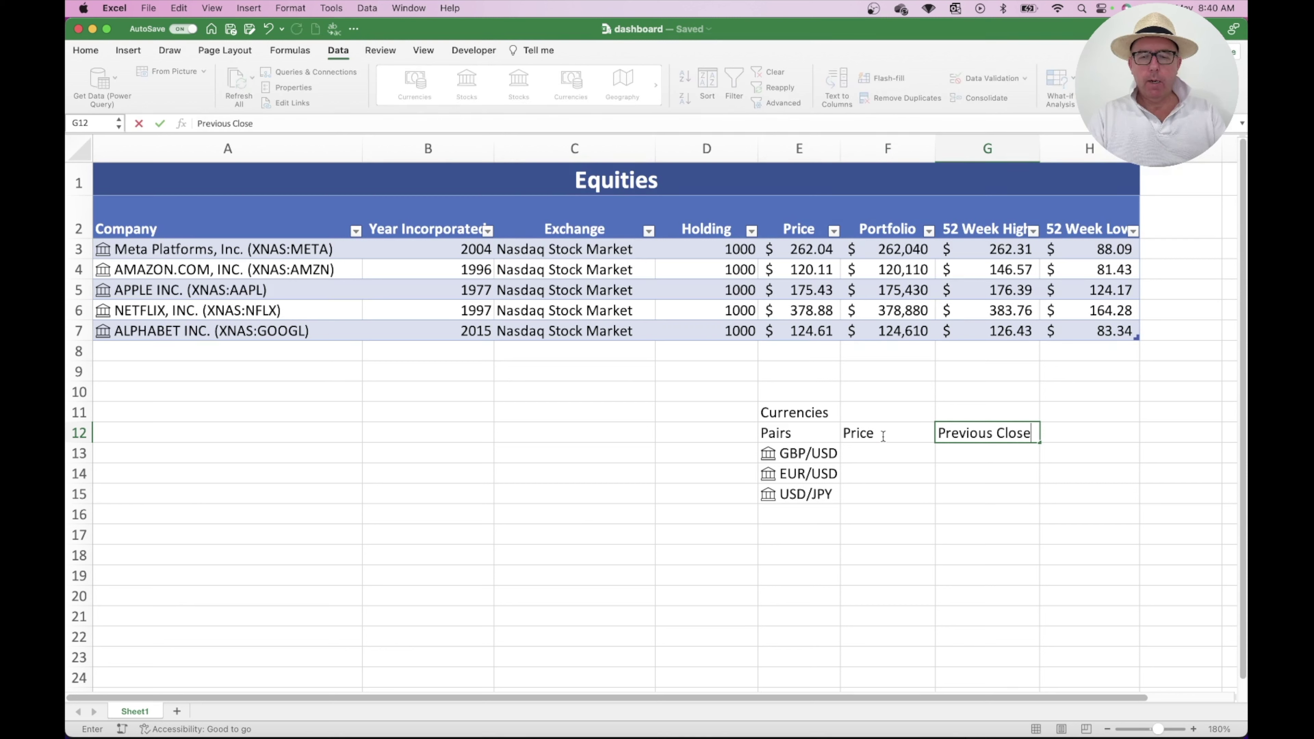
{"action": "key", "text": "Tab"}
{"action": "type", "text": "Chnage"}
{"action": "key", "text": "BackSpace"}
{"action": "key", "text": "BackSpace"}
{"action": "key", "text": "BackSpace"}
{"action": "key", "text": "BackSpace"}
{"action": "type", "text": "ange"}
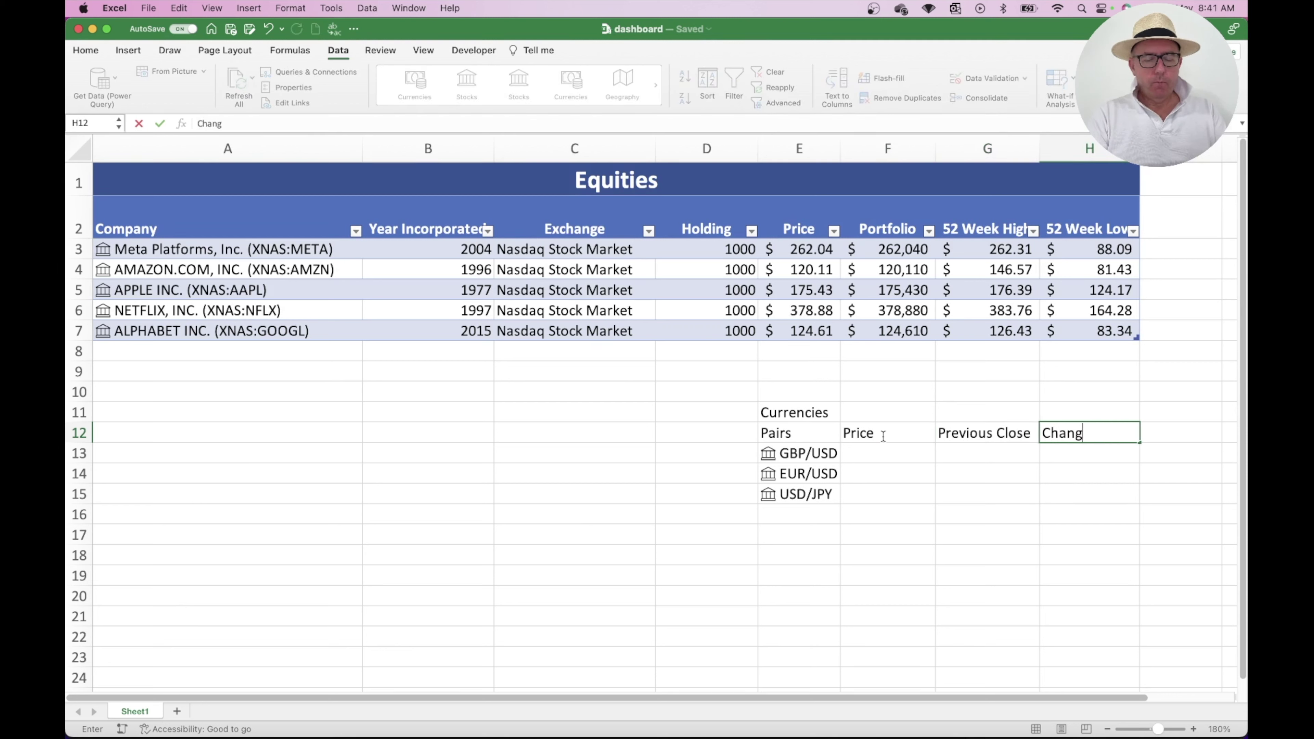
{"action": "key", "text": "Return"}
Extract the Price, Previous close and Change (%) fields from the GBP/USD data card into F13:H13.
{"action": "left_click", "coordinate": [770, 456]}
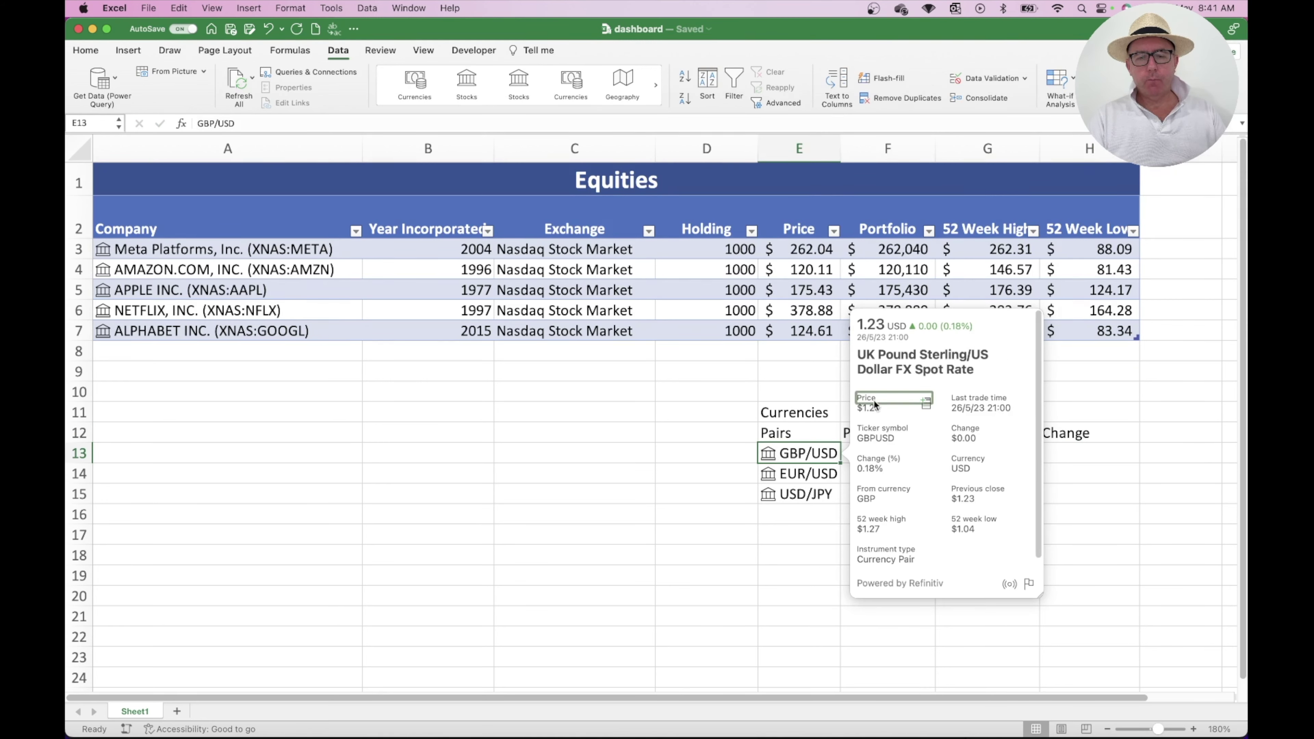
{"action": "left_click", "coordinate": [925, 409]}
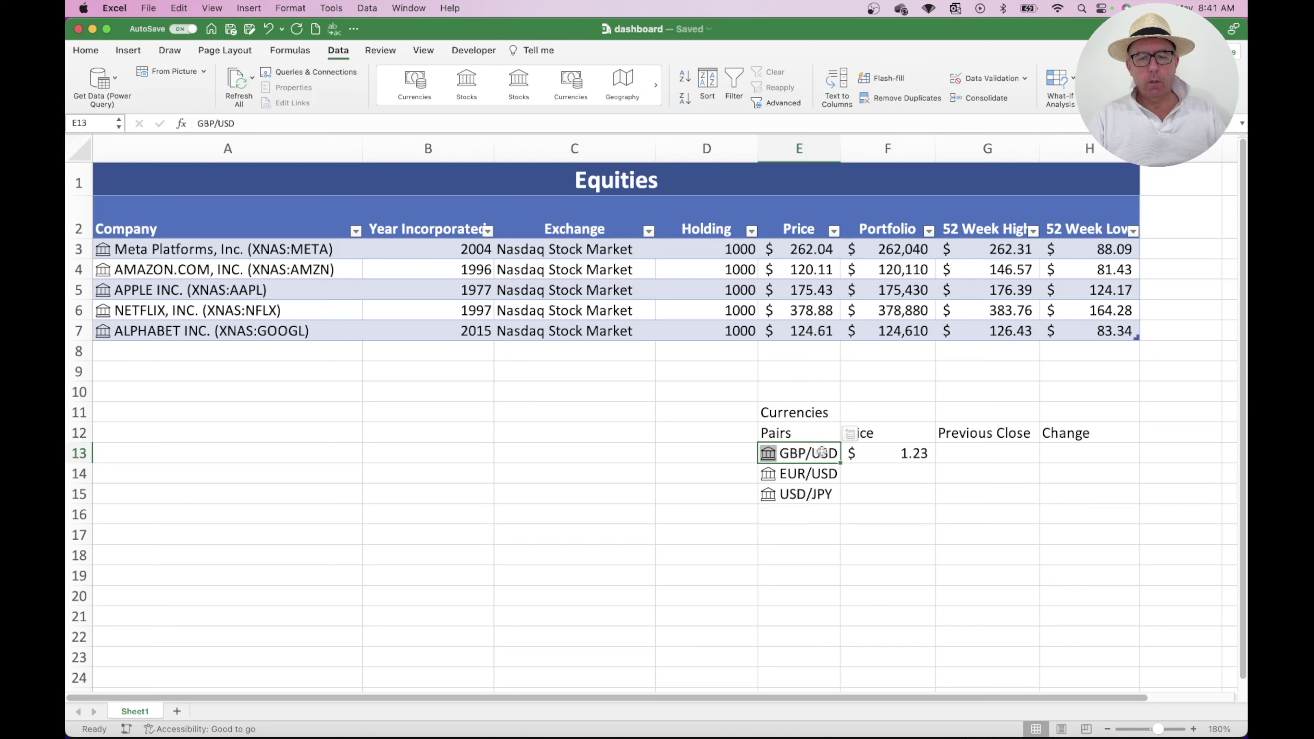
{"action": "left_click", "coordinate": [769, 454]}
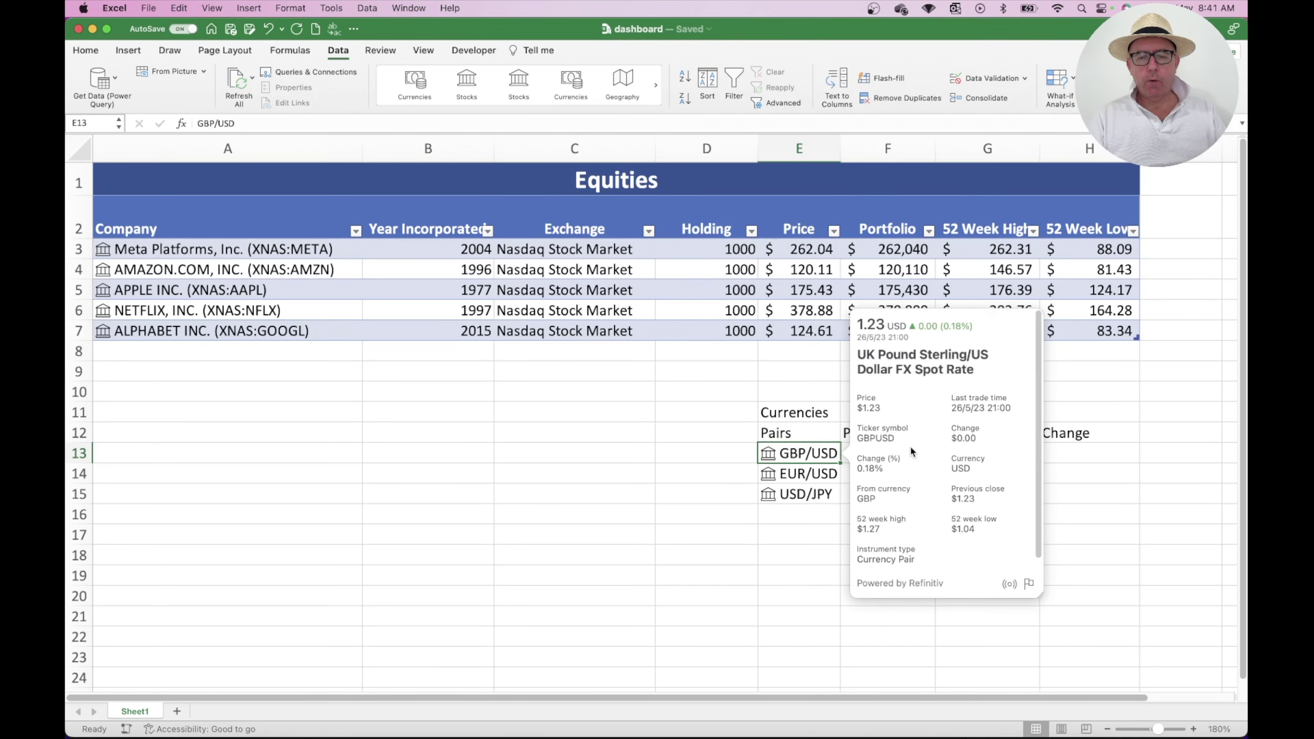
{"action": "mouse_move", "coordinate": [969, 492]}
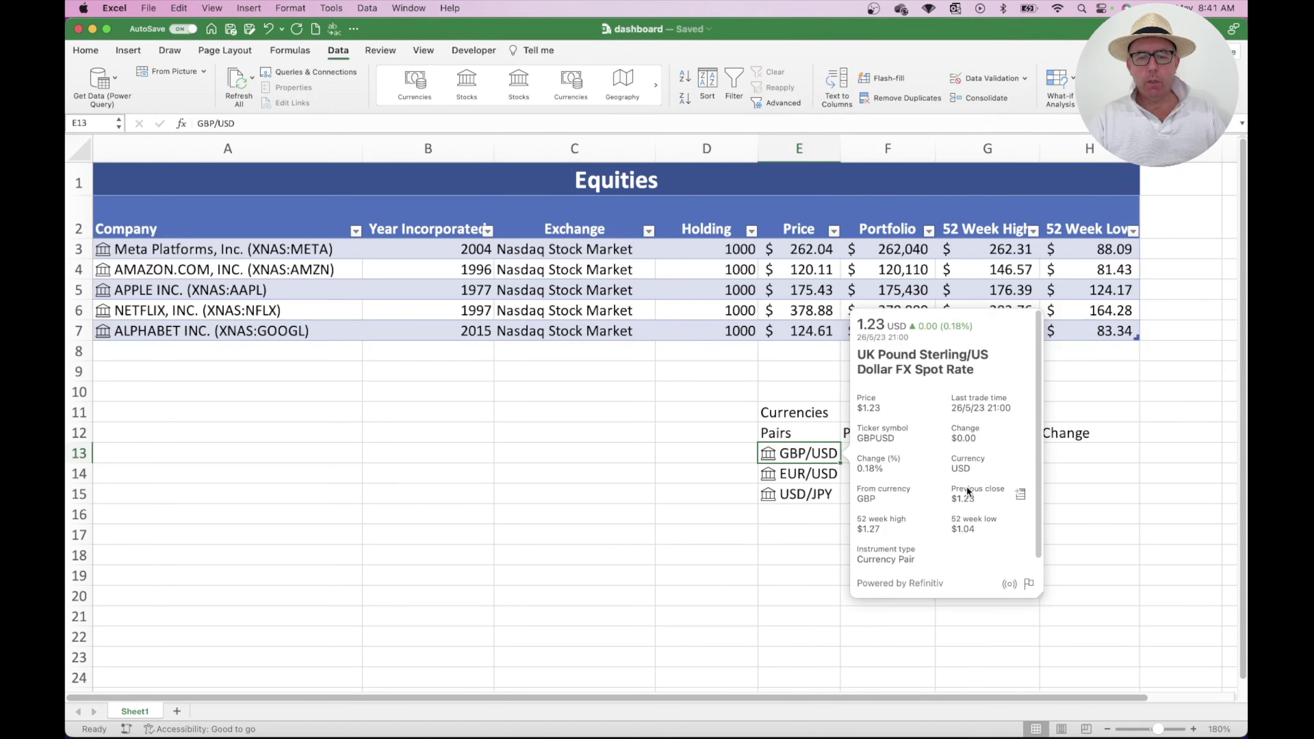
{"action": "left_click", "coordinate": [1020, 495]}
{"action": "left_click", "coordinate": [770, 454]}
{"action": "left_click", "coordinate": [926, 463]}
Fill the GBP/USD price, previous close and change formulas in F13:H13 down to row 15.
{"action": "left_click", "coordinate": [924, 454]}
{"action": "left_click_drag", "start_coordinate": [979, 453], "coordinate": [1137, 503]}
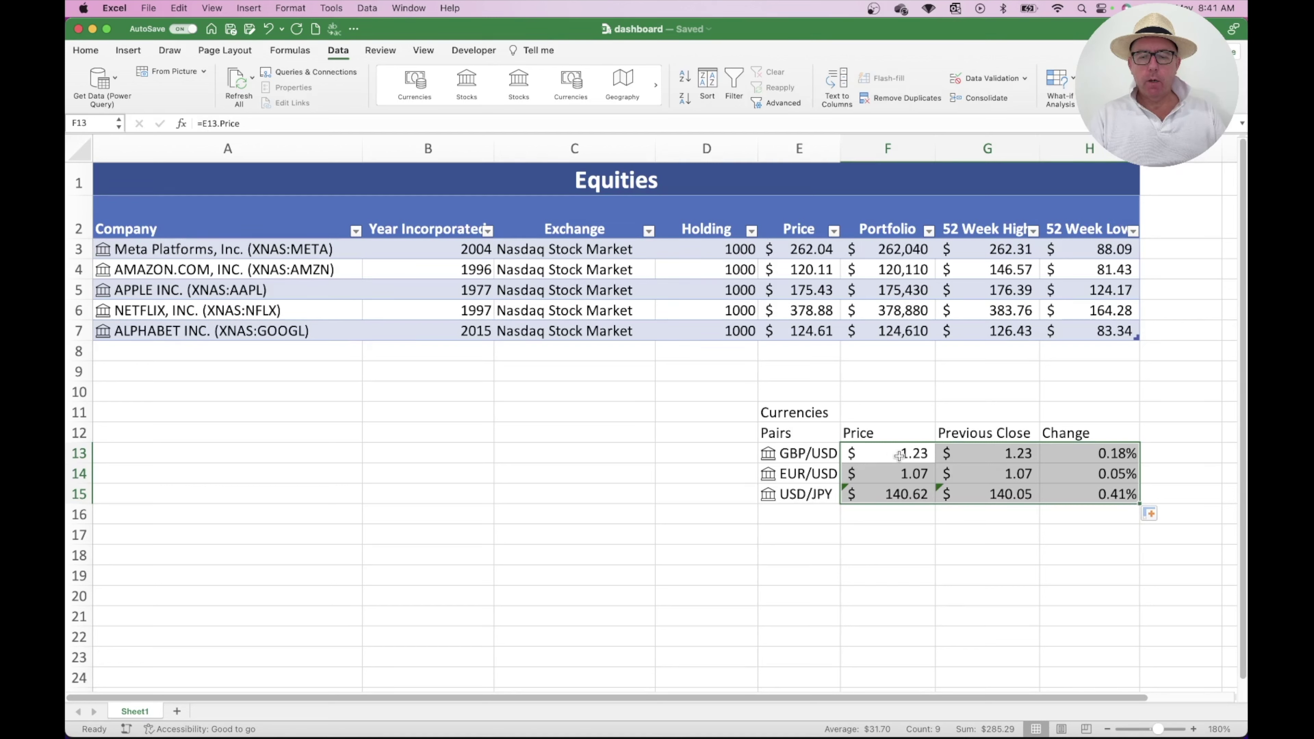
{"action": "left_click", "coordinate": [945, 399]}
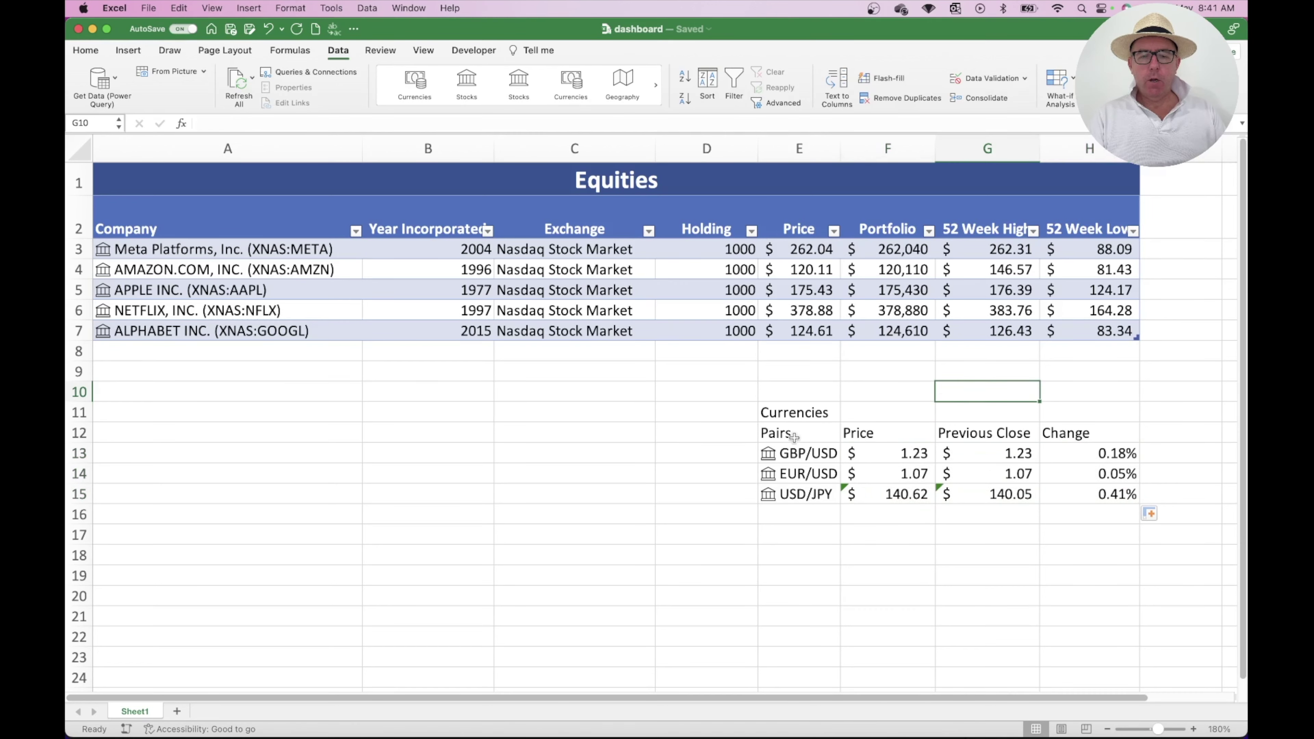
Add the pairs btc/usd in E16 and eth/usd in E17, and fill the price, previous close and change formulas down to row 17.
{"action": "left_click", "coordinate": [797, 509]}
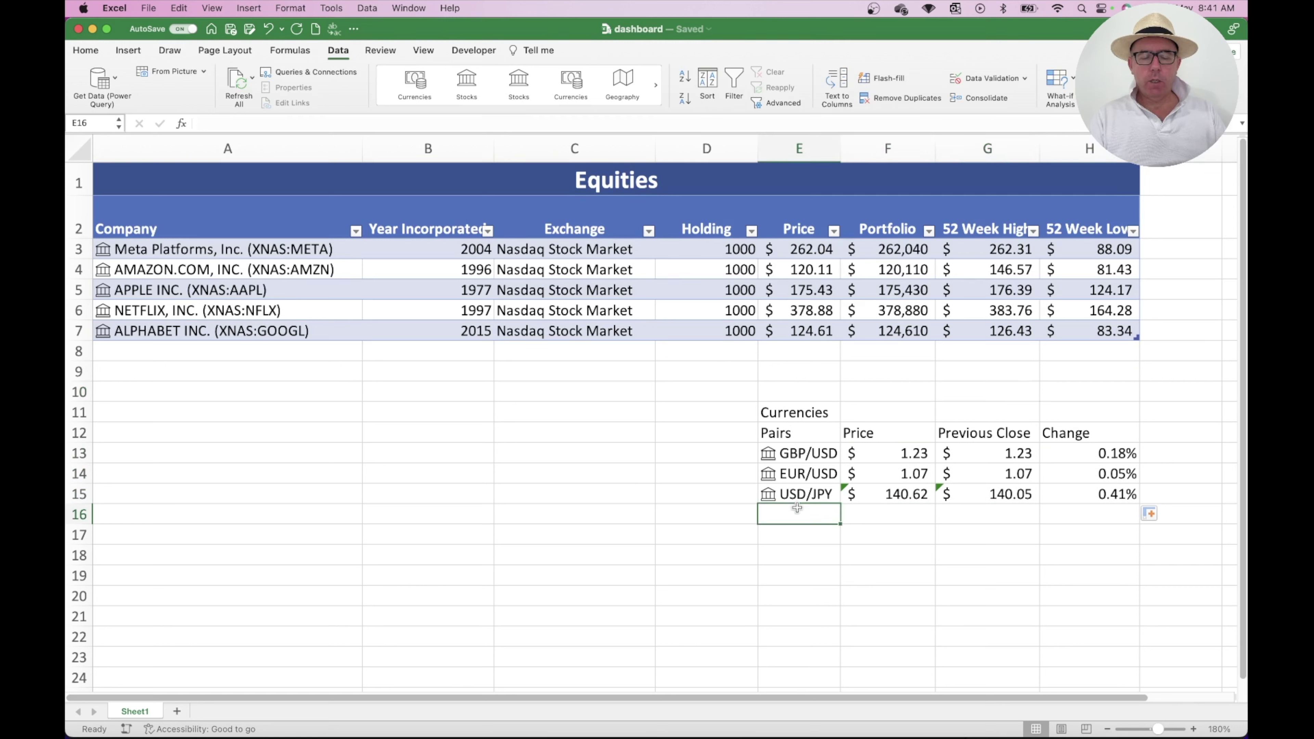
{"action": "type", "text": "btc"}
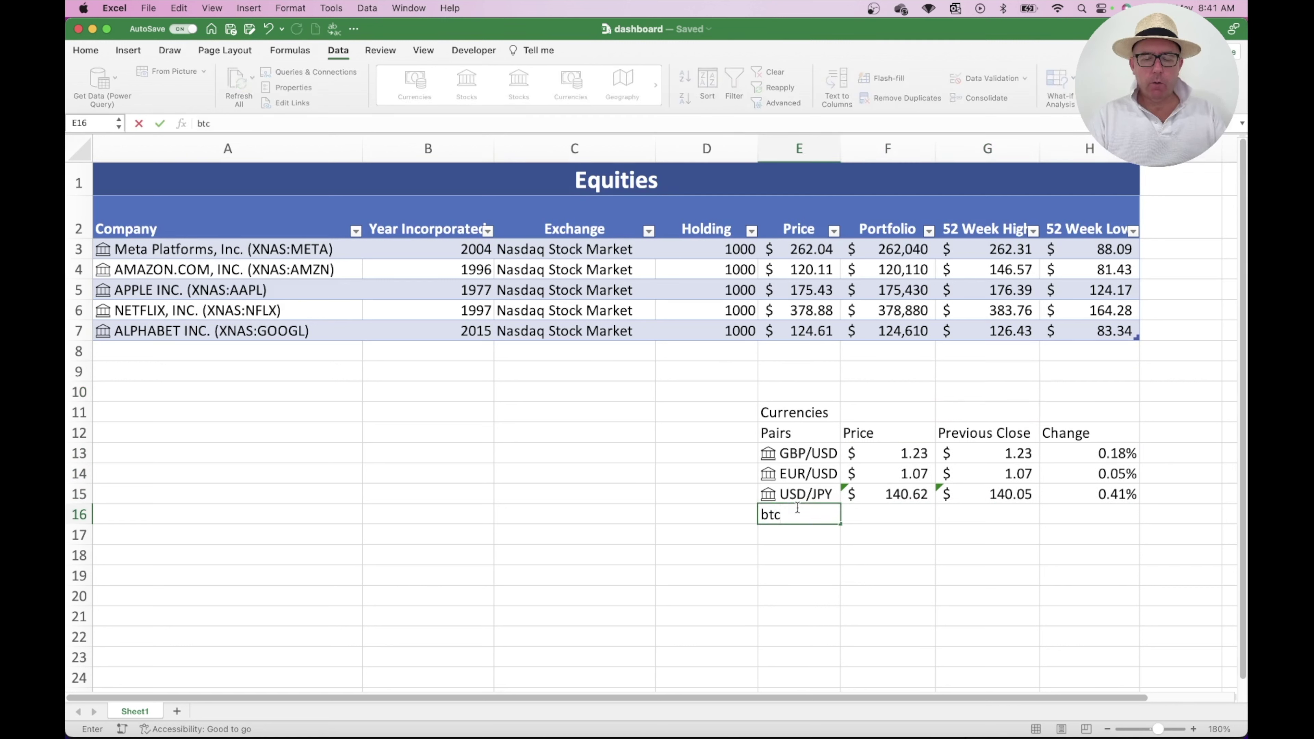
{"action": "type", "text": "/usd"}
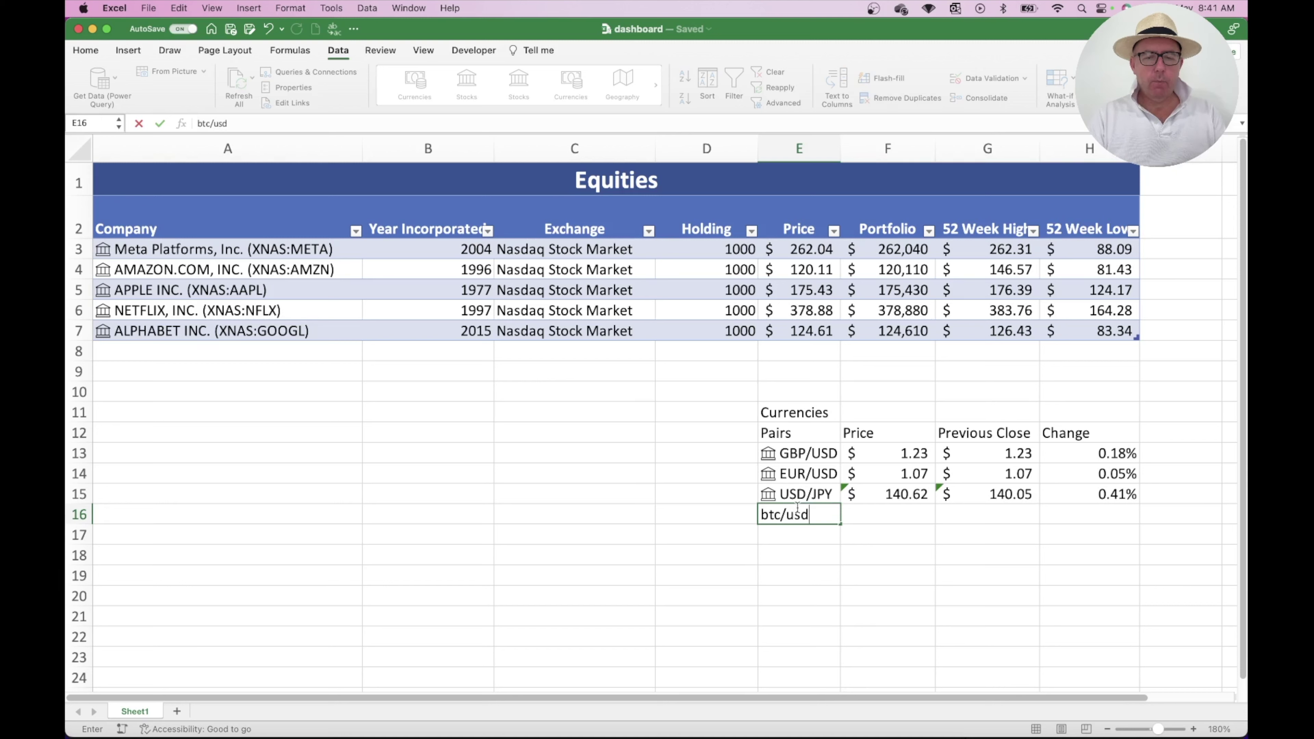
{"action": "key", "text": "Return"}
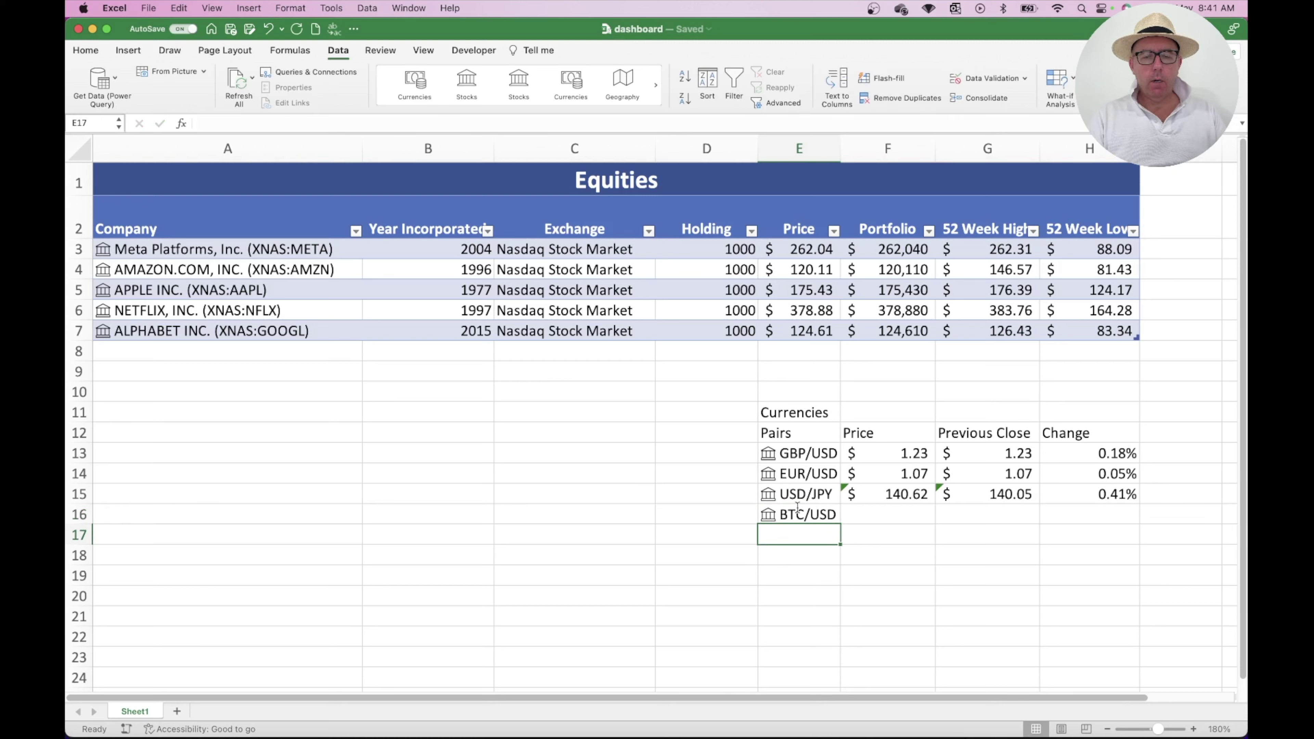
{"action": "type", "text": "e"}
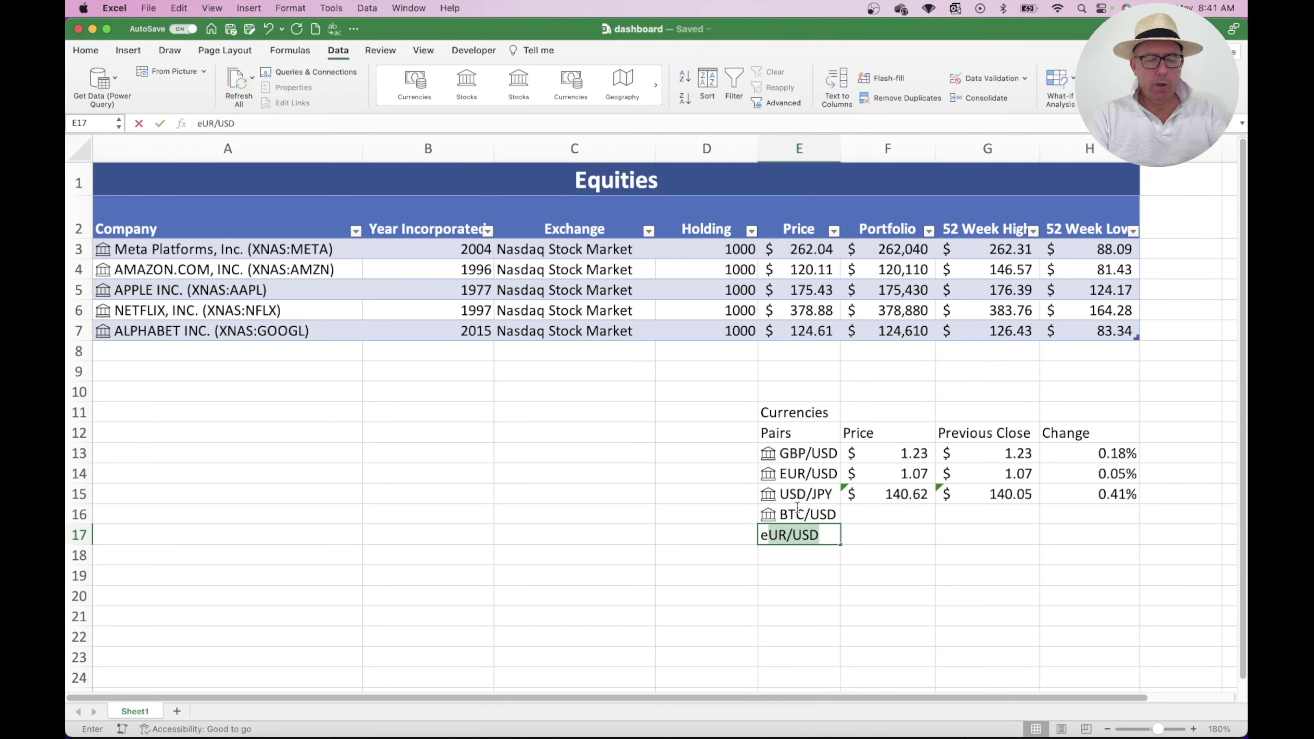
{"action": "type", "text": "th/usd"}
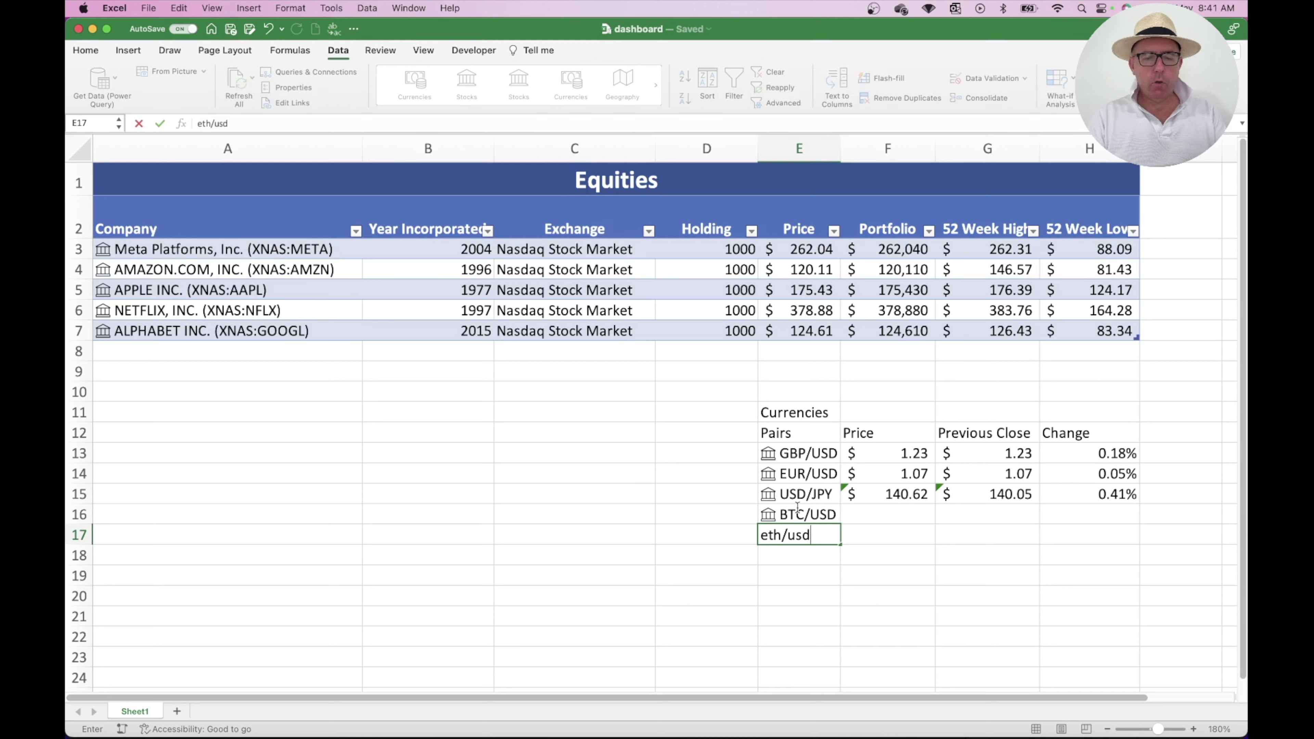
{"action": "key", "text": "Return"}
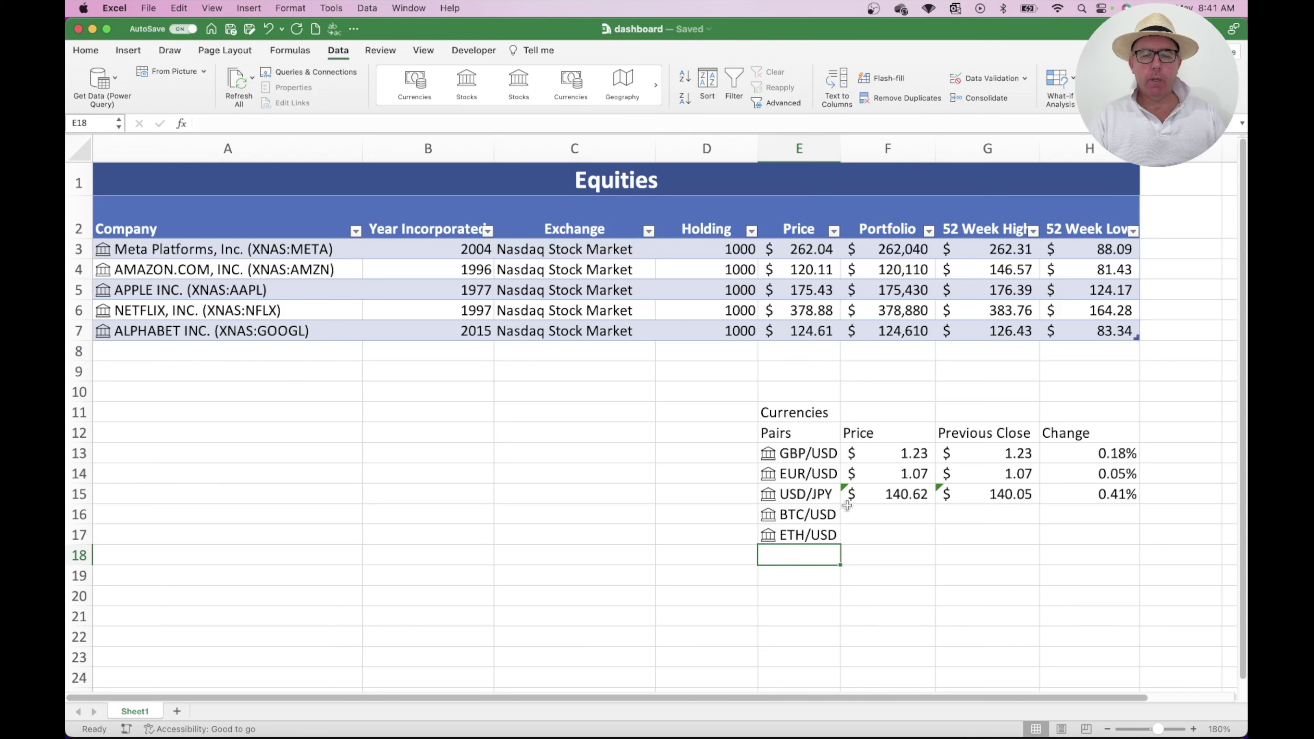
{"action": "left_click_drag", "start_coordinate": [903, 496], "coordinate": [1137, 542]}
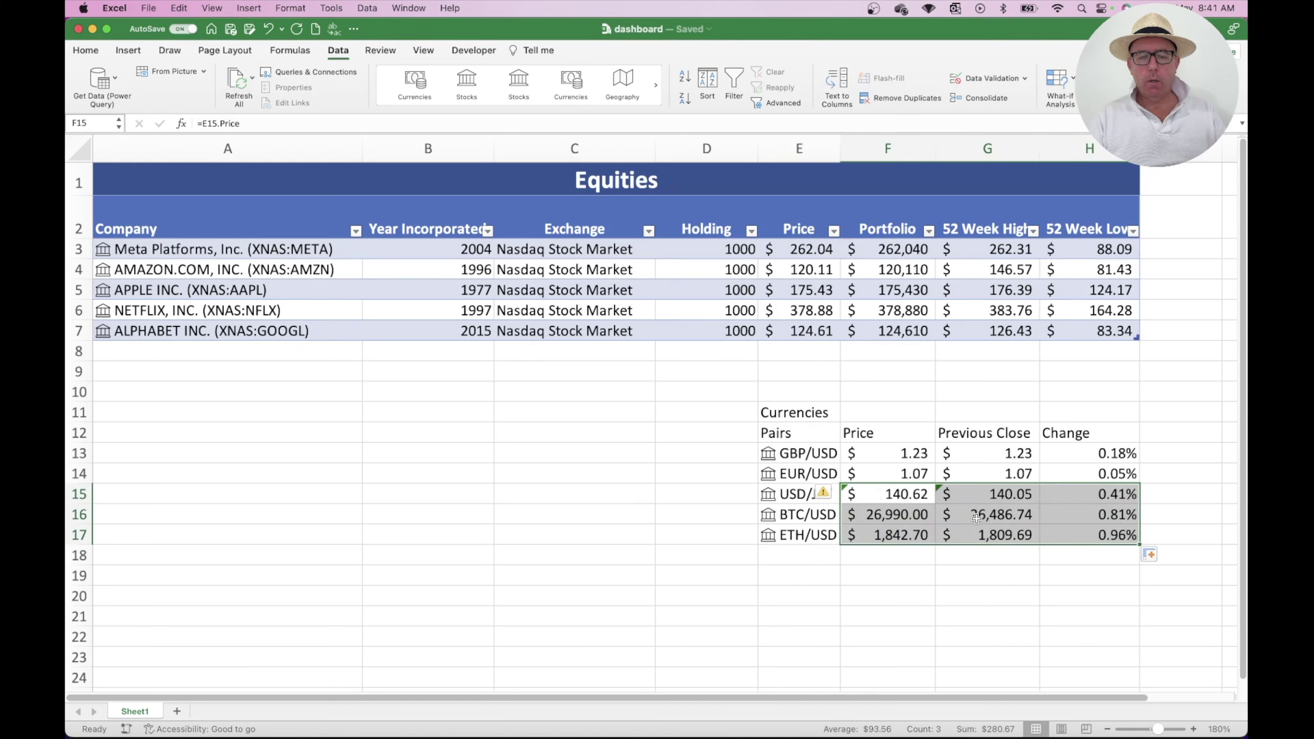
{"action": "left_click", "coordinate": [961, 517]}
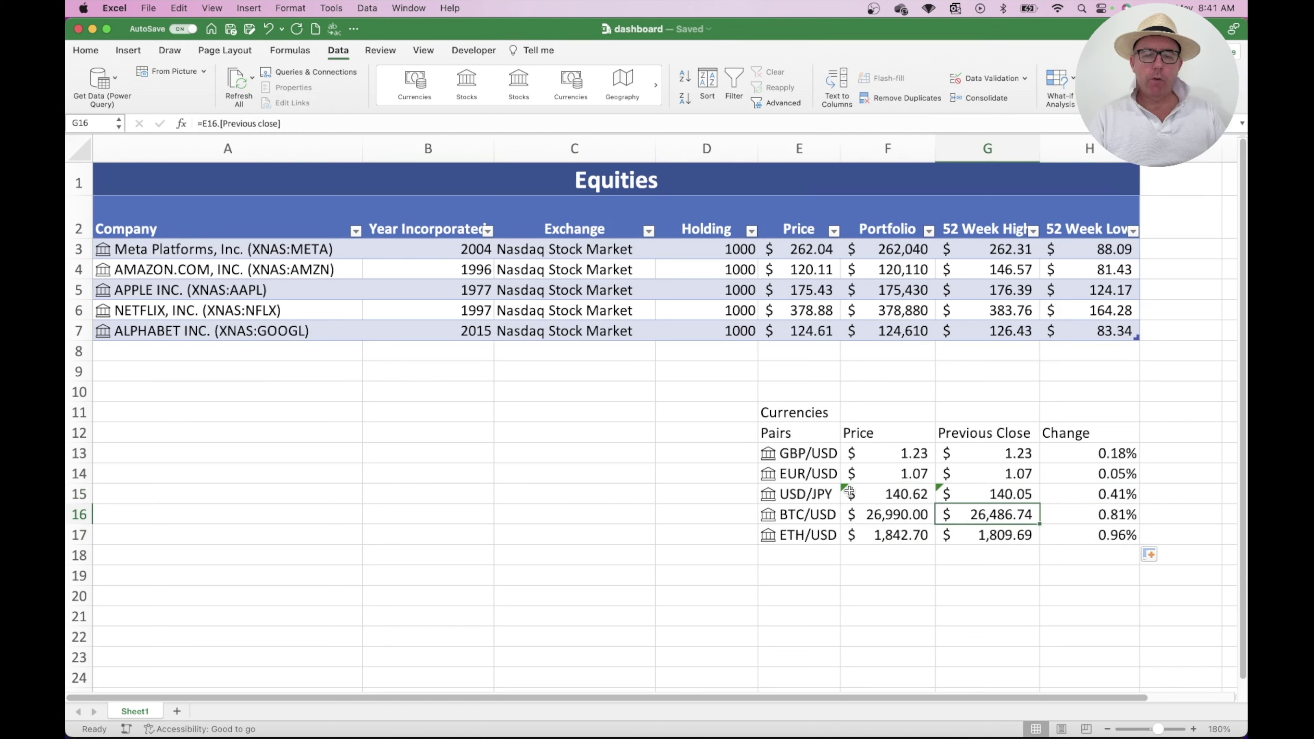
Ignore the misleading format errors on the USD/JPY price in F15 and previous close in G15.
{"action": "left_click", "coordinate": [848, 492]}
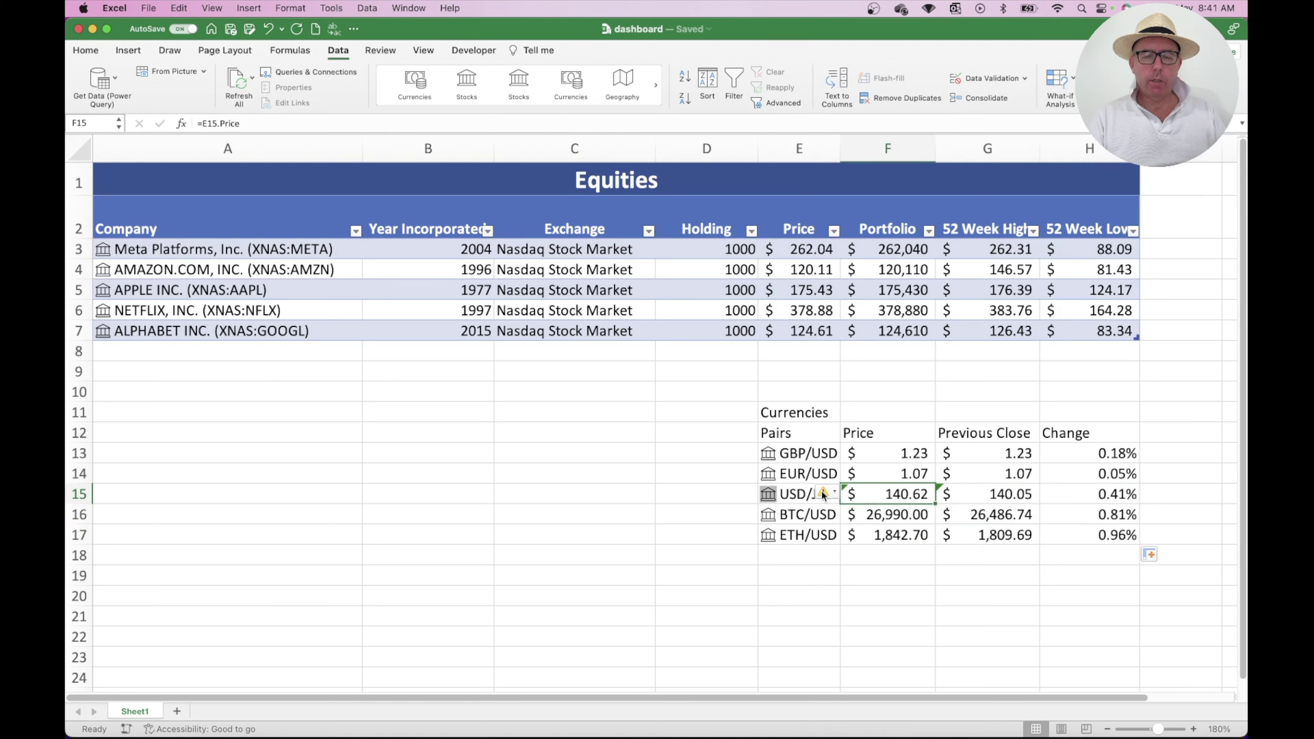
{"action": "left_click", "coordinate": [822, 495]}
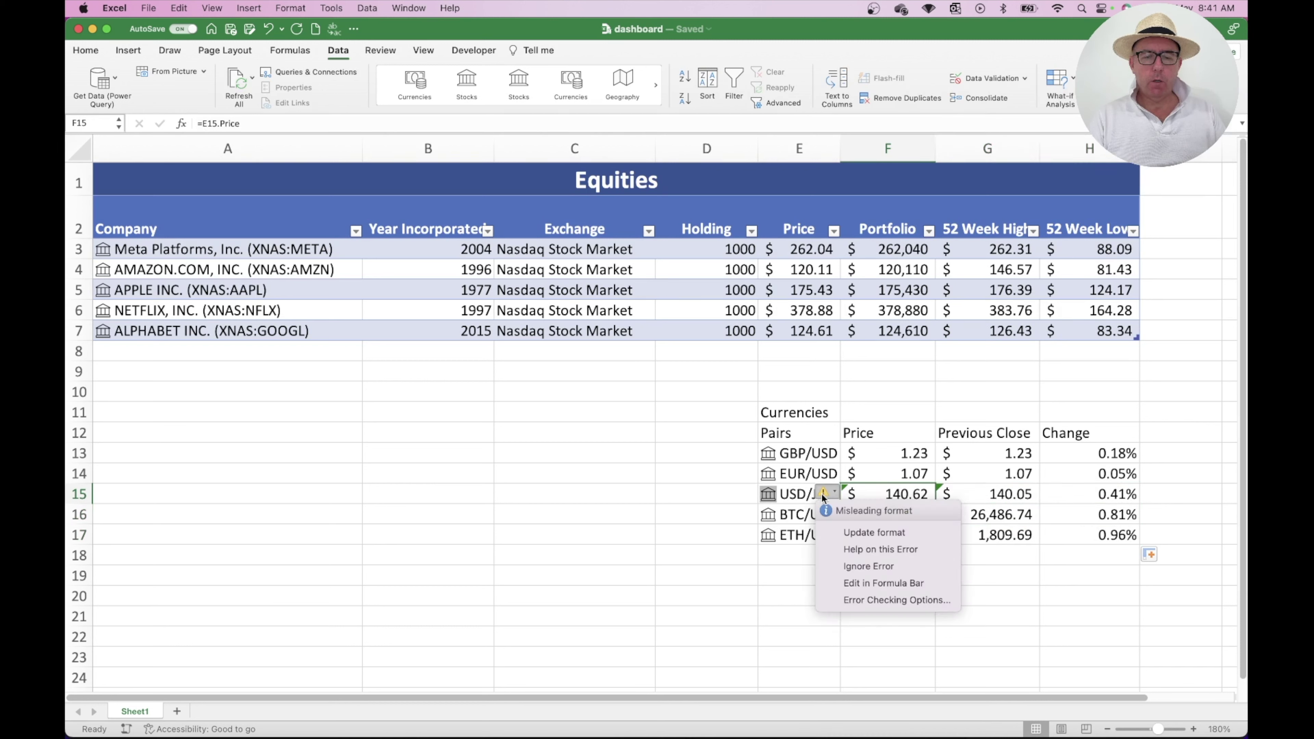
{"action": "left_click", "coordinate": [868, 566]}
{"action": "left_click", "coordinate": [966, 494]}
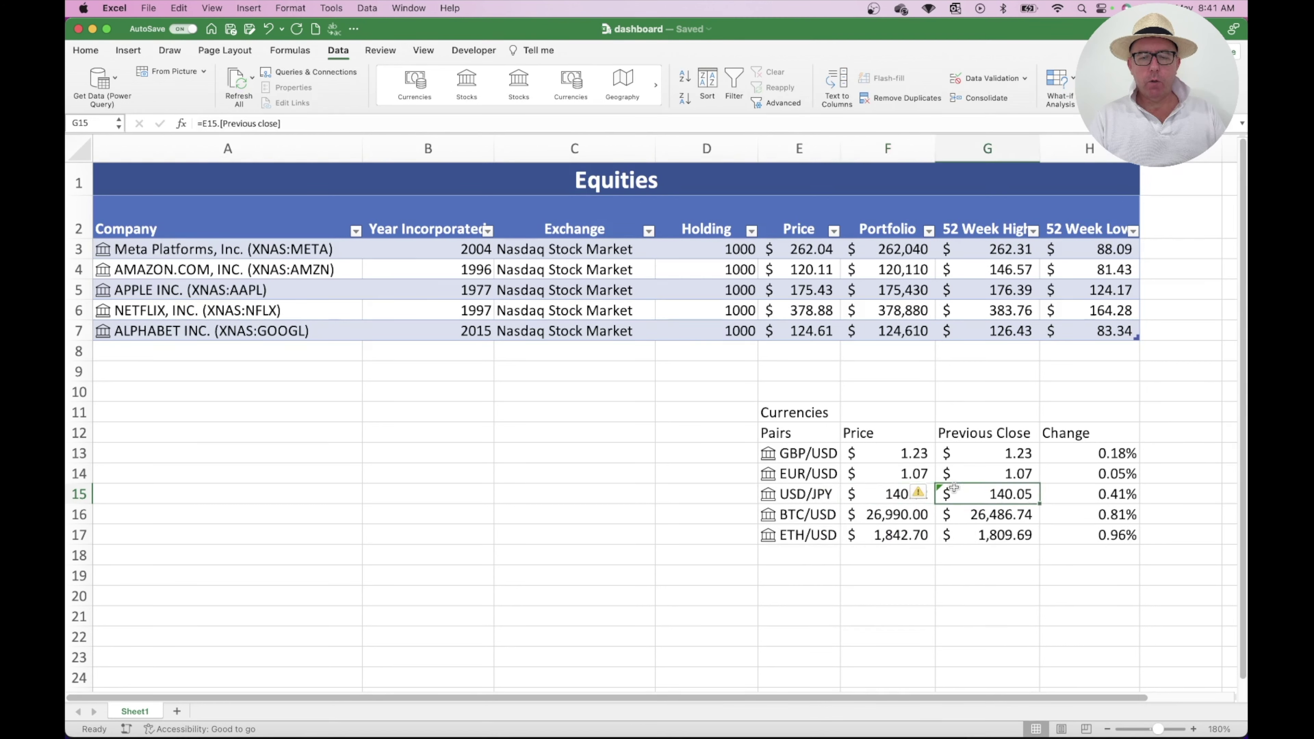
{"action": "left_click", "coordinate": [921, 493]}
{"action": "left_click", "coordinate": [926, 566]}
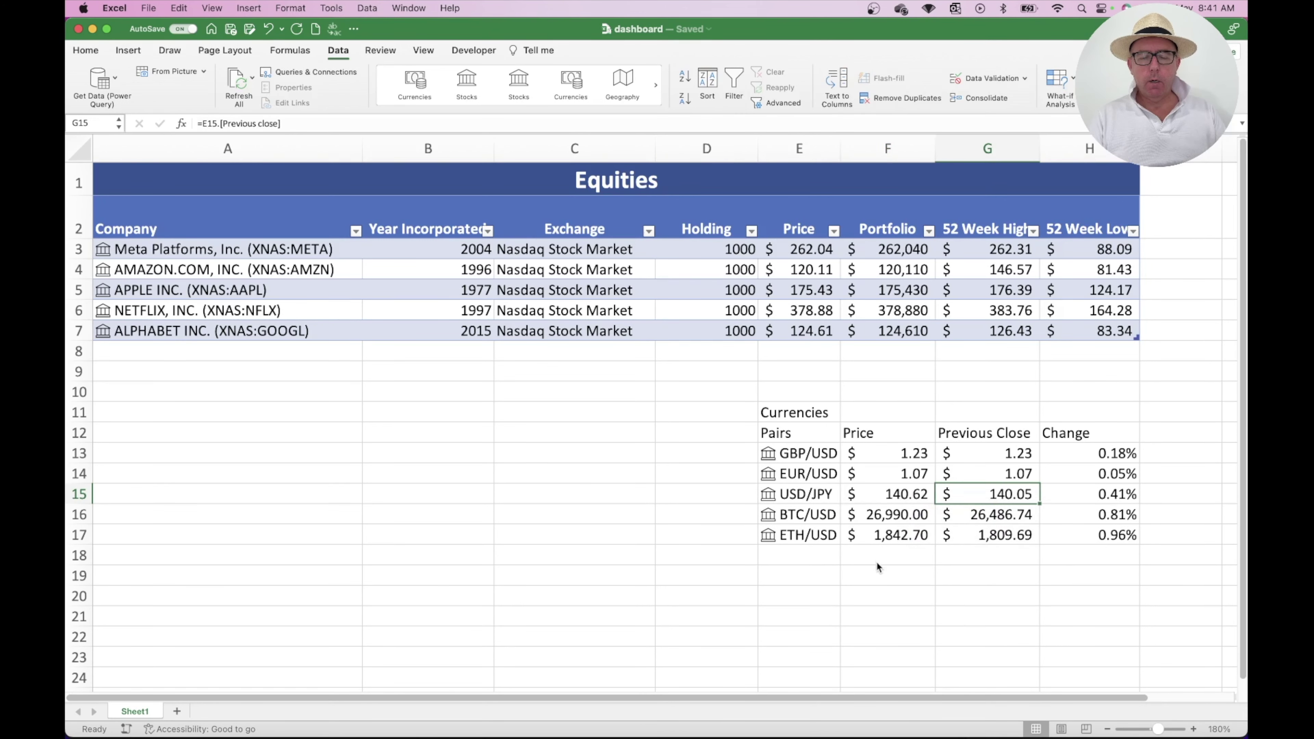
{"action": "left_click", "coordinate": [867, 548]}
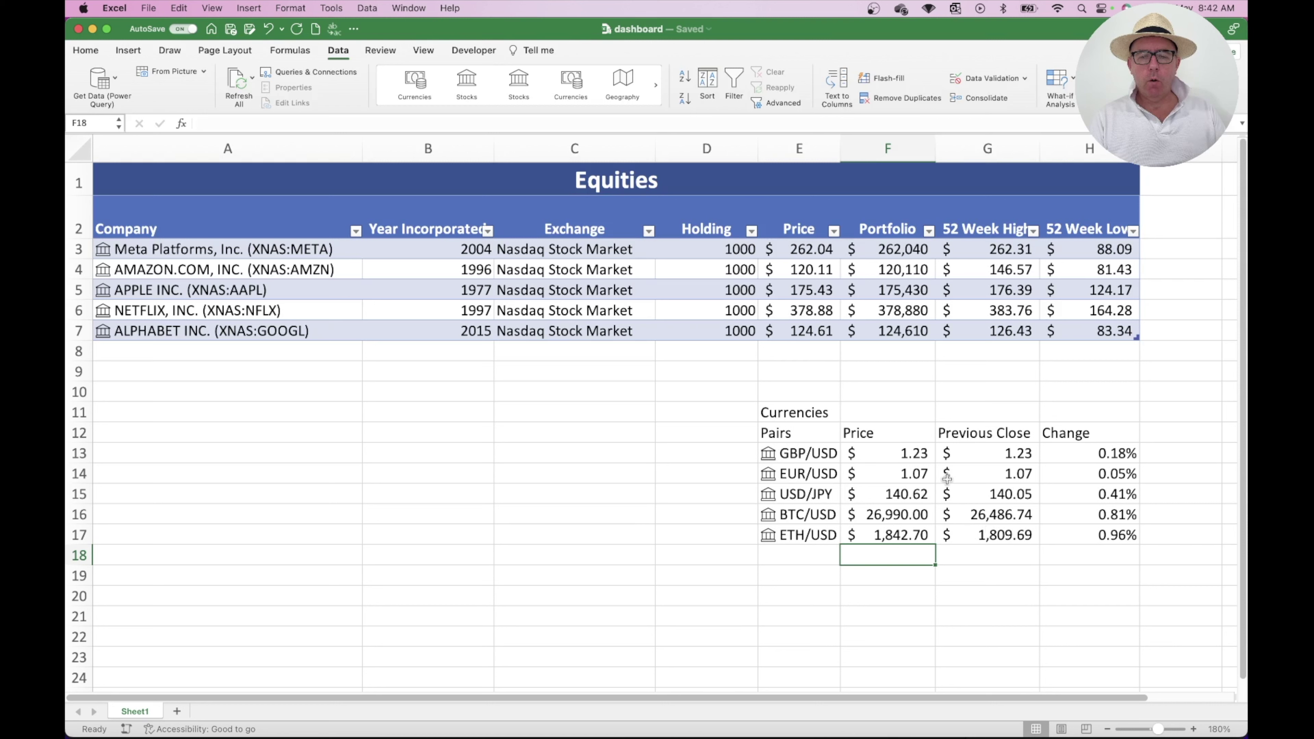
Show the GBP/USD and EUR/USD price and previous close values in F13:G14 with four decimal places.
{"action": "left_click_drag", "start_coordinate": [906, 453], "coordinate": [1002, 477]}
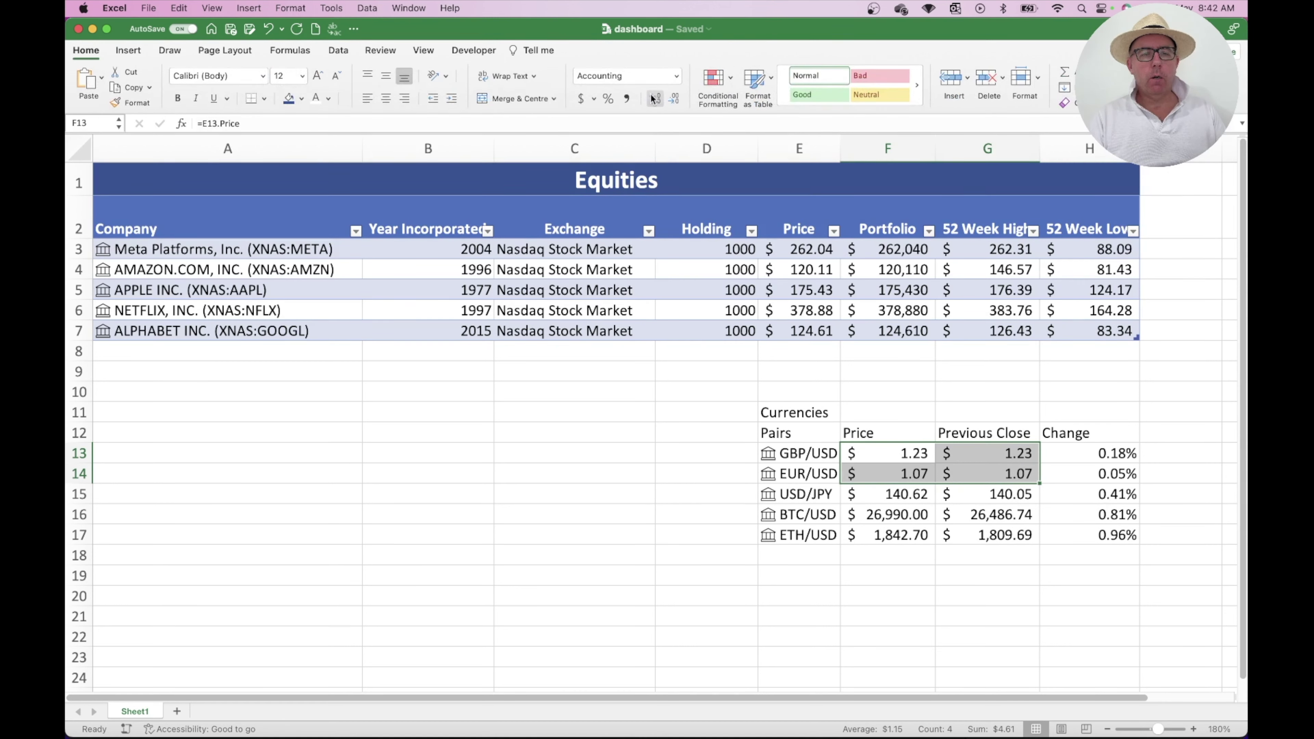
{"action": "left_click", "coordinate": [654, 98]}
{"action": "left_click", "coordinate": [654, 98]}
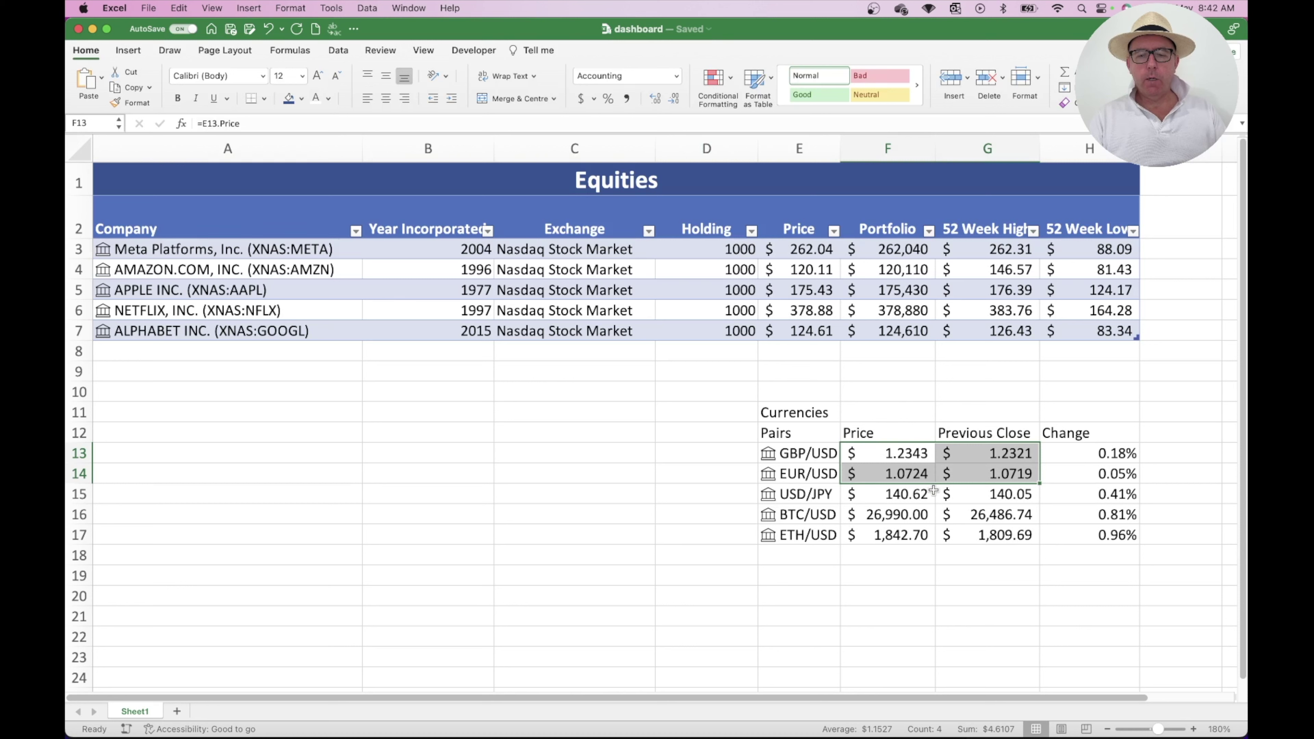
{"action": "left_click", "coordinate": [915, 494]}
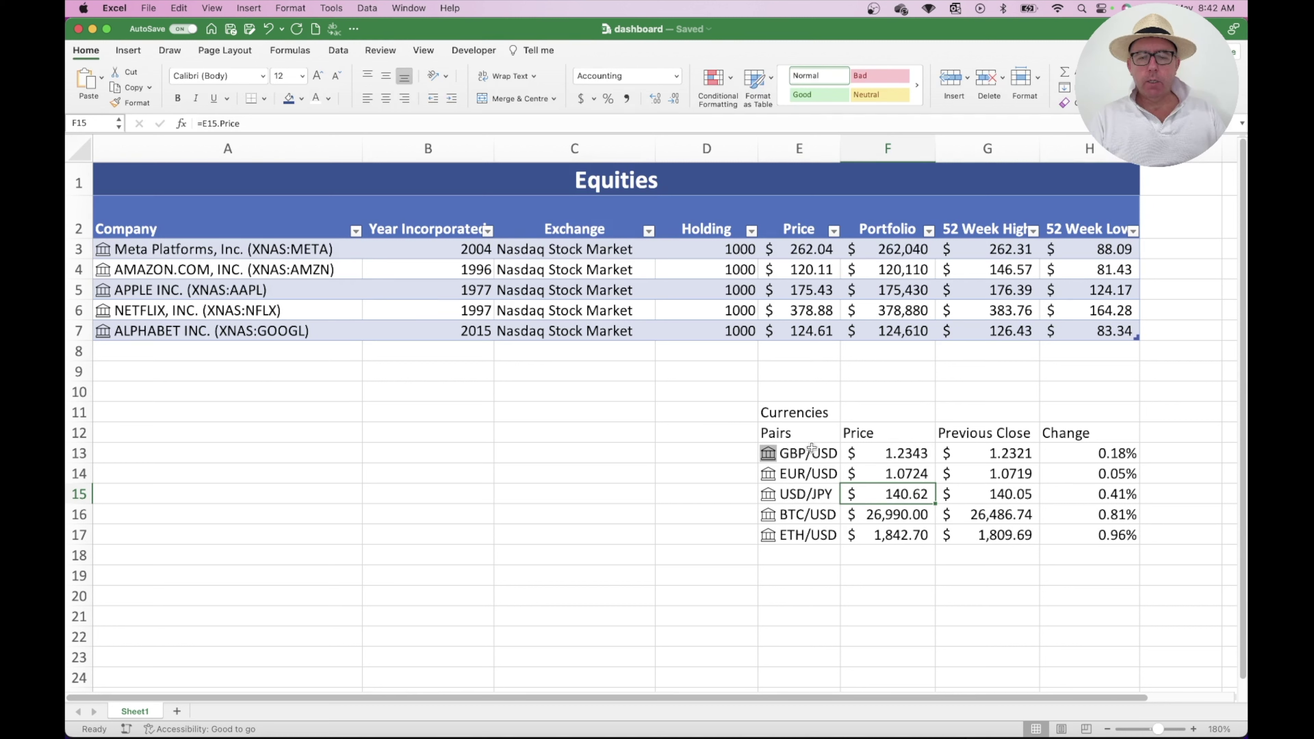
{"action": "left_click_drag", "start_coordinate": [906, 448], "coordinate": [908, 530]}
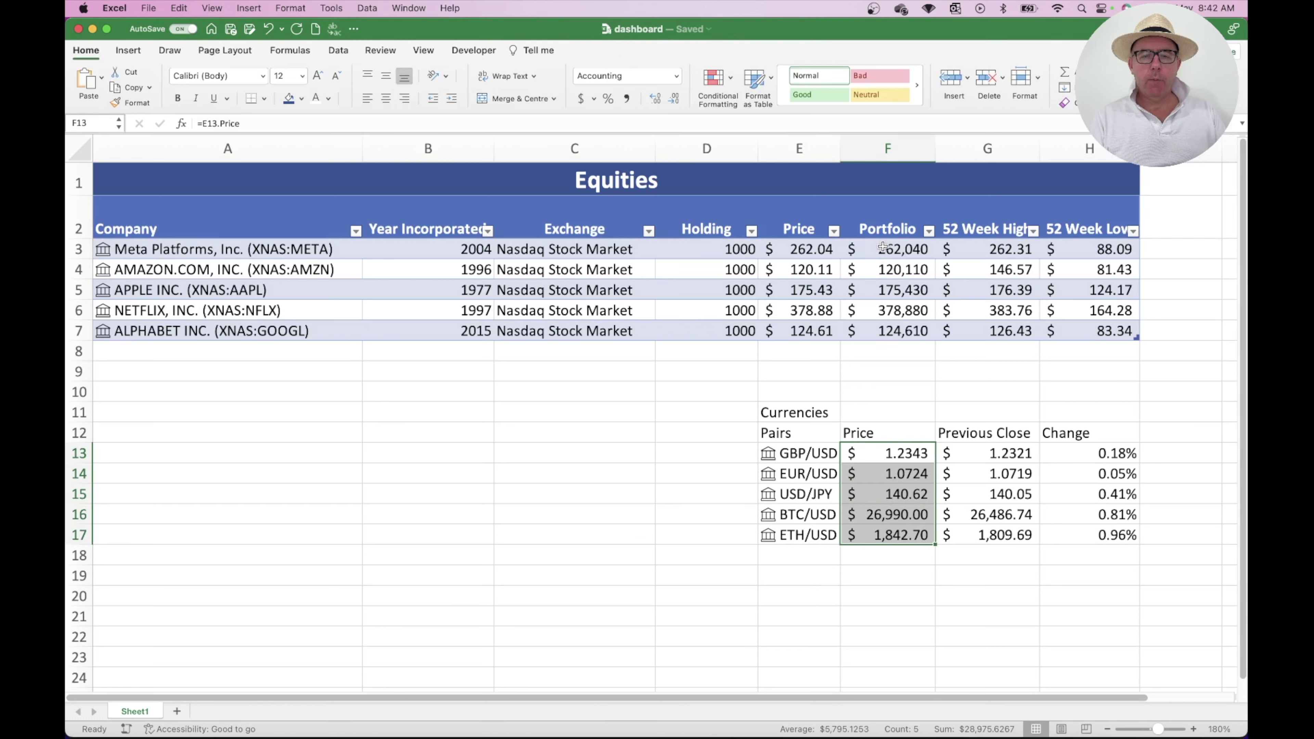
{"action": "left_click_drag", "start_coordinate": [797, 251], "coordinate": [809, 332]}
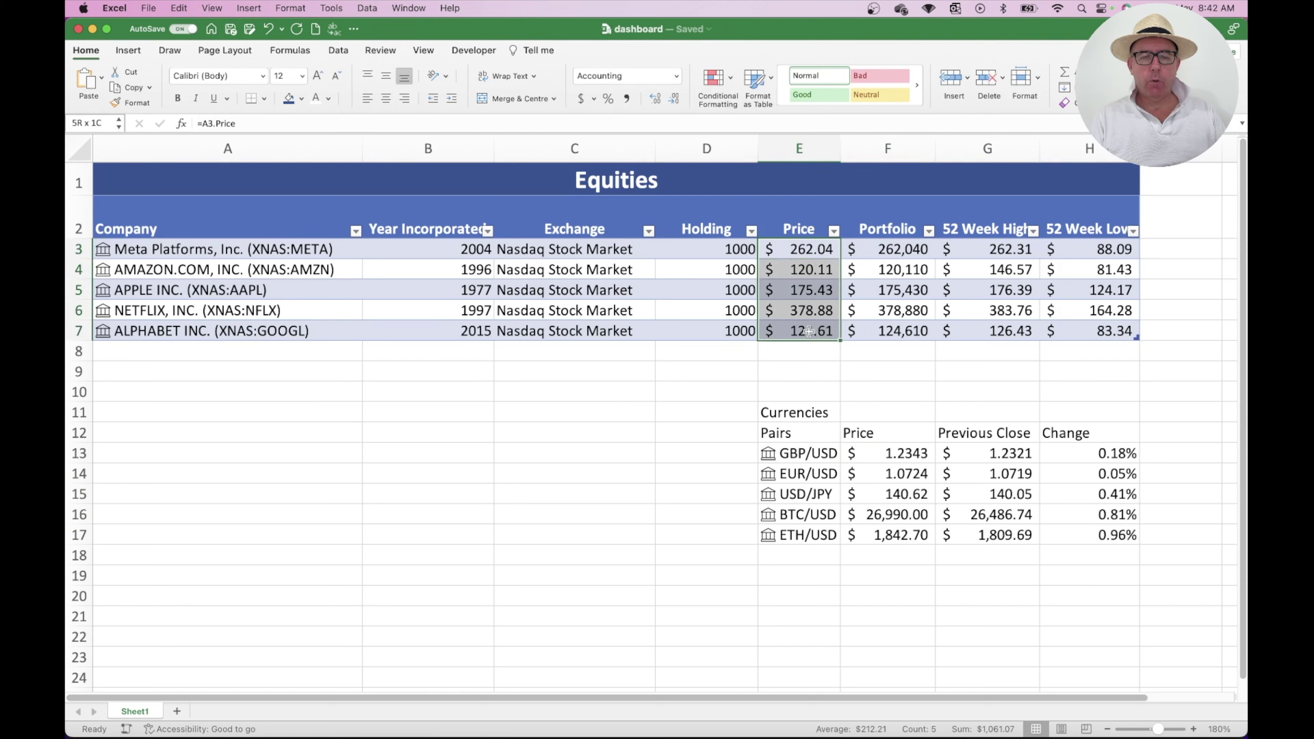
{"action": "left_click", "coordinate": [815, 451]}
{"action": "left_click", "coordinate": [808, 434]}
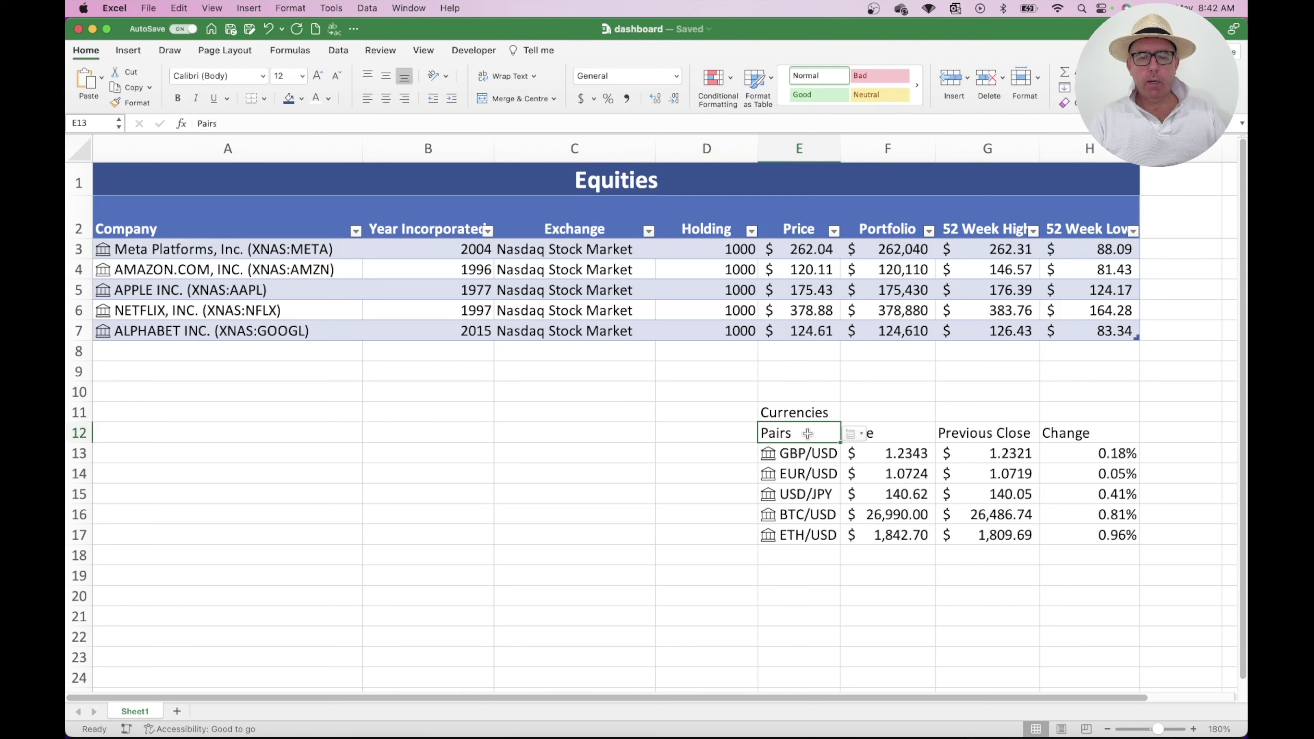
Format the Currencies title as bold 20-point white text on dark blue fill, merged and centred across E11:H11.
{"action": "left_click_drag", "start_coordinate": [803, 410], "coordinate": [1058, 408]}
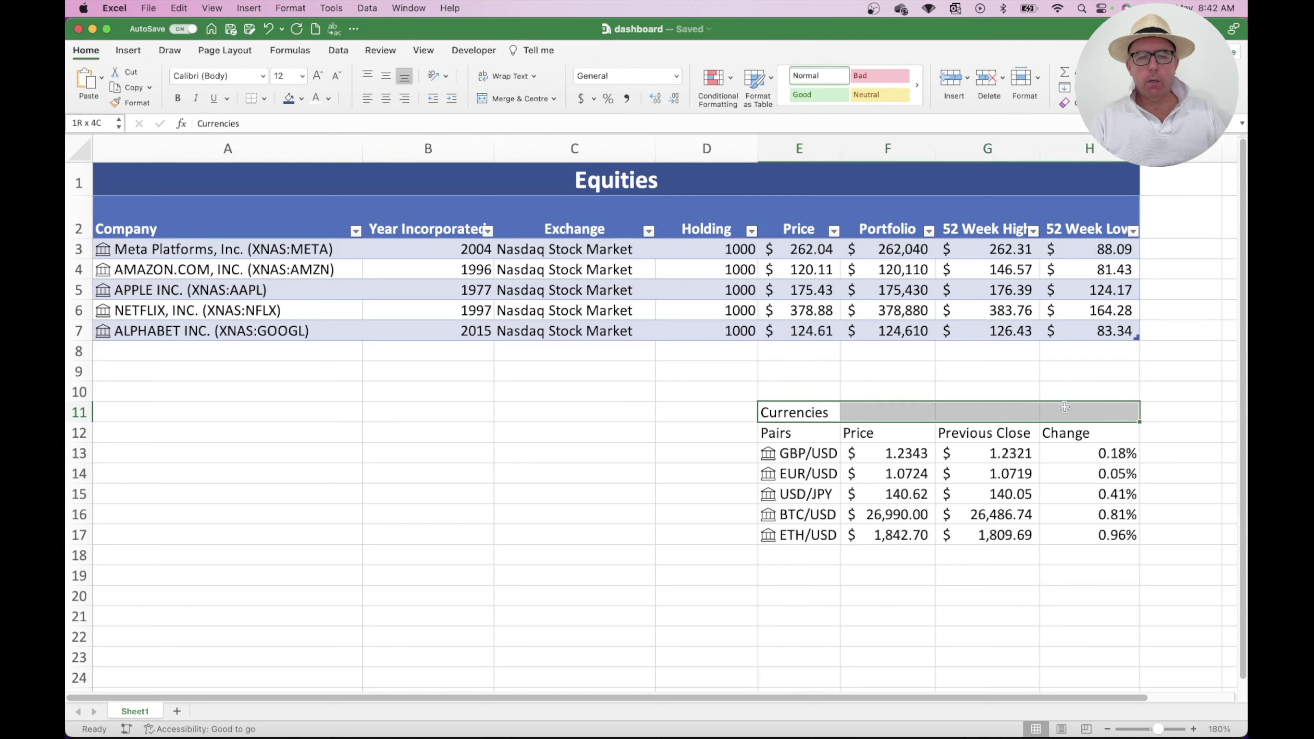
{"action": "left_click", "coordinate": [302, 75]}
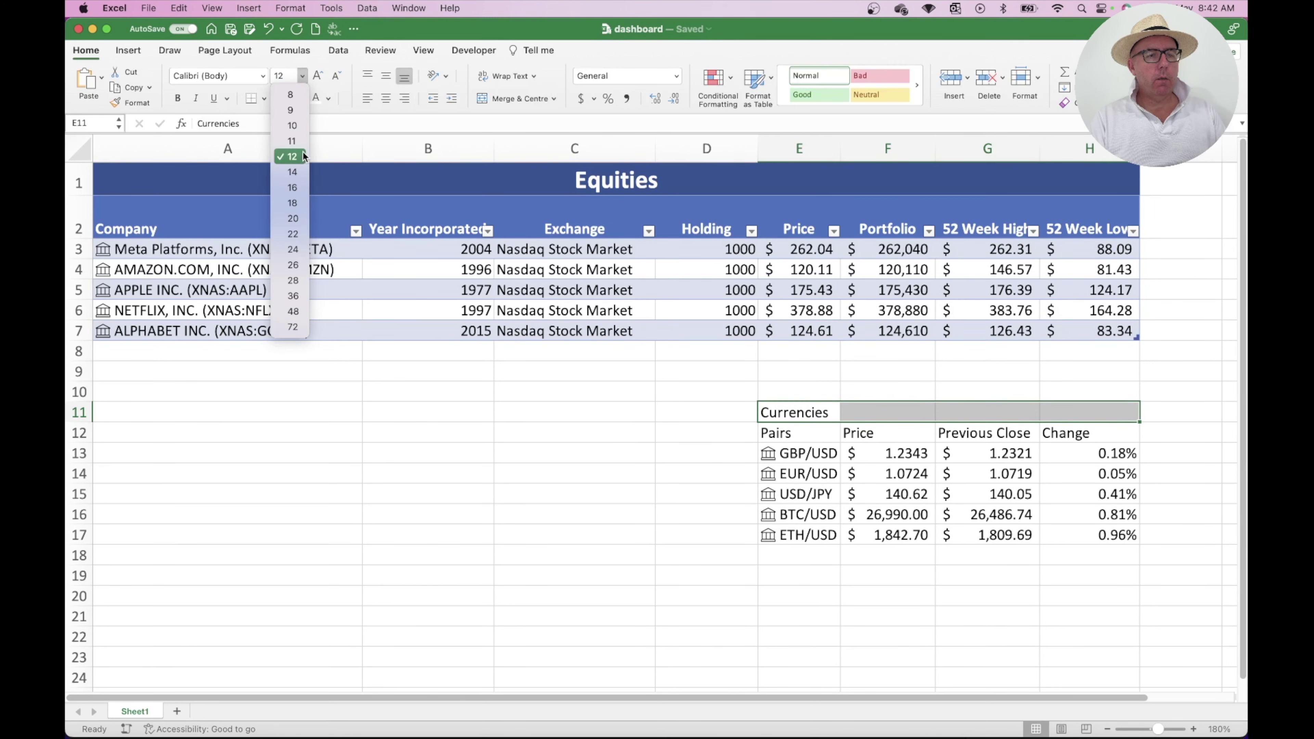
{"action": "left_click", "coordinate": [300, 218]}
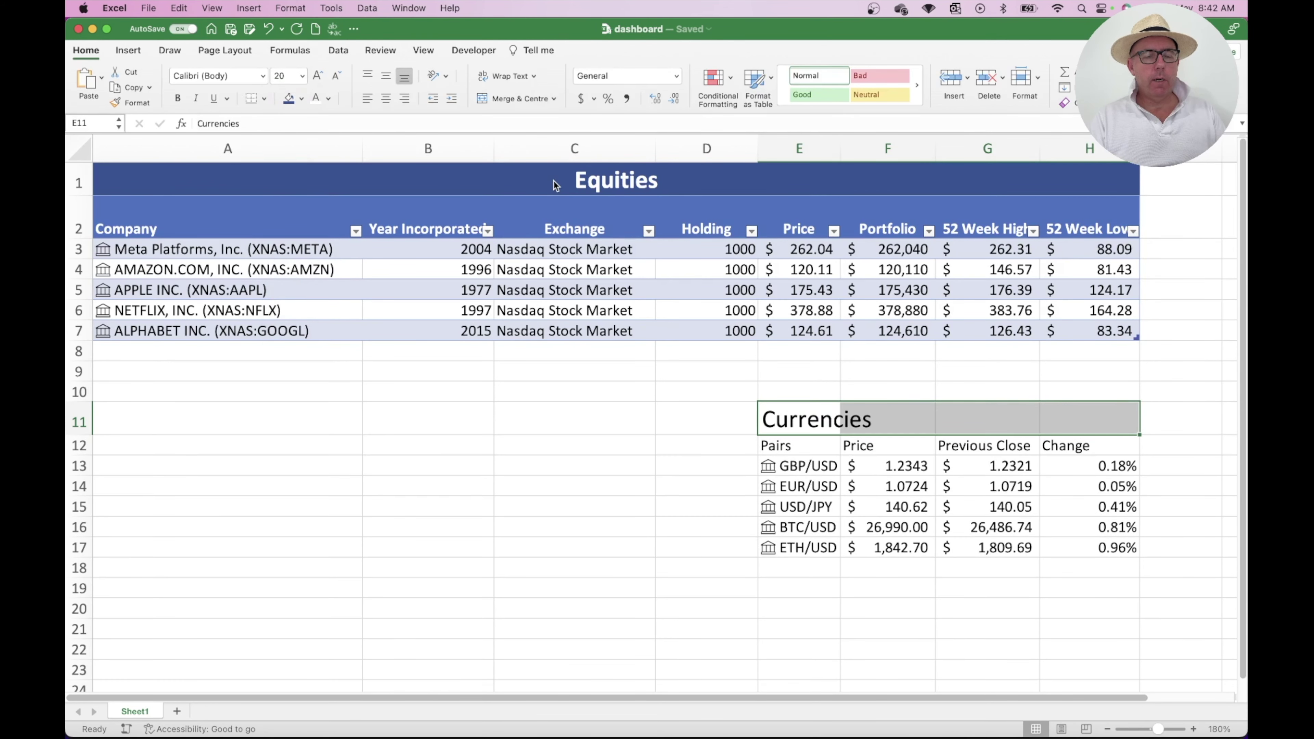
{"action": "key", "text": "super+b"}
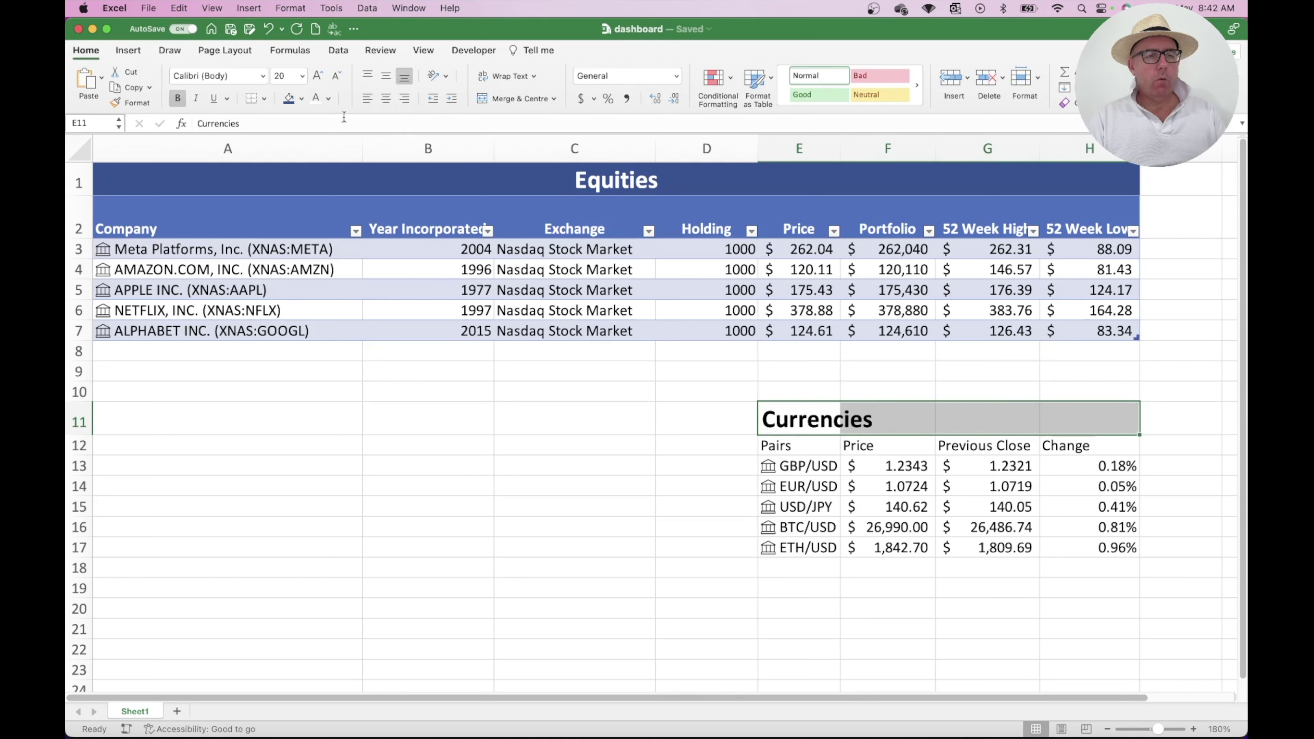
{"action": "left_click", "coordinate": [288, 98]}
{"action": "left_click", "coordinate": [314, 98]}
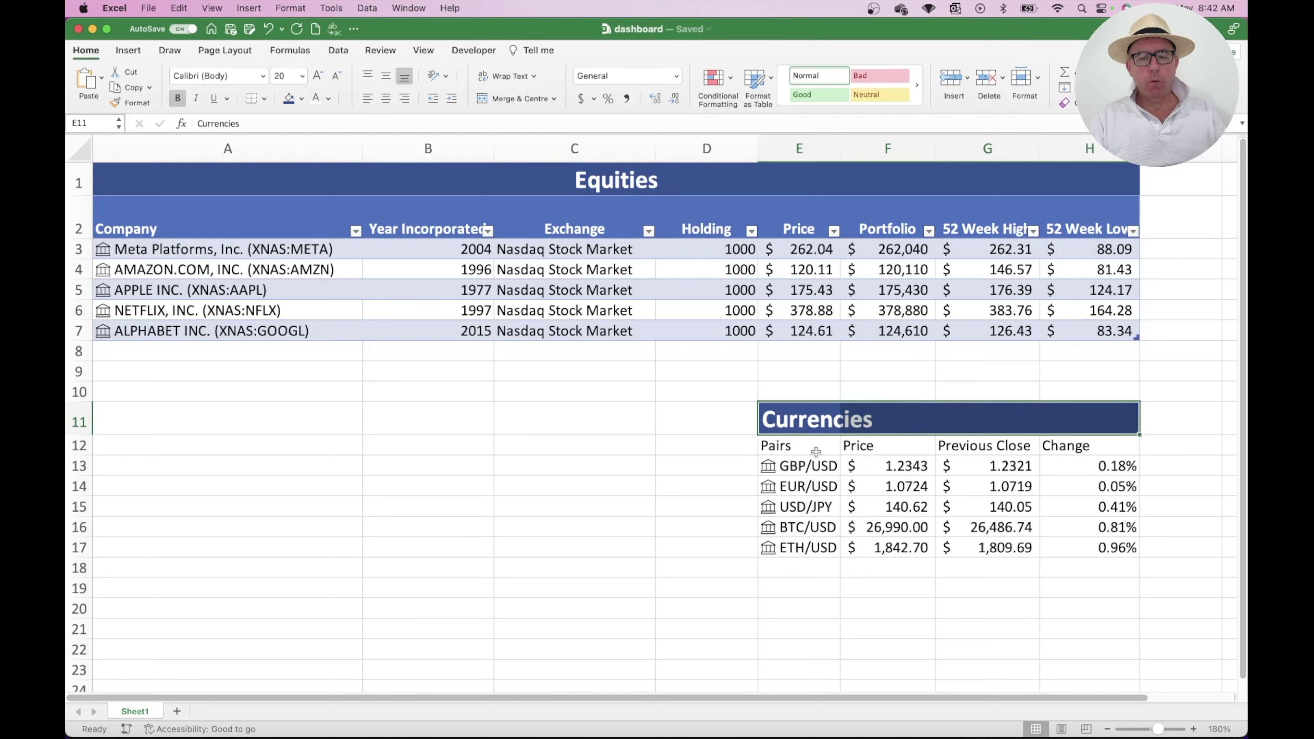
{"action": "left_click", "coordinate": [520, 97]}
Convert the currency pairs data in E12:H17 into a table with headers.
{"action": "left_click_drag", "start_coordinate": [782, 448], "coordinate": [1085, 541]}
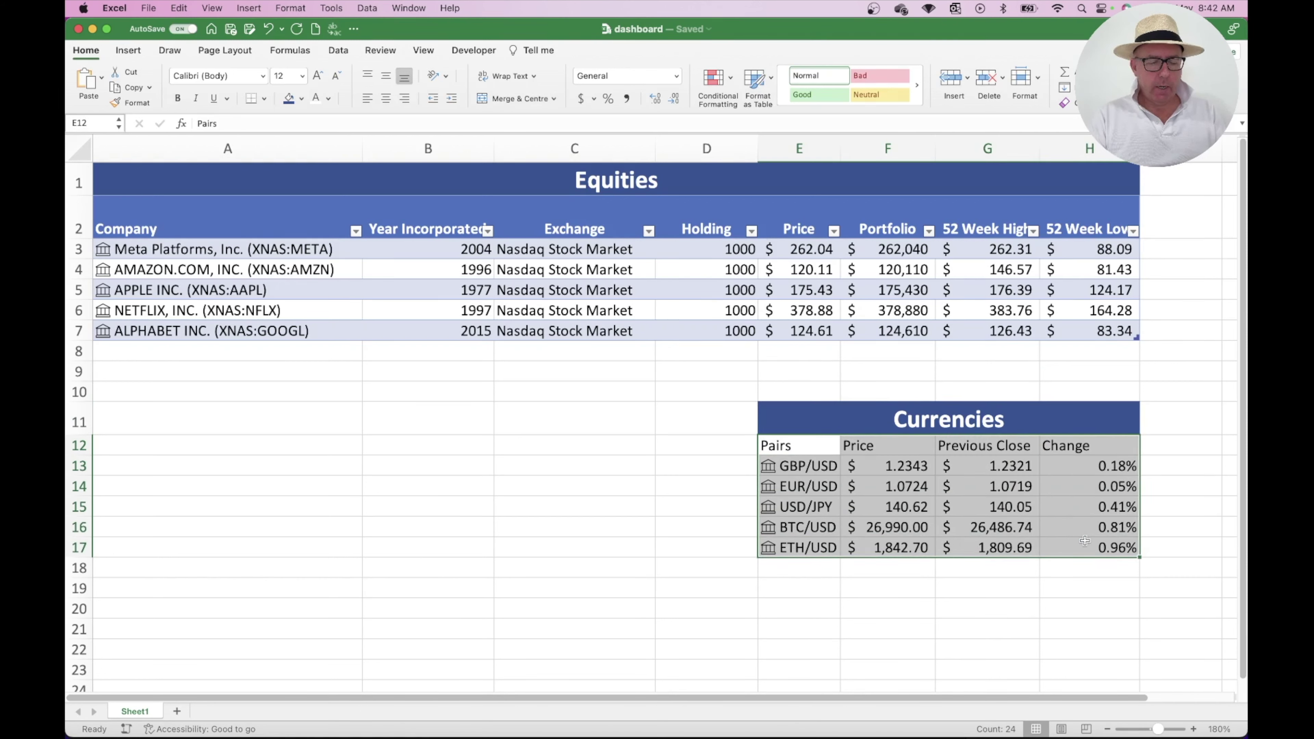
{"action": "key", "text": "super+t"}
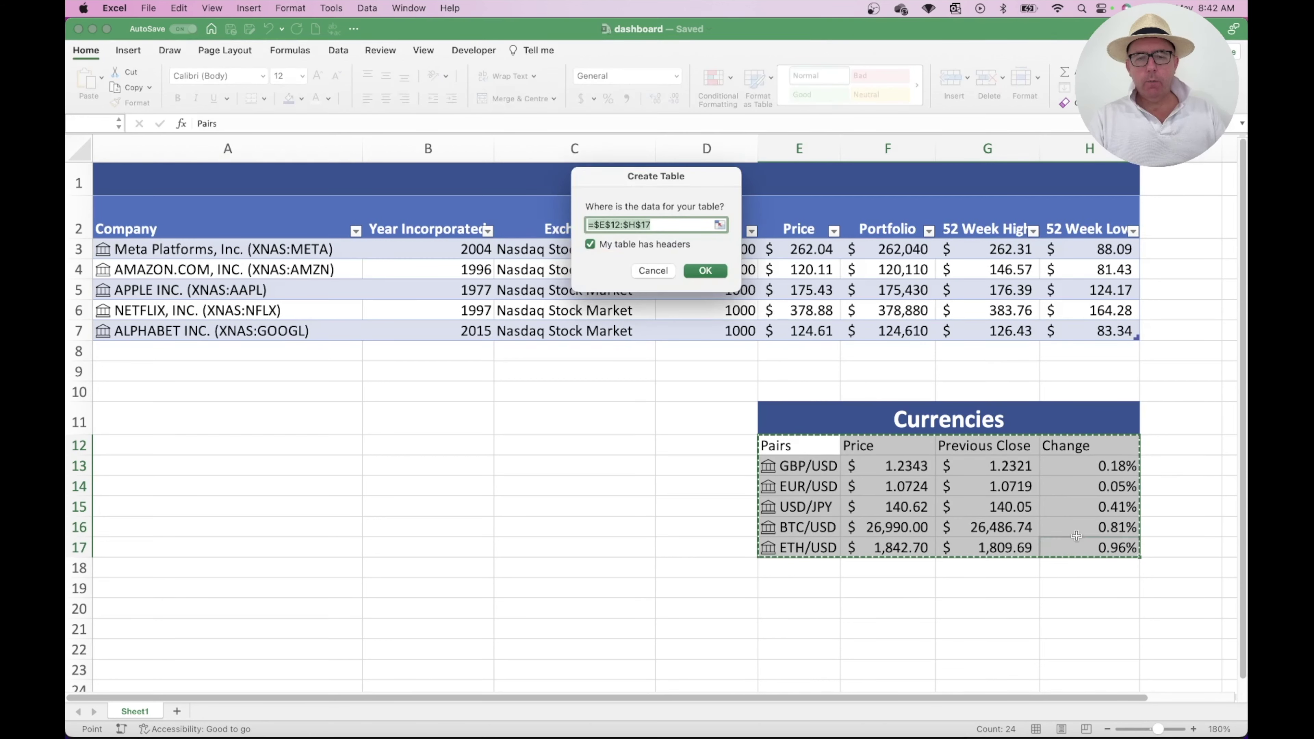
{"action": "left_click", "coordinate": [715, 273]}
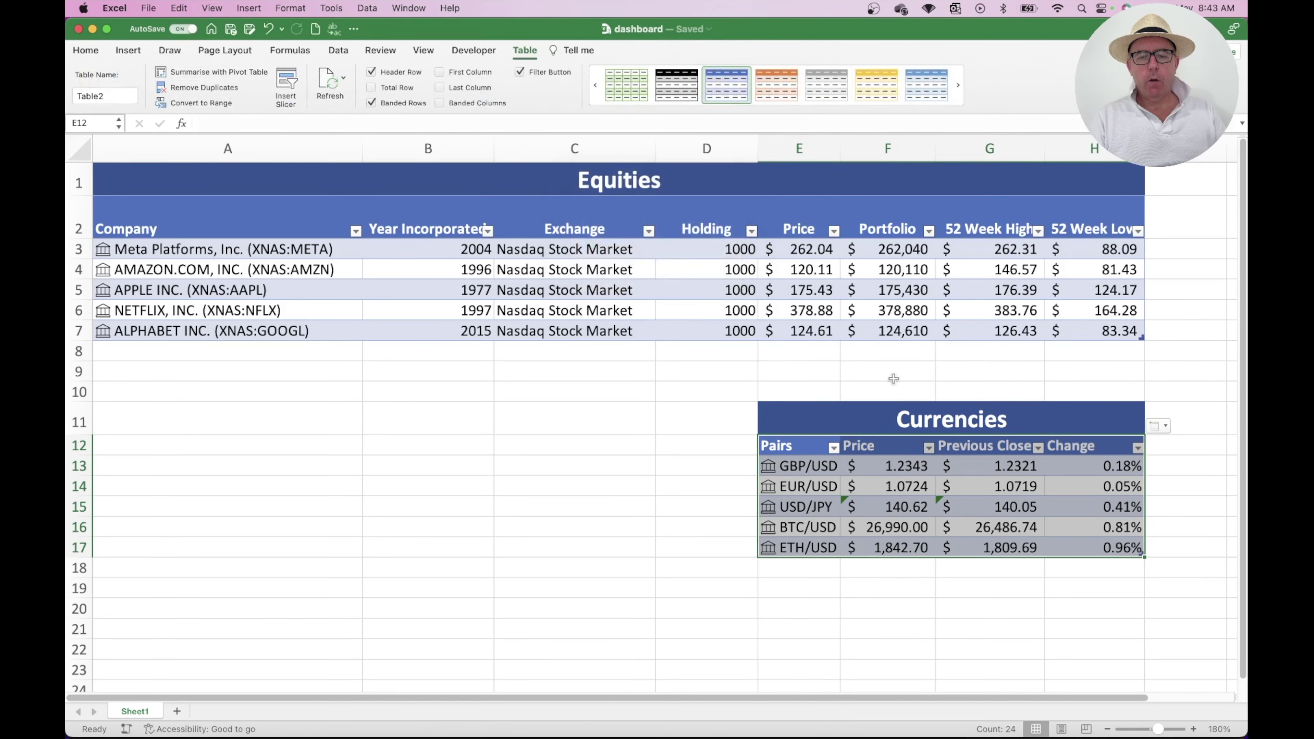
{"action": "left_click", "coordinate": [883, 370]}
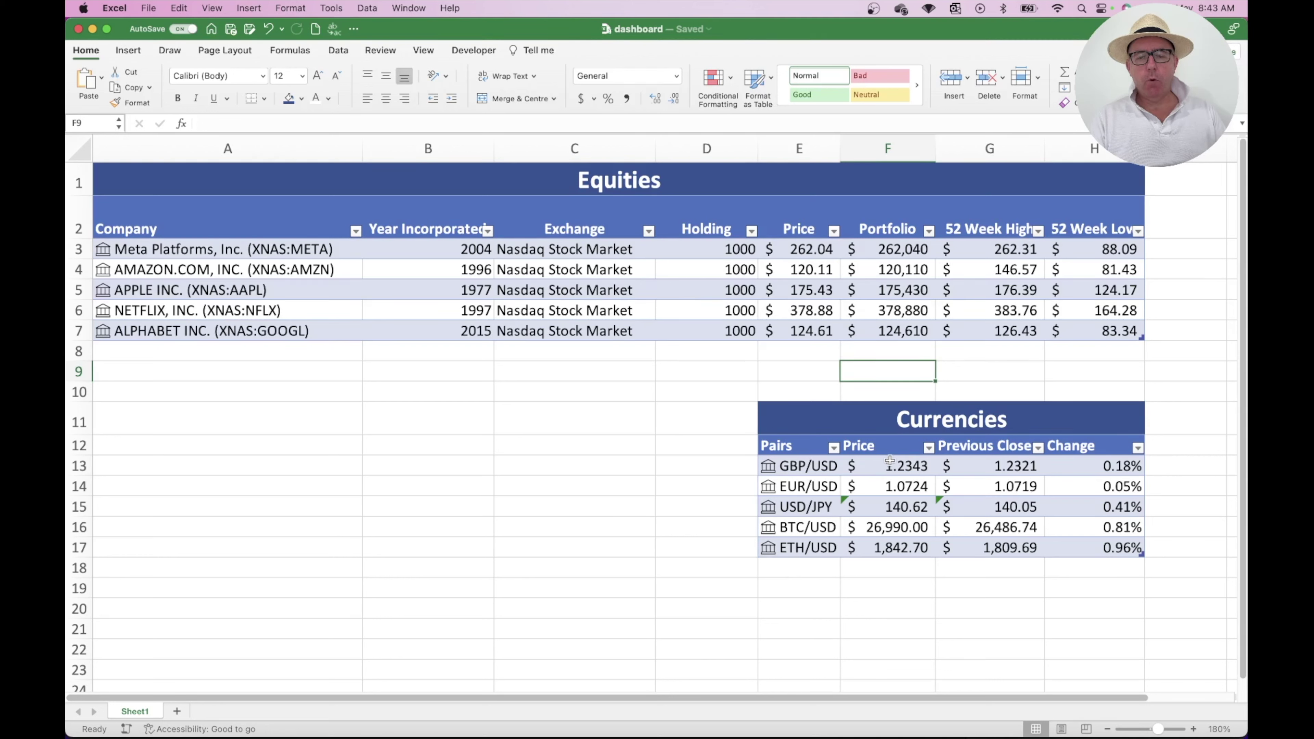
Ignore the error flags on the USD/JPY previous close in G15 and price in F15.
{"action": "left_click", "coordinate": [939, 504]}
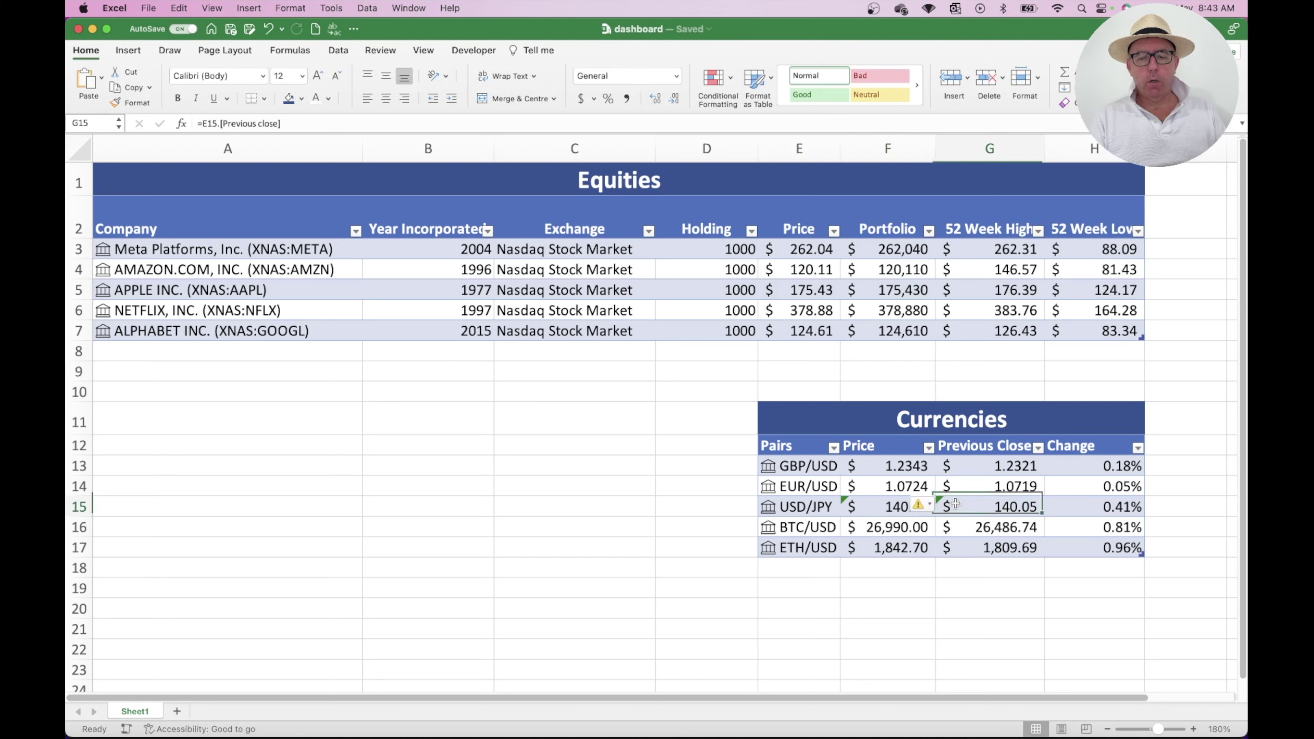
{"action": "left_click", "coordinate": [921, 504]}
{"action": "left_click", "coordinate": [940, 572]}
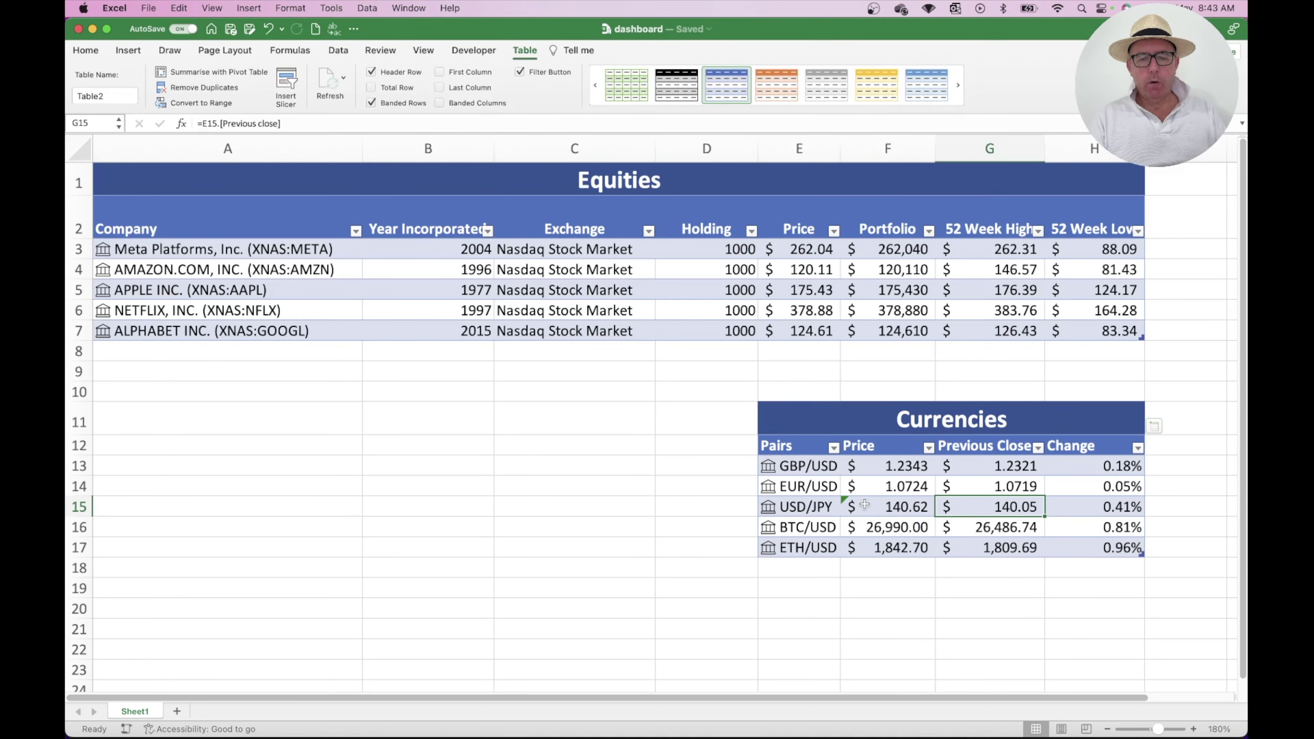
{"action": "left_click", "coordinate": [865, 505]}
{"action": "left_click", "coordinate": [828, 507]}
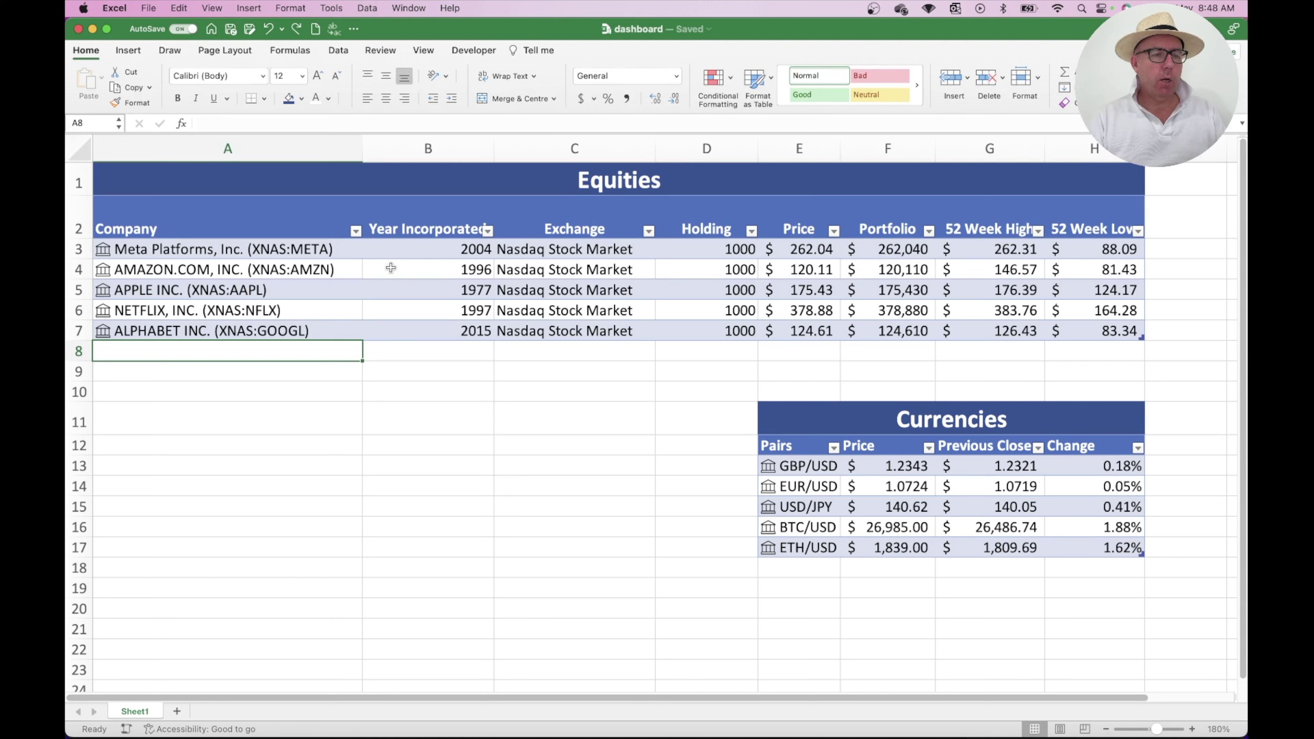
Insert a blank column before the Company column.
{"action": "left_click", "coordinate": [175, 150]}
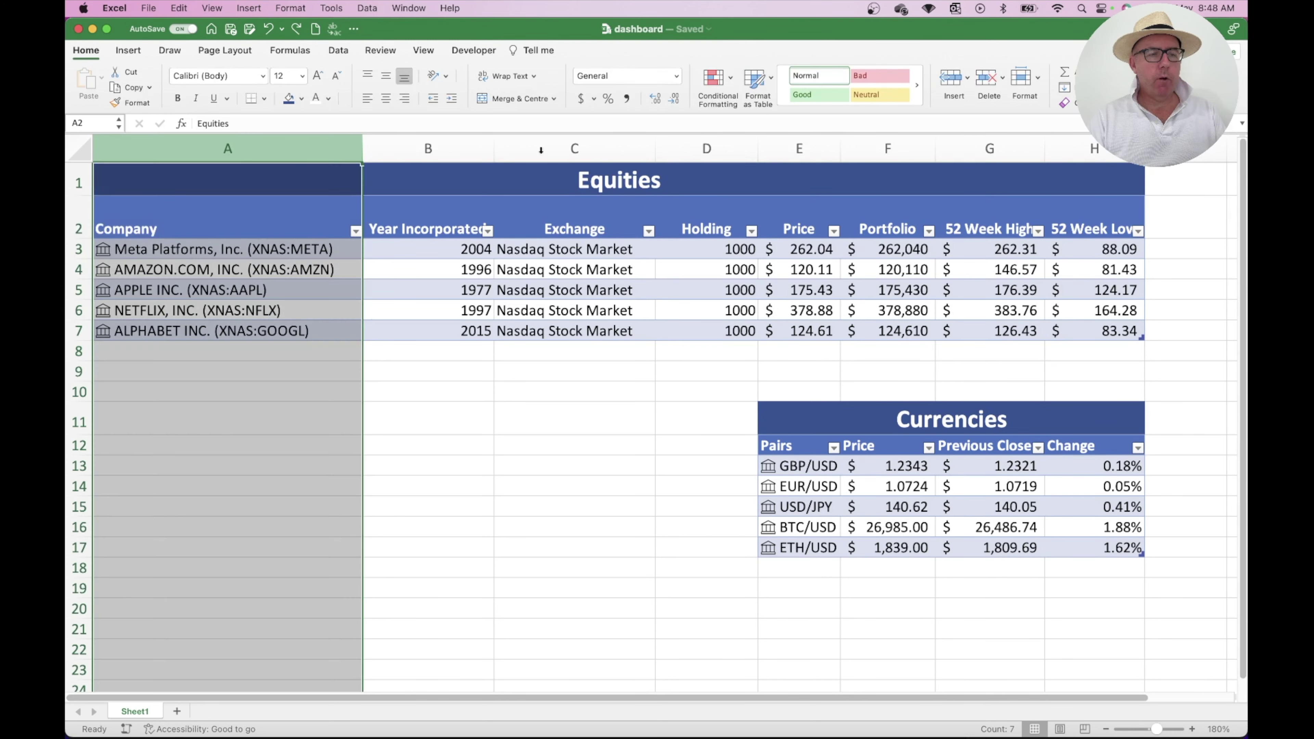
{"action": "left_click", "coordinate": [952, 78]}
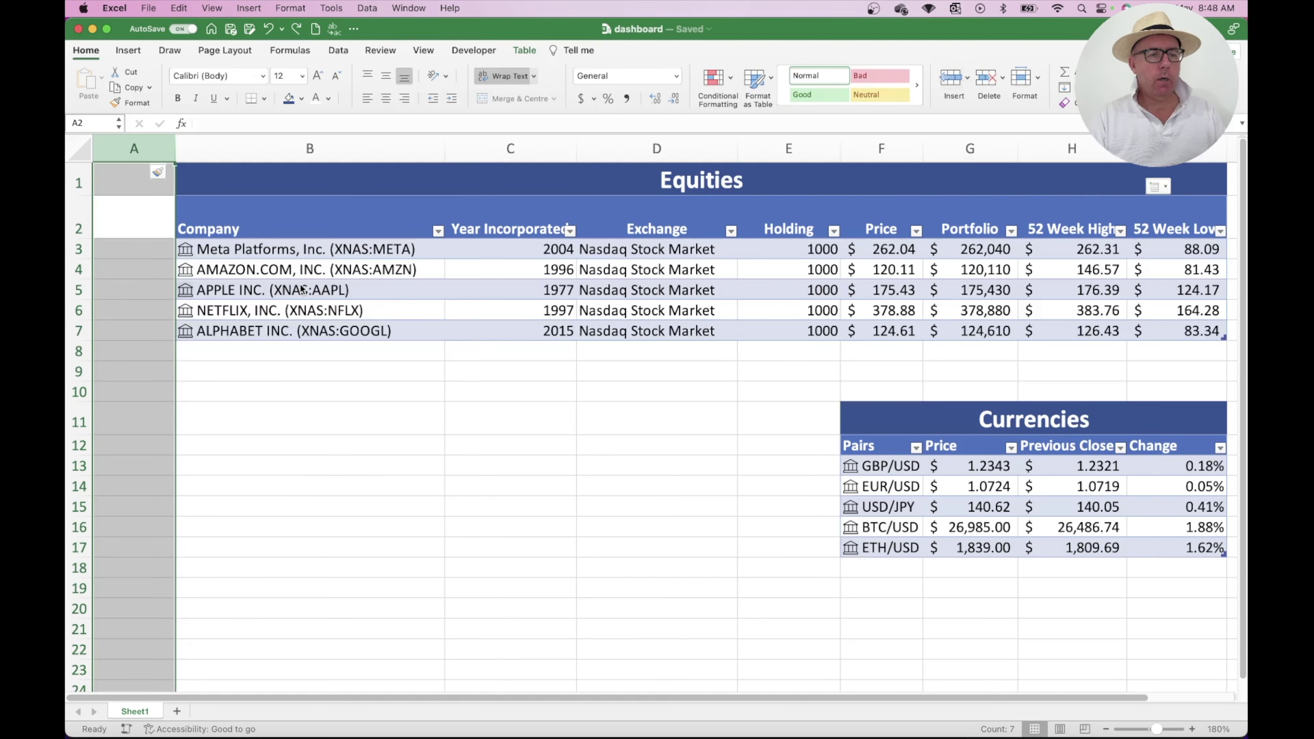
Enter the ticker labels META, AMZN, AAPLE, NFLX and GOOGL in A3:A7 beside the matching companies.
{"action": "left_click", "coordinate": [140, 251]}
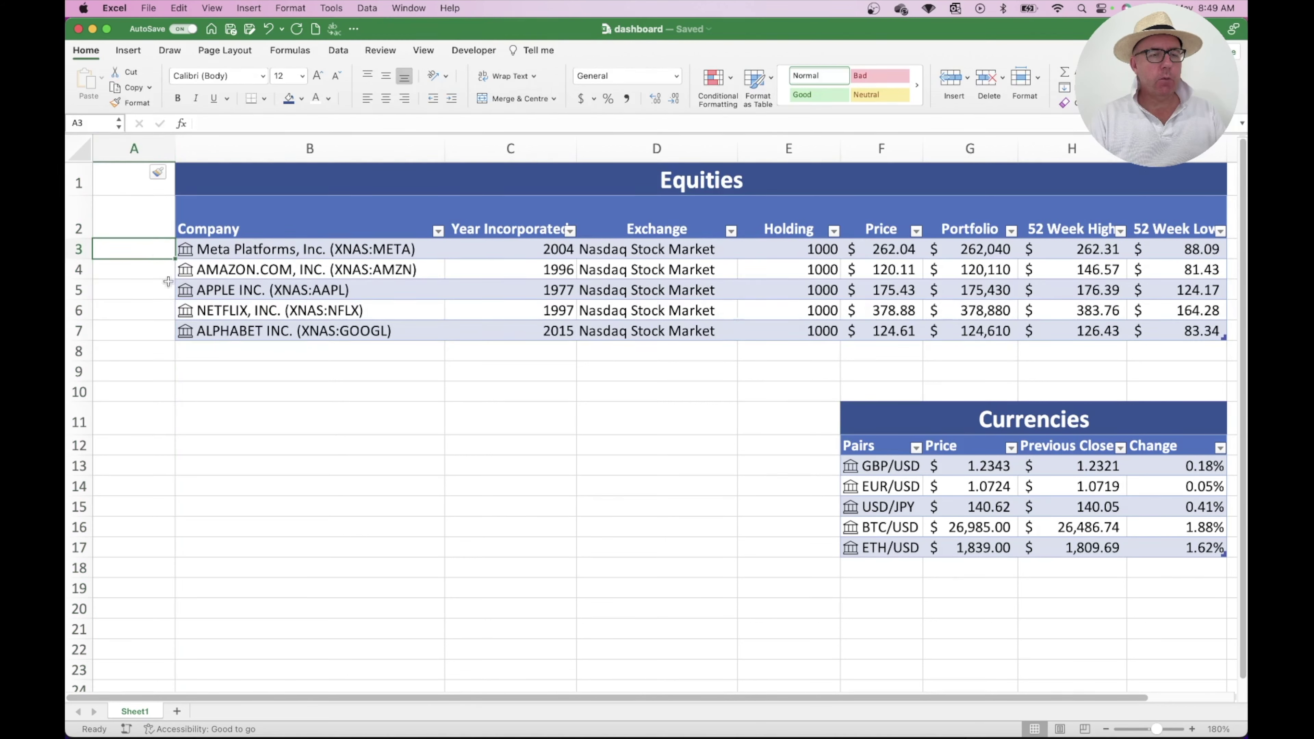
{"action": "type", "text": "M"}
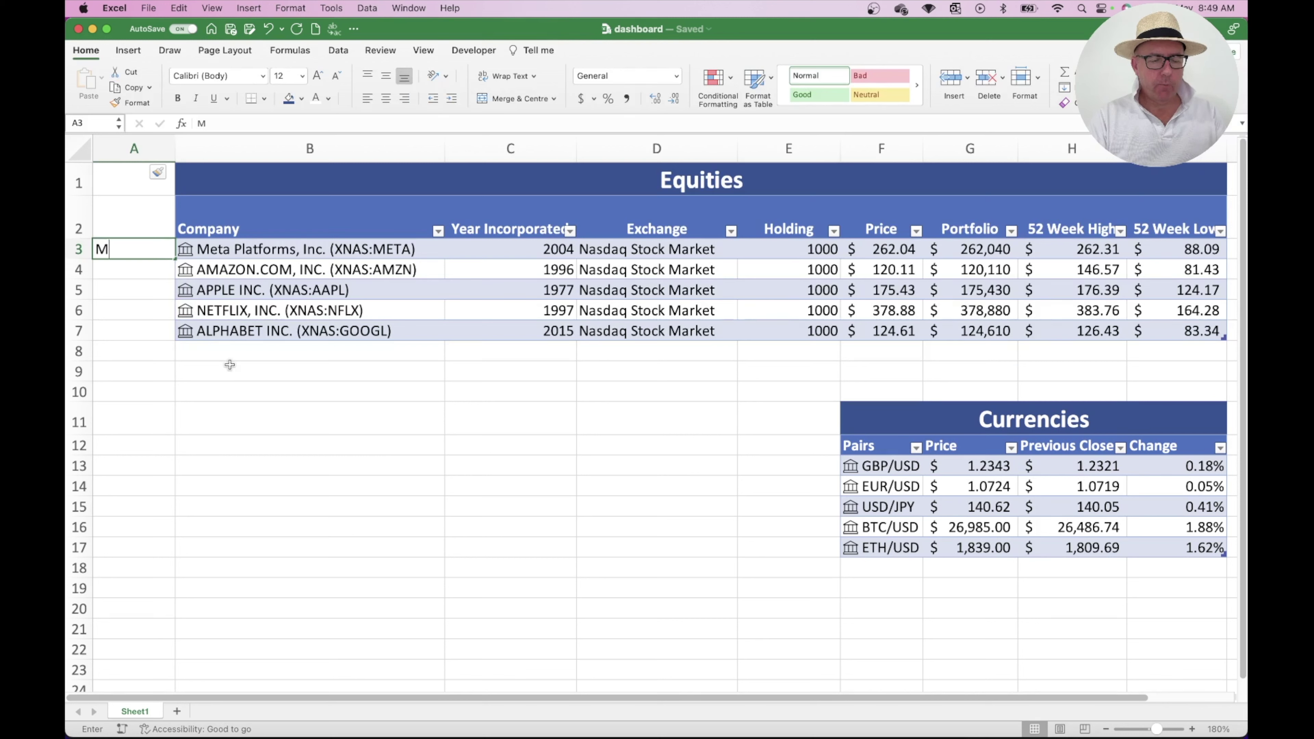
{"action": "type", "text": "ETA"}
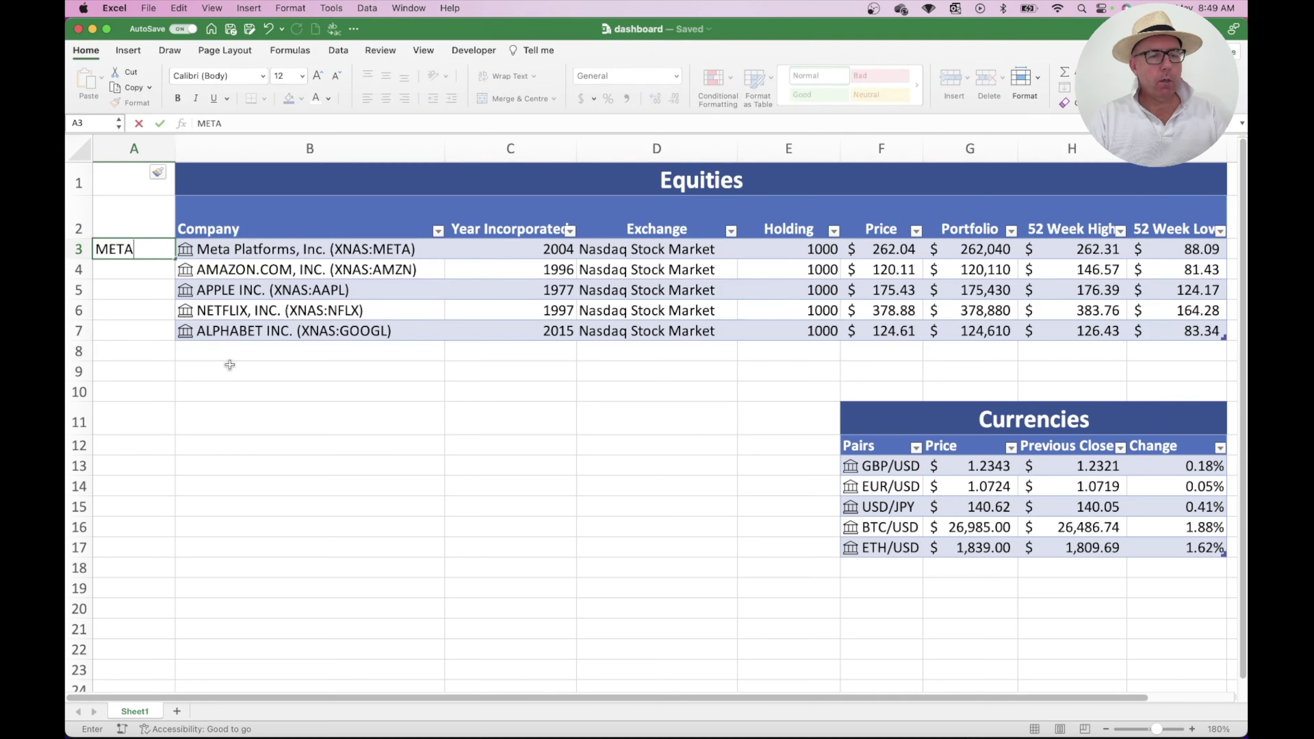
{"action": "key", "text": "Return"}
{"action": "type", "text": "AMZ"}
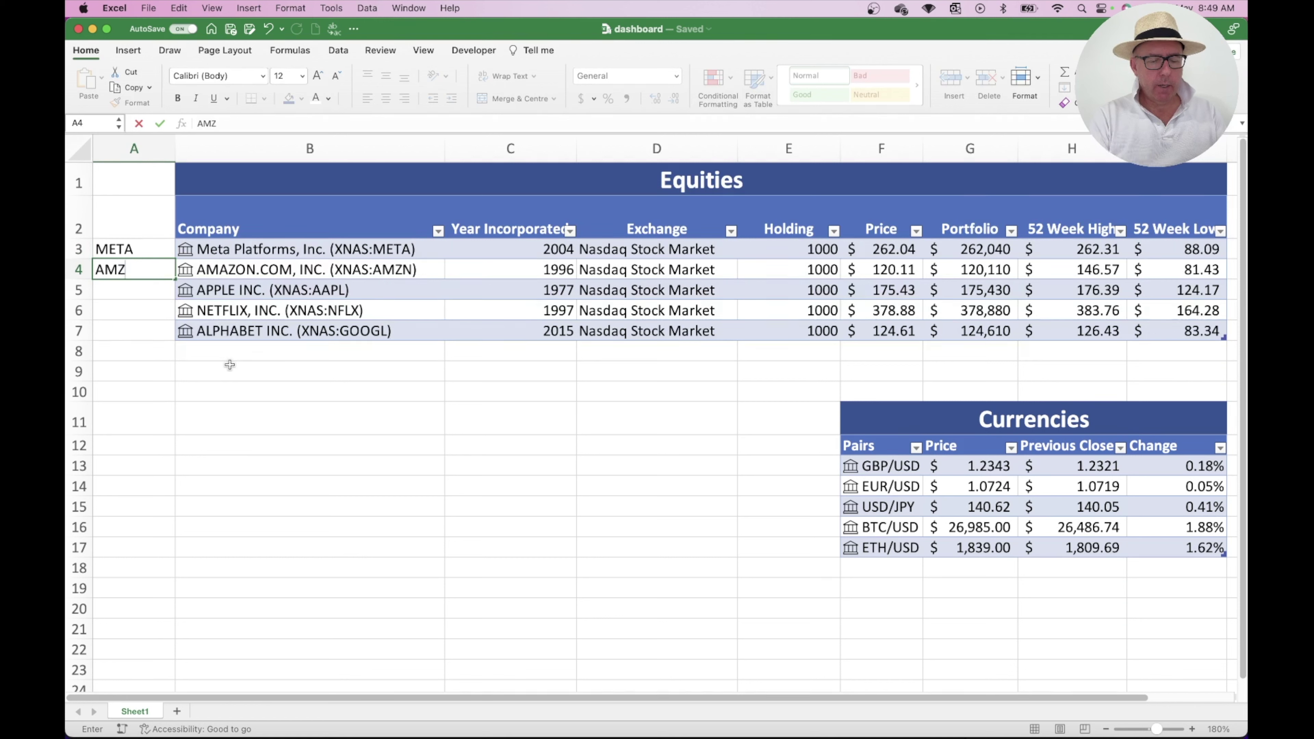
{"action": "type", "text": "N"}
{"action": "key", "text": "Return"}
{"action": "type", "text": "AAPLE"}
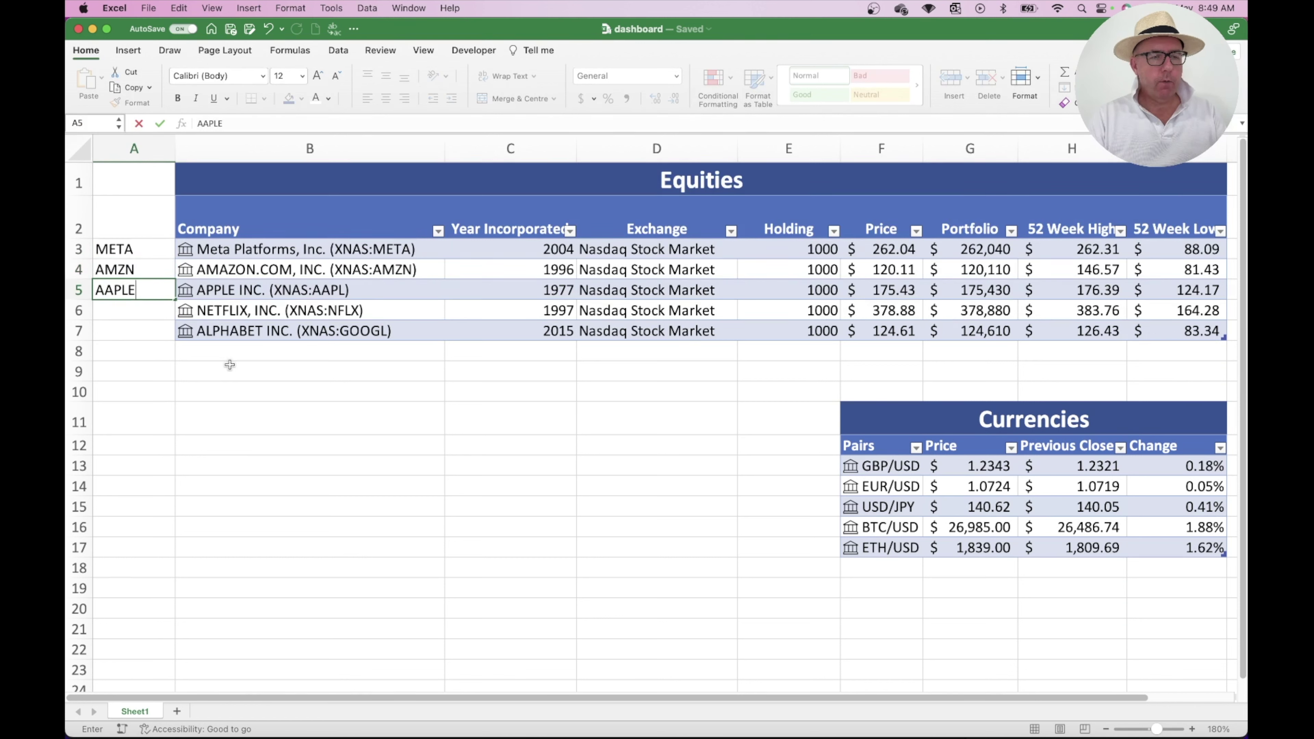
{"action": "key", "text": "Return"}
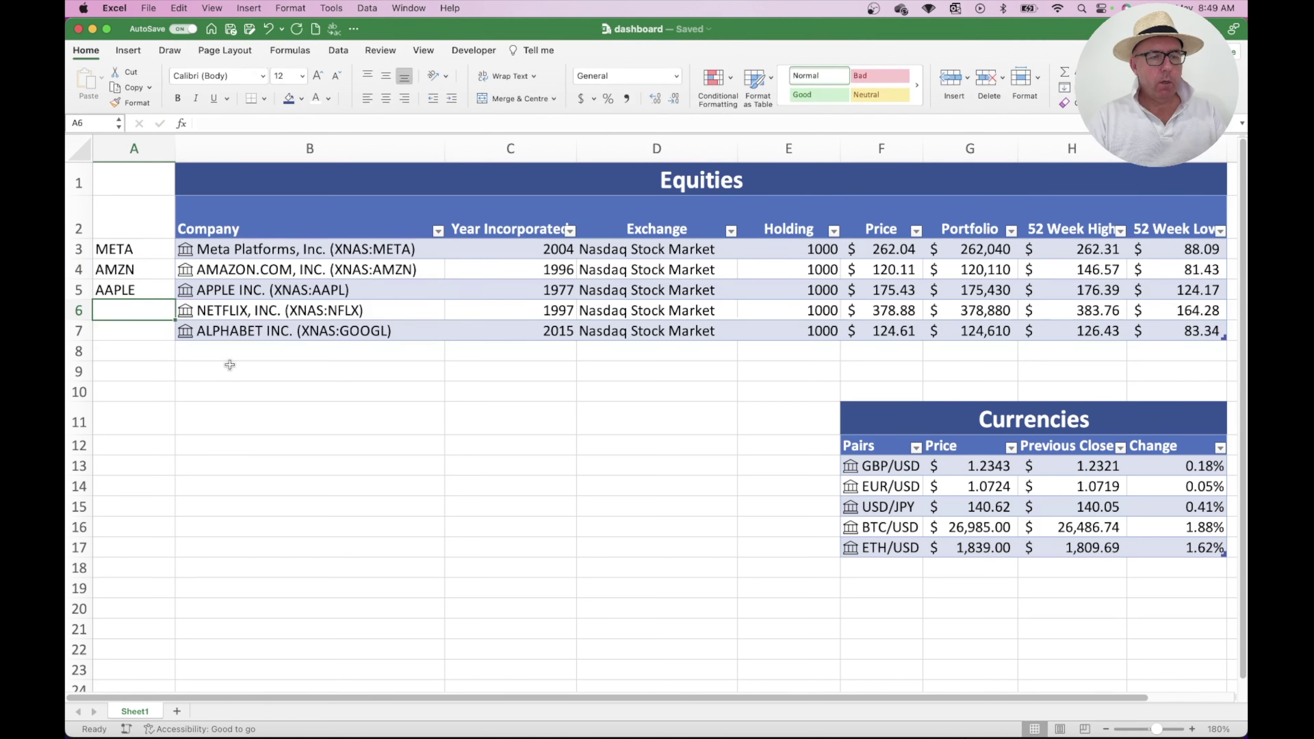
{"action": "type", "text": "NF"}
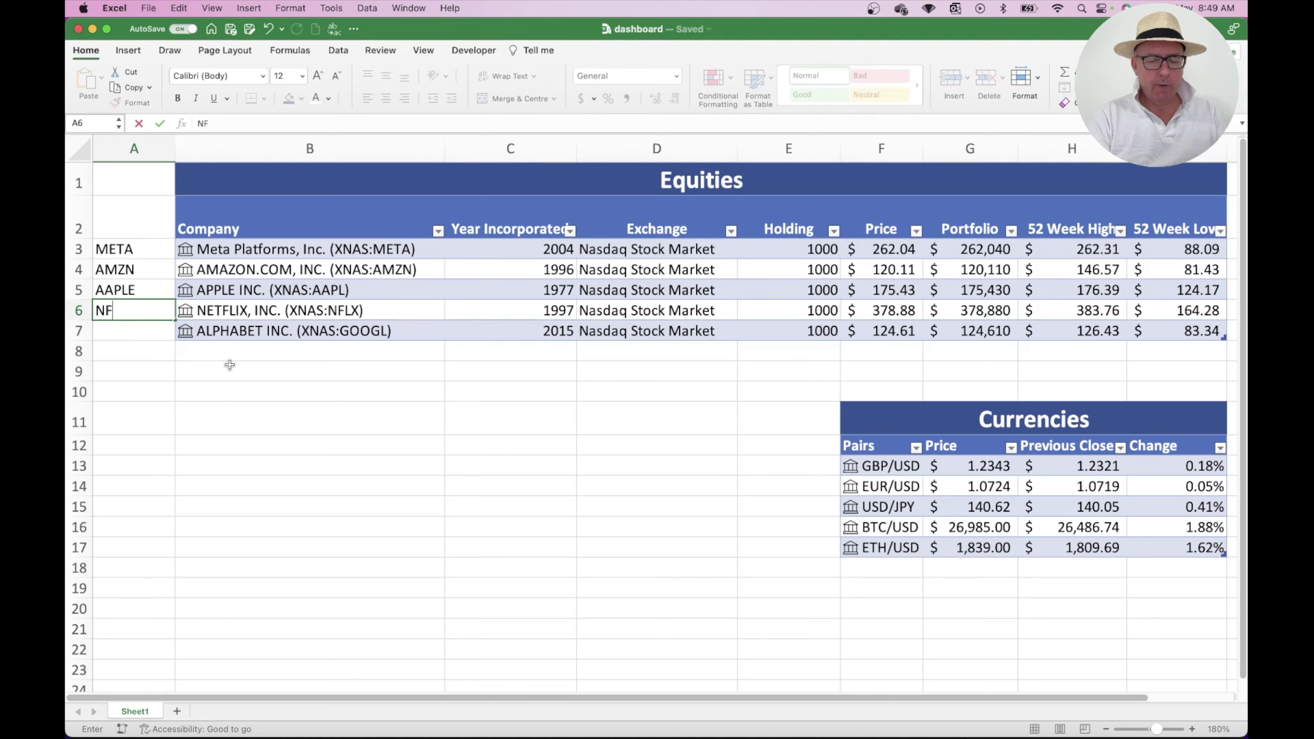
{"action": "type", "text": "LX"}
{"action": "key", "text": "Return"}
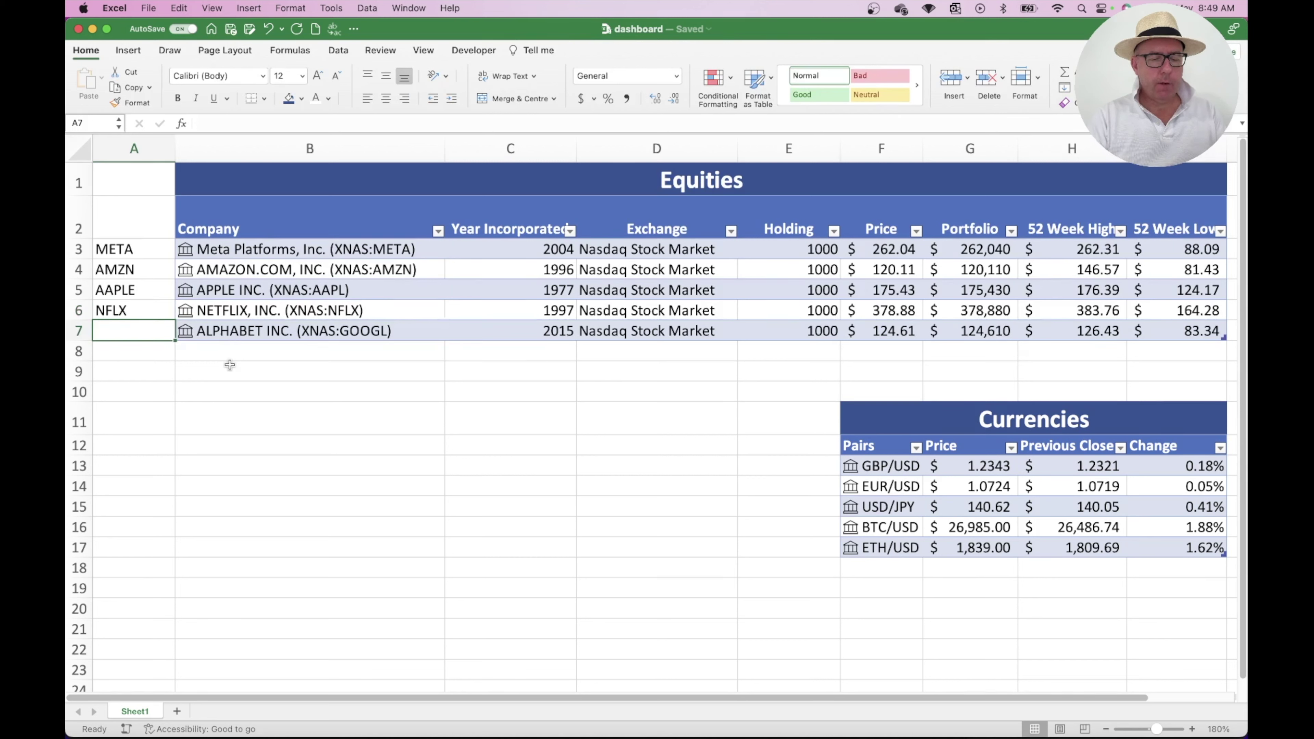
{"action": "type", "text": "GOOGL"}
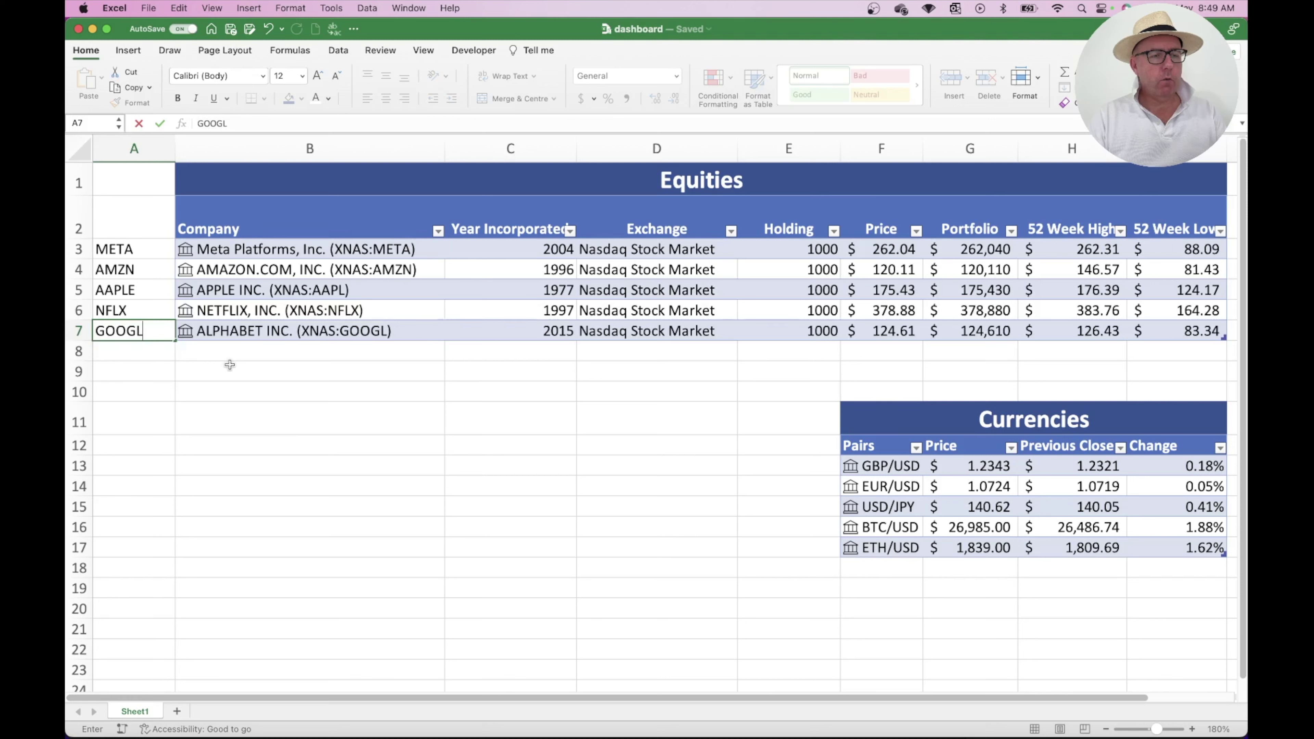
{"action": "left_click", "coordinate": [332, 437]}
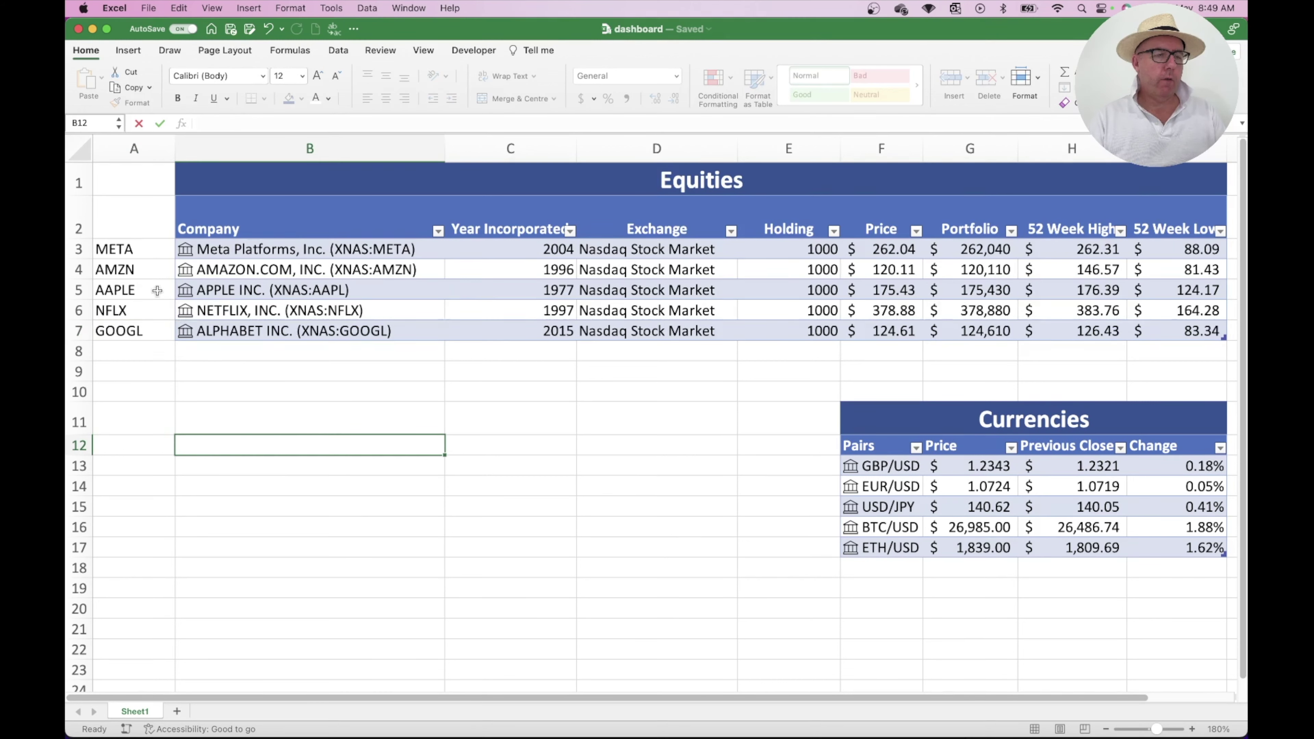
Insert a recommended pie chart of the Portfolio values in G3:G7, labelled with the tickers in A3:A7.
{"action": "left_click_drag", "start_coordinate": [129, 256], "coordinate": [142, 327]}
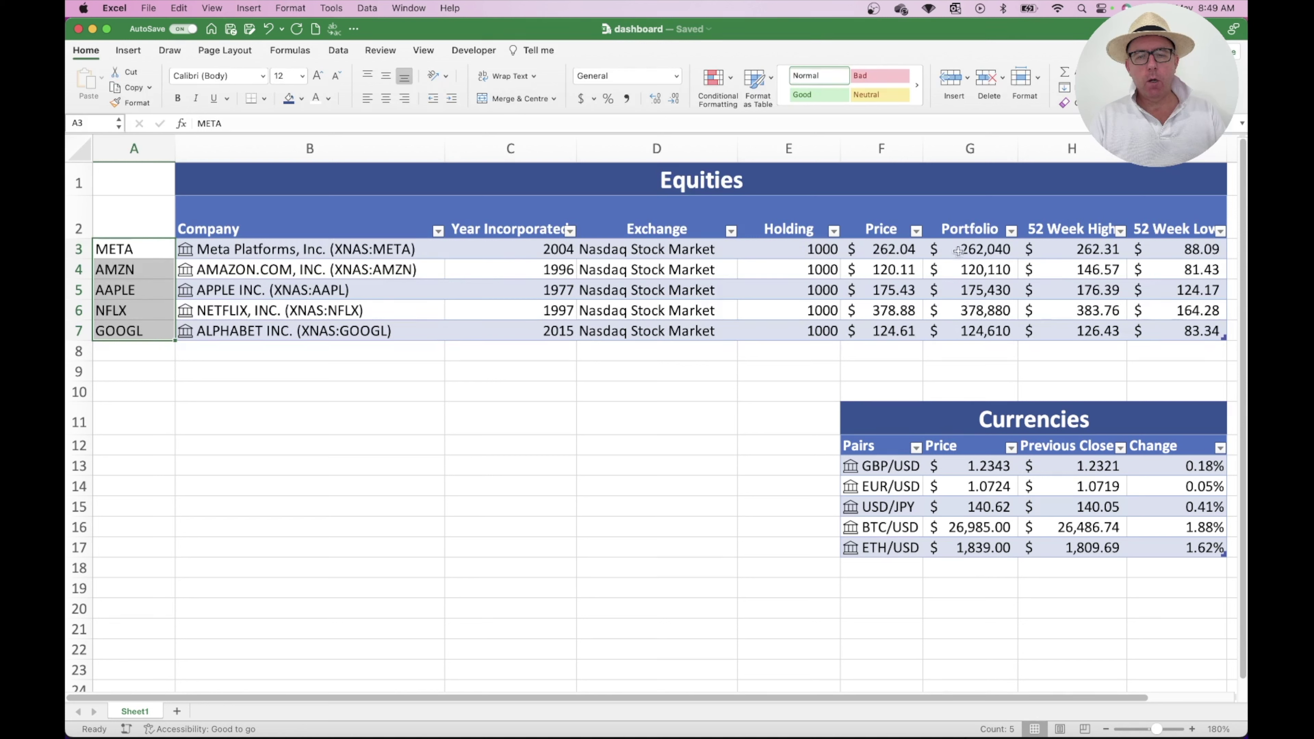
{"action": "left_click_drag", "start_coordinate": [987, 251], "coordinate": [993, 332]}
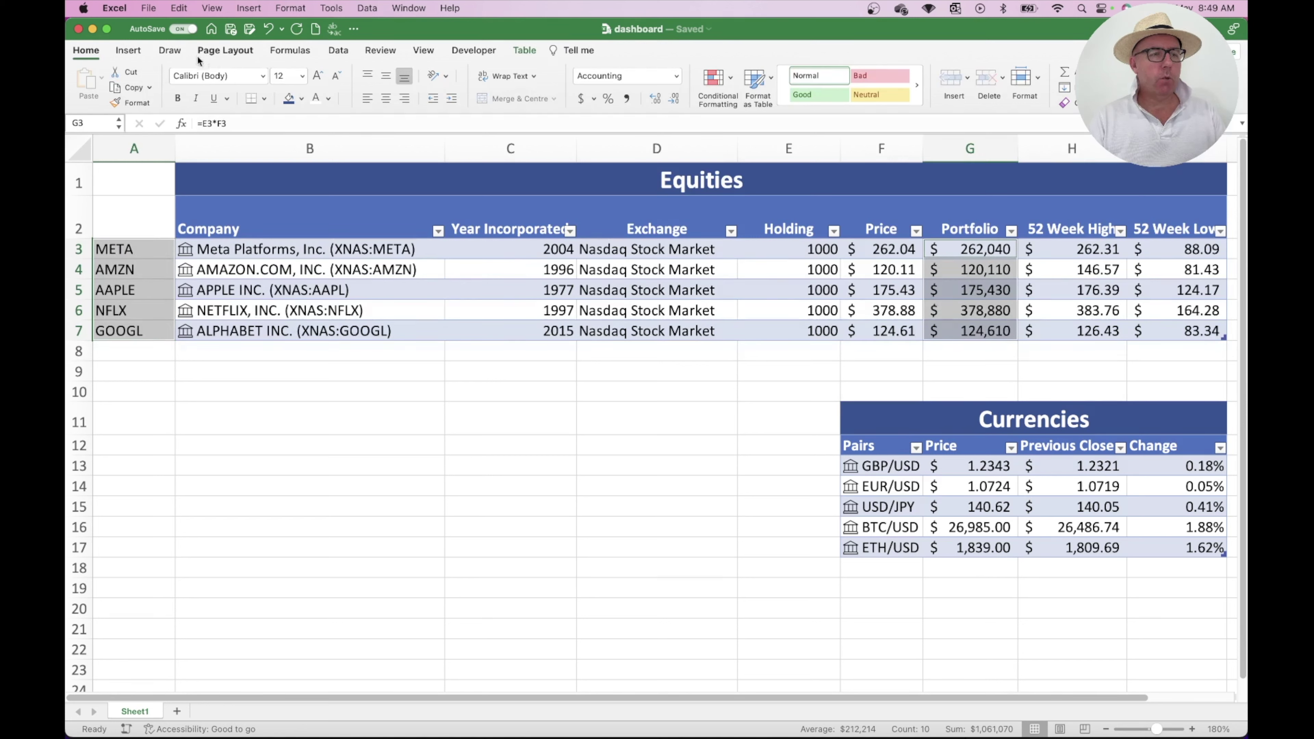
{"action": "left_click", "coordinate": [128, 50]}
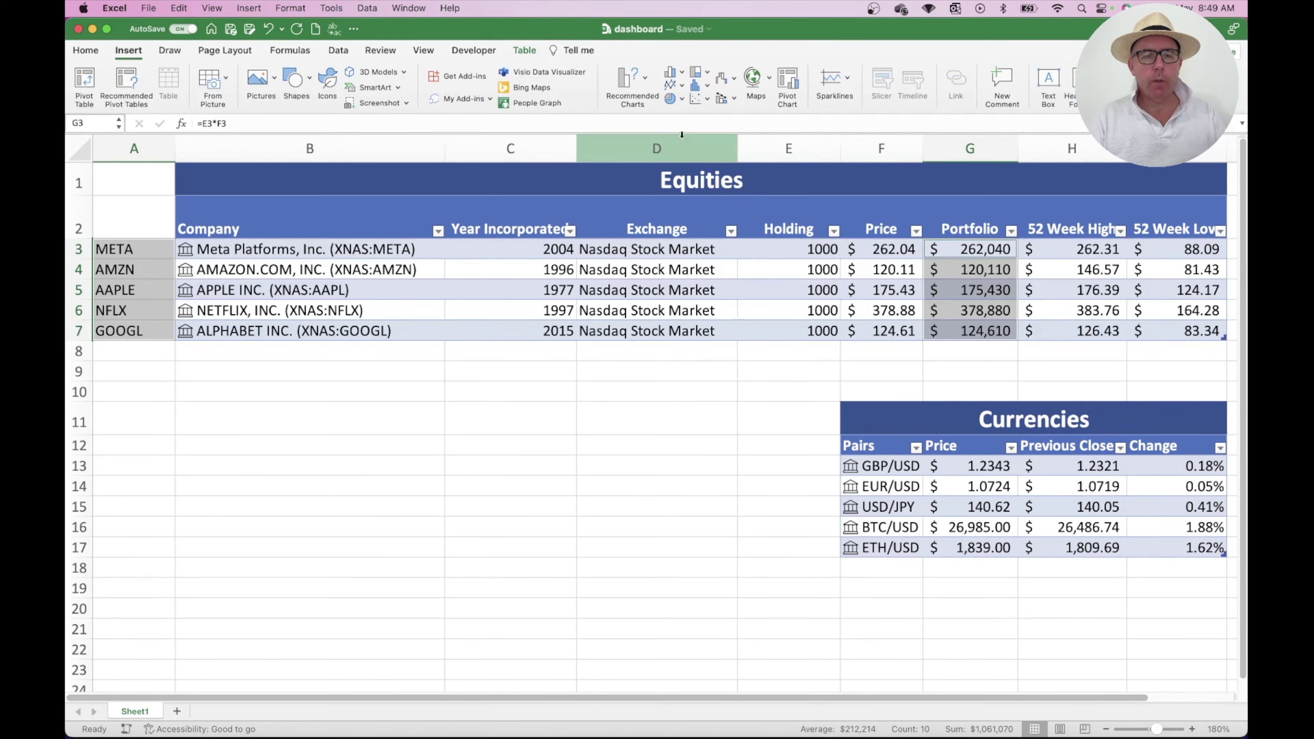
{"action": "left_click", "coordinate": [645, 80]}
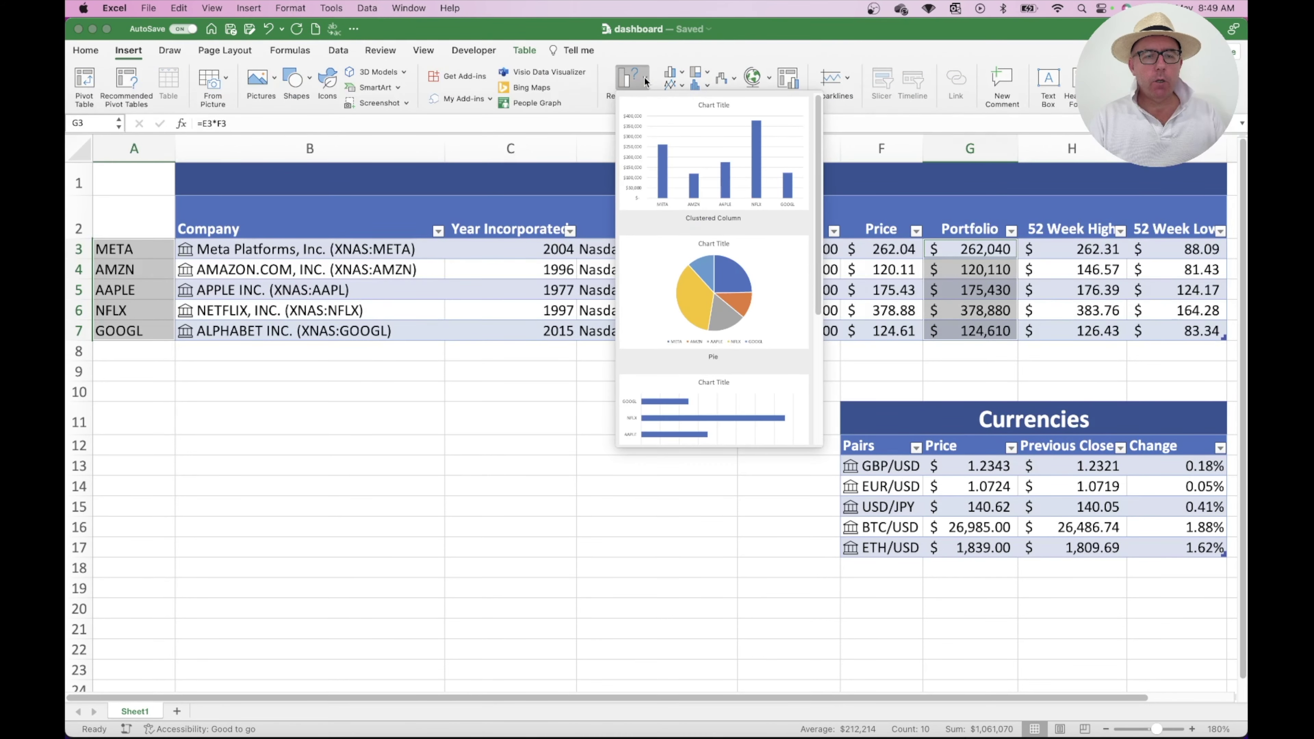
{"action": "left_click", "coordinate": [706, 283]}
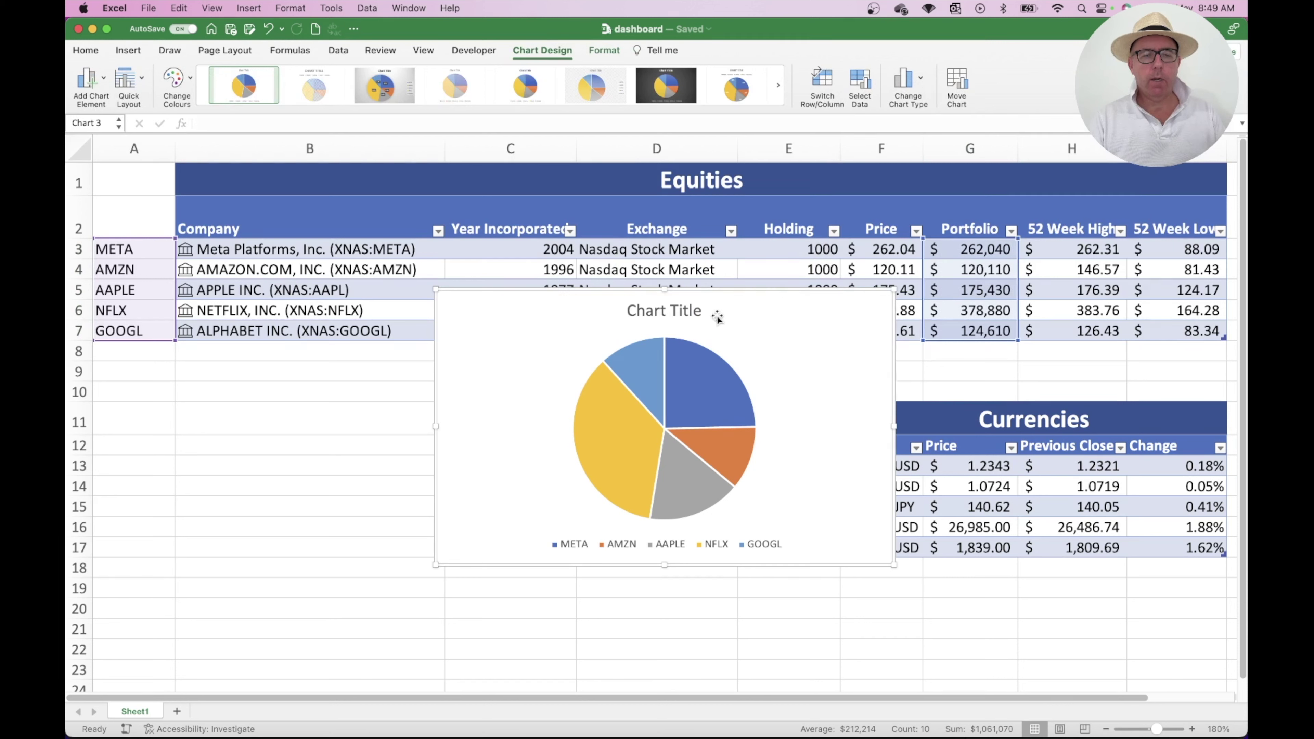
Change the pie chart's title to "Equity Portfolio".
{"action": "left_click", "coordinate": [694, 311]}
{"action": "left_click", "coordinate": [698, 311]}
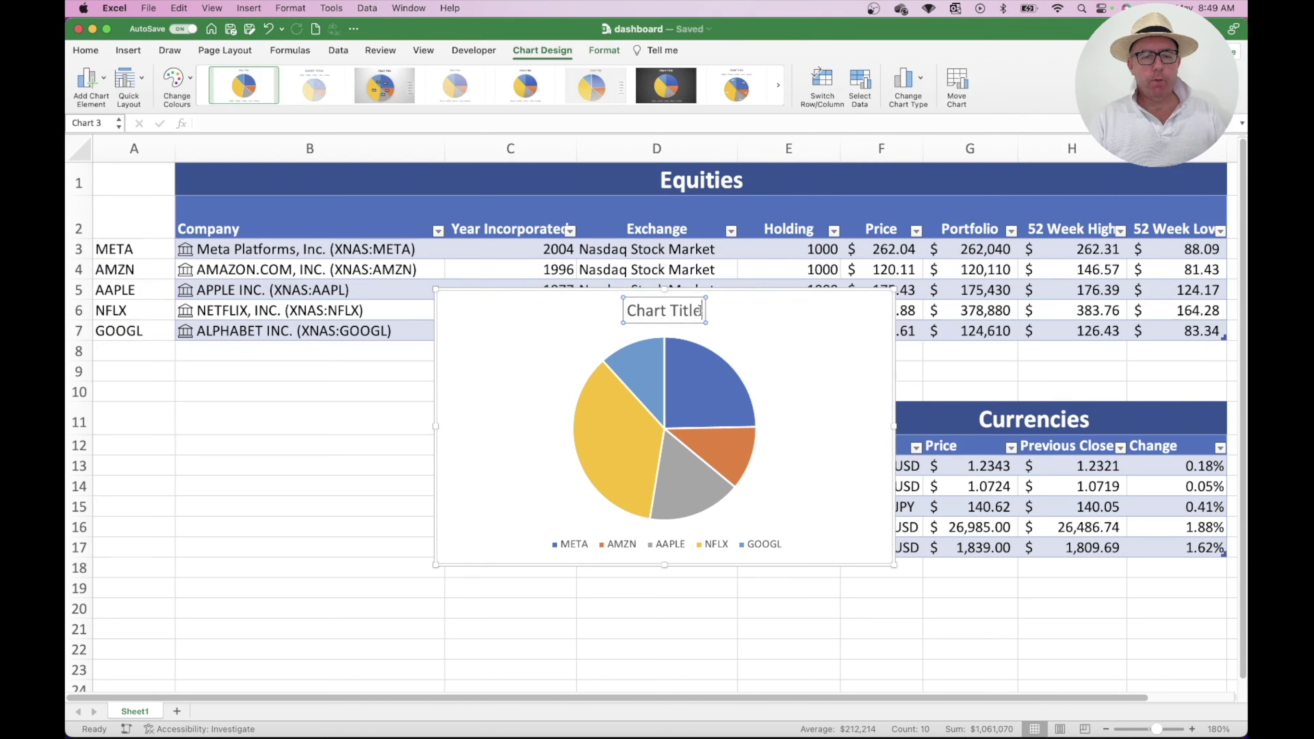
{"action": "left_click_drag", "start_coordinate": [699, 310], "coordinate": [635, 307]}
{"action": "type", "text": "Equ"}
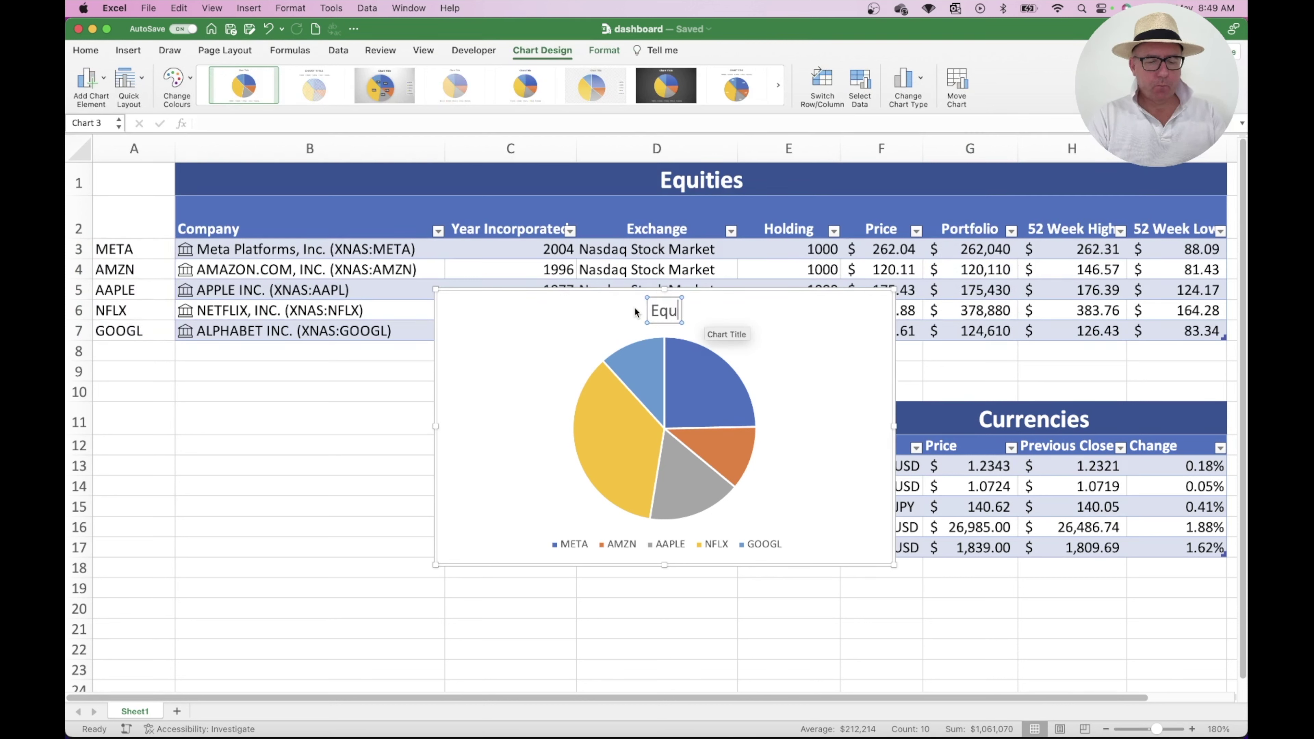
{"action": "type", "text": "ity Portfolio"}
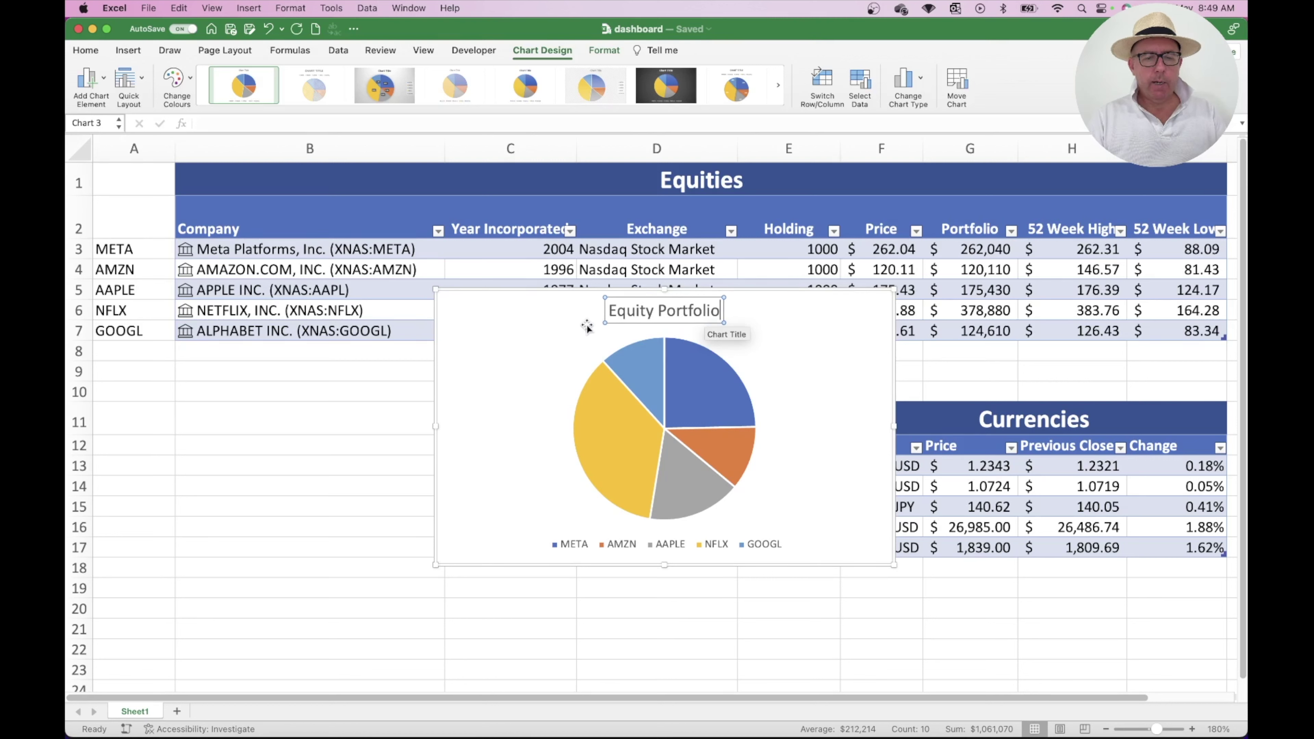
{"action": "left_click", "coordinate": [566, 338]}
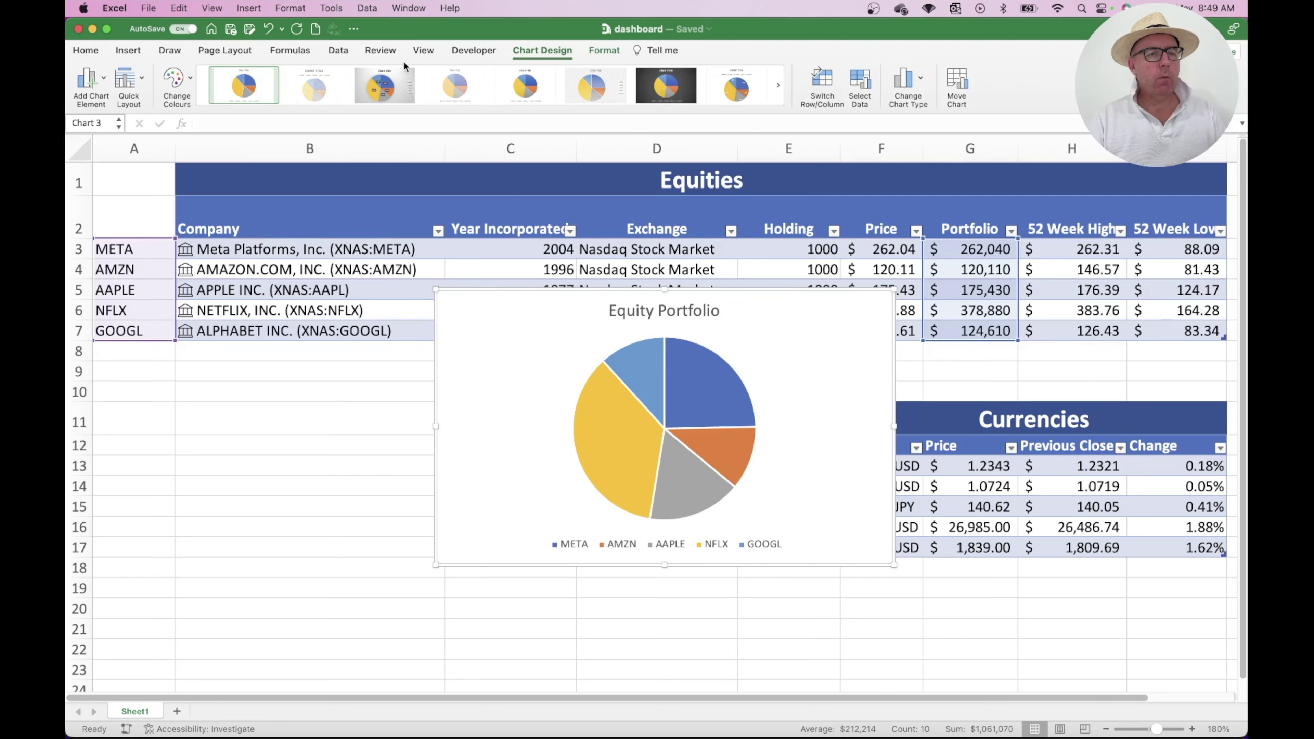
Add data labels to the Equity Portfolio pie chart with the Best Fit placement.
{"action": "left_click", "coordinate": [602, 51]}
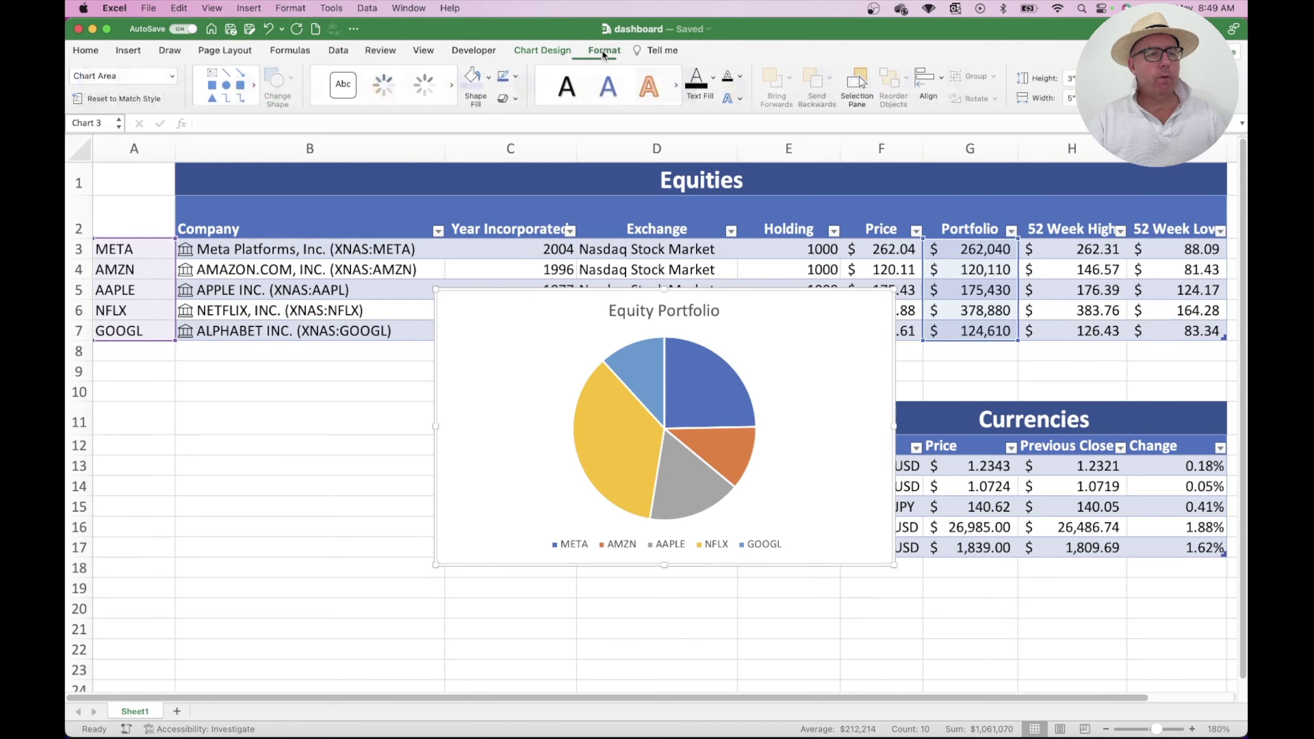
{"action": "left_click", "coordinate": [551, 53]}
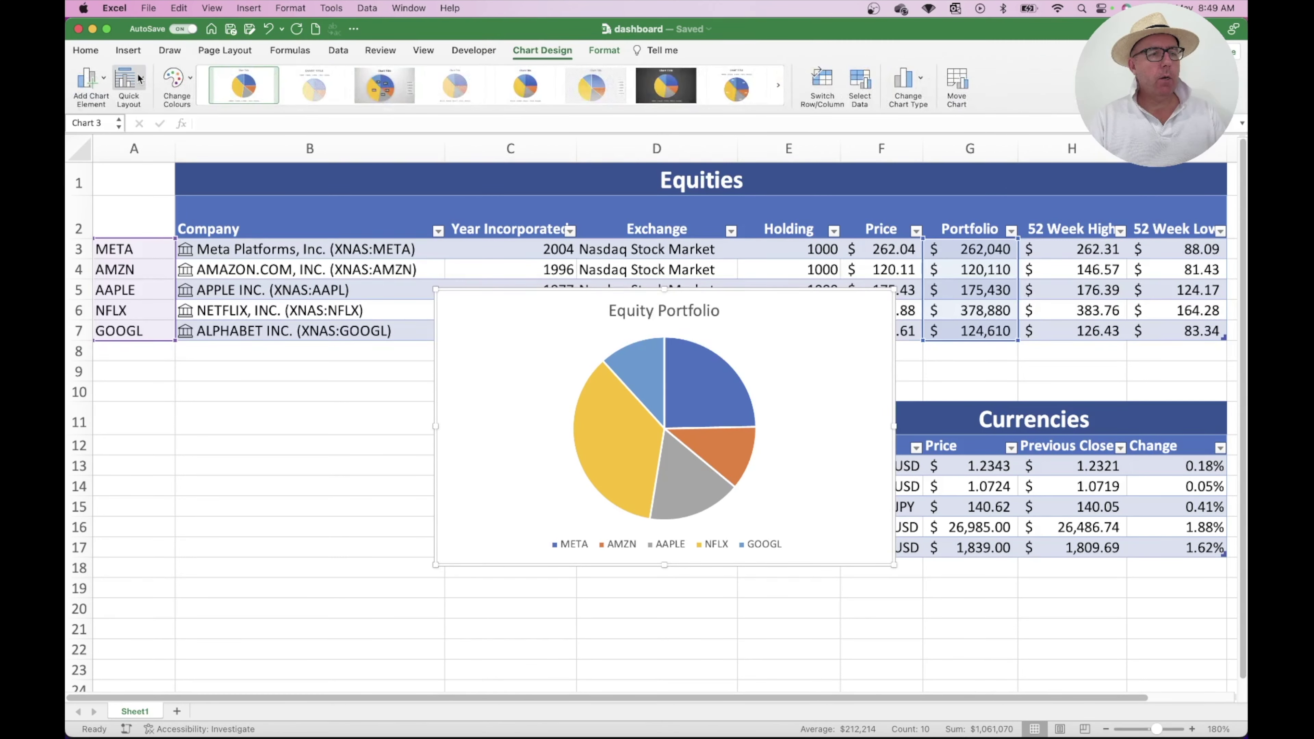
{"action": "left_click", "coordinate": [105, 79]}
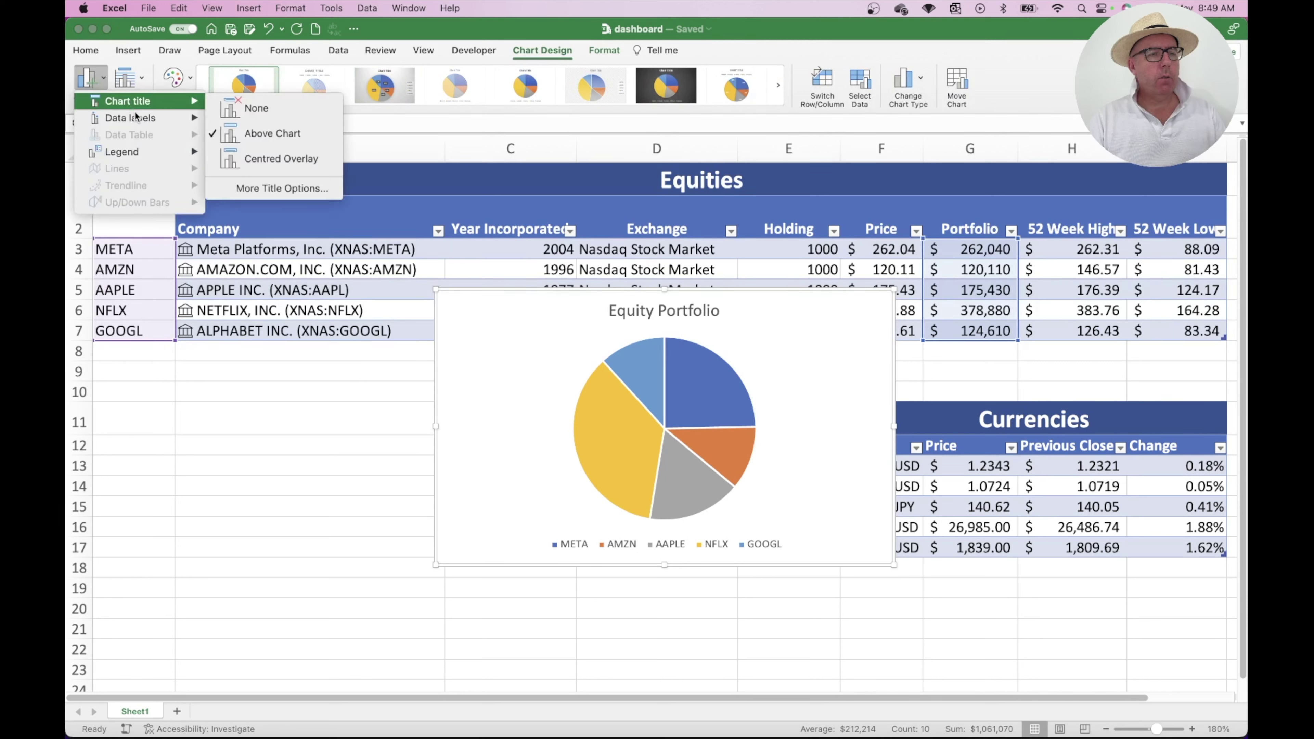
{"action": "mouse_move", "coordinate": [138, 118]}
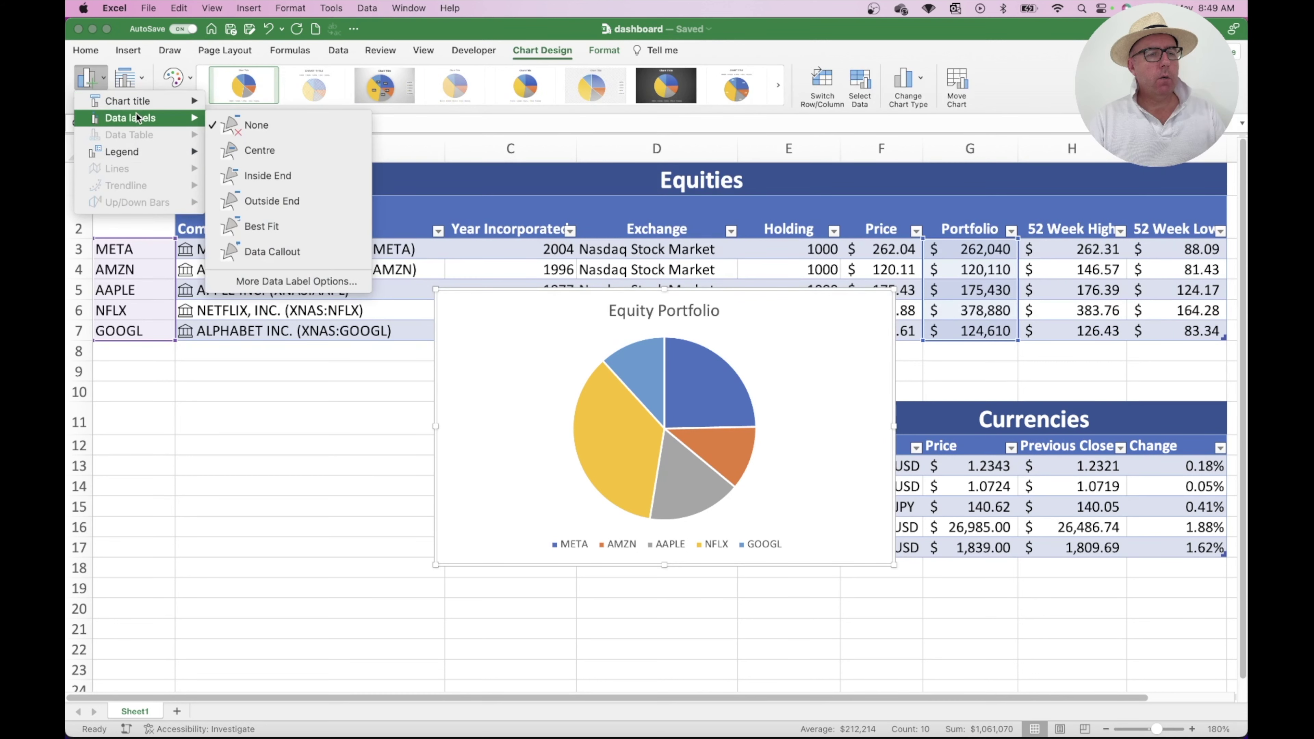
{"action": "left_click", "coordinate": [257, 219]}
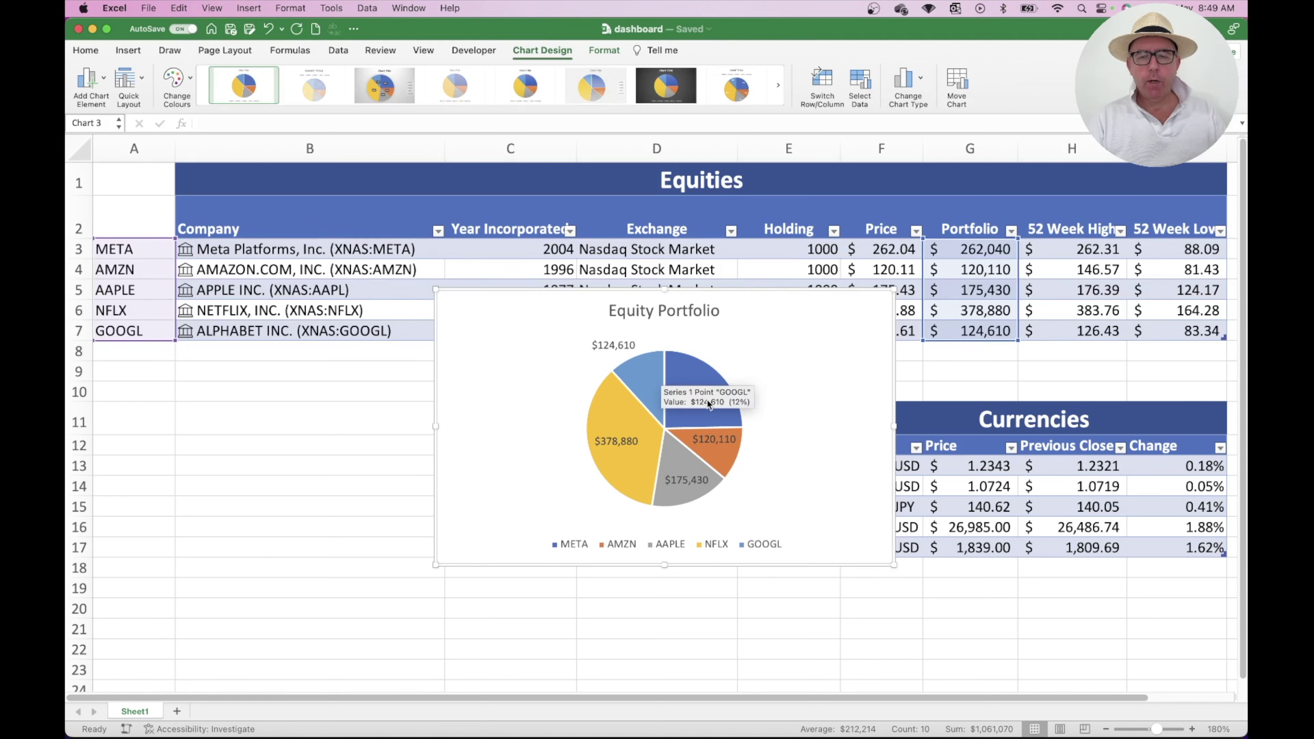
Open the formatting choices for the data labels of the Equity Portfolio pie chart.
{"action": "right_click", "coordinate": [623, 348]}
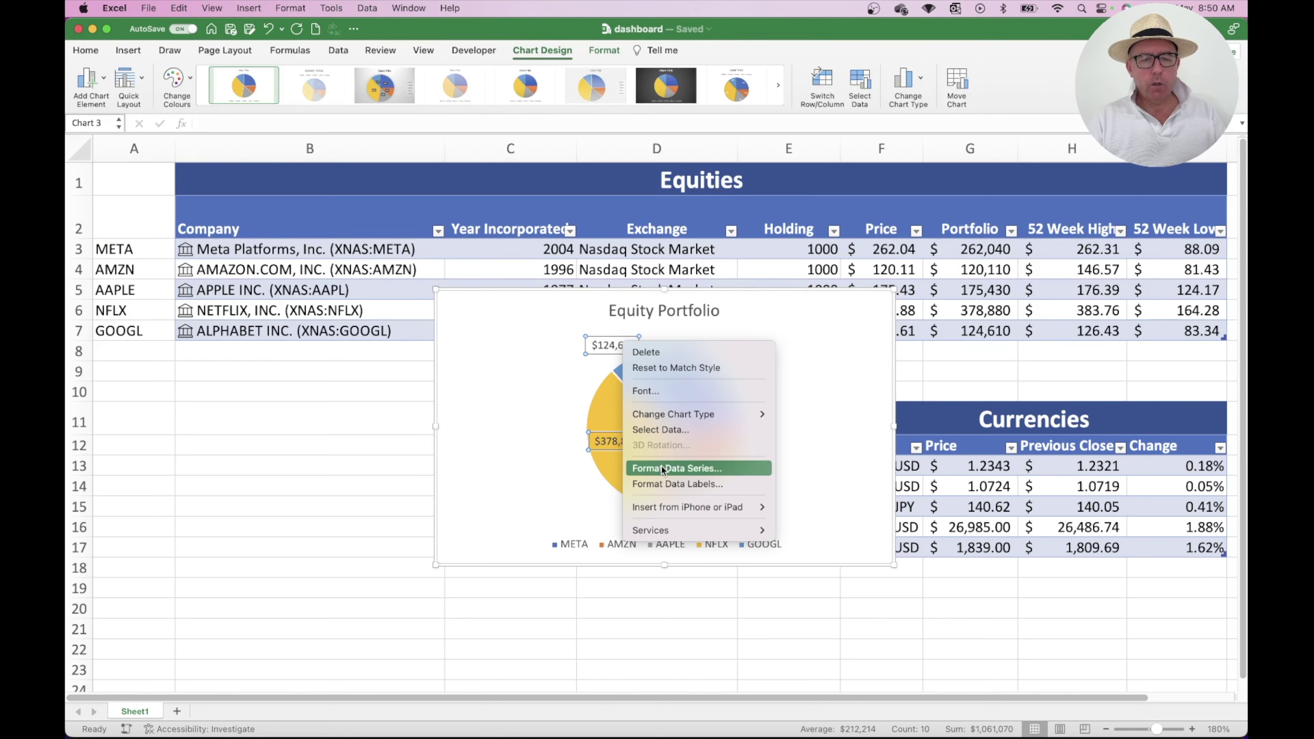
Add percentages alongside the values in the Equity Portfolio pie chart's data labels.
{"action": "left_click", "coordinate": [672, 485]}
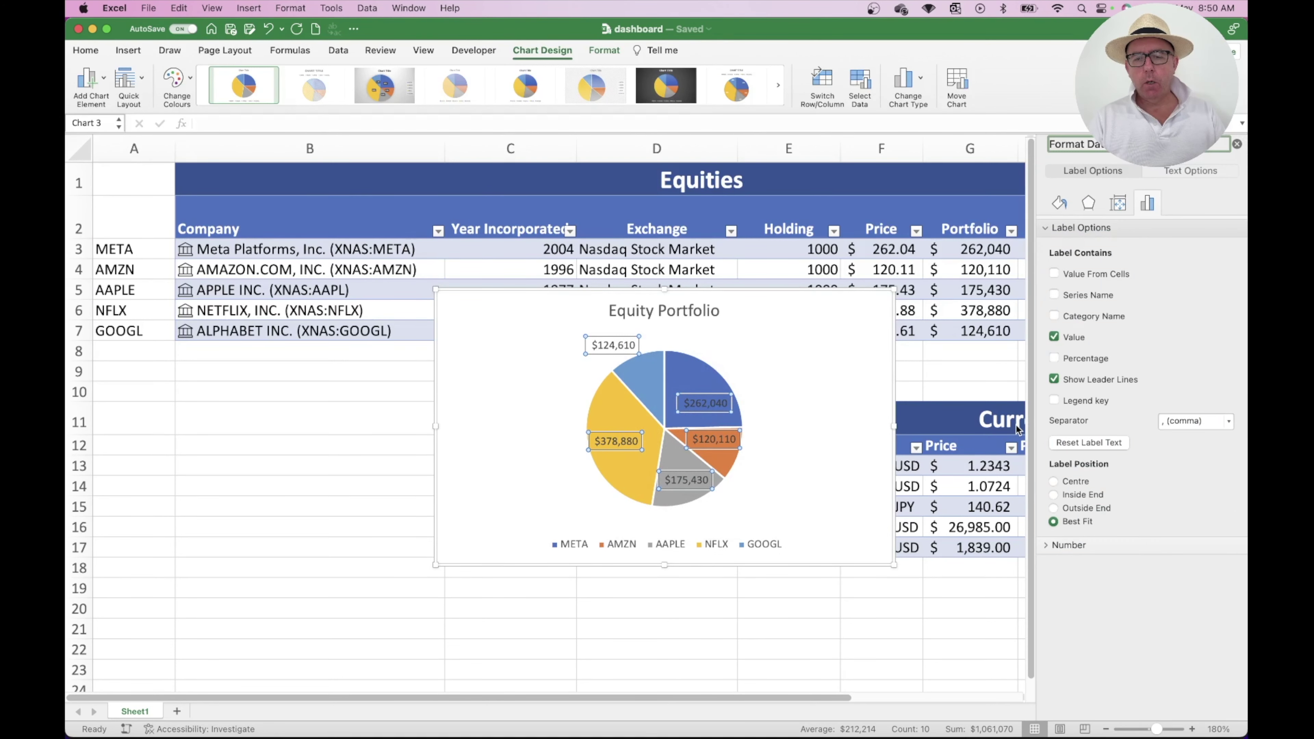
{"action": "left_click", "coordinate": [1055, 359]}
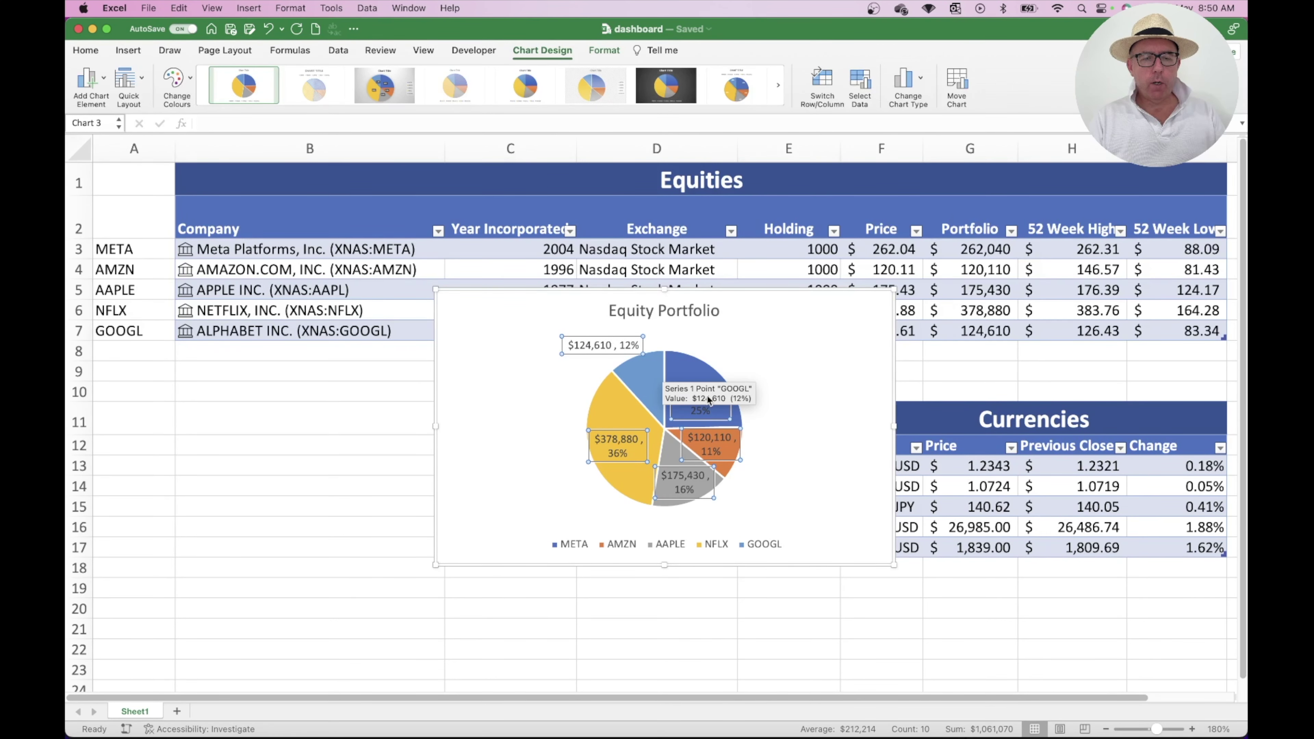
{"action": "left_click", "coordinate": [778, 365]}
Move the META, AMZN, AAPLE and NFLX data labels outside their pie slices, leaving leader lines to each.
{"action": "left_click", "coordinate": [709, 397]}
{"action": "left_click_drag", "start_coordinate": [712, 393], "coordinate": [797, 343]}
{"action": "double_click", "coordinate": [707, 445]}
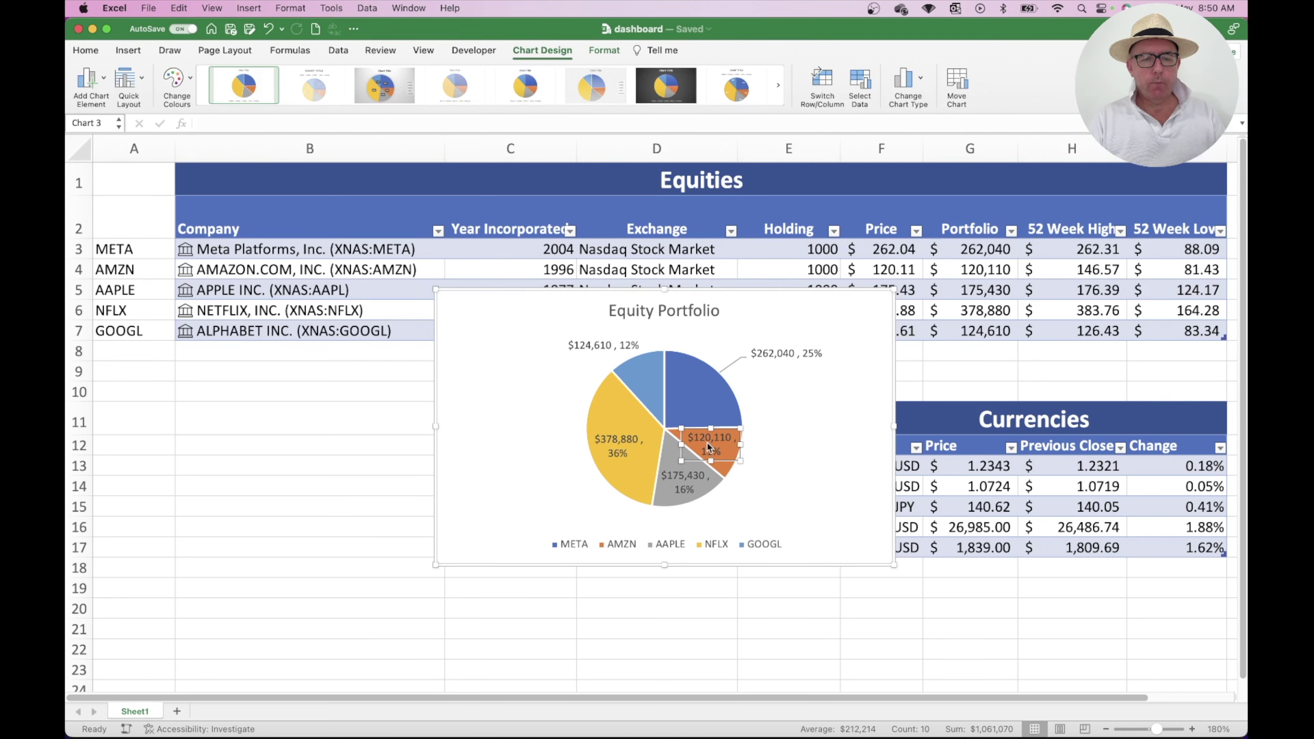
{"action": "left_click_drag", "start_coordinate": [708, 446], "coordinate": [780, 437]}
{"action": "left_click_drag", "start_coordinate": [681, 475], "coordinate": [750, 489]}
{"action": "left_click", "coordinate": [604, 429]}
{"action": "left_click_drag", "start_coordinate": [605, 429], "coordinate": [501, 413]}
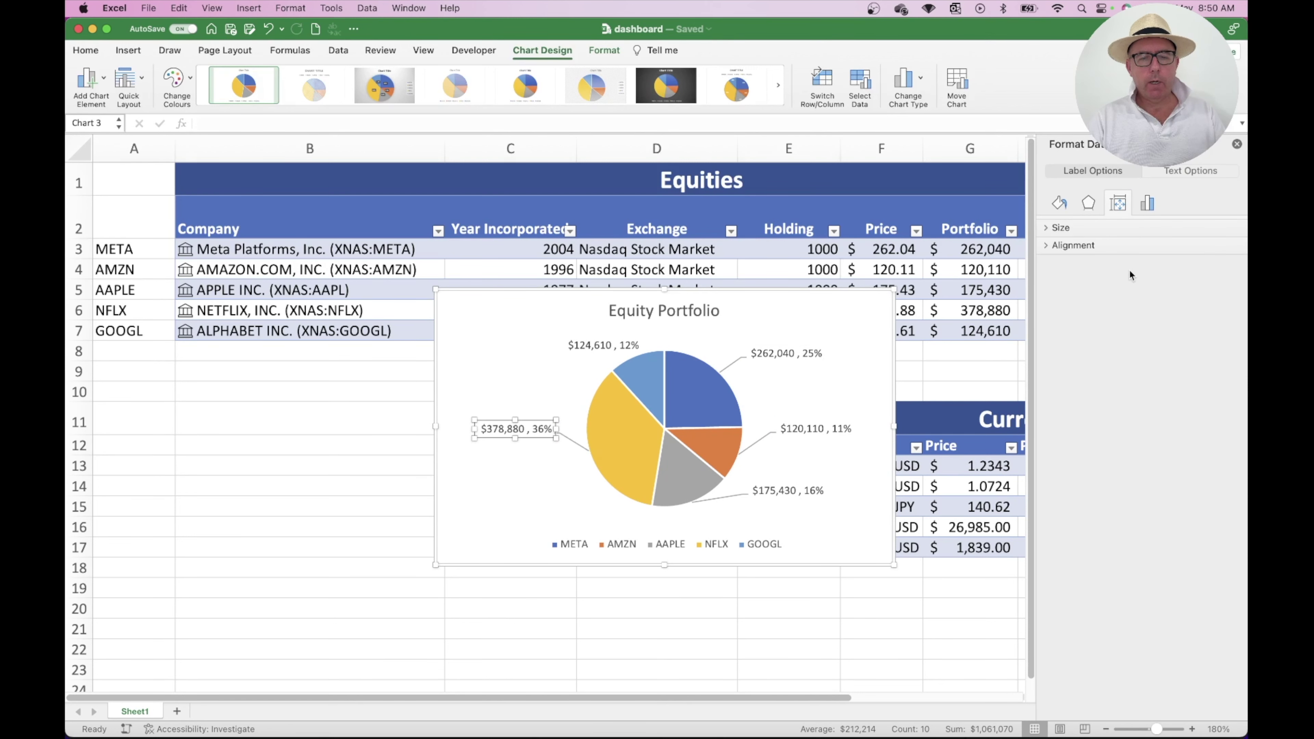
{"action": "left_click", "coordinate": [1237, 144]}
Fill the chart area with light blue and shrink the chart to fit below the Equities table, beside Currencies.
{"action": "left_click", "coordinate": [775, 327]}
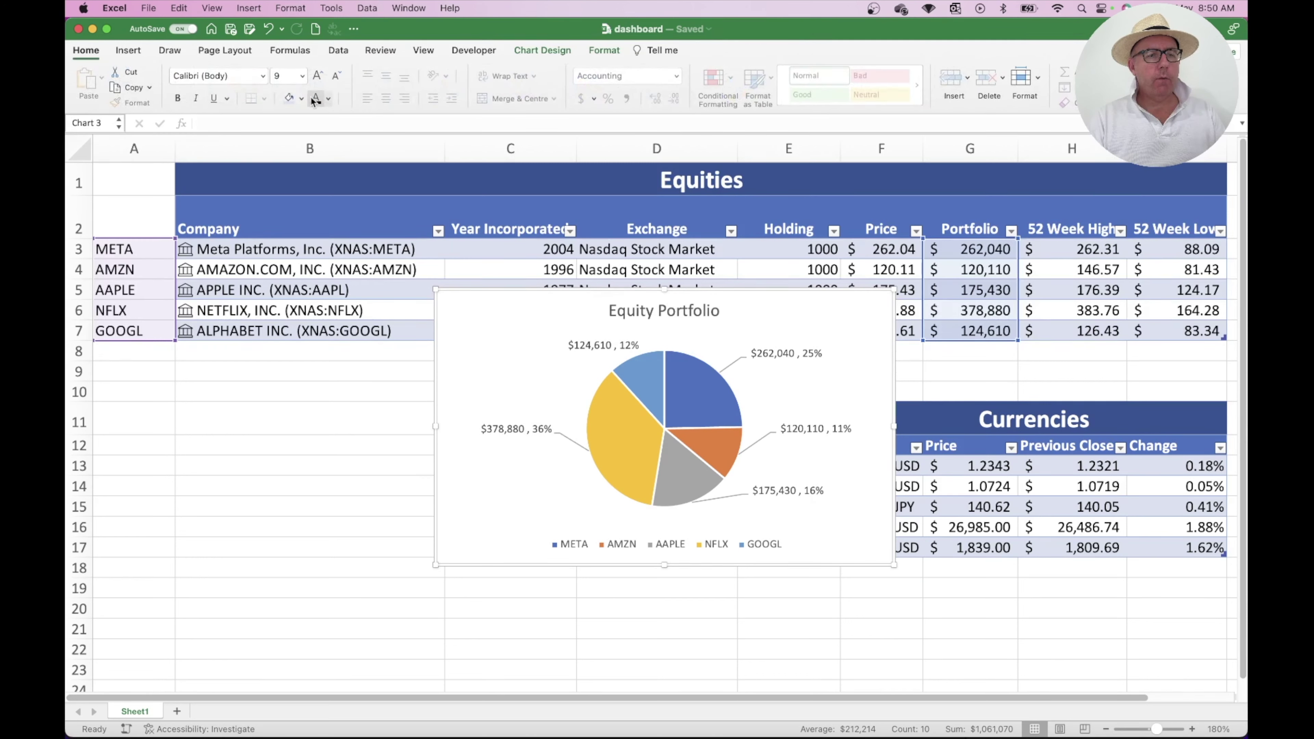
{"action": "left_click", "coordinate": [292, 103]}
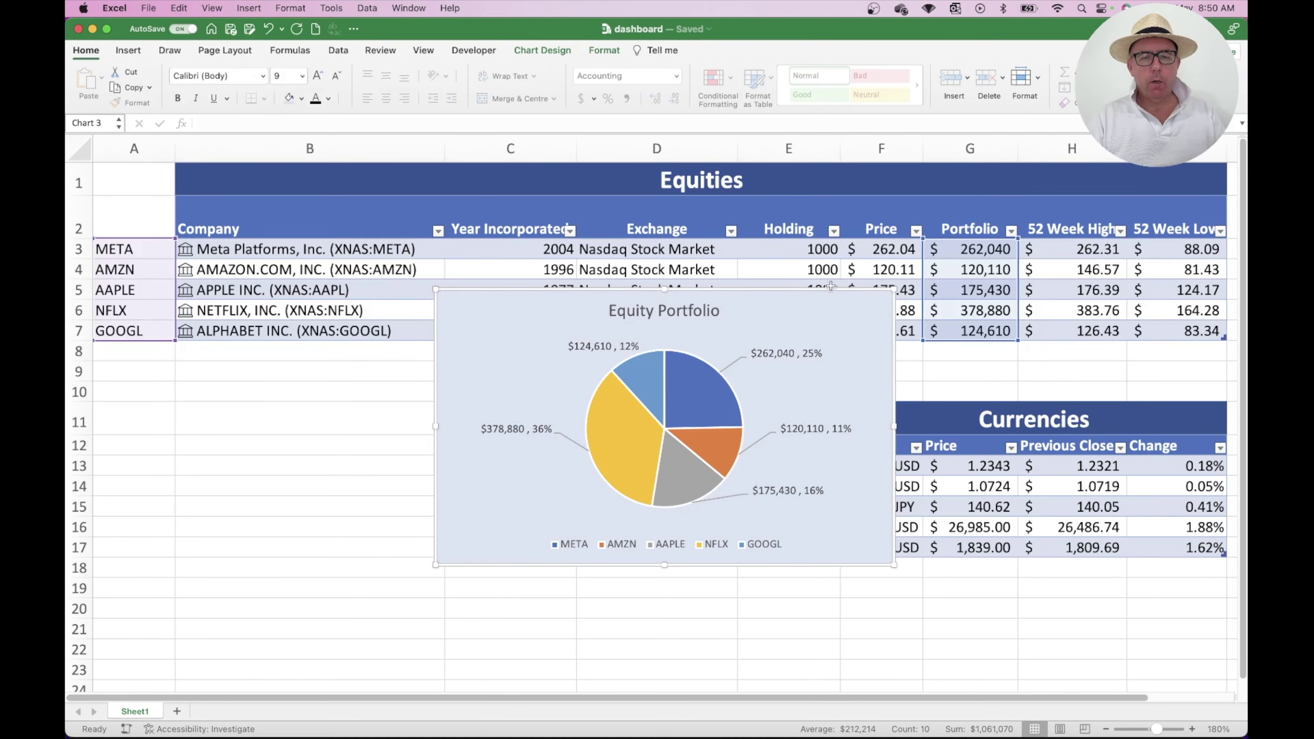
{"action": "left_click_drag", "start_coordinate": [894, 292], "coordinate": [738, 393]}
Make the Equity Portfolio chart title bold.
{"action": "left_click", "coordinate": [619, 395]}
{"action": "key", "text": "super+b"}
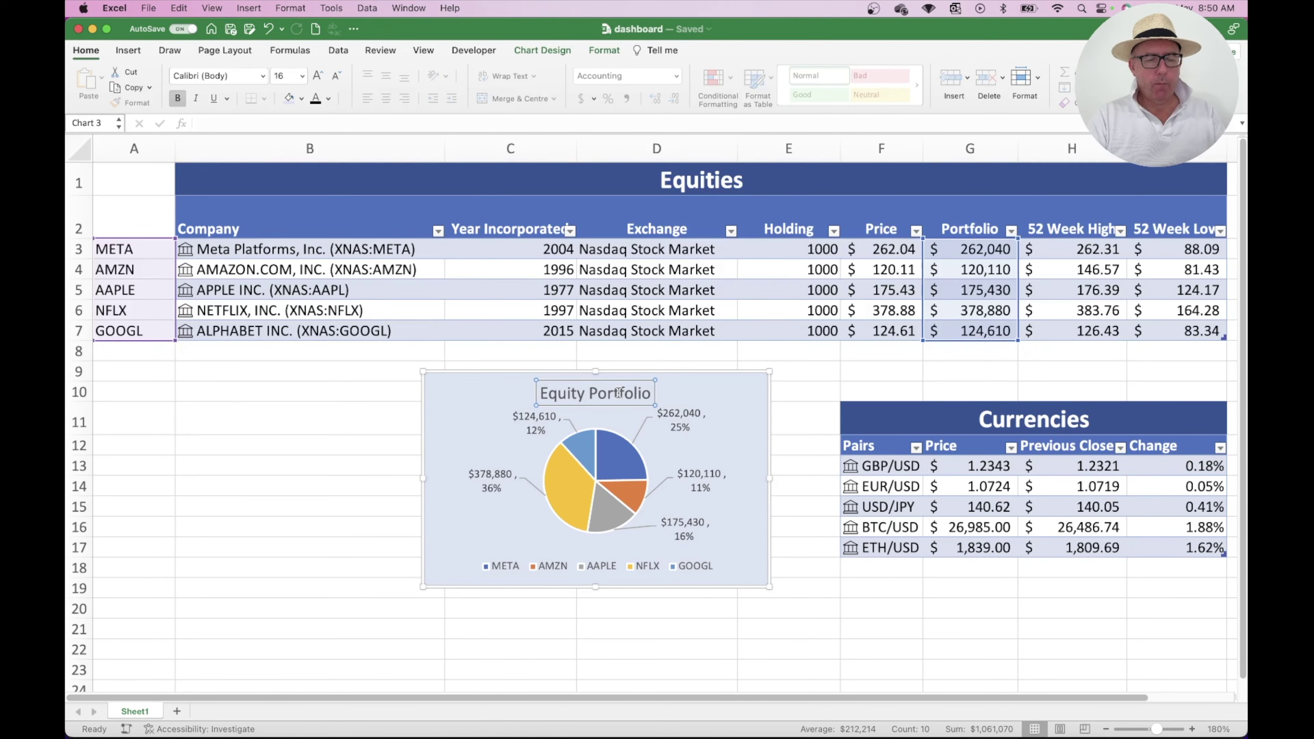
{"action": "left_click", "coordinate": [336, 466]}
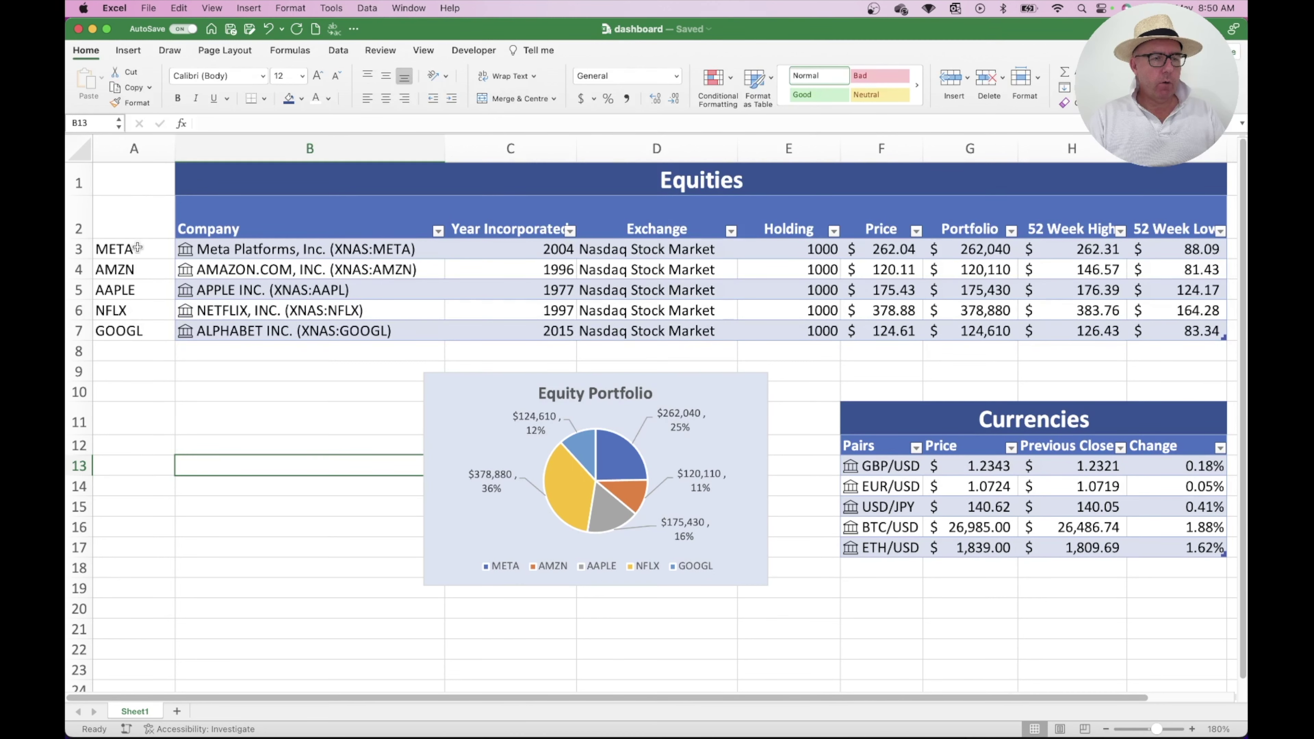
Add a new worksheet and name it Data.
{"action": "left_click_drag", "start_coordinate": [138, 249], "coordinate": [149, 329]}
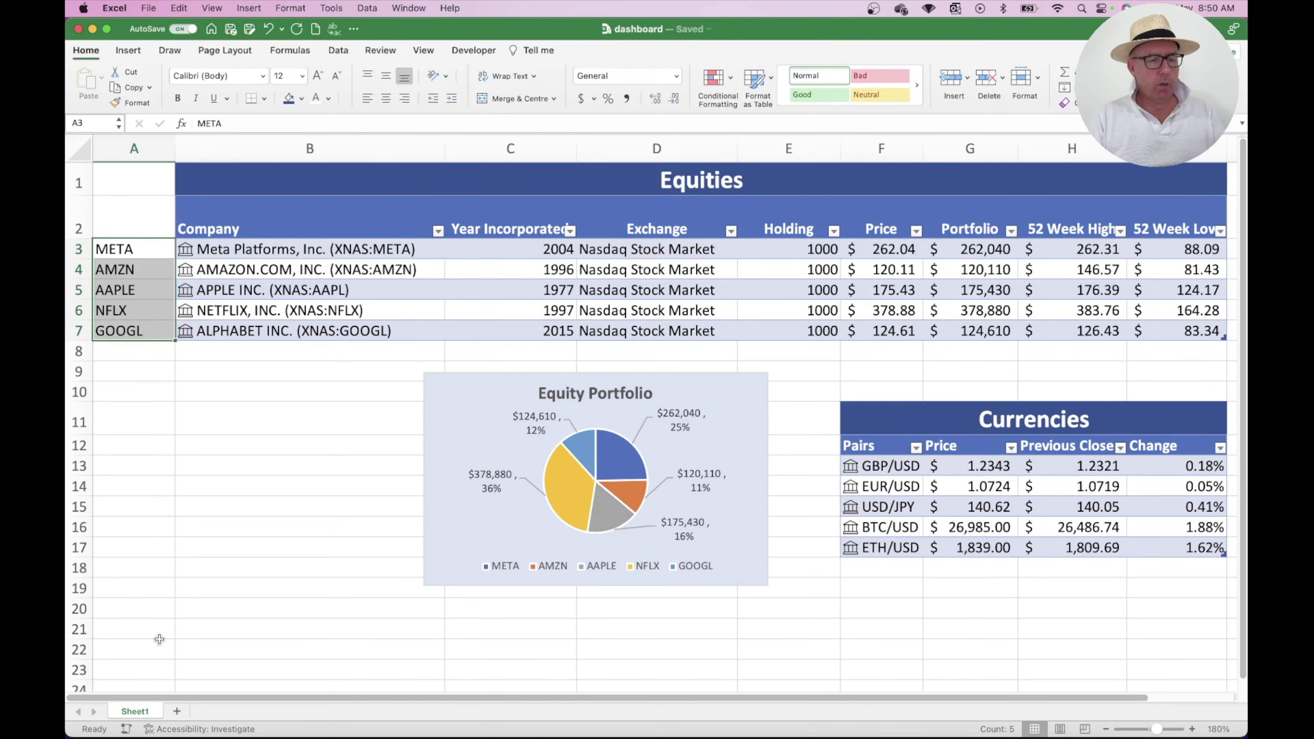
{"action": "left_click", "coordinate": [176, 711]}
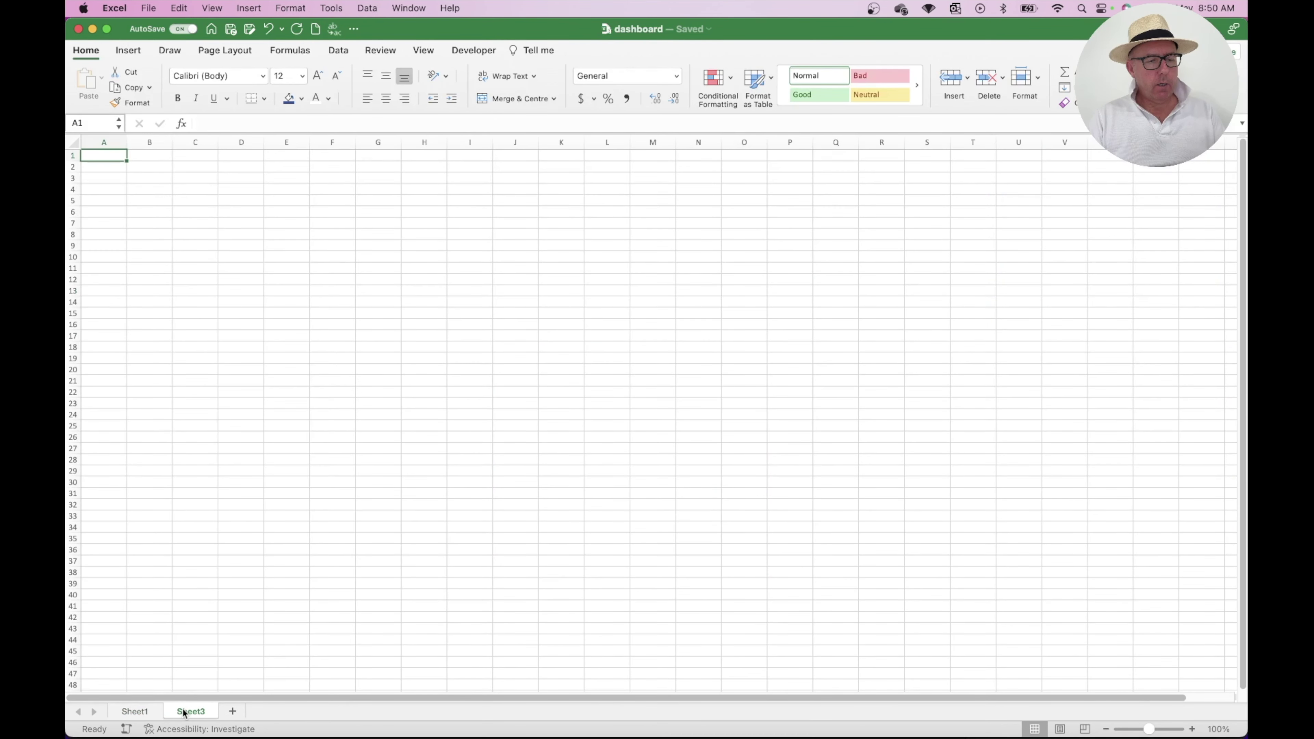
{"action": "double_click", "coordinate": [185, 712]}
{"action": "type", "text": "Data"}
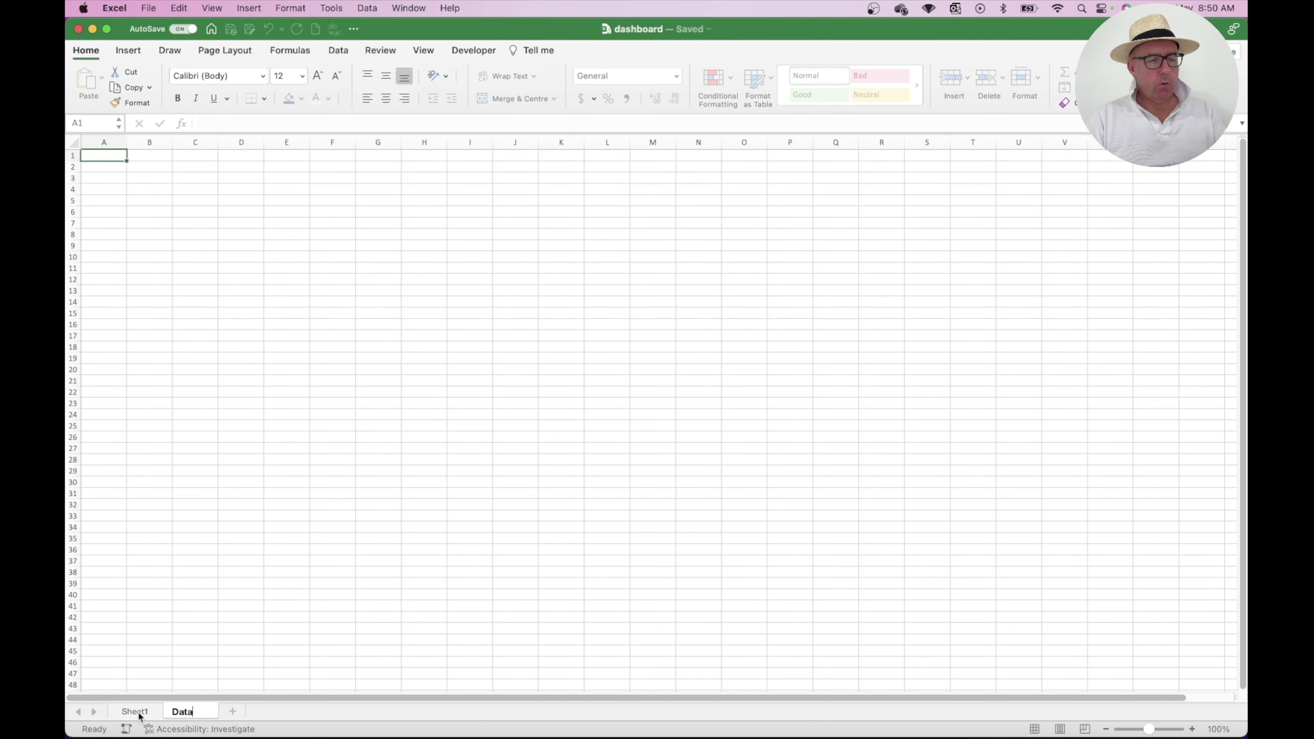
Rename Sheet1 as Dashboard.
{"action": "left_click", "coordinate": [138, 715]}
{"action": "double_click", "coordinate": [139, 714]}
{"action": "type", "text": "Dashboard"}
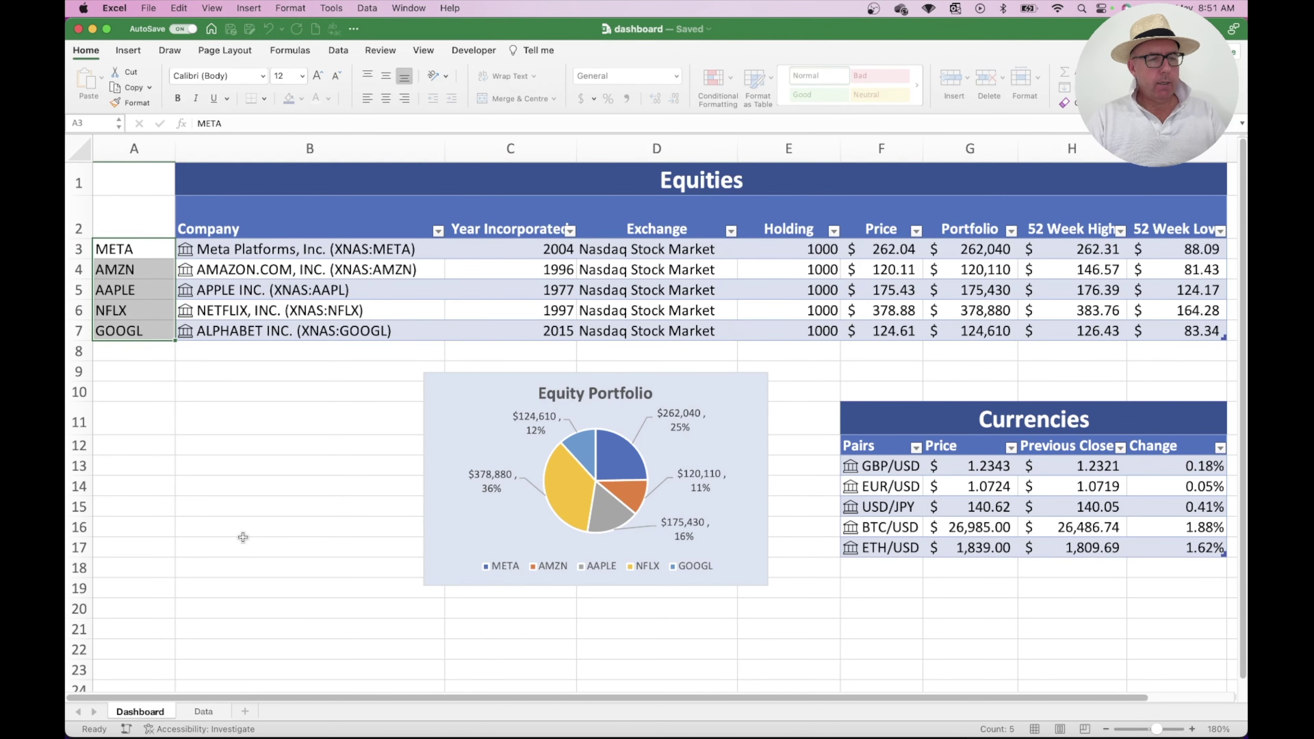
{"action": "left_click", "coordinate": [163, 350]}
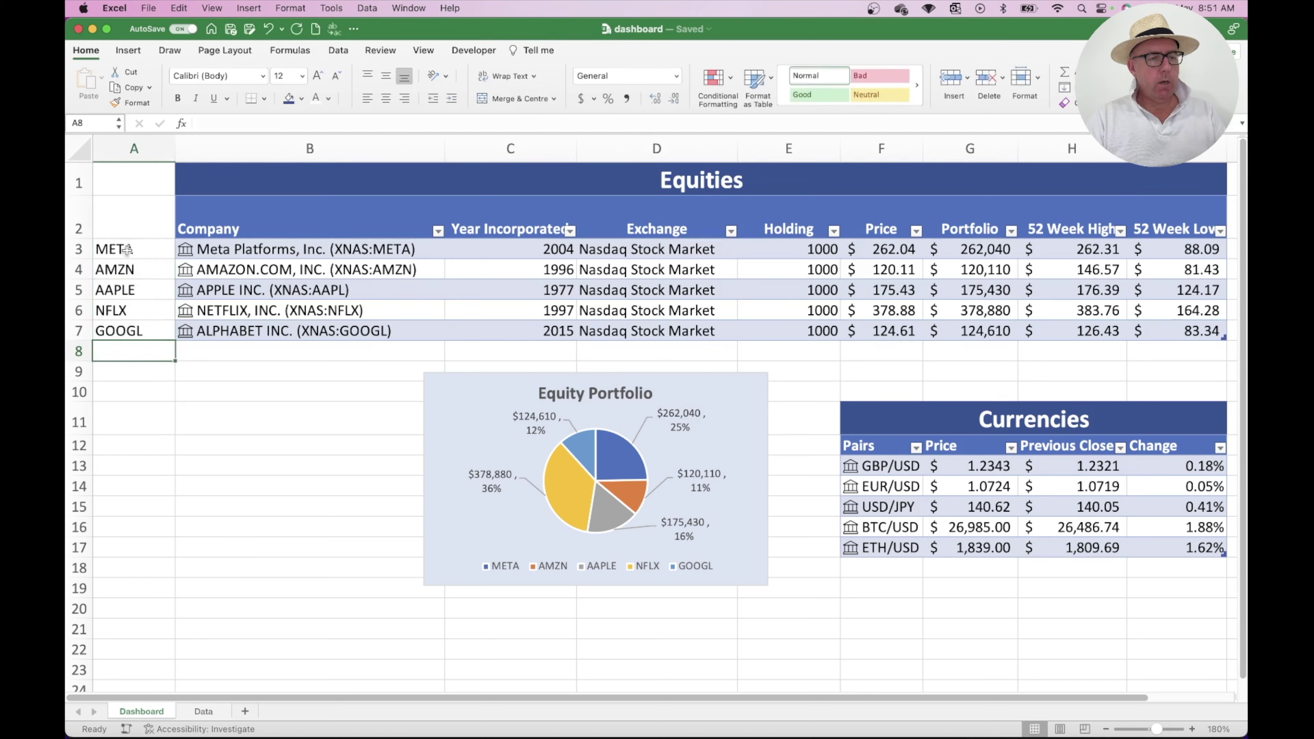
Move the ticker names in A3:A7 of the Dashboard sheet to the Data sheet, starting at A1.
{"action": "left_click_drag", "start_coordinate": [131, 251], "coordinate": [146, 325]}
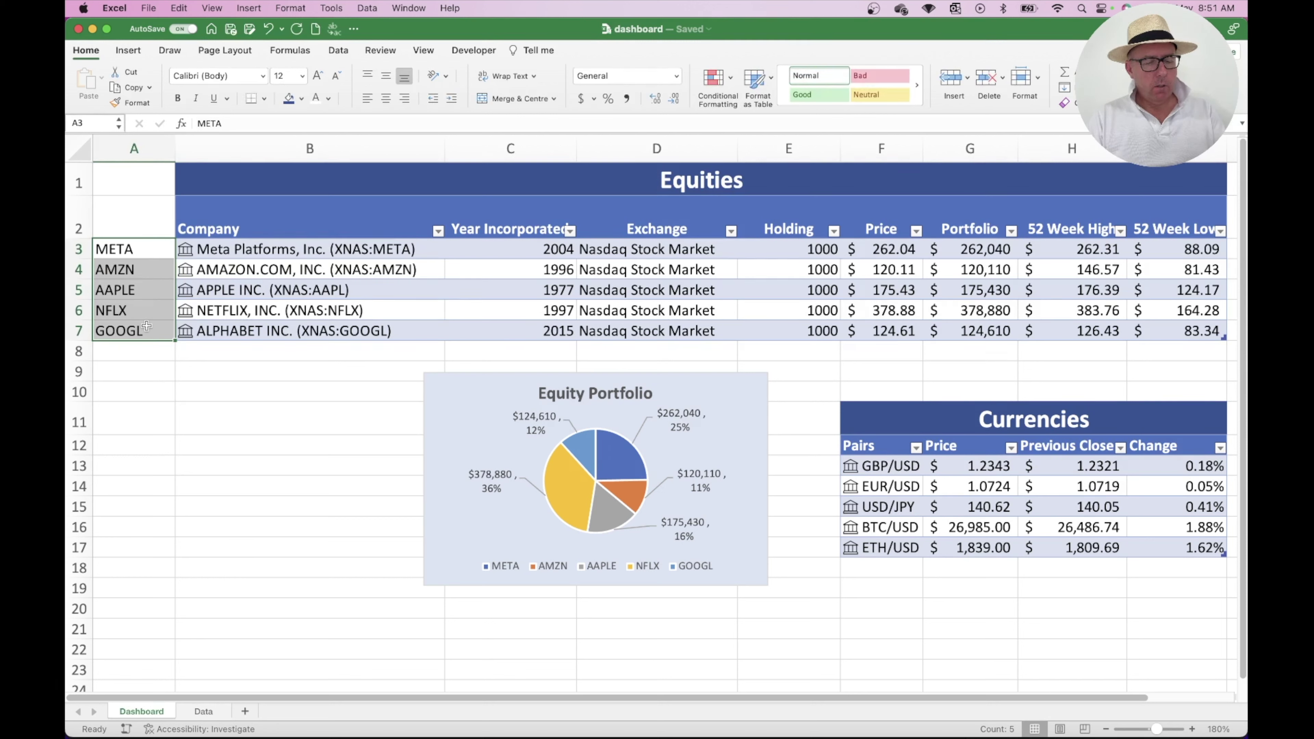
{"action": "key", "text": "super+c"}
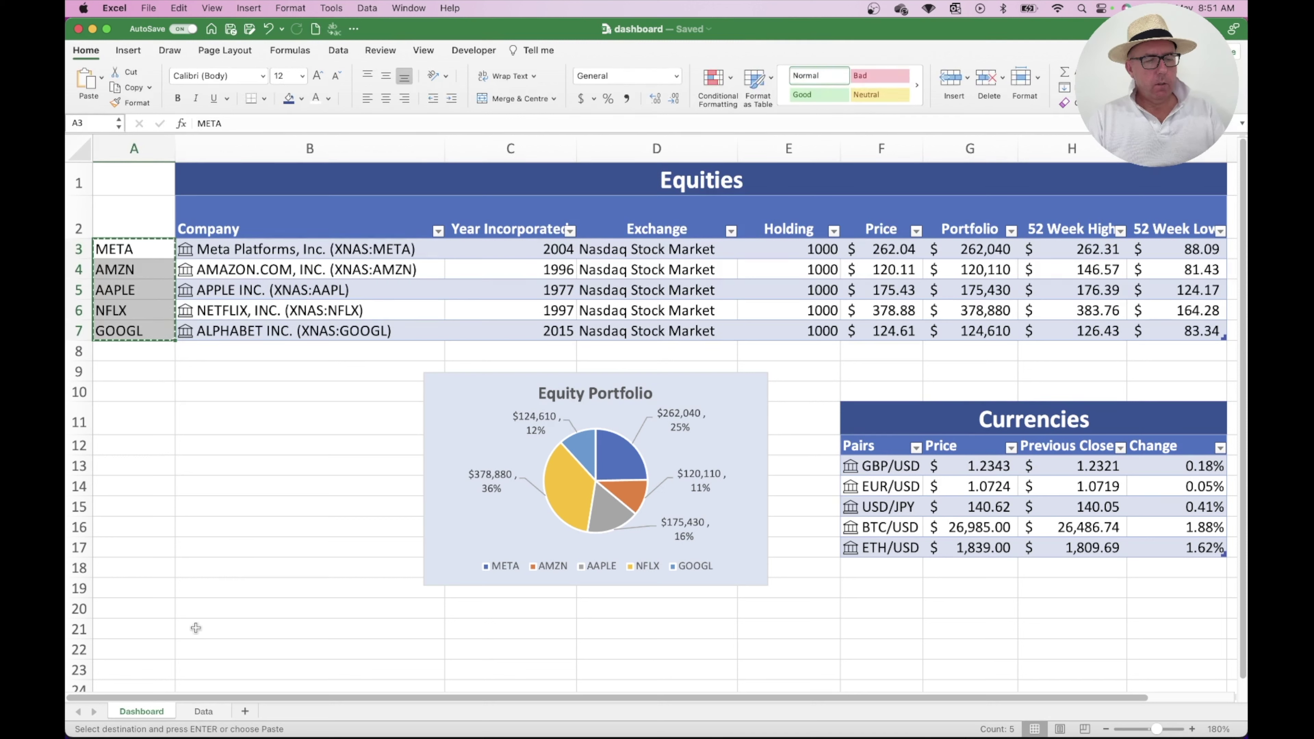
{"action": "key", "text": "ctrl+Page_Down"}
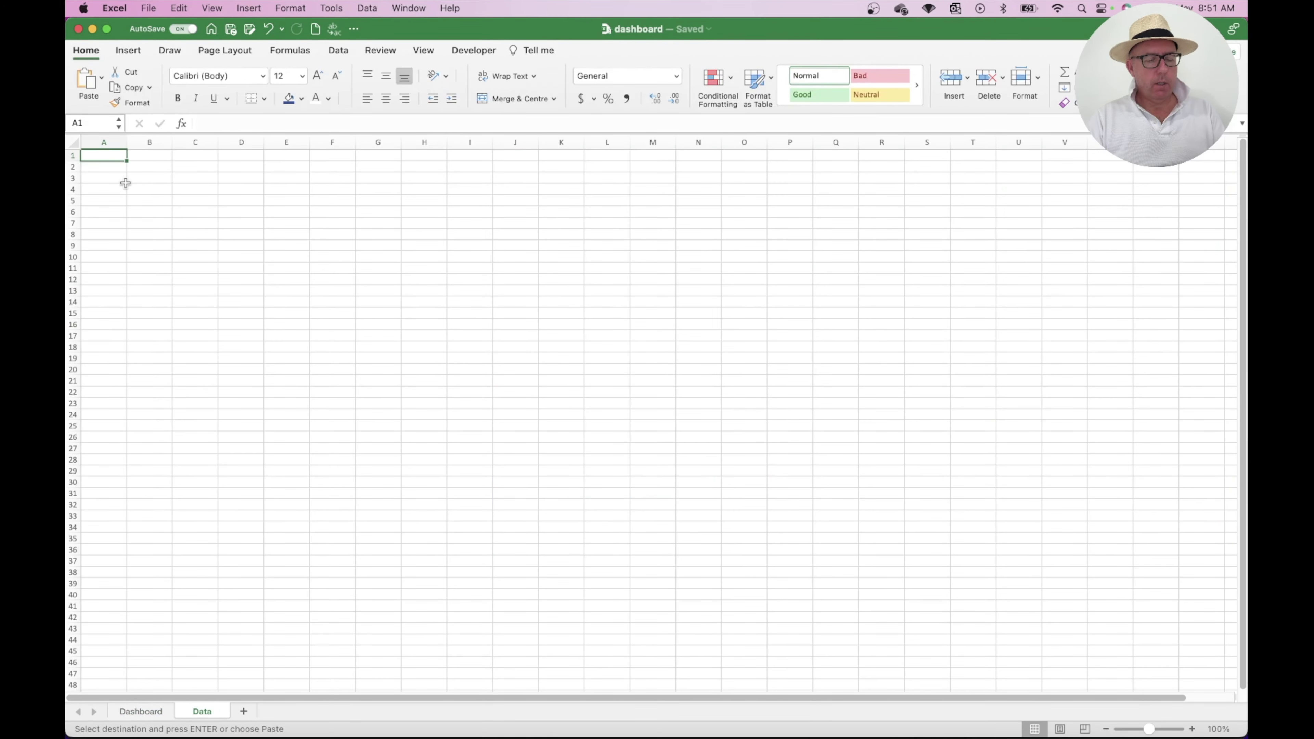
{"action": "key", "text": "super+v"}
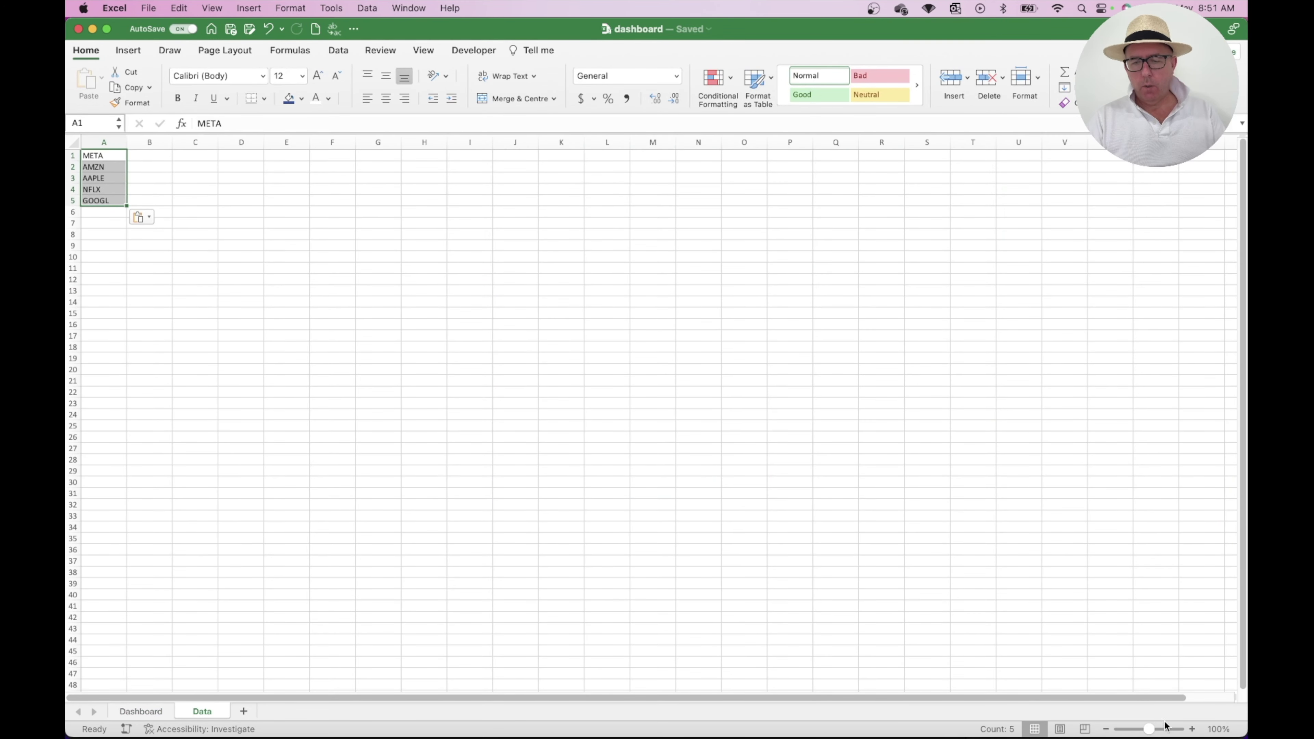
{"action": "left_click", "coordinate": [1192, 729]}
{"action": "left_click", "coordinate": [1192, 729]}
{"action": "left_click", "coordinate": [1192, 729]}
{"action": "left_click", "coordinate": [1192, 729]}
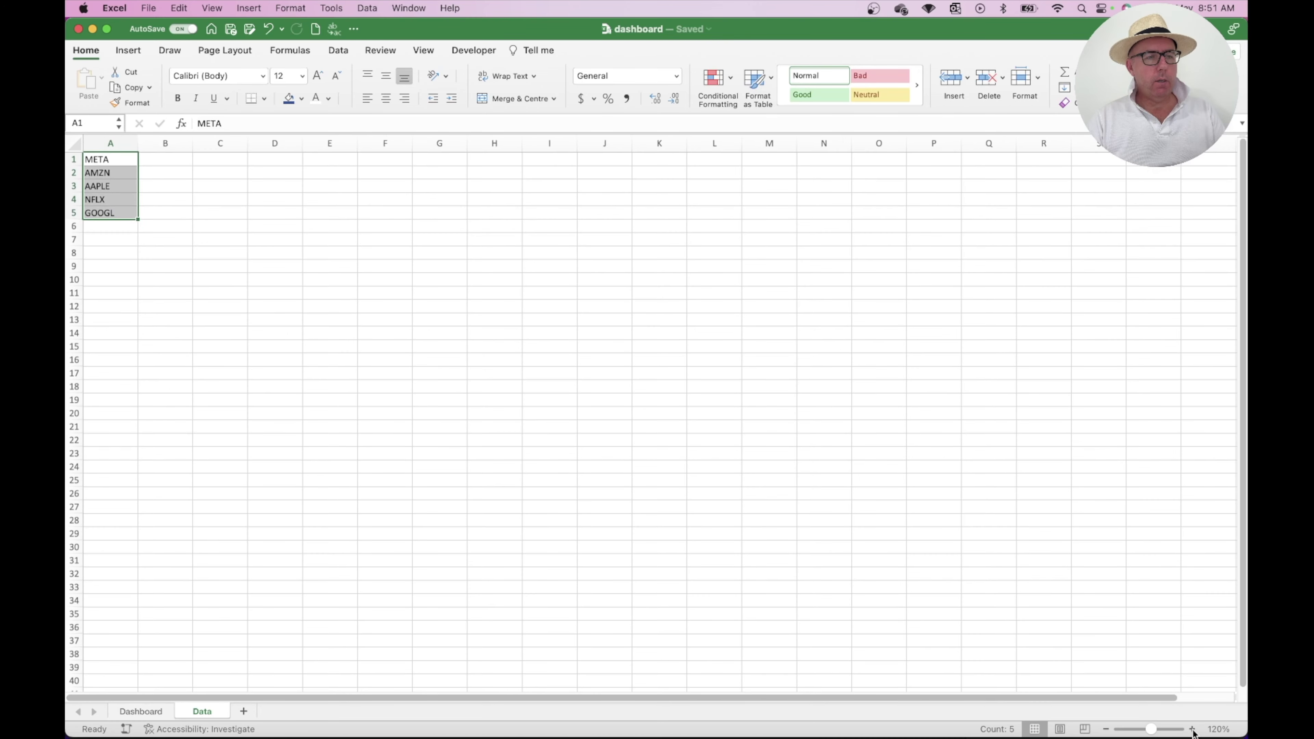
{"action": "left_click", "coordinate": [1192, 729]}
{"action": "left_click", "coordinate": [1192, 729]}
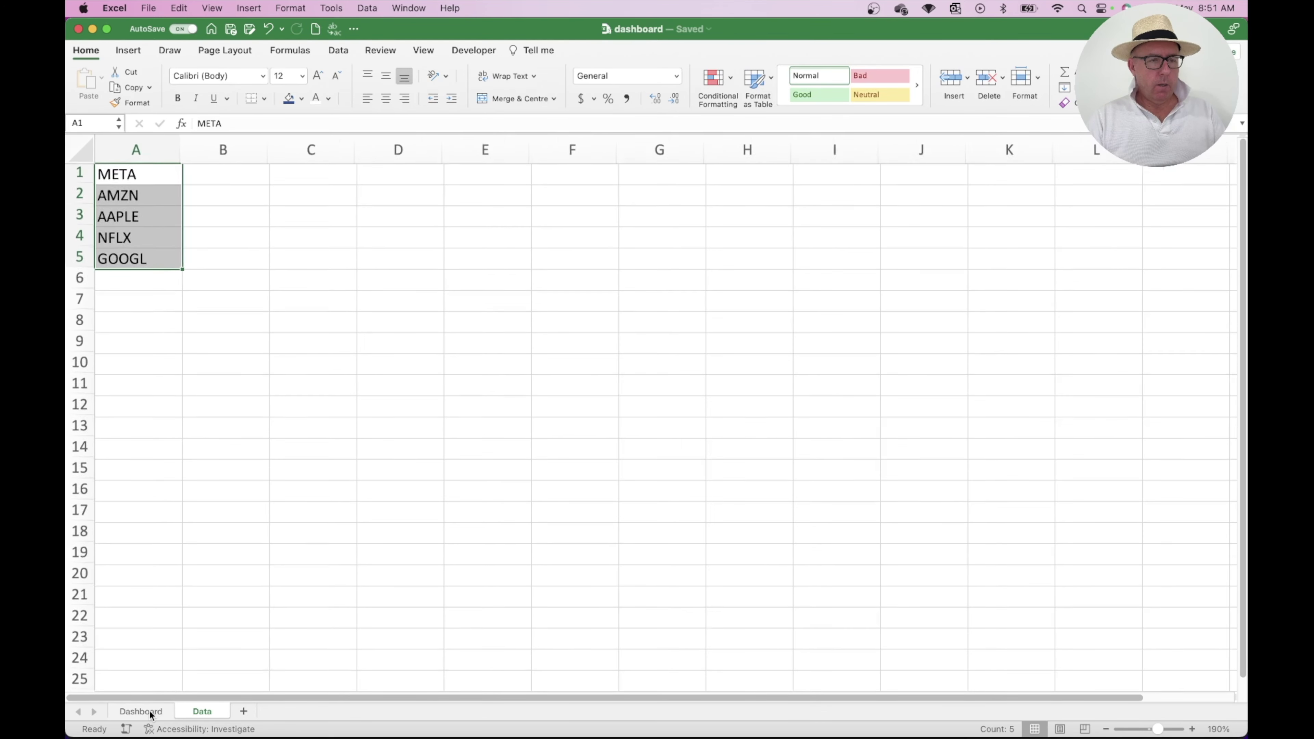
Delete the empty column A from the Dashboard sheet.
{"action": "left_click", "coordinate": [156, 710]}
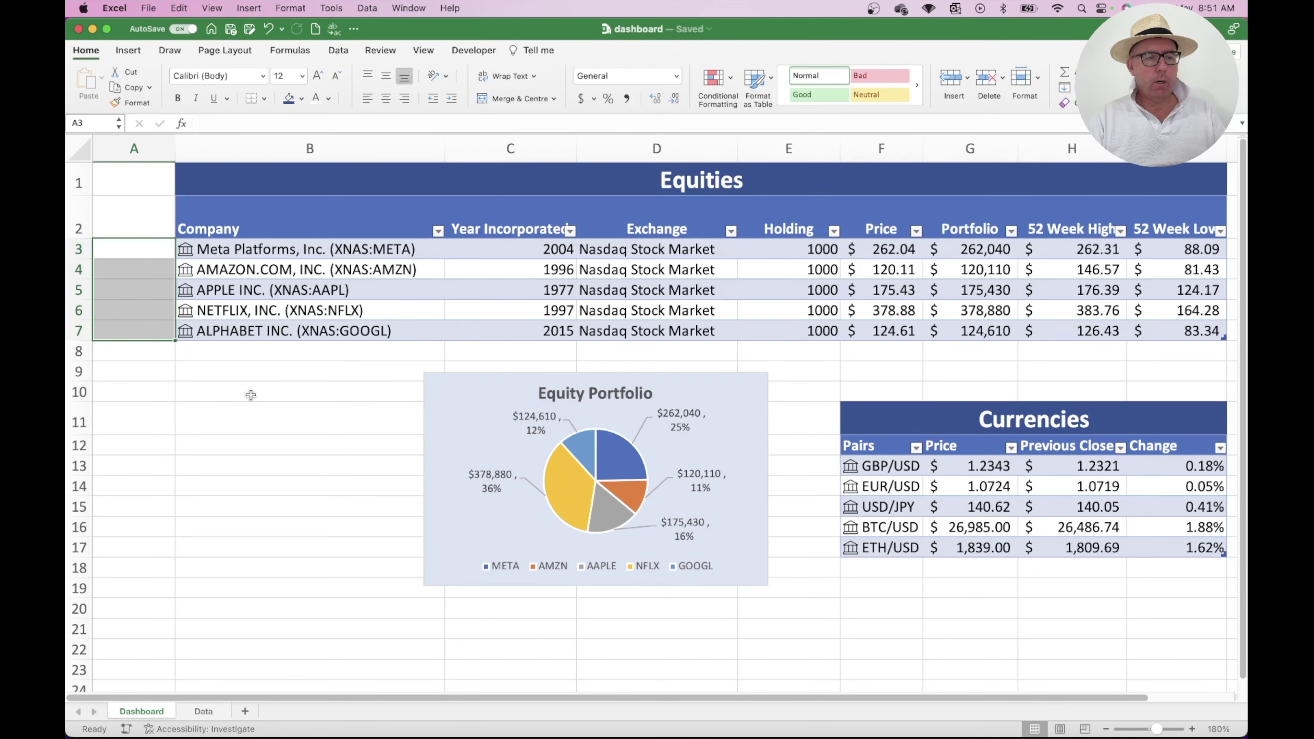
{"action": "left_click", "coordinate": [243, 392]}
{"action": "right_click", "coordinate": [130, 156]}
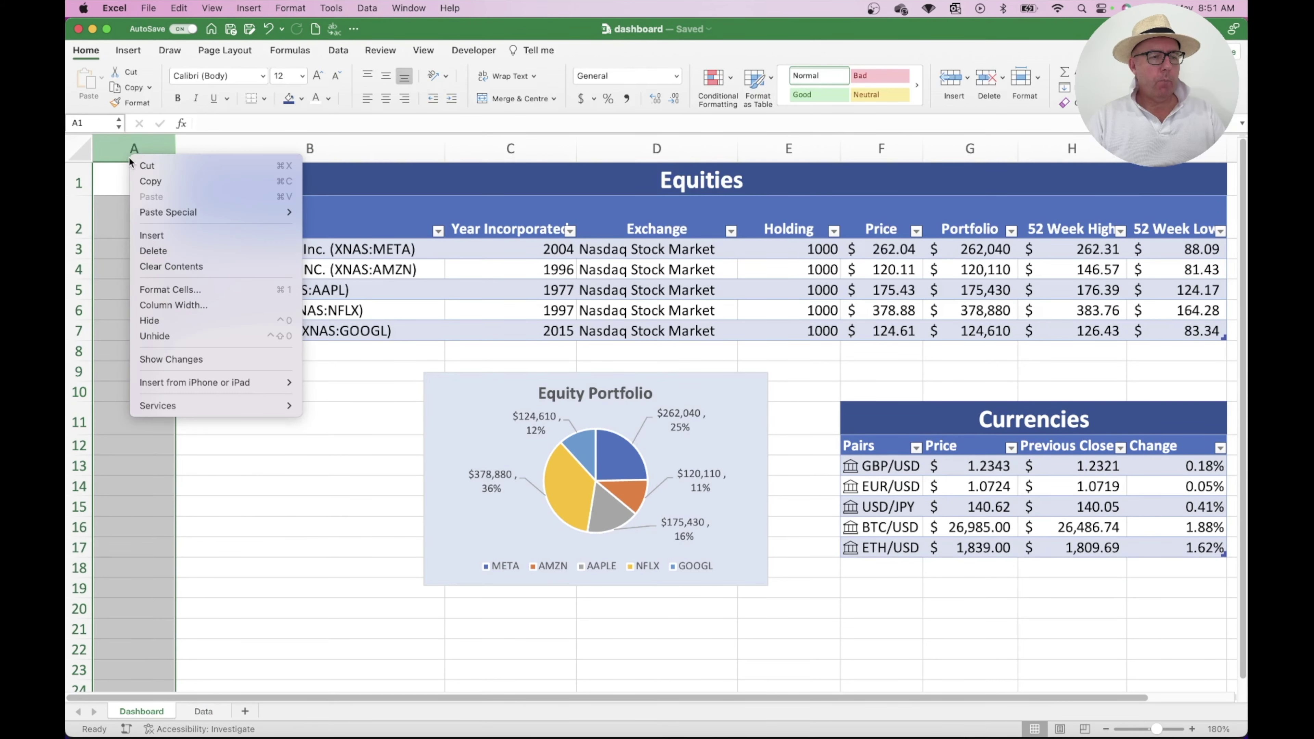
{"action": "left_click", "coordinate": [185, 253]}
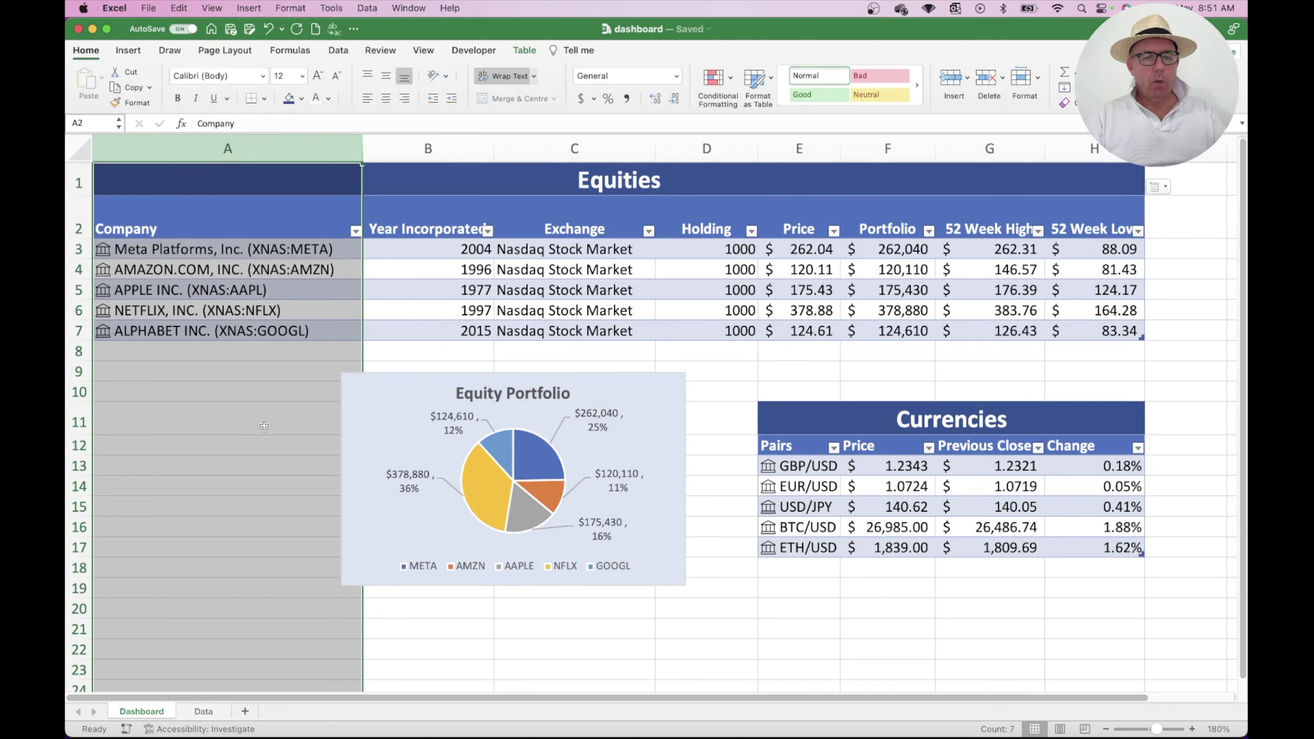
{"action": "left_click", "coordinate": [178, 422]}
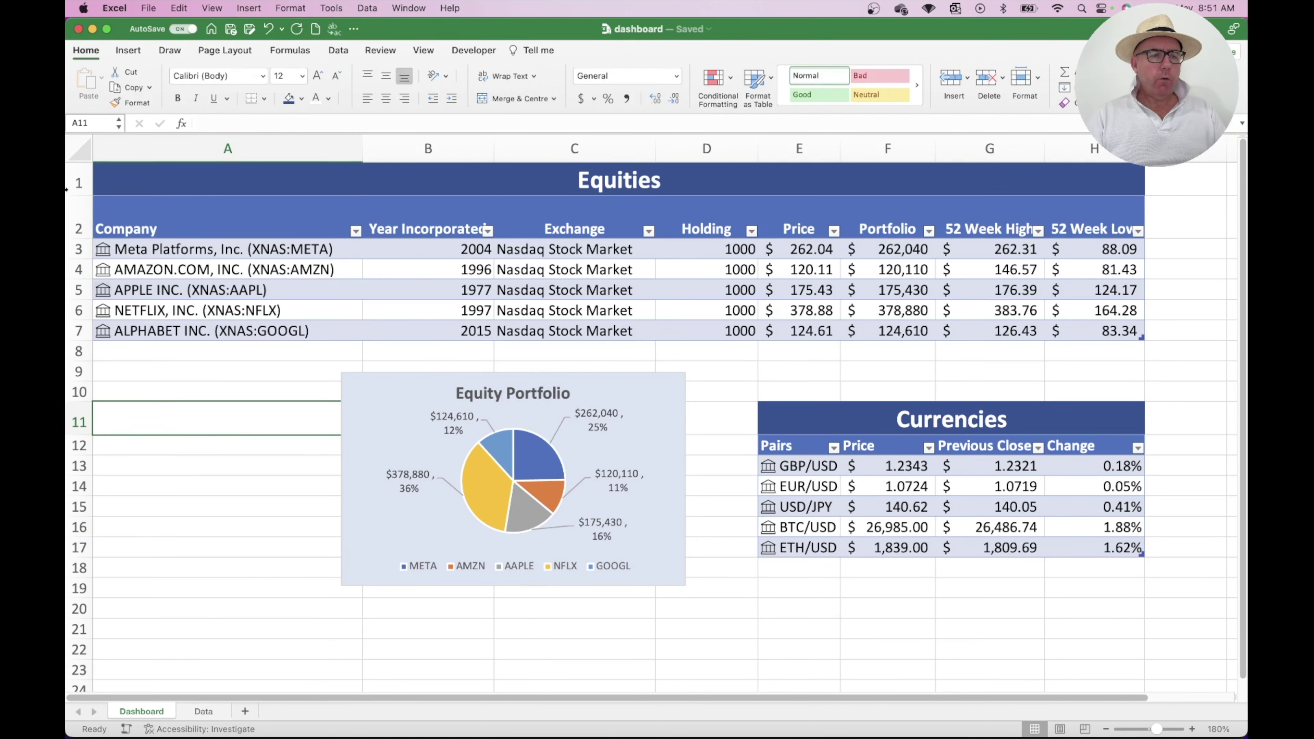
Insert four blank rows above the Equities heading on the Dashboard sheet.
{"action": "left_click", "coordinate": [80, 178]}
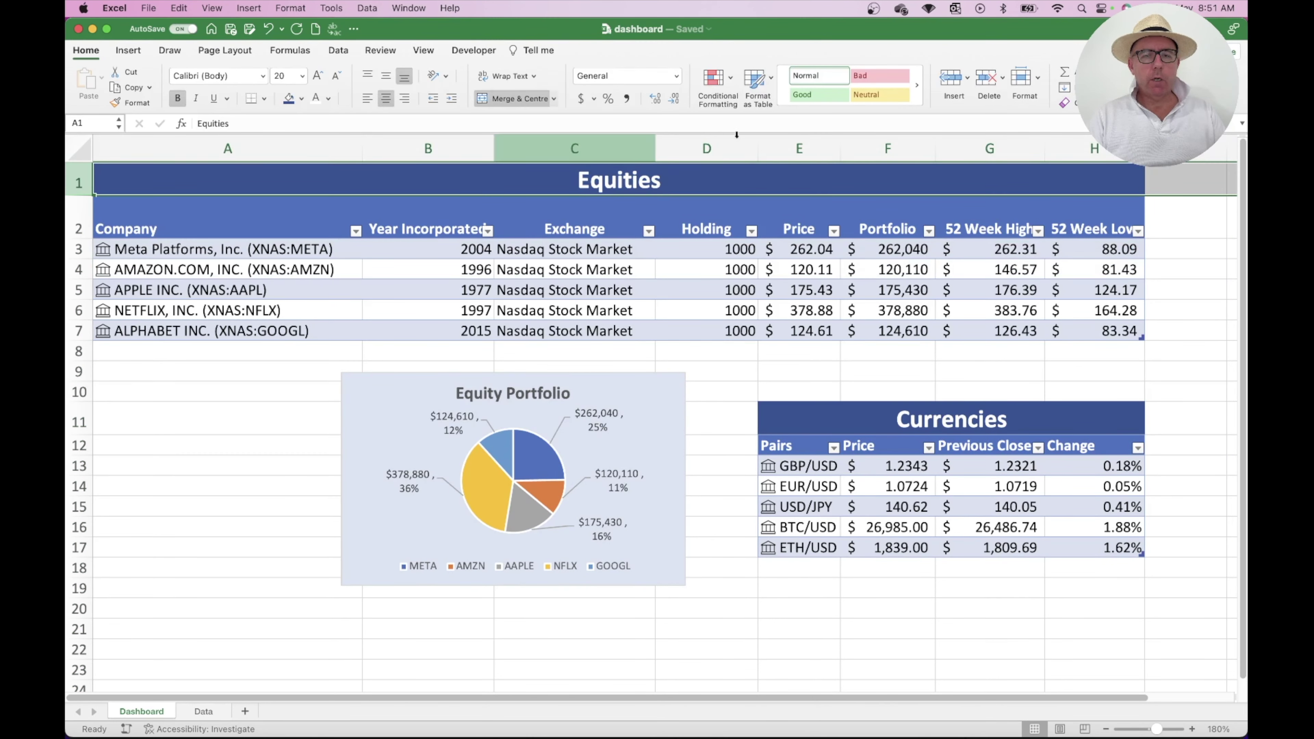
{"action": "left_click", "coordinate": [953, 82]}
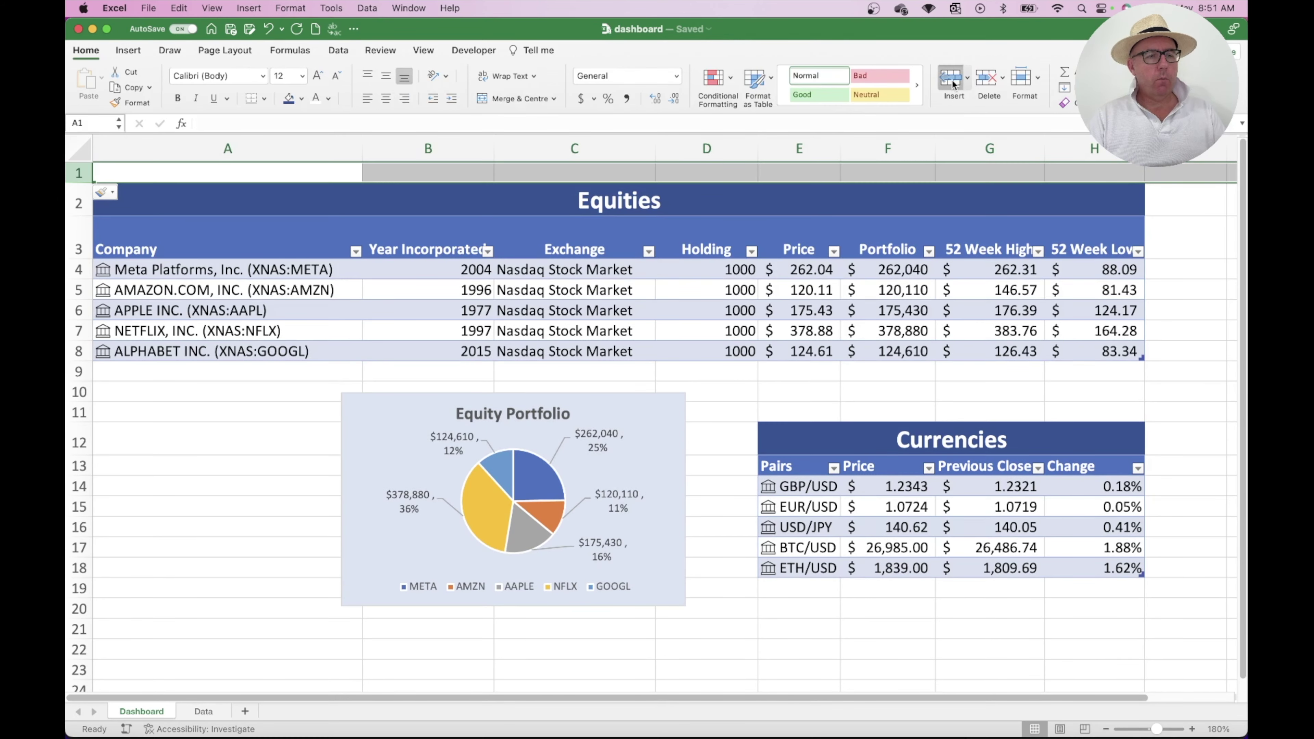
{"action": "left_click", "coordinate": [954, 83]}
{"action": "left_click", "coordinate": [953, 83]}
{"action": "left_click", "coordinate": [953, 83]}
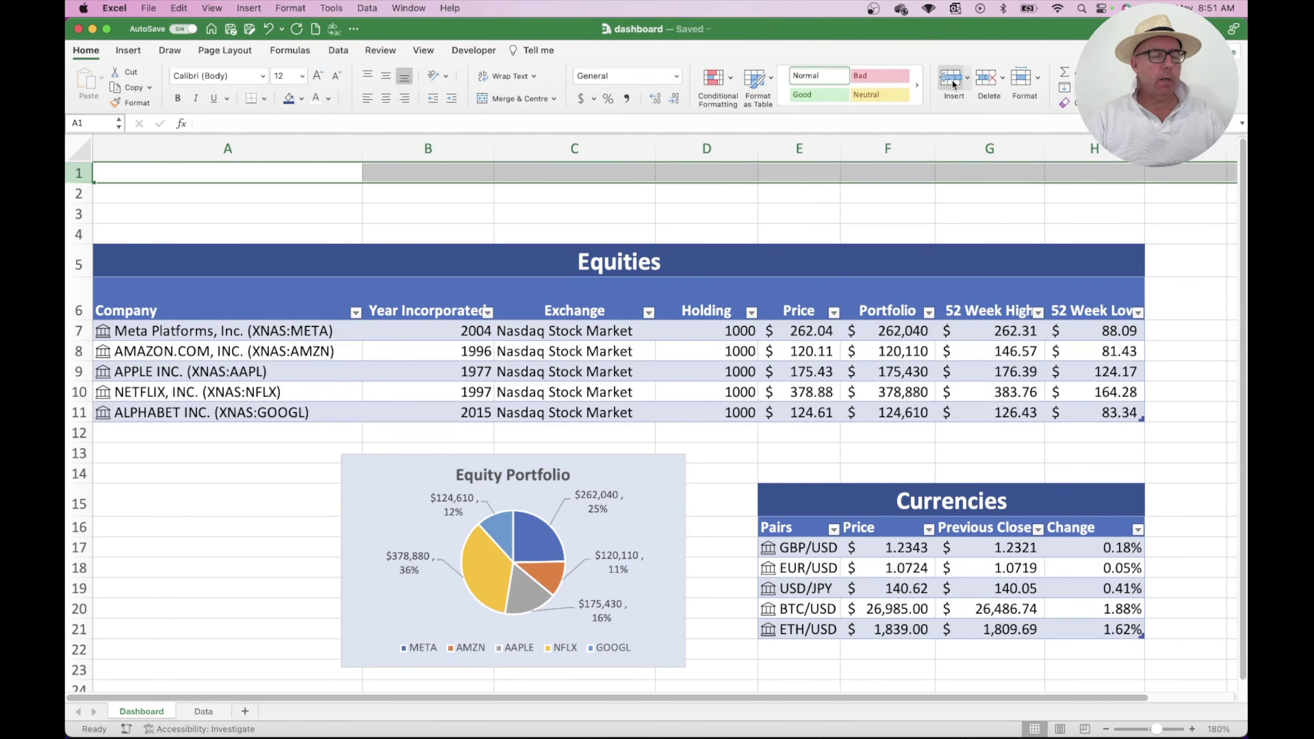
{"action": "left_click", "coordinate": [259, 178]}
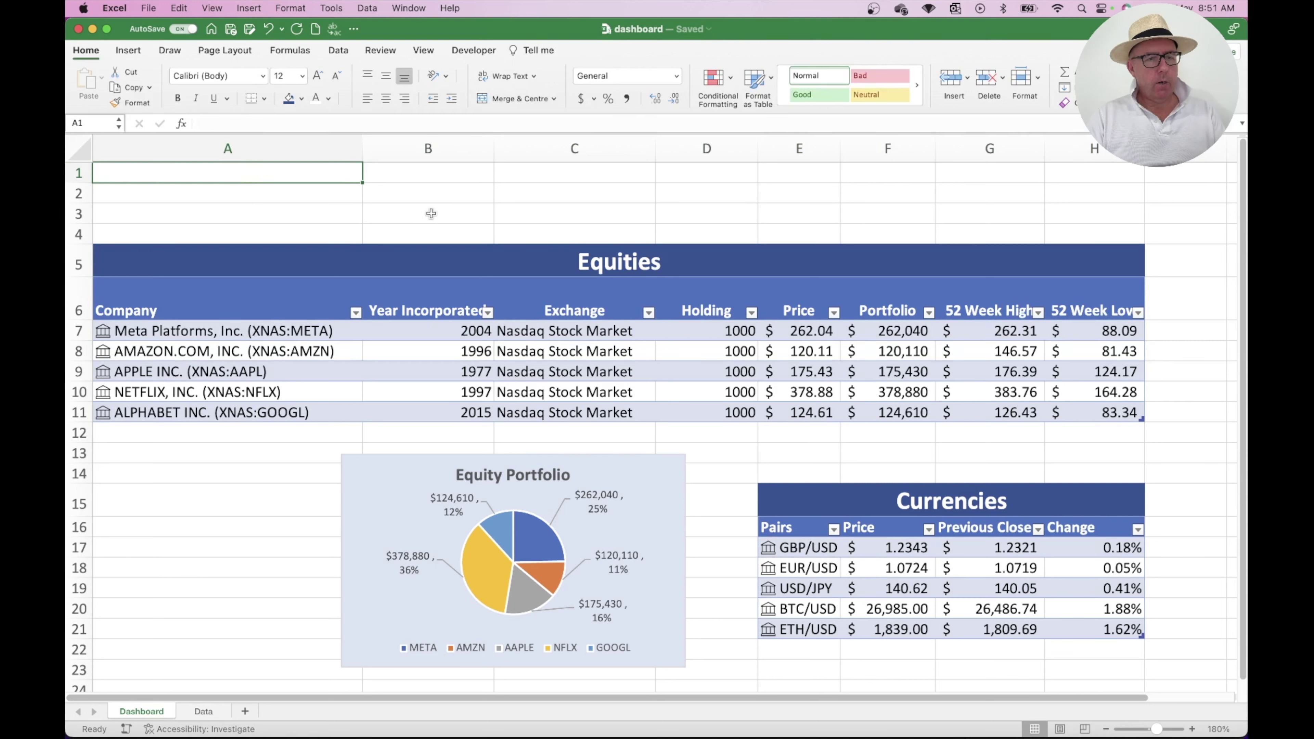
Merge and centre A1:B1, A2:B2 and A3:B3 as three separate cells.
{"action": "left_click_drag", "start_coordinate": [344, 175], "coordinate": [412, 175]}
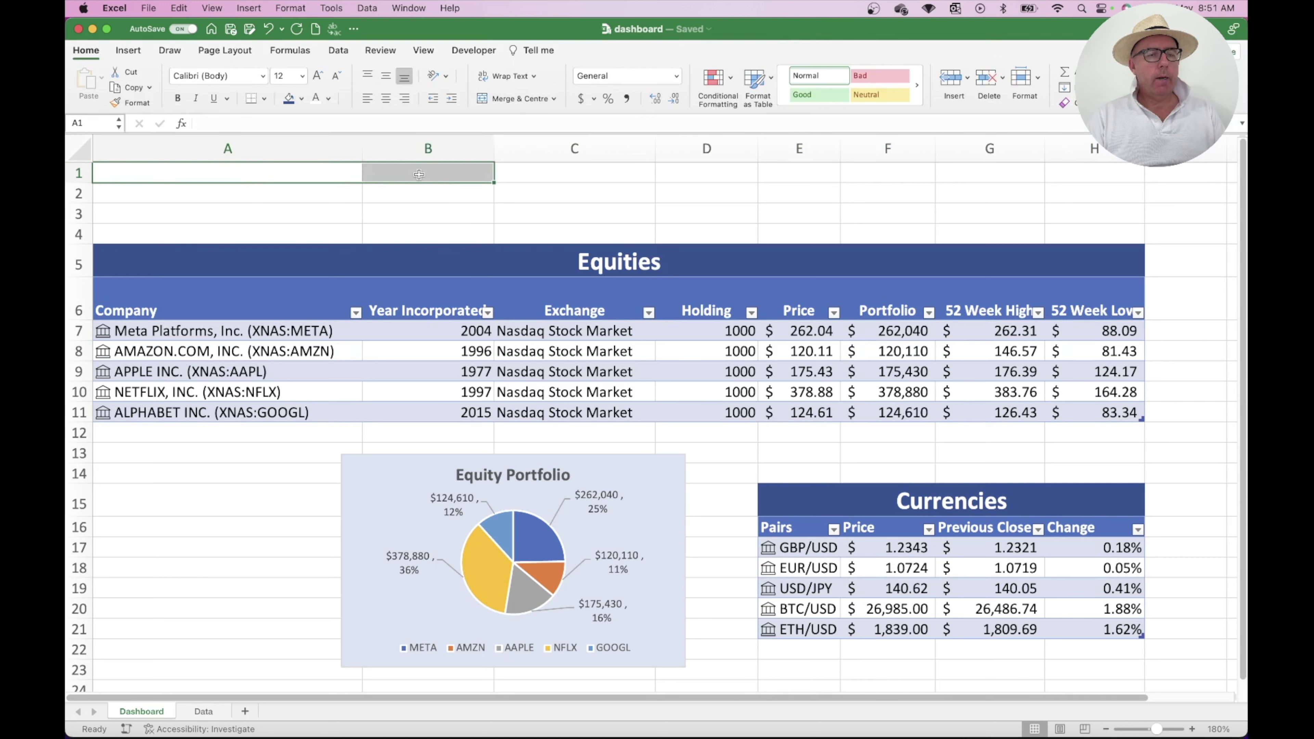
{"action": "left_click", "coordinate": [510, 98]}
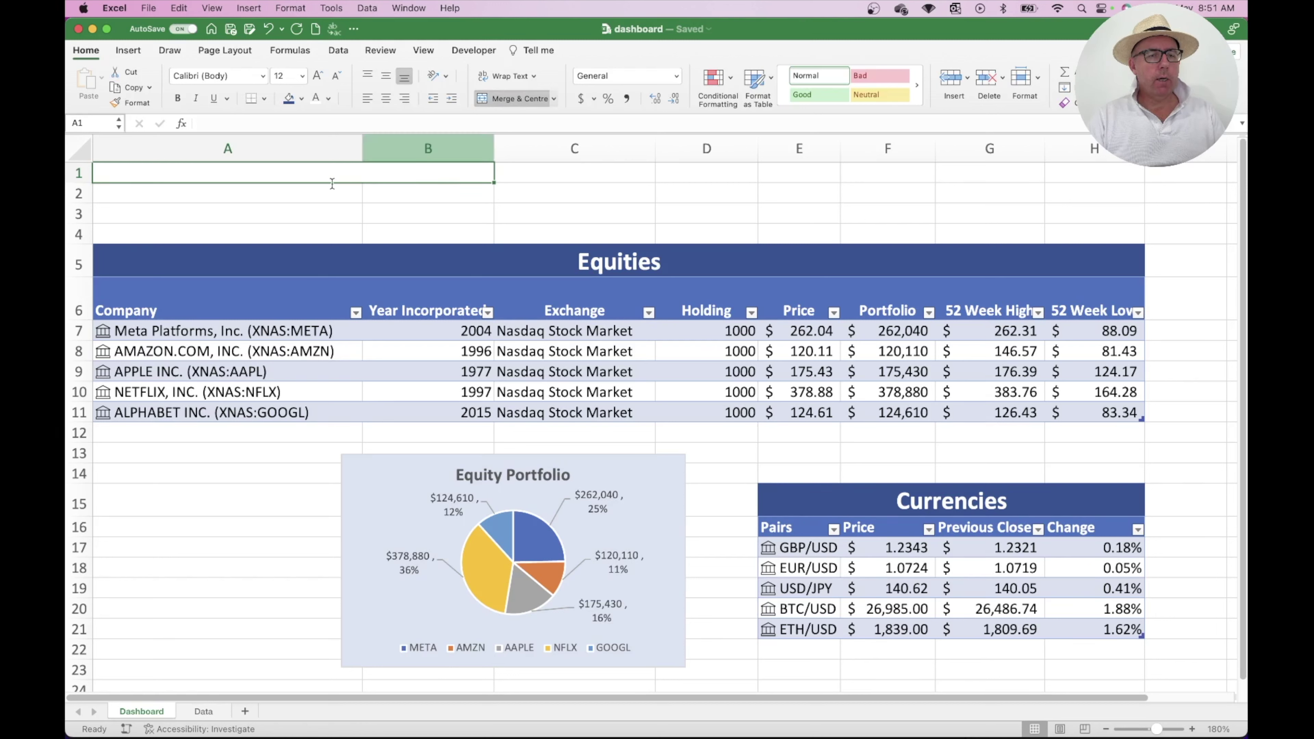
{"action": "left_click_drag", "start_coordinate": [310, 195], "coordinate": [413, 187]}
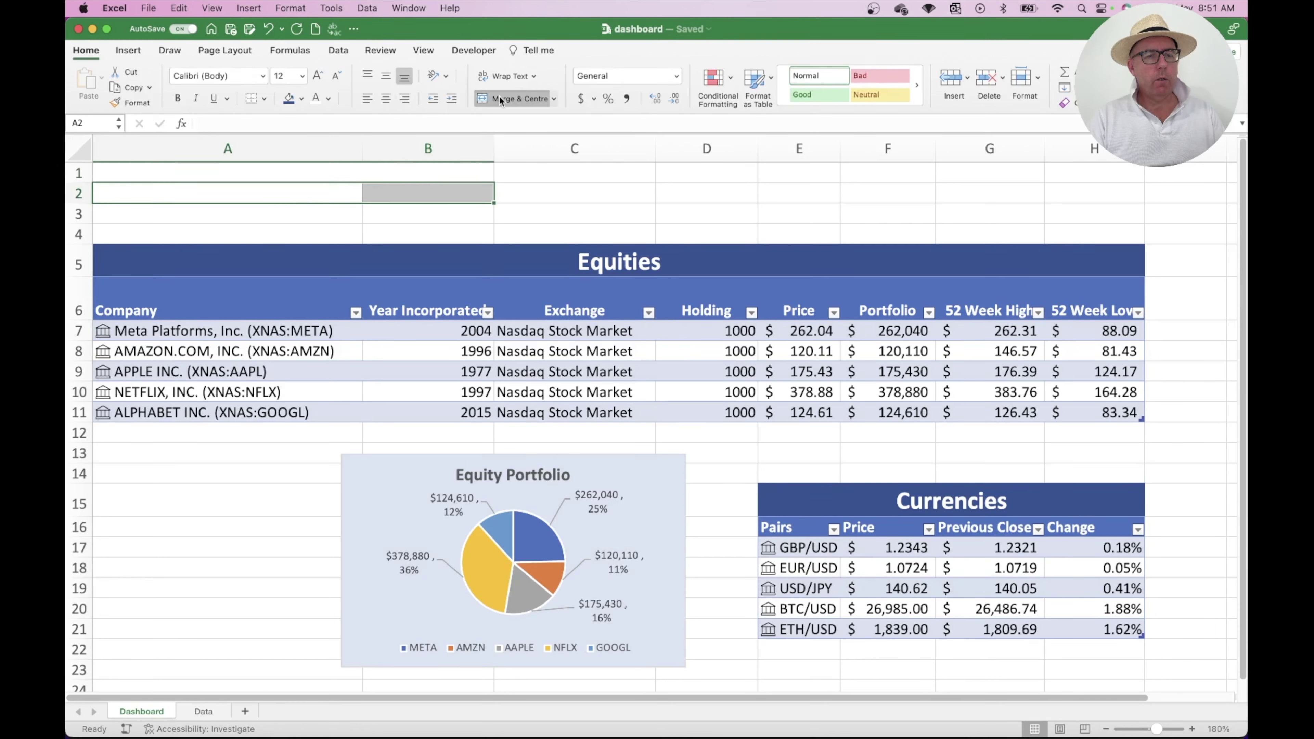
{"action": "left_click_drag", "start_coordinate": [332, 210], "coordinate": [383, 211]}
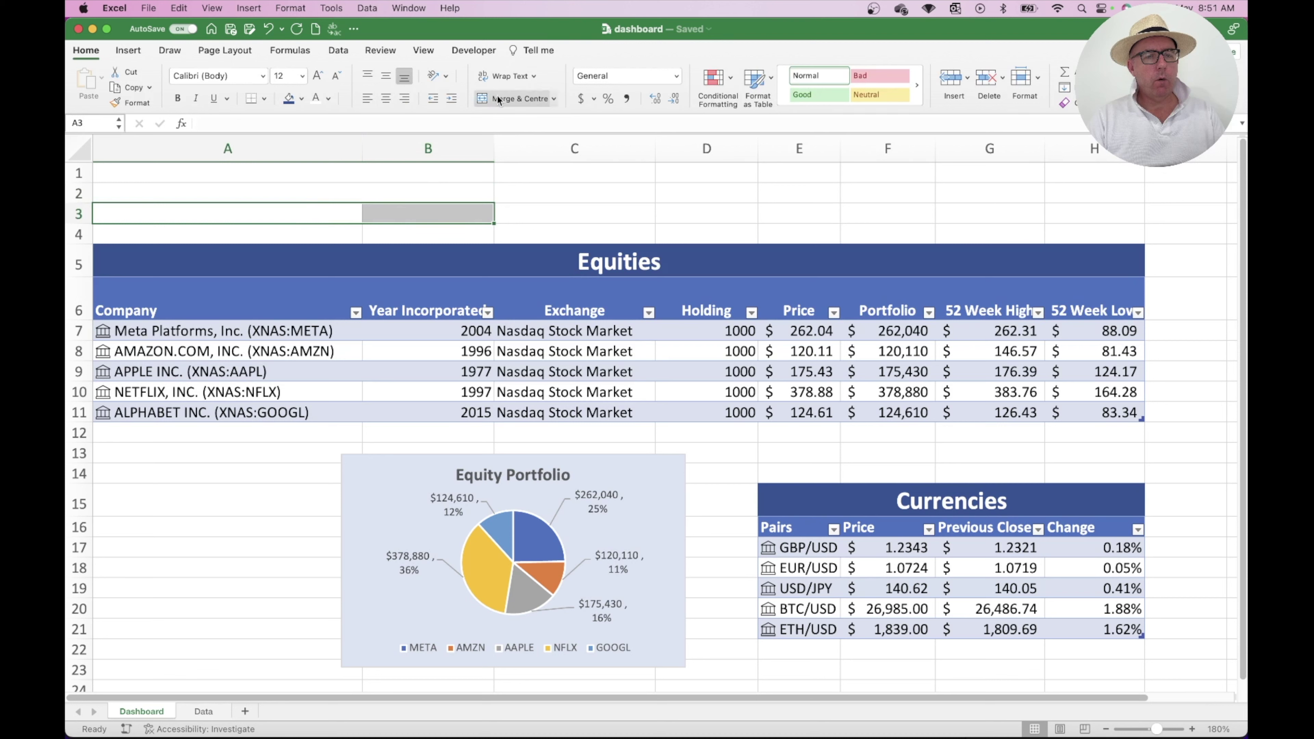
{"action": "left_click", "coordinate": [510, 98]}
Enter the heading Net Worth in merged cell A1 and the currency code USD in A2 of the Dashboard sheet.
{"action": "left_click", "coordinate": [315, 173]}
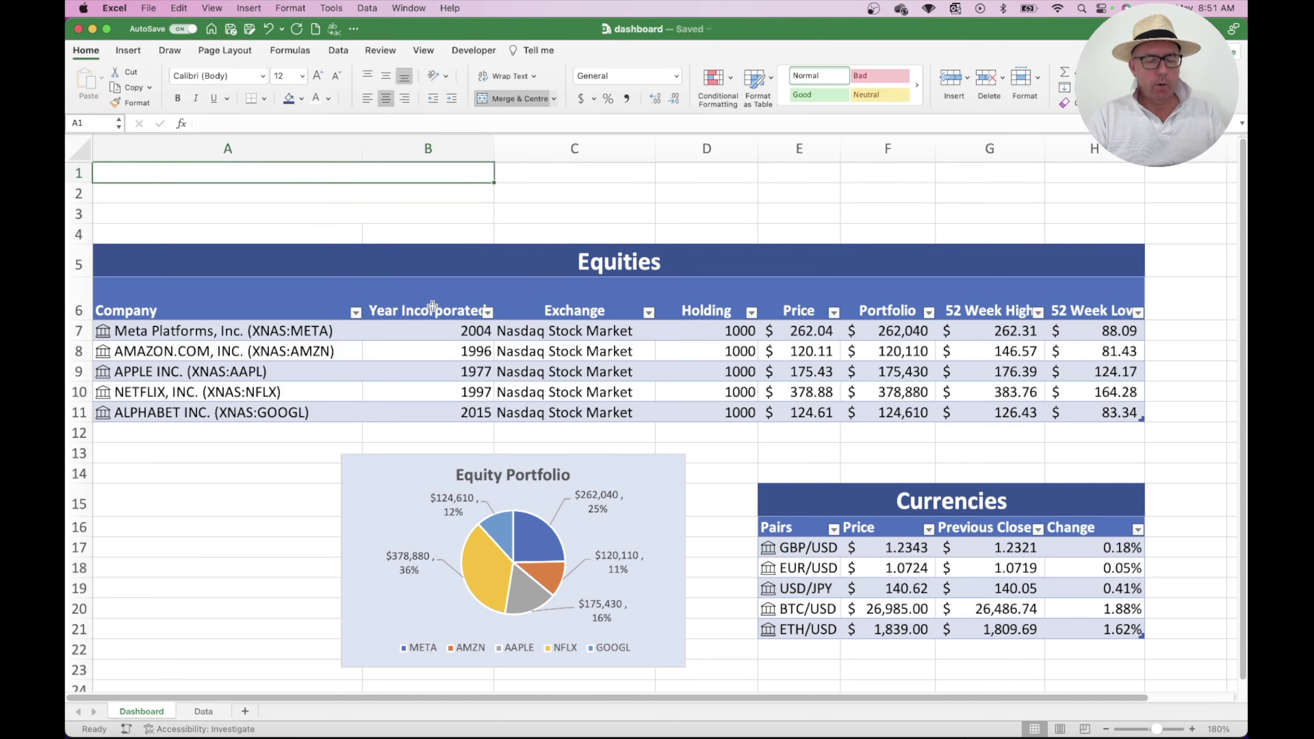
{"action": "type", "text": "Net Wor"}
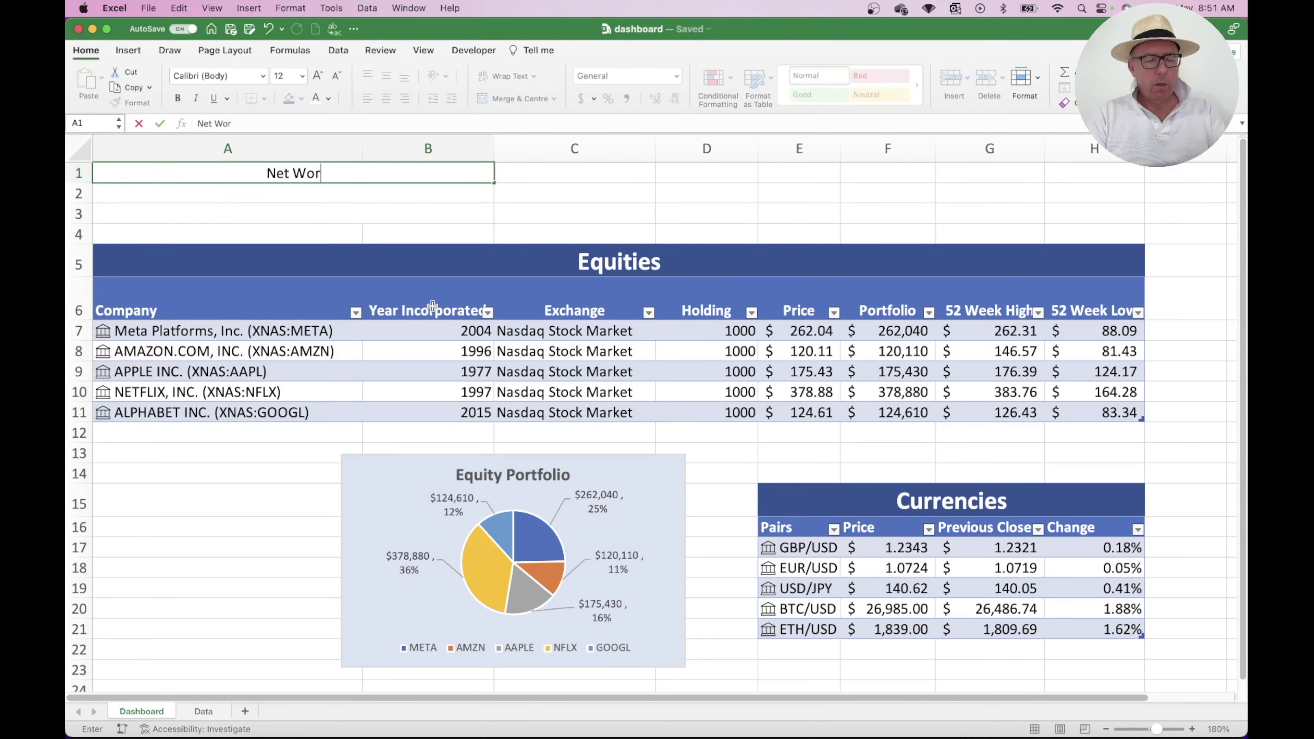
{"action": "type", "text": "th"}
{"action": "key", "text": "Return"}
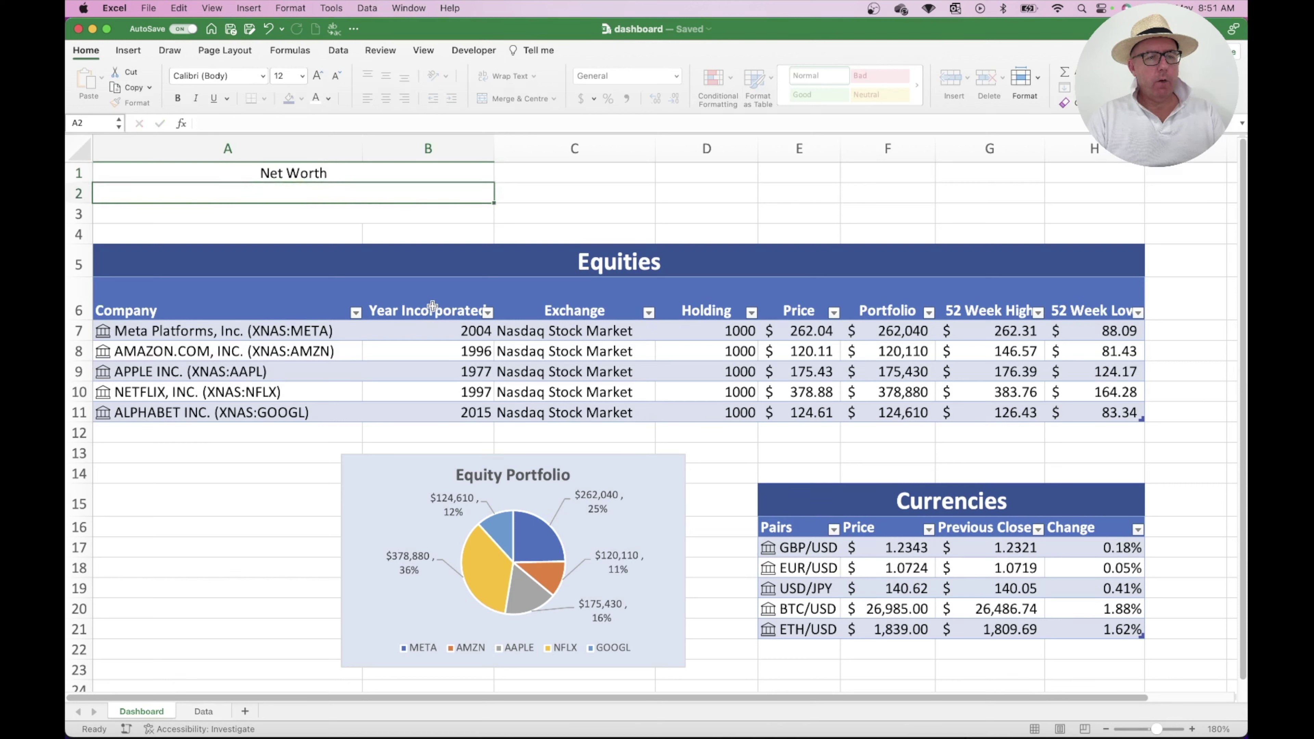
{"action": "type", "text": "USD"}
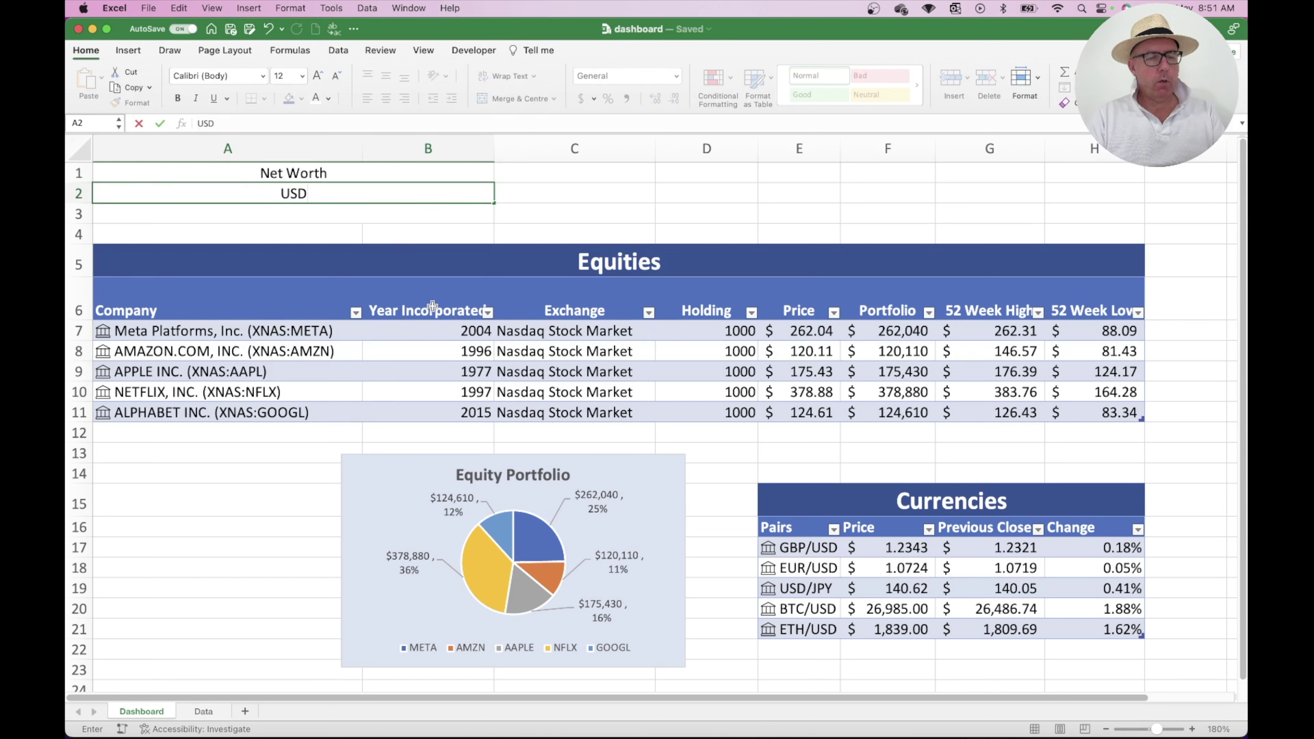
{"action": "key", "text": "Return"}
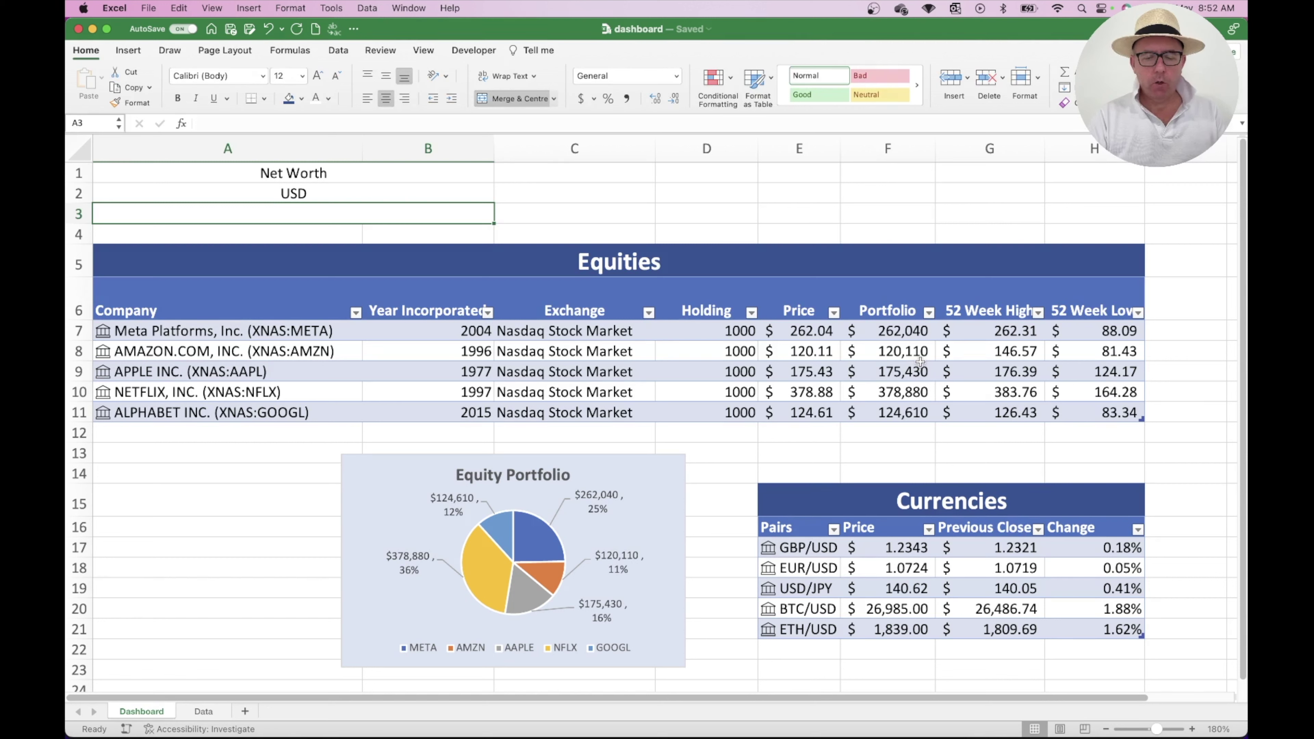
Total the Portfolio column of the Equities table in A3 with a SUM formula.
{"action": "type", "text": "=sum("}
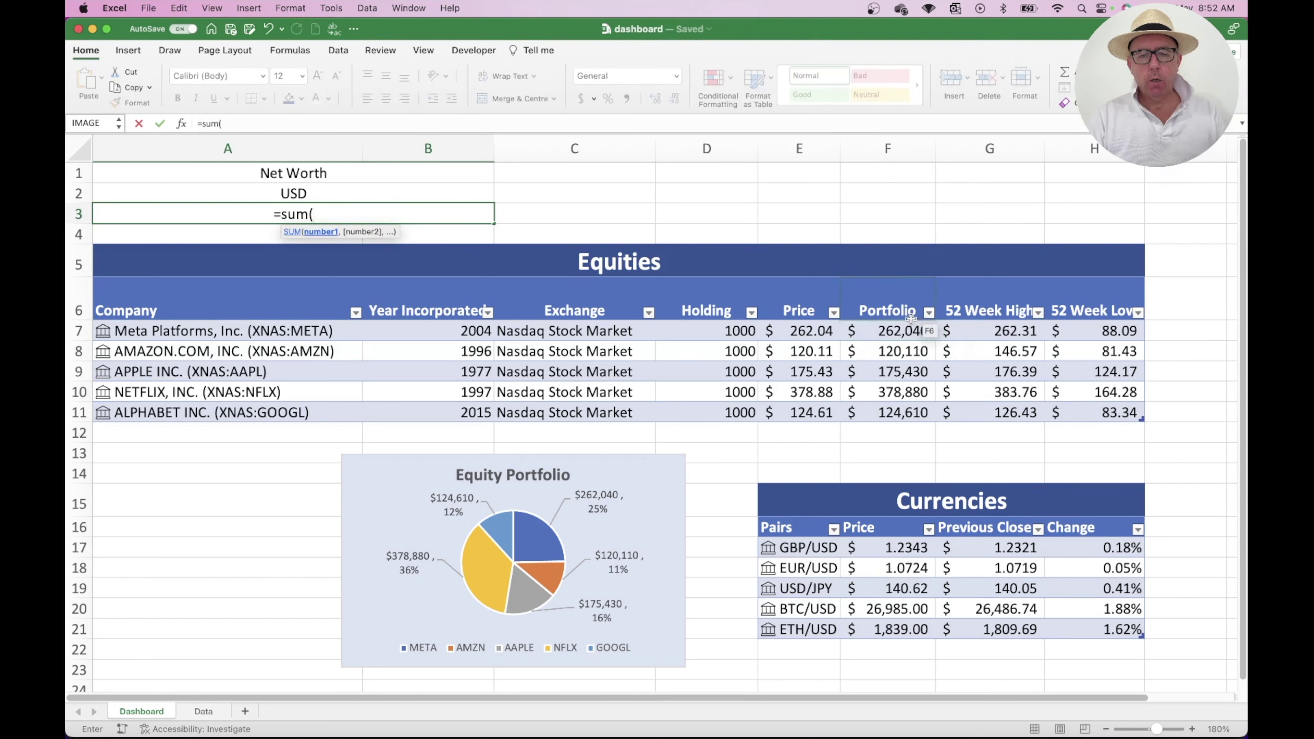
{"action": "left_click_drag", "start_coordinate": [907, 326], "coordinate": [921, 430]}
{"action": "type", "text": ")"}
{"action": "key", "text": "Return"}
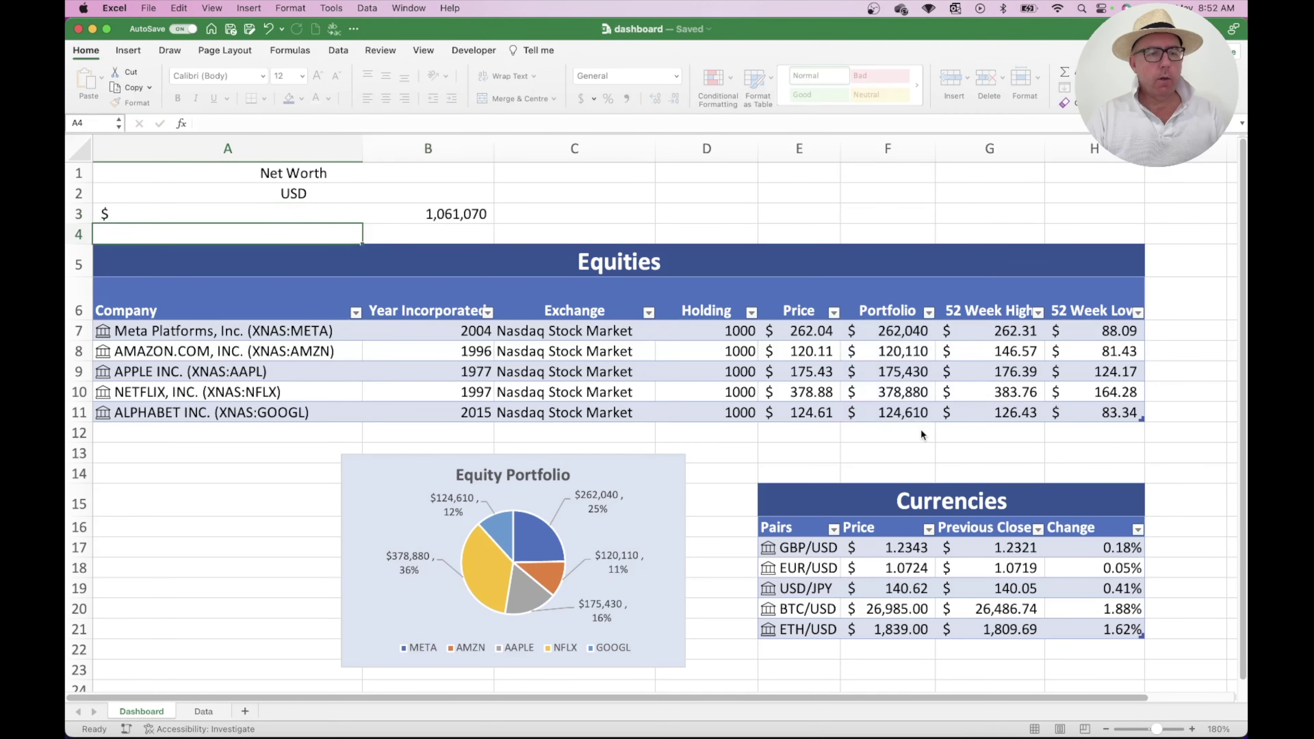
Format the net worth total in A3 as Currency with 0 decimal places and the $ symbol.
{"action": "left_click", "coordinate": [372, 216]}
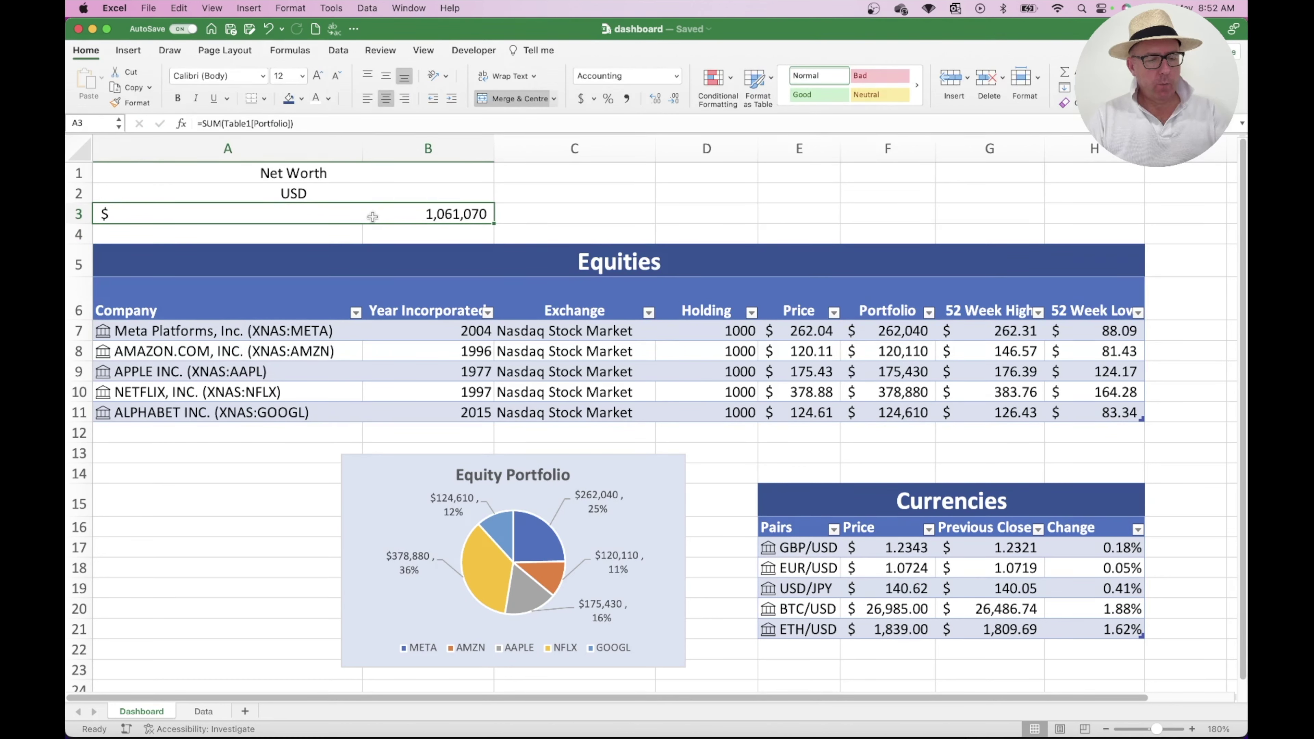
{"action": "key", "text": "super+1"}
{"action": "right_click", "coordinate": [445, 215]}
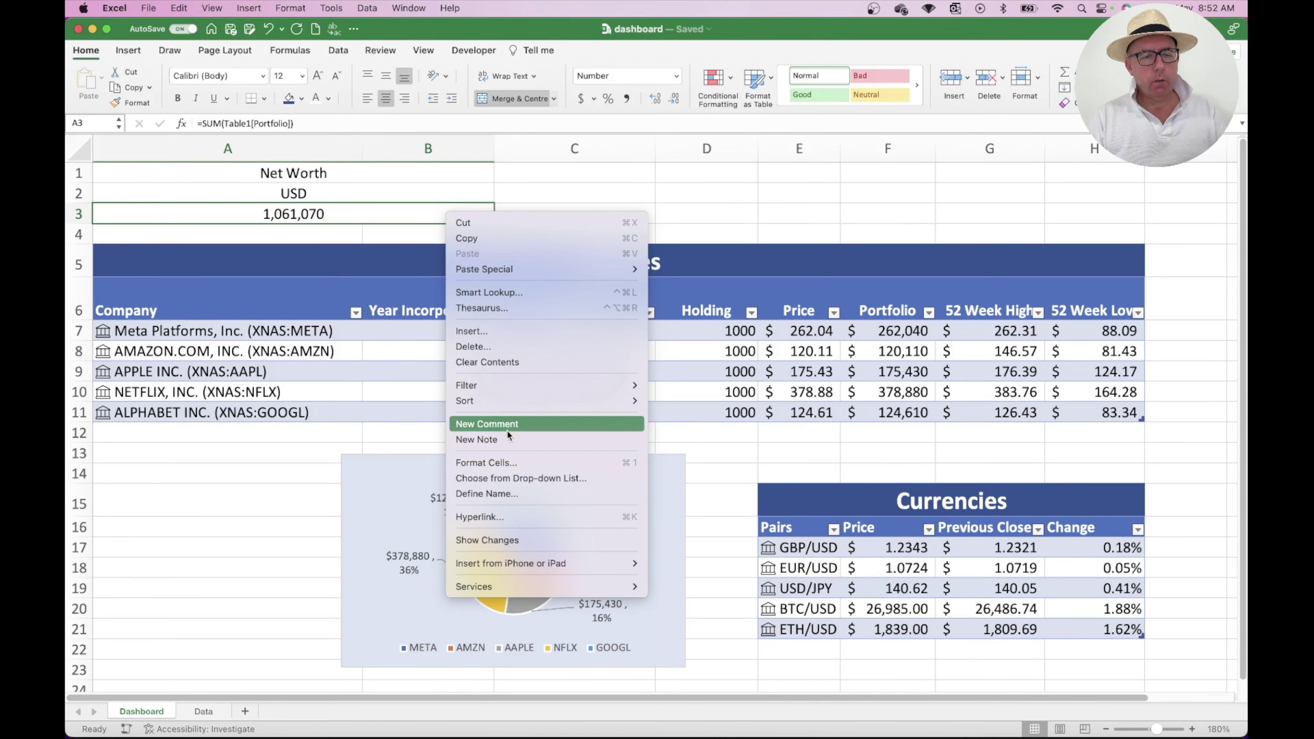
{"action": "left_click", "coordinate": [663, 335]}
{"action": "key", "text": "super+1"}
{"action": "left_click", "coordinate": [556, 209]}
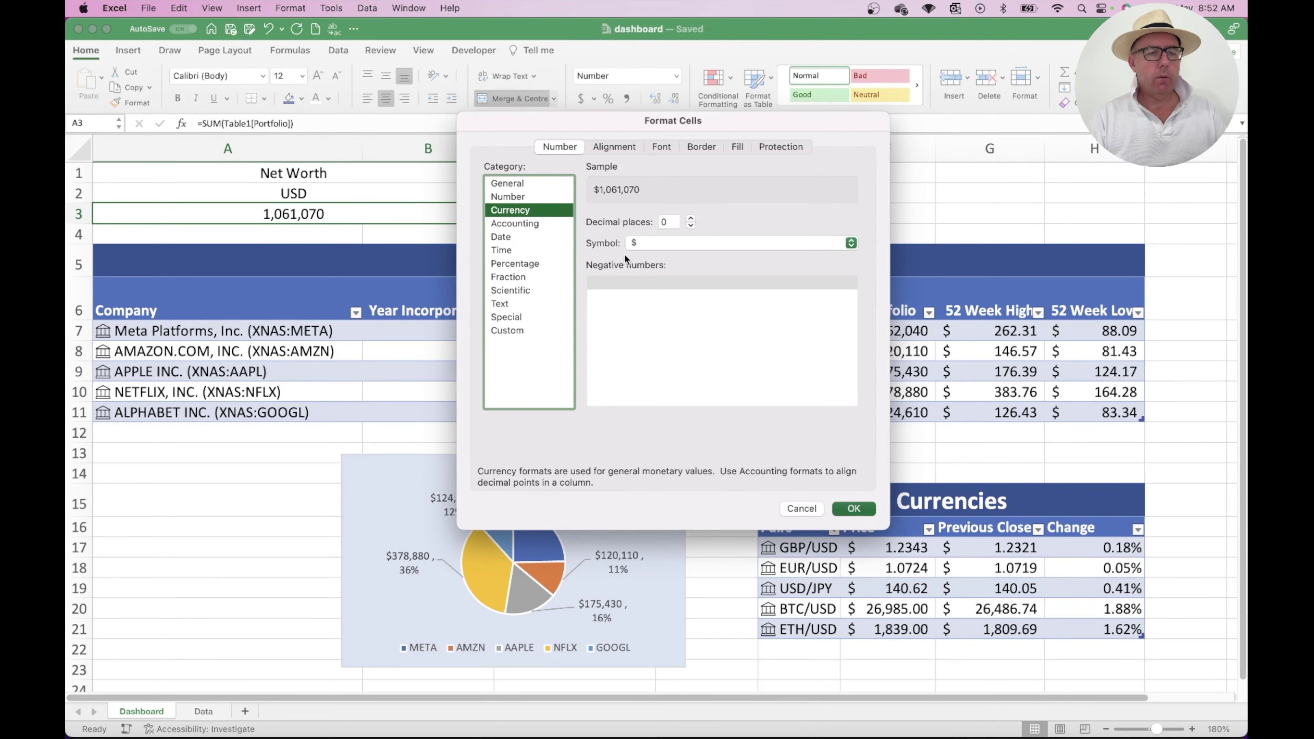
{"action": "left_click", "coordinate": [856, 509]}
{"action": "left_click", "coordinate": [467, 192]}
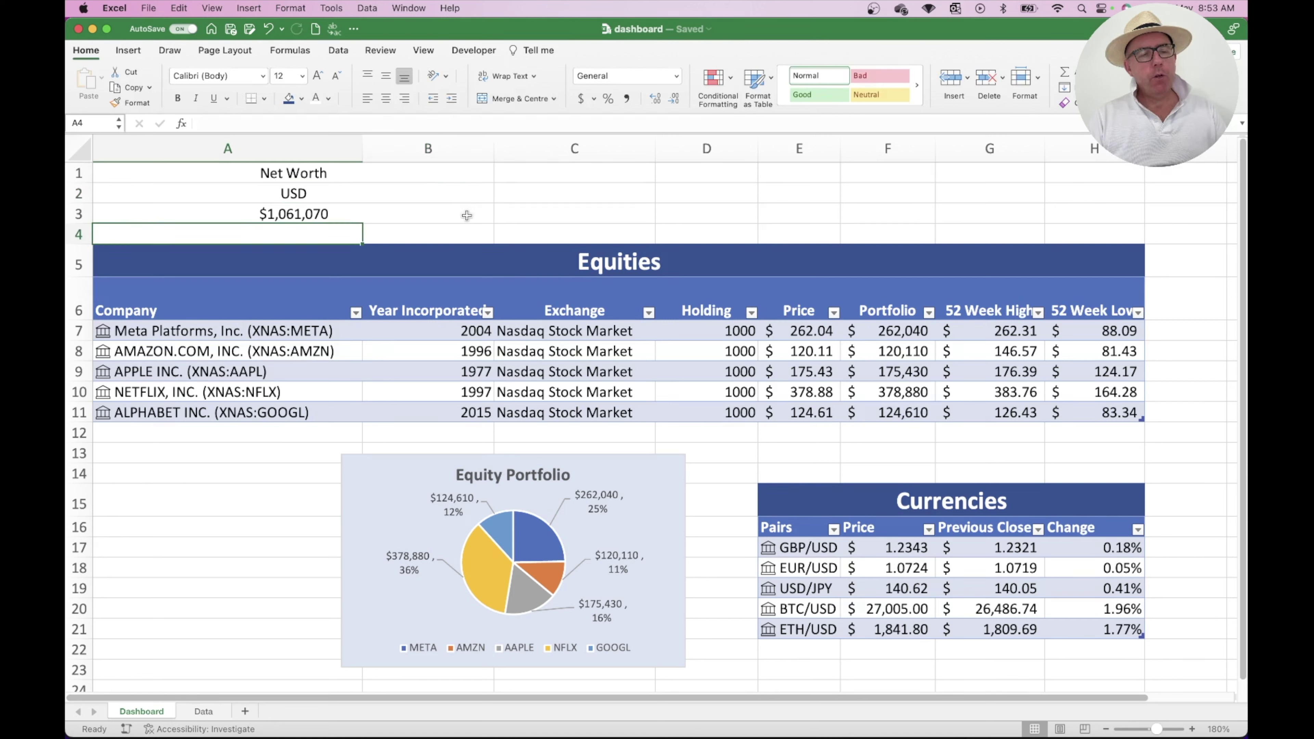
{"action": "left_click", "coordinate": [375, 212]}
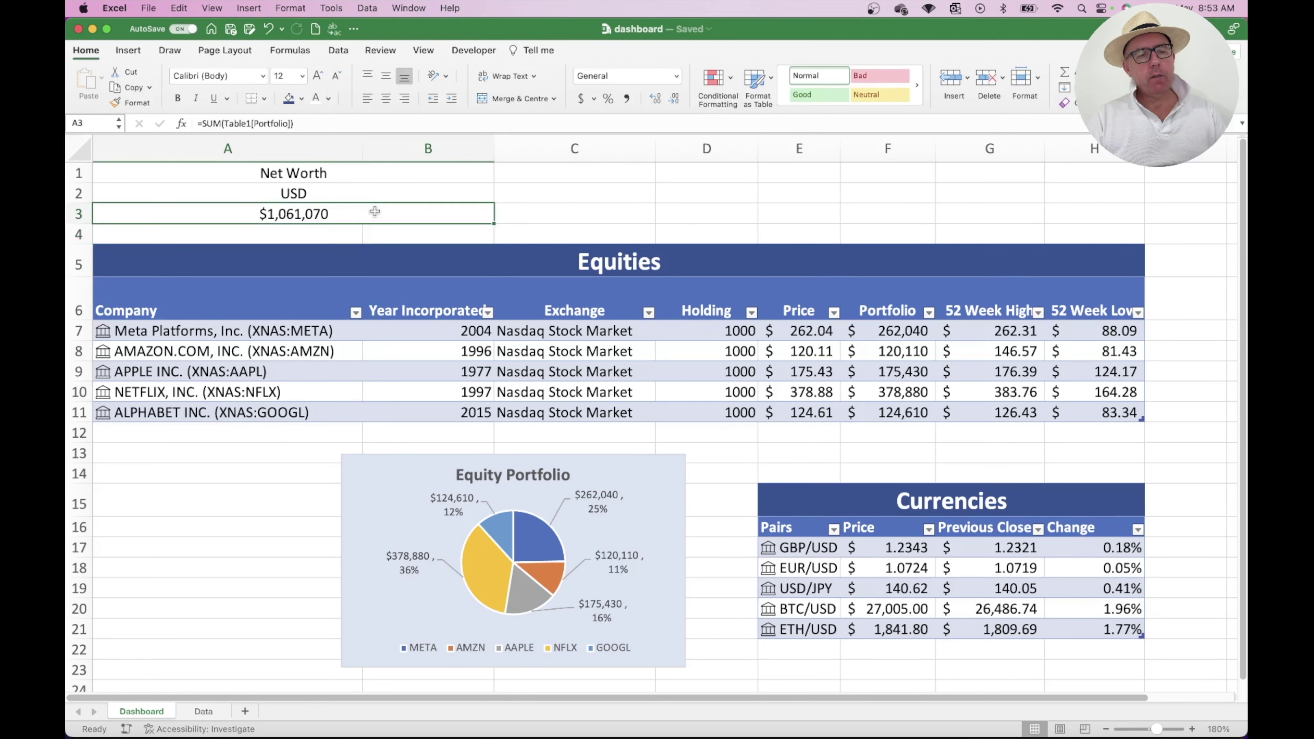
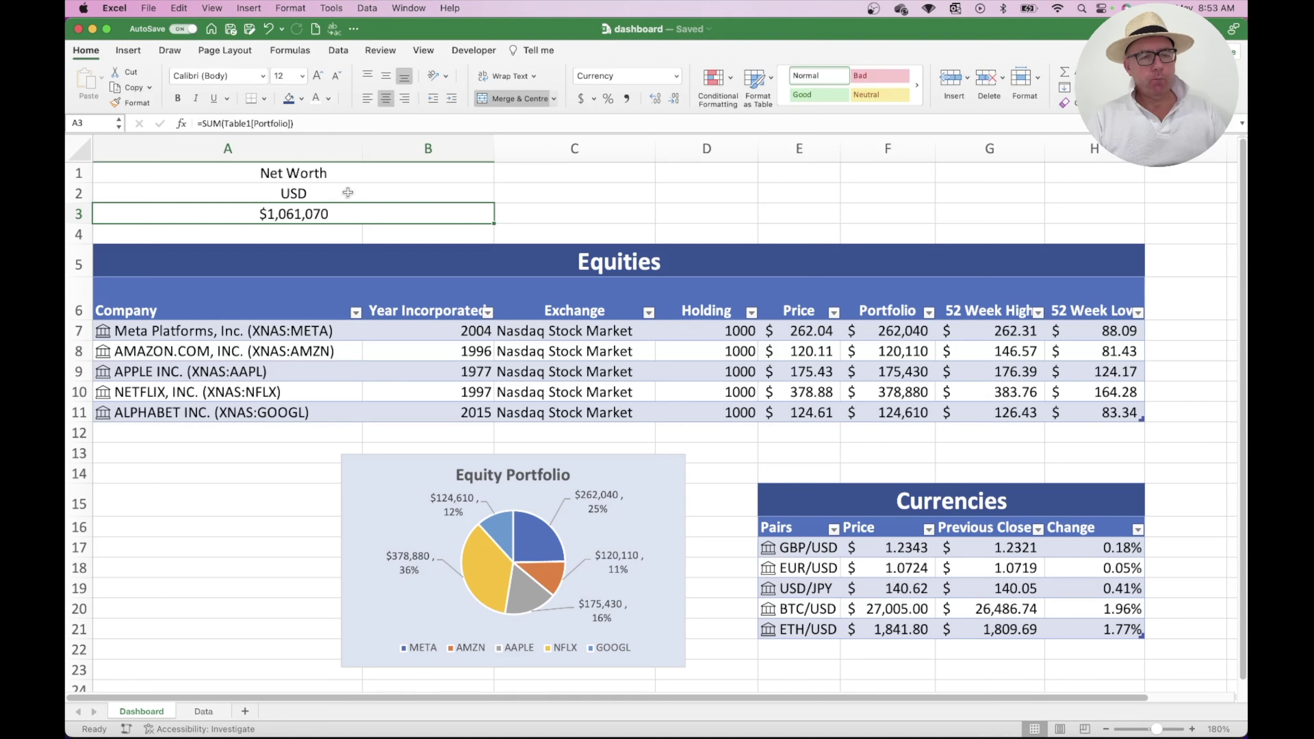
List the currency codes USD, GBP, EUR and JPY in B1:B4 of the Data sheet.
{"action": "left_click", "coordinate": [336, 192]}
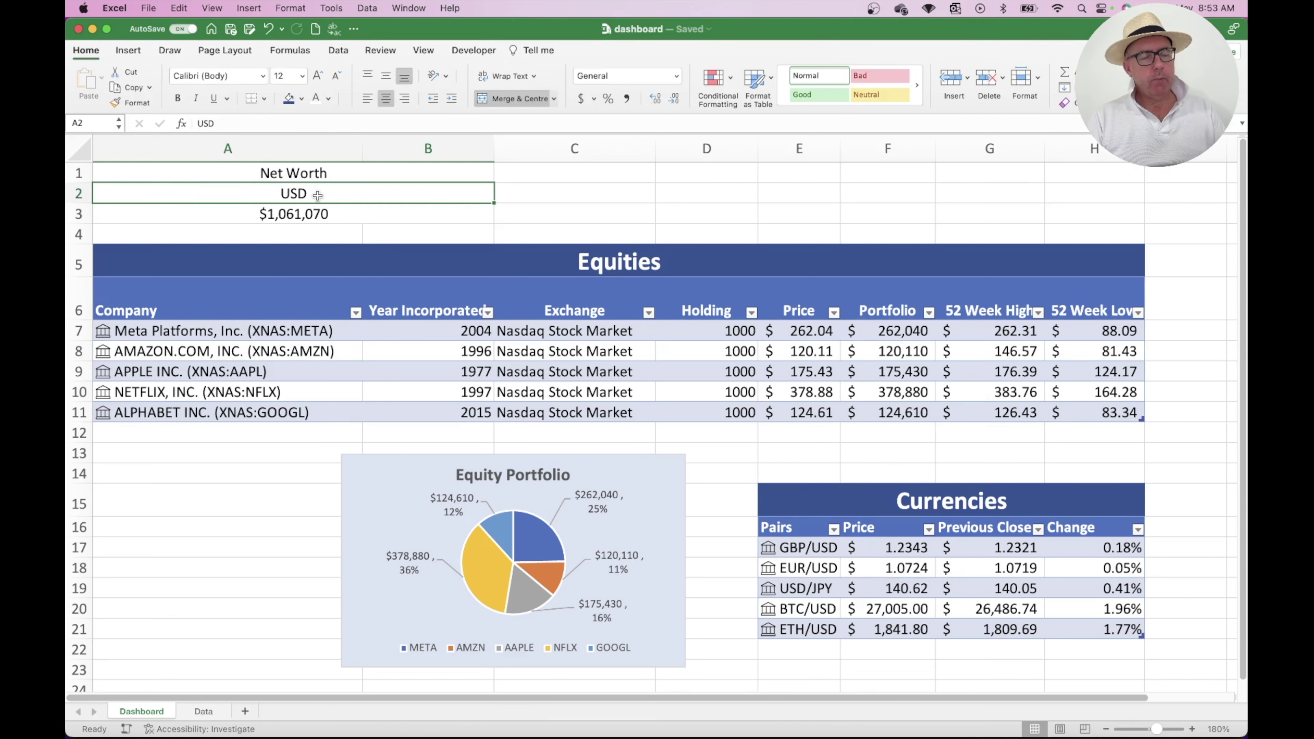
{"action": "left_click", "coordinate": [205, 709]}
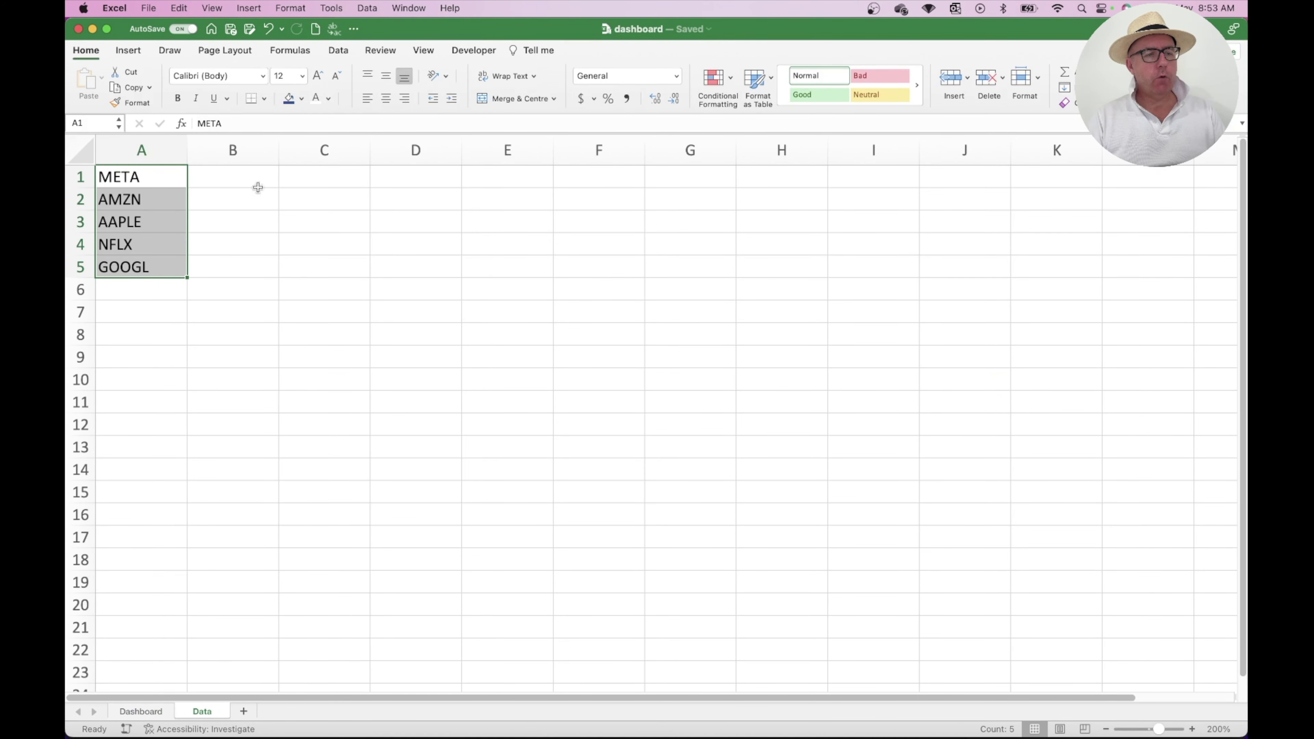
{"action": "left_click", "coordinate": [245, 175]}
{"action": "type", "text": "USD"}
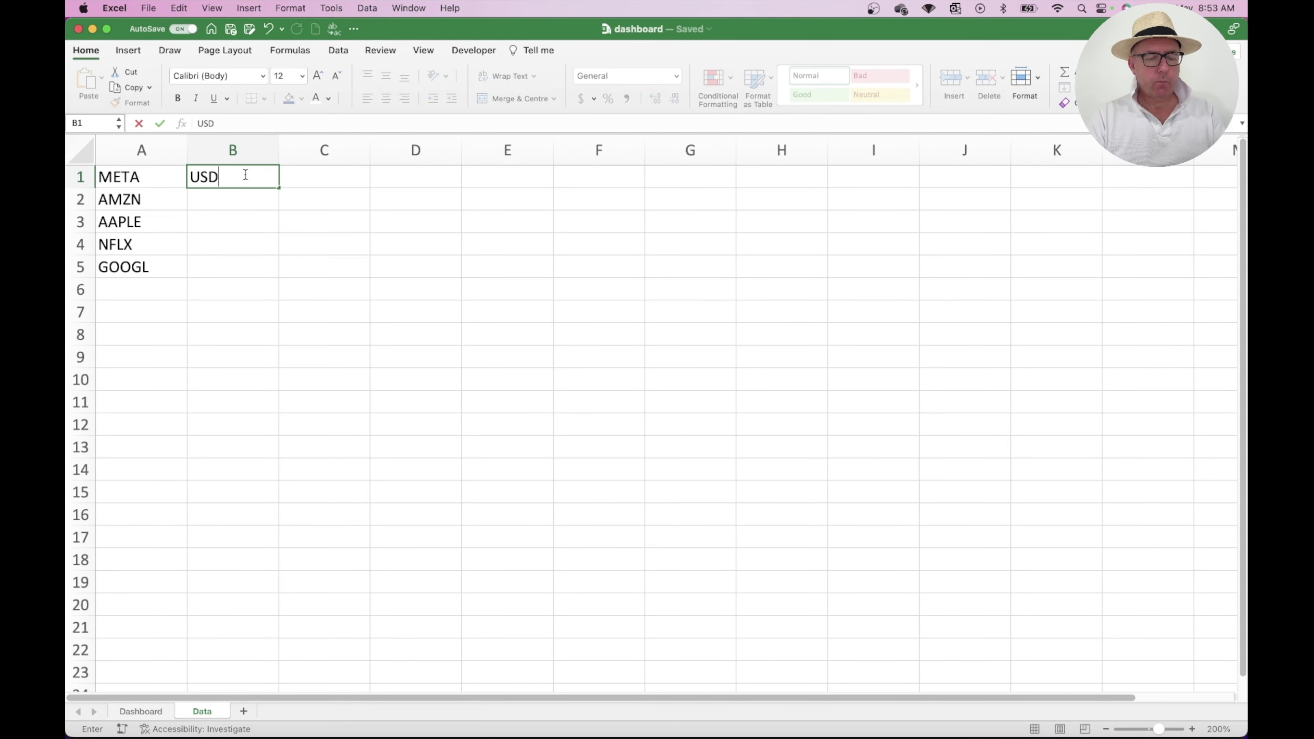
{"action": "key", "text": "Return"}
{"action": "type", "text": "GBP"}
{"action": "key", "text": "Return"}
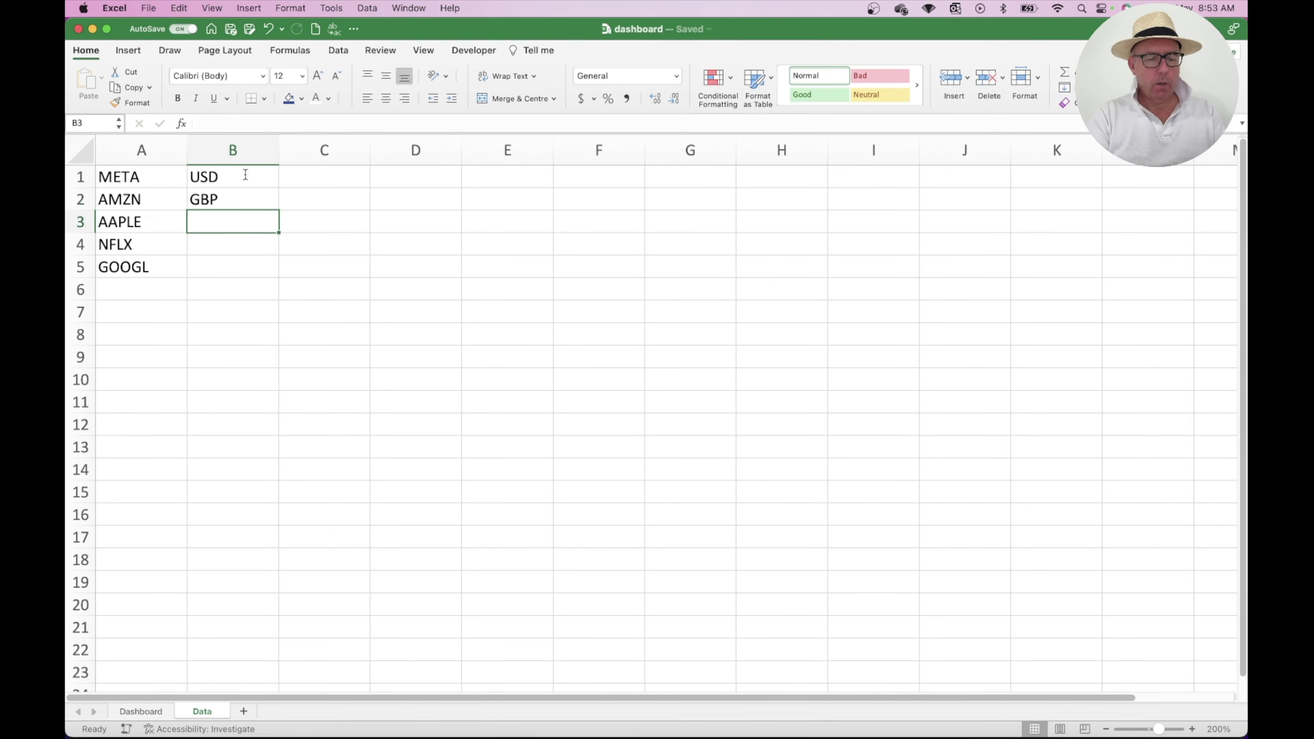
{"action": "type", "text": "EUR"}
{"action": "key", "text": "Return"}
{"action": "type", "text": "JPY"}
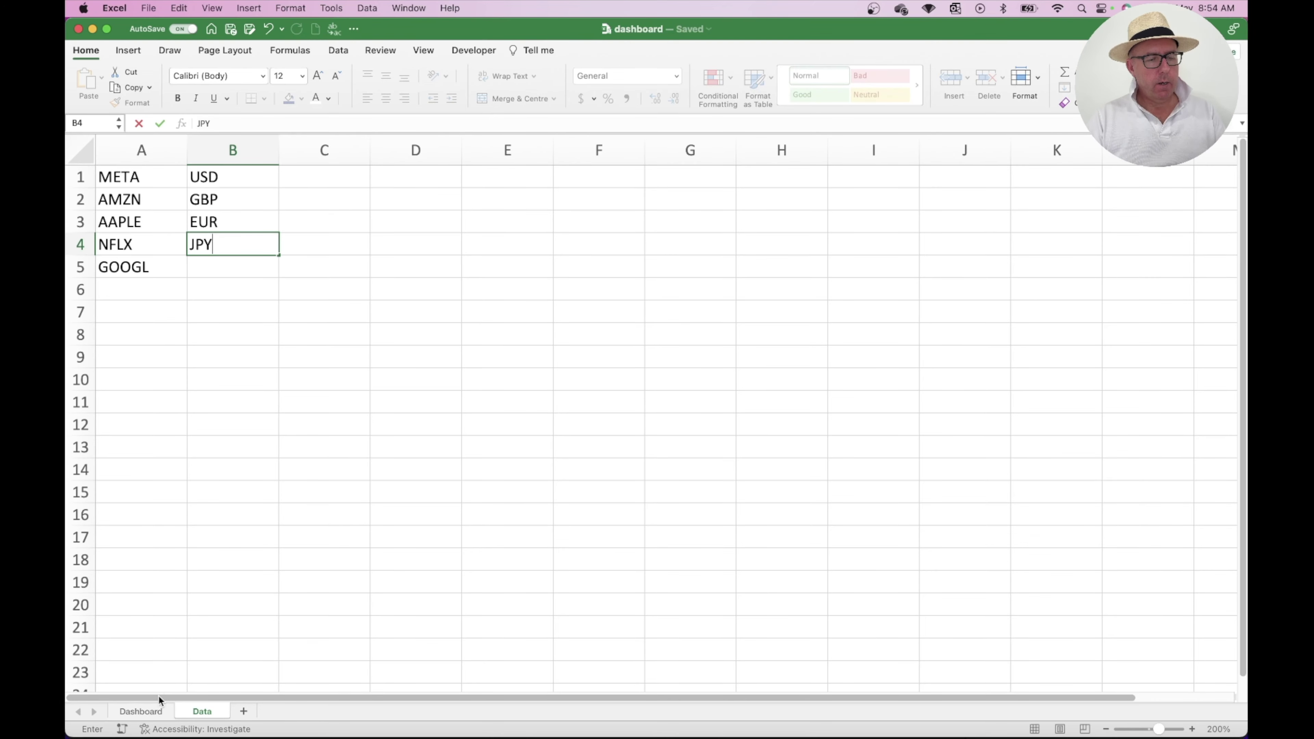
Clear A2 on the Dashboard sheet and give it a List data validation sourced from =Data!$B$1:$B$4.
{"action": "left_click", "coordinate": [143, 711]}
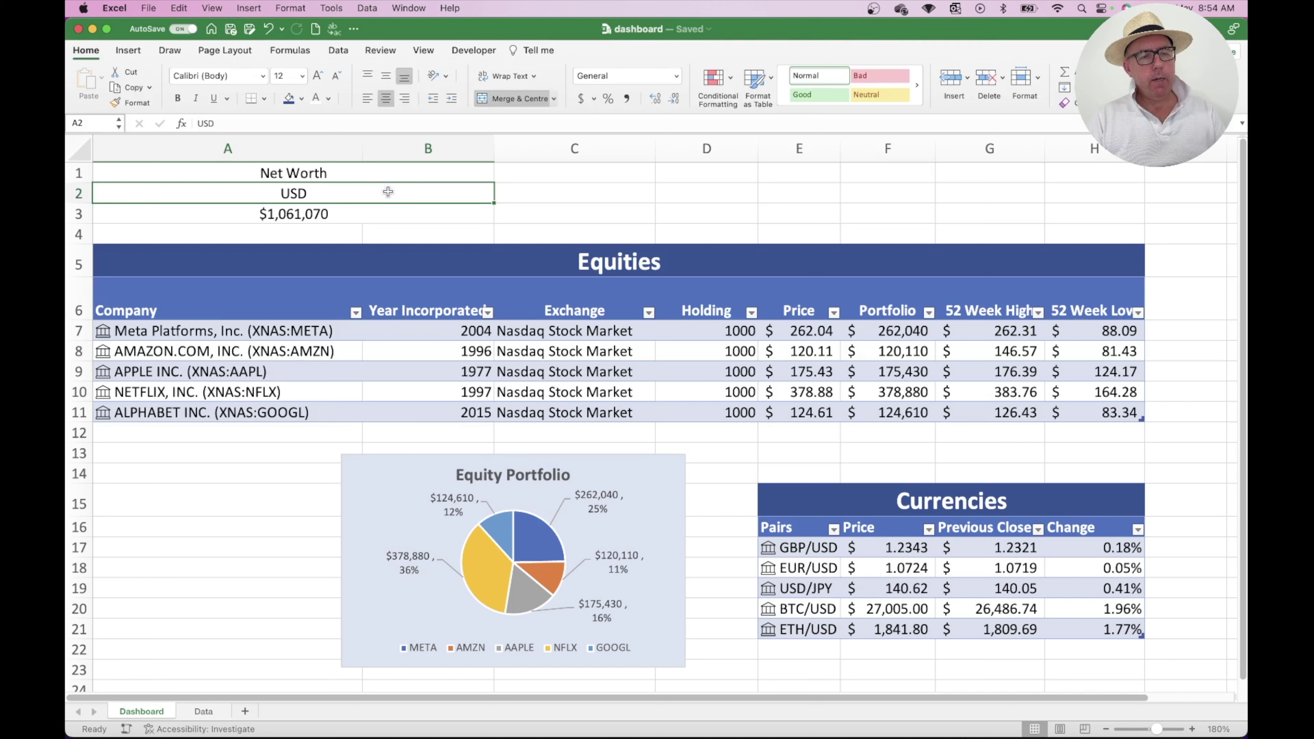
{"action": "key", "text": "Delete"}
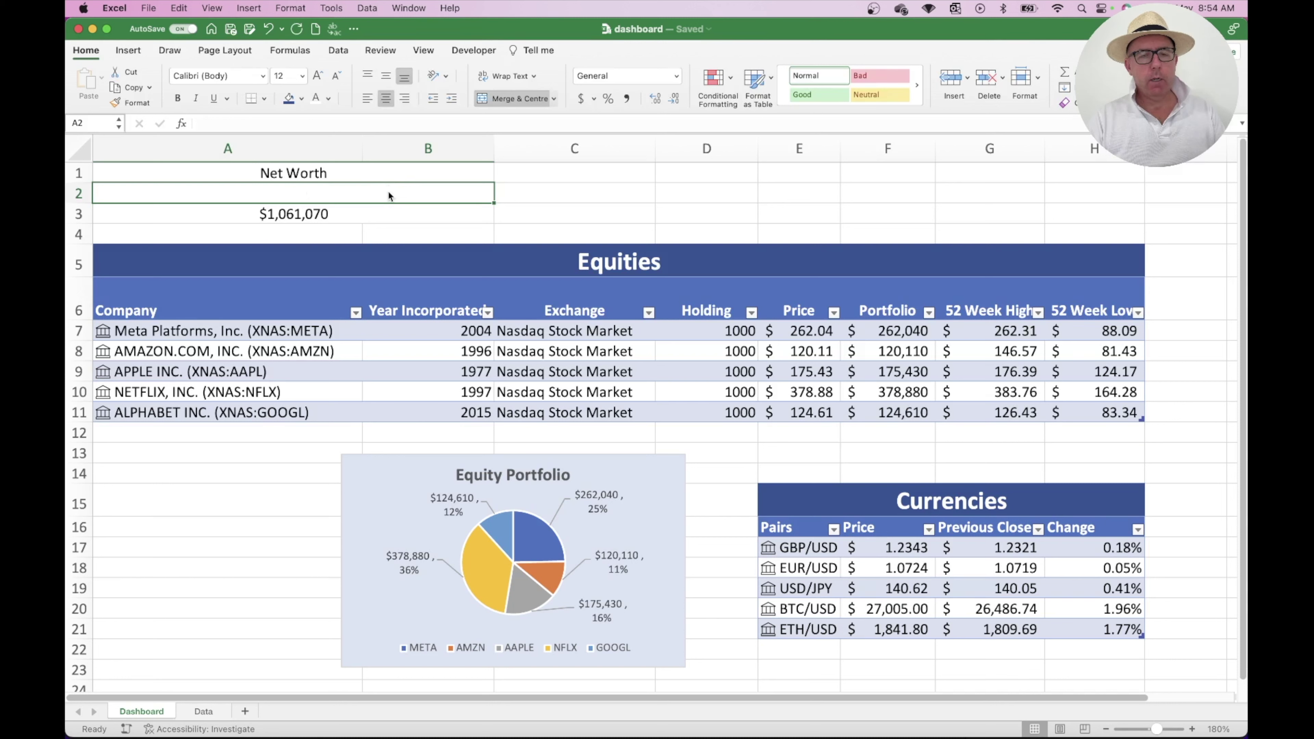
{"action": "left_click", "coordinate": [337, 50]}
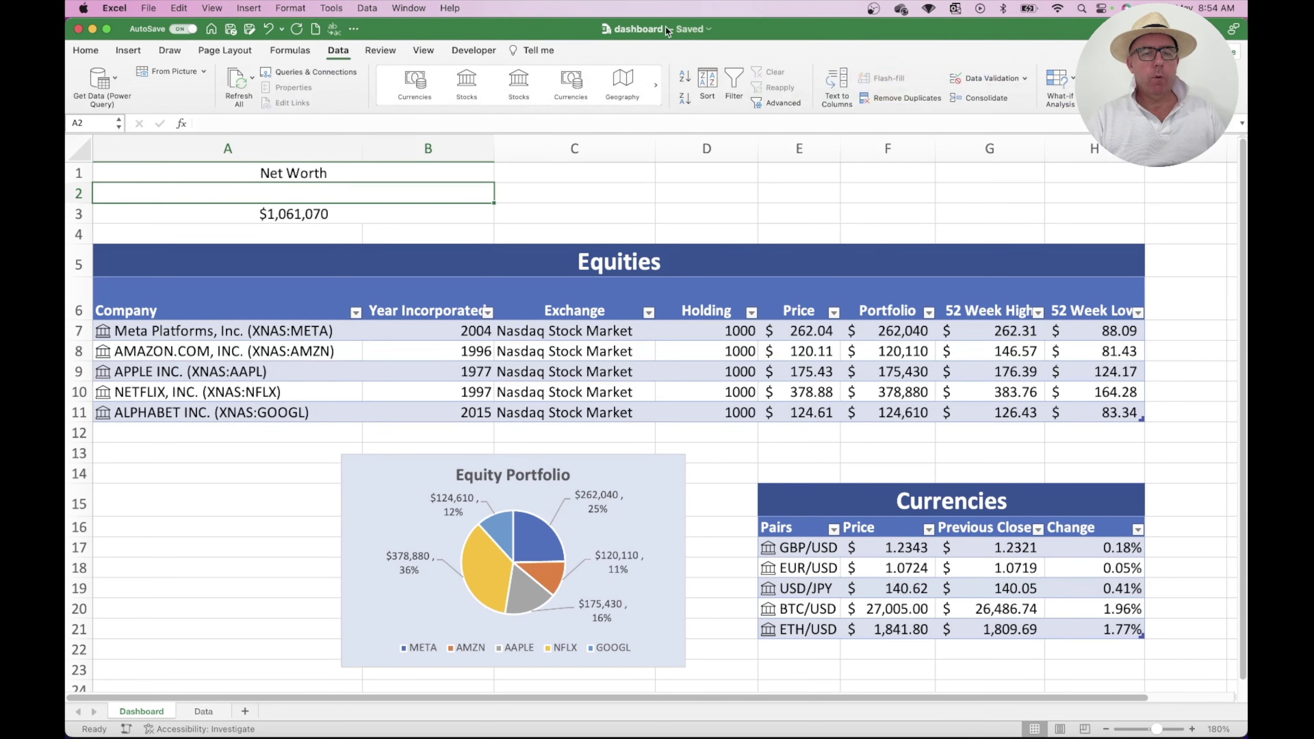
{"action": "left_click", "coordinate": [982, 77]}
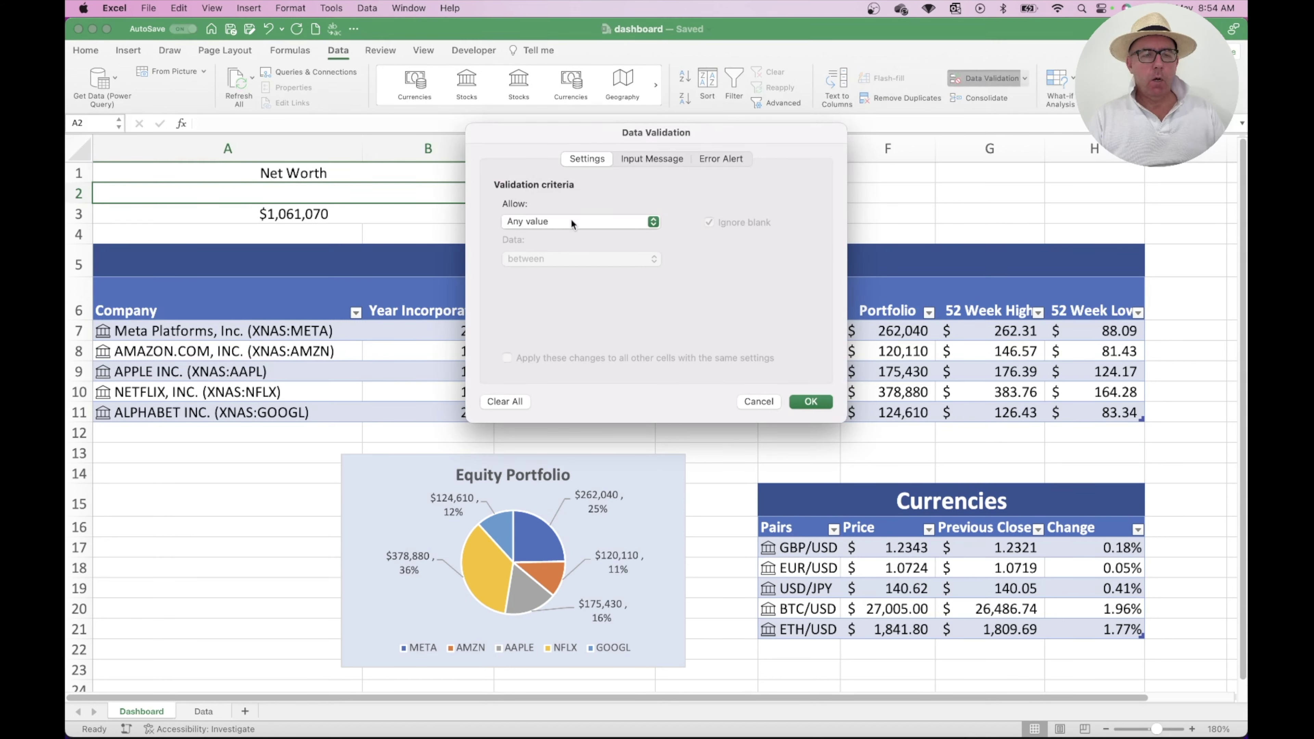
{"action": "left_click", "coordinate": [555, 221]}
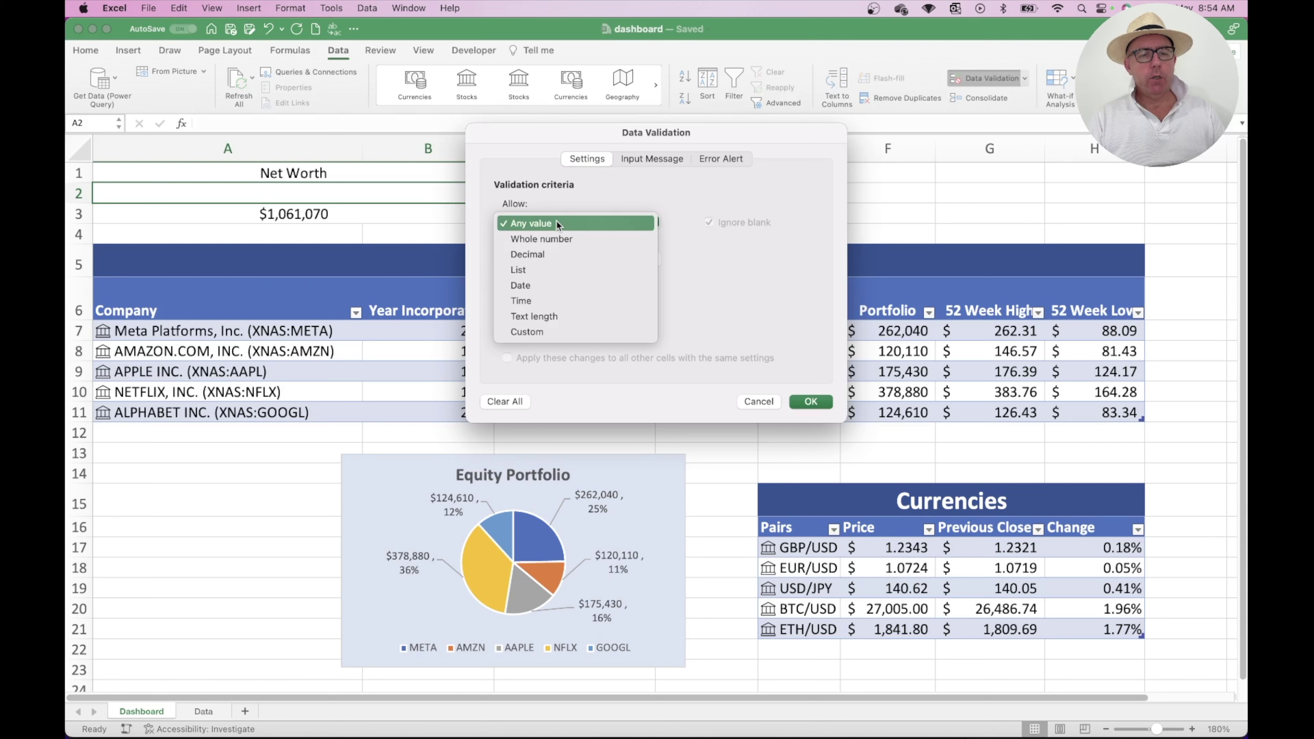
{"action": "left_click", "coordinate": [534, 269]}
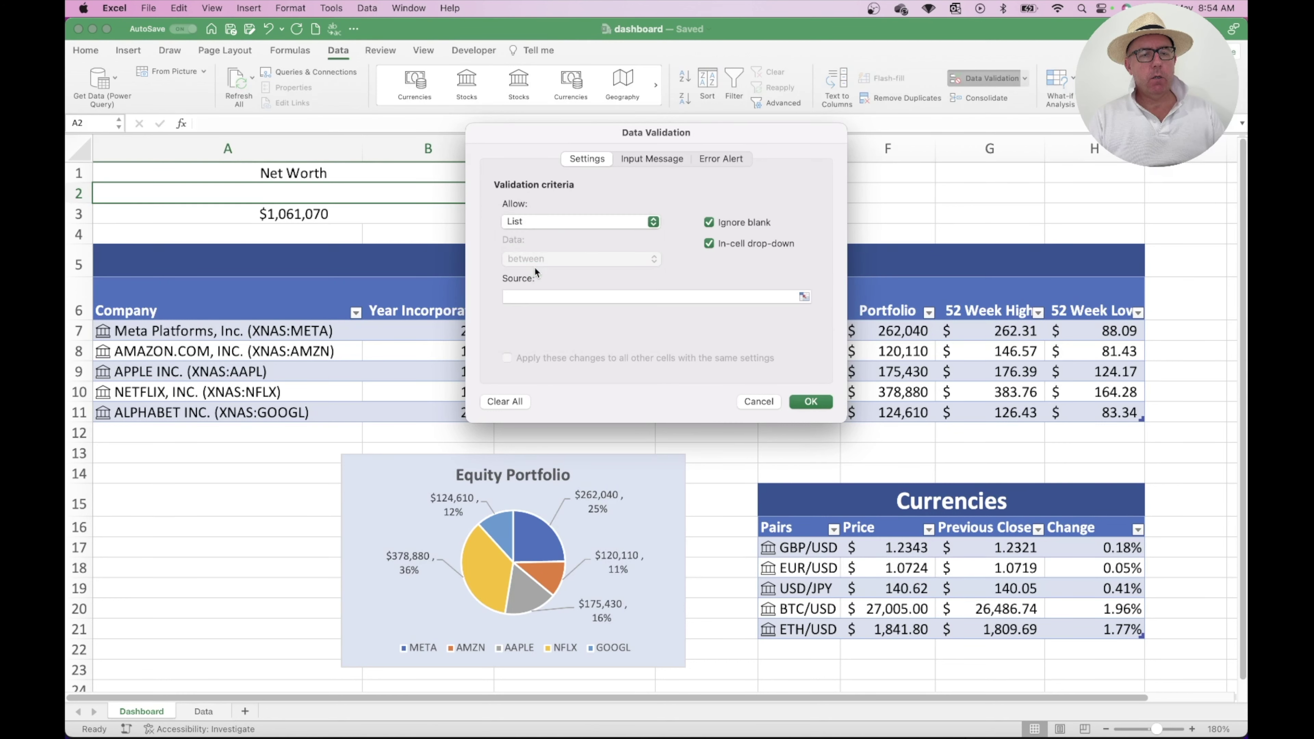
{"action": "left_click", "coordinate": [545, 295]}
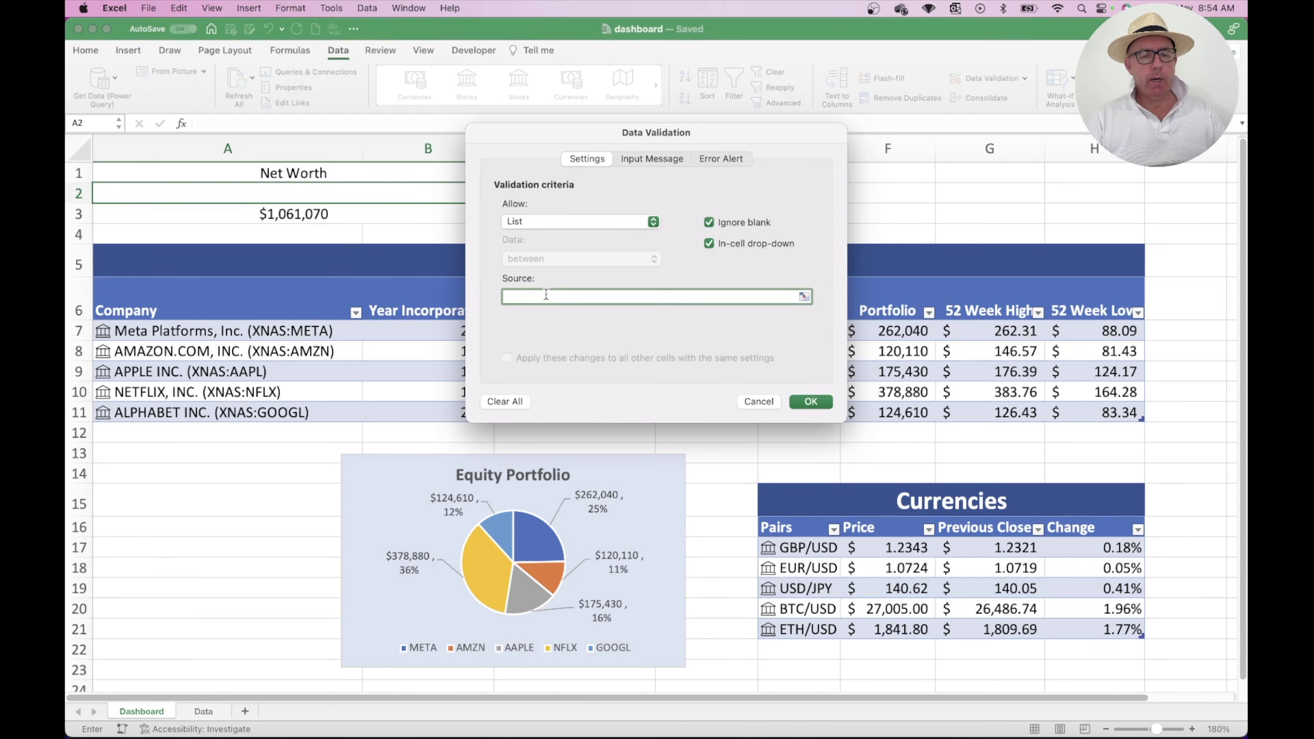
{"action": "left_click", "coordinate": [210, 718]}
{"action": "left_click_drag", "start_coordinate": [256, 182], "coordinate": [247, 243]}
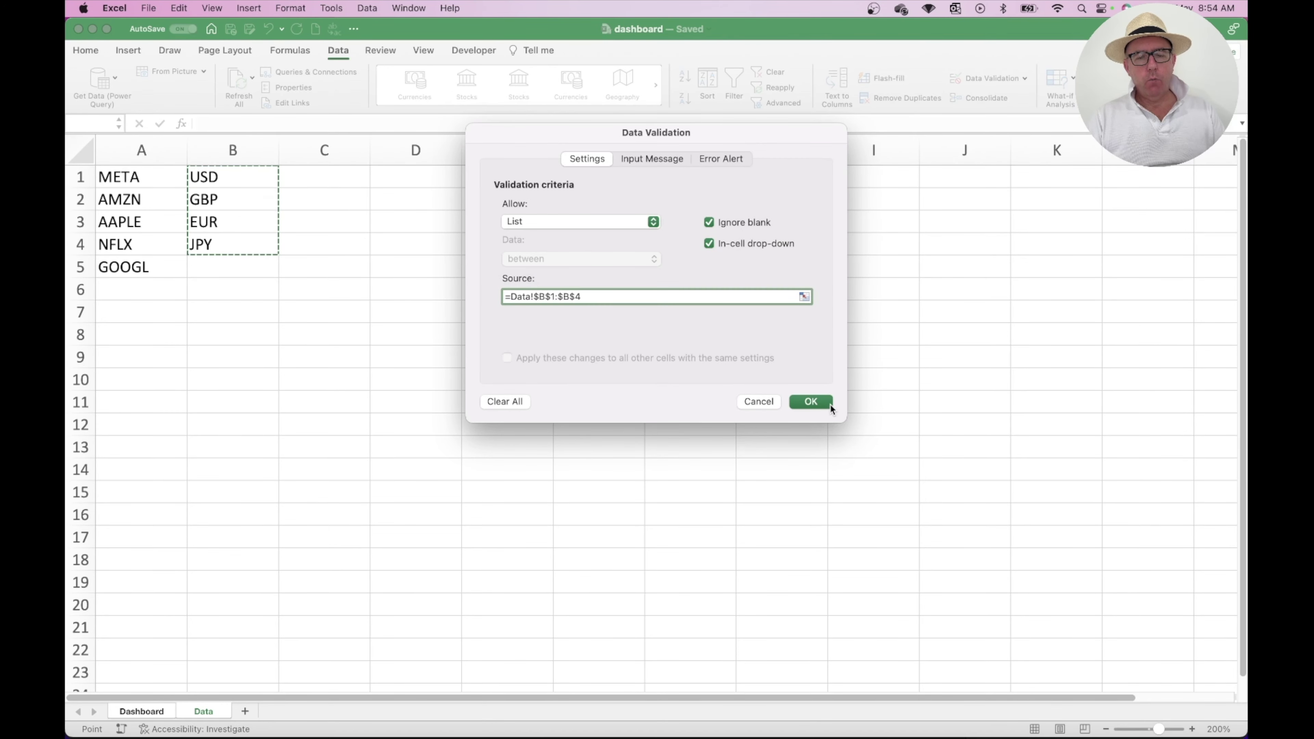
{"action": "left_click", "coordinate": [811, 401]}
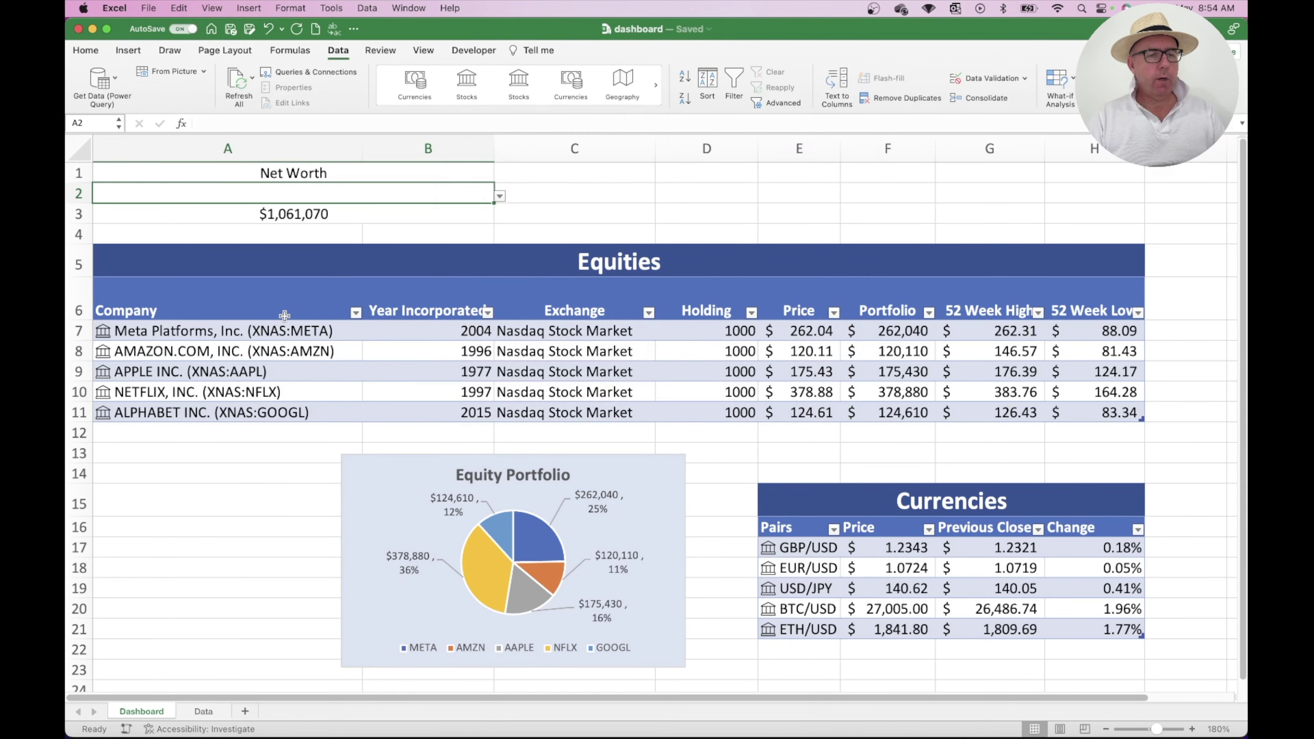
Test the currency drop-down in A2 with GBP and JPY, and set it to USD.
{"action": "left_click", "coordinate": [500, 196]}
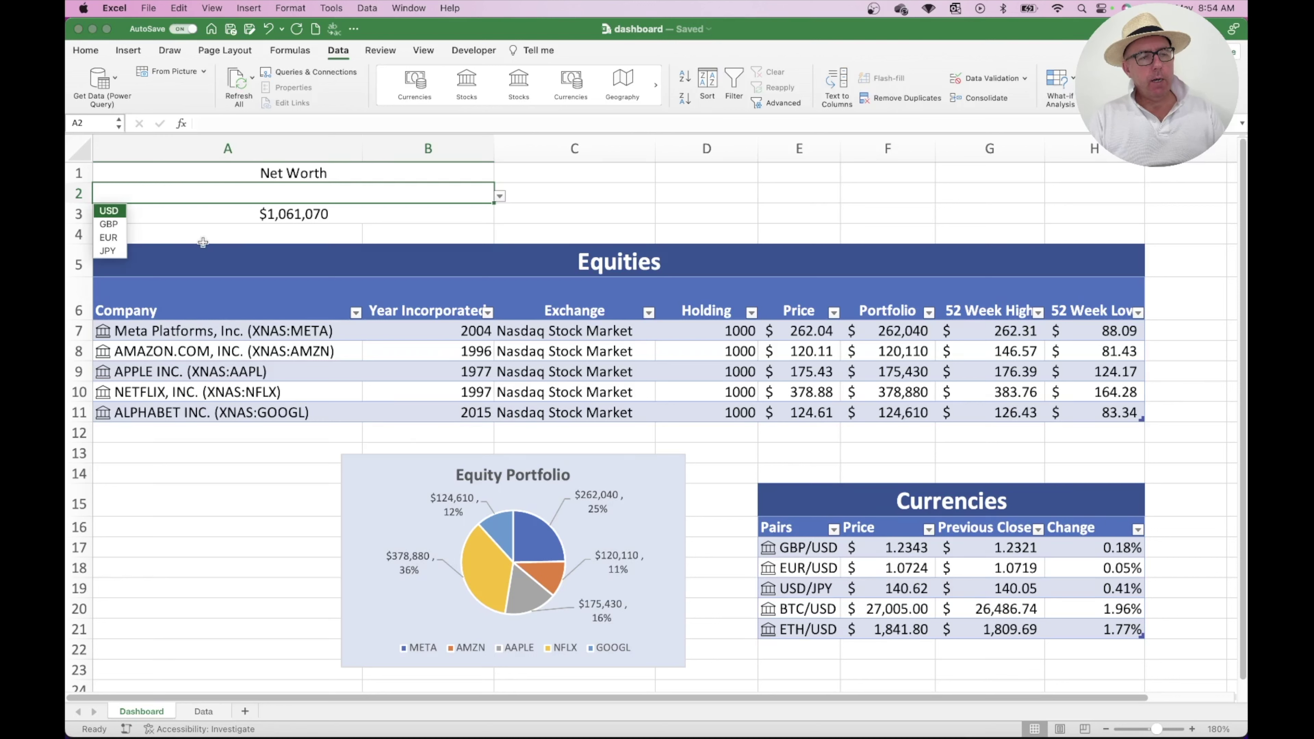
{"action": "left_click", "coordinate": [111, 224]}
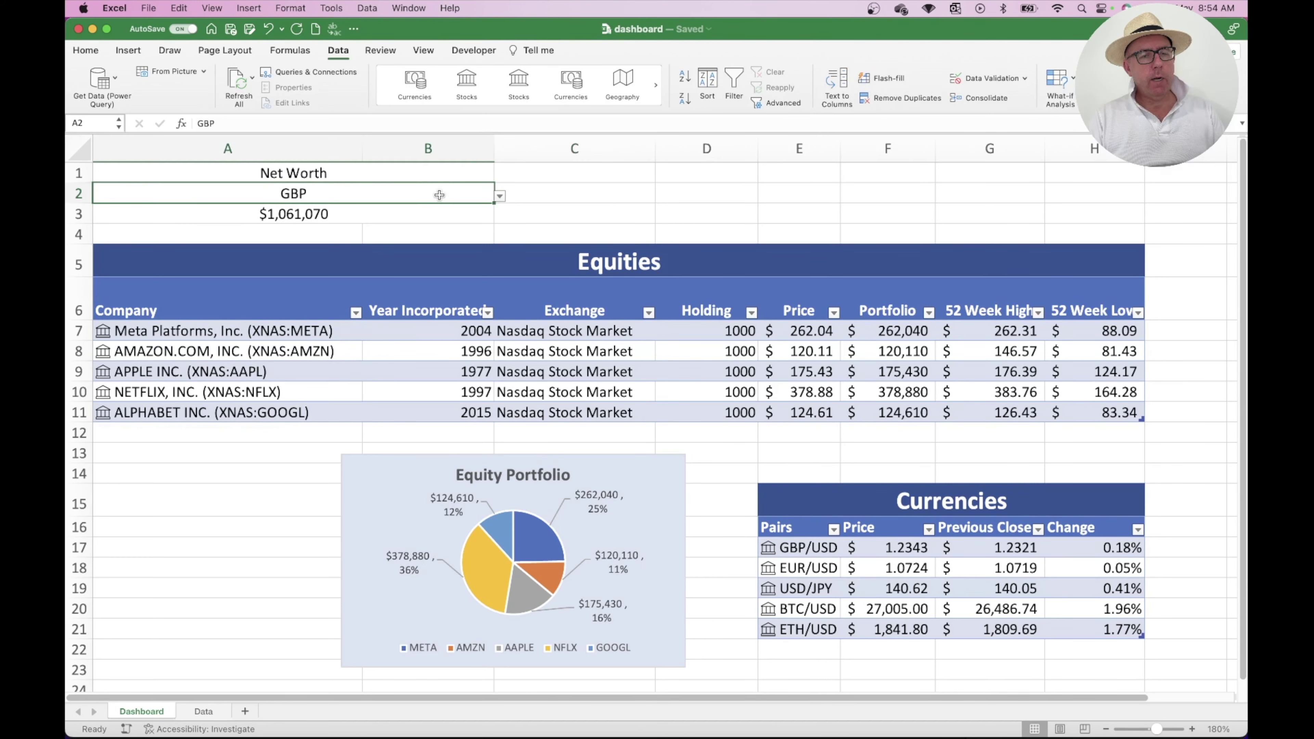
{"action": "left_click", "coordinate": [501, 196]}
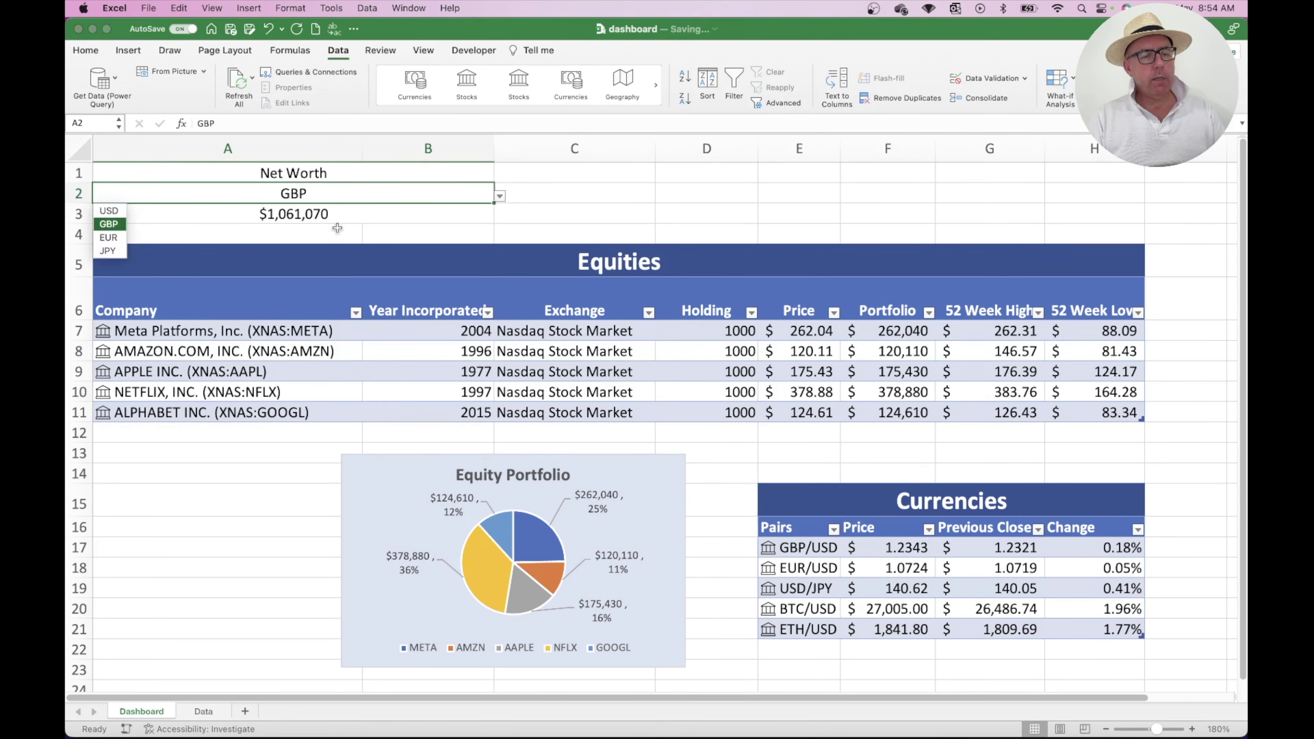
{"action": "left_click", "coordinate": [115, 251]}
{"action": "left_click", "coordinate": [499, 196]}
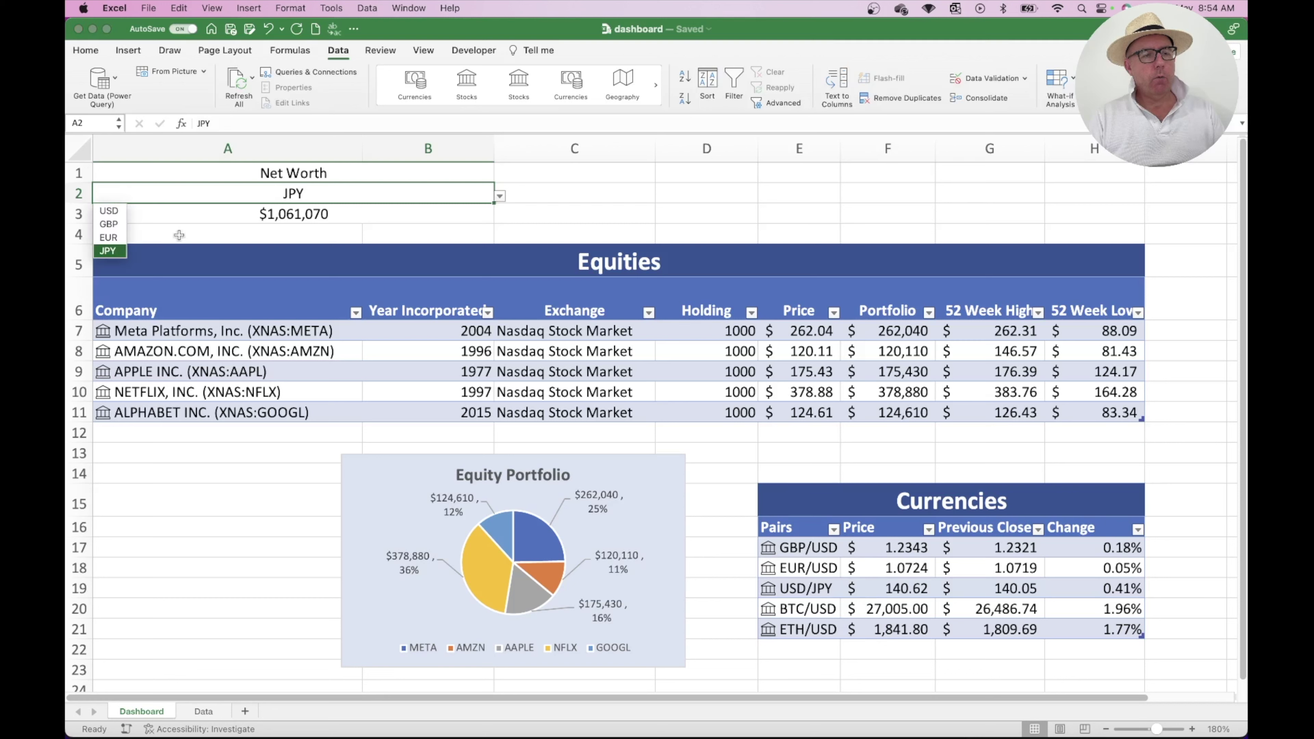
{"action": "left_click", "coordinate": [108, 213]}
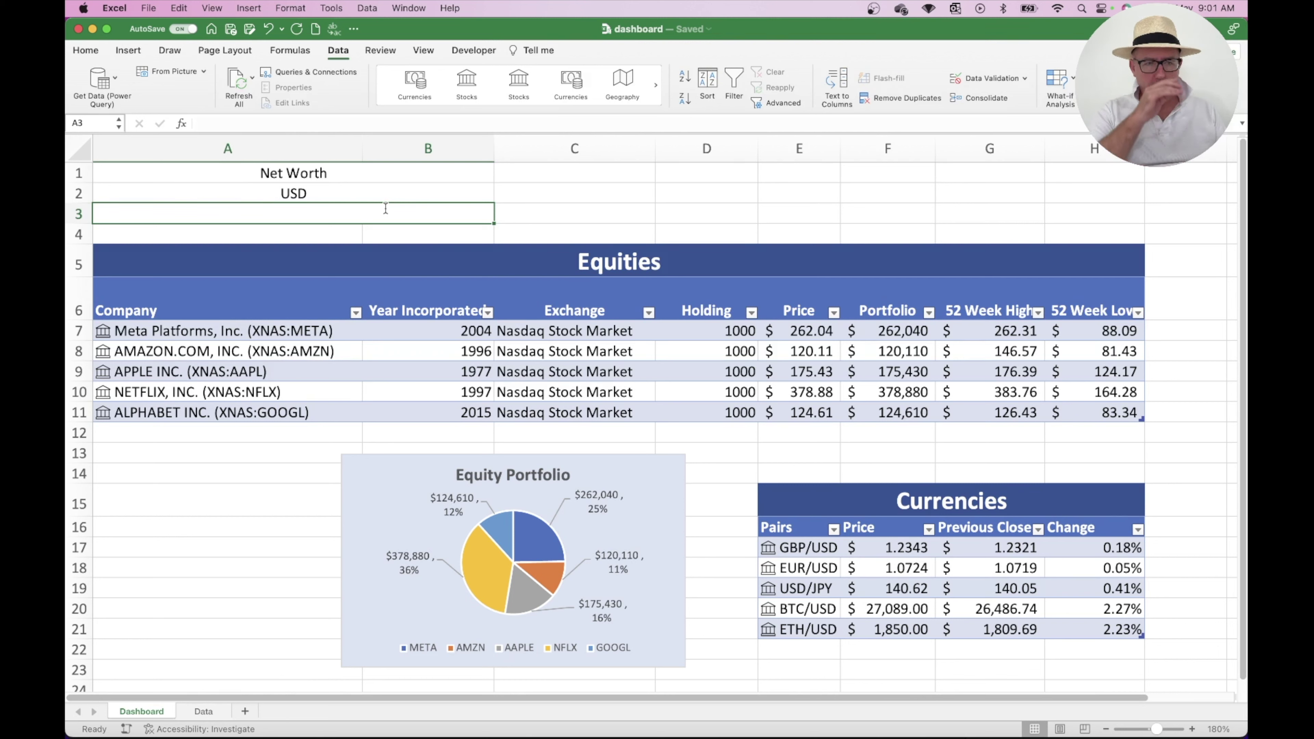
Start an IF formula in A3 that returns SUM of Table1[Portfolio] when A2="USD".
{"action": "type", "text": "=if("}
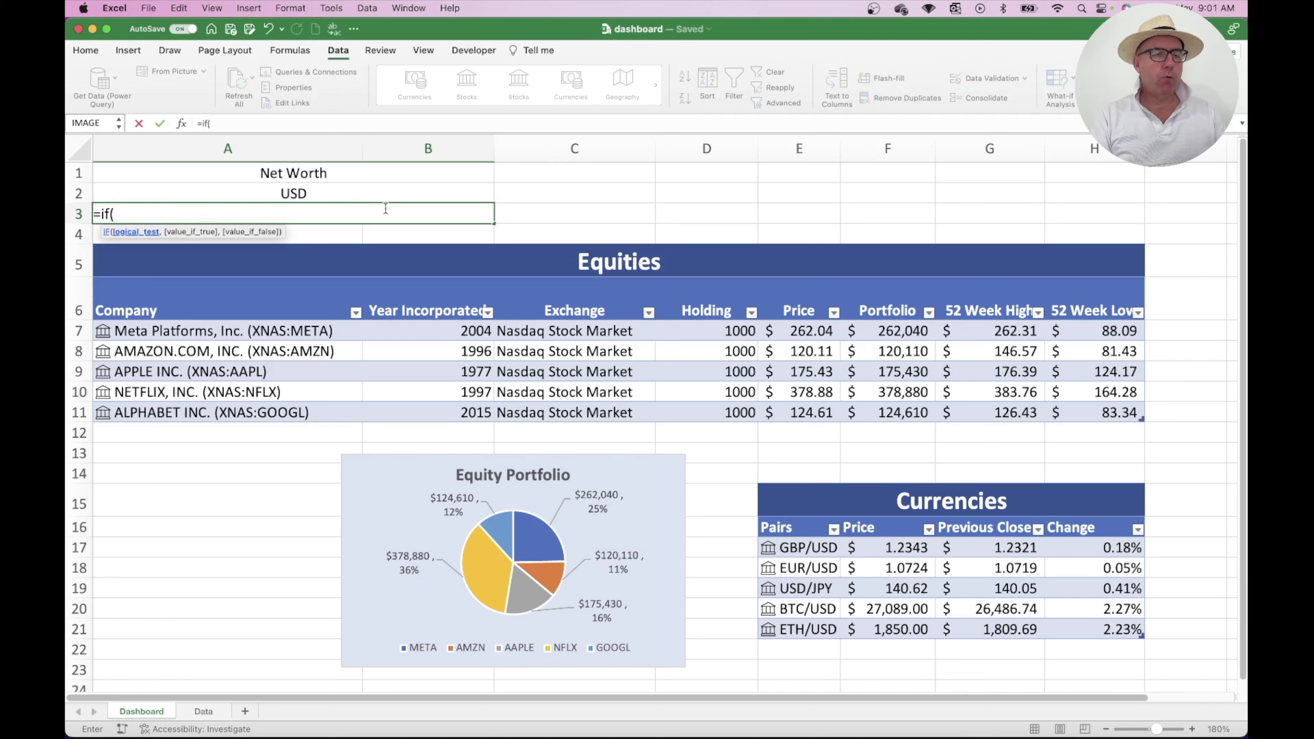
{"action": "left_click", "coordinate": [329, 192]}
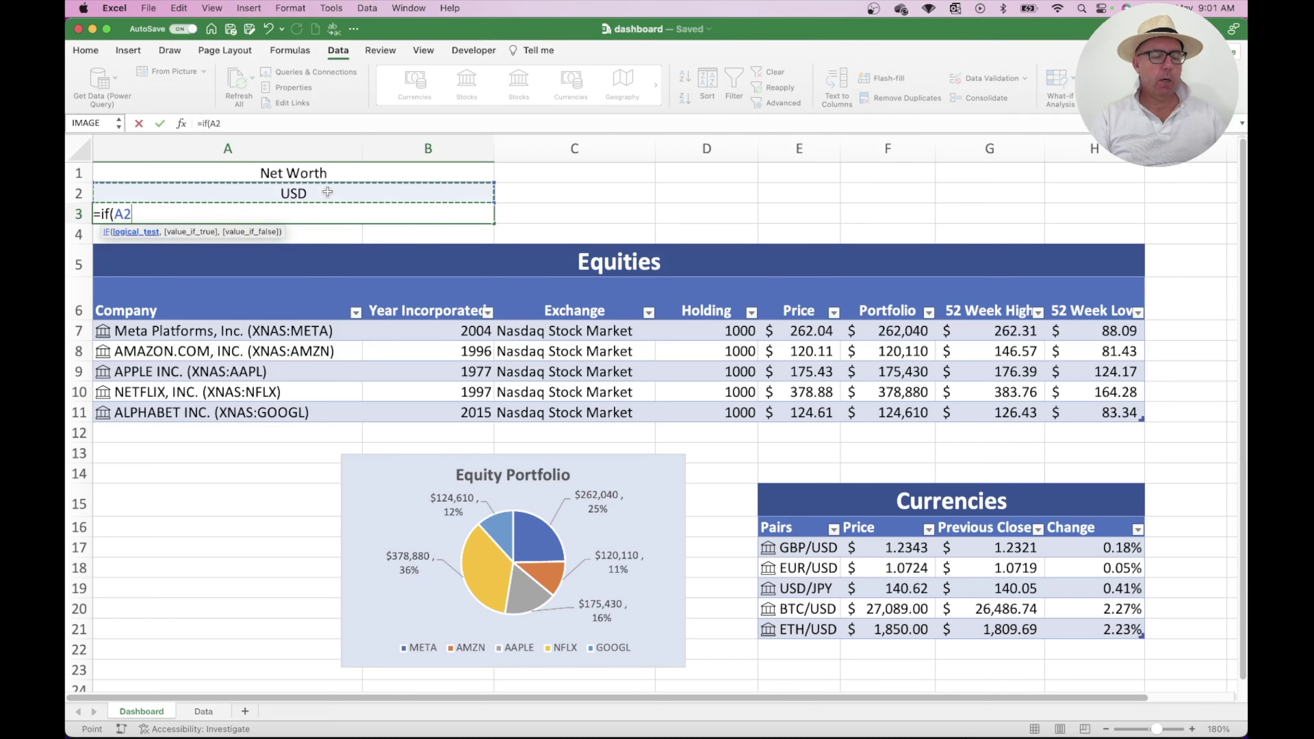
{"action": "type", "text": "="}
{"action": "type", "text": "\"USD"}
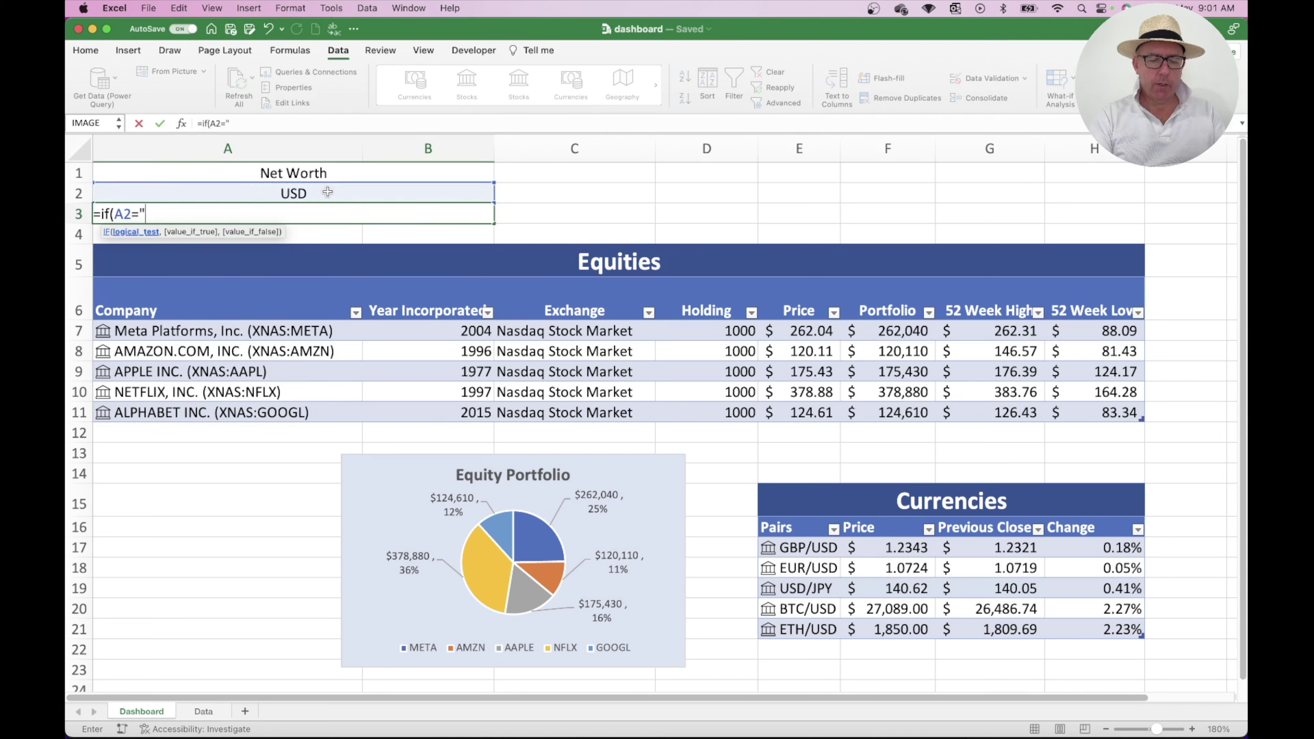
{"action": "type", "text": "\""}
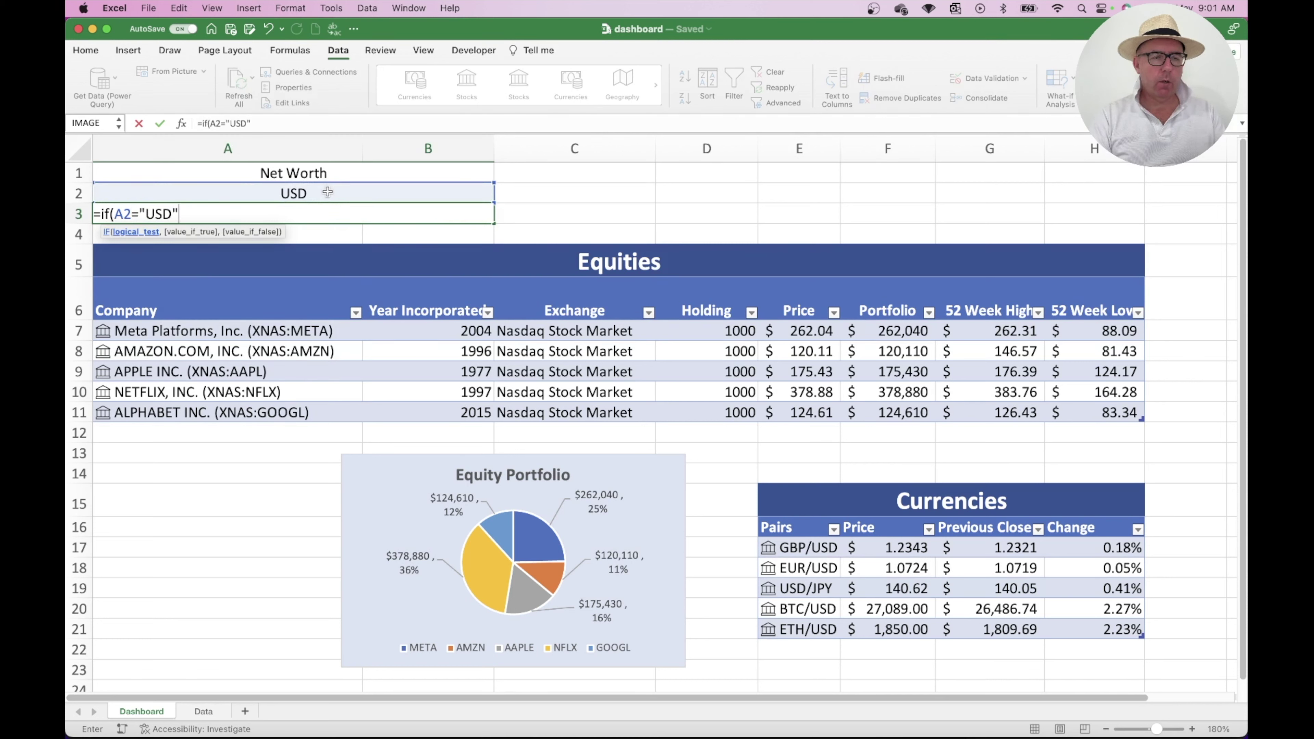
{"action": "type", "text": ","}
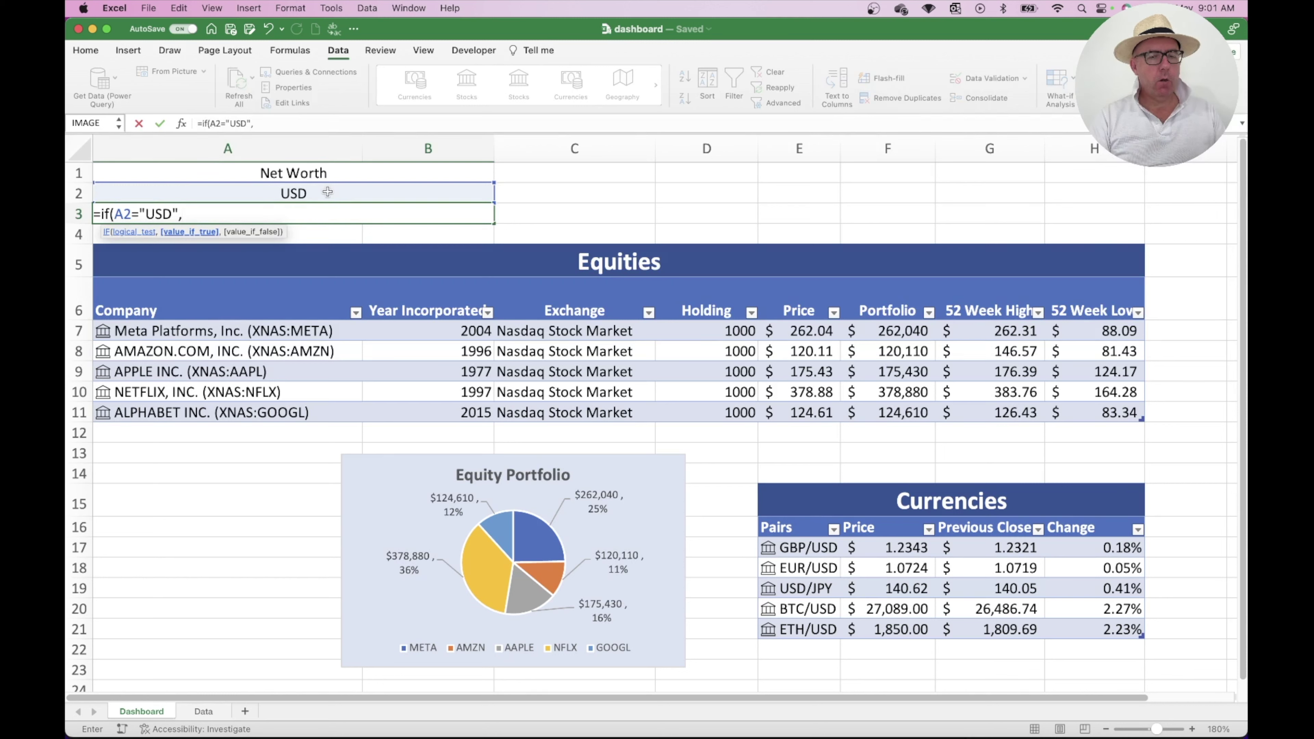
{"action": "type", "text": "sum("}
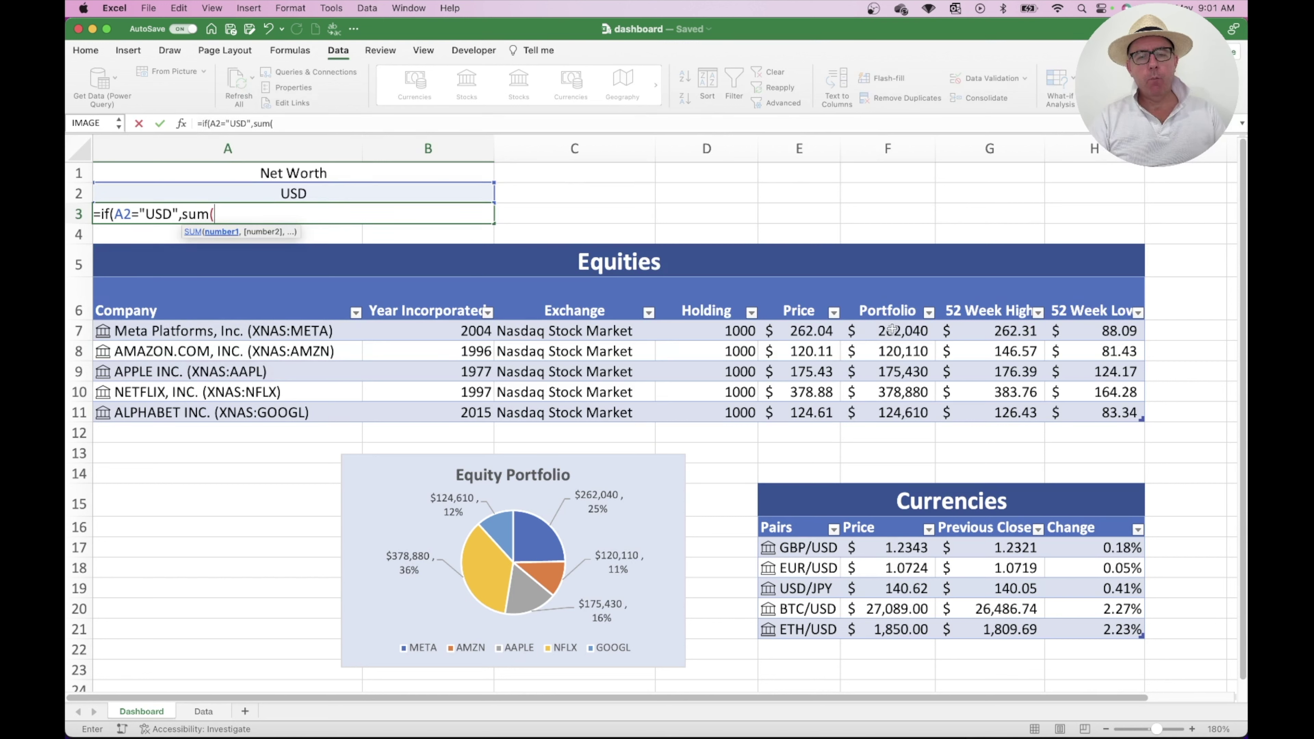
{"action": "left_click_drag", "start_coordinate": [886, 334], "coordinate": [900, 416]}
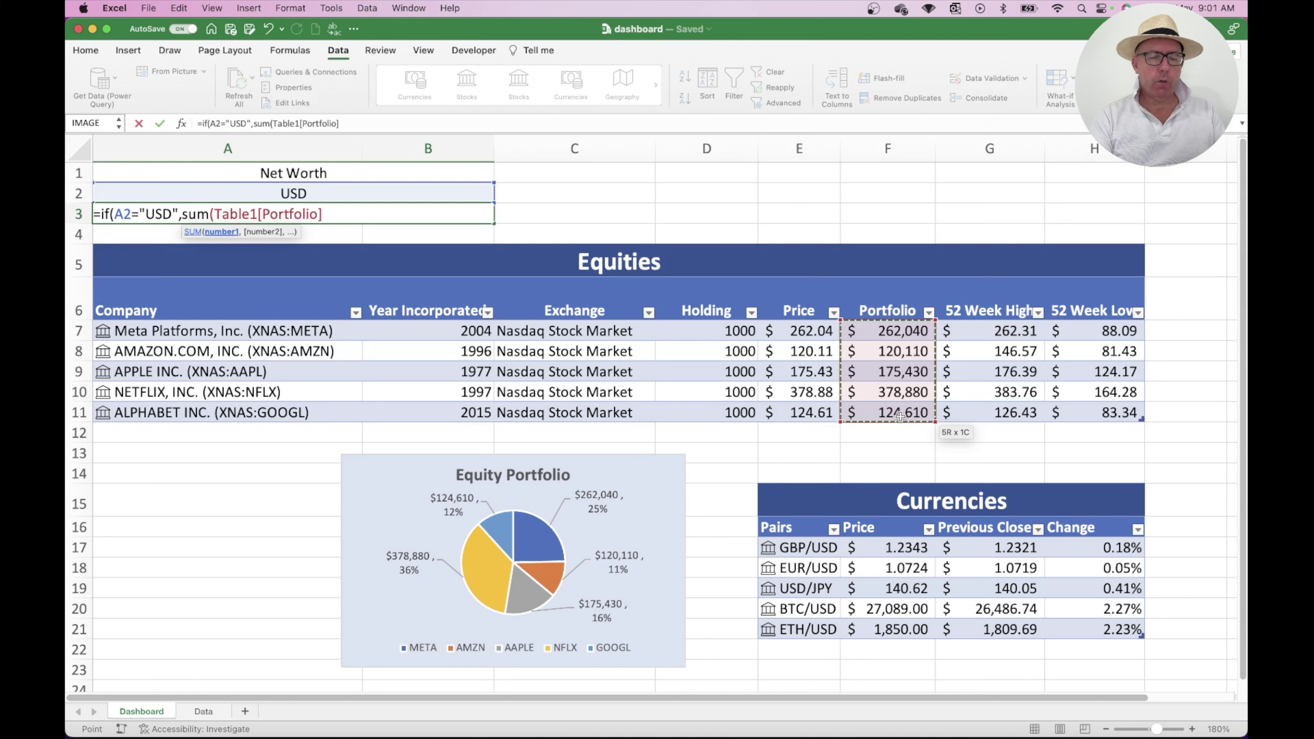
{"action": "type", "text": ")"}
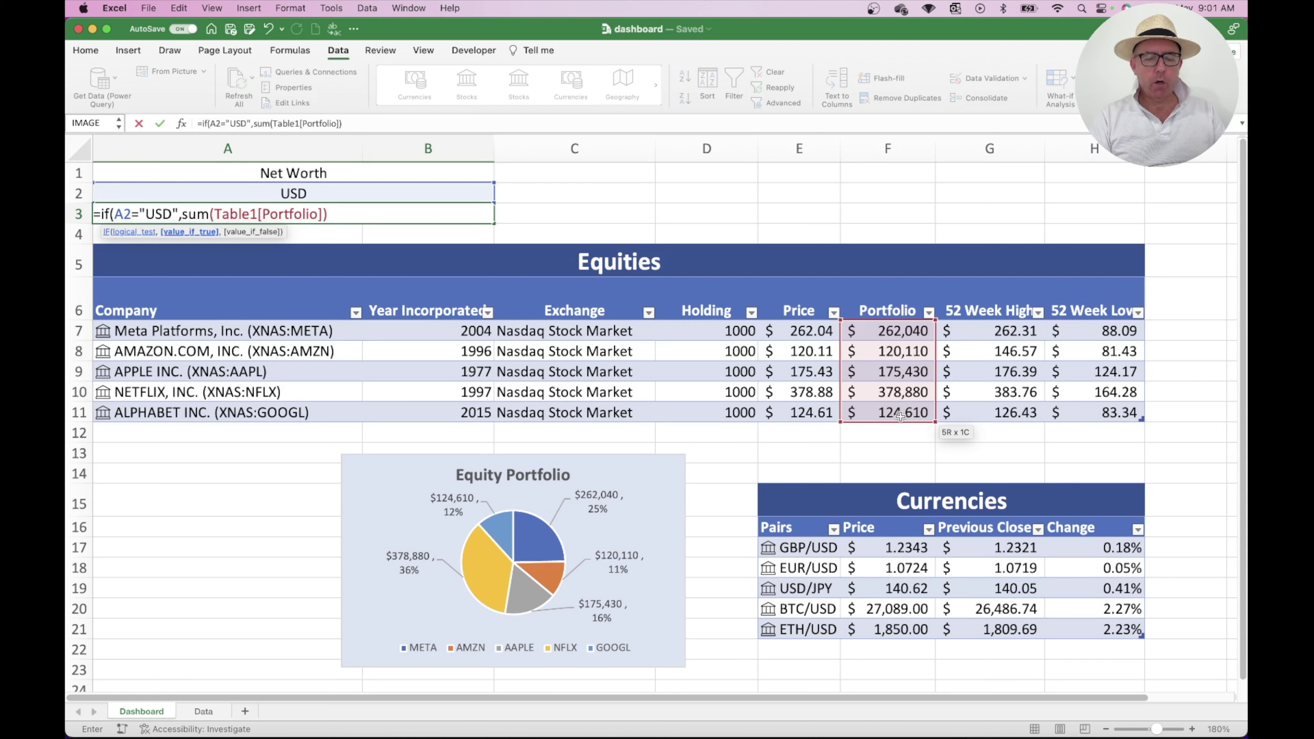
{"action": "type", "text": ","}
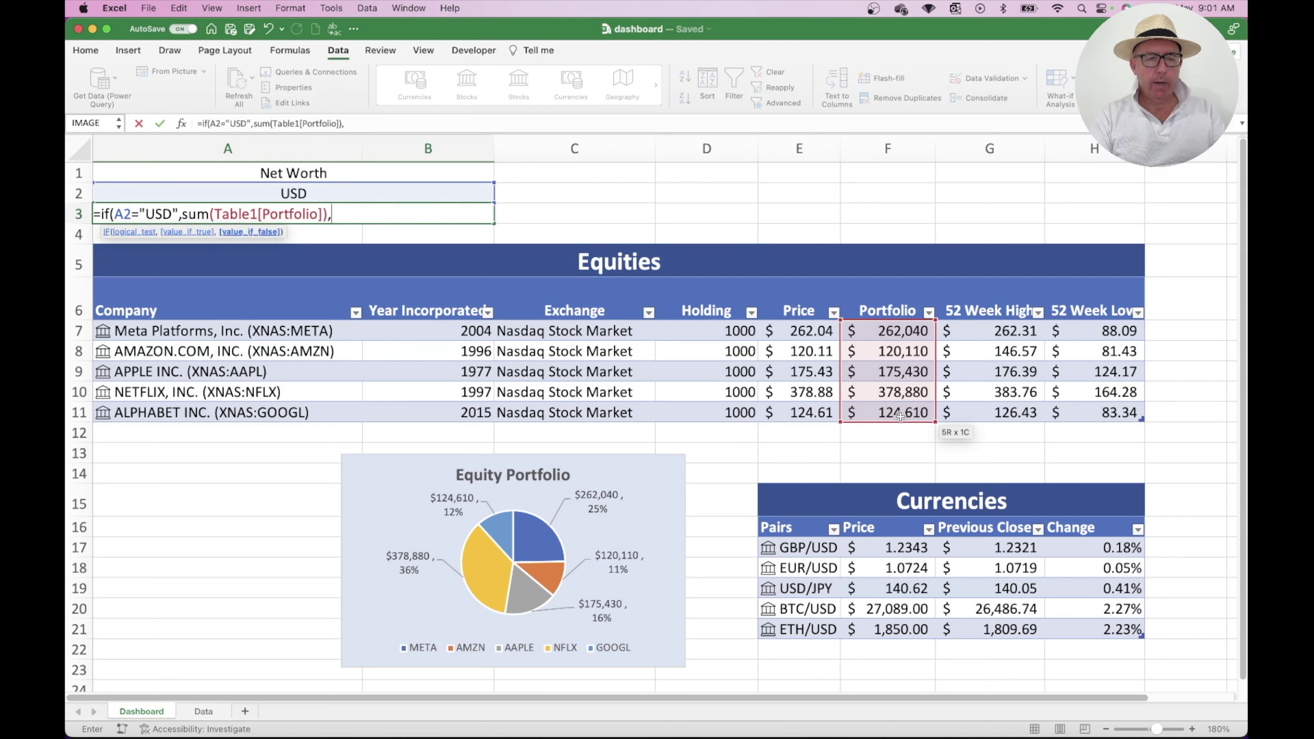
Nest an IF for A2="GBP" in the A3 formula, returning sum(Table1[Portfolio]/F17).
{"action": "type", "text": "if"}
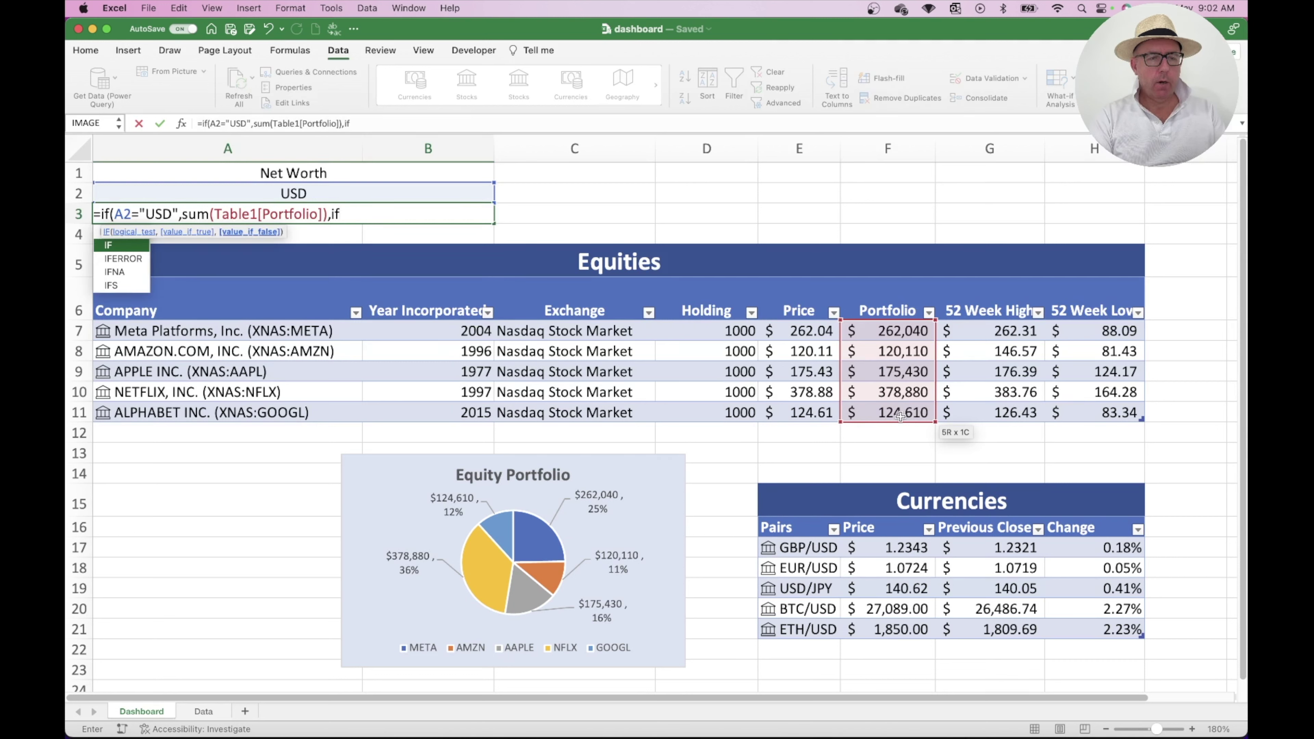
{"action": "type", "text": "("}
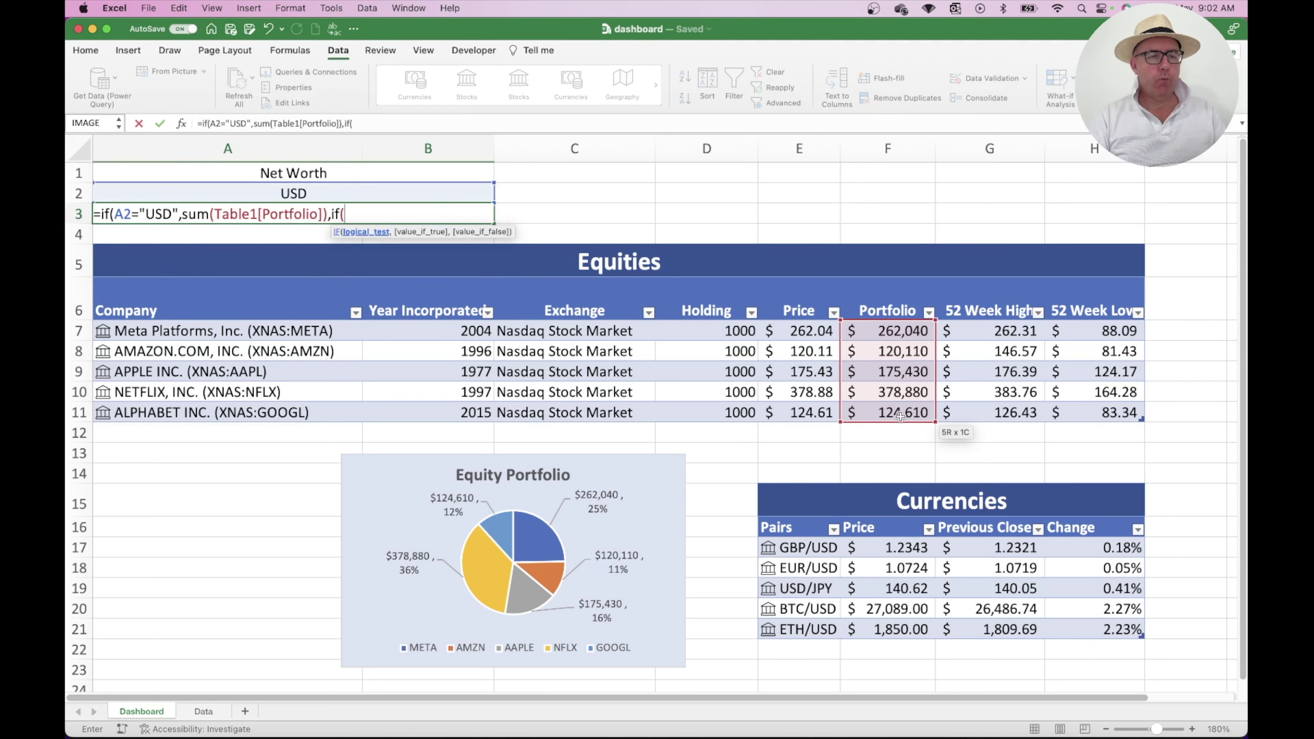
{"action": "left_click", "coordinate": [313, 194]}
{"action": "type", "text": "="}
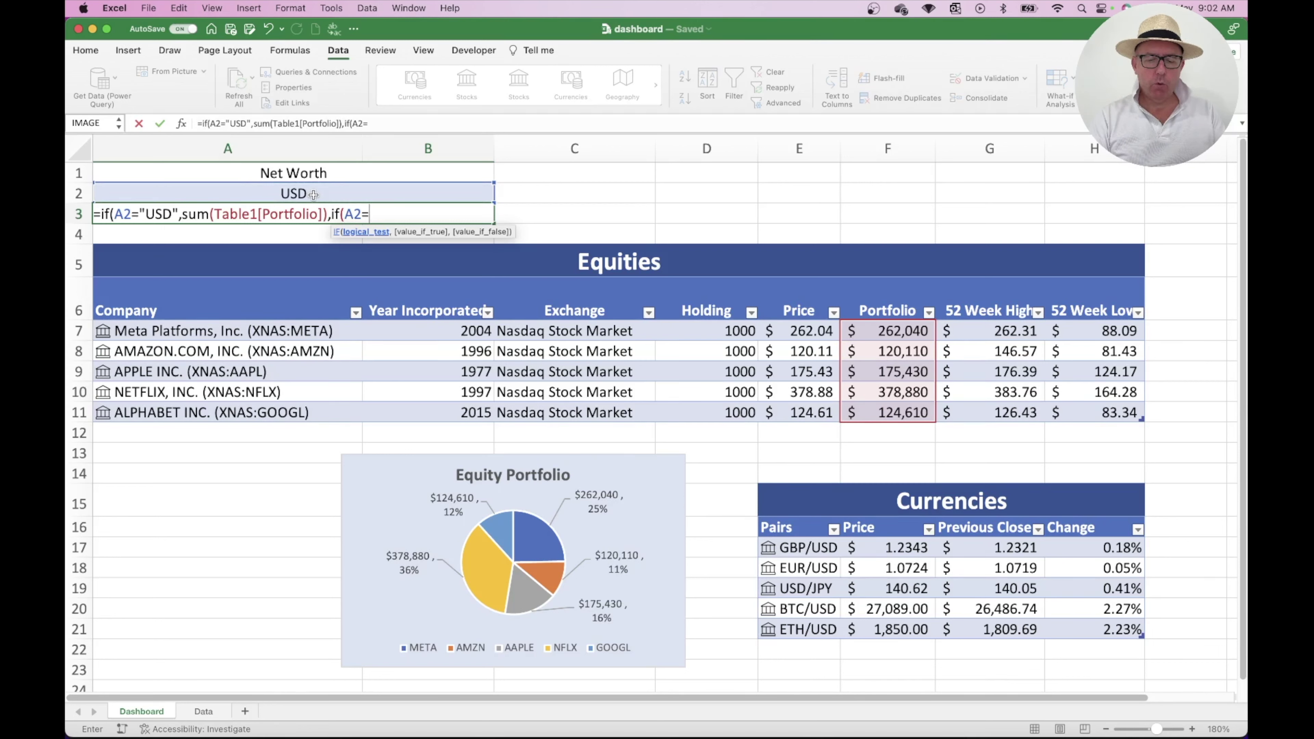
{"action": "type", "text": "\""}
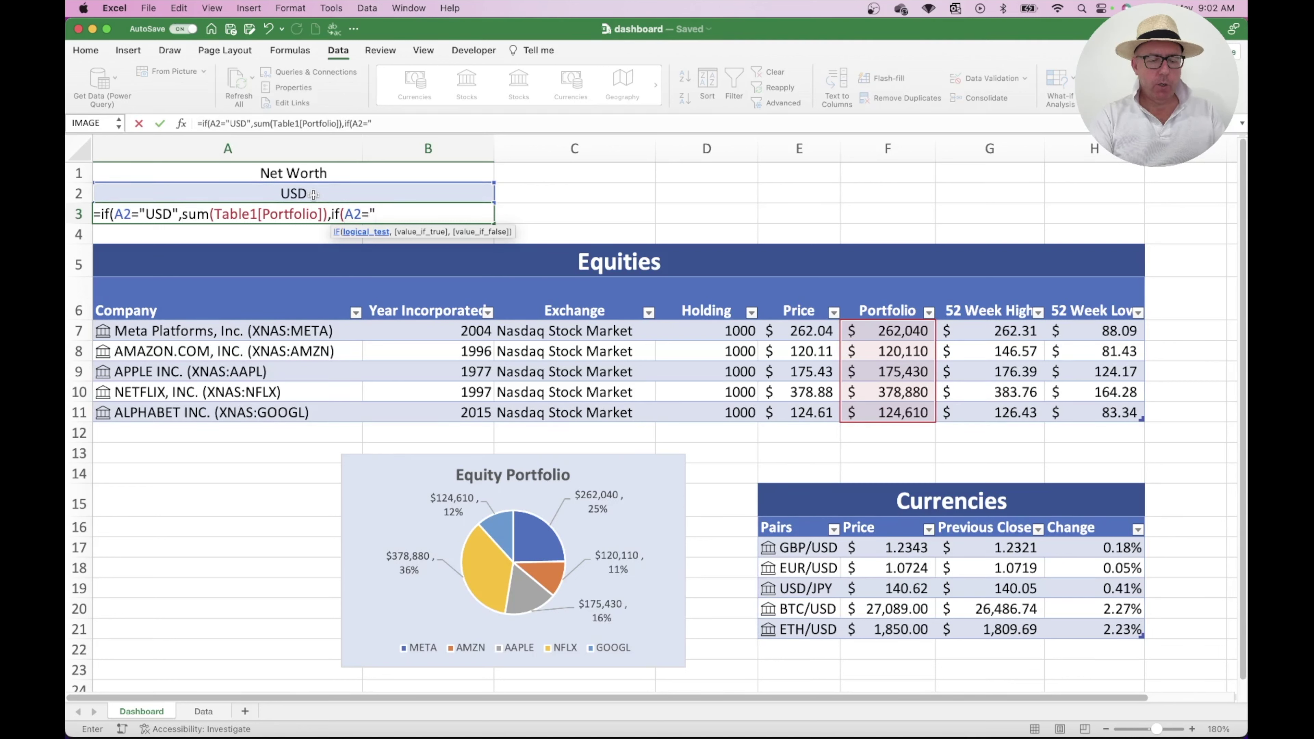
{"action": "type", "text": "GBP\""}
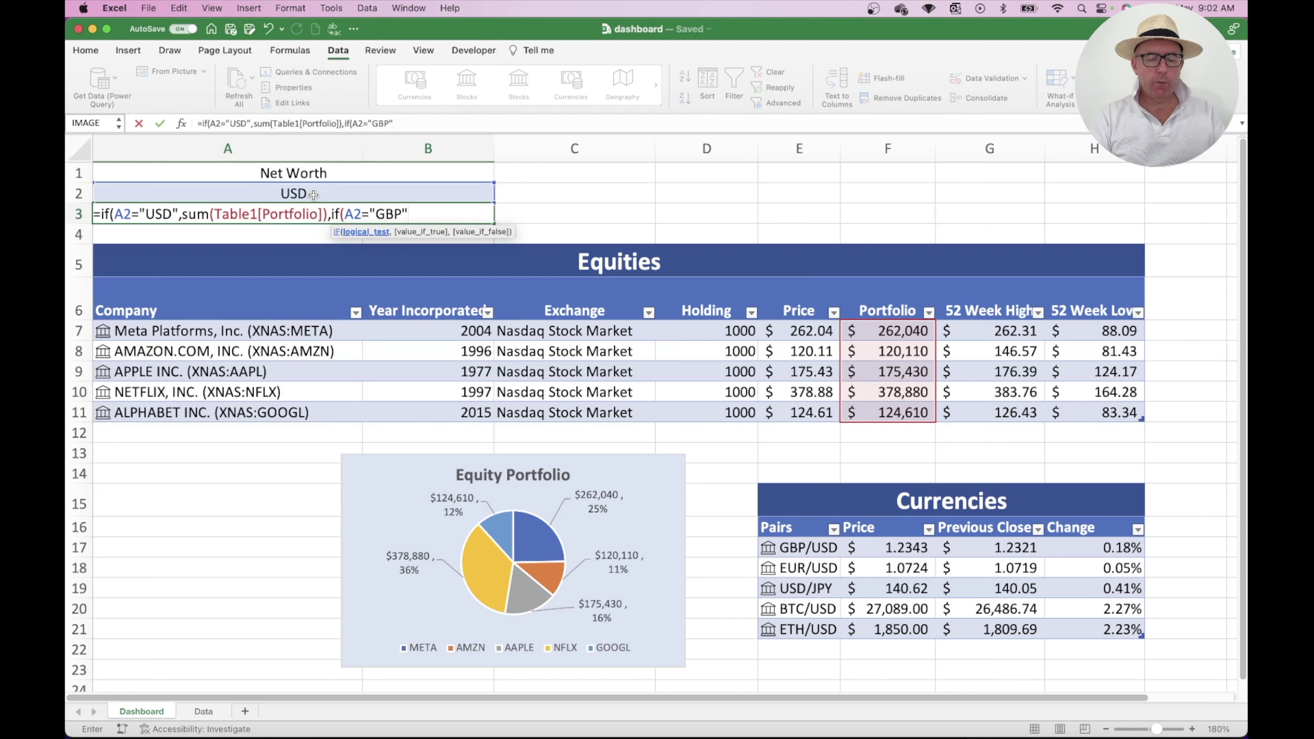
{"action": "type", "text": ","}
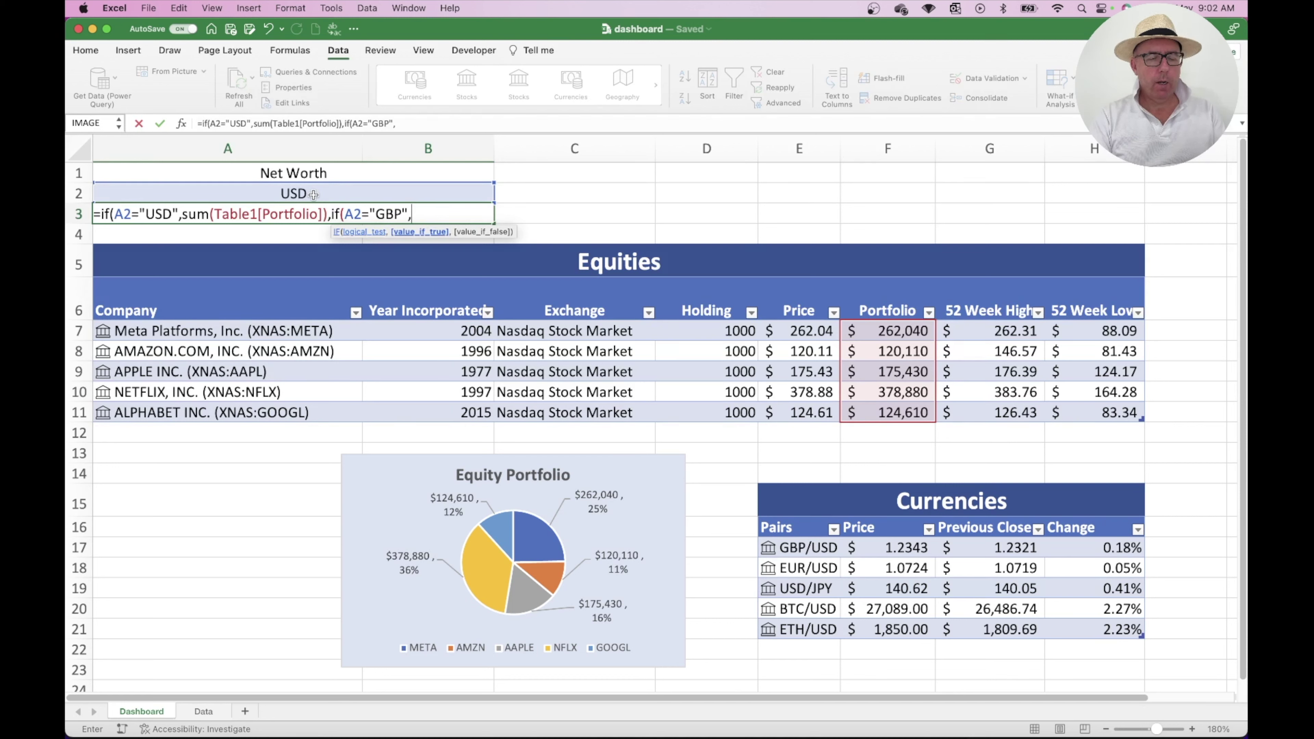
{"action": "type", "text": "sum("}
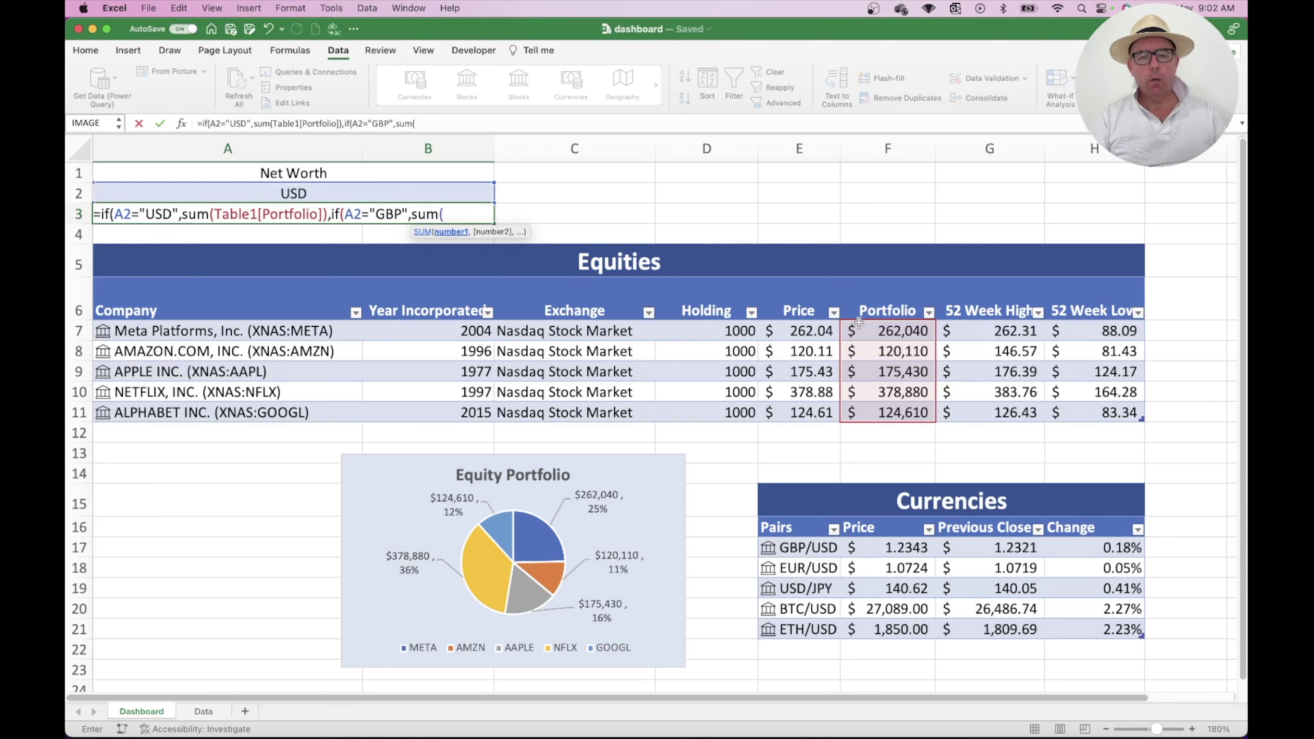
{"action": "left_click_drag", "start_coordinate": [869, 334], "coordinate": [889, 416]}
{"action": "type", "text": "/"}
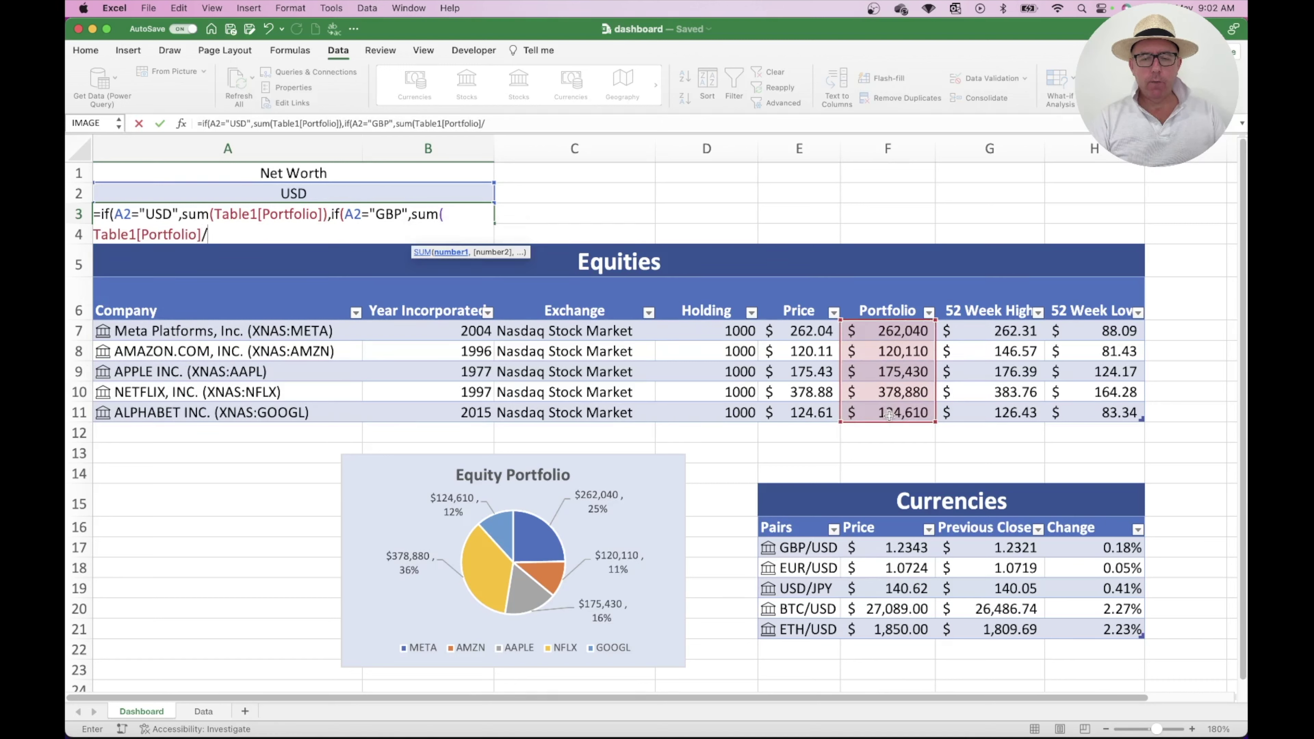
{"action": "left_click", "coordinate": [902, 547]}
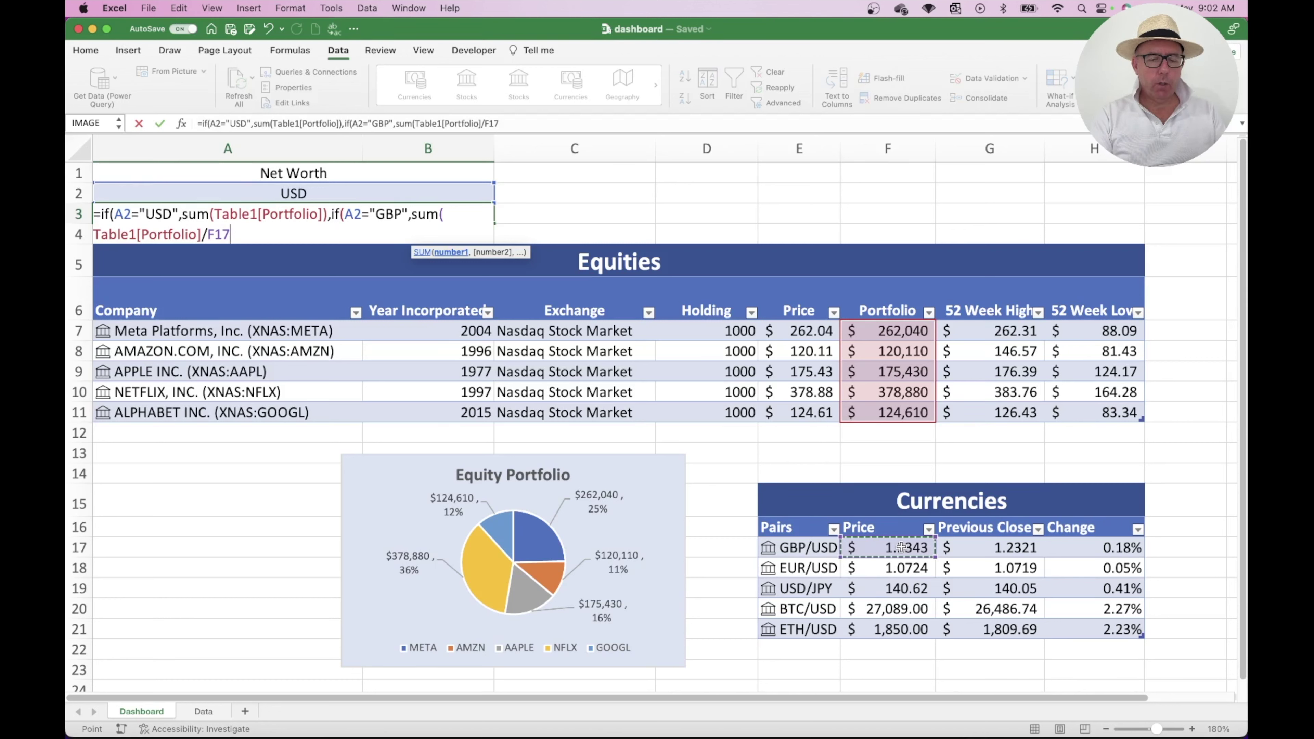
{"action": "type", "text": ")"}
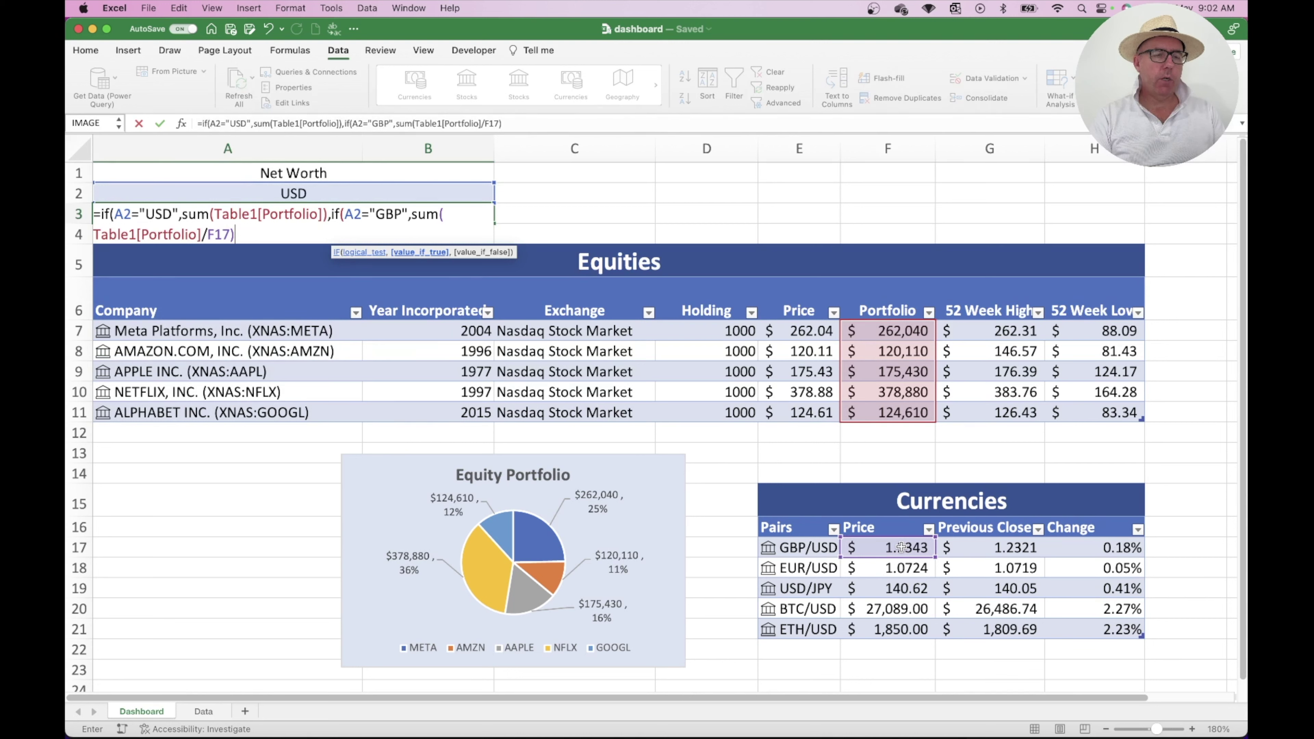
Nest a further IF for A2="EUR" in the A3 formula, returning sum(Table1[Portfolio]/F18).
{"action": "type", "text": ",if("}
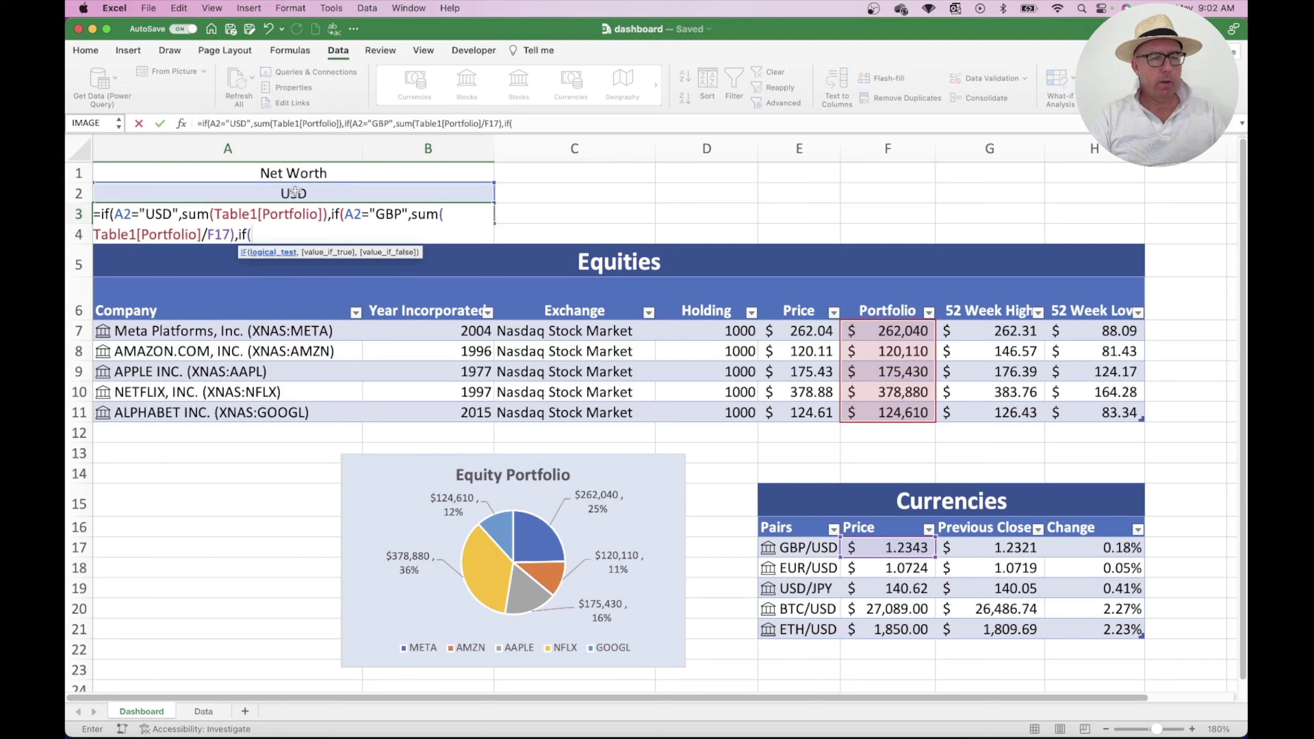
{"action": "left_click", "coordinate": [296, 192]}
{"action": "type", "text": "="}
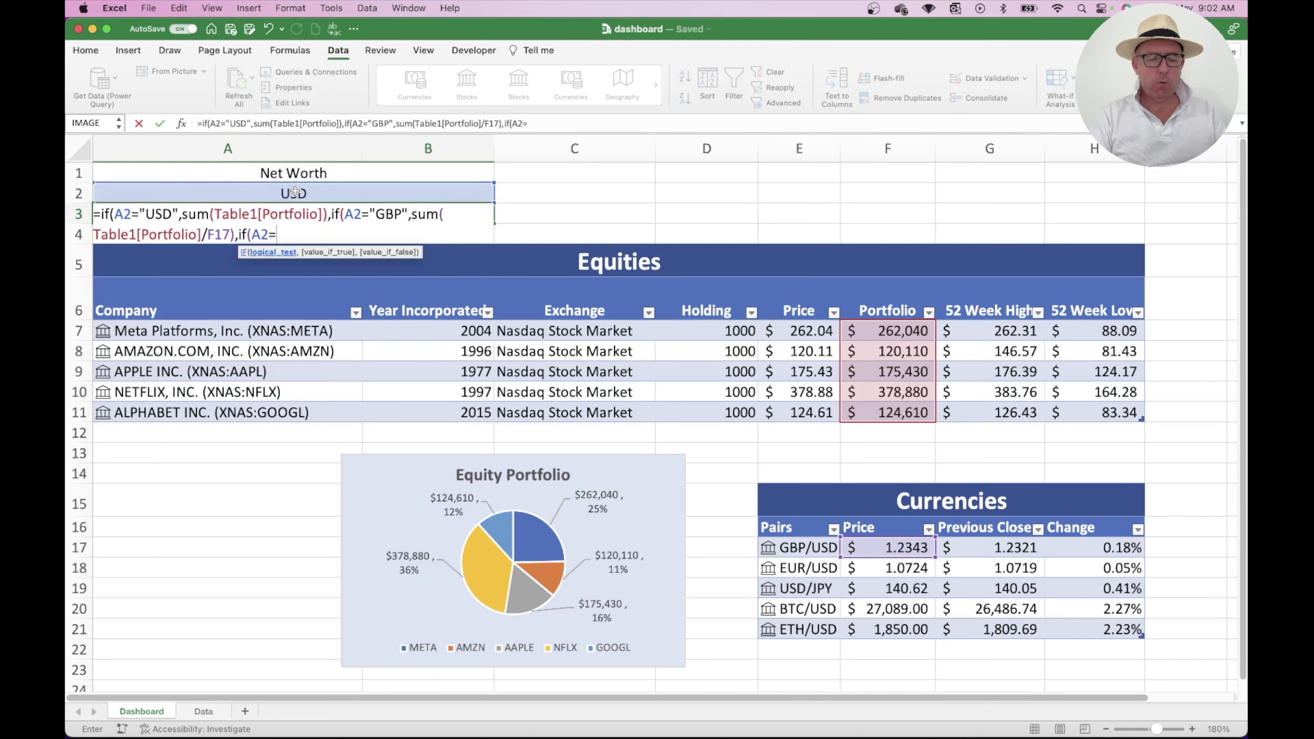
{"action": "type", "text": "\""}
{"action": "type", "text": "EUR<"}
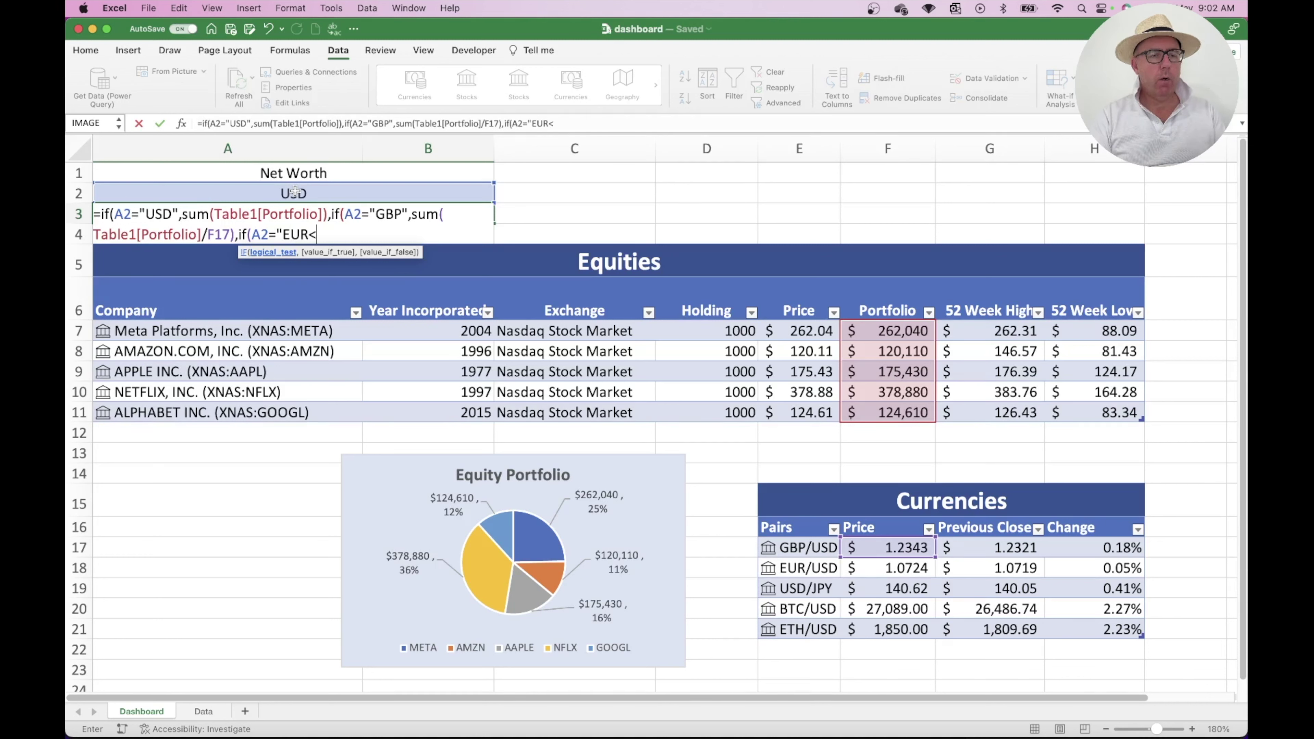
{"action": "key", "text": "BackSpace"}
{"action": "type", "text": "\","}
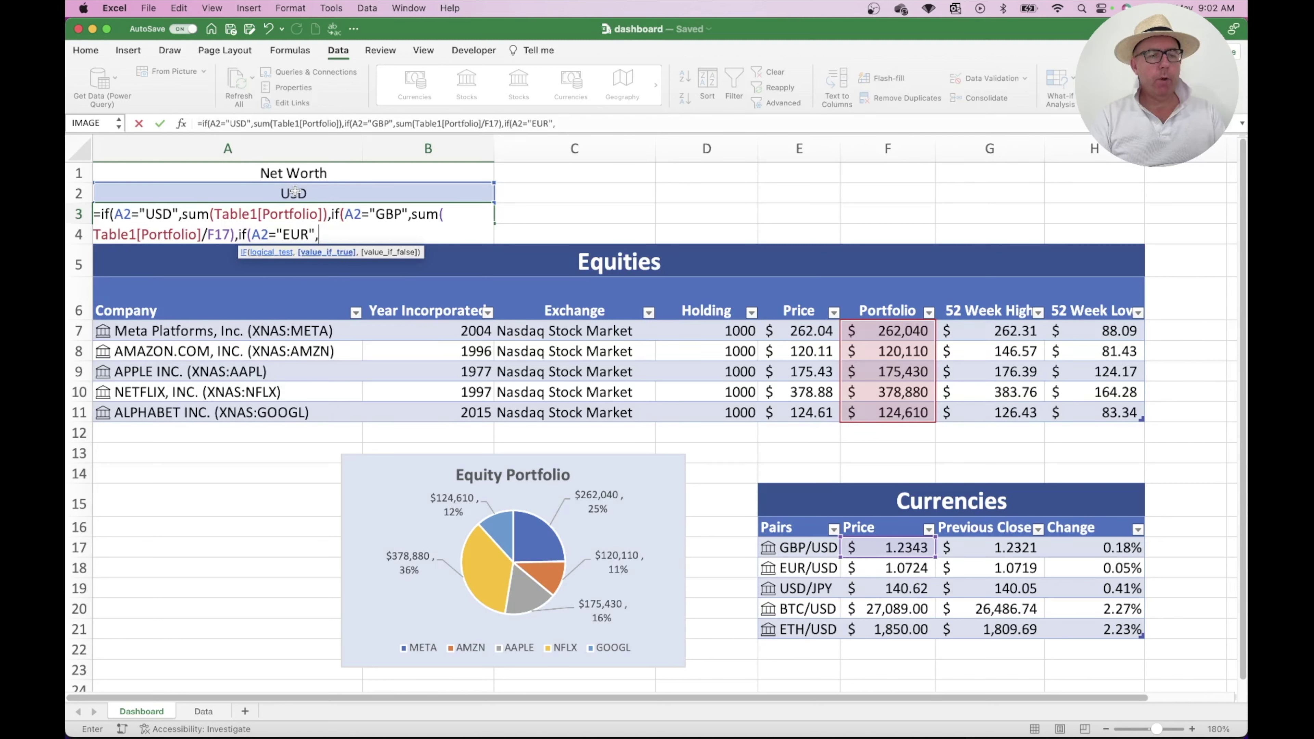
{"action": "type", "text": "sum("}
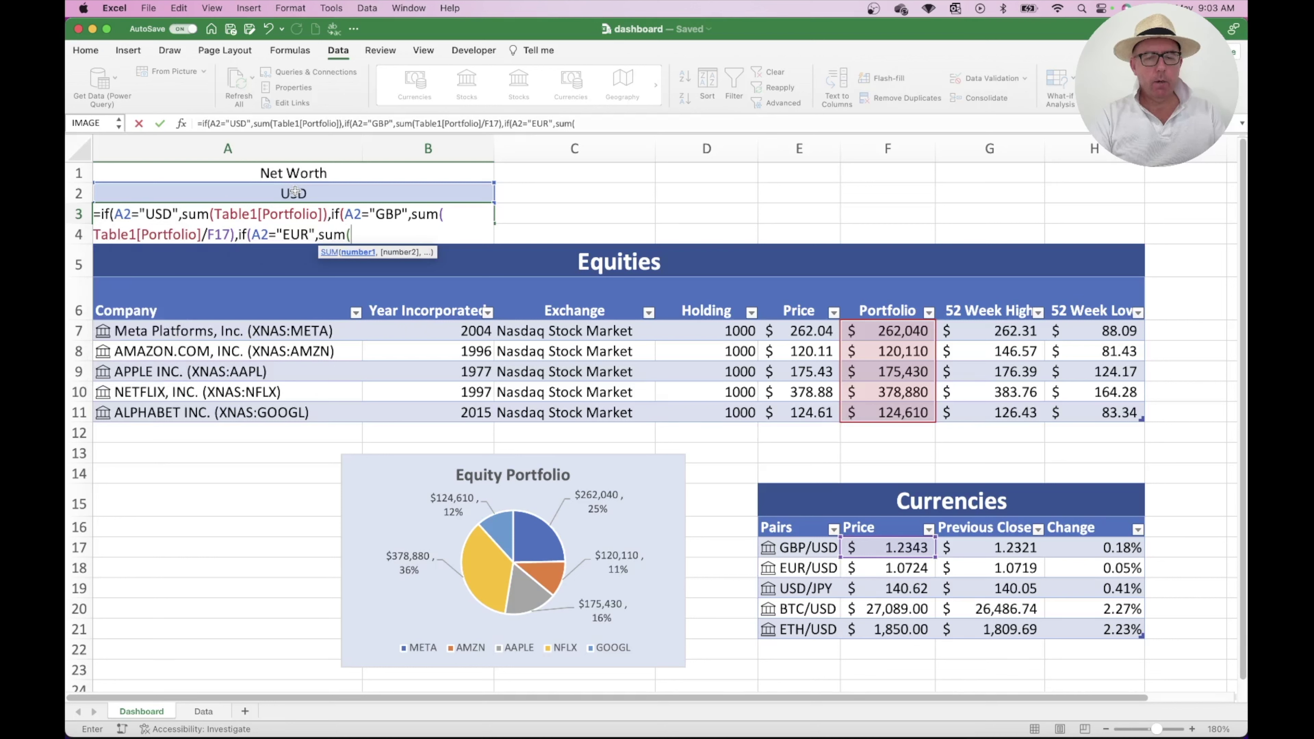
{"action": "left_click_drag", "start_coordinate": [874, 332], "coordinate": [886, 417]}
{"action": "type", "text": "/"}
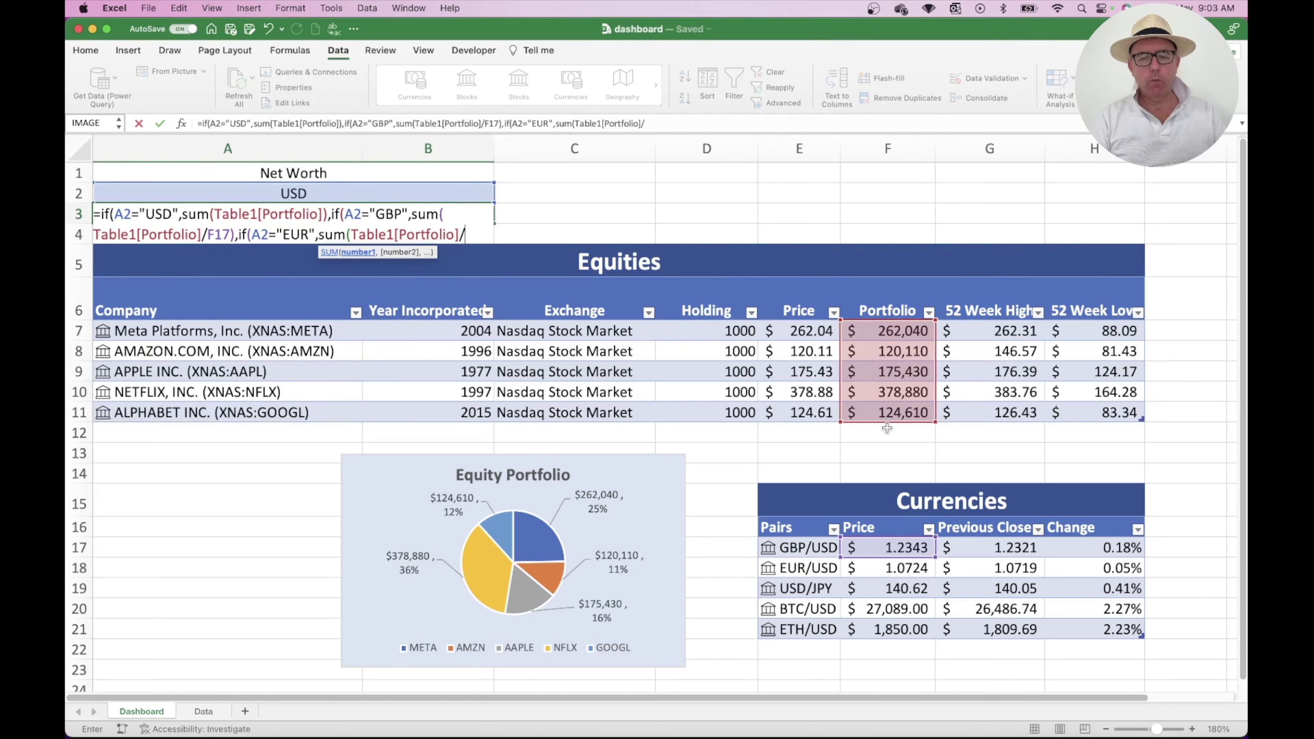
{"action": "left_click", "coordinate": [901, 568]}
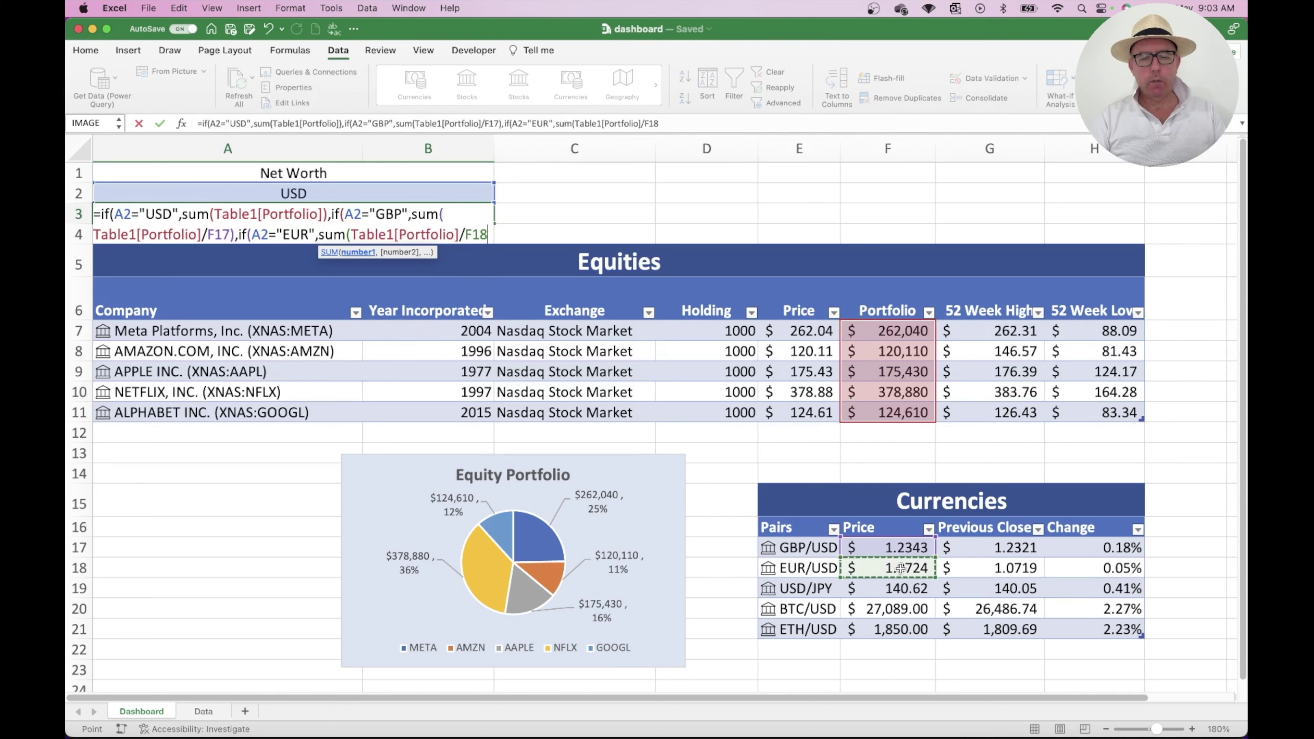
{"action": "type", "text": ")"}
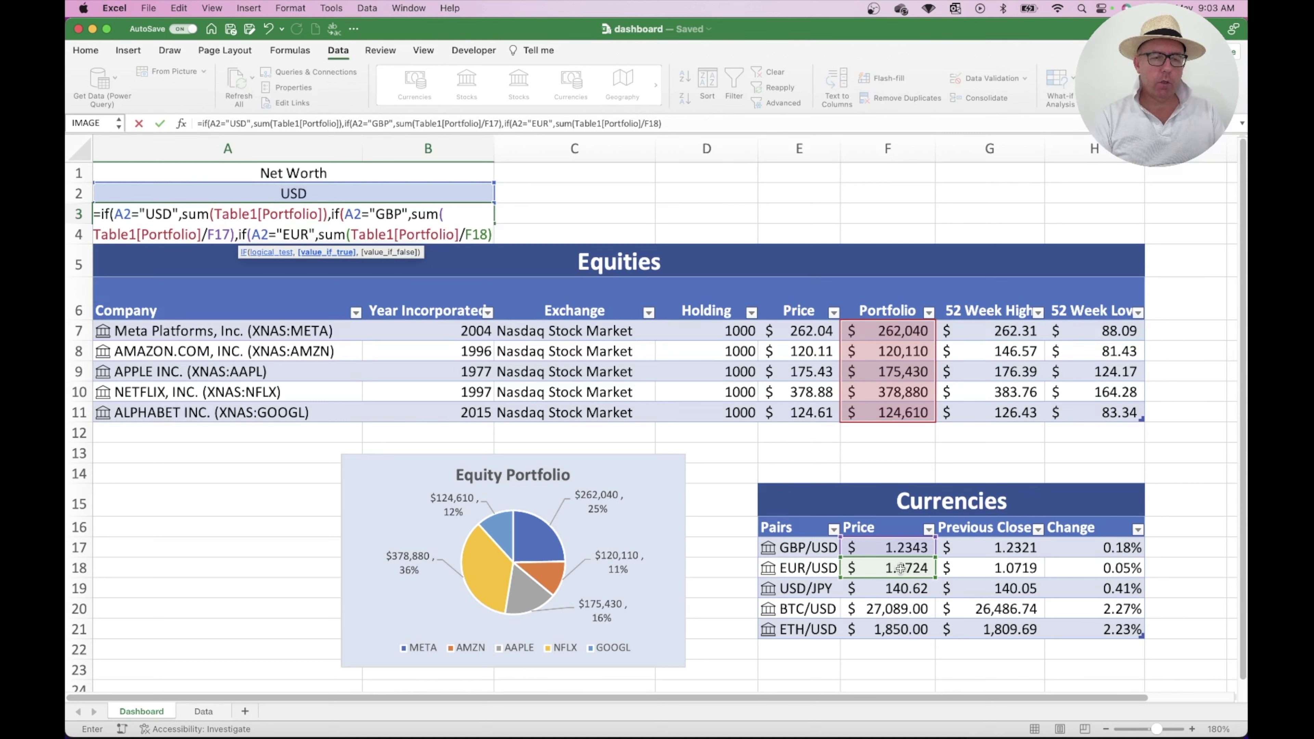
Add sum(Table1[Portfolio]*F19) as the final value-if-false, close all nested IFs and enter the A3 formula.
{"action": "type", "text": ",sum"}
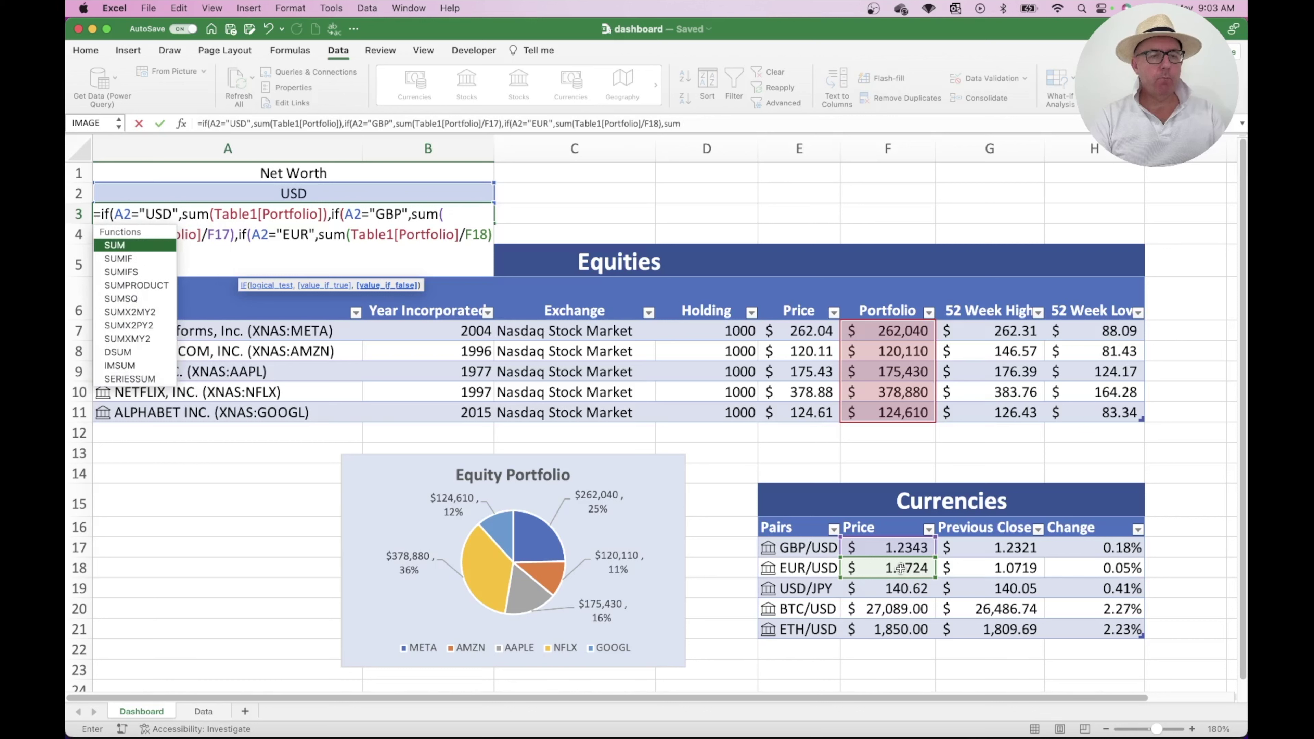
{"action": "type", "text": "("}
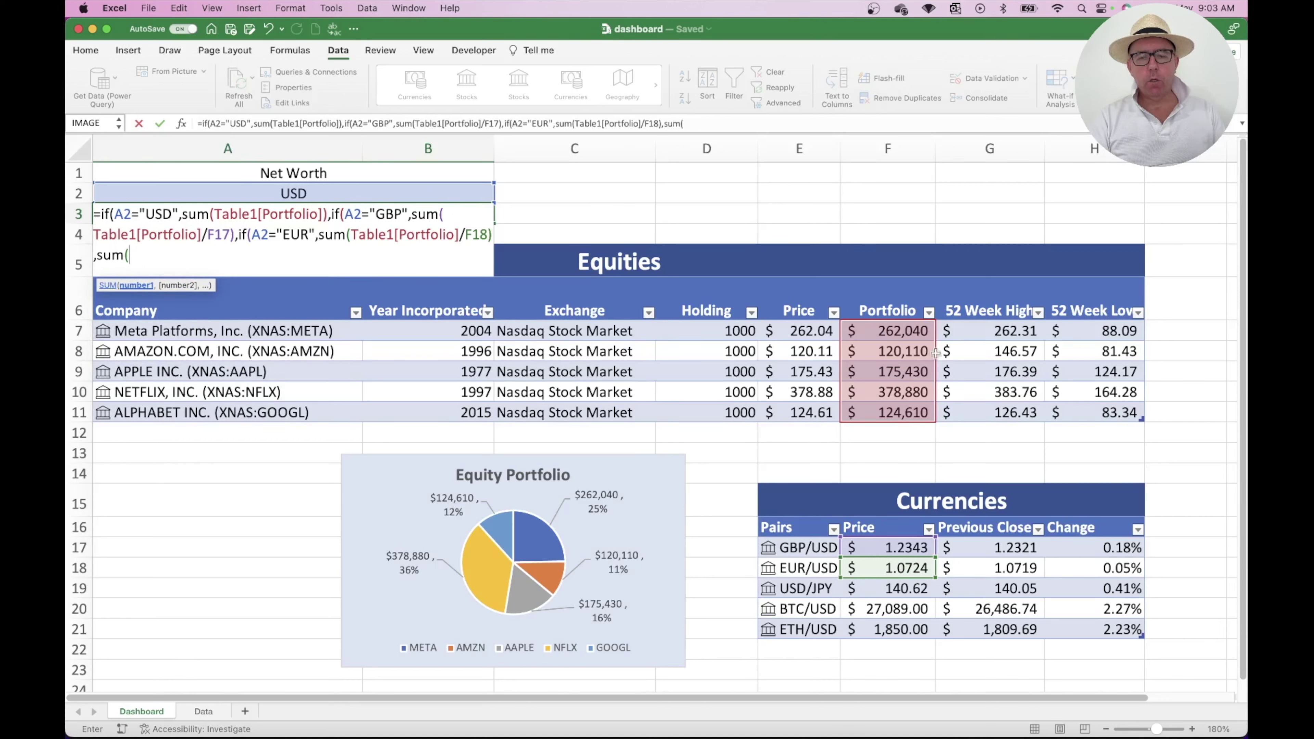
{"action": "left_click_drag", "start_coordinate": [892, 328], "coordinate": [894, 416]}
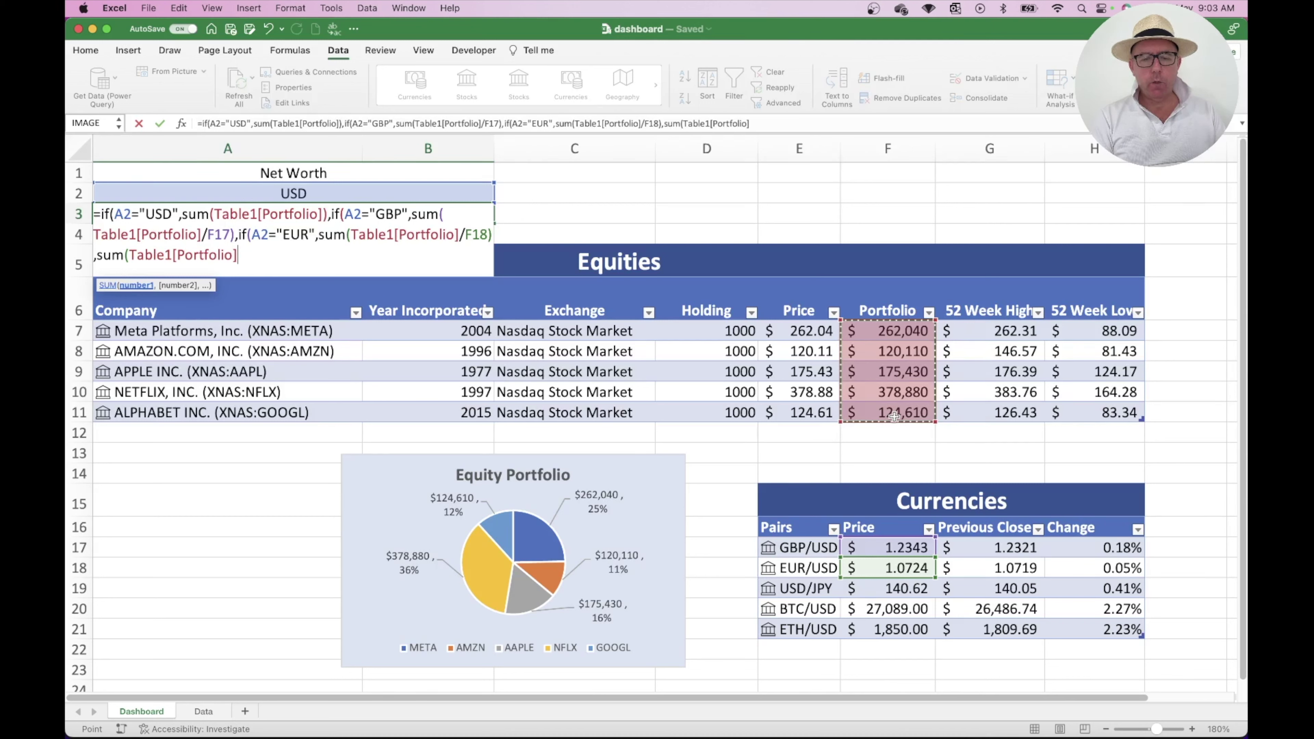
{"action": "type", "text": "*"}
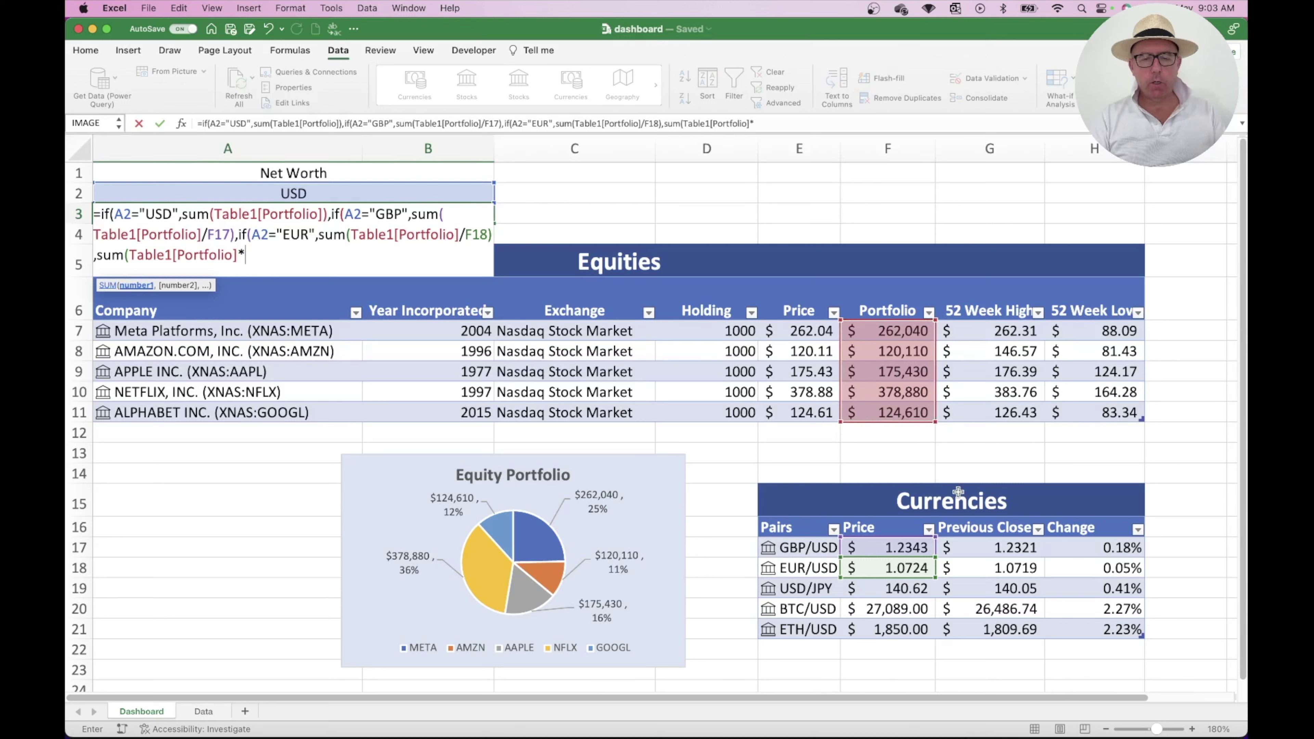
{"action": "left_click", "coordinate": [900, 588]}
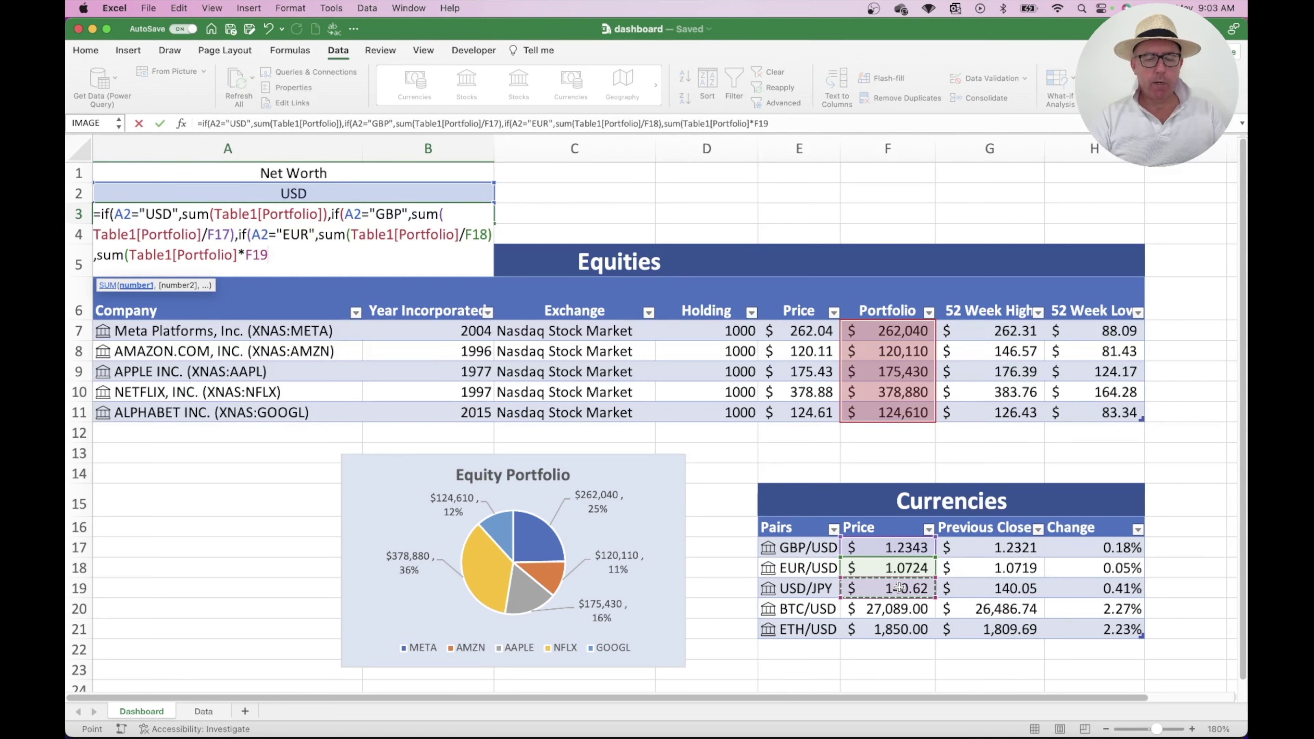
{"action": "type", "text": ")"}
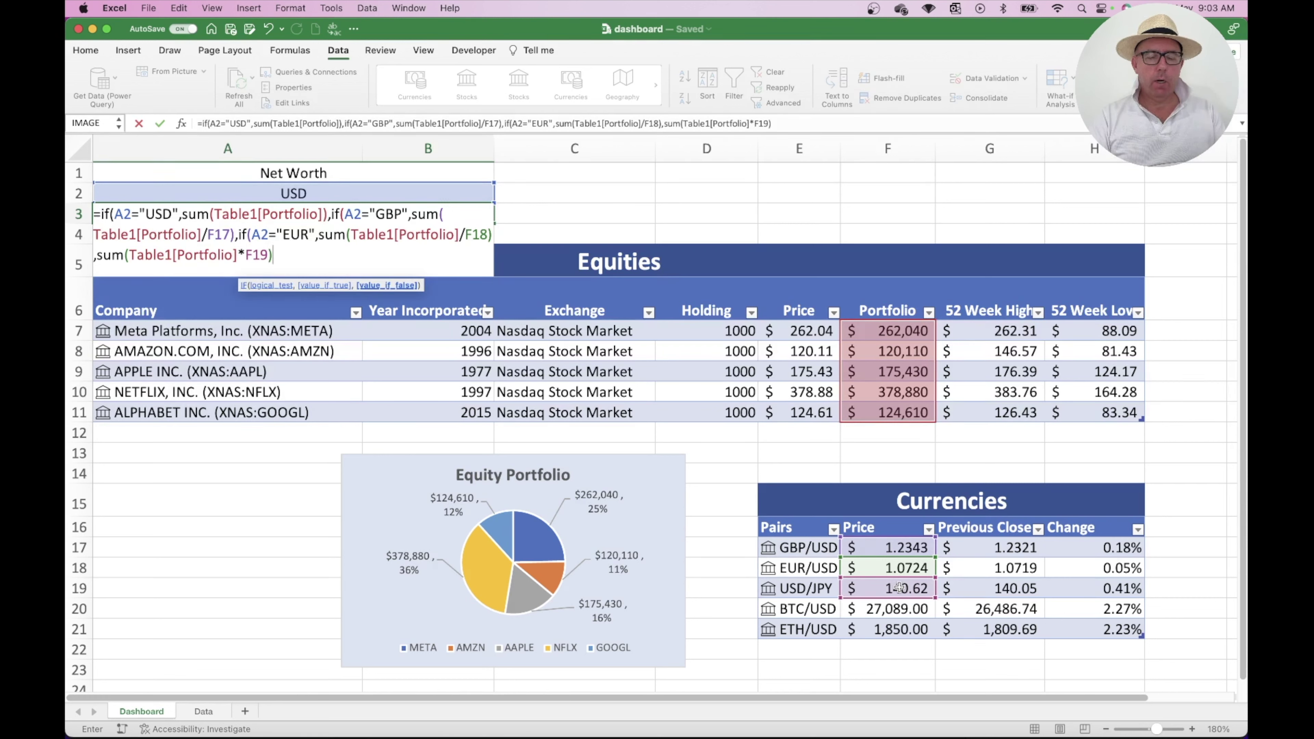
{"action": "type", "text": ")))"}
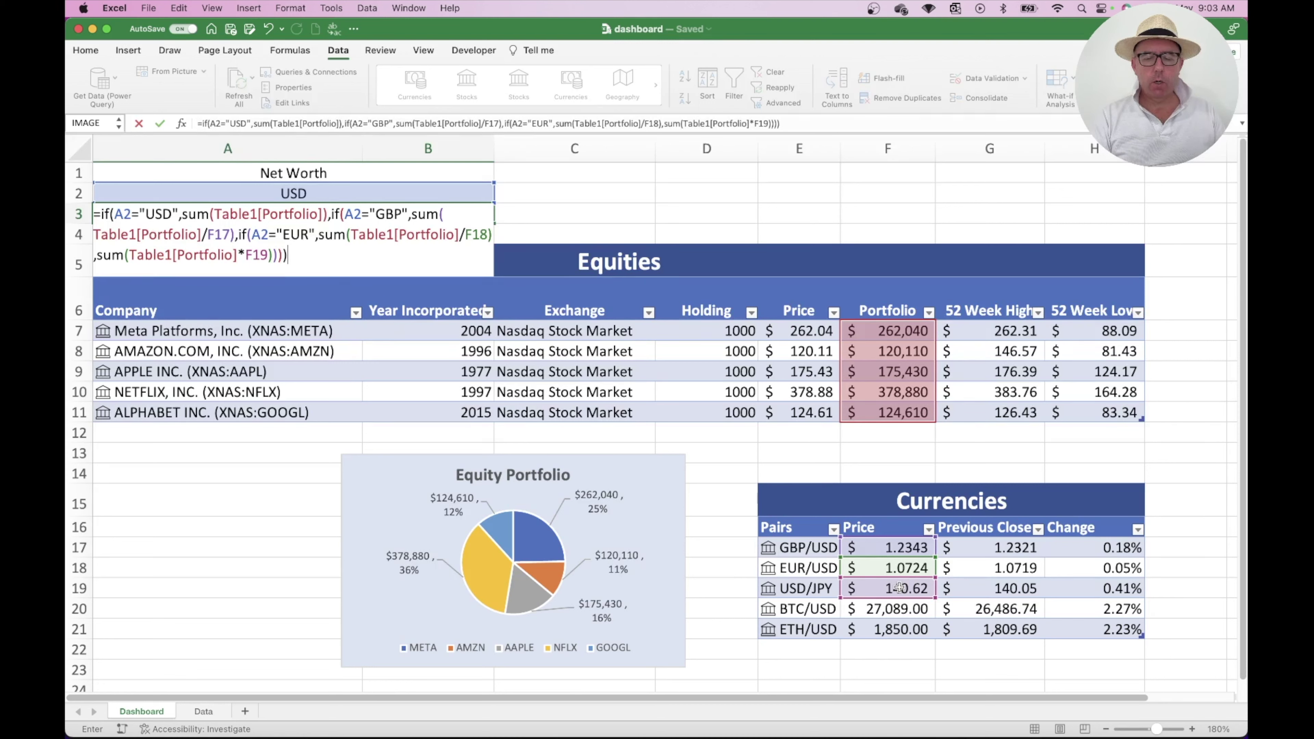
{"action": "key", "text": "Return"}
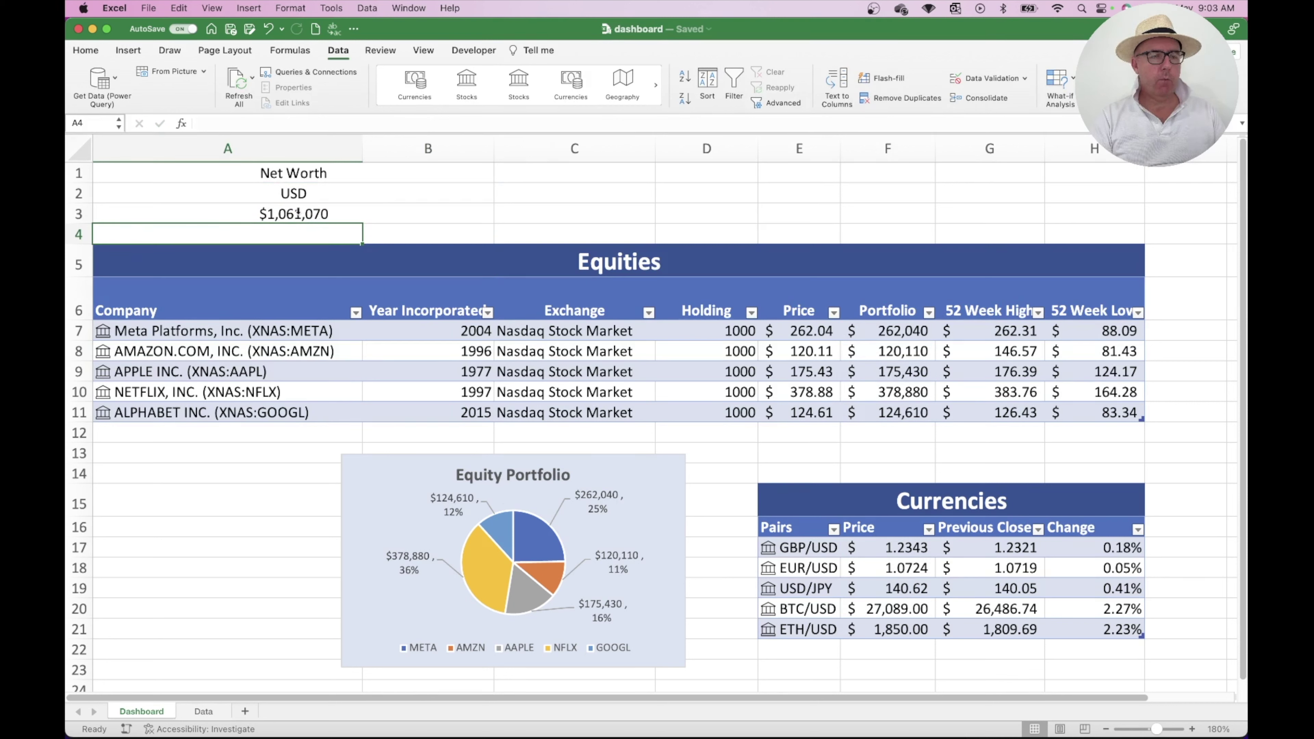
Test the net worth conversion by setting the currency in A2 to GBP, EUR and JPY in turn.
{"action": "left_click", "coordinate": [301, 197]}
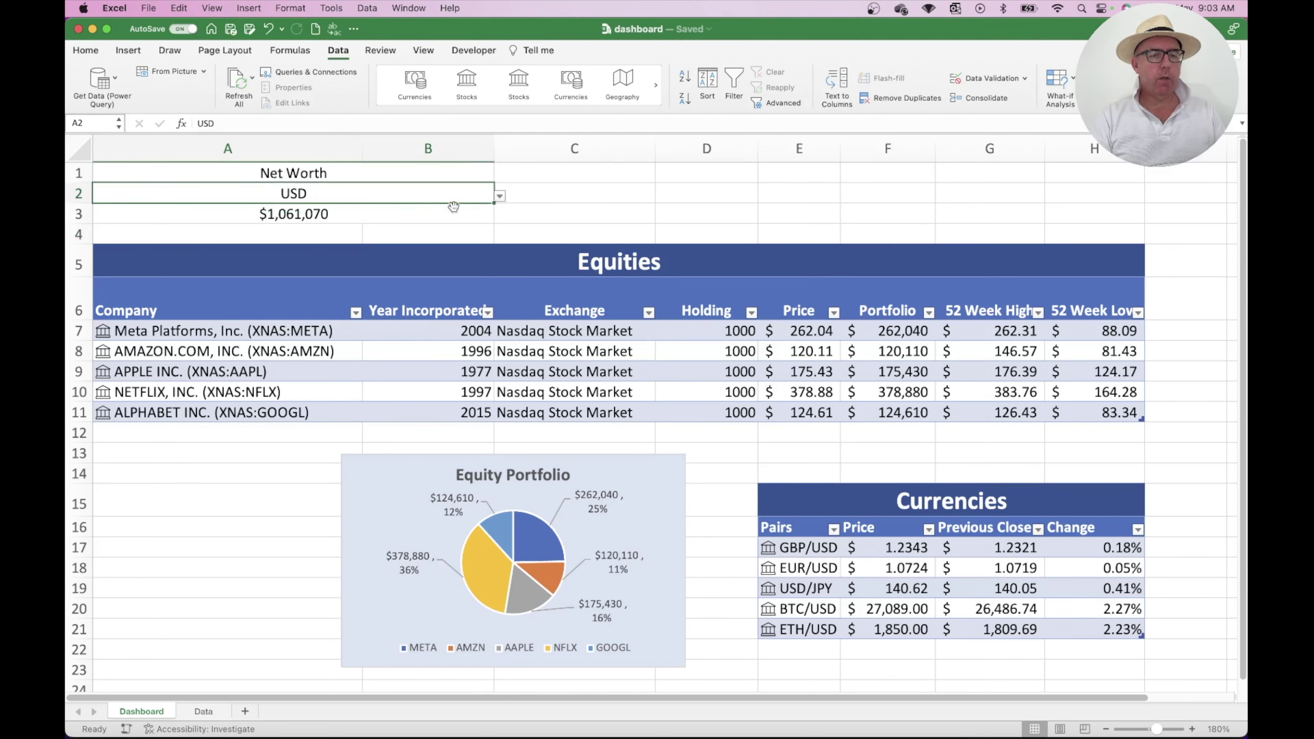
{"action": "left_click", "coordinate": [501, 197]}
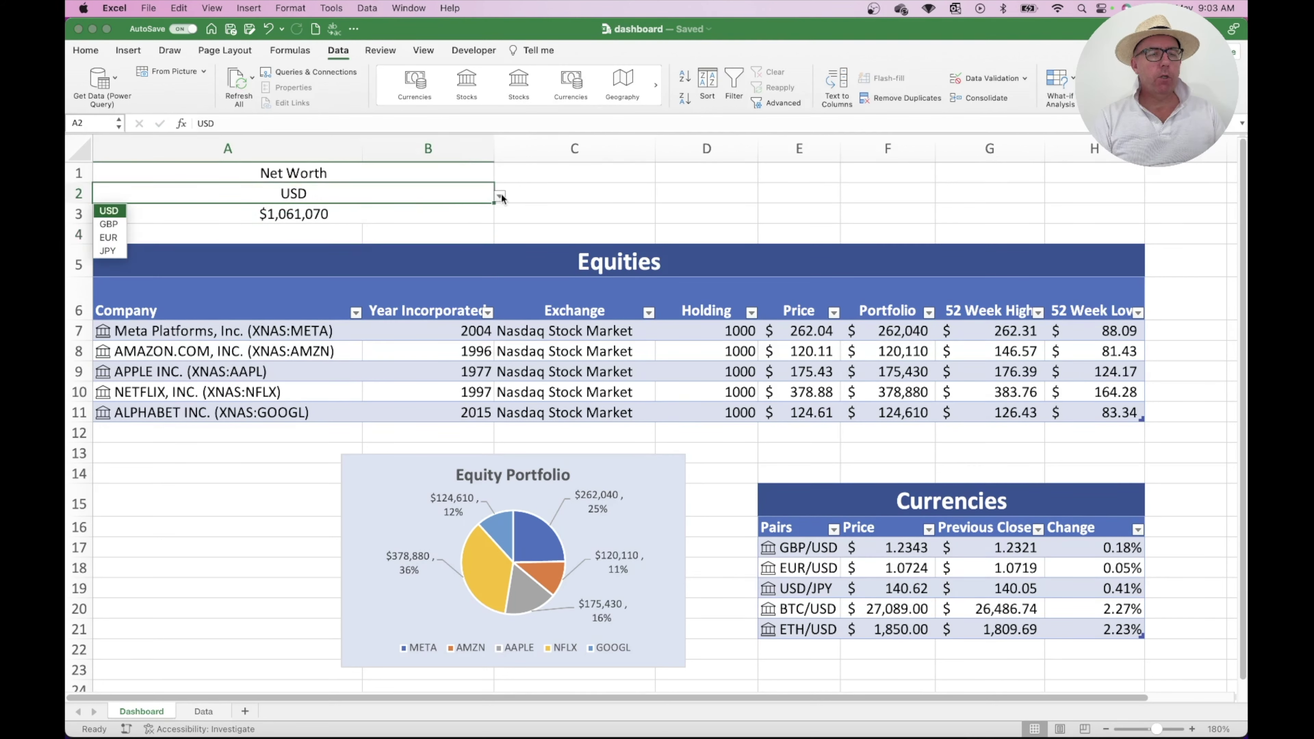
{"action": "left_click", "coordinate": [117, 224]}
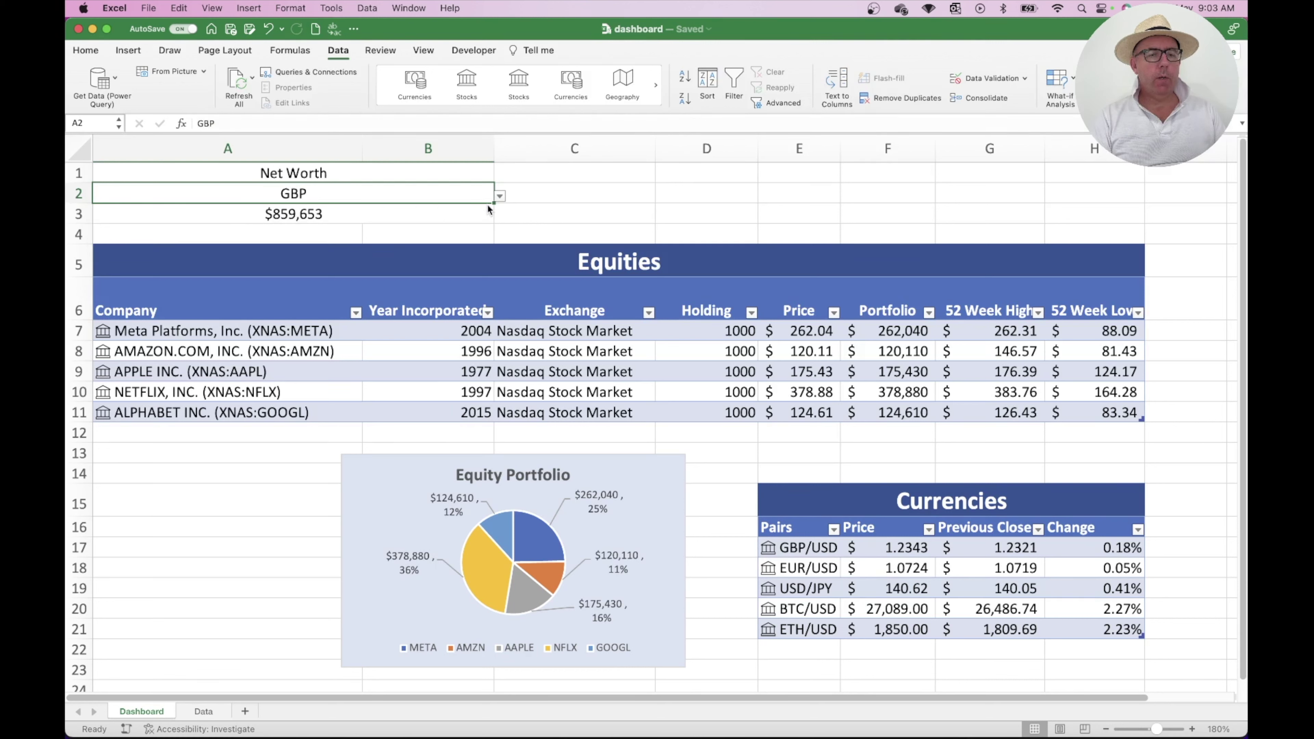
{"action": "left_click", "coordinate": [501, 196]}
{"action": "left_click", "coordinate": [108, 240]}
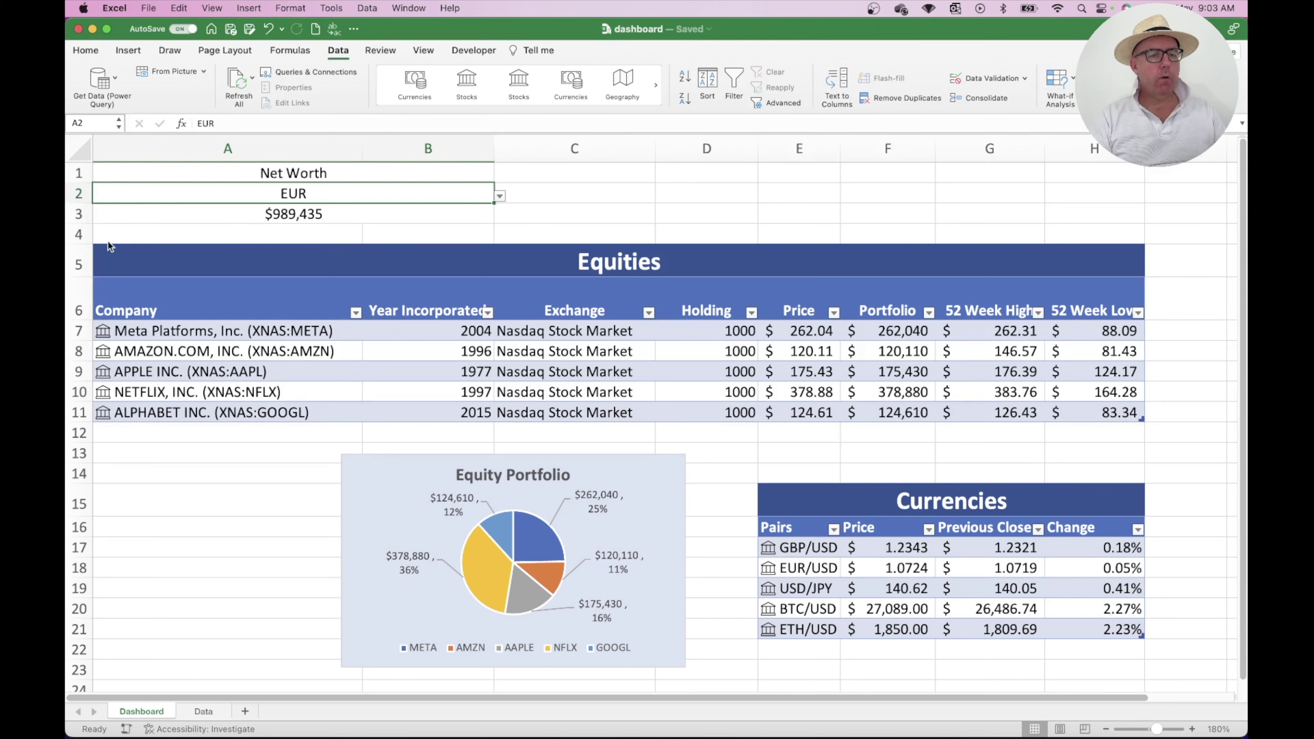
{"action": "left_click", "coordinate": [500, 197]}
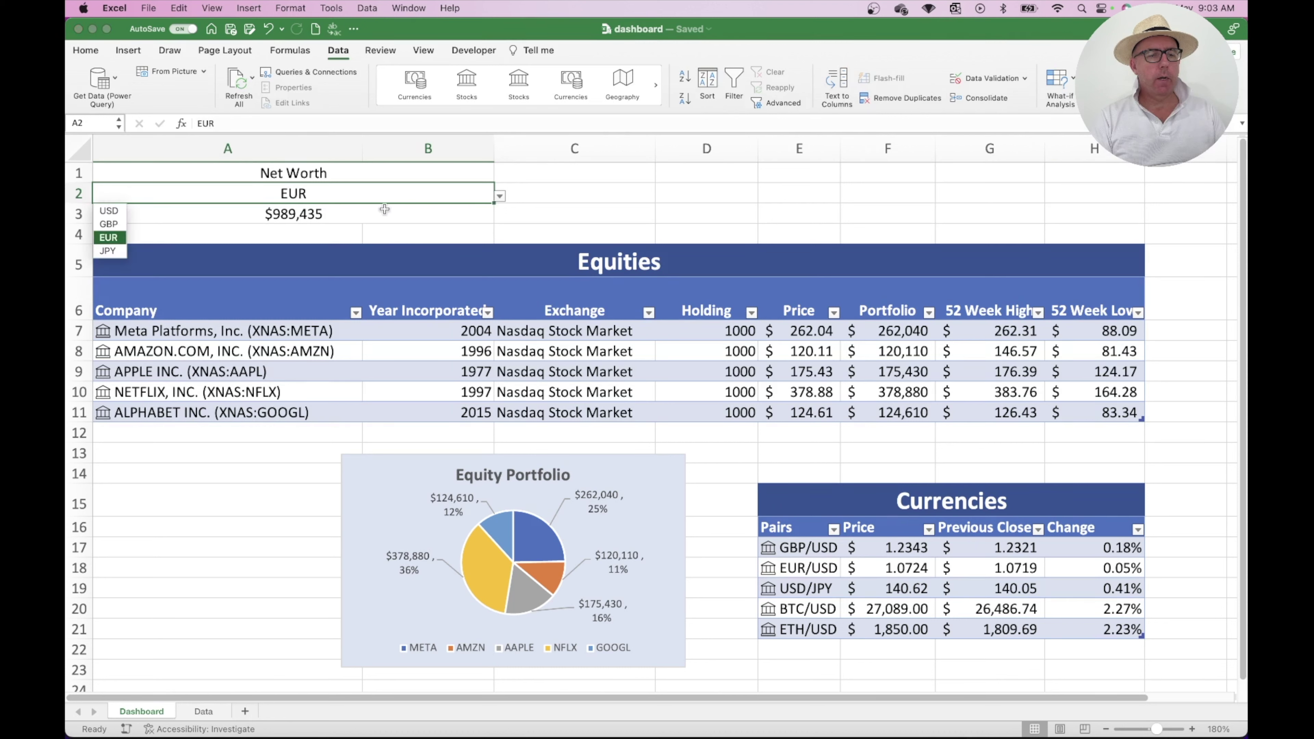
{"action": "left_click", "coordinate": [110, 251]}
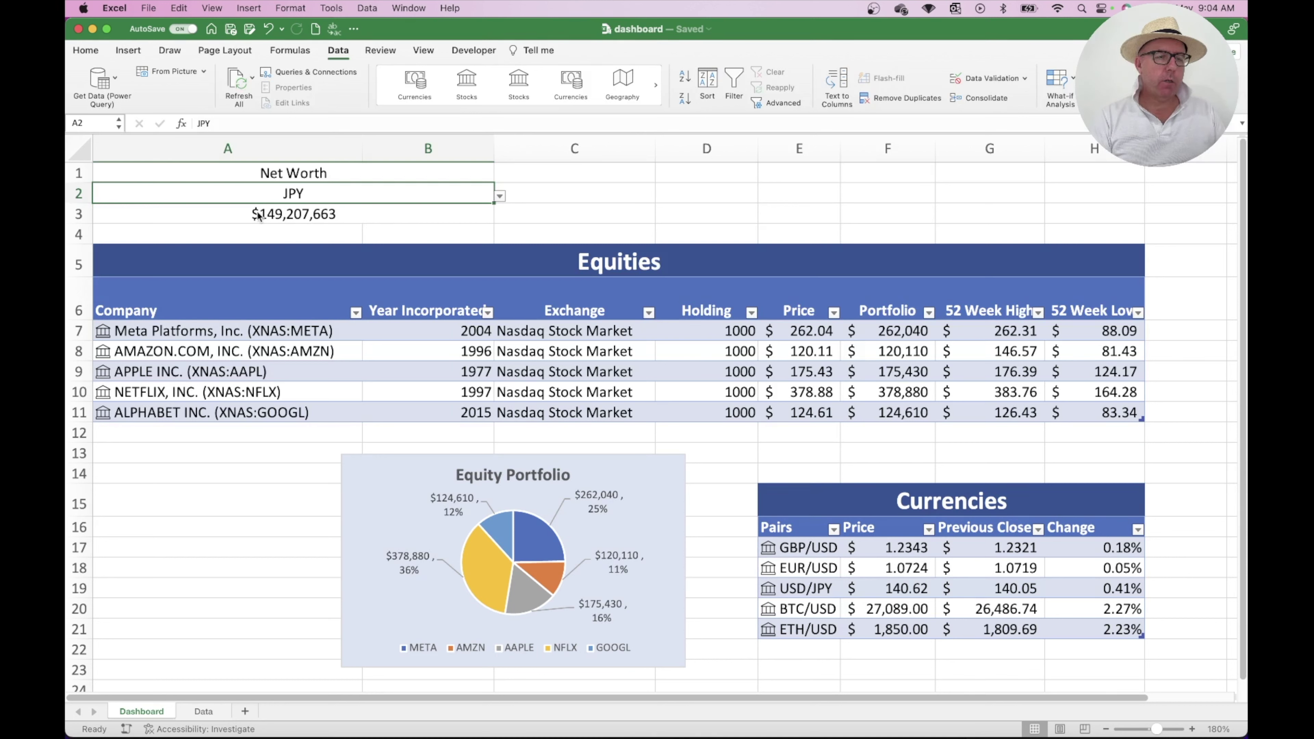
Switch the A2 currency back through EUR and GBP to USD to recheck the net worth conversion.
{"action": "left_click", "coordinate": [500, 201]}
{"action": "left_click", "coordinate": [125, 243]}
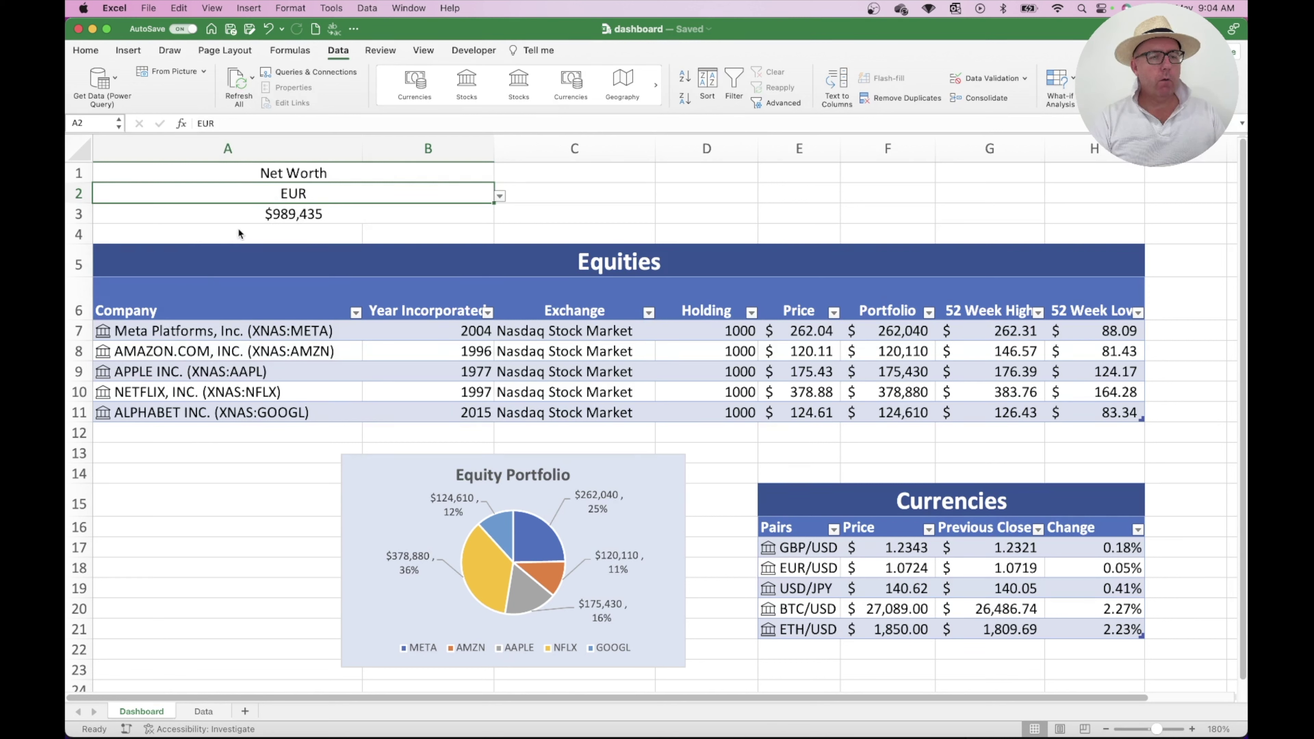
{"action": "left_click", "coordinate": [500, 197]}
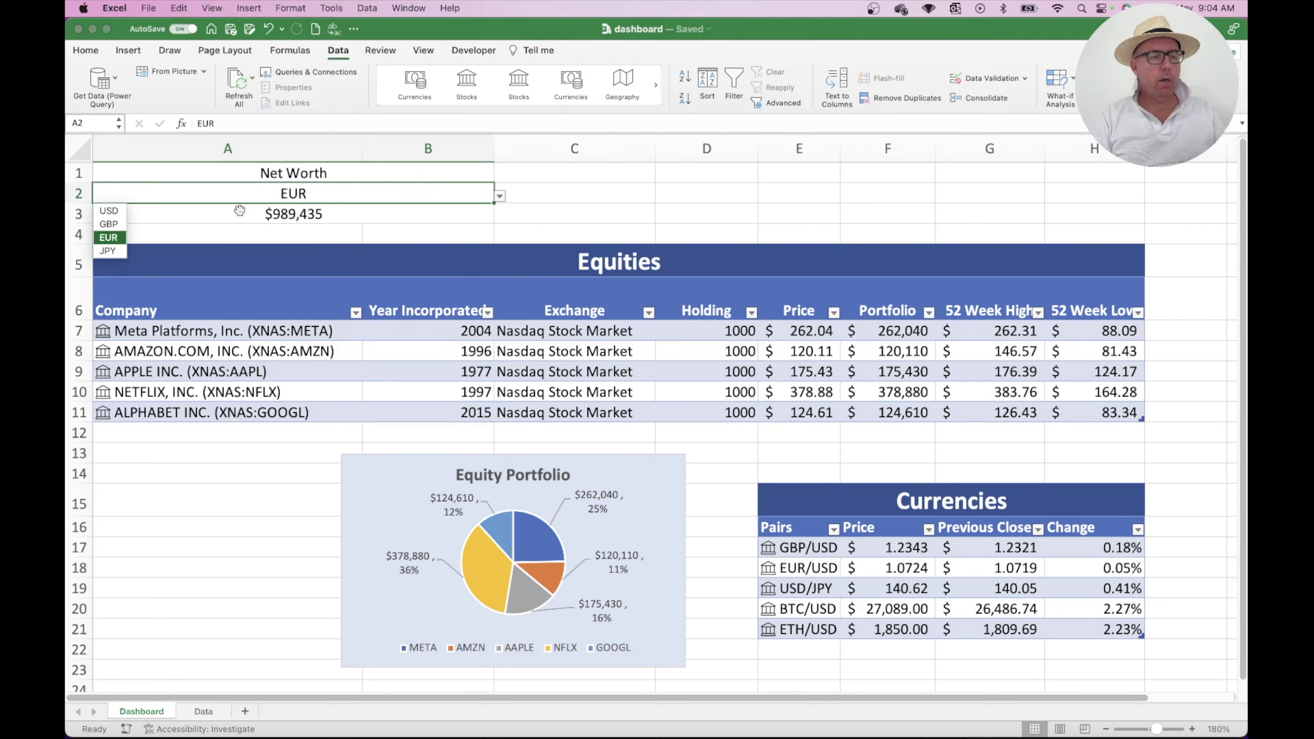
{"action": "left_click", "coordinate": [114, 227]}
{"action": "left_click", "coordinate": [500, 196]}
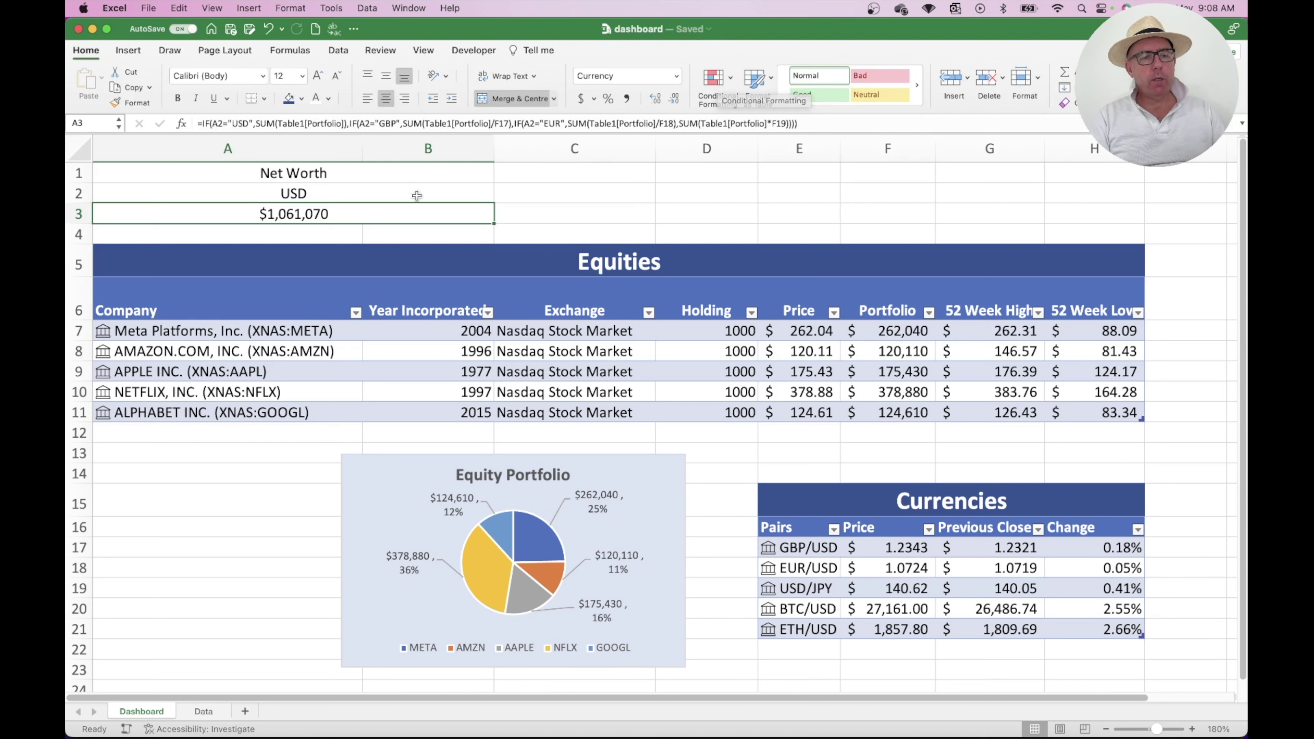
Create a Classic conditional formatting rule for A3 that uses the formula =$A$2="GBP" to determine which cells to format.
{"action": "left_click", "coordinate": [713, 83]}
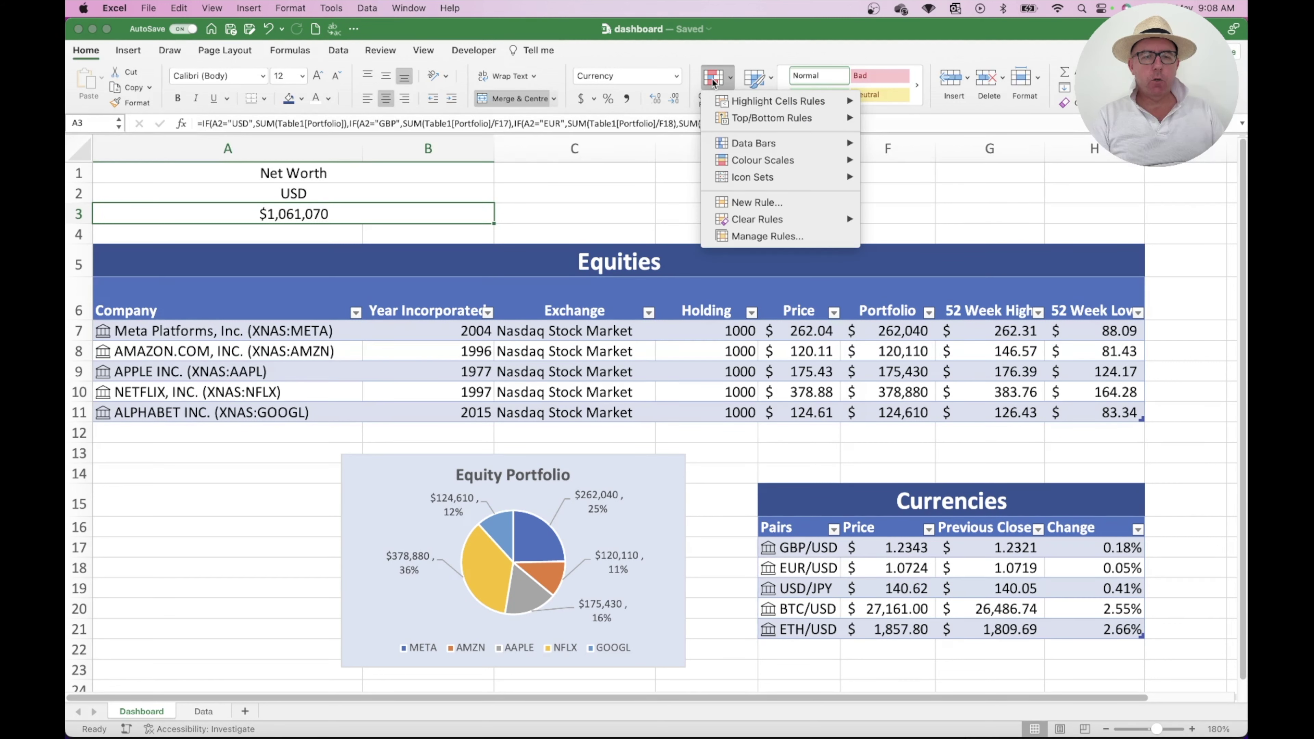
{"action": "left_click", "coordinate": [747, 203]}
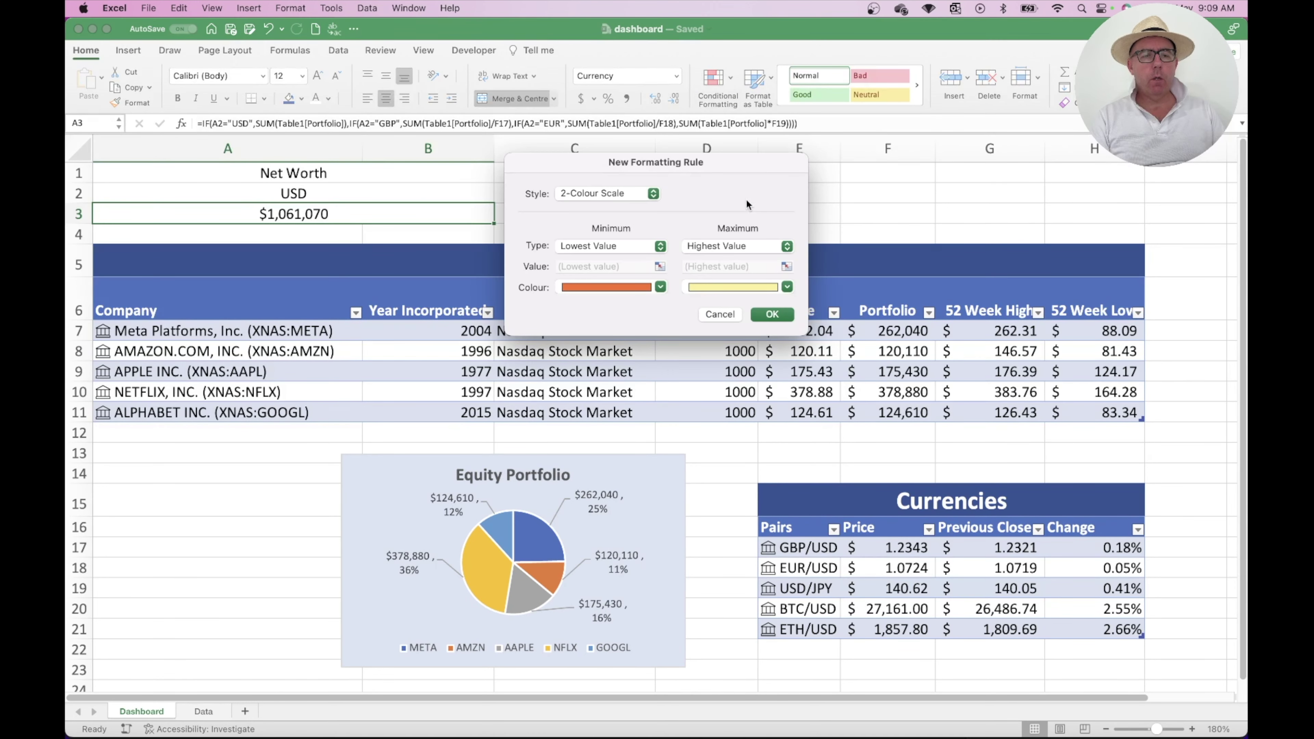
{"action": "left_click", "coordinate": [578, 191]}
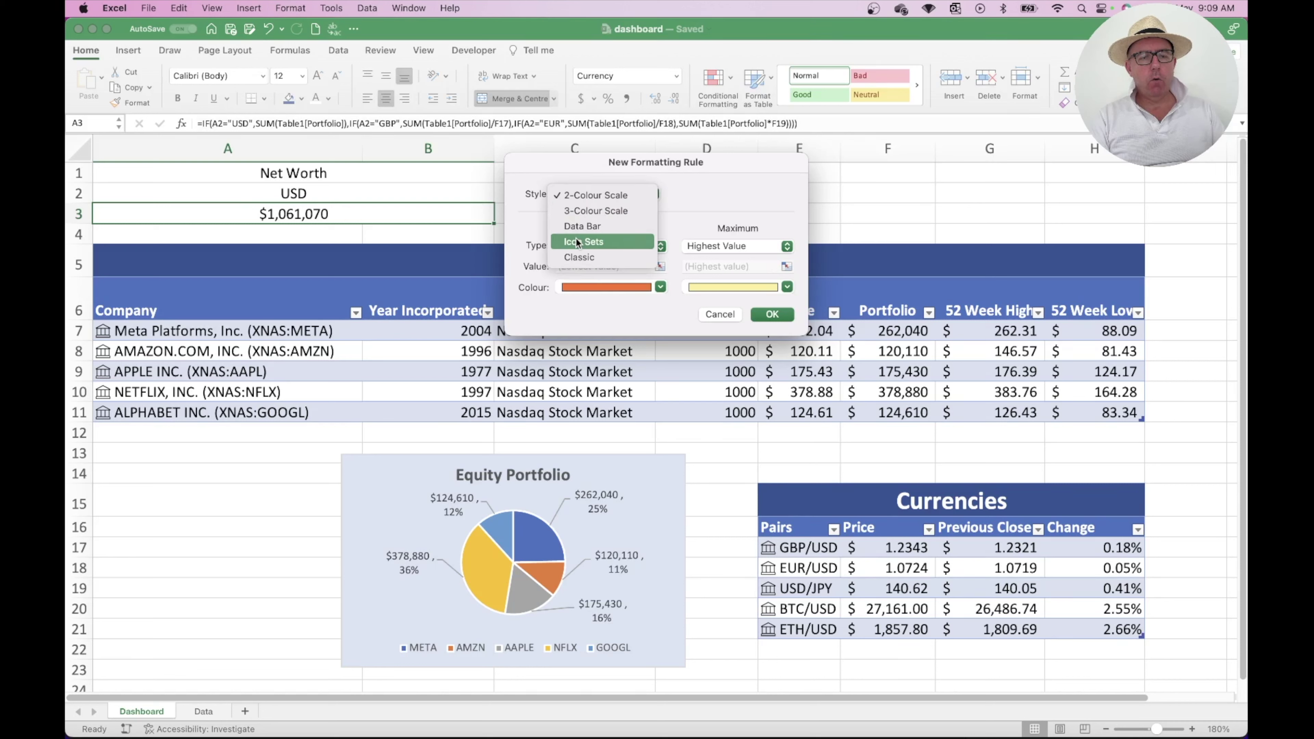
{"action": "left_click", "coordinate": [581, 254]}
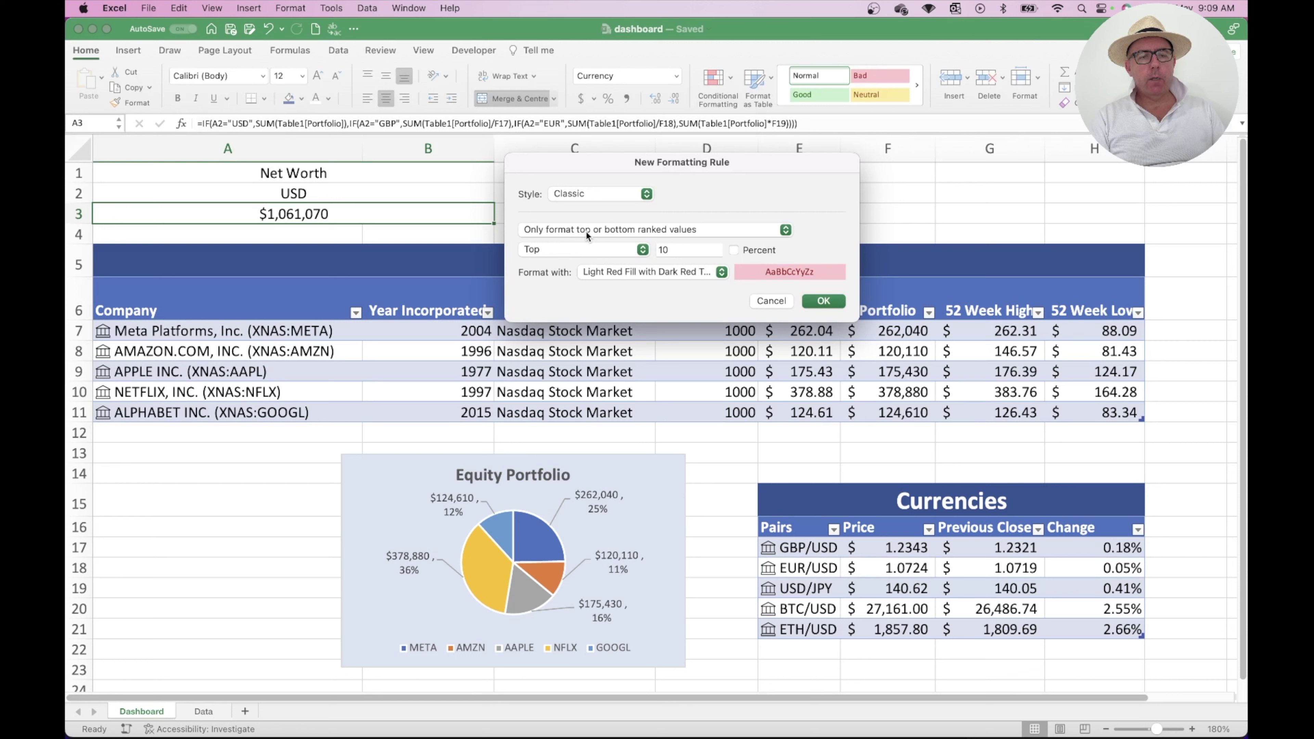
{"action": "left_click", "coordinate": [601, 229]}
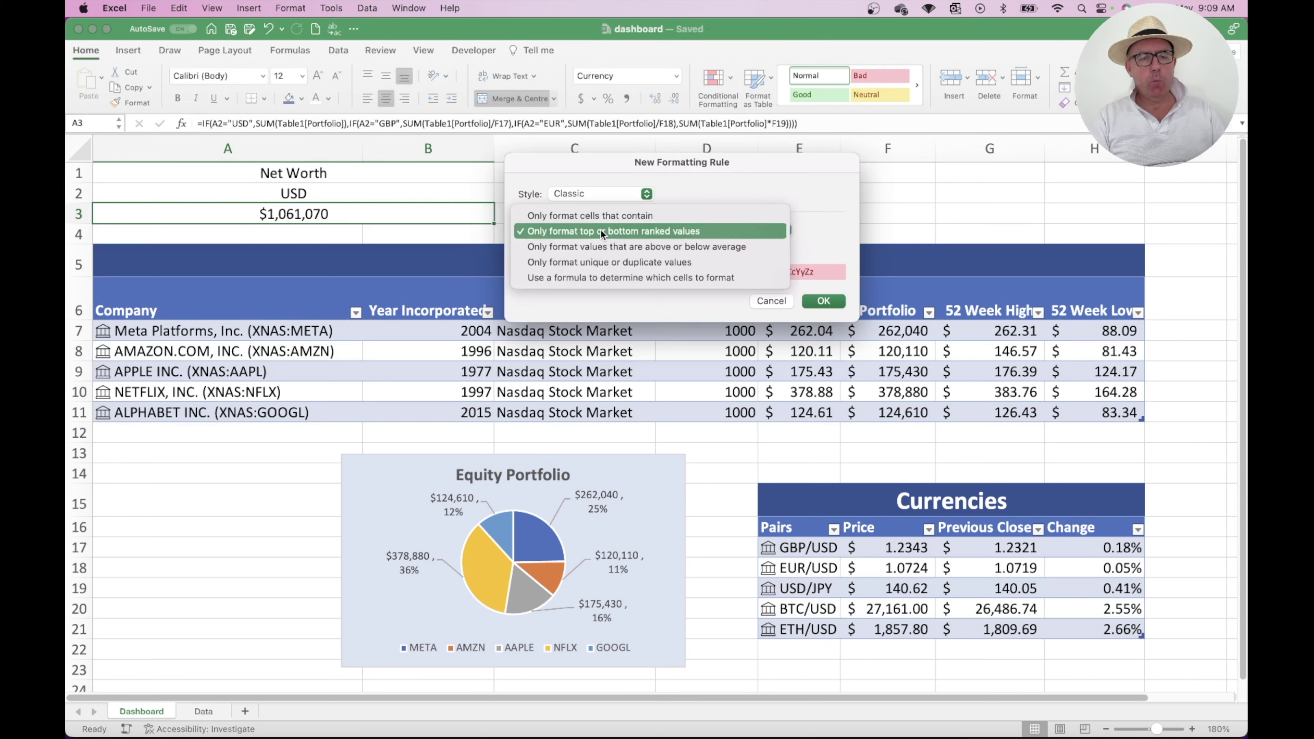
{"action": "left_click", "coordinate": [602, 275]}
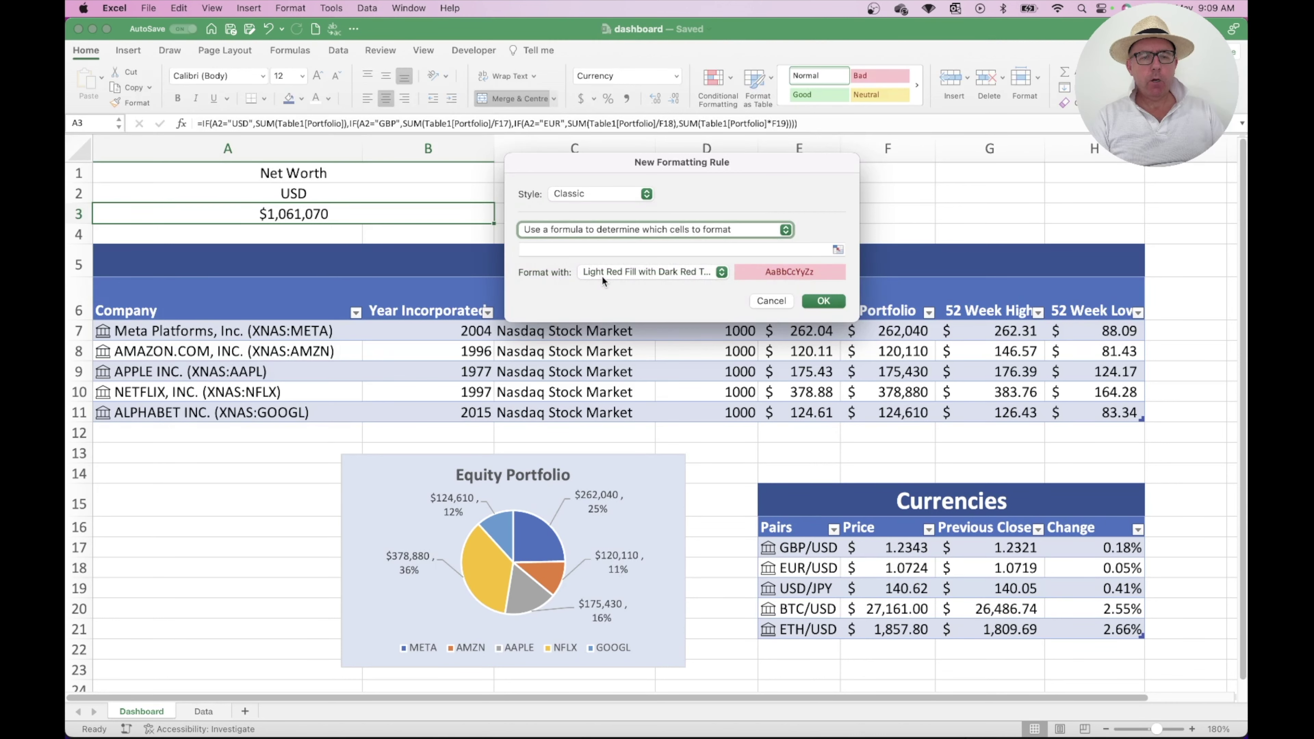
{"action": "left_click", "coordinate": [585, 250]}
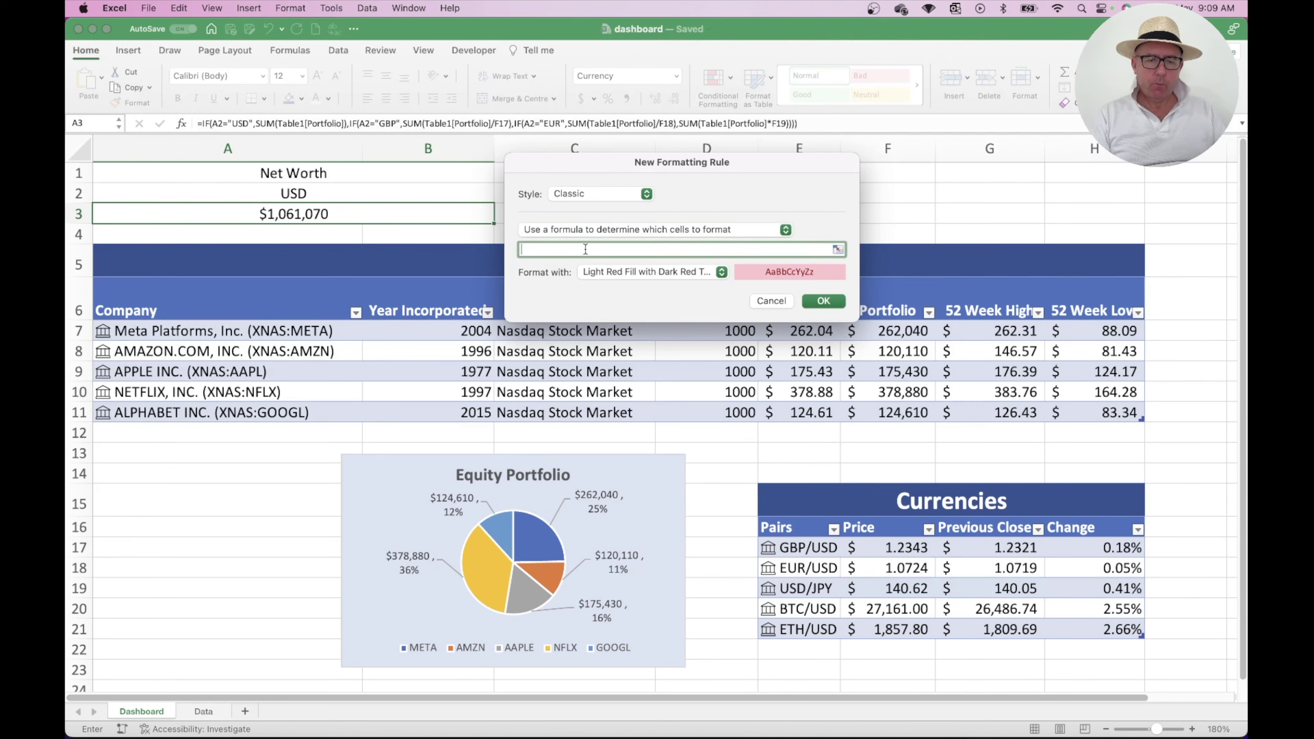
{"action": "left_click", "coordinate": [296, 194]}
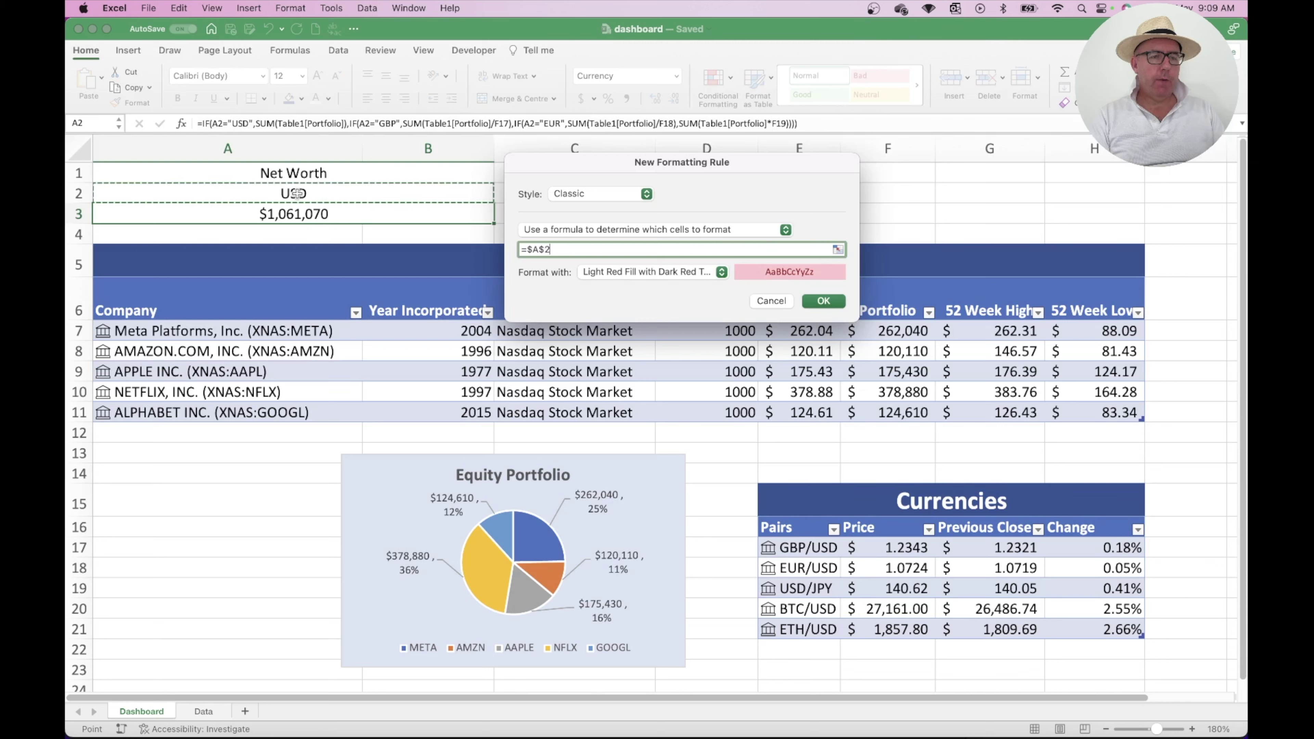
{"action": "type", "text": "=\"GBP"}
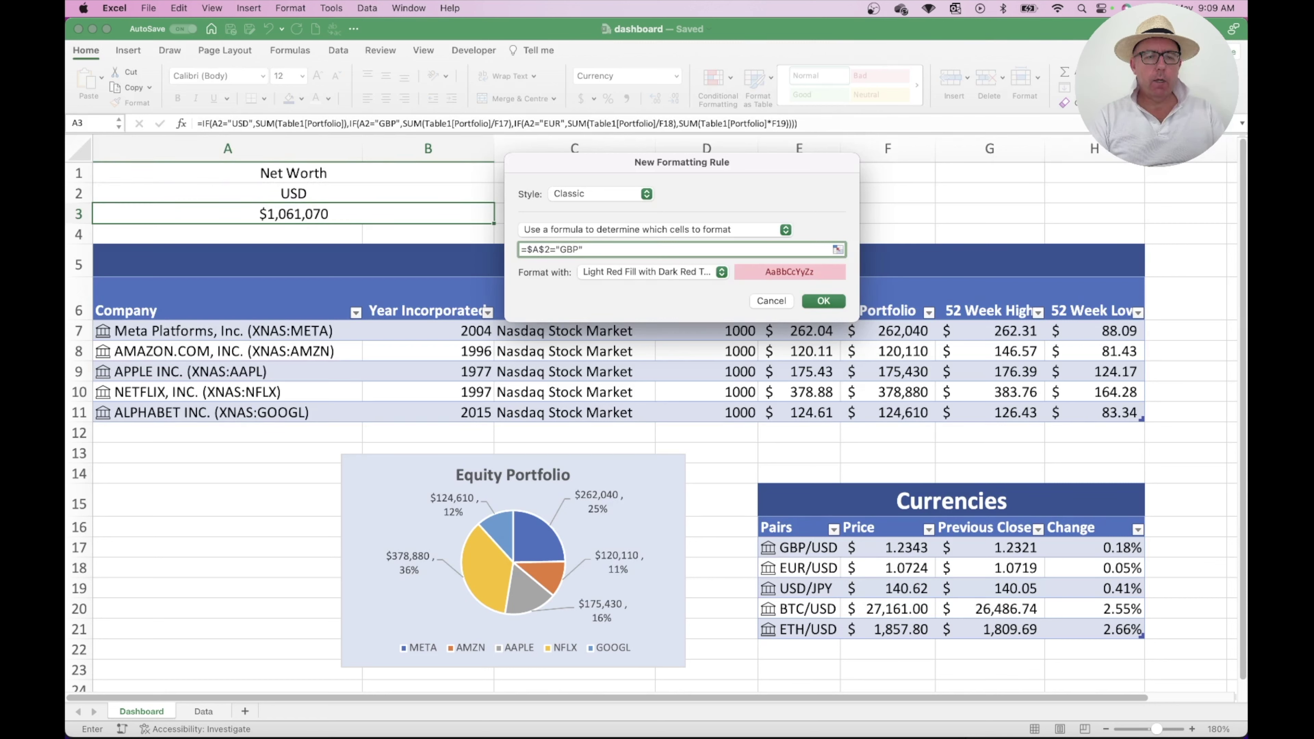
Give the GBP rule a customised Currency format with the £ English (United Kingdom) symbol and 0 decimal places, and apply the rule.
{"action": "left_click", "coordinate": [672, 268]}
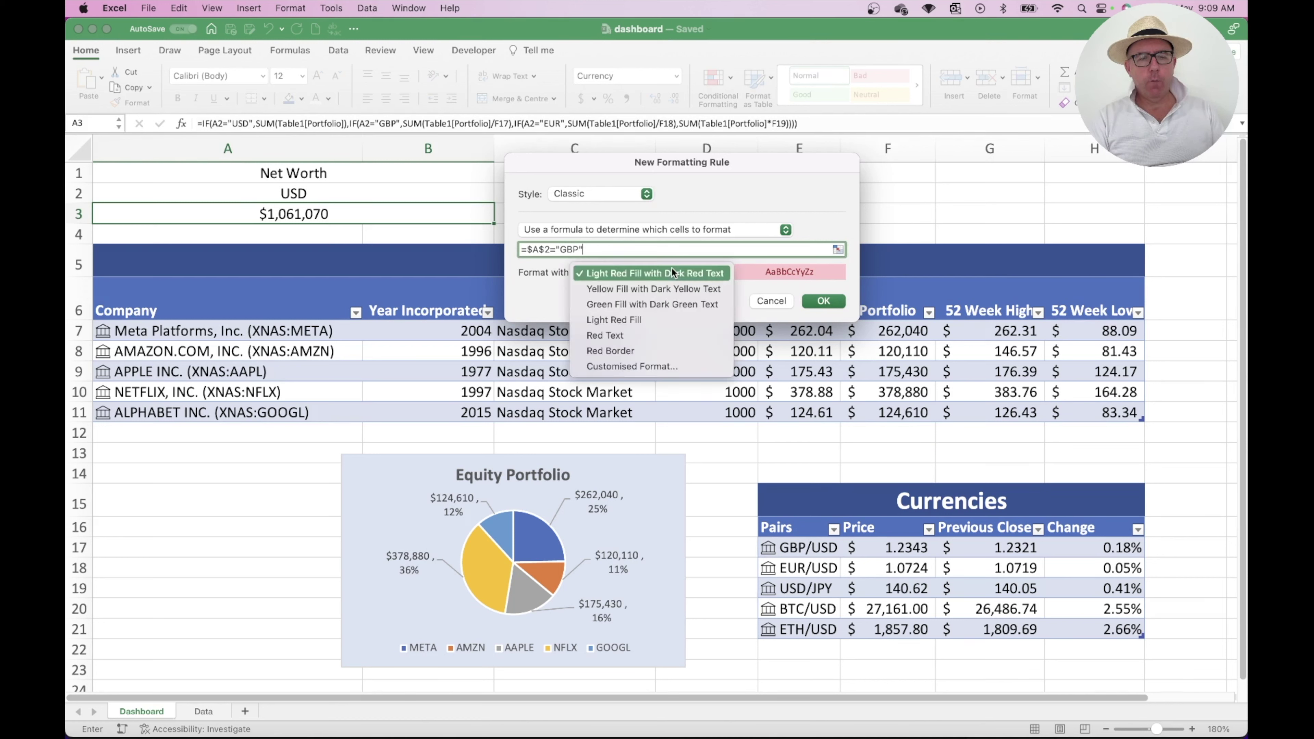
{"action": "left_click", "coordinate": [646, 363]}
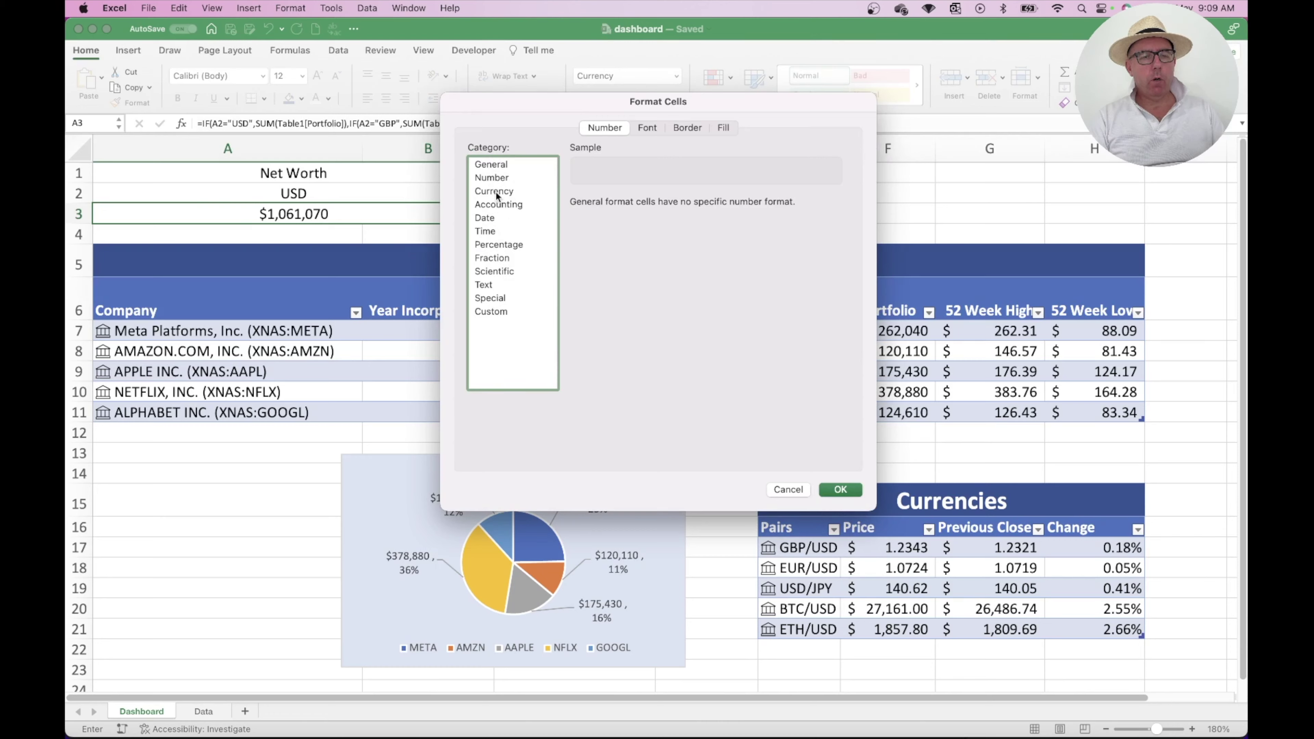
{"action": "left_click", "coordinate": [496, 191]}
{"action": "left_click", "coordinate": [648, 225]}
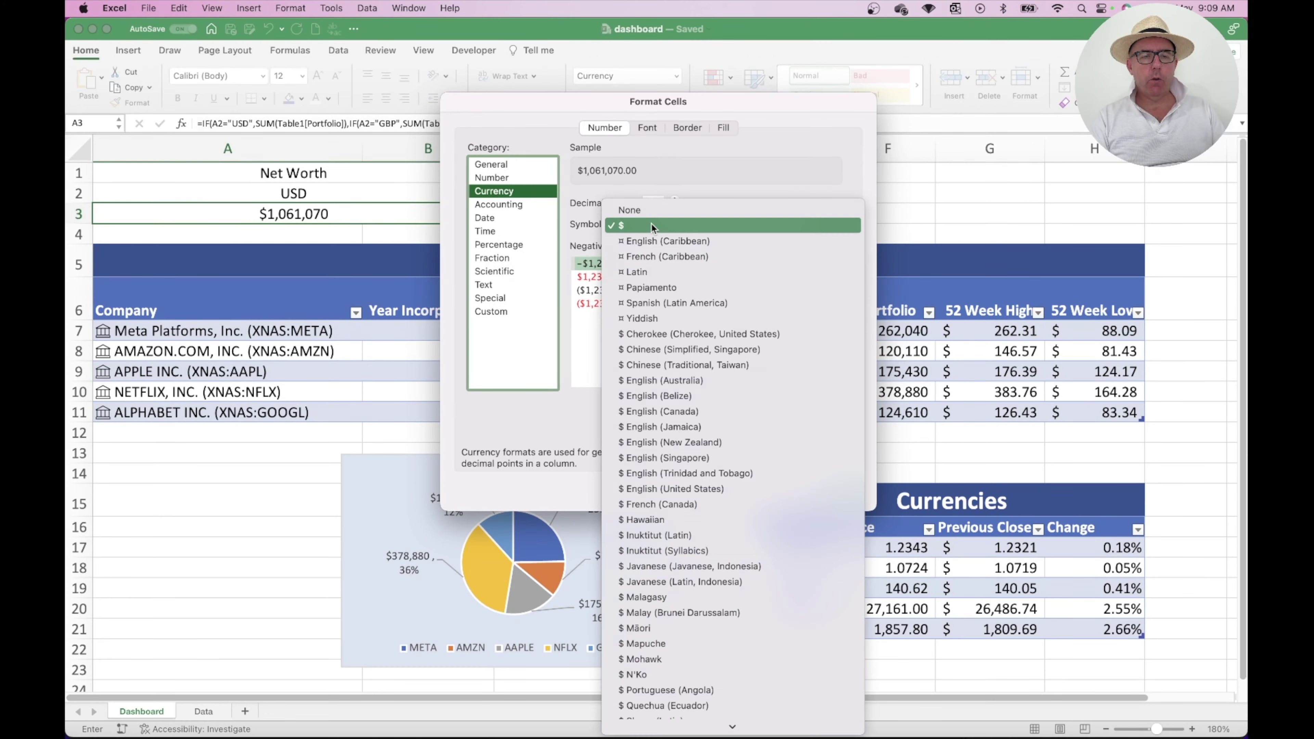
{"action": "scroll", "coordinate": [692, 407], "scroll_direction": "down", "scroll_amount": 3}
{"action": "scroll", "coordinate": [693, 407], "scroll_direction": "down", "scroll_amount": 10}
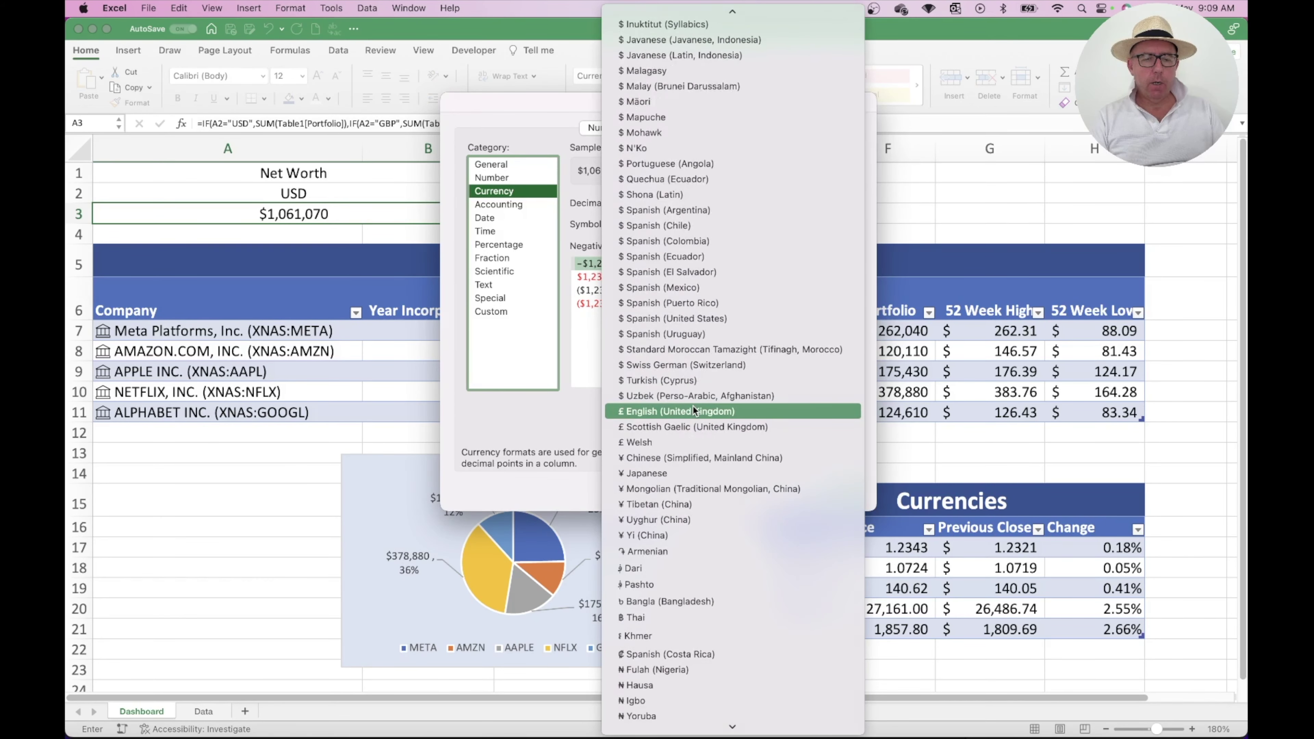
{"action": "scroll", "coordinate": [693, 407], "scroll_direction": "up", "scroll_amount": 5}
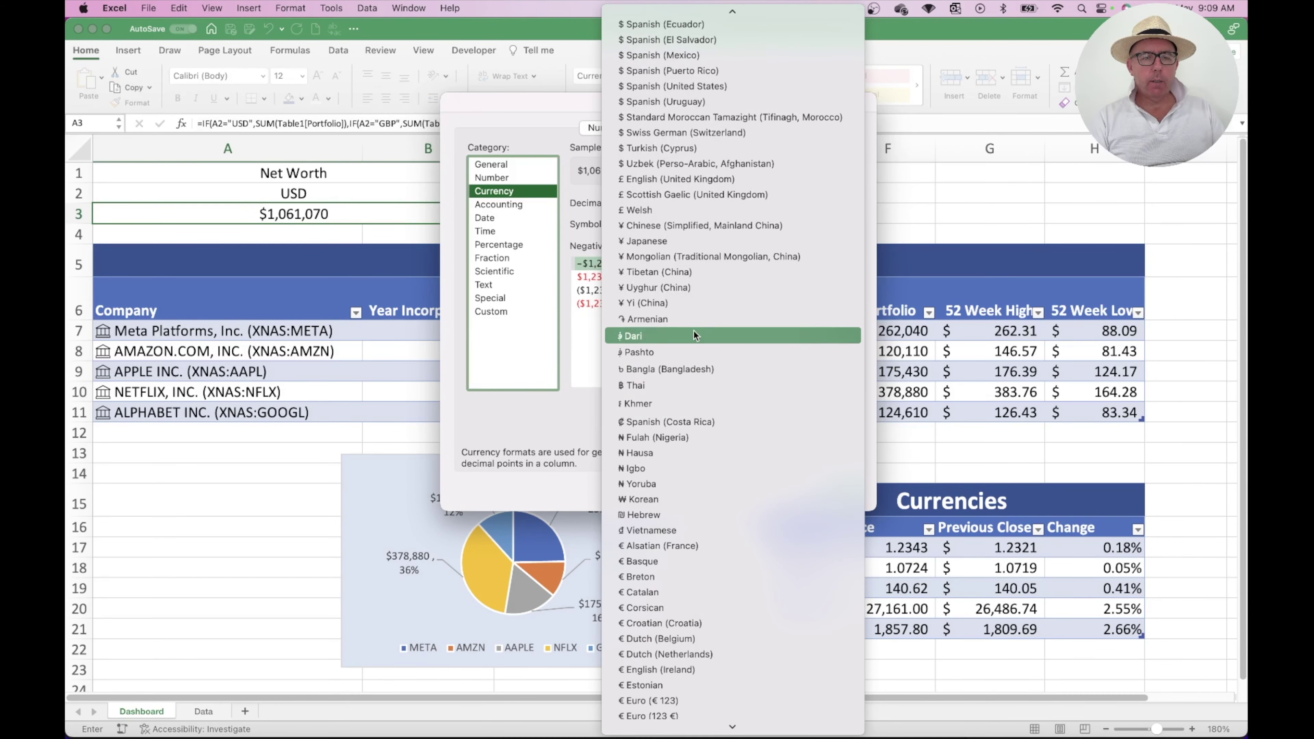
{"action": "left_click", "coordinate": [682, 179]}
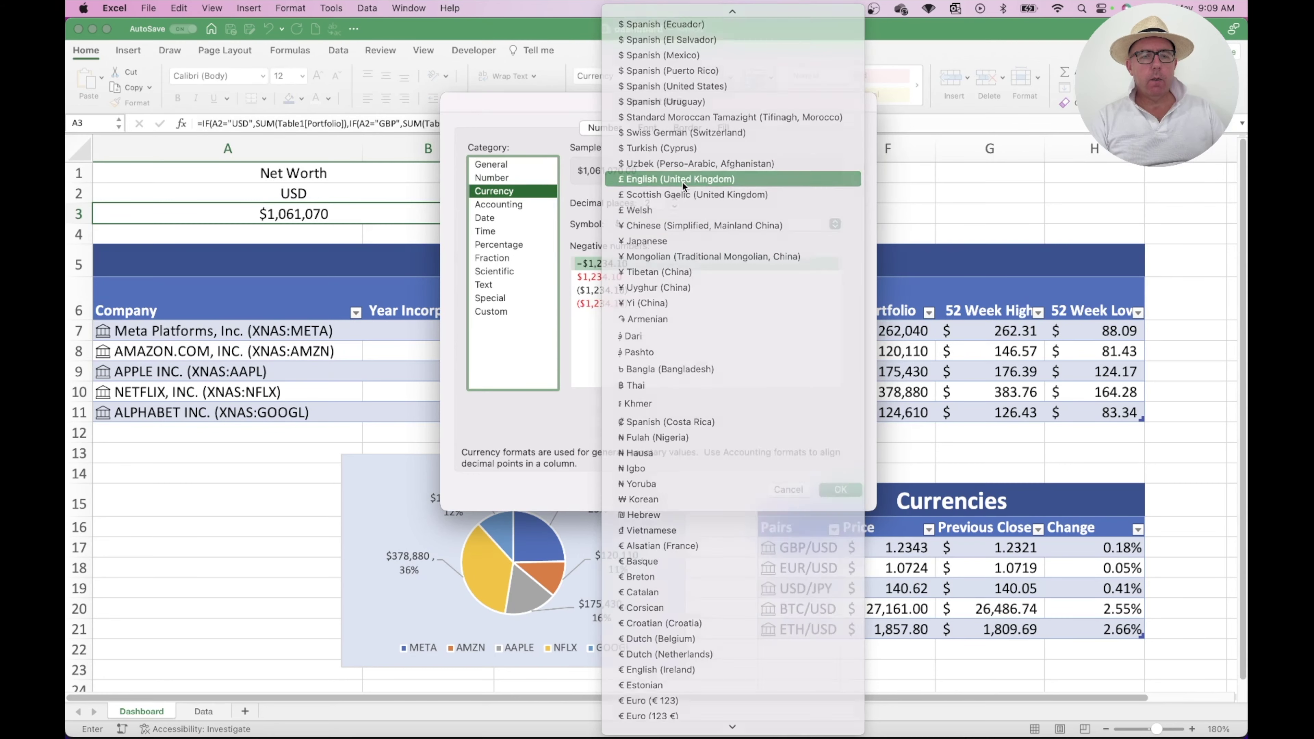
{"action": "left_click", "coordinate": [674, 206]}
{"action": "left_click", "coordinate": [674, 206]}
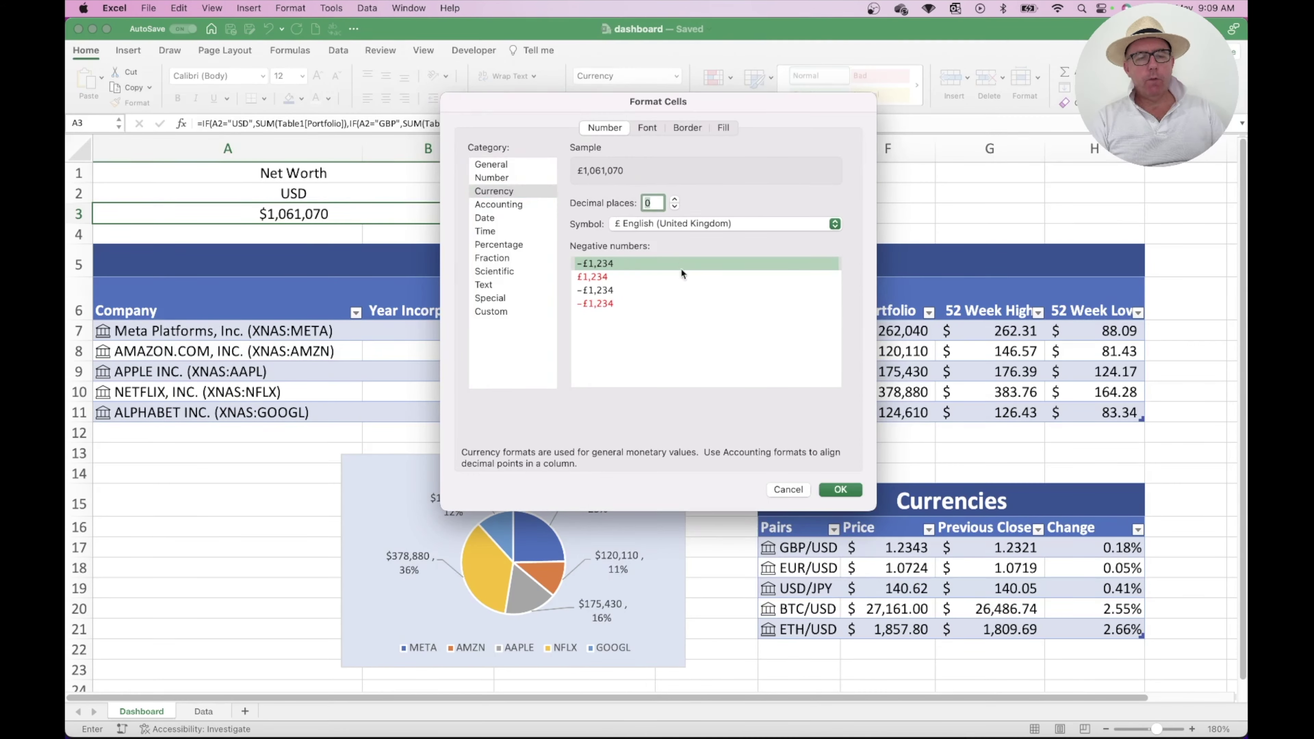
{"action": "left_click", "coordinate": [842, 488]}
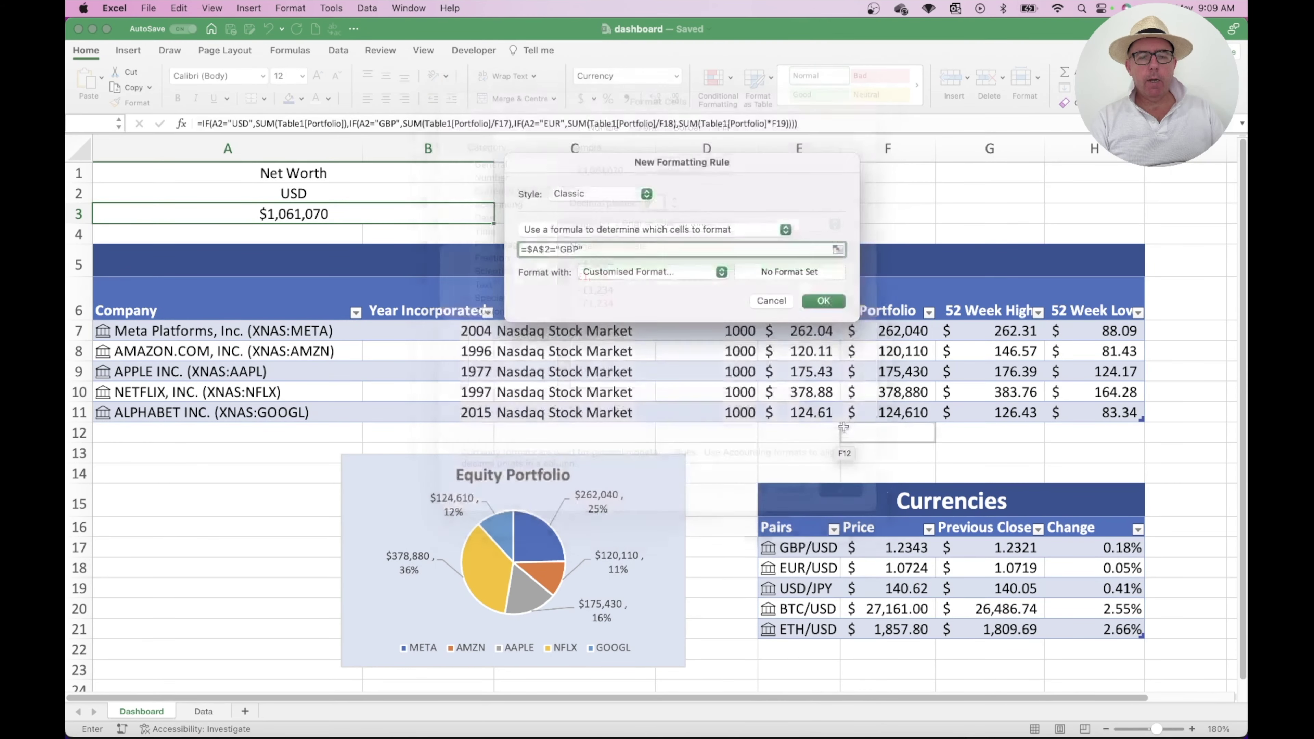
{"action": "left_click", "coordinate": [824, 301]}
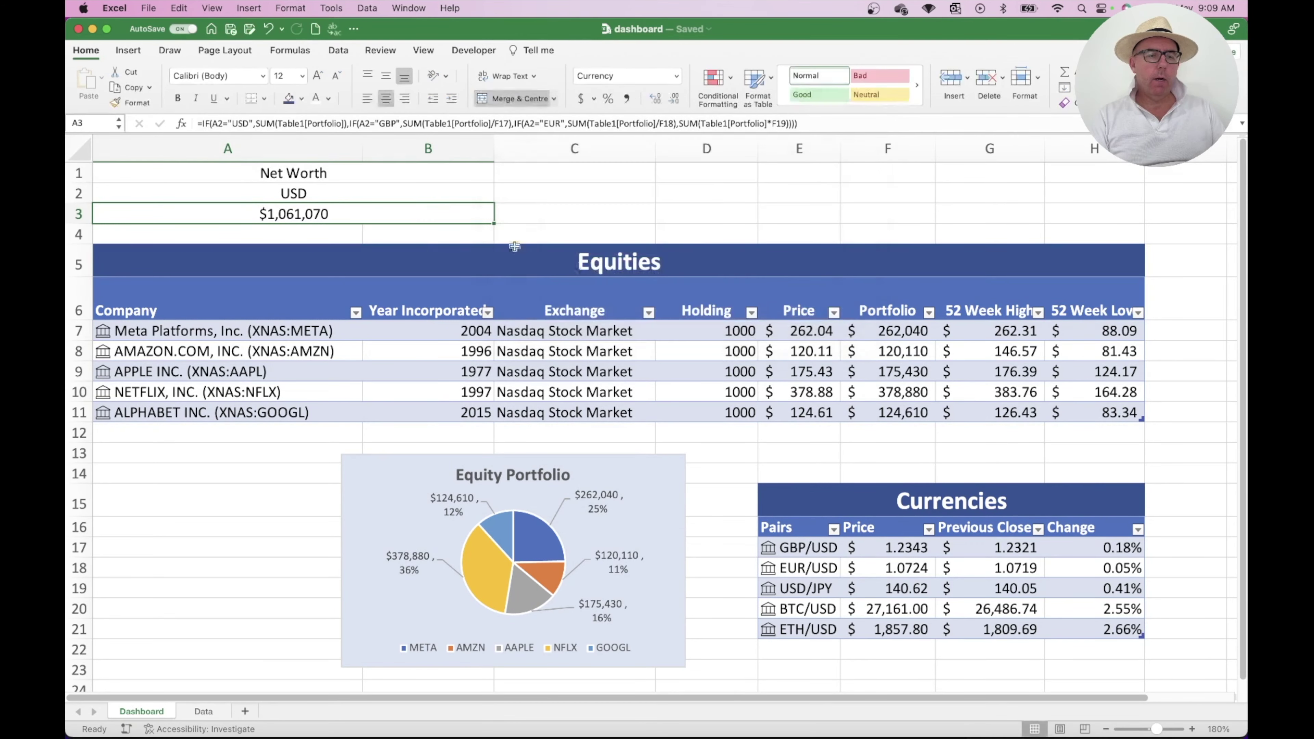
Set the currency in A2 to GBP to test the new formatting rule.
{"action": "left_click", "coordinate": [464, 194]}
{"action": "left_click", "coordinate": [500, 195]}
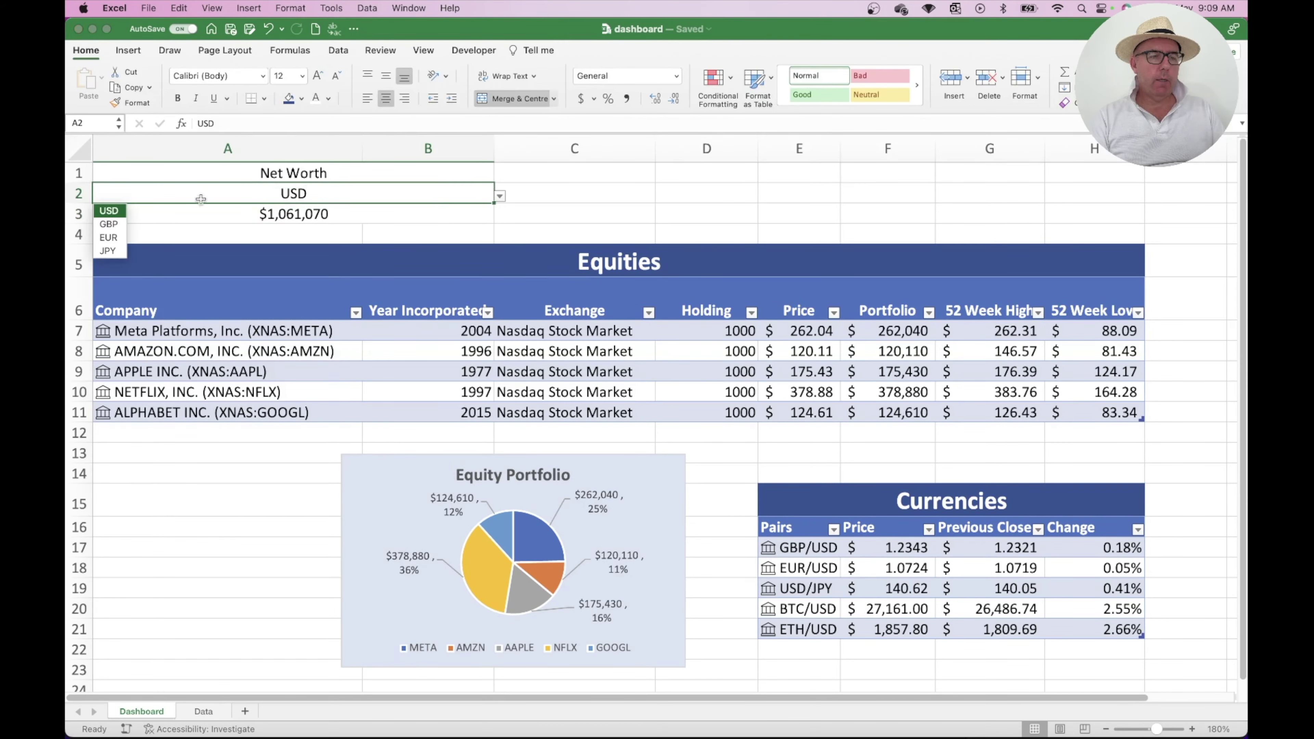
{"action": "left_click", "coordinate": [110, 224]}
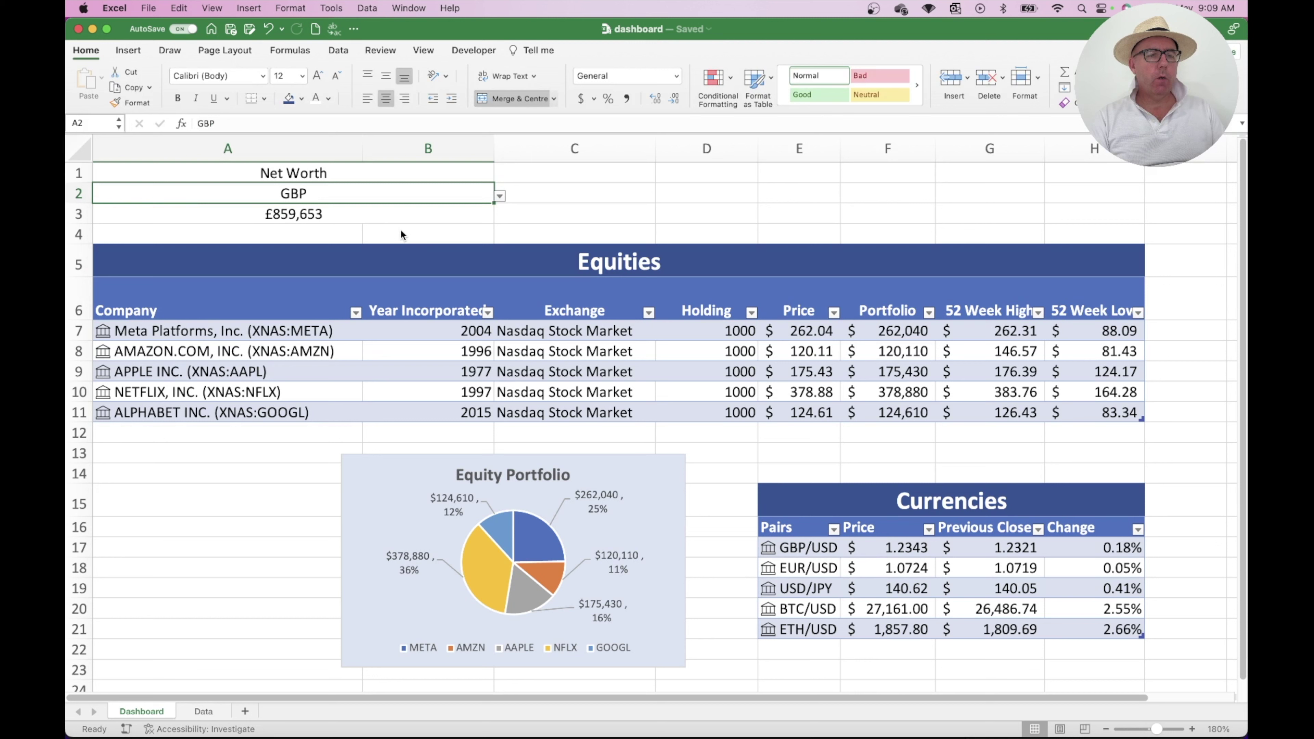
Create a Classic conditional formatting rule for A3 that uses the formula =$A$2="EUR" to determine which cells to format.
{"action": "left_click", "coordinate": [365, 214]}
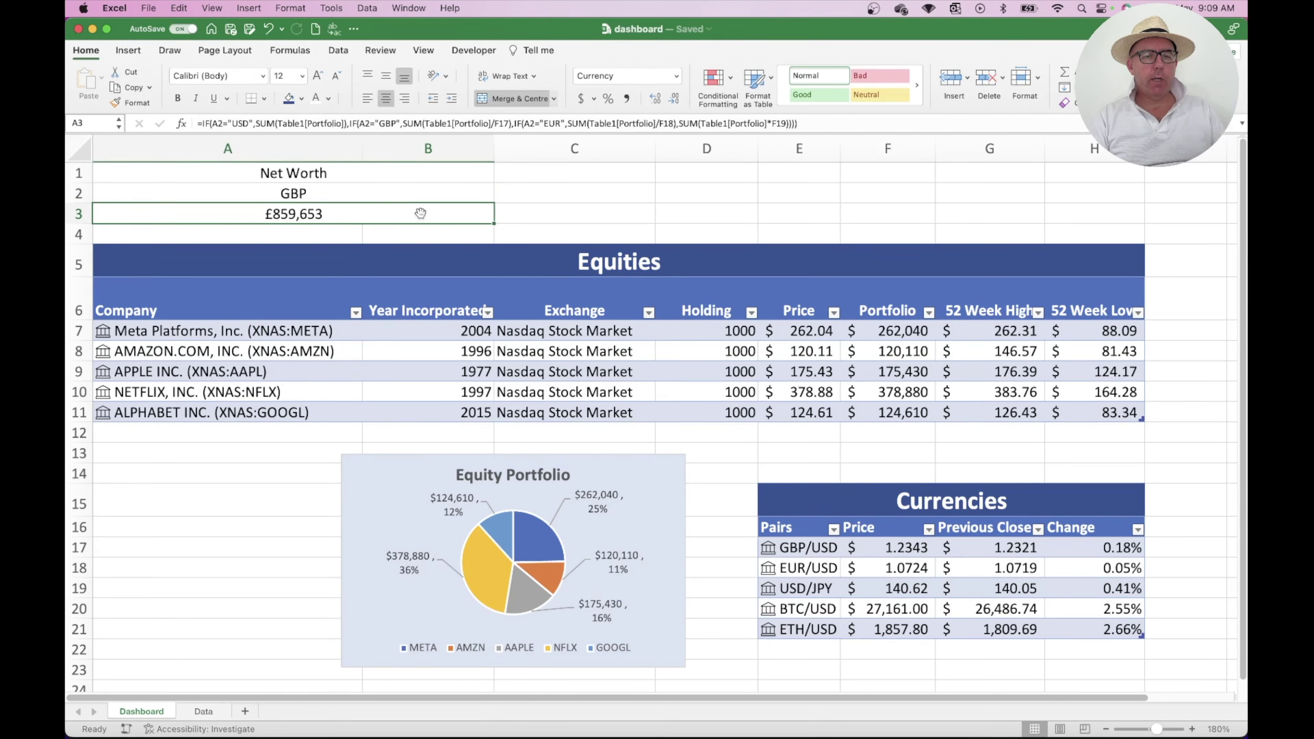
{"action": "left_click", "coordinate": [716, 85]}
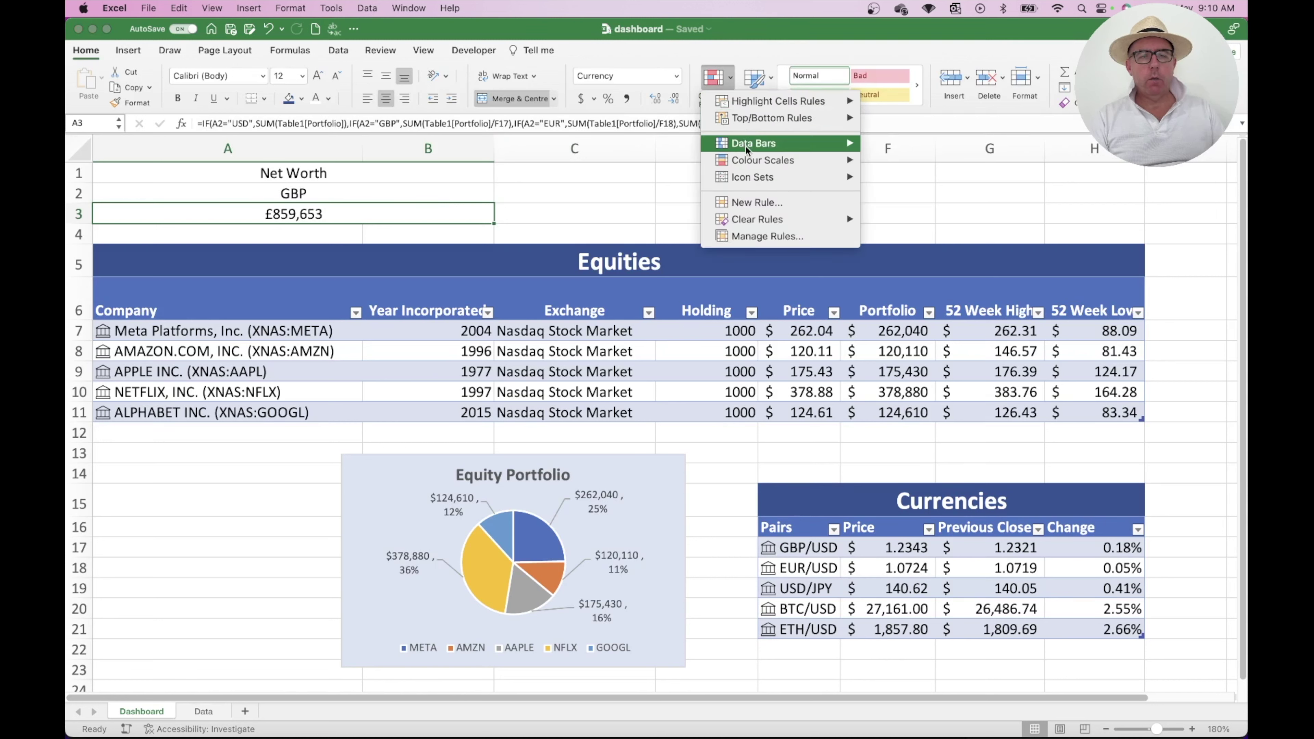
{"action": "left_click", "coordinate": [756, 202]}
{"action": "left_click", "coordinate": [594, 194]}
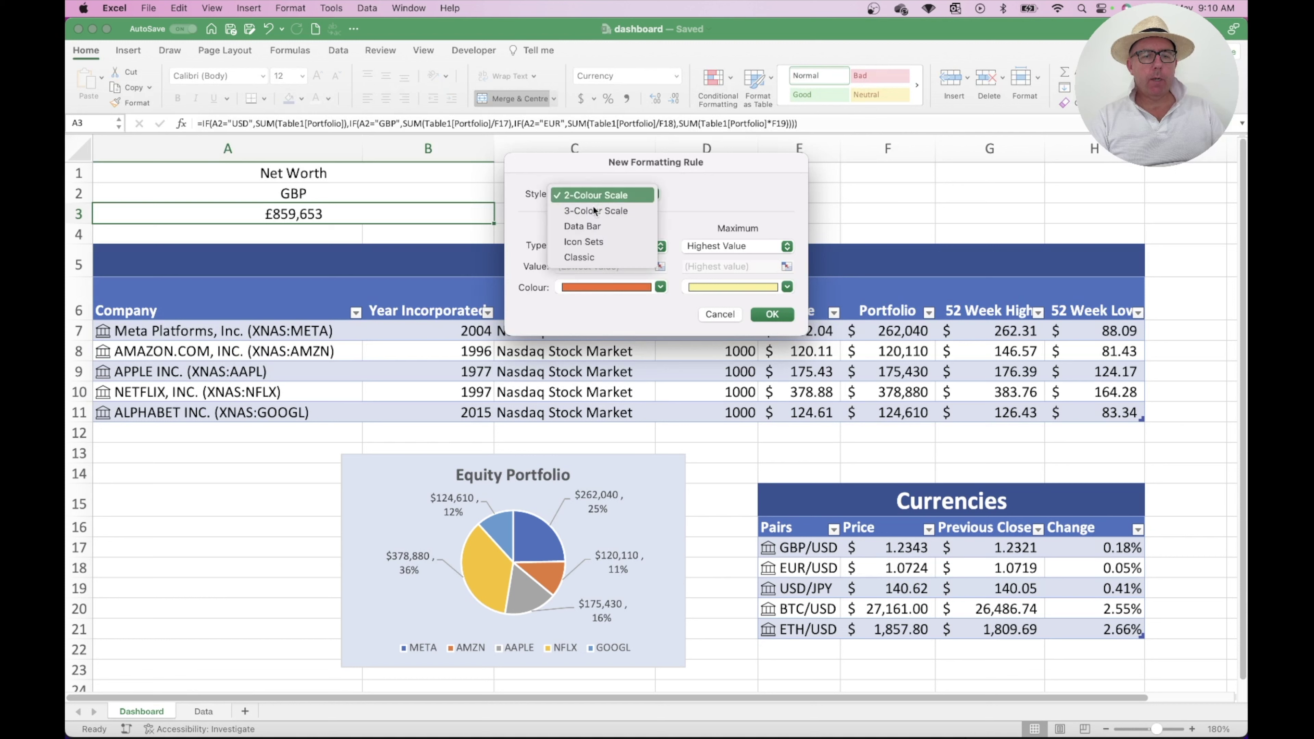
{"action": "left_click", "coordinate": [596, 254]}
{"action": "left_click", "coordinate": [603, 232]}
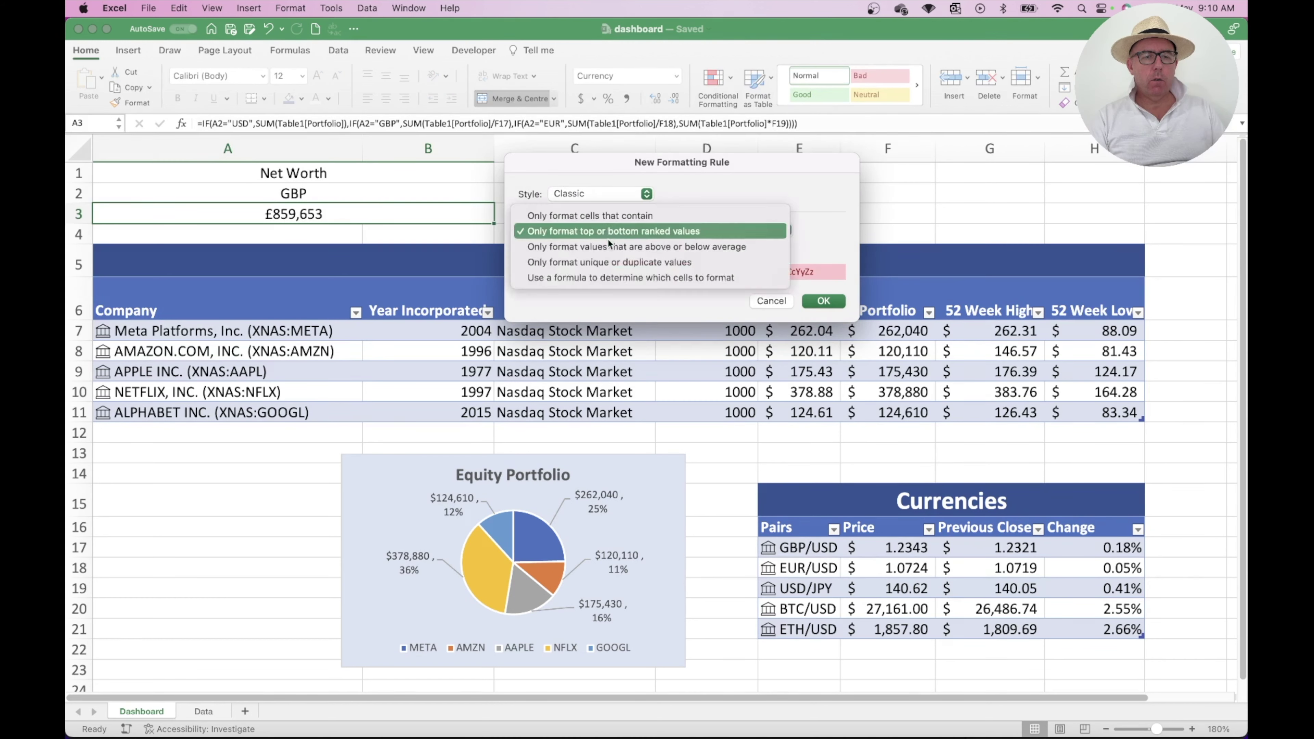
{"action": "left_click", "coordinate": [610, 280]}
{"action": "left_click", "coordinate": [580, 251]}
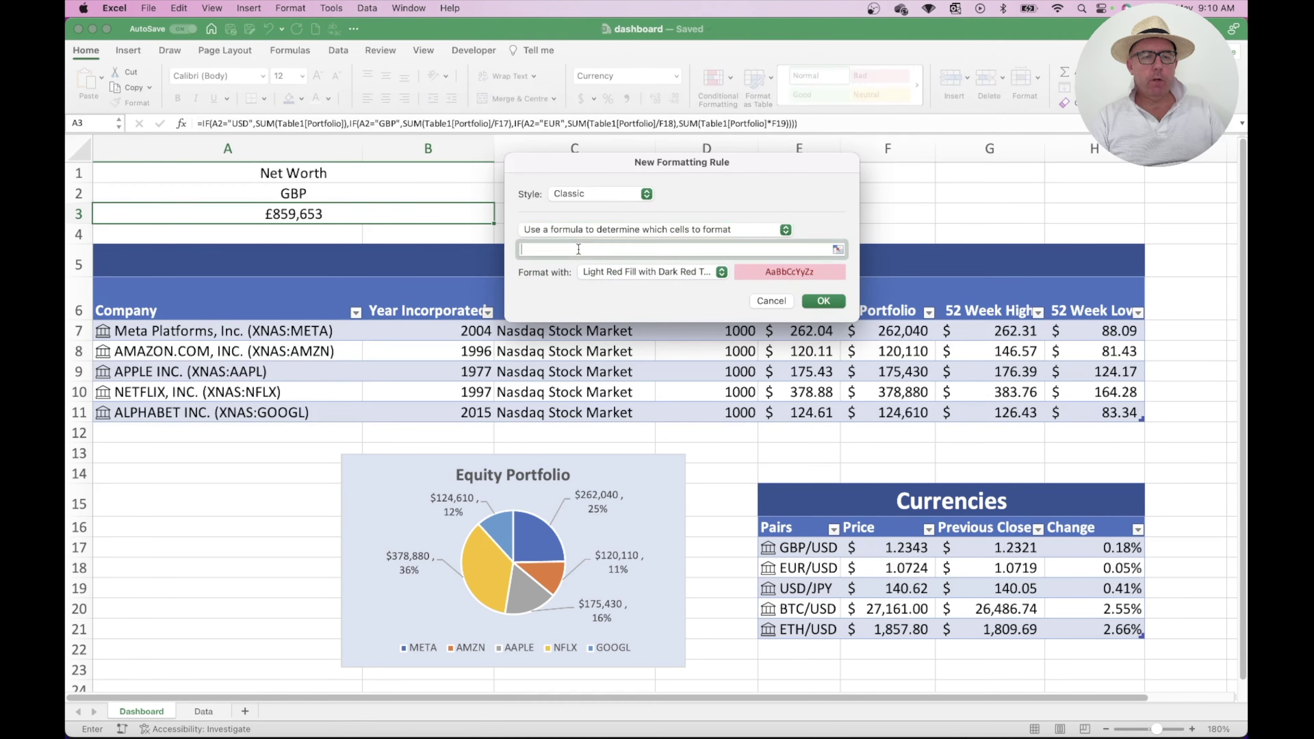
{"action": "left_click", "coordinate": [296, 193]}
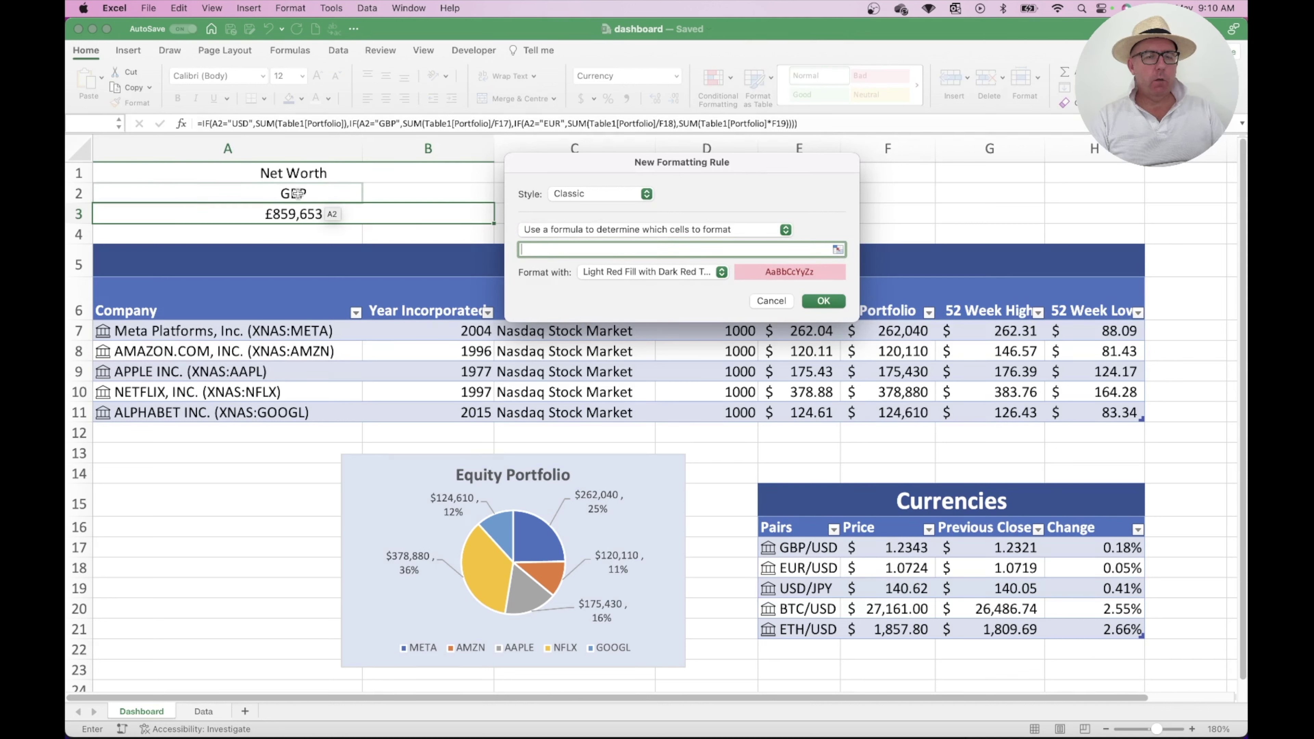
{"action": "type", "text": "="}
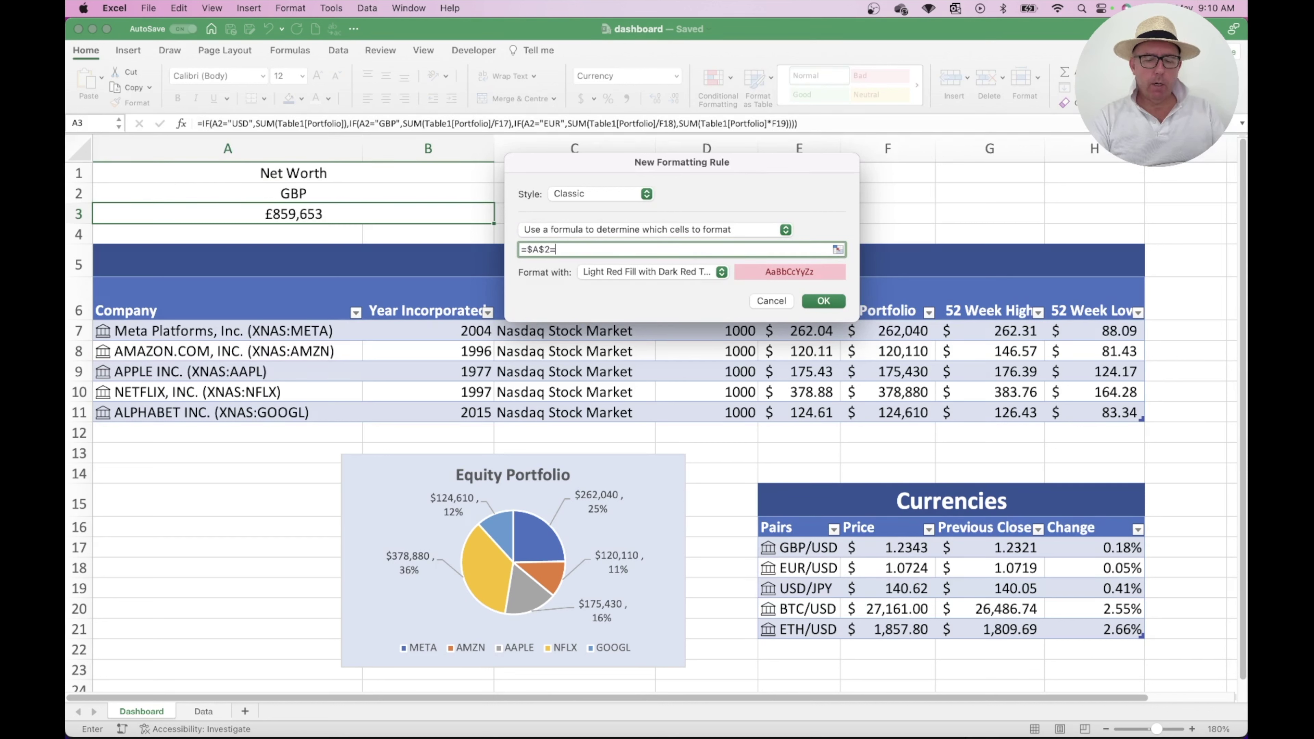
{"action": "type", "text": "\"EUR\""}
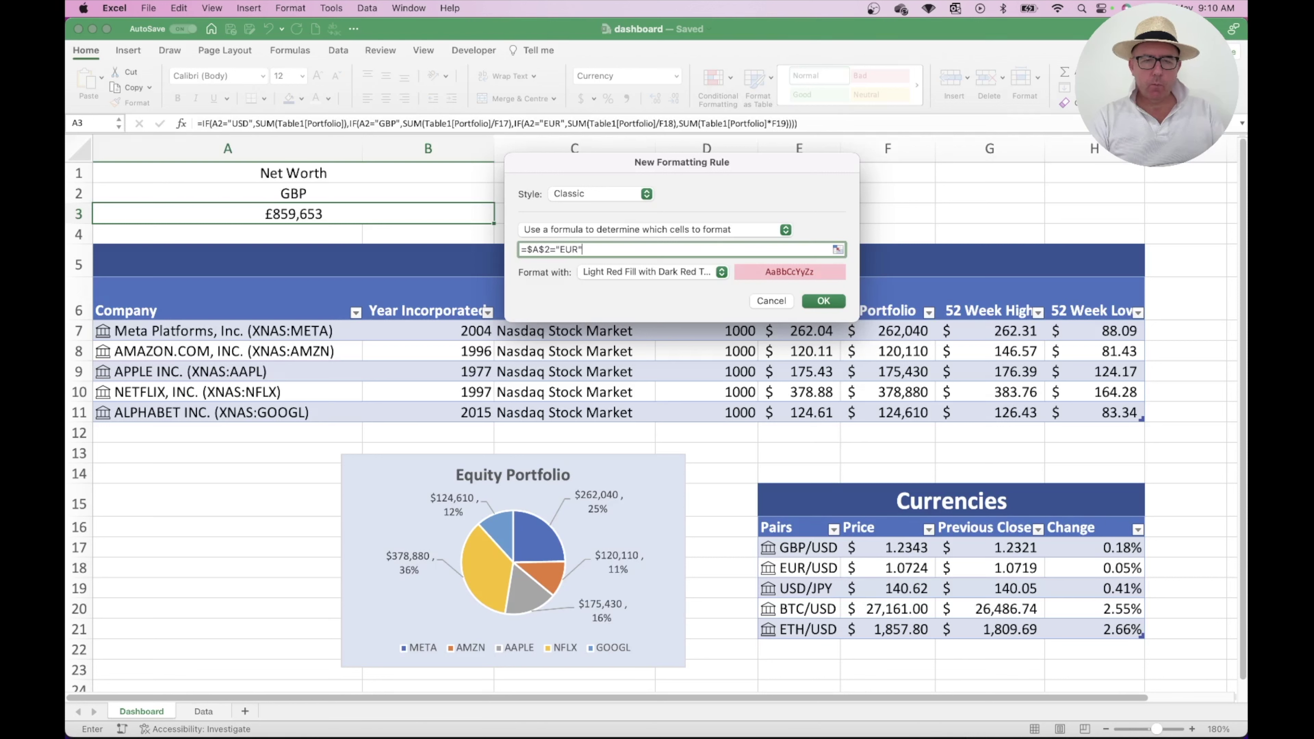
Give the EUR rule a customised Currency format with the € Euro (€ 123) symbol and 0 decimal places, and apply the rule.
{"action": "left_click", "coordinate": [593, 270]}
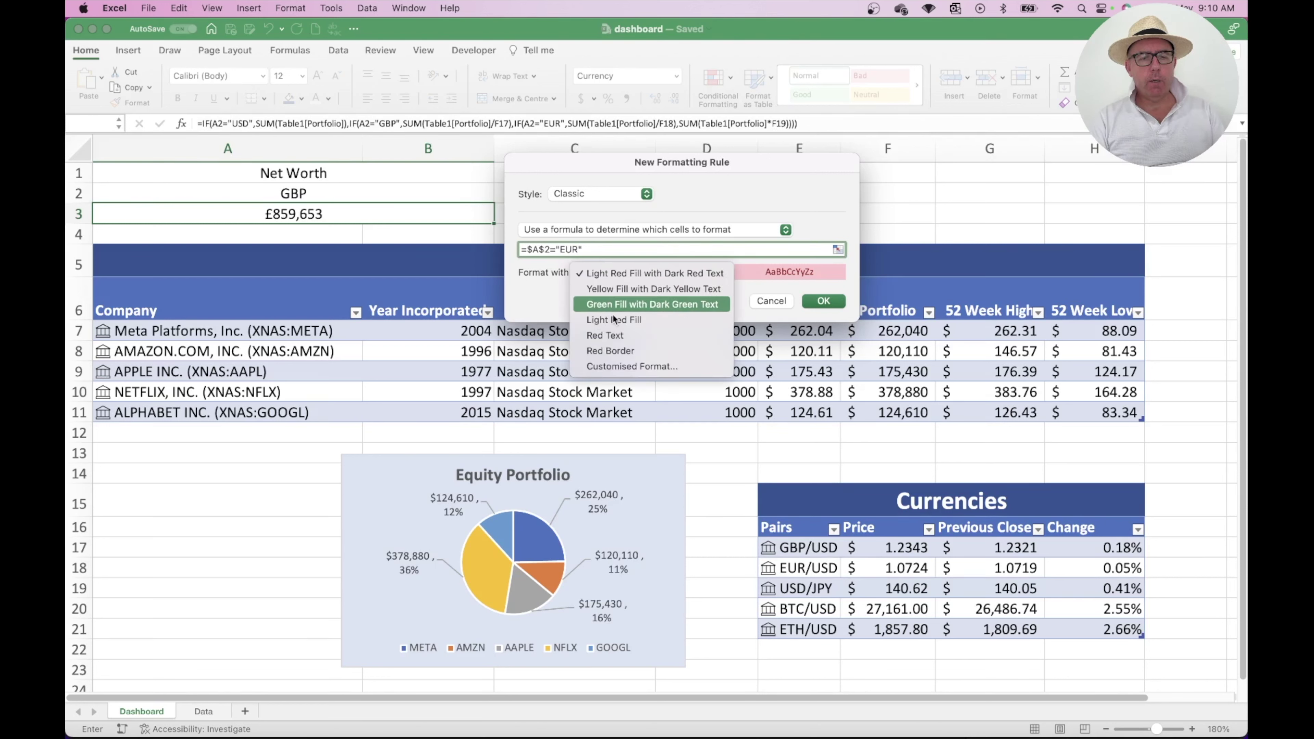
{"action": "left_click", "coordinate": [636, 363]}
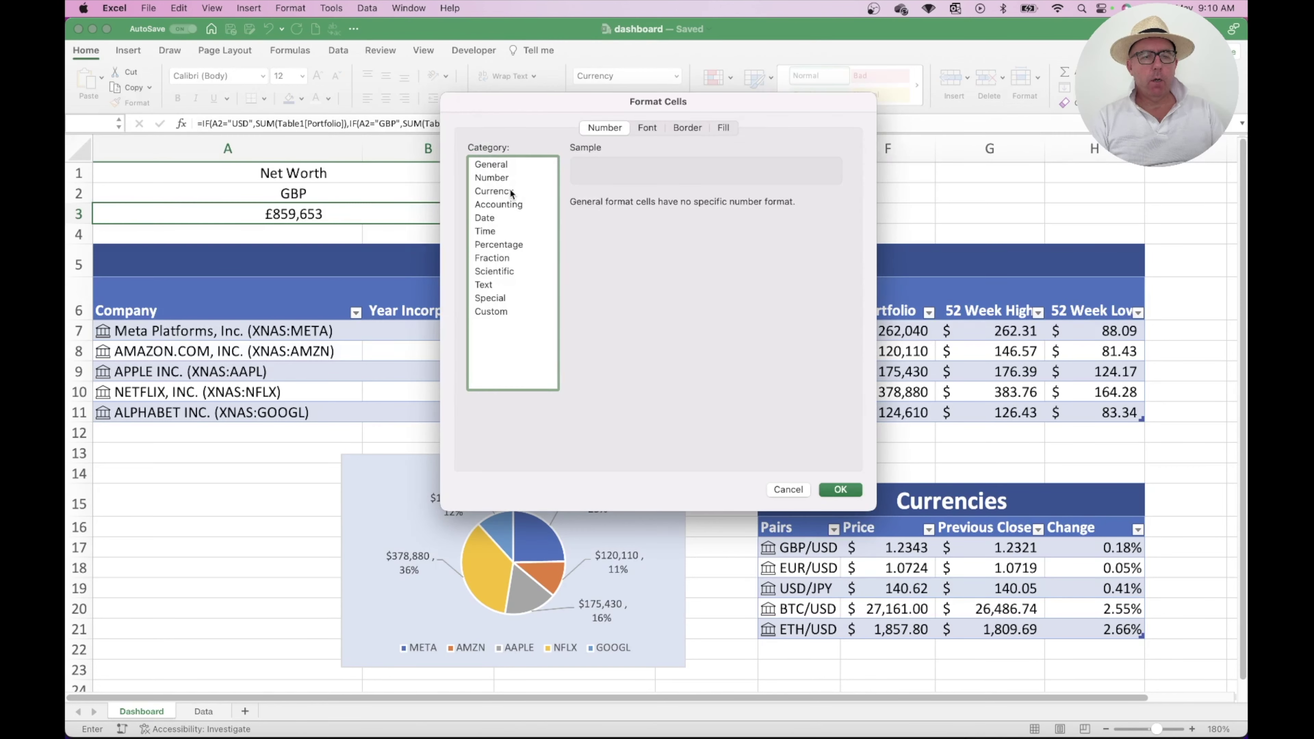
{"action": "left_click", "coordinate": [512, 192]}
{"action": "left_click", "coordinate": [634, 223]}
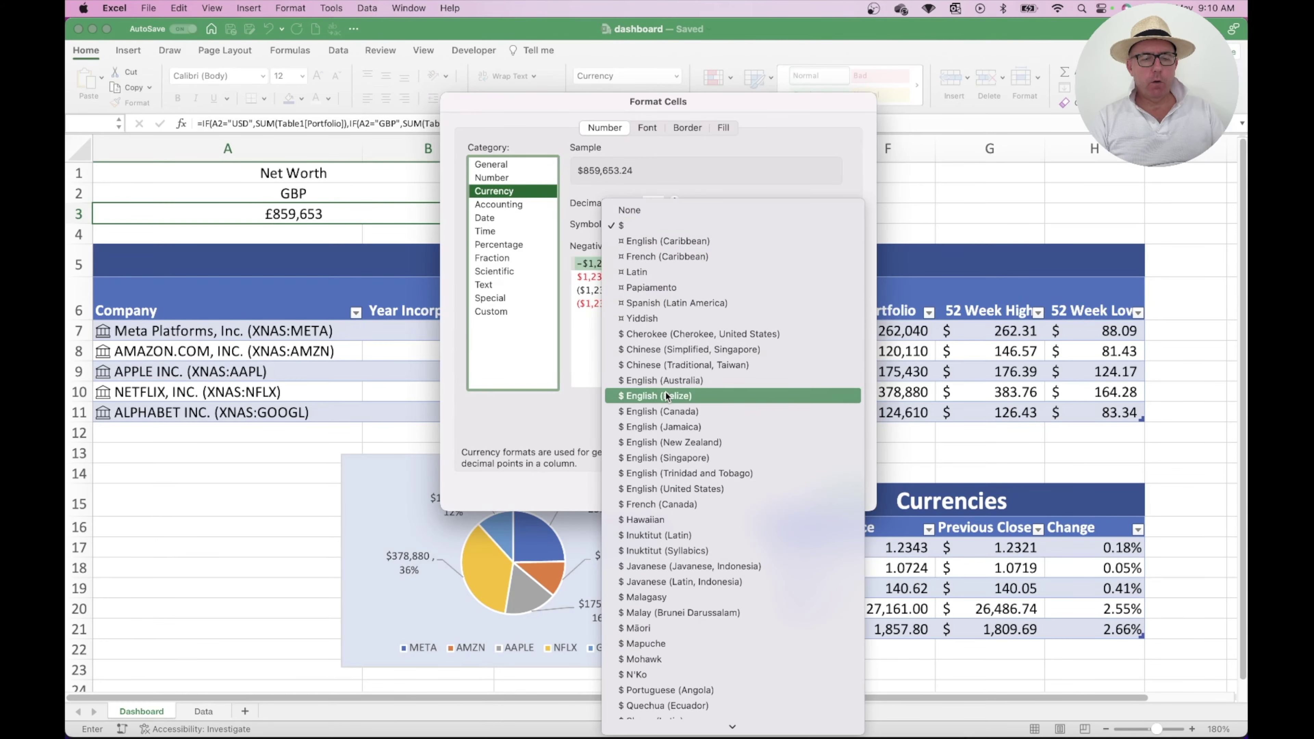
{"action": "scroll", "coordinate": [665, 392], "scroll_direction": "down", "scroll_amount": 5}
{"action": "scroll", "coordinate": [665, 392], "scroll_direction": "down", "scroll_amount": 10}
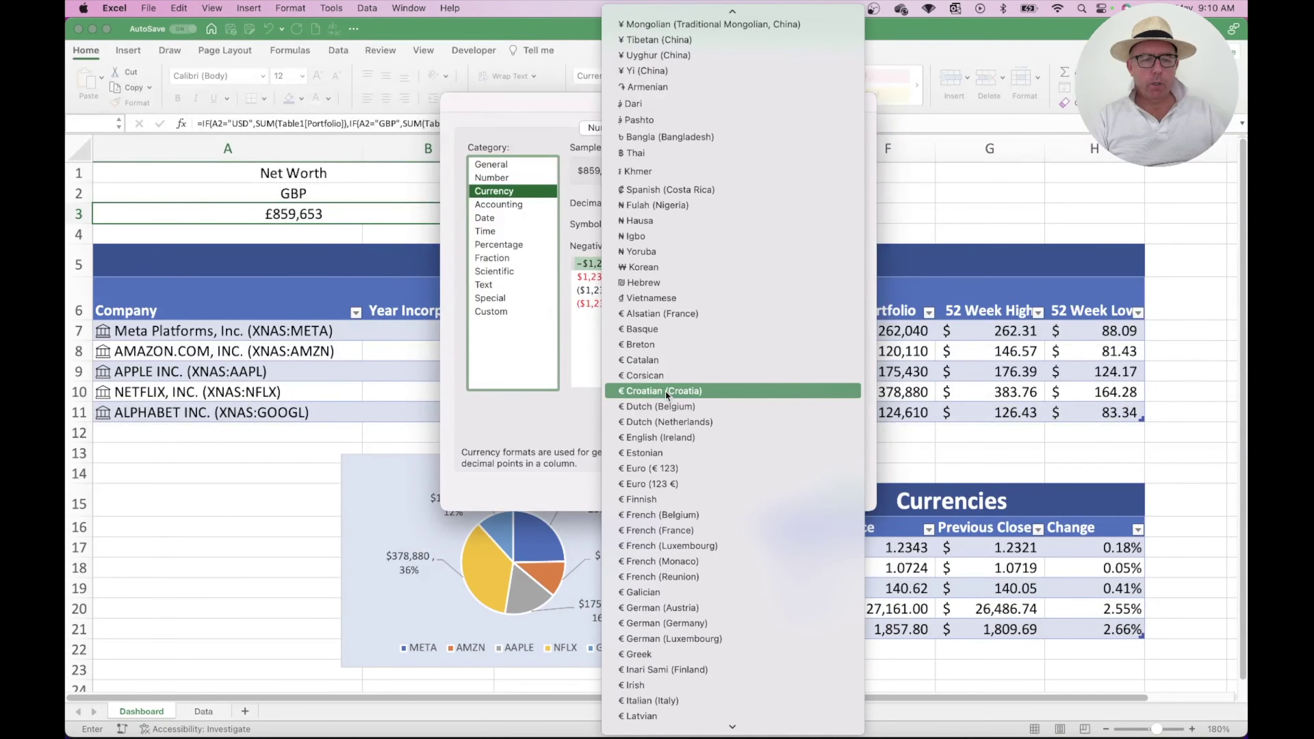
{"action": "scroll", "coordinate": [666, 391], "scroll_direction": "down", "scroll_amount": 3}
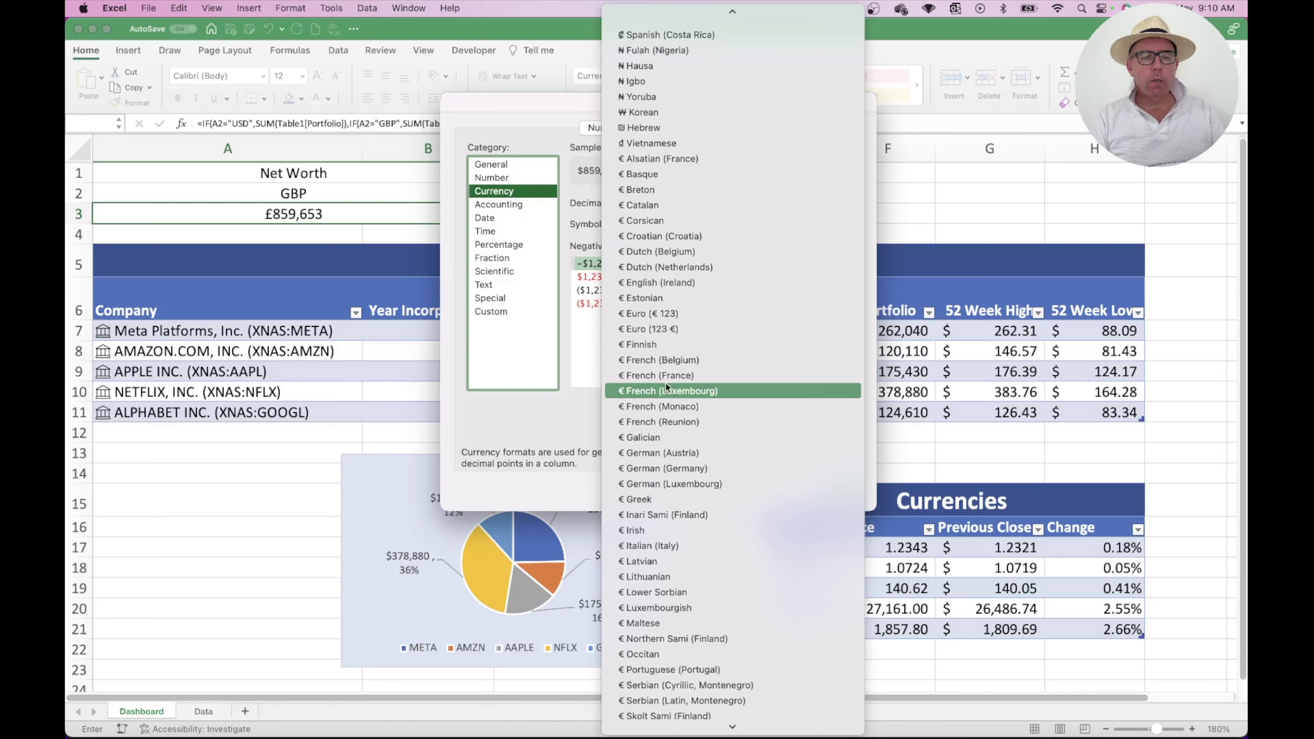
{"action": "left_click", "coordinate": [648, 314]}
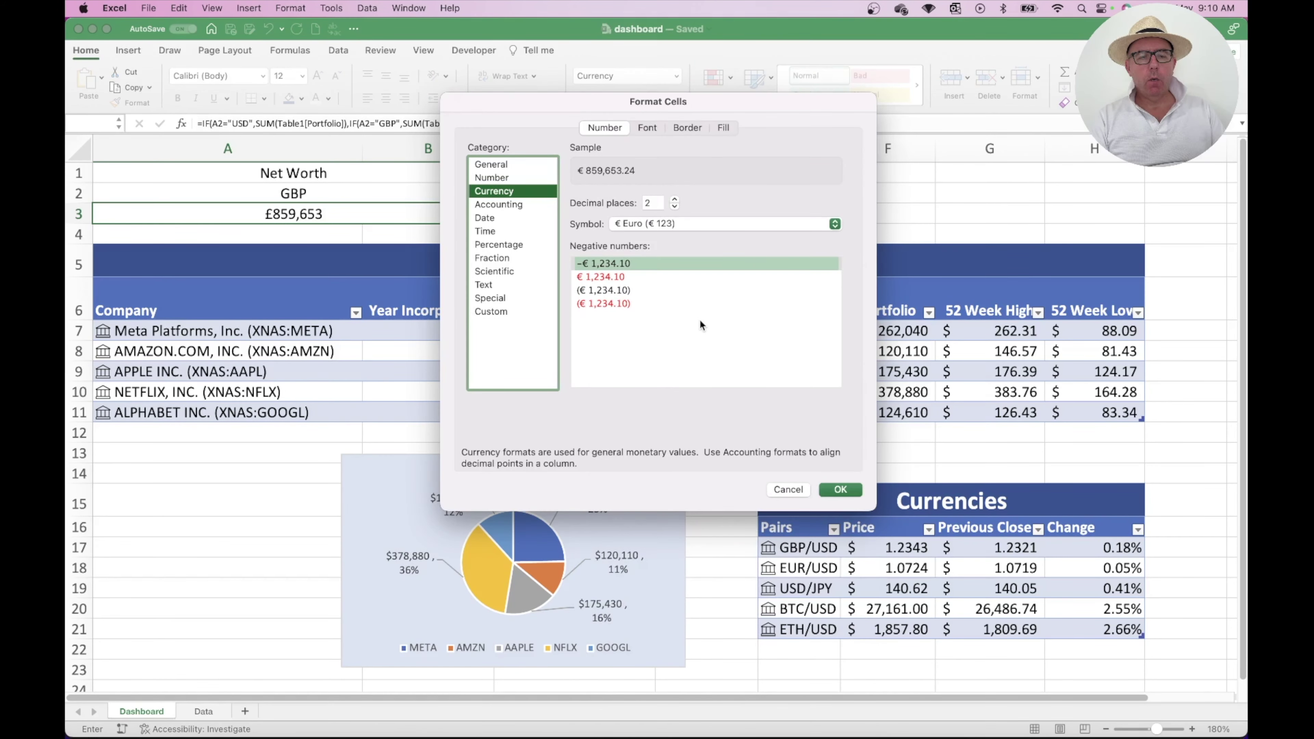
{"action": "left_click", "coordinate": [675, 205]}
{"action": "left_click", "coordinate": [674, 205]}
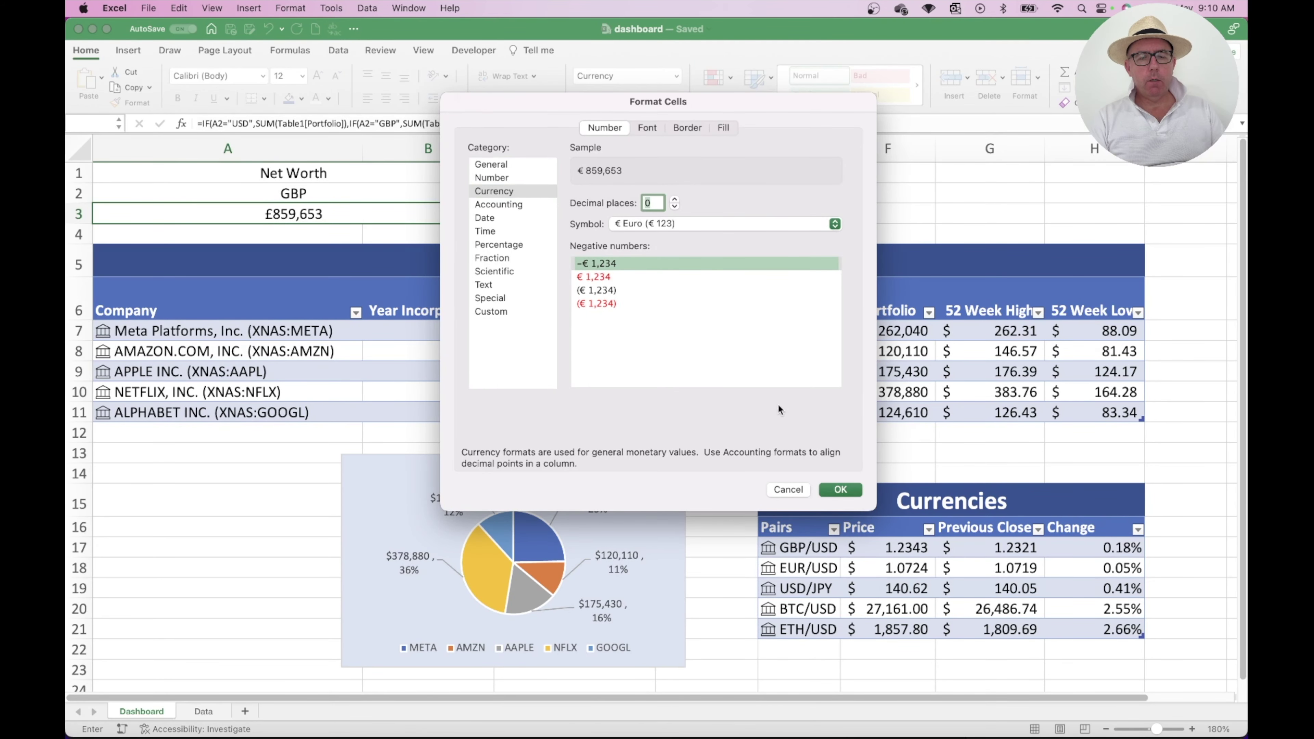
{"action": "left_click", "coordinate": [842, 492]}
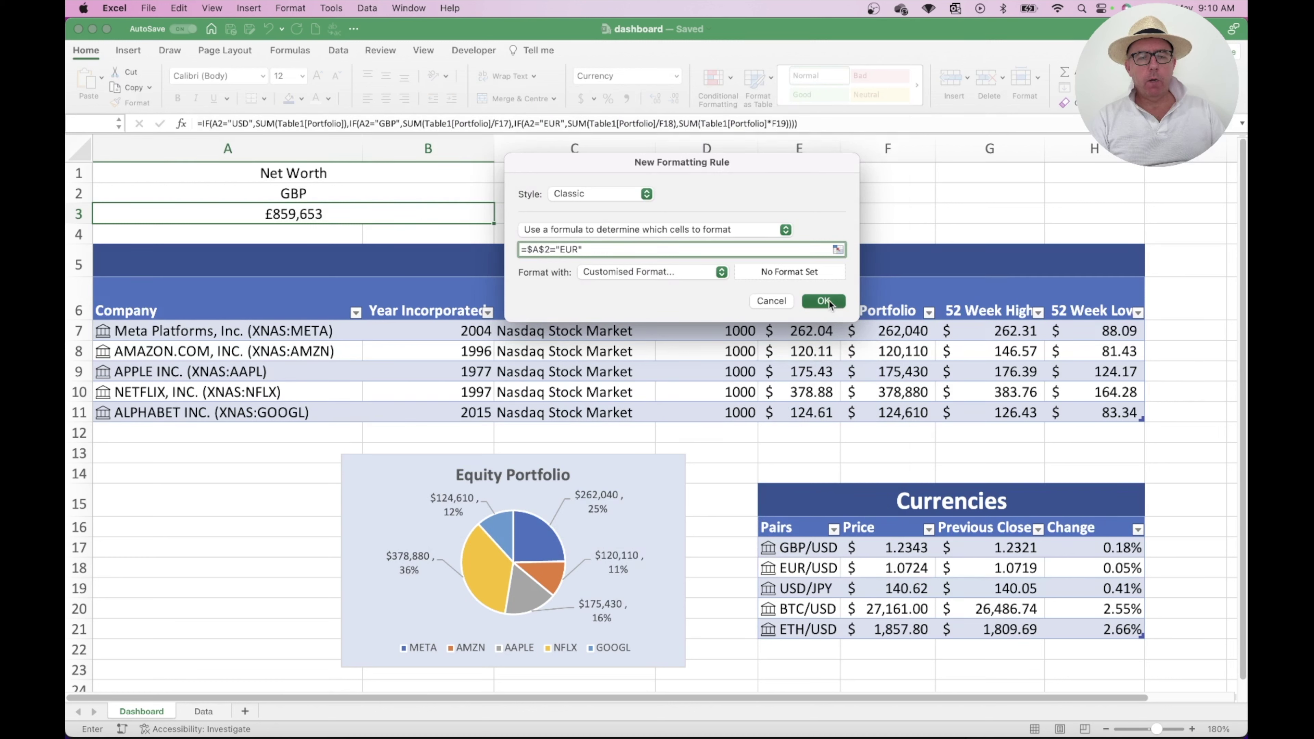
{"action": "left_click", "coordinate": [829, 301]}
Set the currency in A2 to EUR to test the euro formatting rule.
{"action": "left_click", "coordinate": [484, 192]}
{"action": "left_click", "coordinate": [499, 196]}
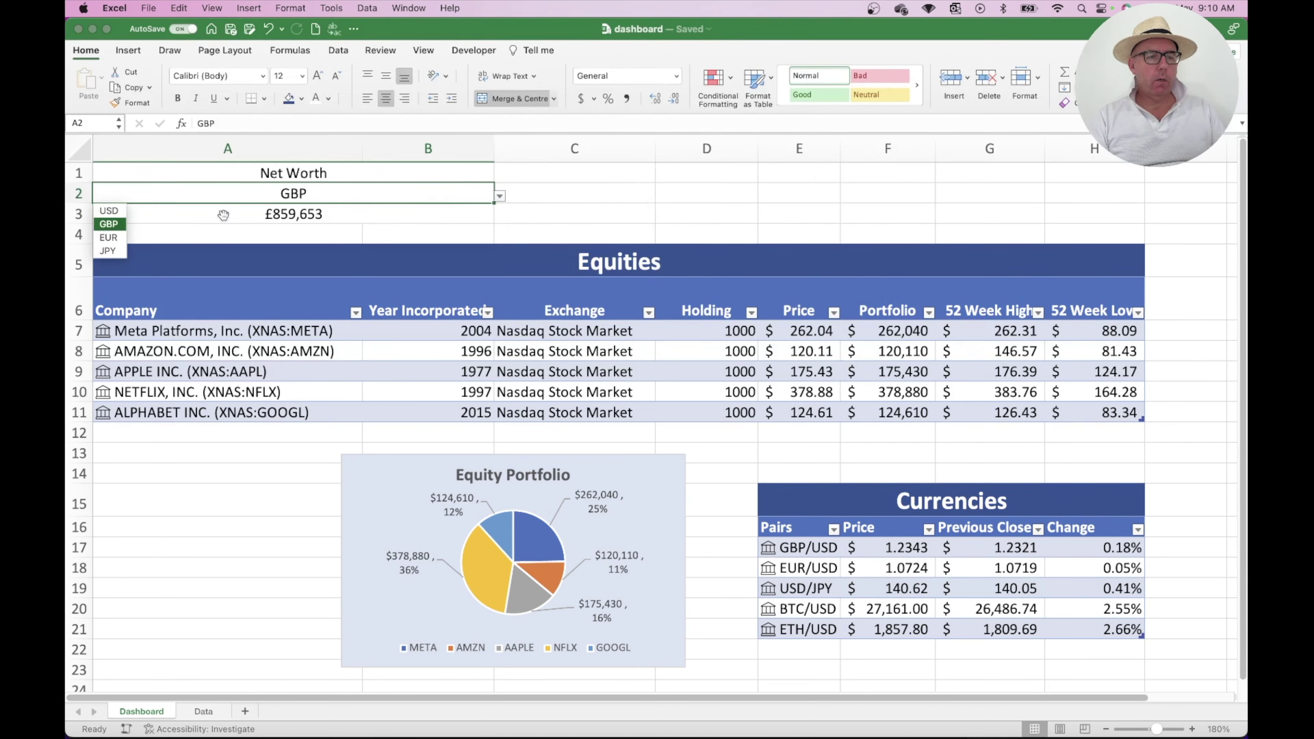
{"action": "left_click", "coordinate": [115, 235]}
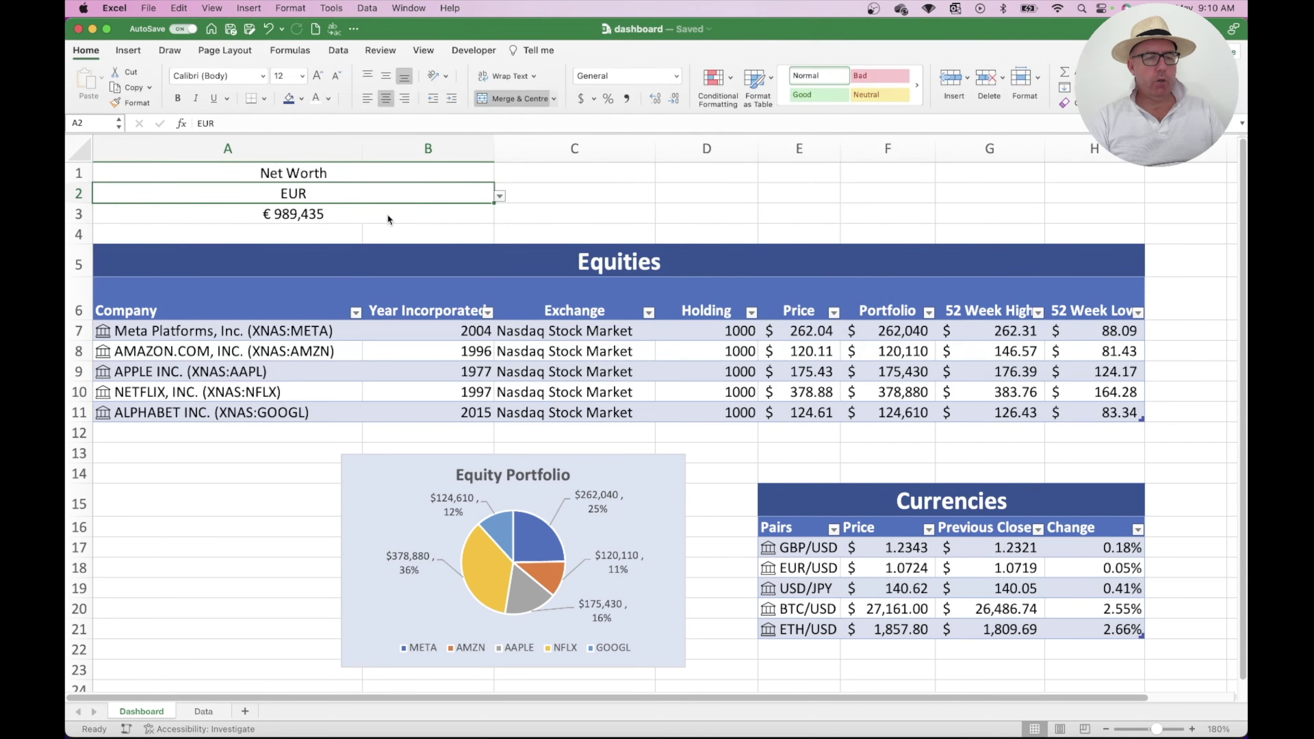
Create a Classic conditional formatting rule for A3 that uses the formula =$A$2="JPY" to determine which cells to format.
{"action": "left_click", "coordinate": [445, 213]}
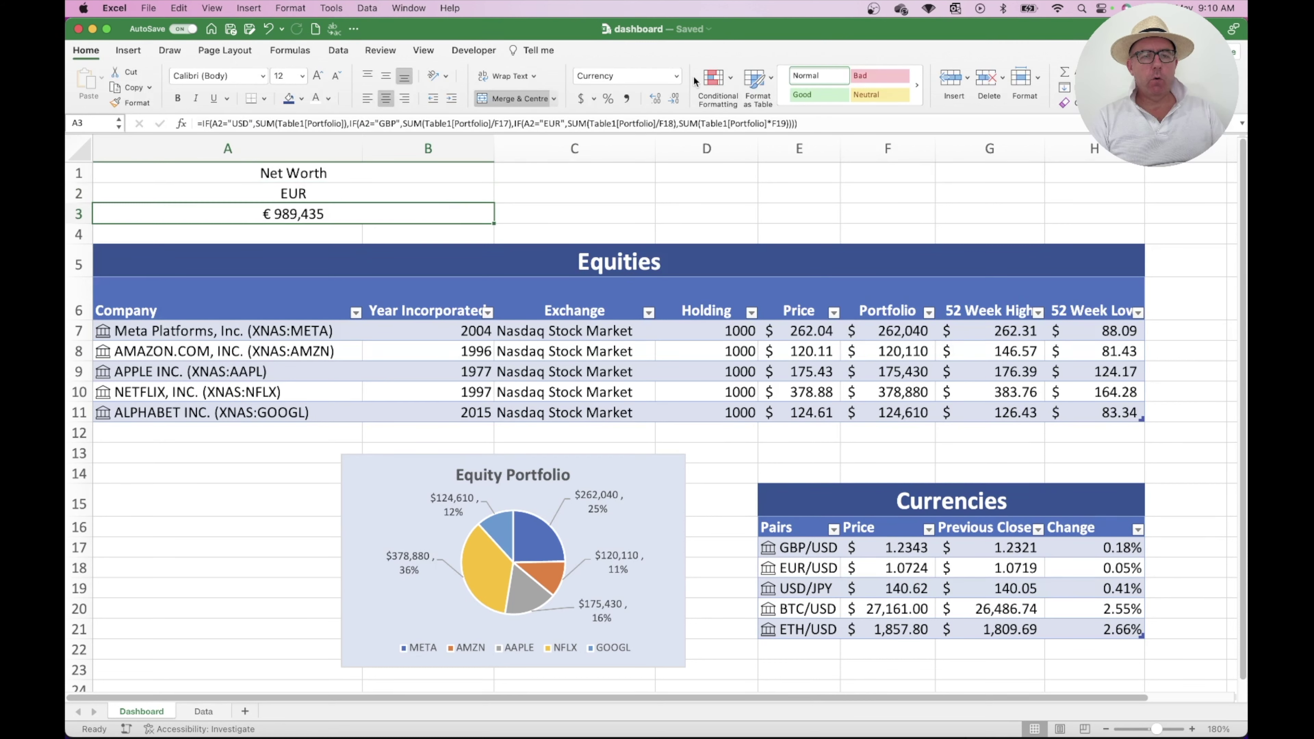
{"action": "left_click", "coordinate": [713, 85]}
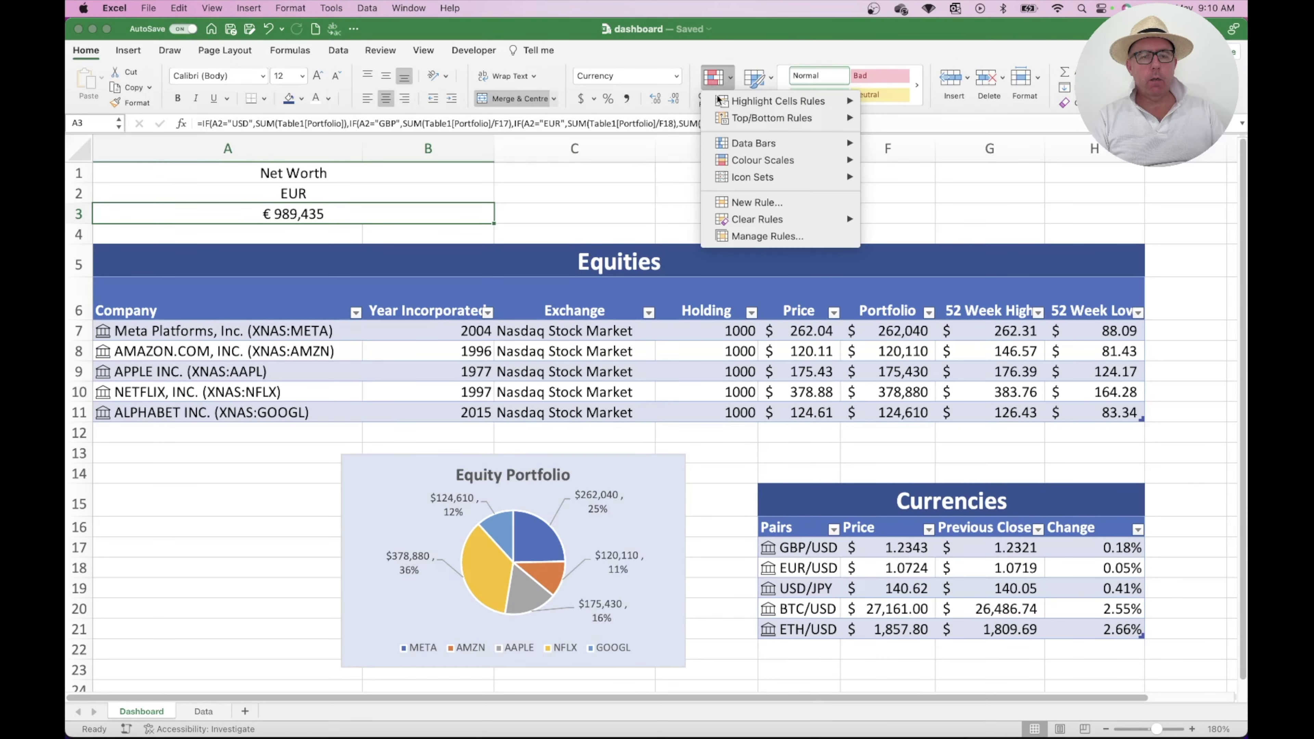
{"action": "left_click", "coordinate": [757, 195]}
{"action": "left_click", "coordinate": [607, 197]}
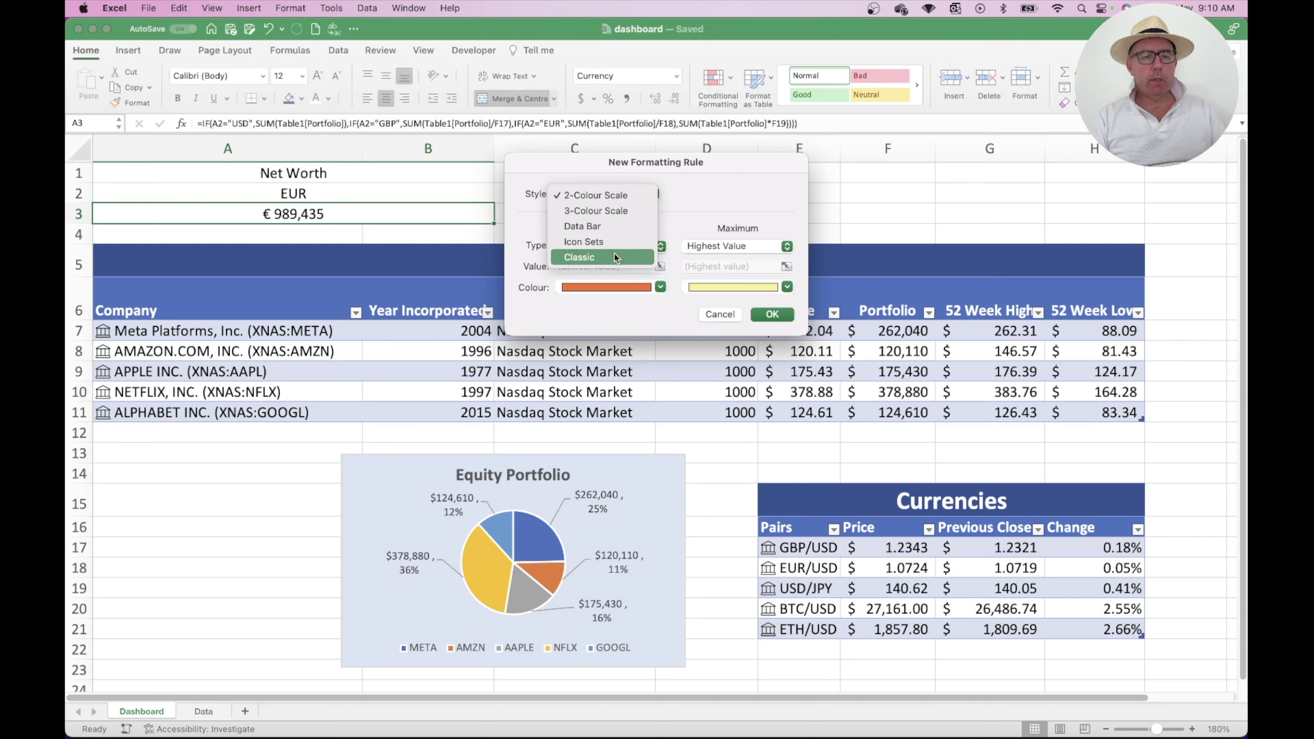
{"action": "left_click", "coordinate": [614, 255]}
{"action": "left_click", "coordinate": [625, 236]}
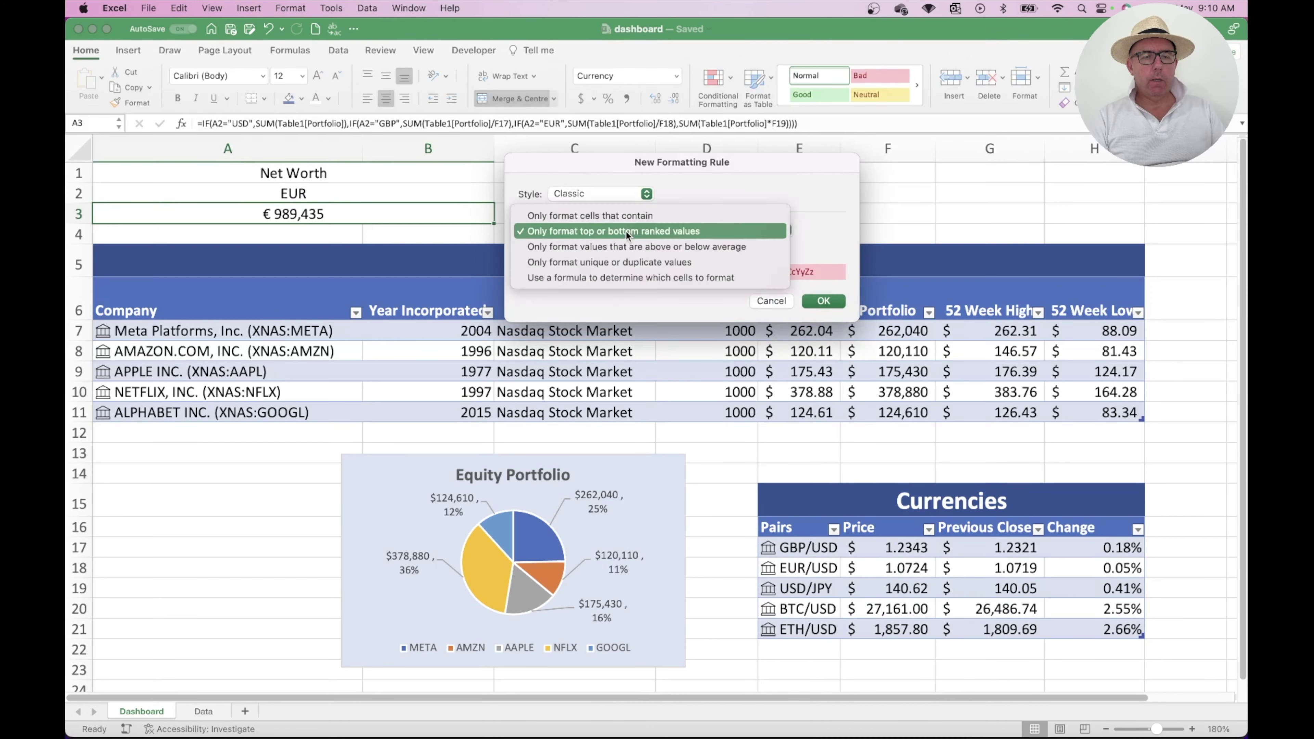
{"action": "left_click", "coordinate": [623, 276]}
{"action": "left_click", "coordinate": [591, 251]}
{"action": "left_click", "coordinate": [325, 196]}
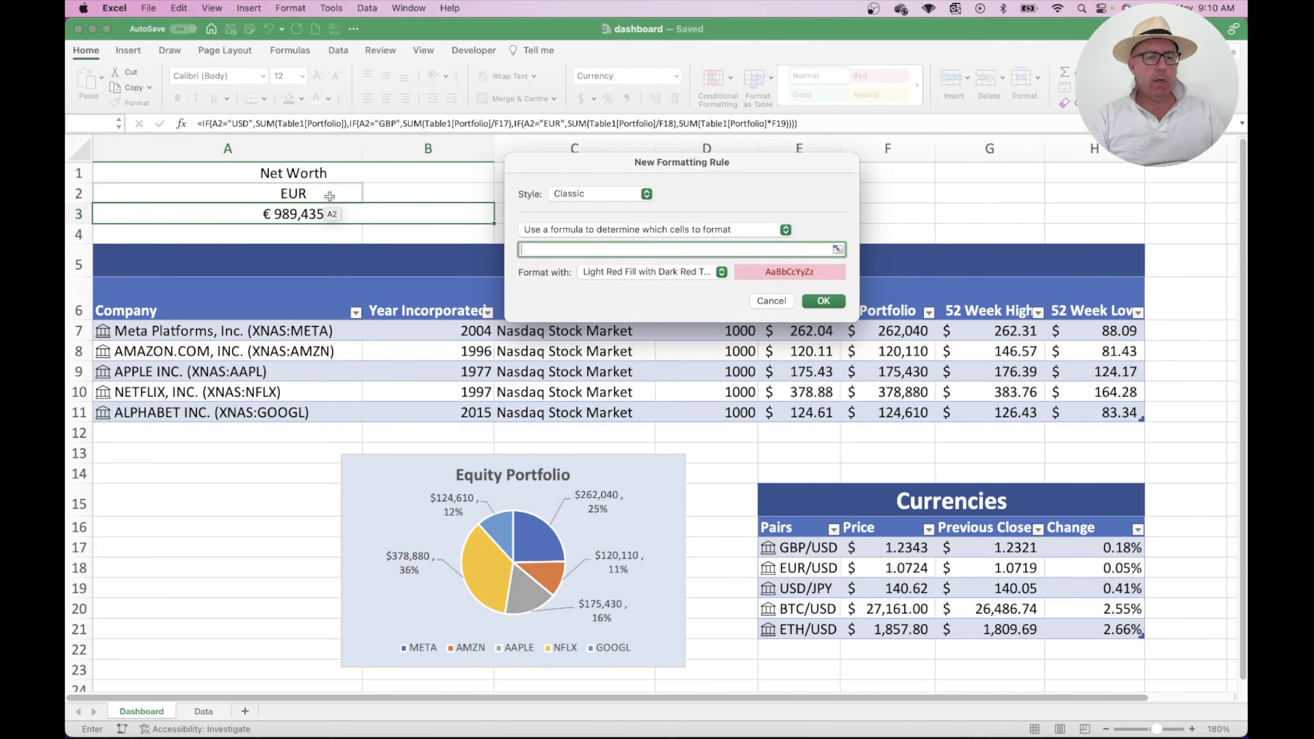
{"action": "type", "text": "="}
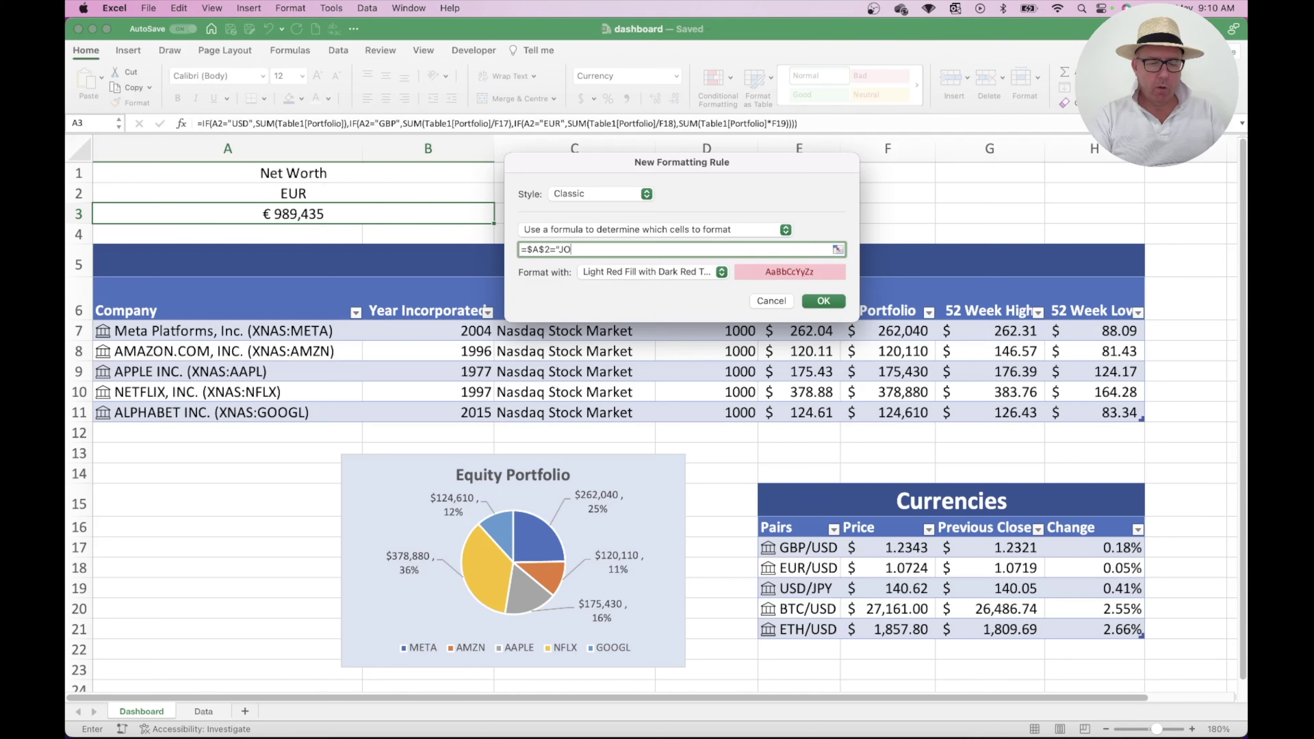
{"action": "type", "text": "\"JOY\""}
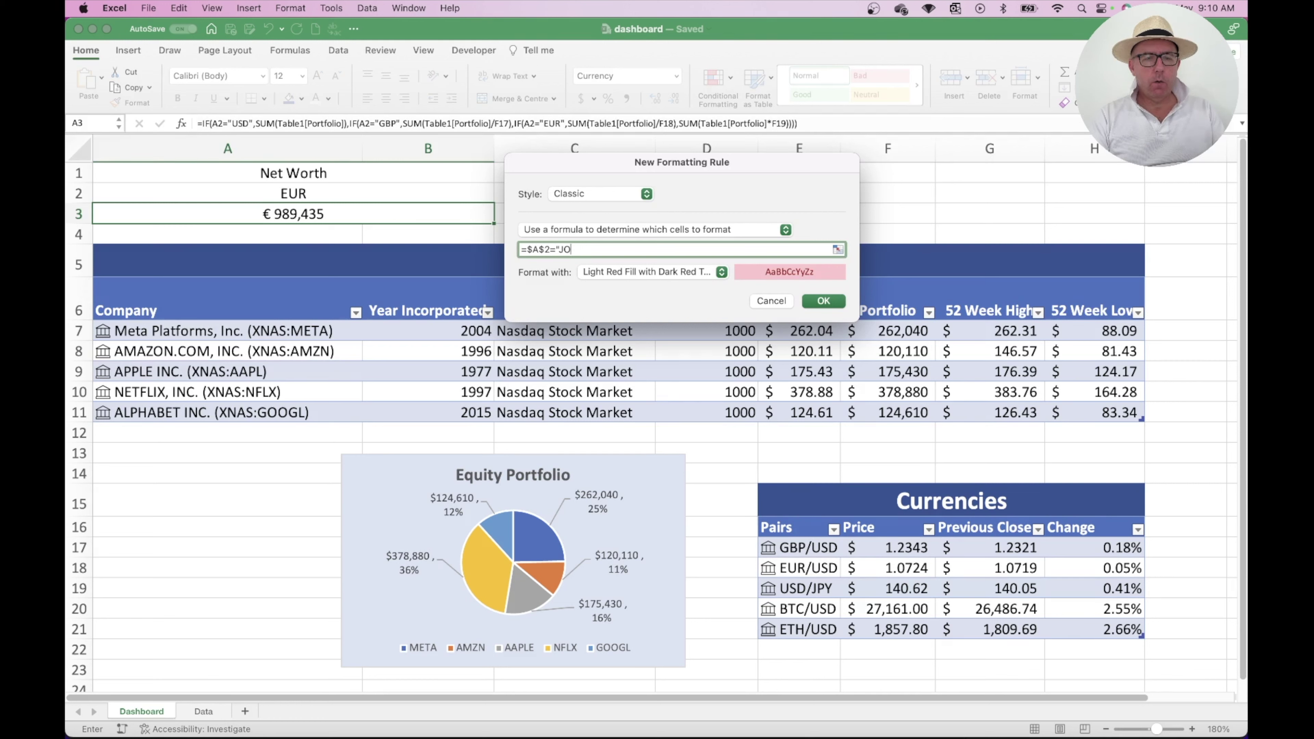
{"action": "type", "text": "PY\""}
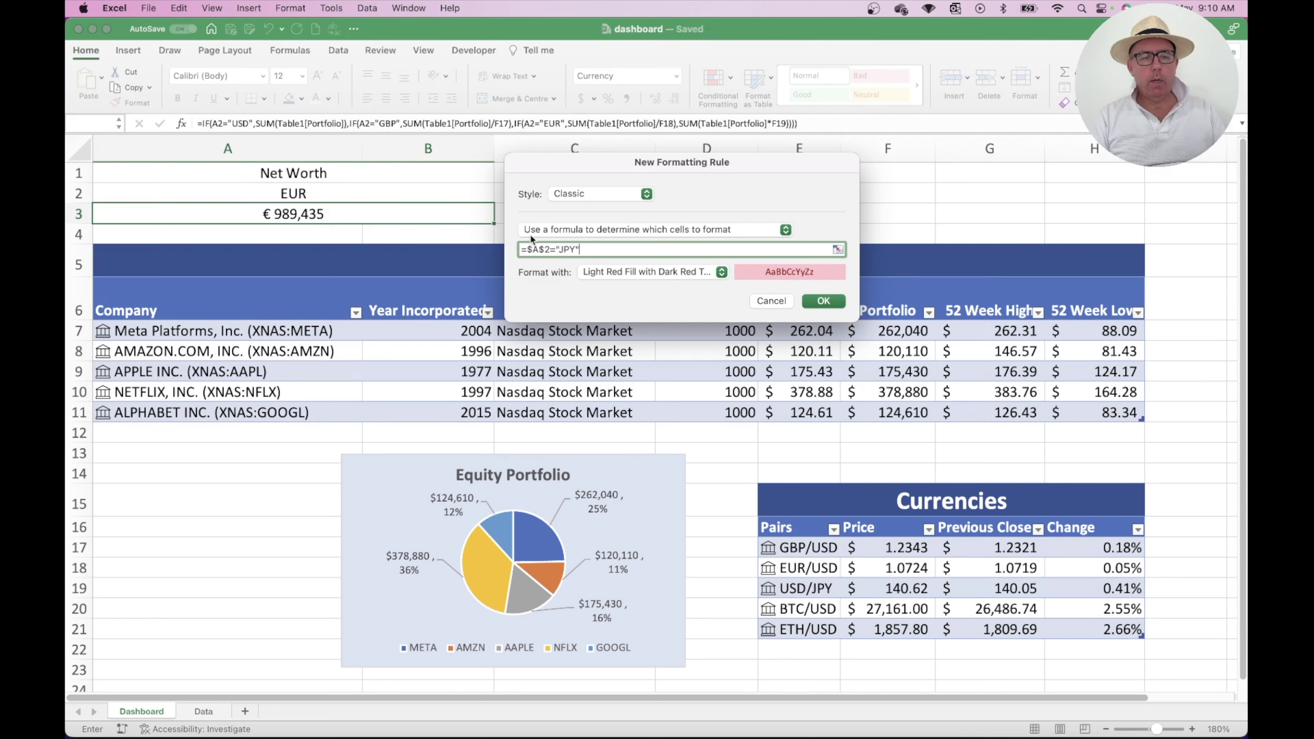
Give the JPY rule a customised Currency format with the ¥ Japanese symbol and 0 decimal places, and apply the rule.
{"action": "left_click", "coordinate": [641, 274]}
{"action": "left_click", "coordinate": [627, 363]}
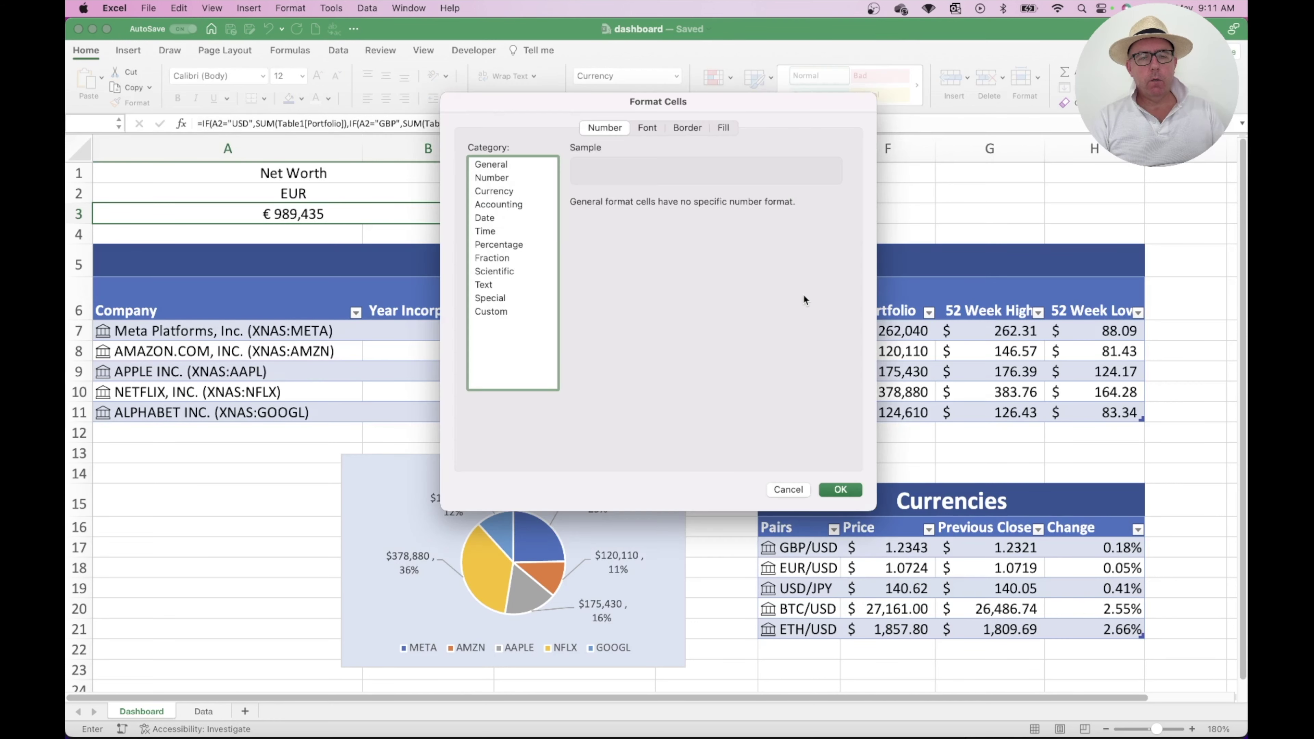
{"action": "left_click", "coordinate": [484, 190]}
{"action": "left_click", "coordinate": [634, 226]}
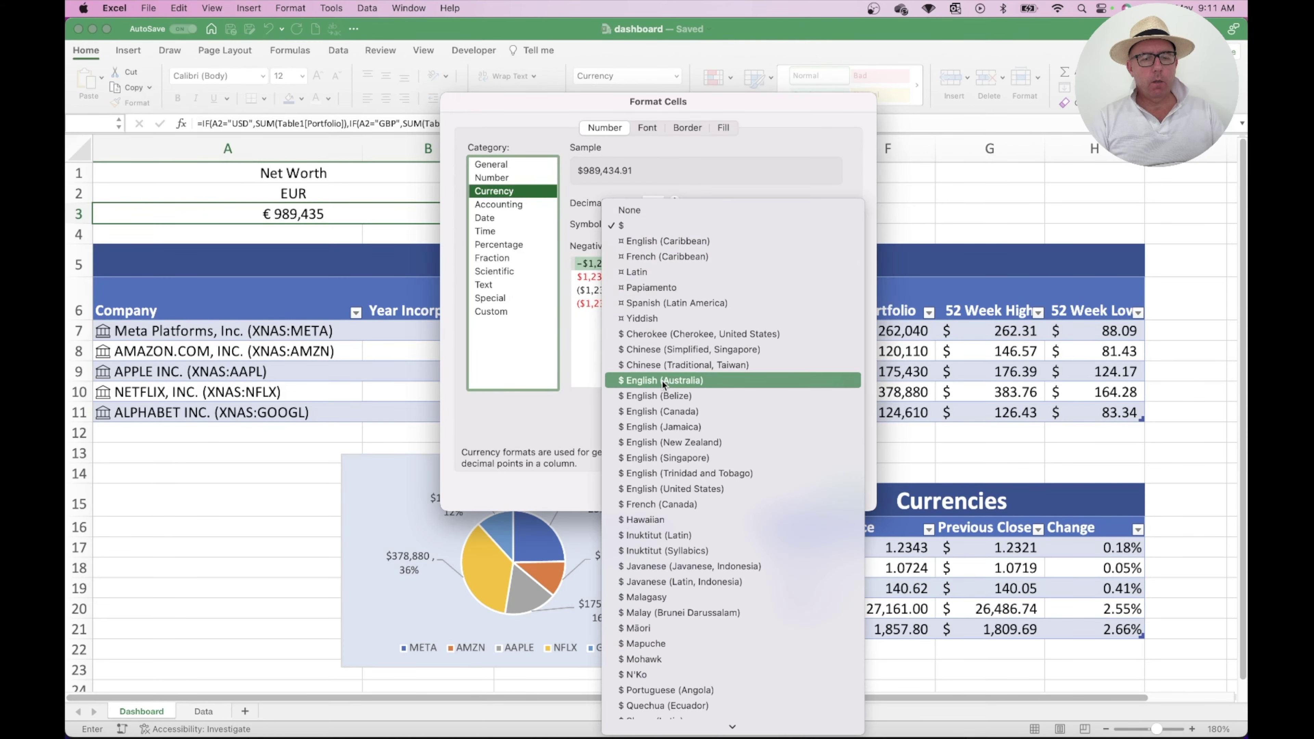
{"action": "scroll", "coordinate": [662, 380], "scroll_direction": "down", "scroll_amount": 5}
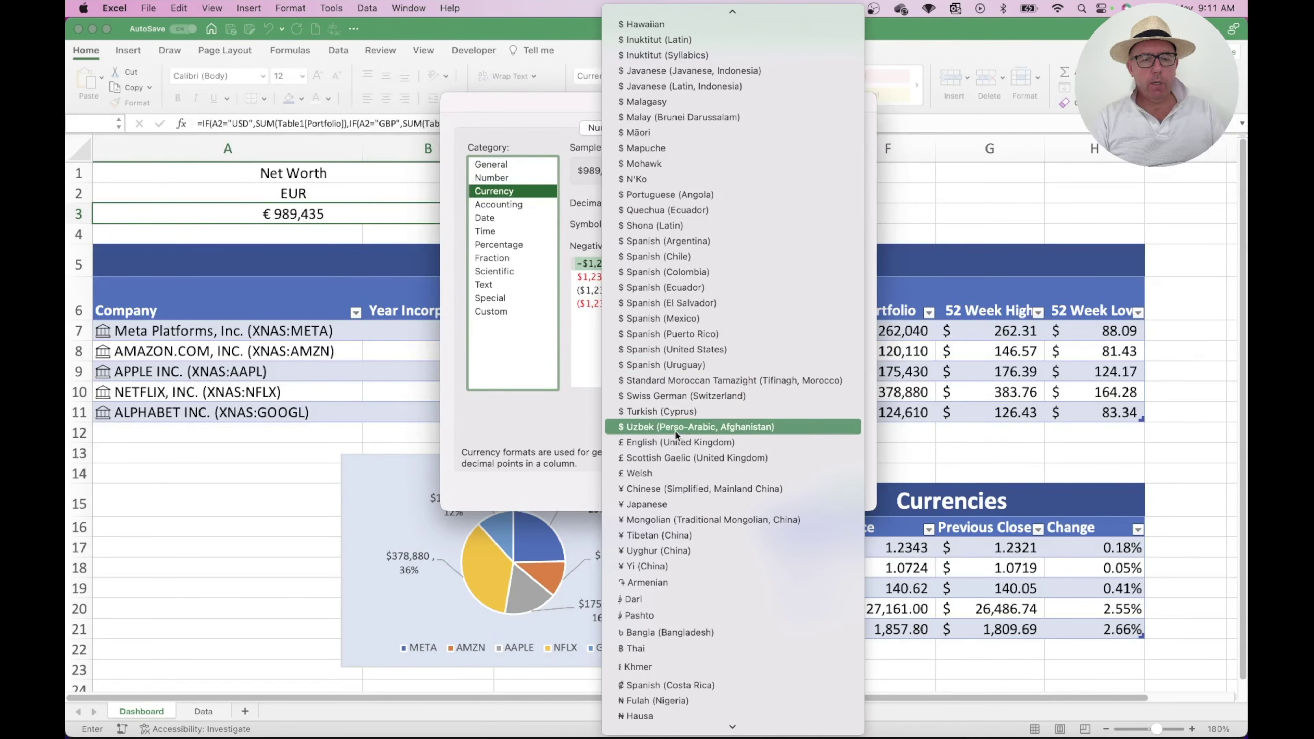
{"action": "left_click", "coordinate": [664, 504]}
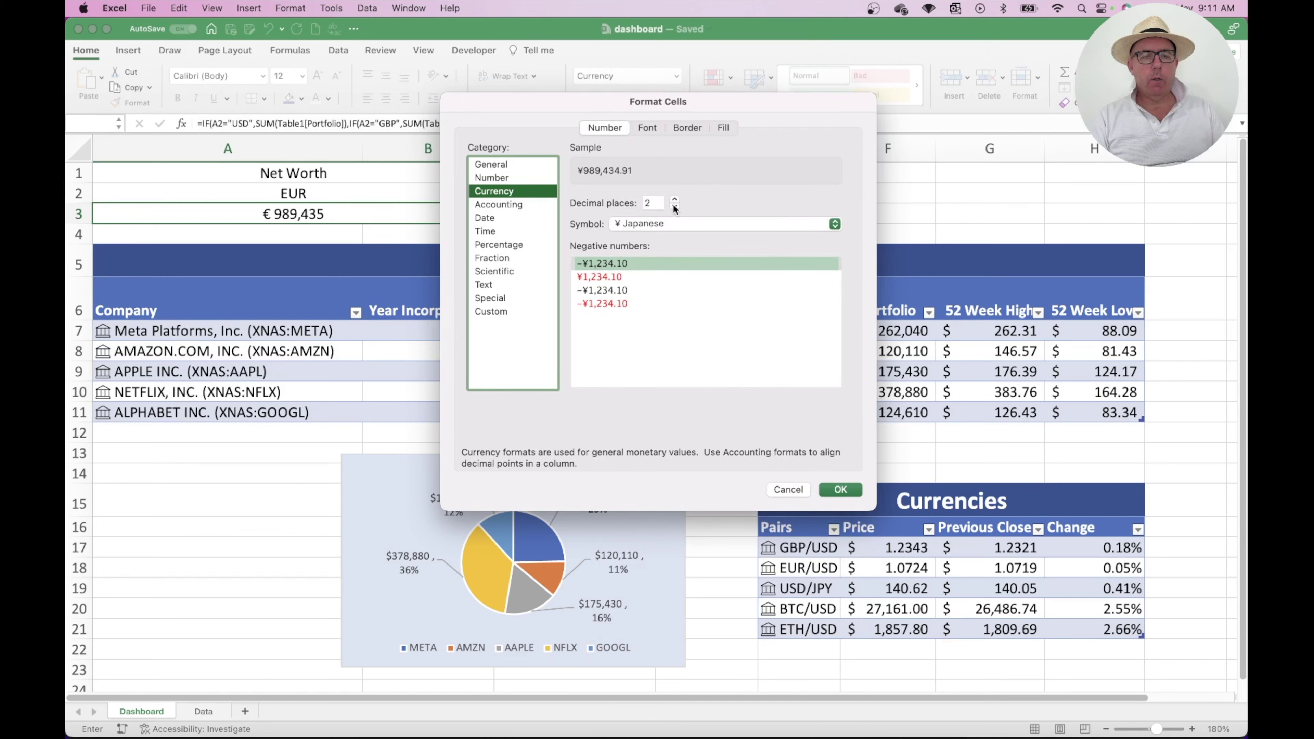
{"action": "left_click", "coordinate": [674, 206]}
{"action": "left_click", "coordinate": [674, 205]}
{"action": "left_click", "coordinate": [834, 488]}
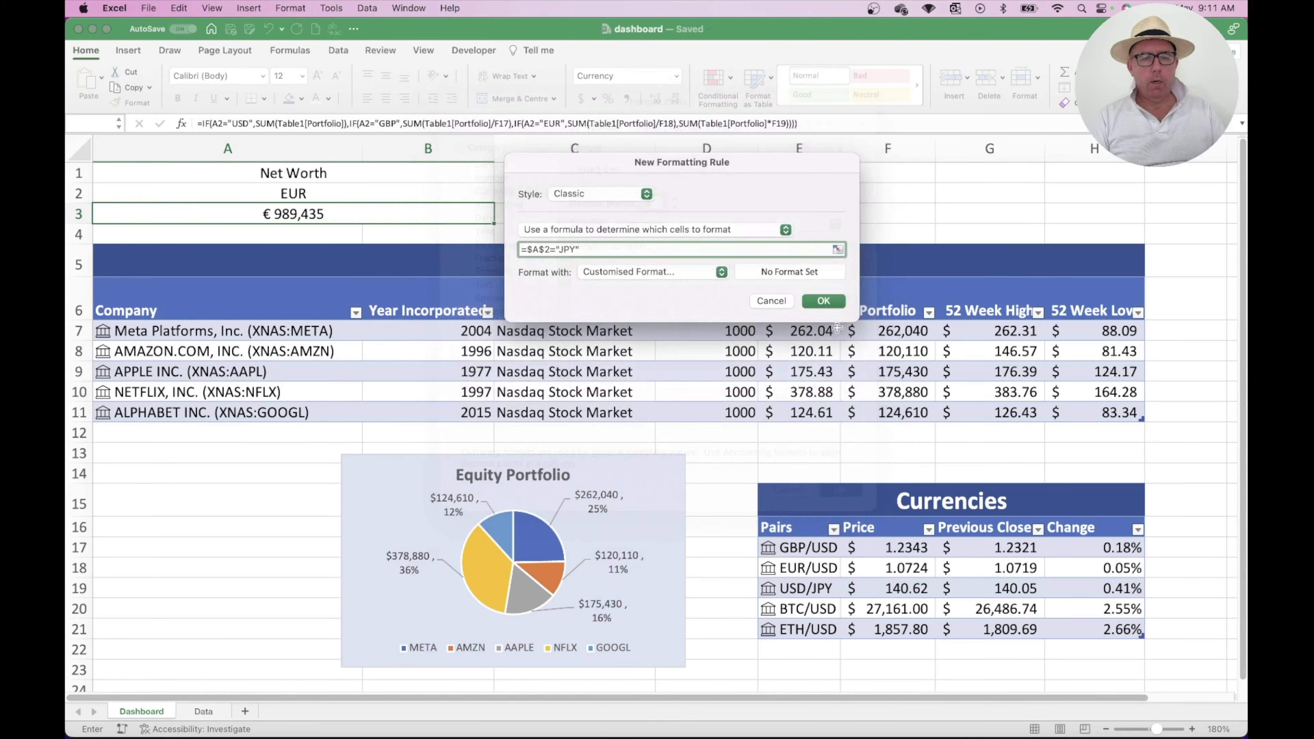
{"action": "left_click", "coordinate": [809, 298]}
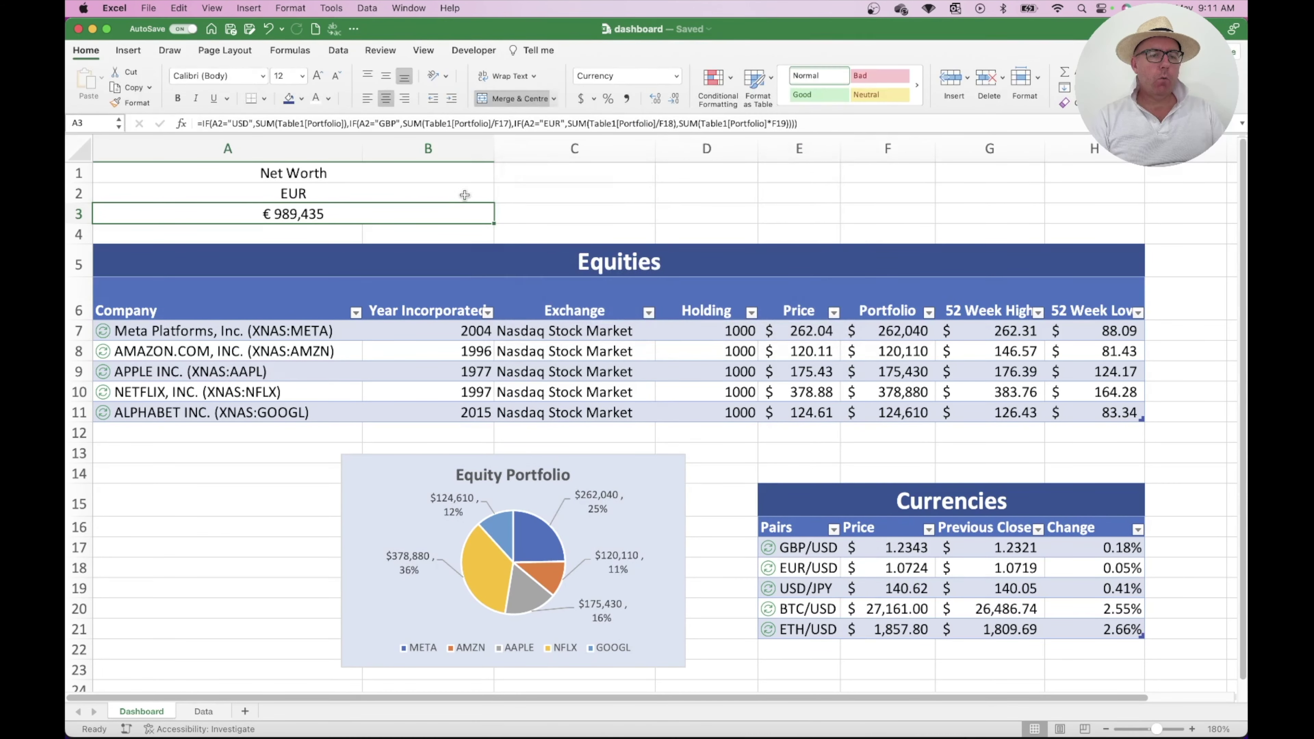
Set the currency in A2 to JPY to test the yen formatting rule.
{"action": "left_click", "coordinate": [491, 193]}
{"action": "left_click", "coordinate": [499, 195]}
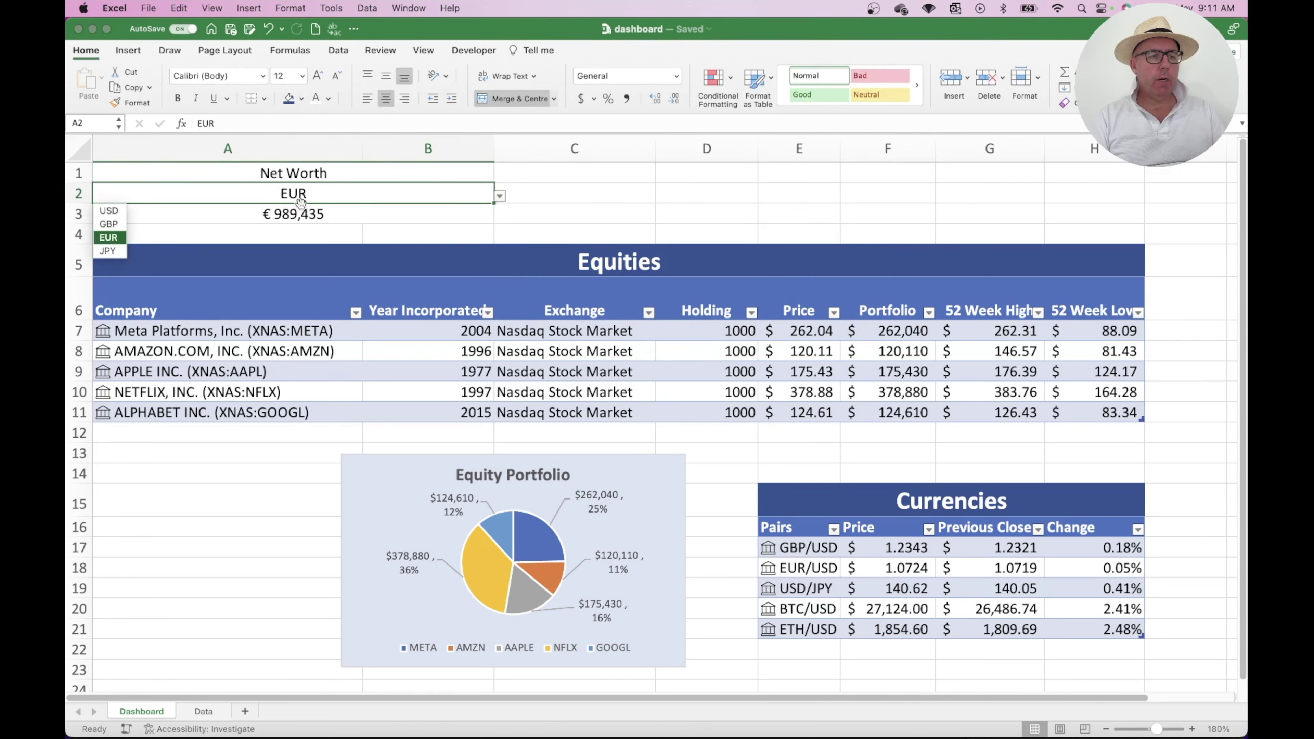
{"action": "left_click", "coordinate": [112, 250]}
Fill the Net Worth heading in A1 with the same dark blue as the Equities and Currencies headings.
{"action": "left_click", "coordinate": [421, 176]}
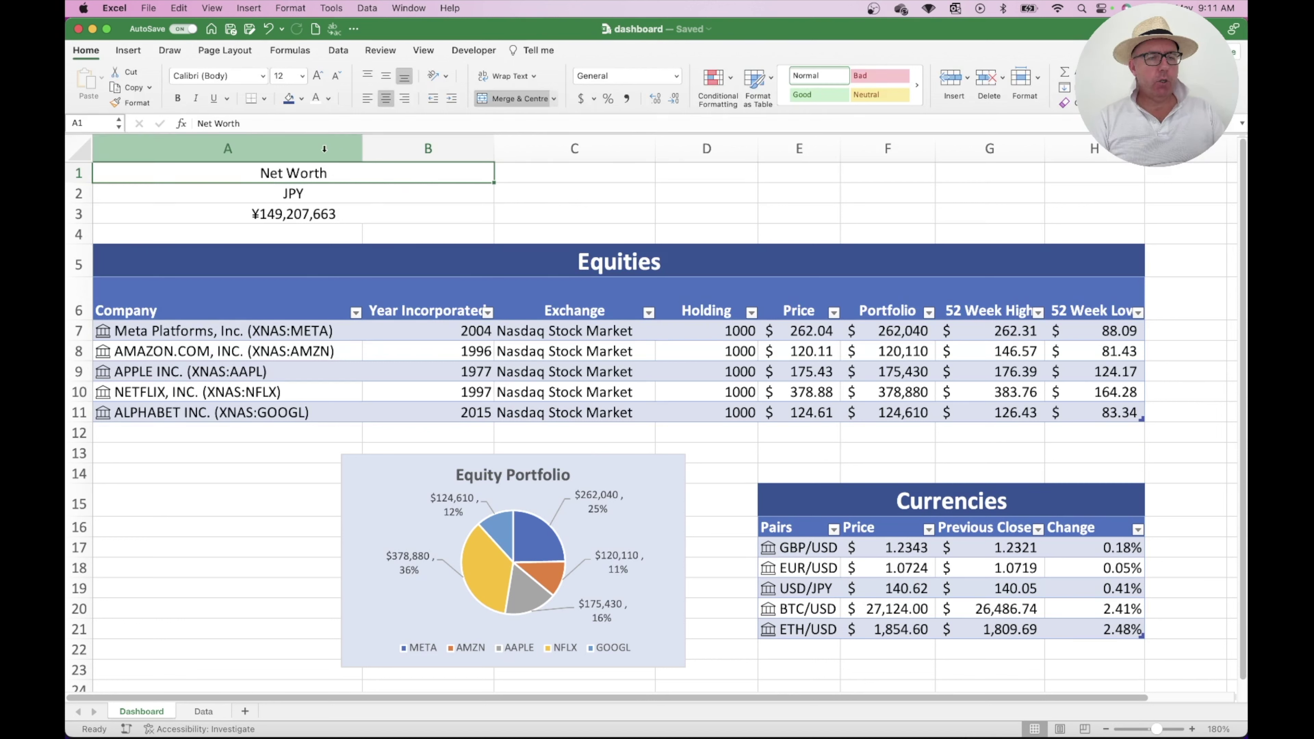
{"action": "left_click", "coordinate": [289, 98]}
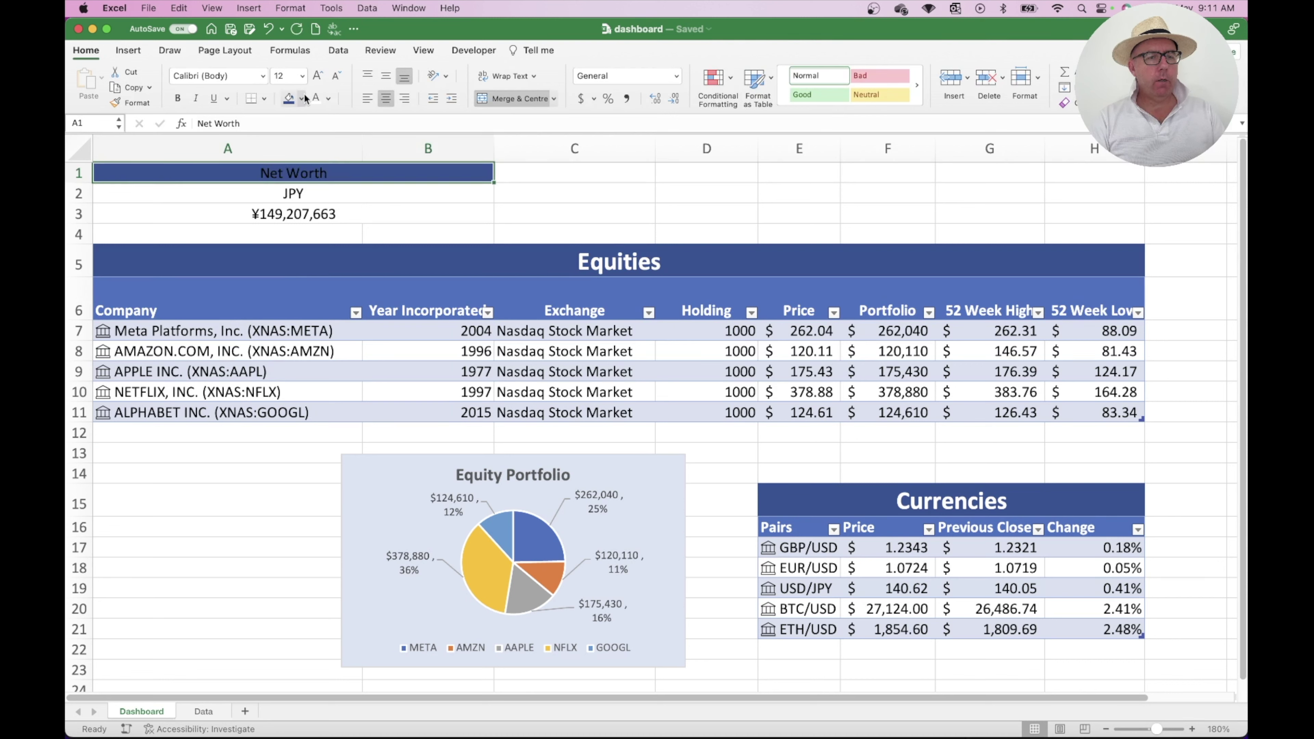
Set the font size of the Net Worth heading in A1 to 20.
{"action": "left_click", "coordinate": [301, 75]}
{"action": "left_click", "coordinate": [293, 218]}
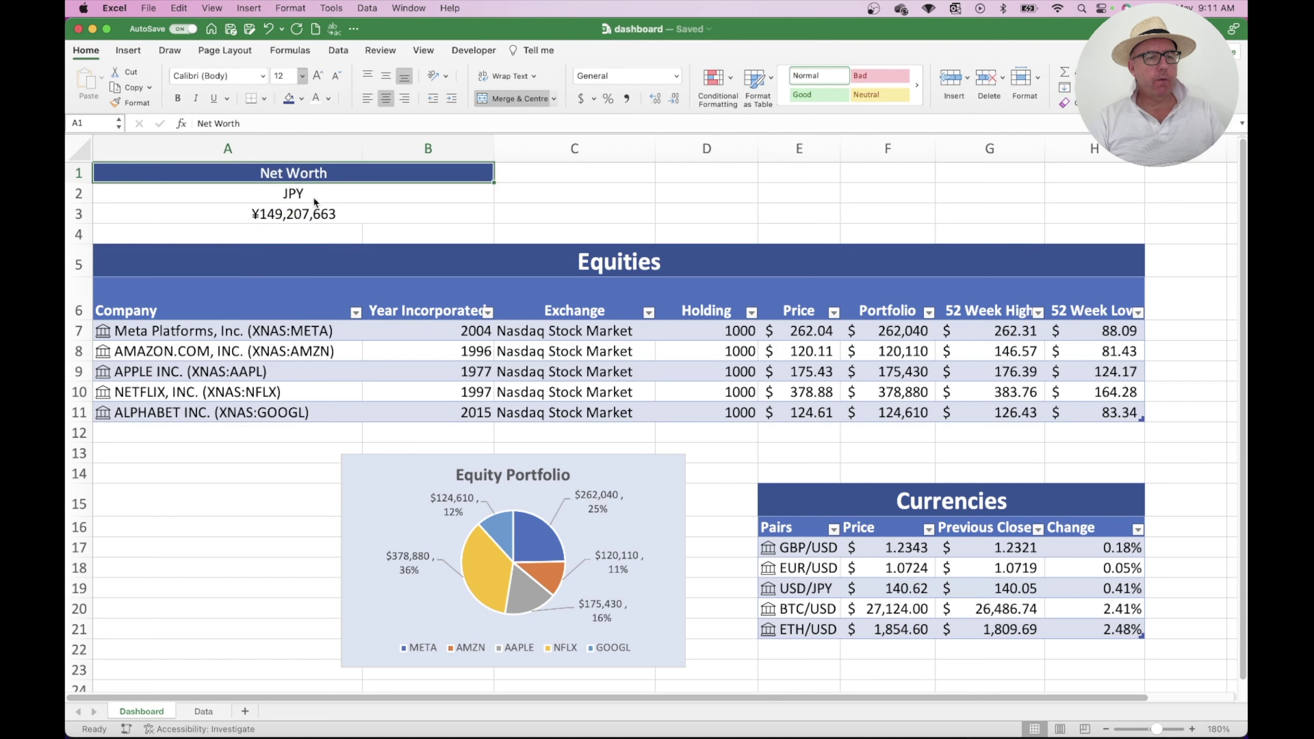
Fill the currency and total cells A2 and A3 with the light blue of the table bands and enlarge their text to size 16.
{"action": "left_click", "coordinate": [322, 200]}
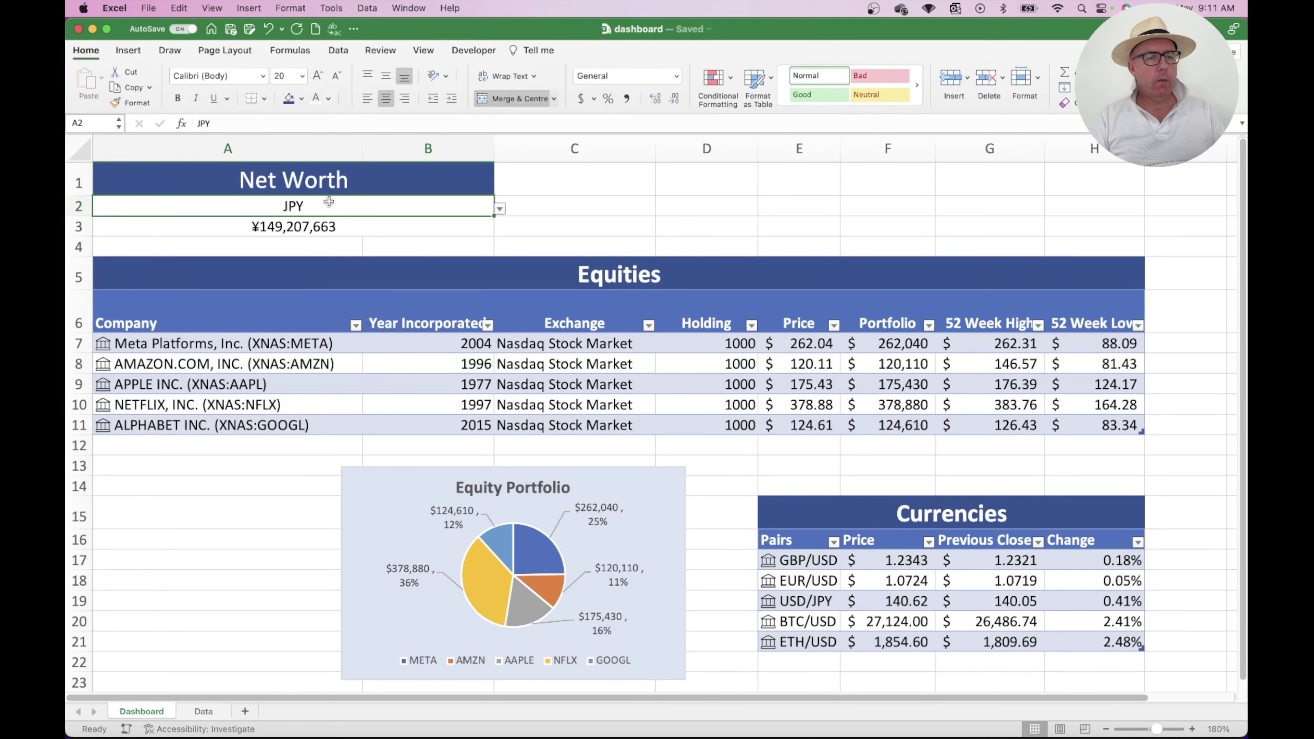
{"action": "left_click", "coordinate": [303, 98]}
{"action": "left_click", "coordinate": [343, 177]}
{"action": "left_click", "coordinate": [316, 226]}
{"action": "left_click", "coordinate": [289, 98]}
{"action": "left_click", "coordinate": [305, 207]}
{"action": "left_click_drag", "start_coordinate": [305, 207], "coordinate": [305, 223]}
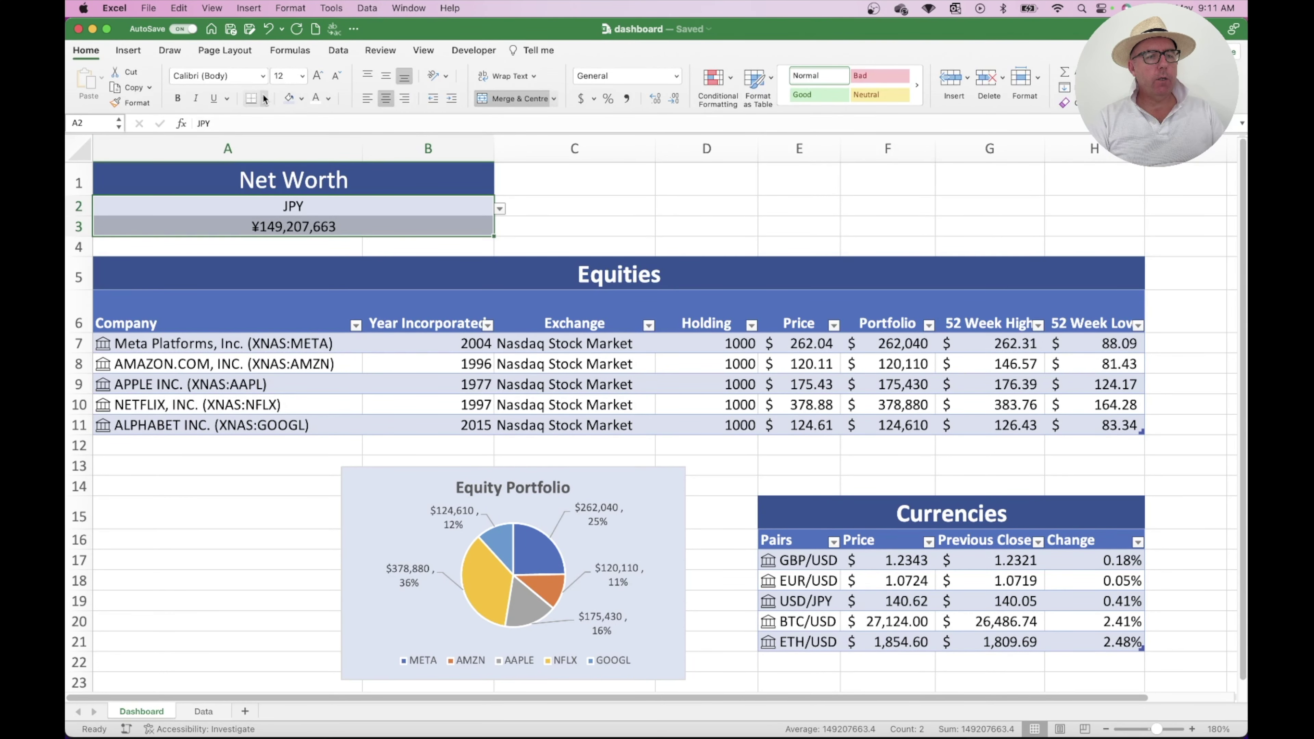
{"action": "left_click", "coordinate": [317, 76]}
{"action": "left_click", "coordinate": [317, 75]}
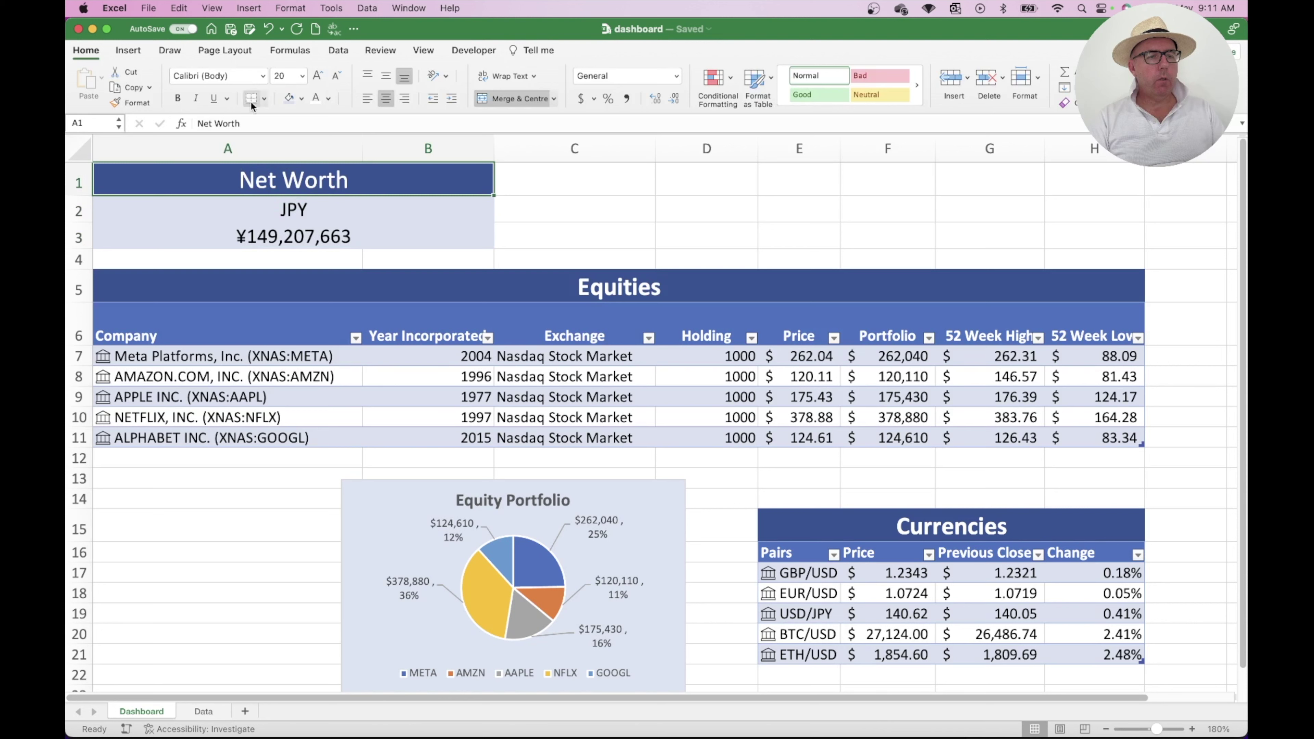
Put a Thick Box Border around the whole Net Worth block, from the heading in row 1 to the total in row 3.
{"action": "left_click", "coordinate": [256, 202]}
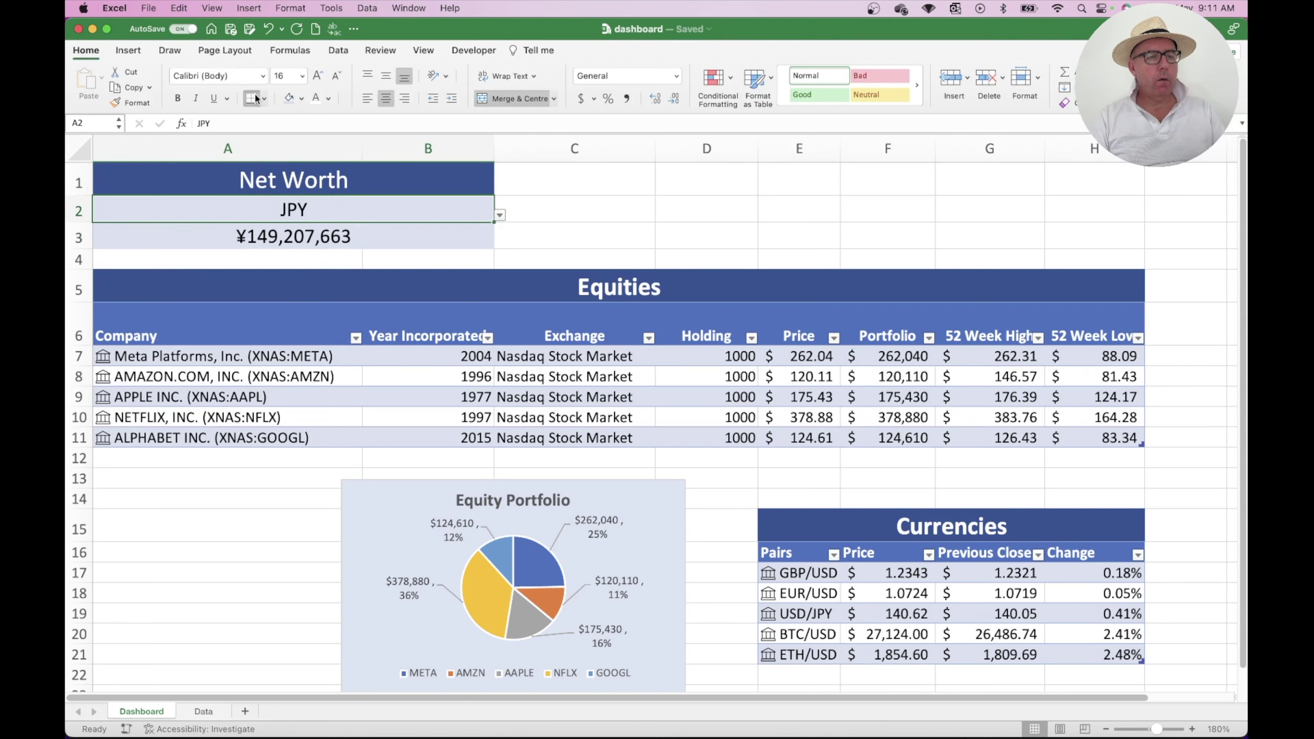
{"action": "left_click", "coordinate": [355, 188]}
{"action": "left_click_drag", "start_coordinate": [355, 188], "coordinate": [359, 247]}
{"action": "left_click", "coordinate": [266, 95]}
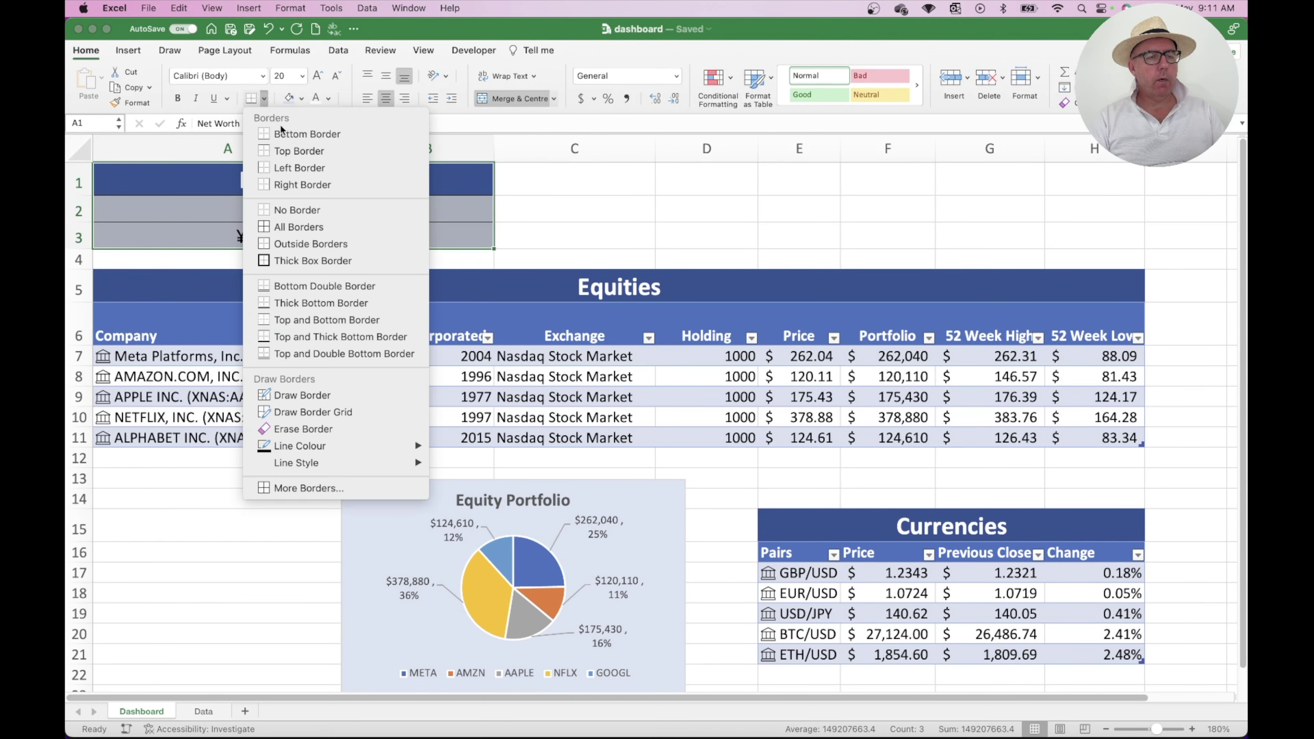
{"action": "left_click", "coordinate": [299, 256]}
{"action": "left_click", "coordinate": [588, 209]}
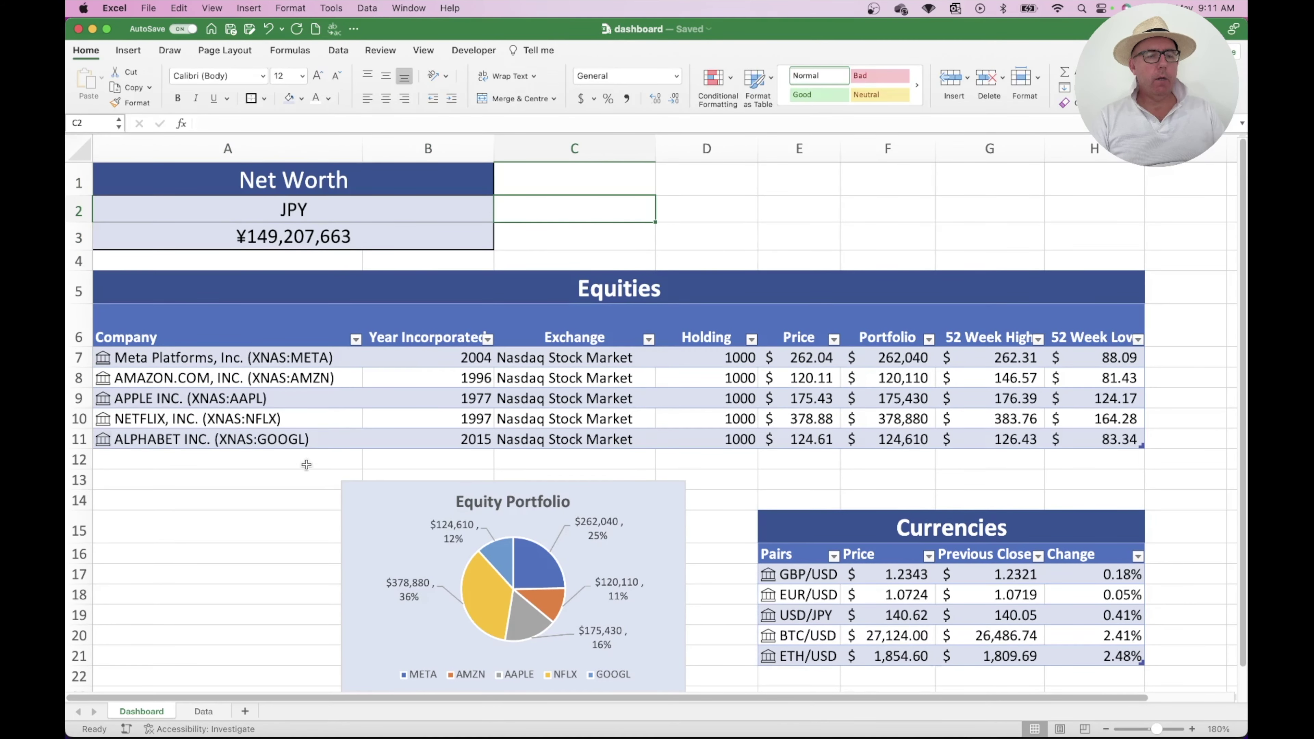
Move the Equity Portfolio pie chart up slightly so its top edge sits in row 12, just below the Equities table.
{"action": "scroll", "coordinate": [242, 553], "scroll_direction": "down", "scroll_amount": 1}
{"action": "scroll", "coordinate": [242, 553], "scroll_direction": "up", "scroll_amount": 1}
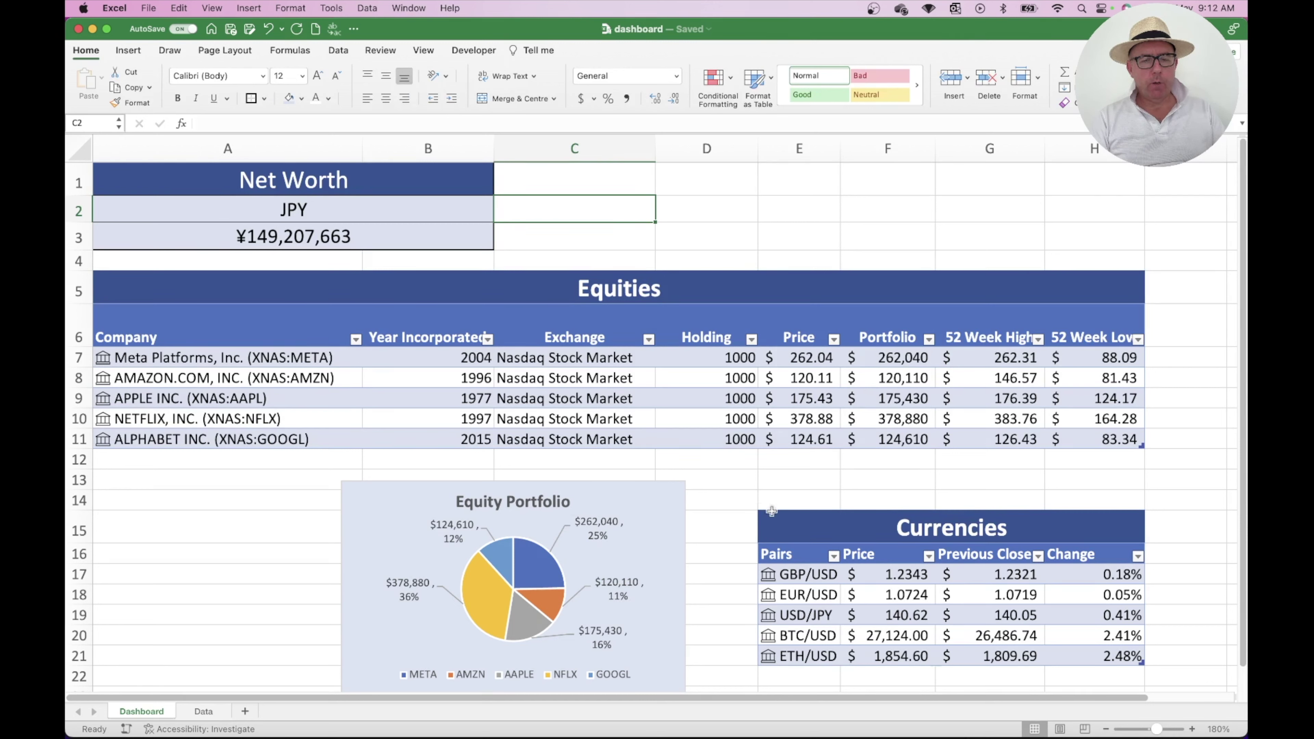
{"action": "left_click_drag", "start_coordinate": [567, 505], "coordinate": [595, 483]}
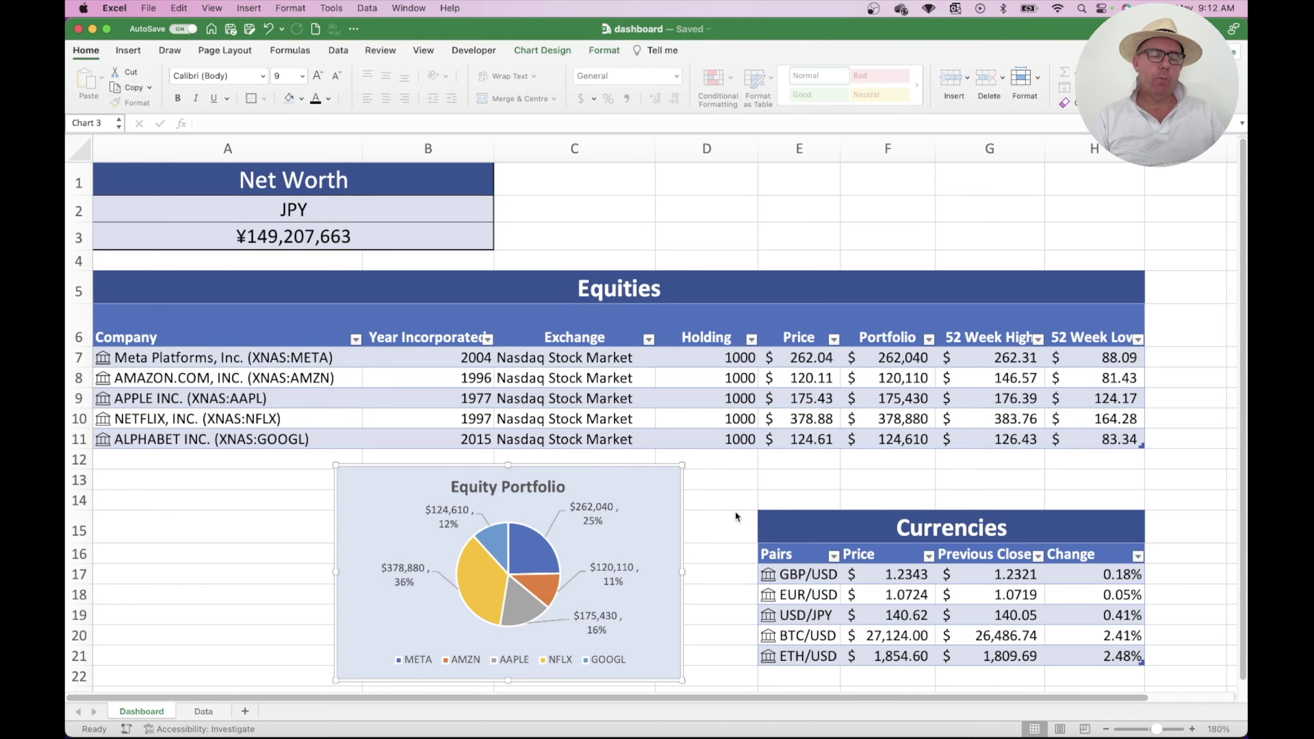
Highlight the BTC/USD and ETH/USD prices in F20:F21 of the Currencies table with a yellow fill.
{"action": "left_click", "coordinate": [342, 54]}
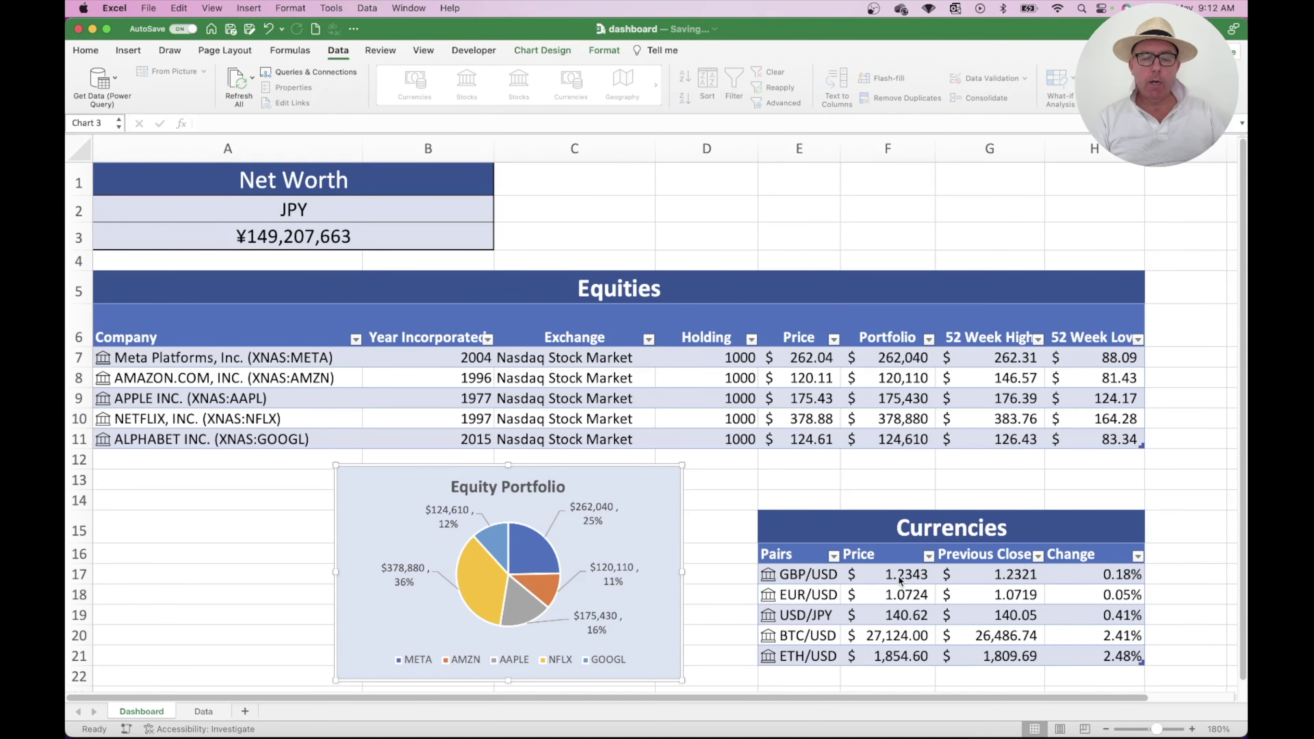
{"action": "scroll", "coordinate": [899, 580], "scroll_direction": "down", "scroll_amount": 2}
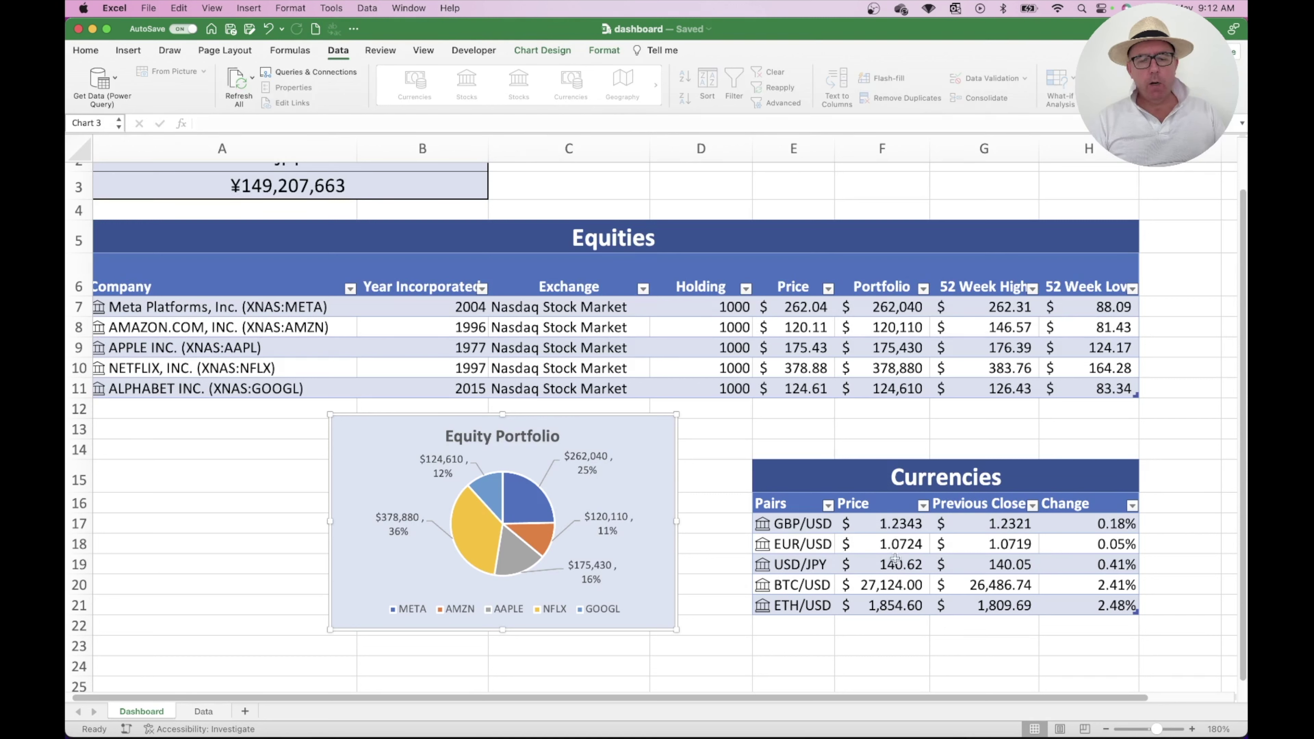
{"action": "left_click", "coordinate": [903, 586]}
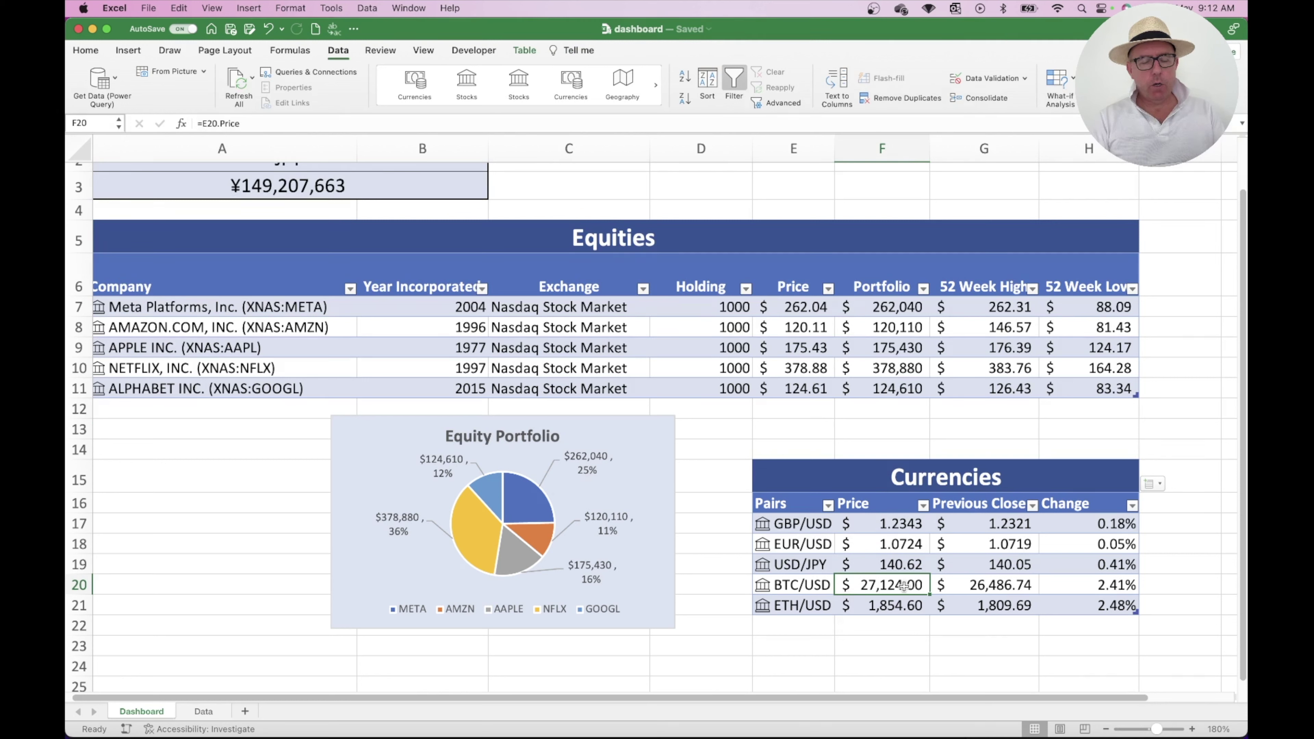
{"action": "key", "text": "shift+Down"}
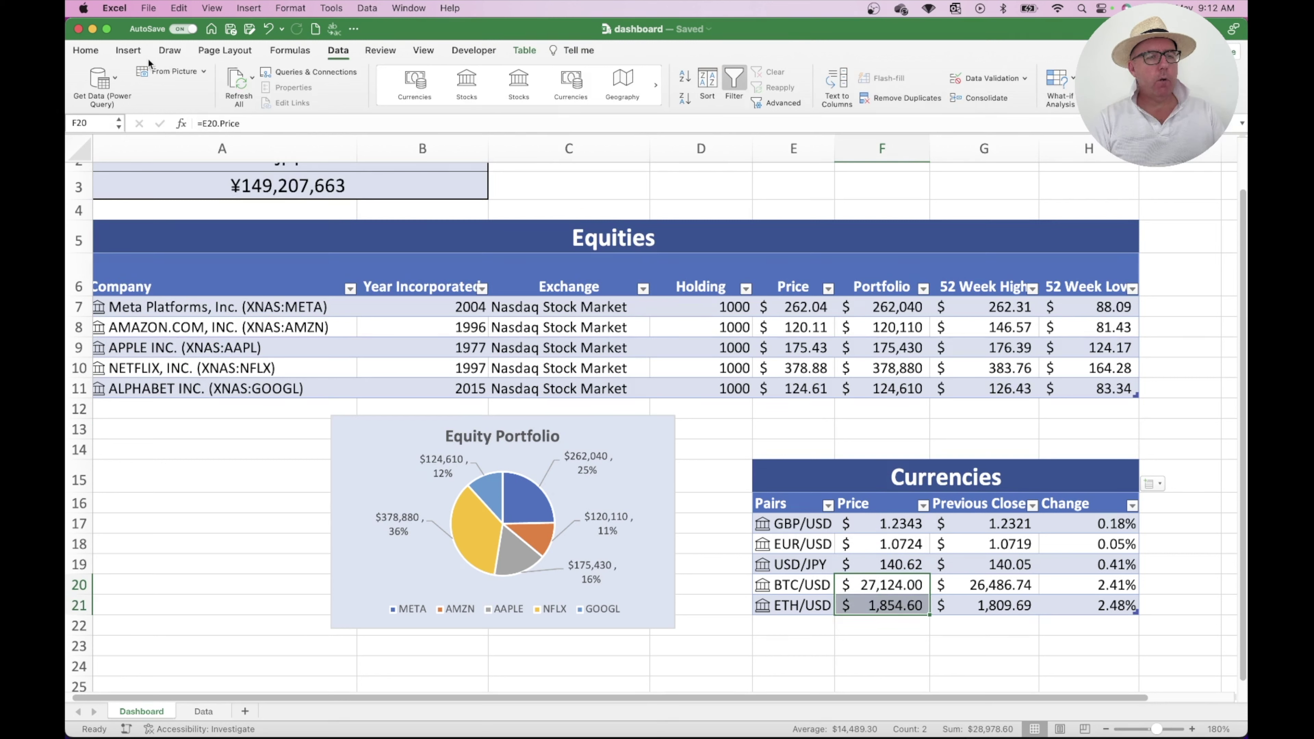
{"action": "left_click", "coordinate": [87, 51]}
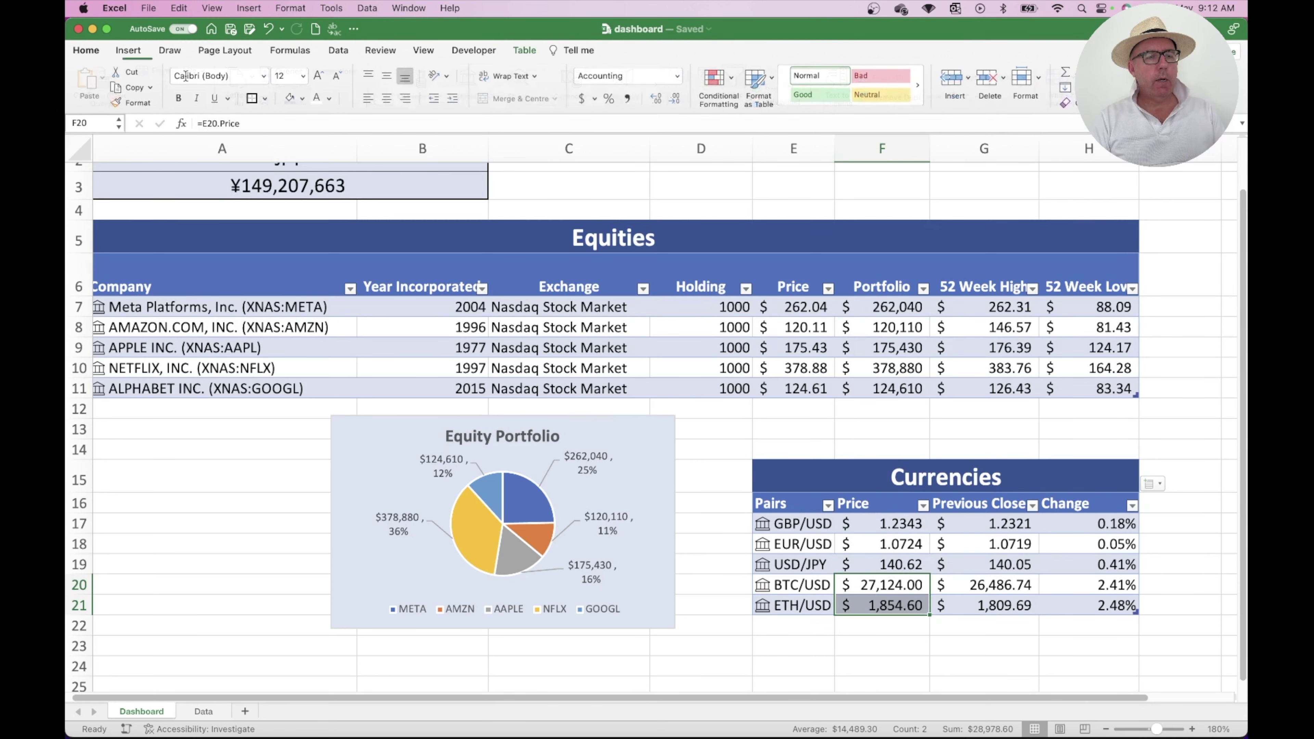
{"action": "left_click", "coordinate": [302, 97]}
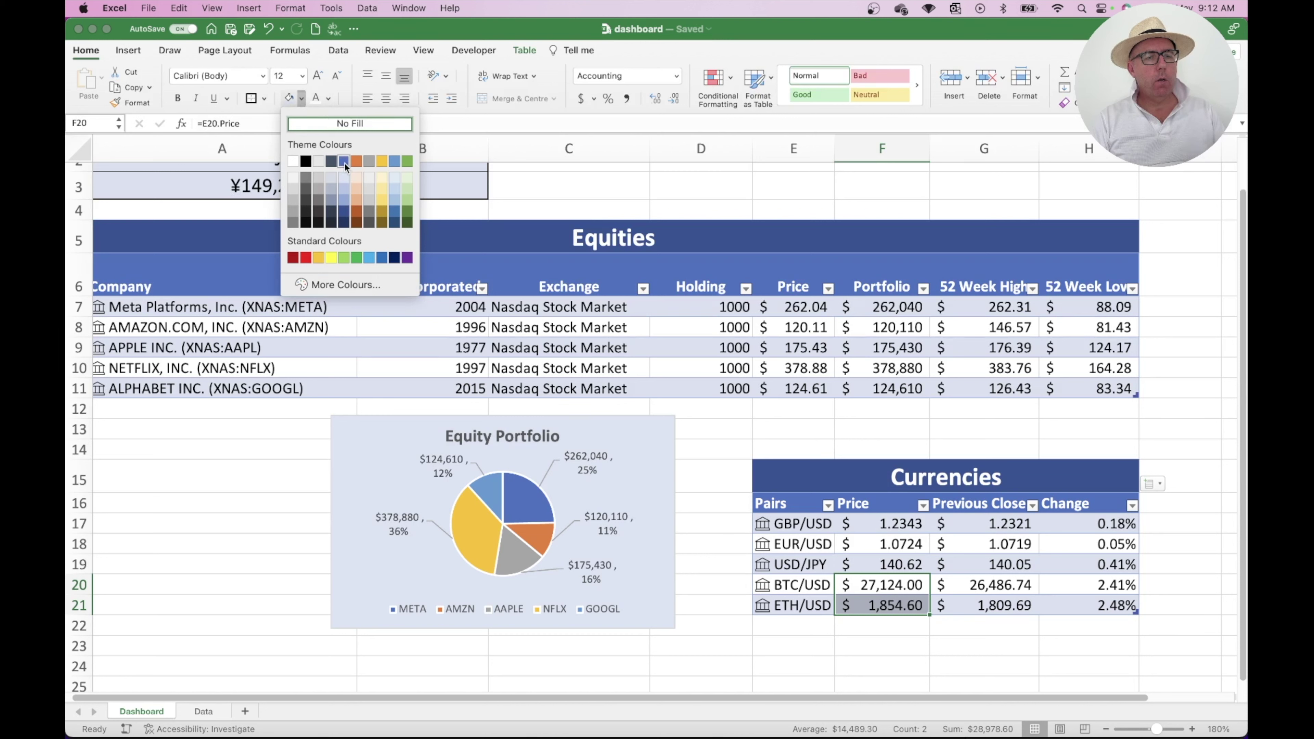
{"action": "left_click", "coordinate": [331, 258]}
{"action": "left_click", "coordinate": [606, 361]}
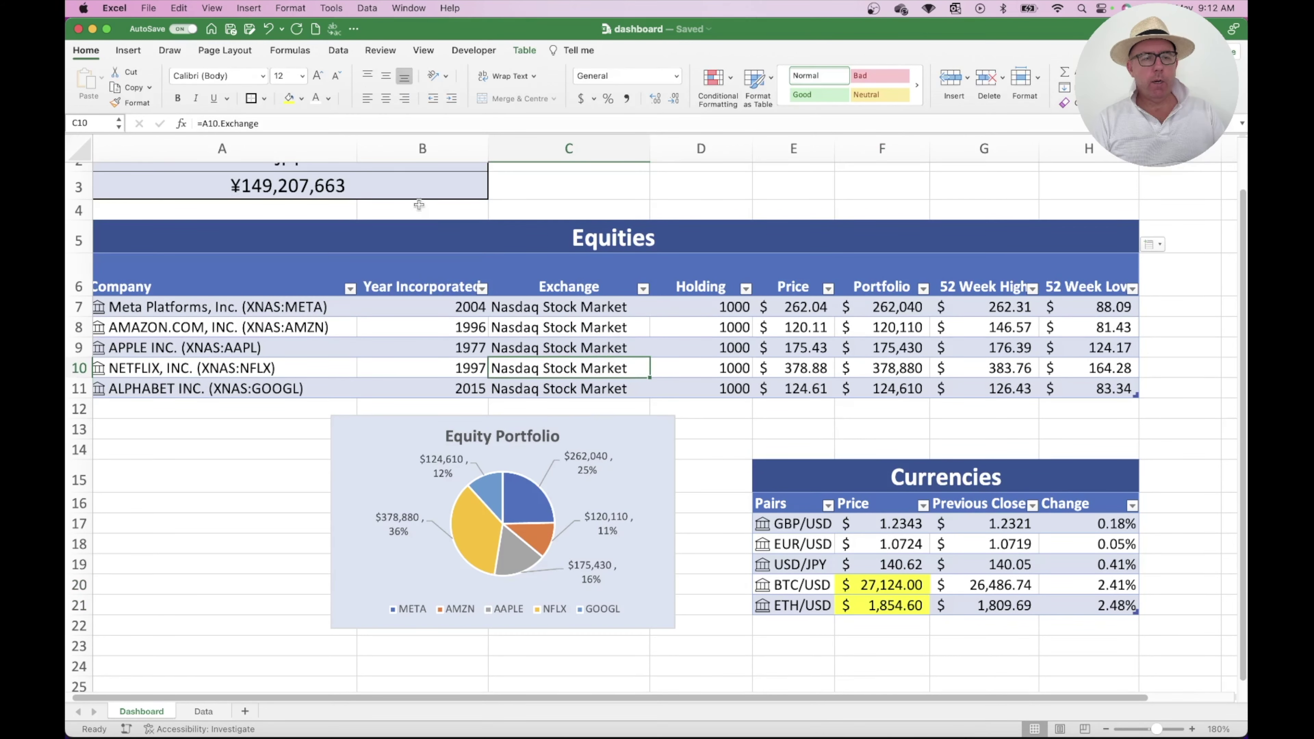
Refresh all the workbook's linked data several times to update the live stock, currency and crypto prices.
{"action": "left_click", "coordinate": [339, 52]}
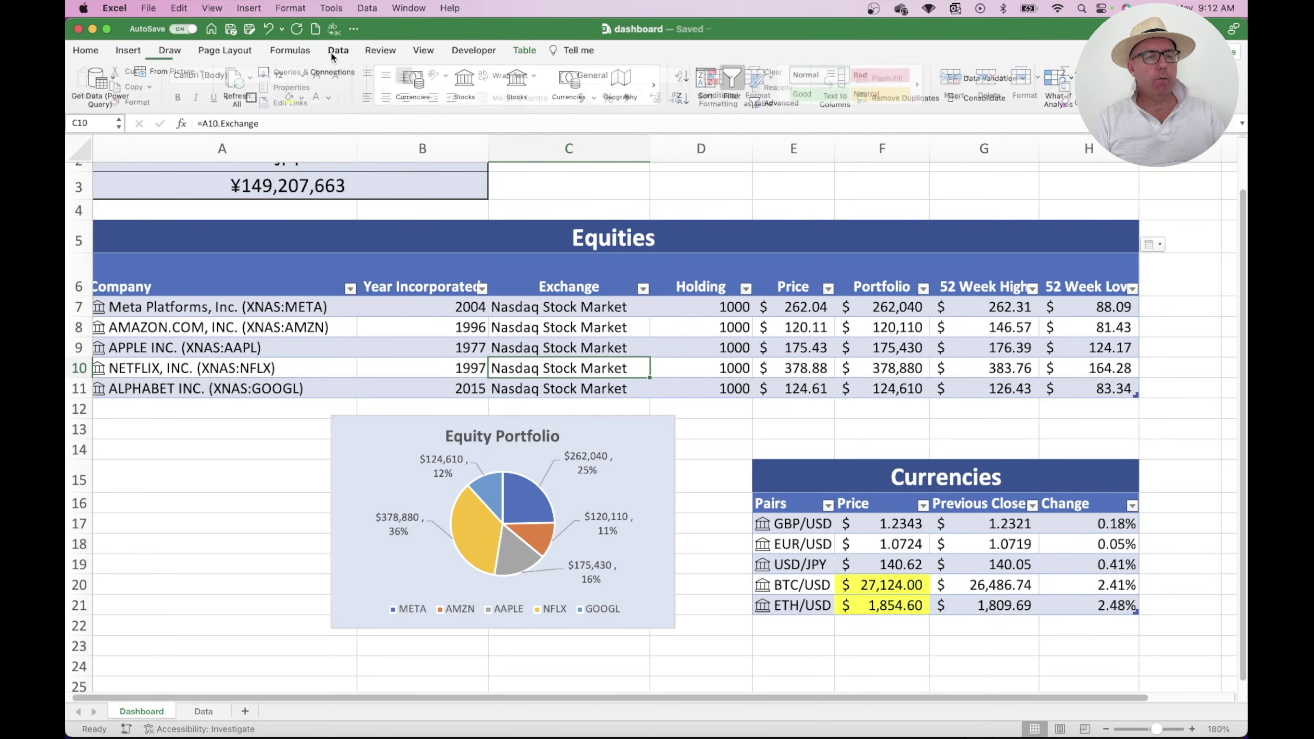
{"action": "left_click", "coordinate": [238, 83]}
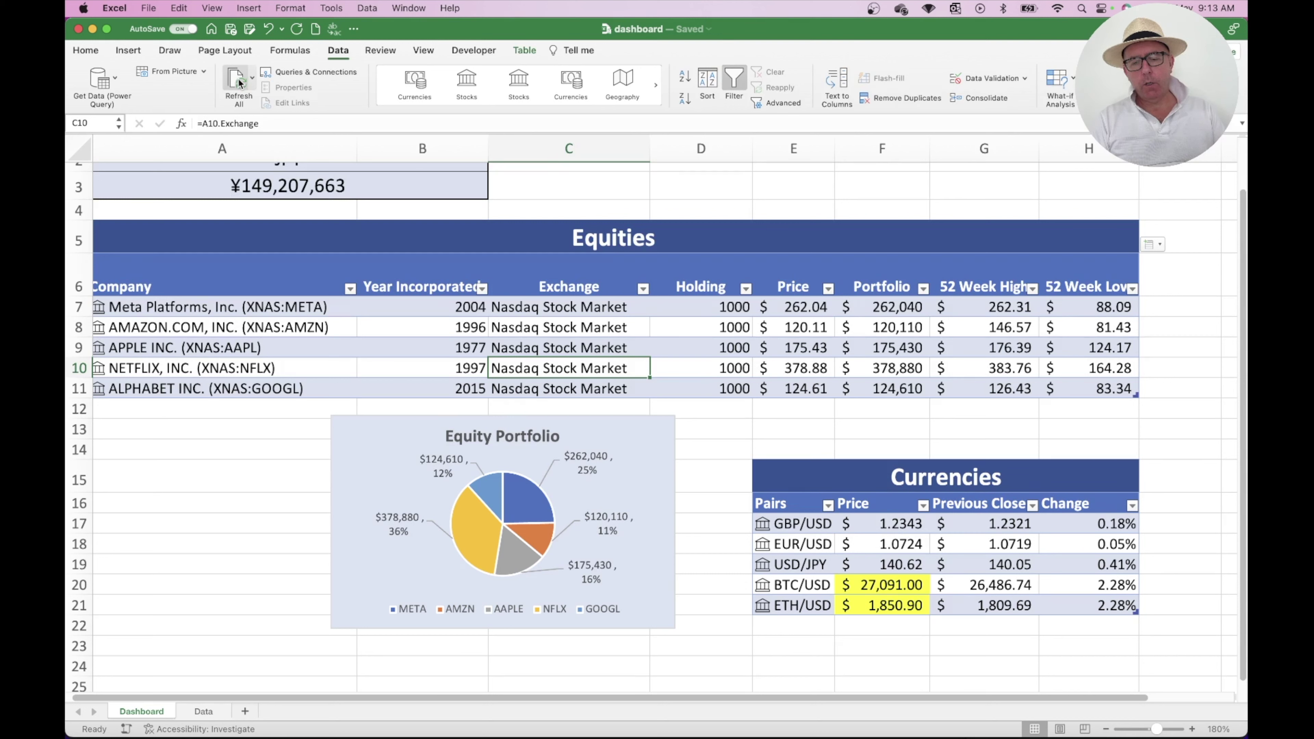
{"action": "left_click", "coordinate": [239, 83]}
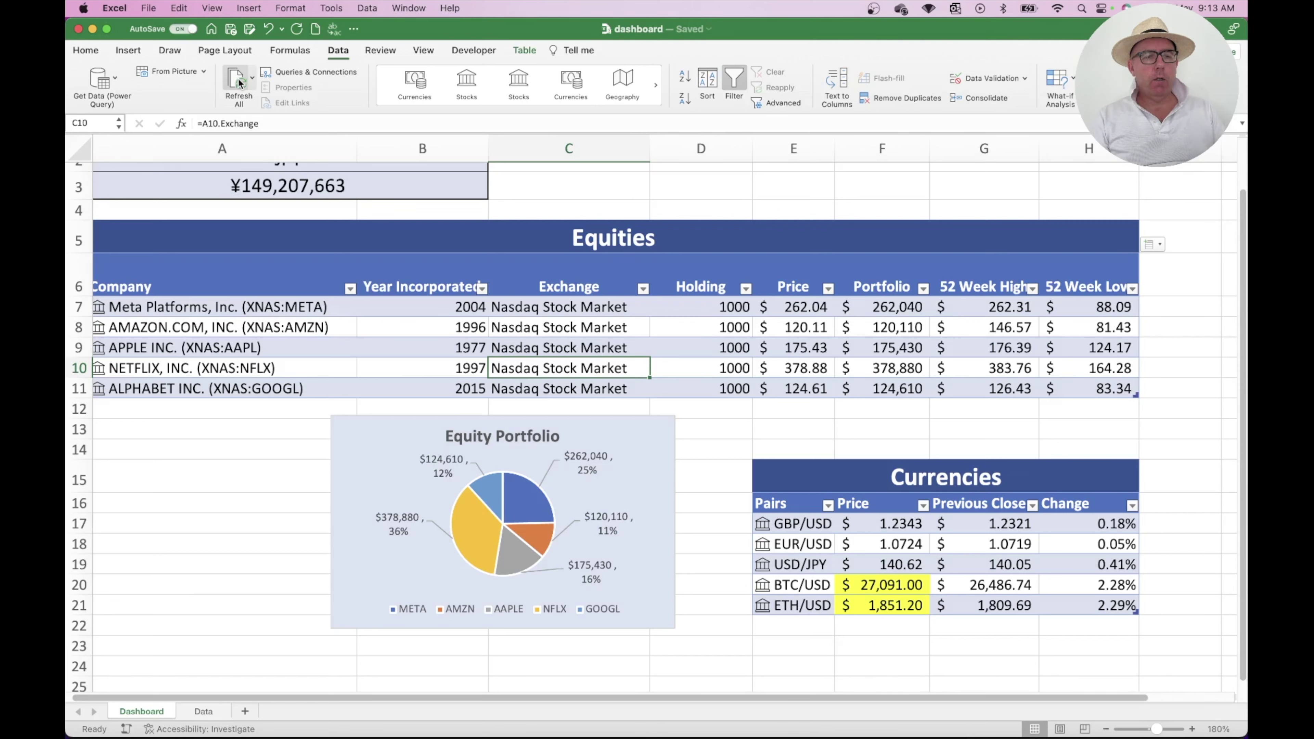
{"action": "left_click", "coordinate": [239, 82]}
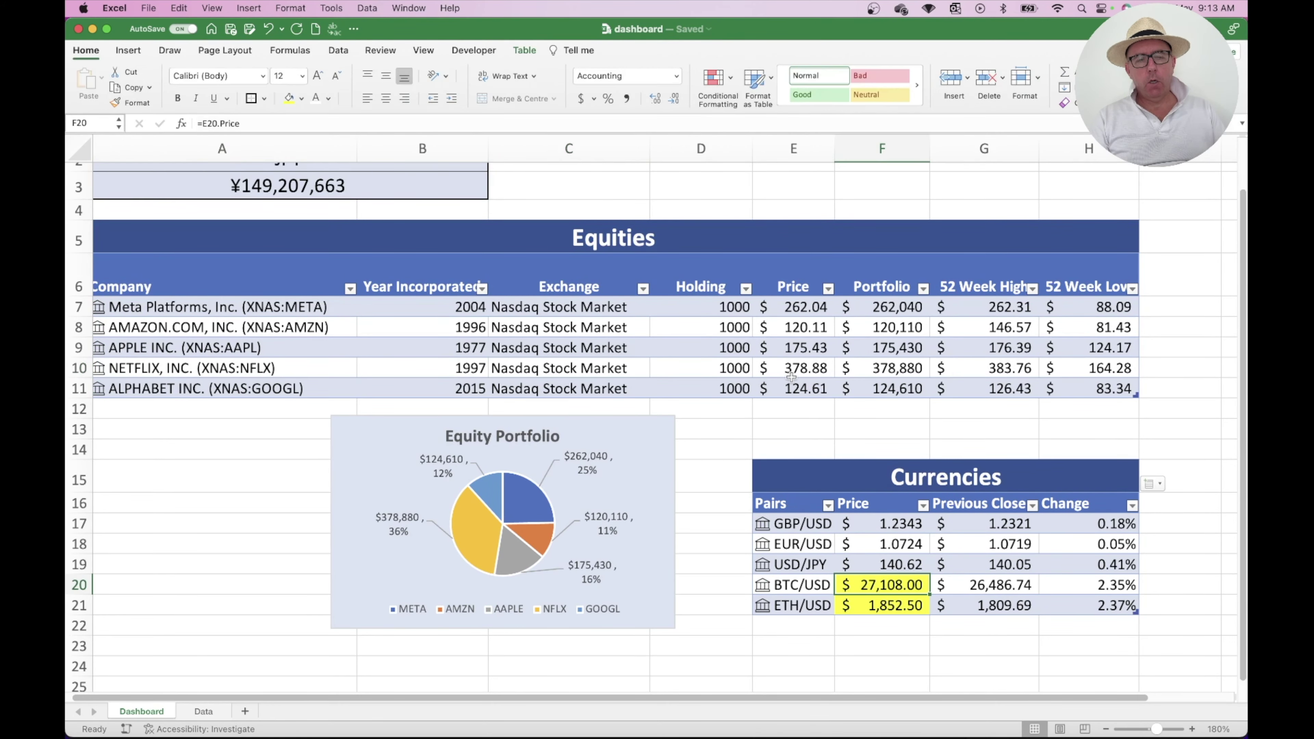
{"action": "scroll", "coordinate": [792, 378], "scroll_direction": "down", "scroll_amount": 1}
{"action": "scroll", "coordinate": [725, 337], "scroll_direction": "up", "scroll_amount": 1}
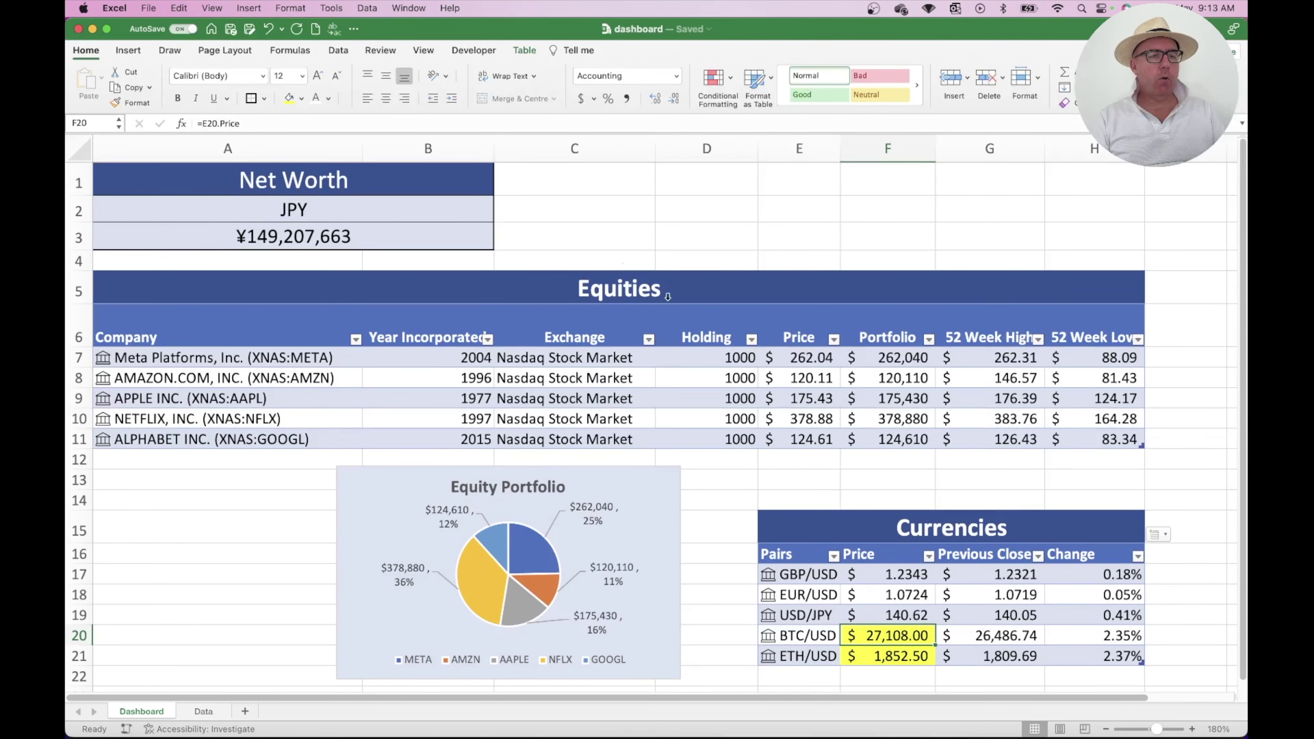
{"action": "left_click", "coordinate": [335, 49]}
{"action": "left_click", "coordinate": [240, 73]}
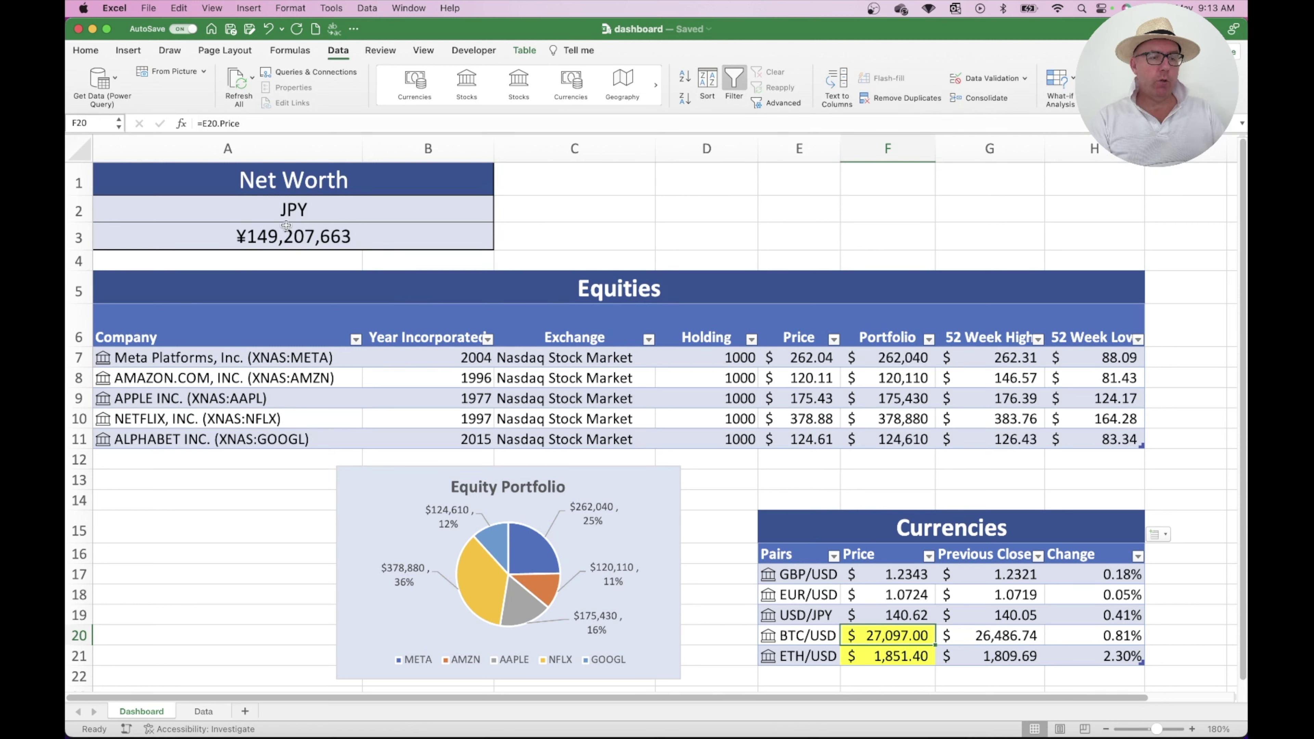
Set the net worth currency in A2 to USD.
{"action": "left_click", "coordinate": [367, 207]}
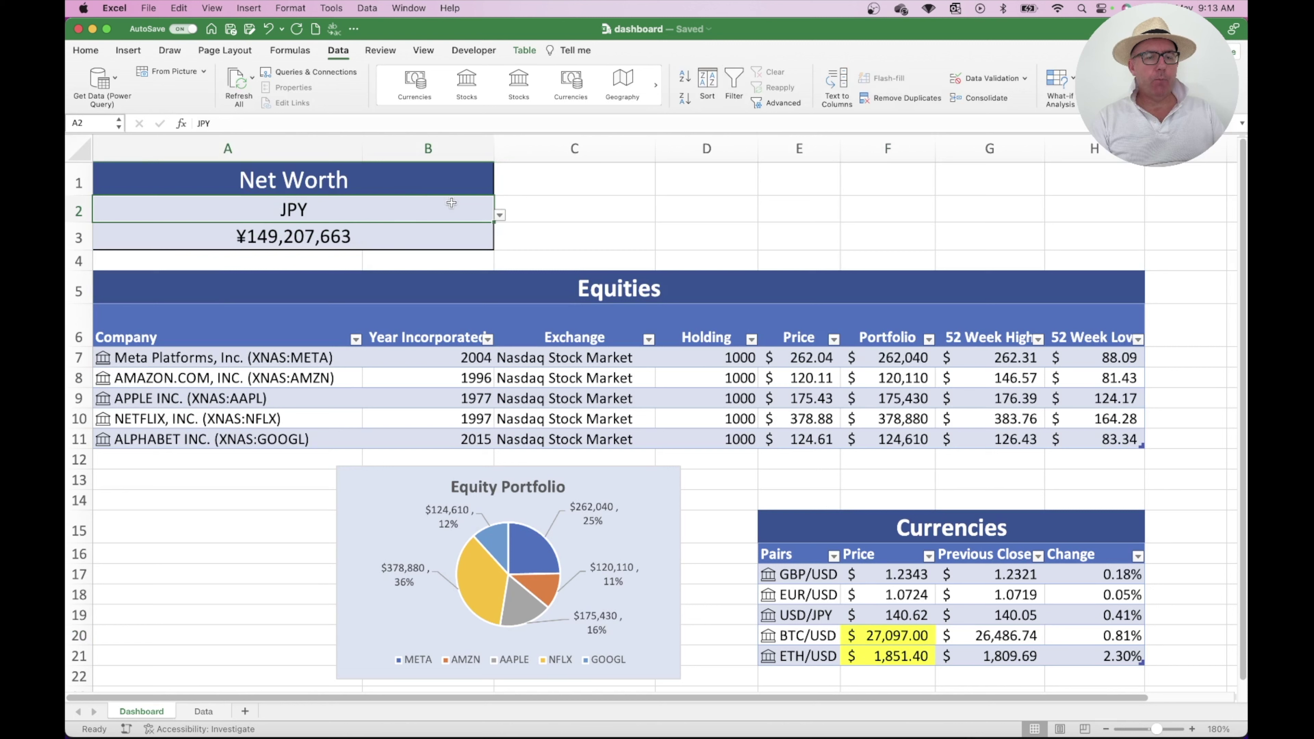
{"action": "left_click", "coordinate": [500, 215]}
{"action": "left_click", "coordinate": [108, 229]}
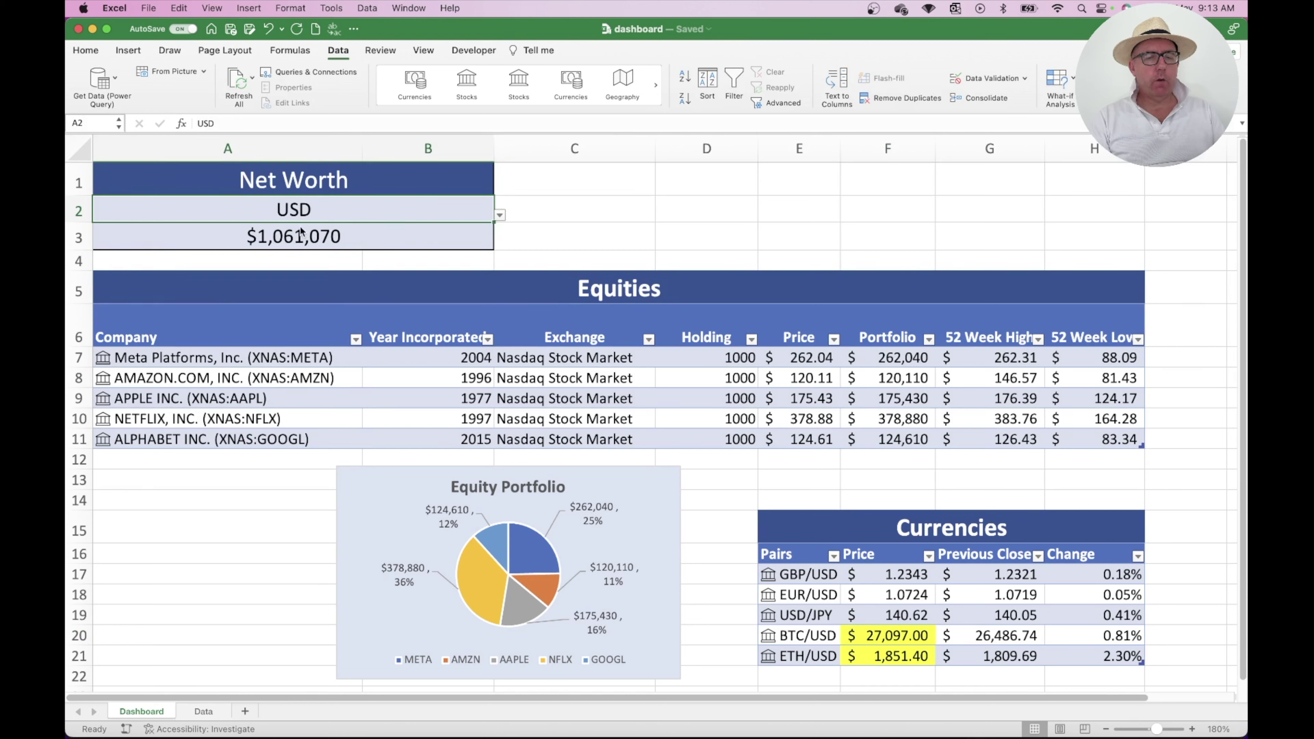
{"action": "left_click", "coordinate": [654, 215]}
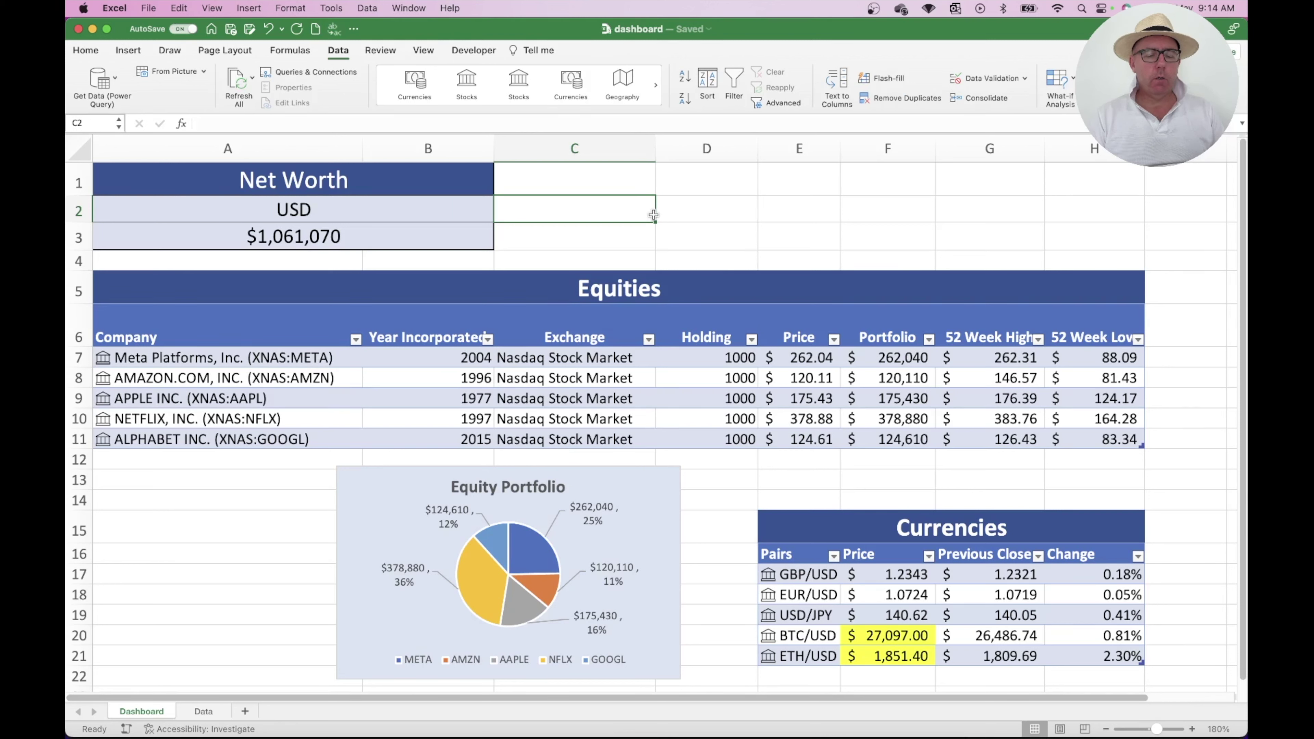
Check in the ribbon customisation preferences that Developer is enabled among the main tabs, and close the preferences.
{"action": "left_click", "coordinate": [479, 52]}
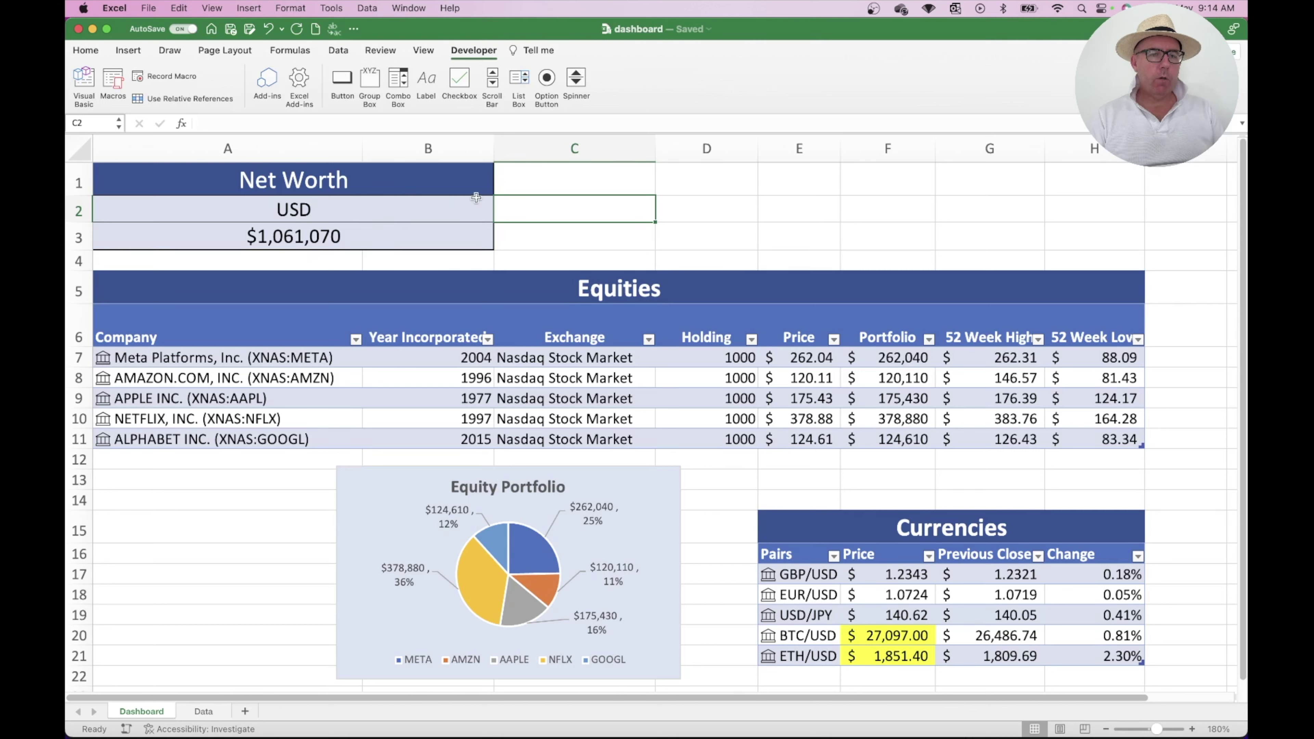
{"action": "left_click", "coordinate": [354, 29]}
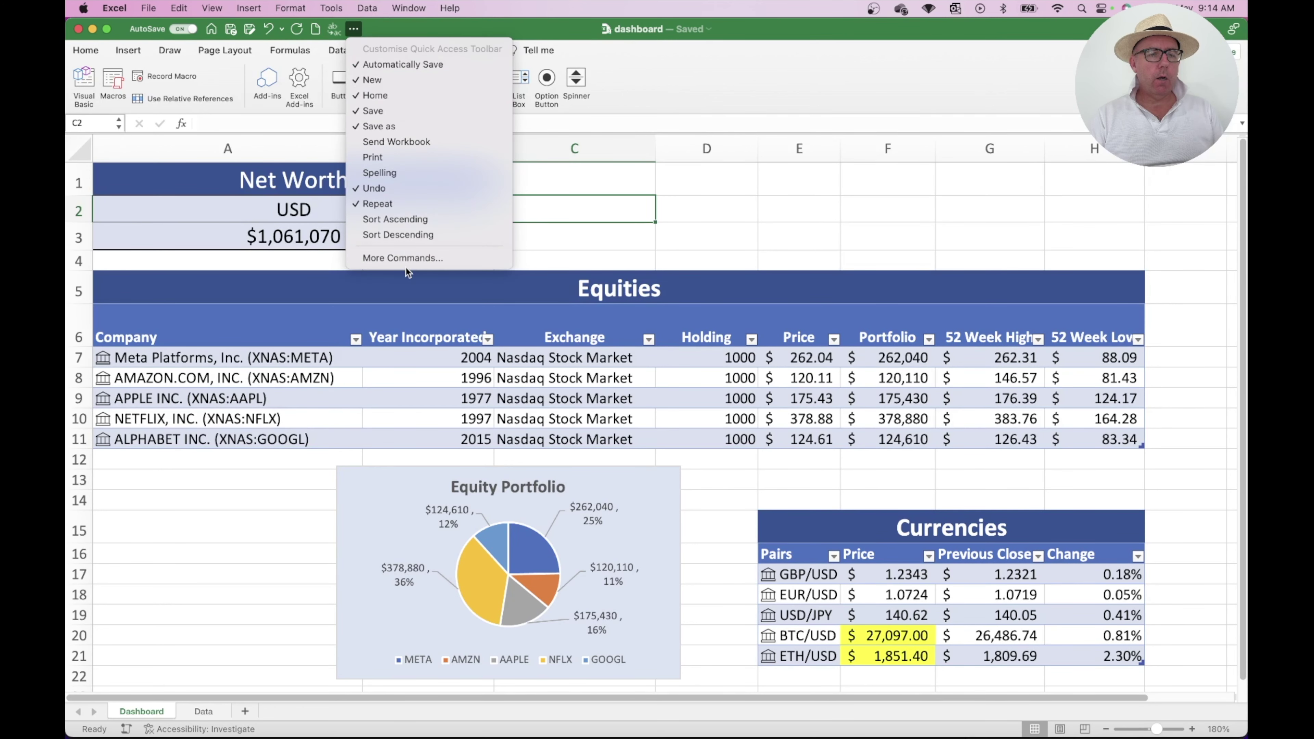
{"action": "left_click", "coordinate": [410, 259]}
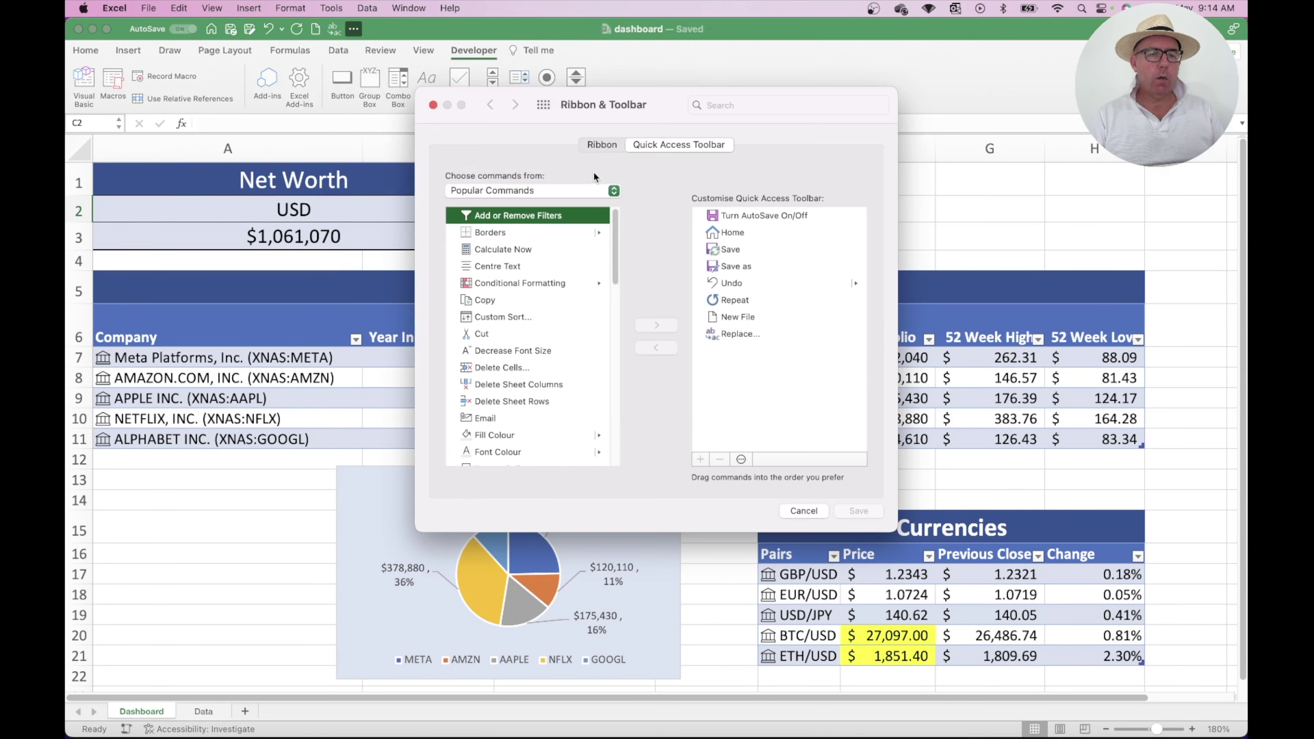
{"action": "left_click", "coordinate": [609, 146]}
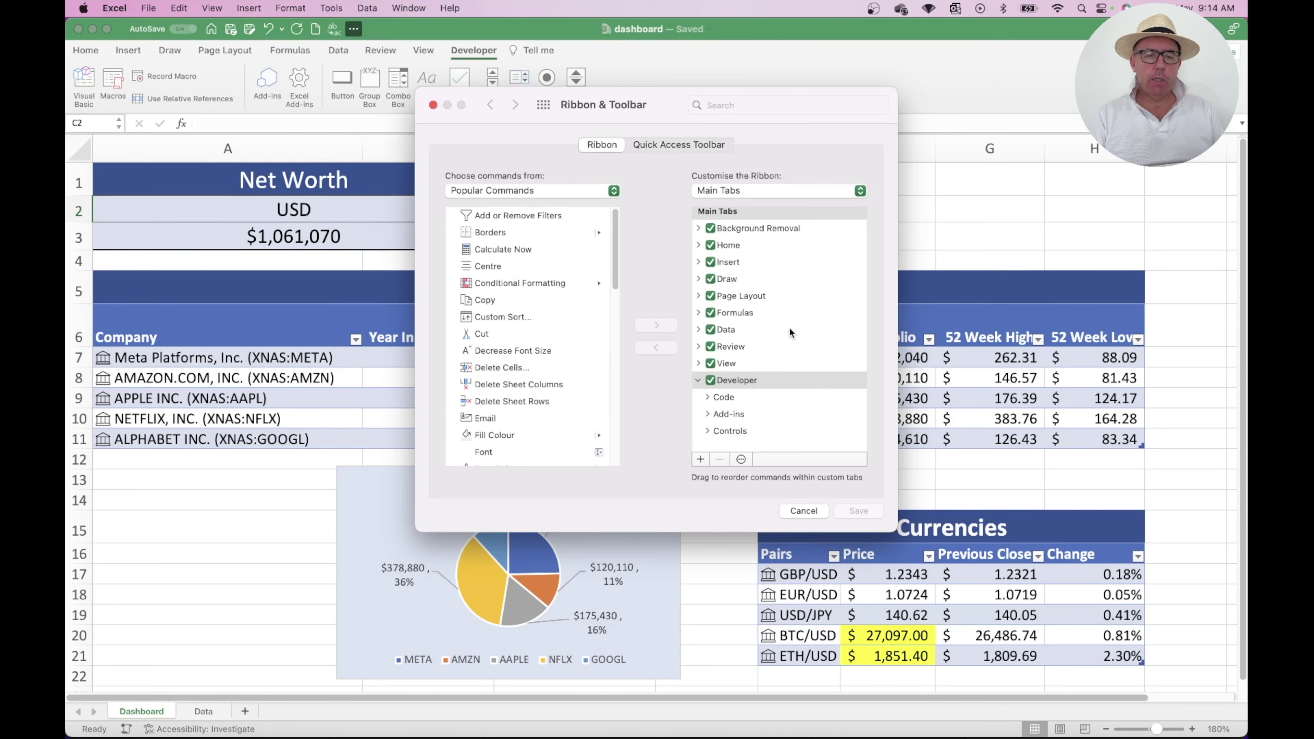
{"action": "left_click", "coordinate": [710, 384]}
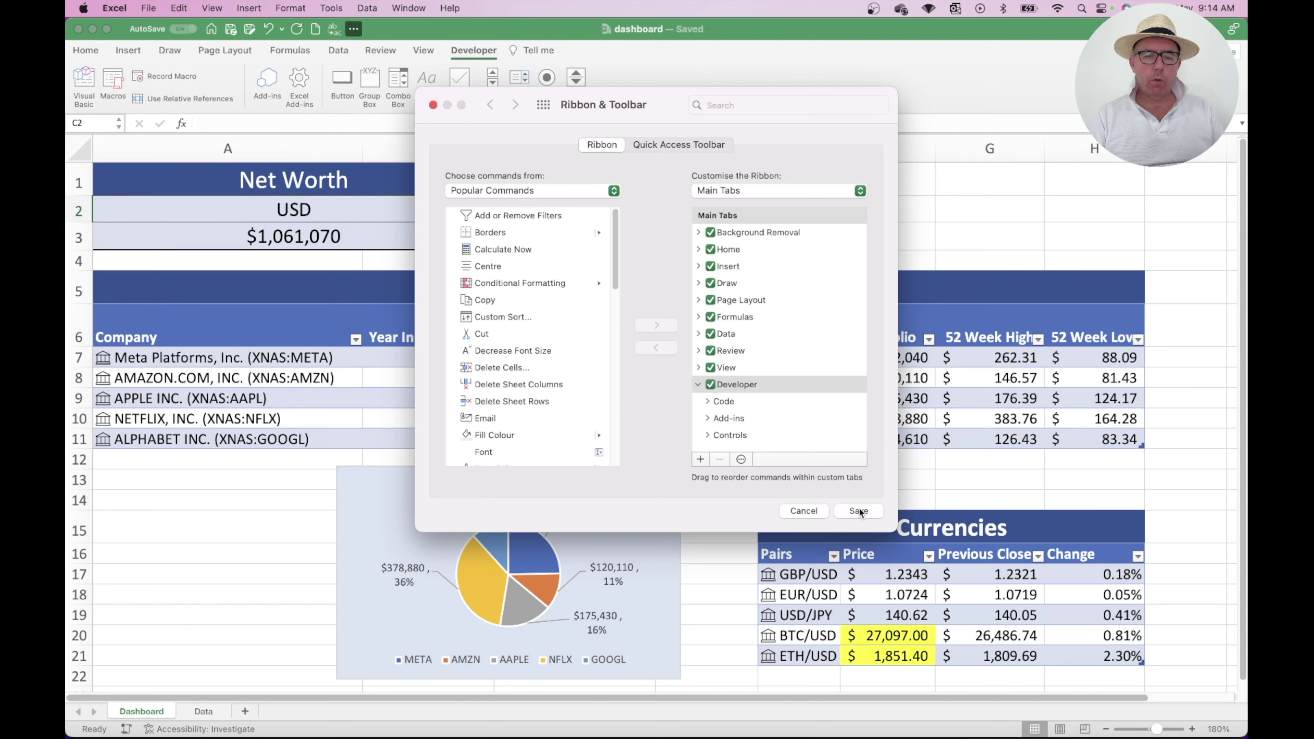
{"action": "key", "text": "Escape"}
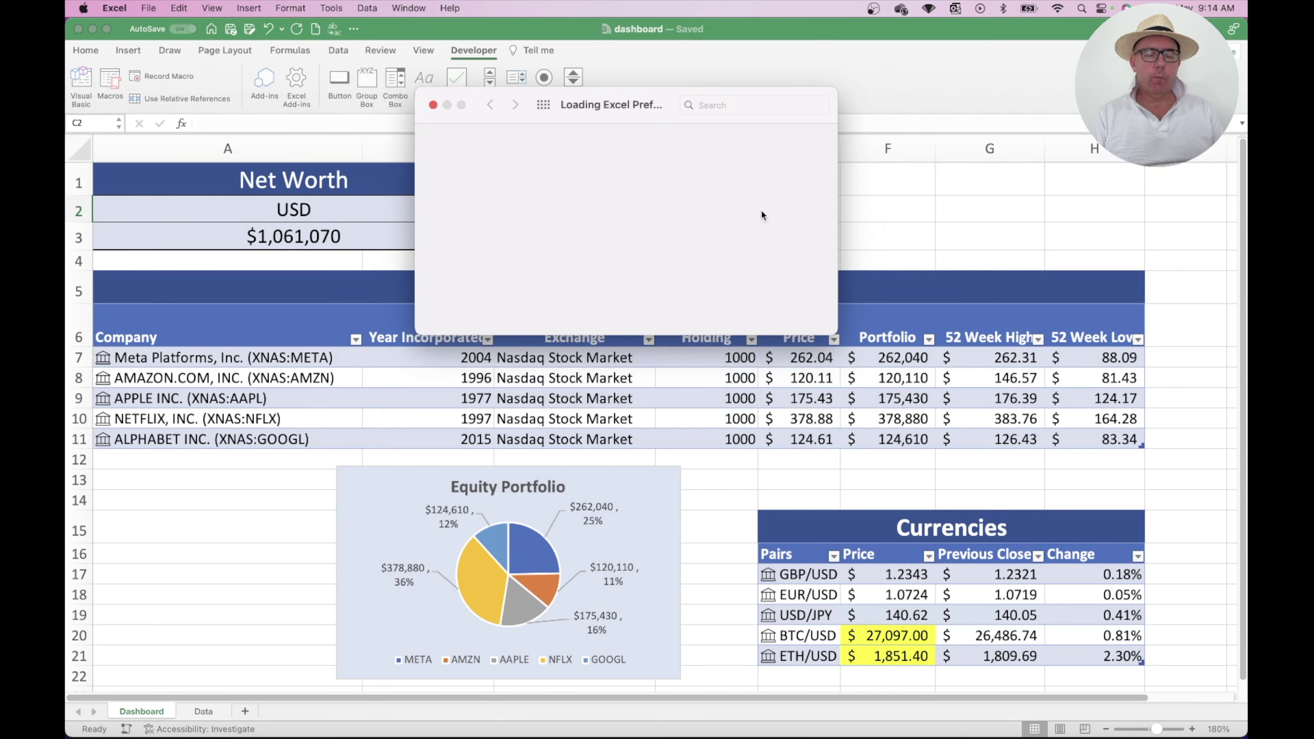
{"action": "left_click", "coordinate": [433, 105]}
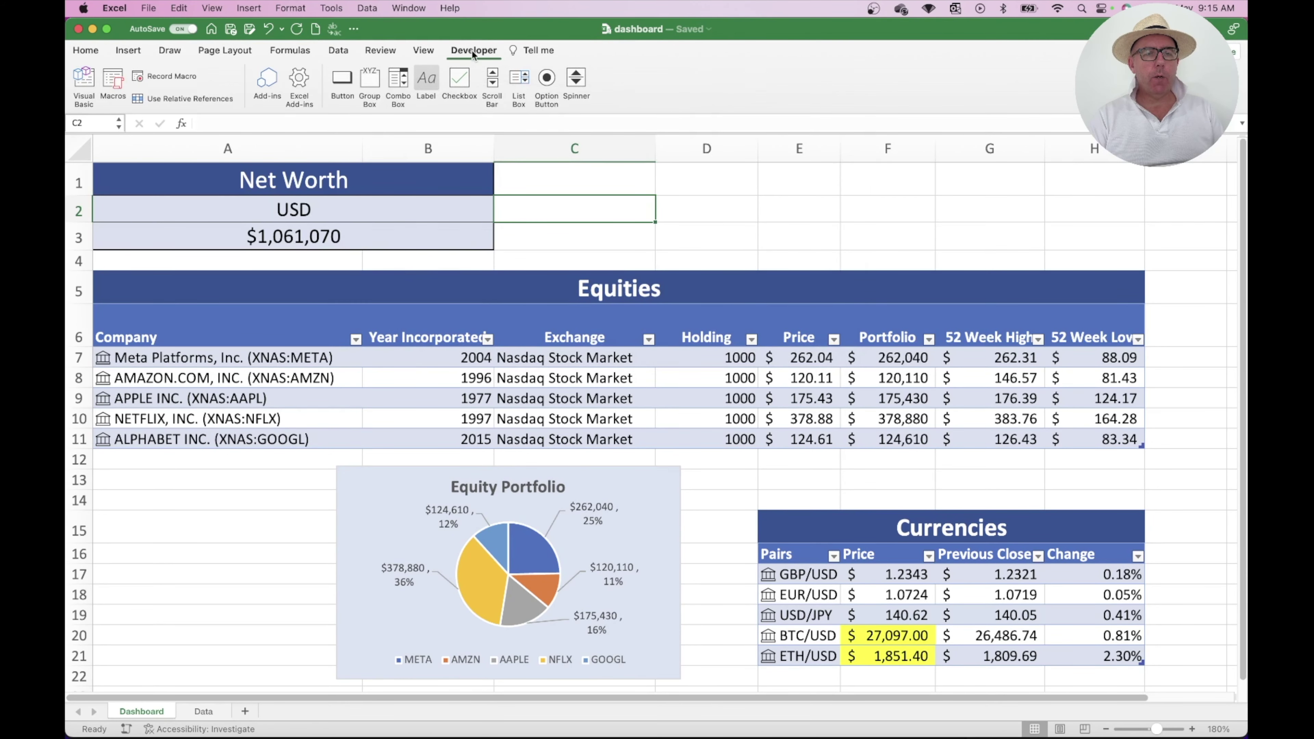
Start recording a macro named price_refresh, stored in This Workbook.
{"action": "left_click", "coordinate": [724, 221]}
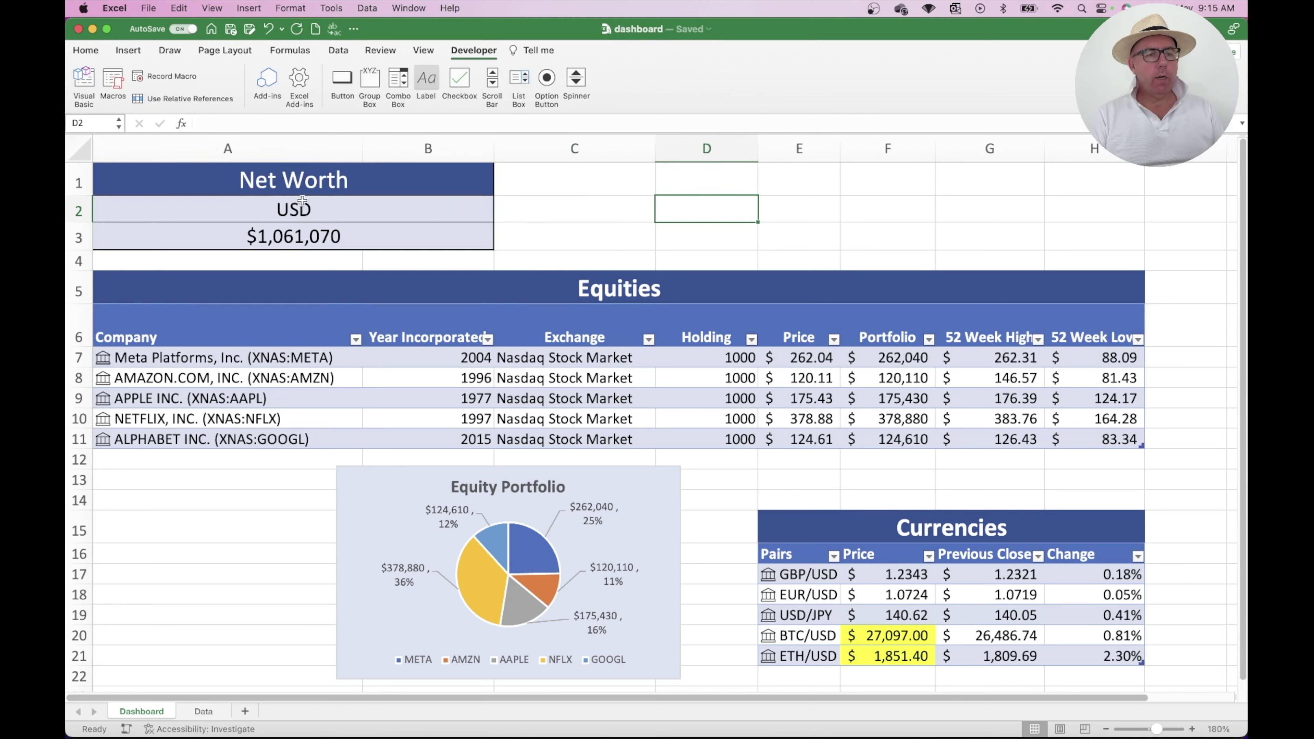
{"action": "left_click", "coordinate": [171, 75]}
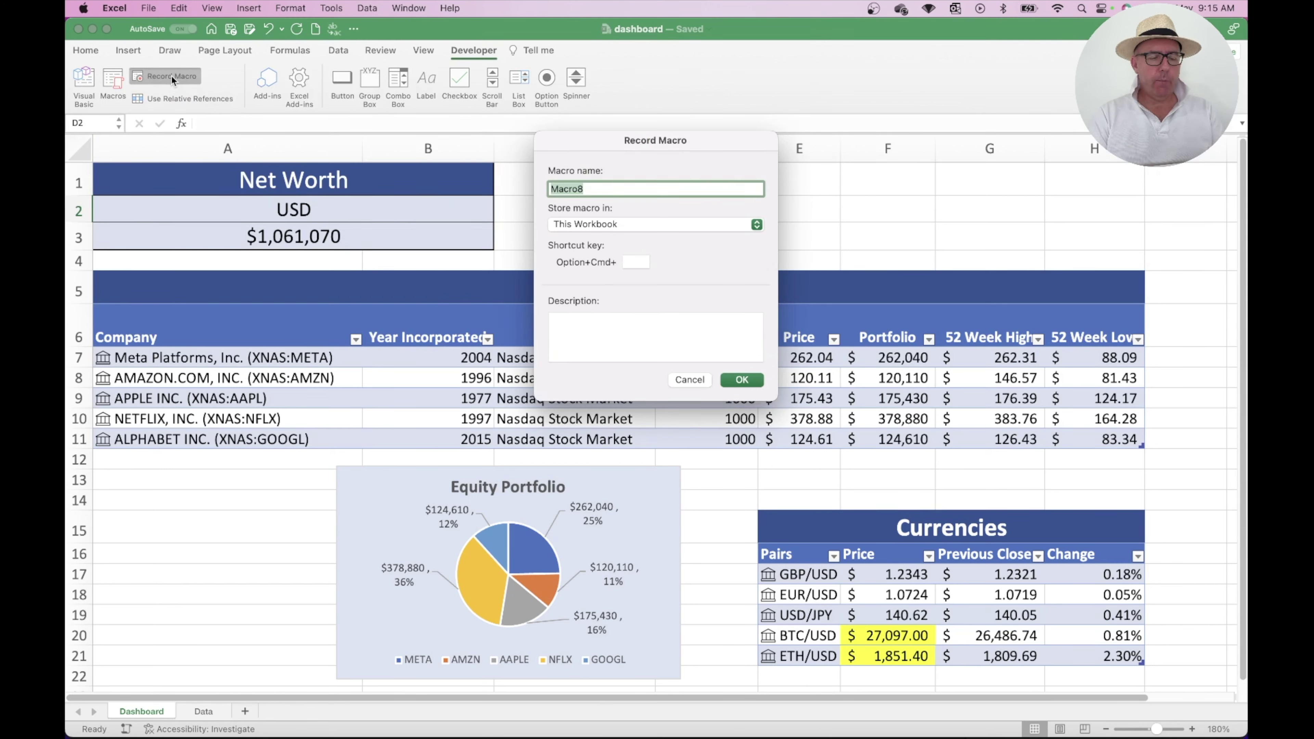
{"action": "type", "text": "price"}
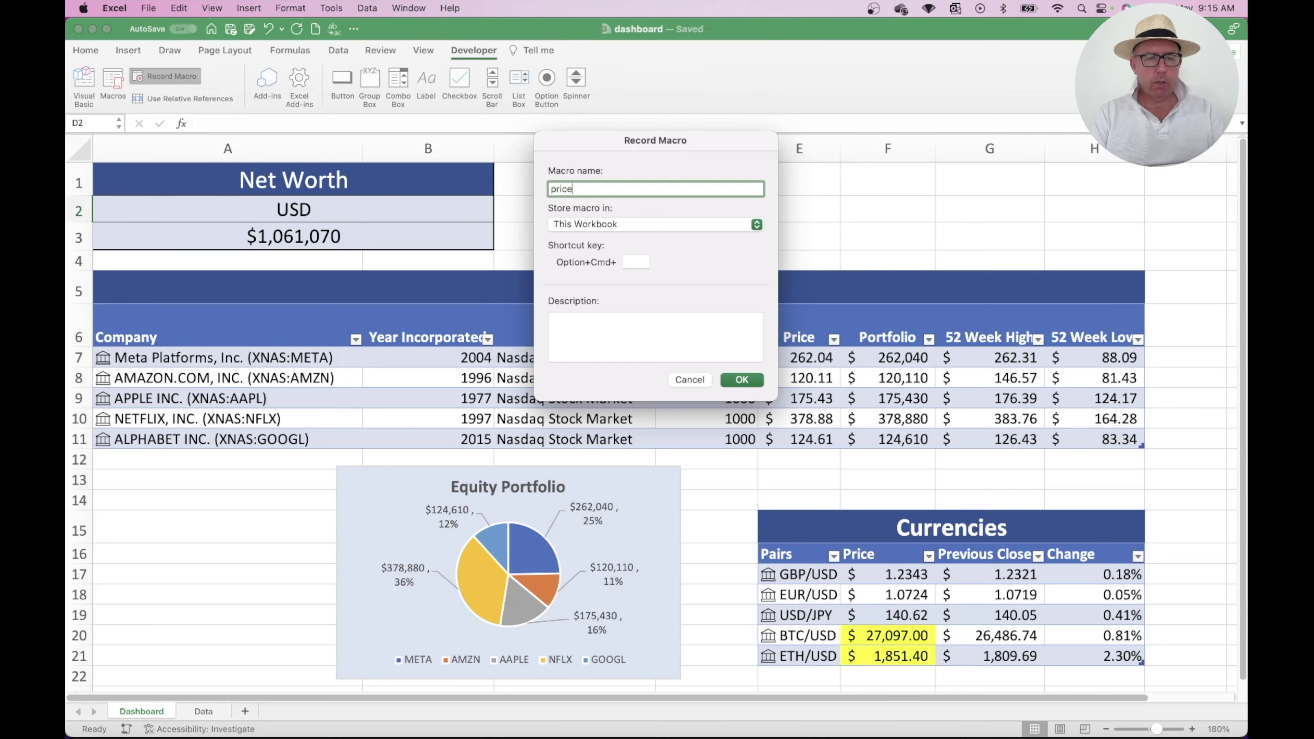
{"action": "type", "text": "_refresh"}
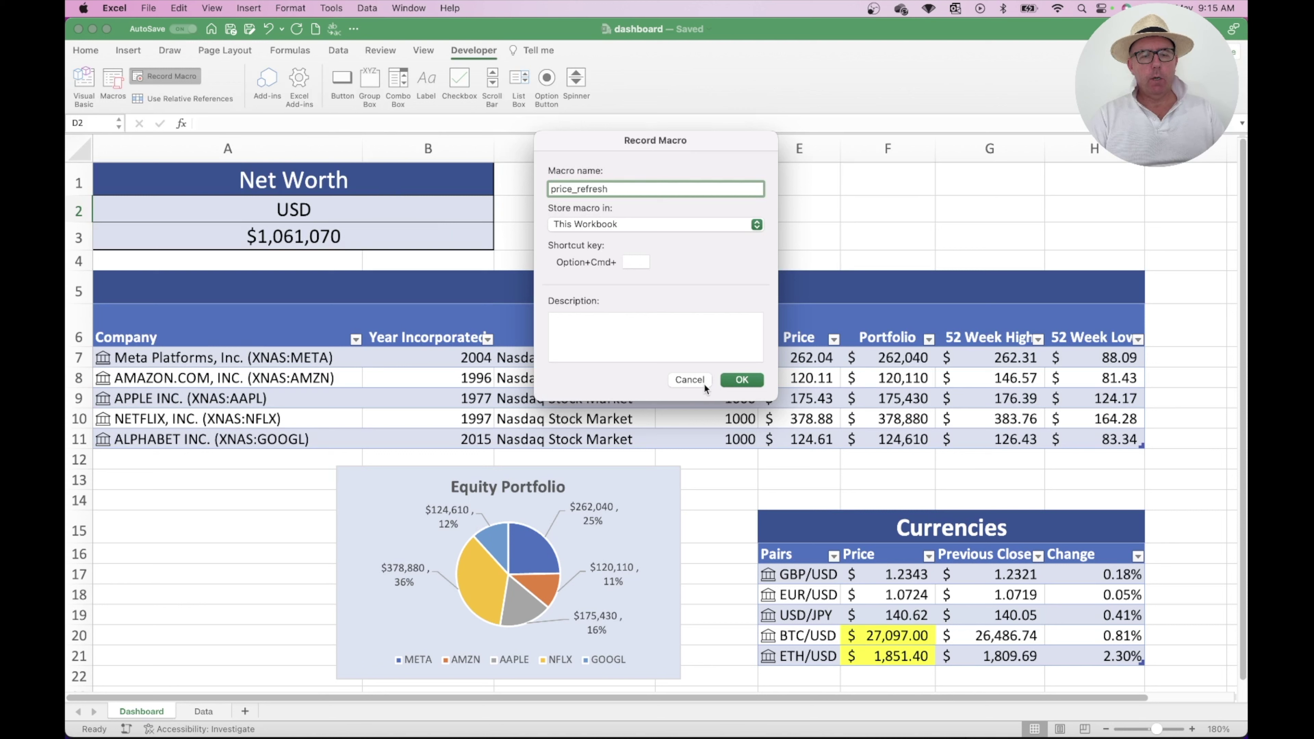
{"action": "left_click", "coordinate": [742, 381]}
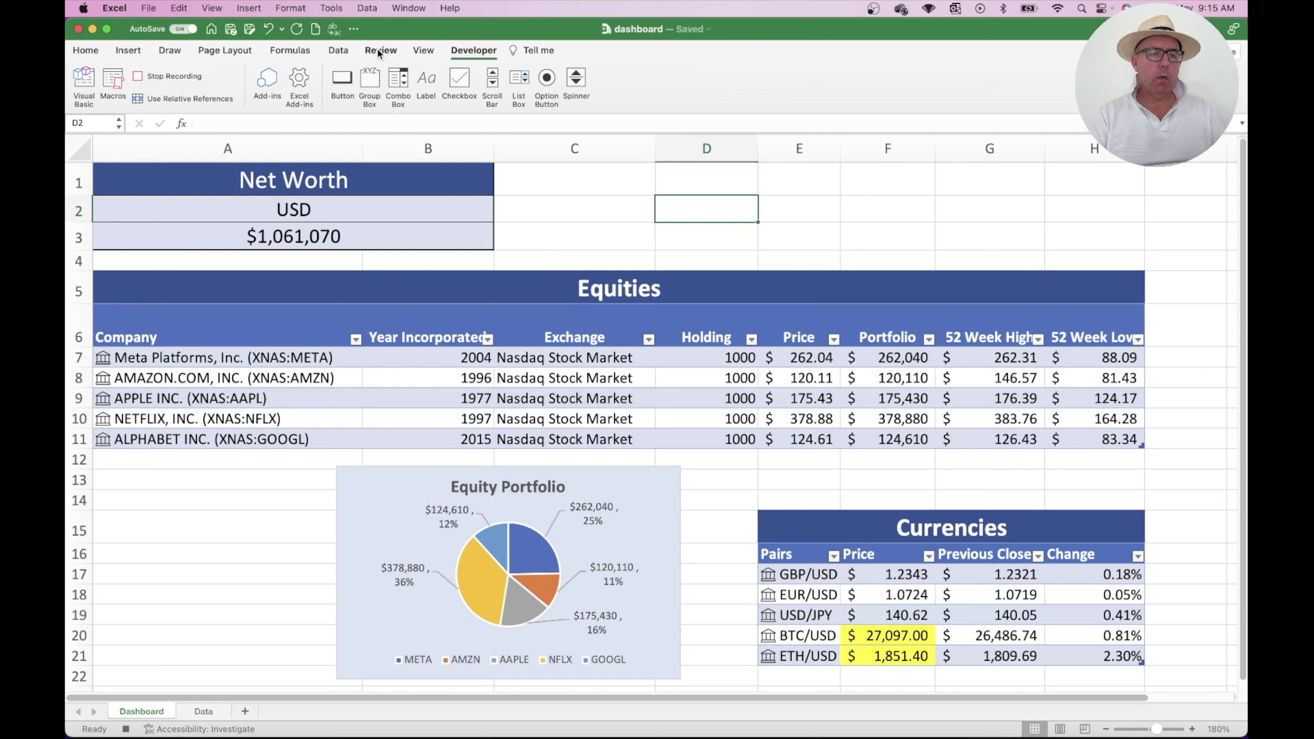
Refresh all the workbook's linked data as the recorded action and stop the macro recording.
{"action": "left_click", "coordinate": [339, 49]}
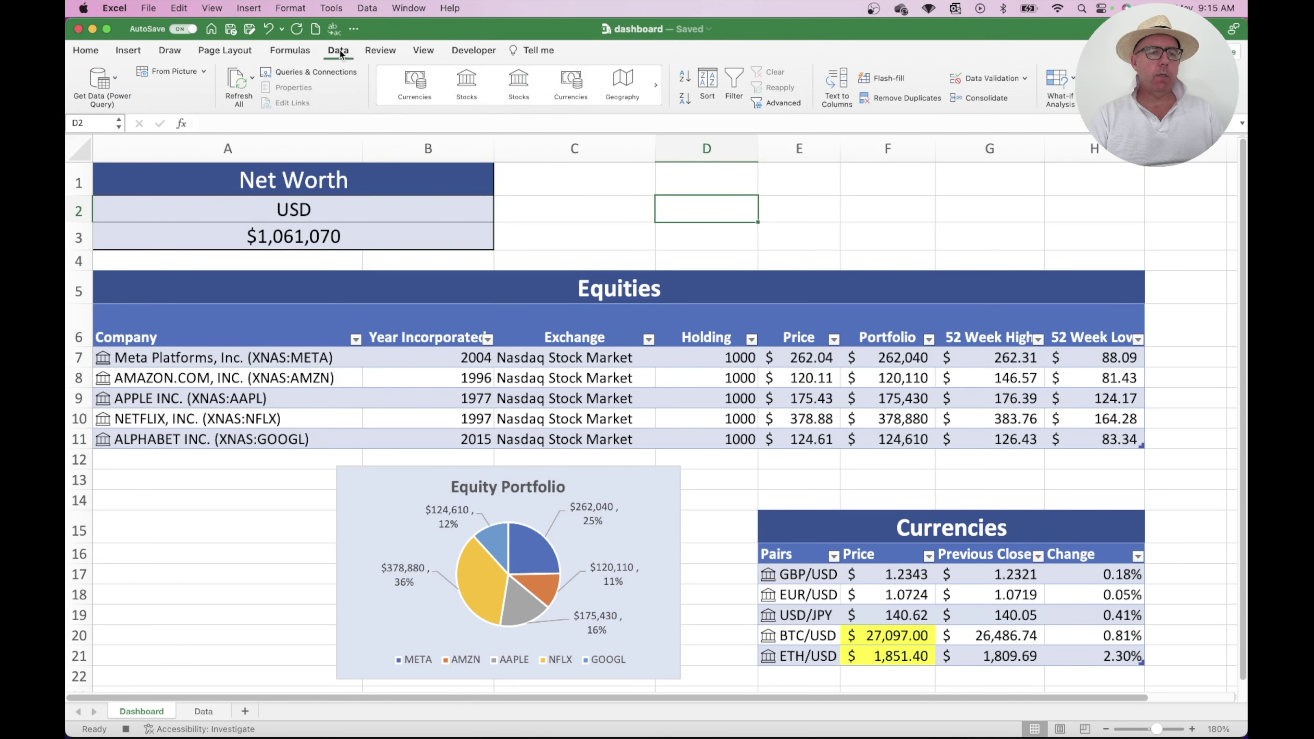
{"action": "left_click", "coordinate": [238, 82]}
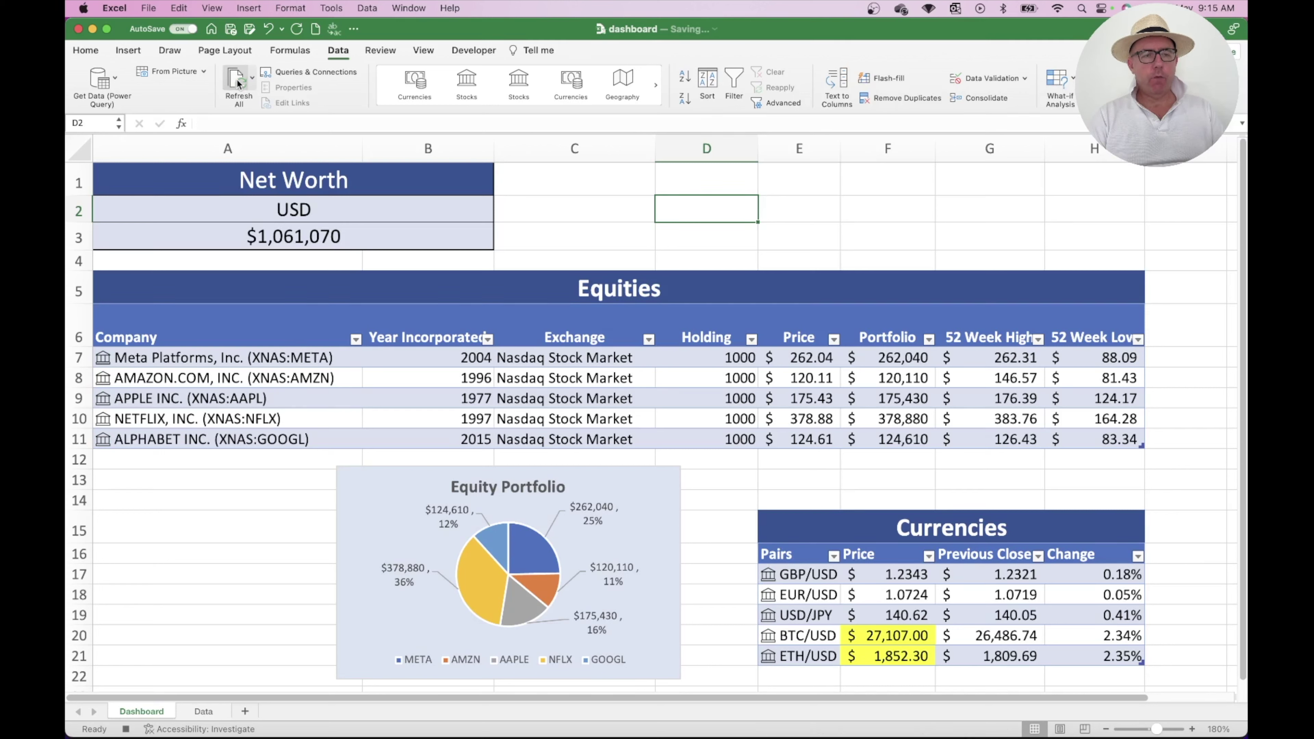
{"action": "left_click", "coordinate": [471, 50]}
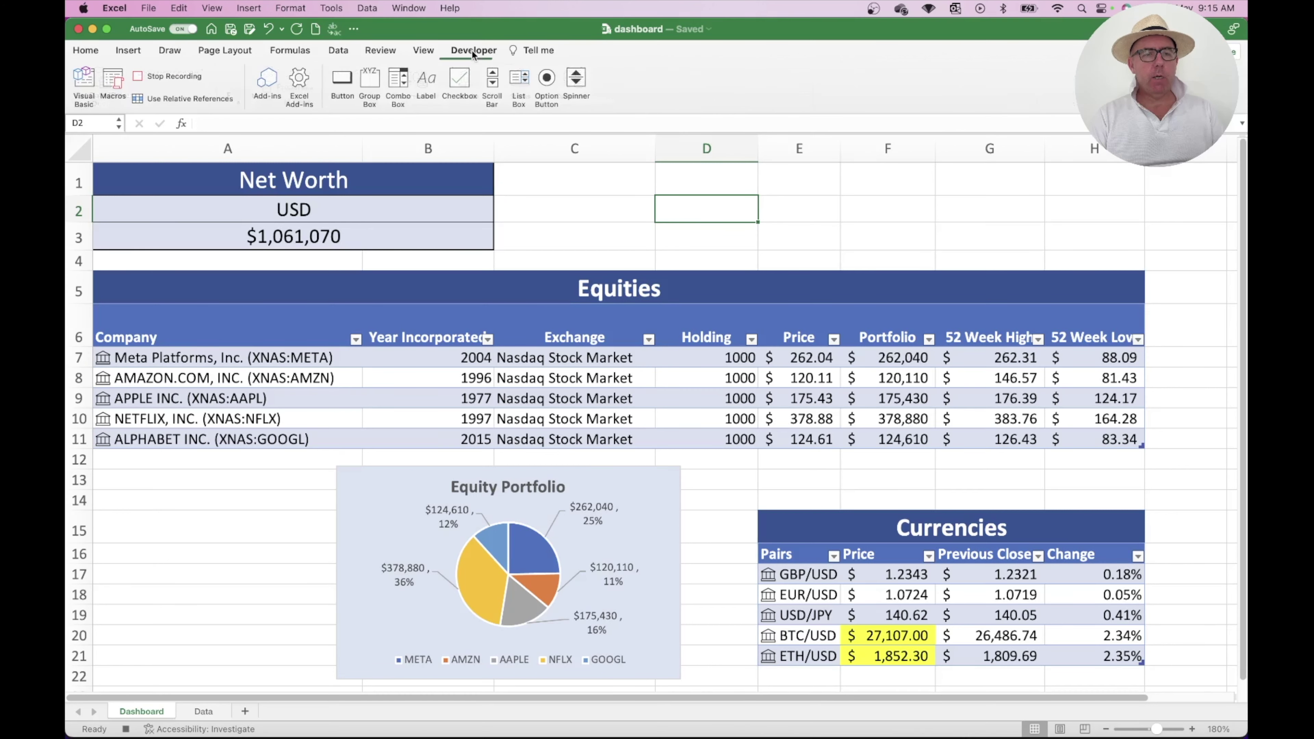
{"action": "left_click", "coordinate": [184, 75]}
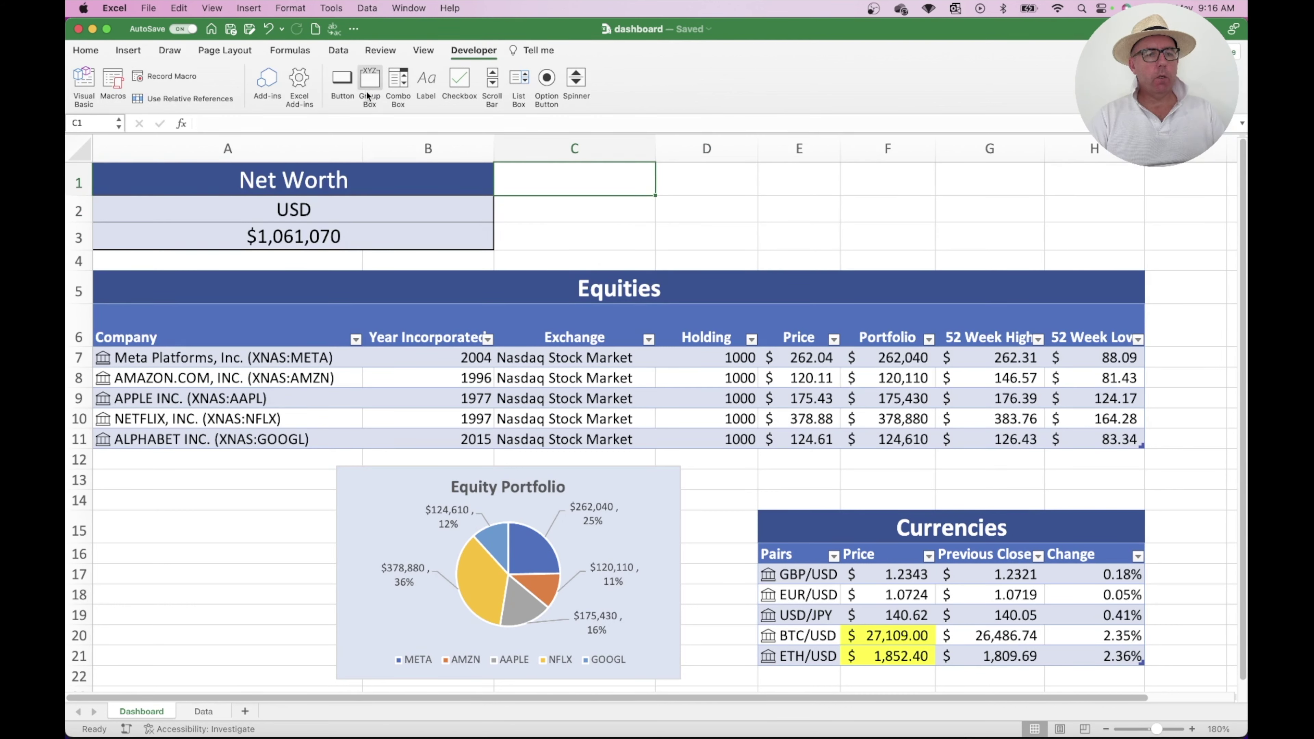
Insert a form button over columns D and E beside the Net Worth block and assign the price_refresh macro to it.
{"action": "left_click", "coordinate": [341, 80]}
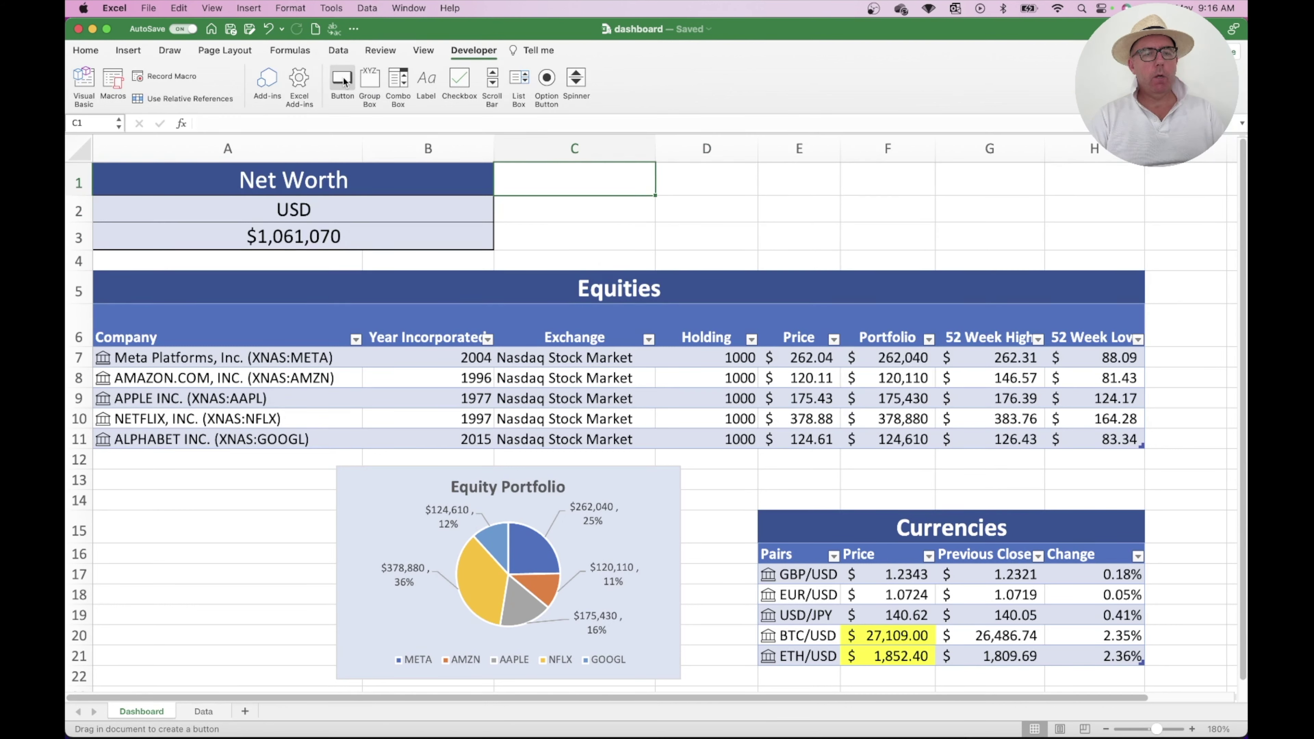
{"action": "left_click", "coordinate": [688, 205]}
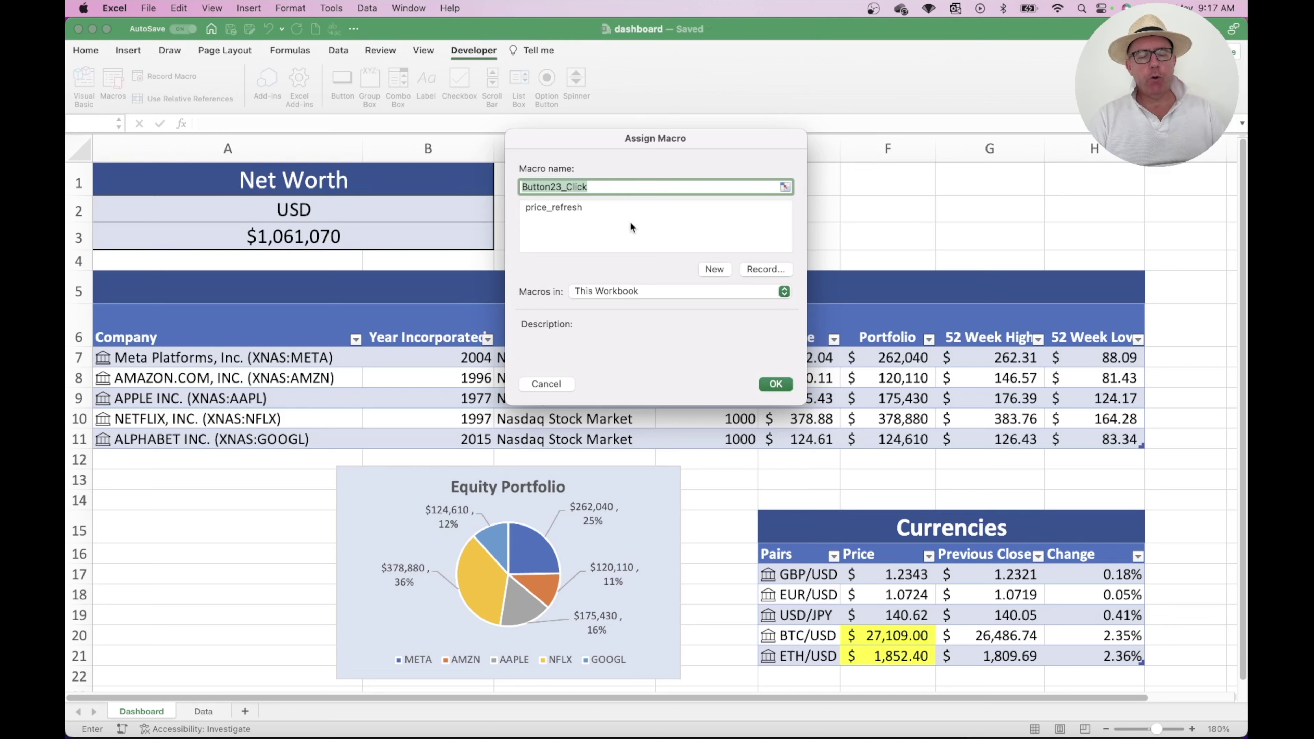
{"action": "left_click", "coordinate": [570, 203]}
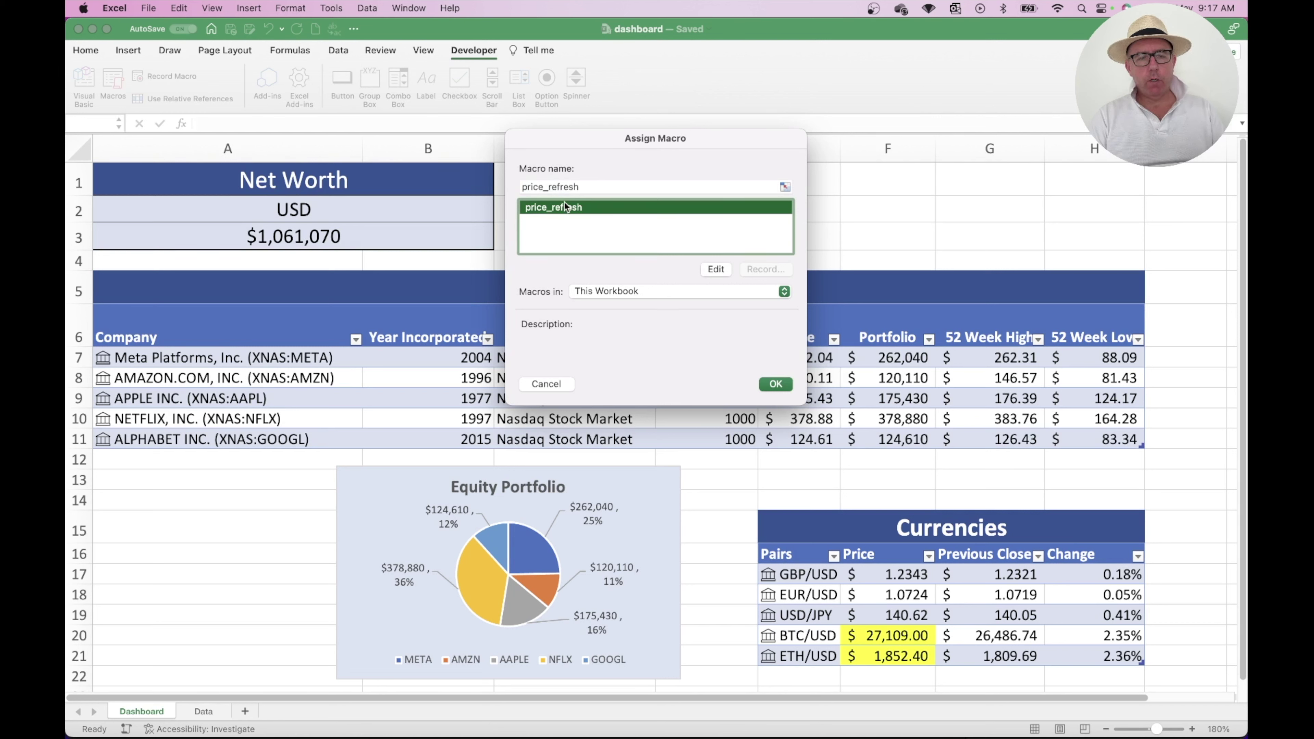
{"action": "left_click", "coordinate": [777, 384]}
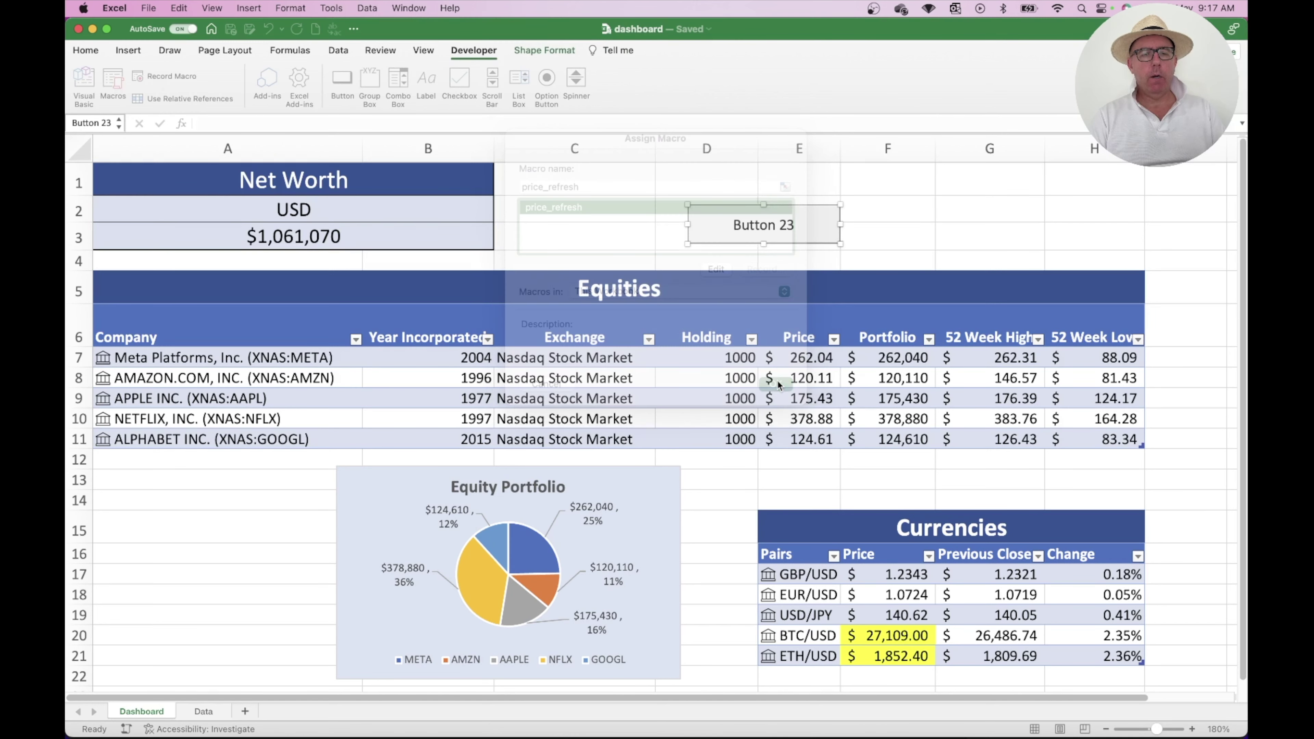
Change the new button's label to Price Refresh.
{"action": "left_click", "coordinate": [792, 223]}
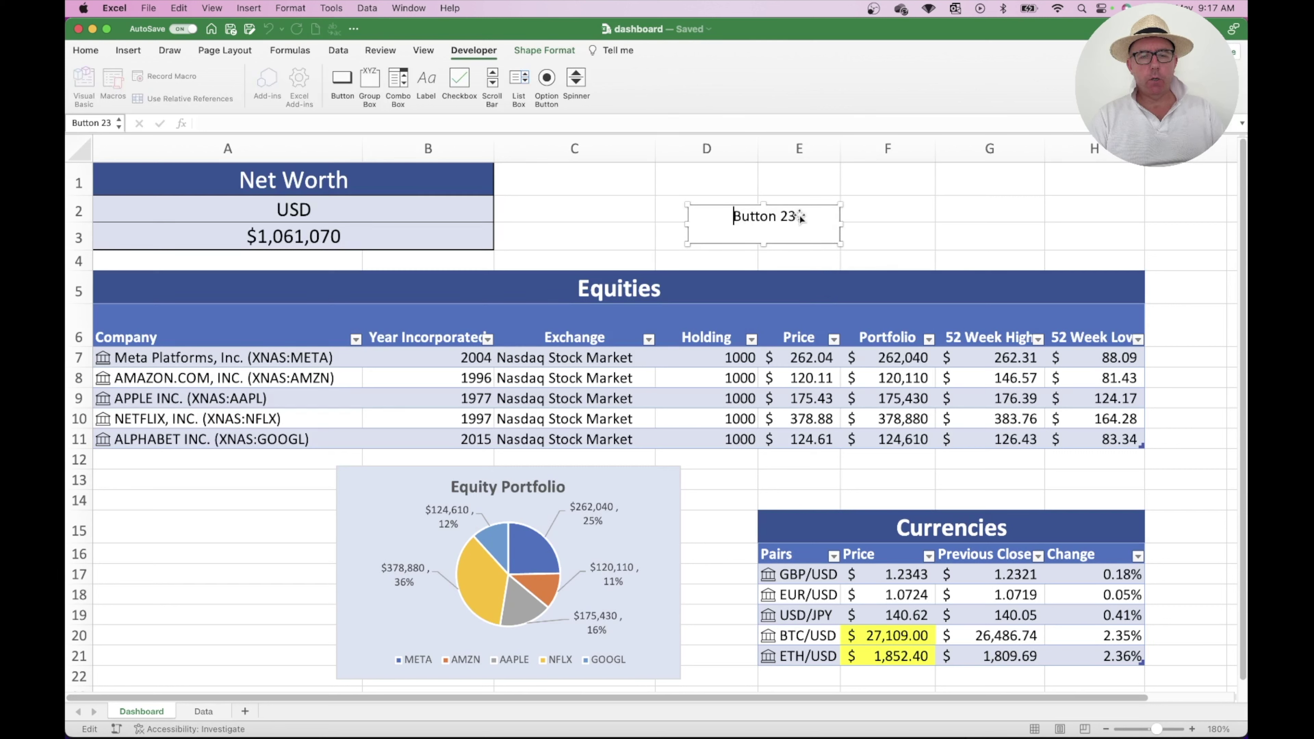
{"action": "left_click_drag", "start_coordinate": [792, 220], "coordinate": [732, 216]}
{"action": "key", "text": "BackSpace"}
{"action": "key", "text": "BackSpace"}
{"action": "key", "text": "BackSpace"}
{"action": "key", "text": "BackSpace"}
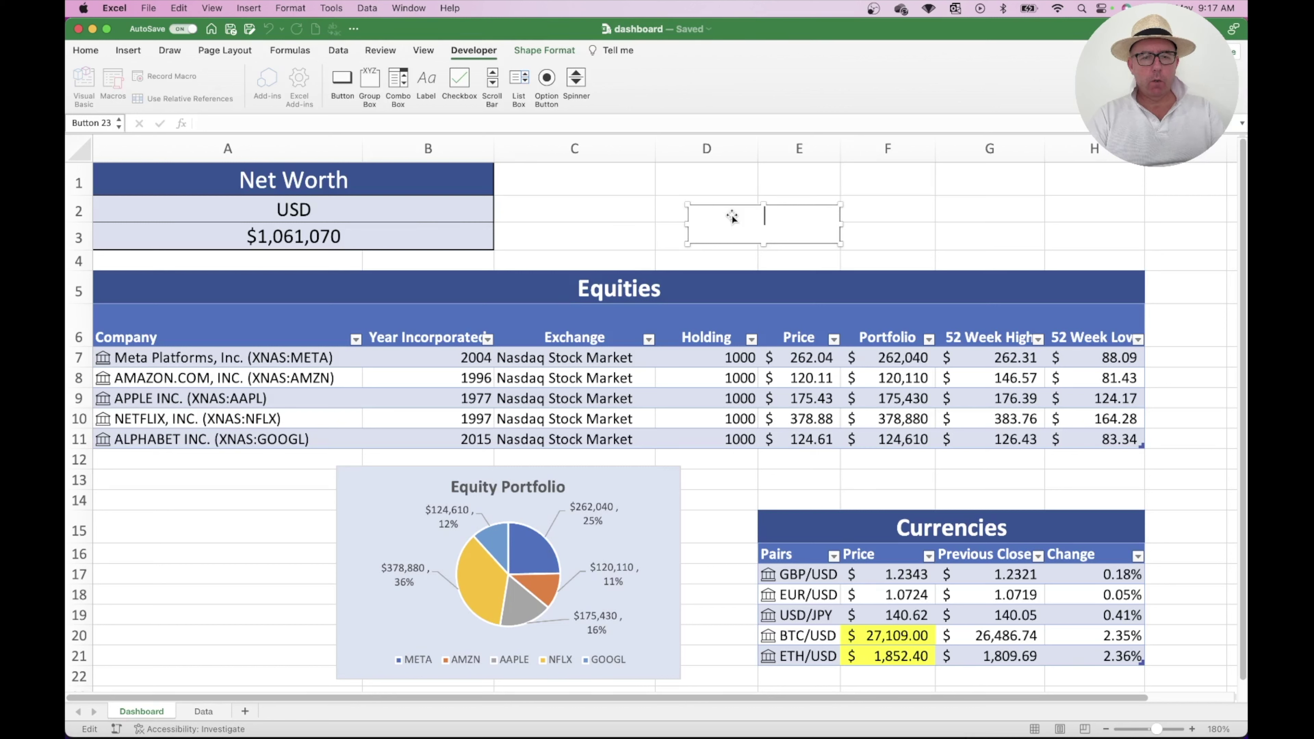
{"action": "type", "text": "Price Ref"}
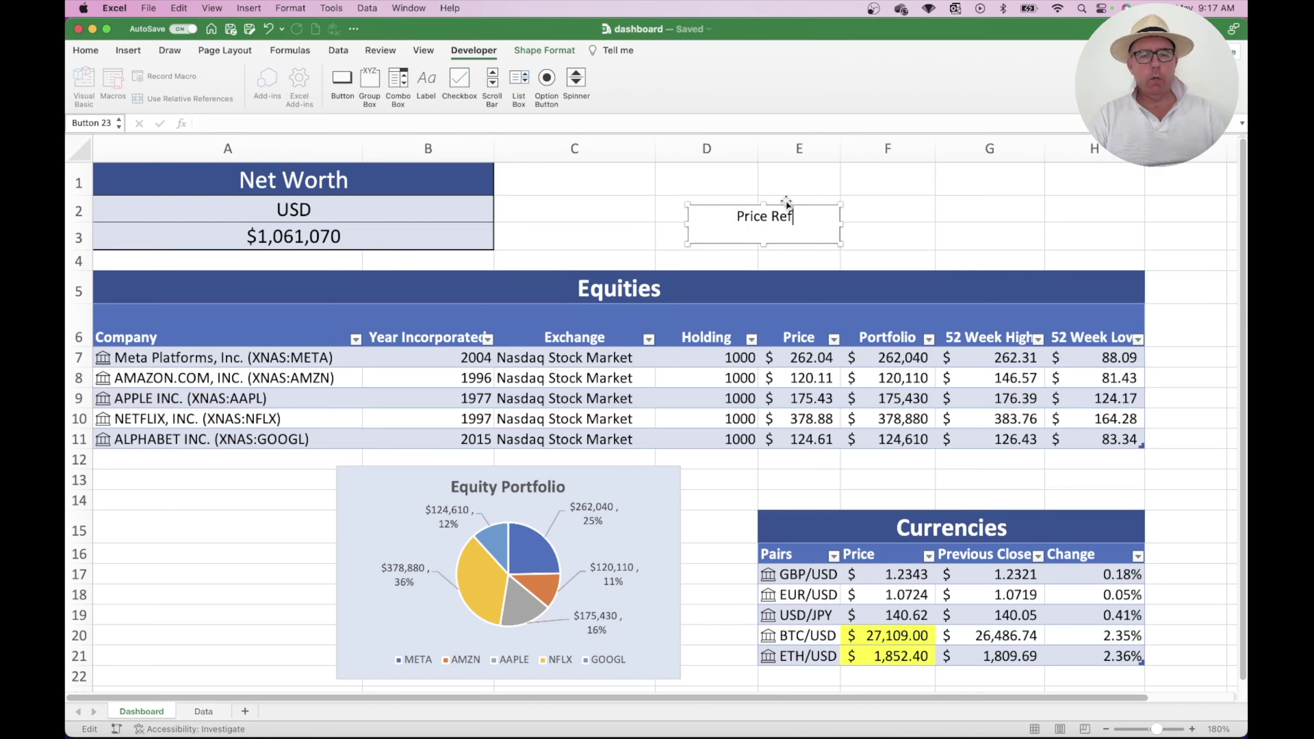
{"action": "type", "text": "resh"}
{"action": "left_click", "coordinate": [904, 215]}
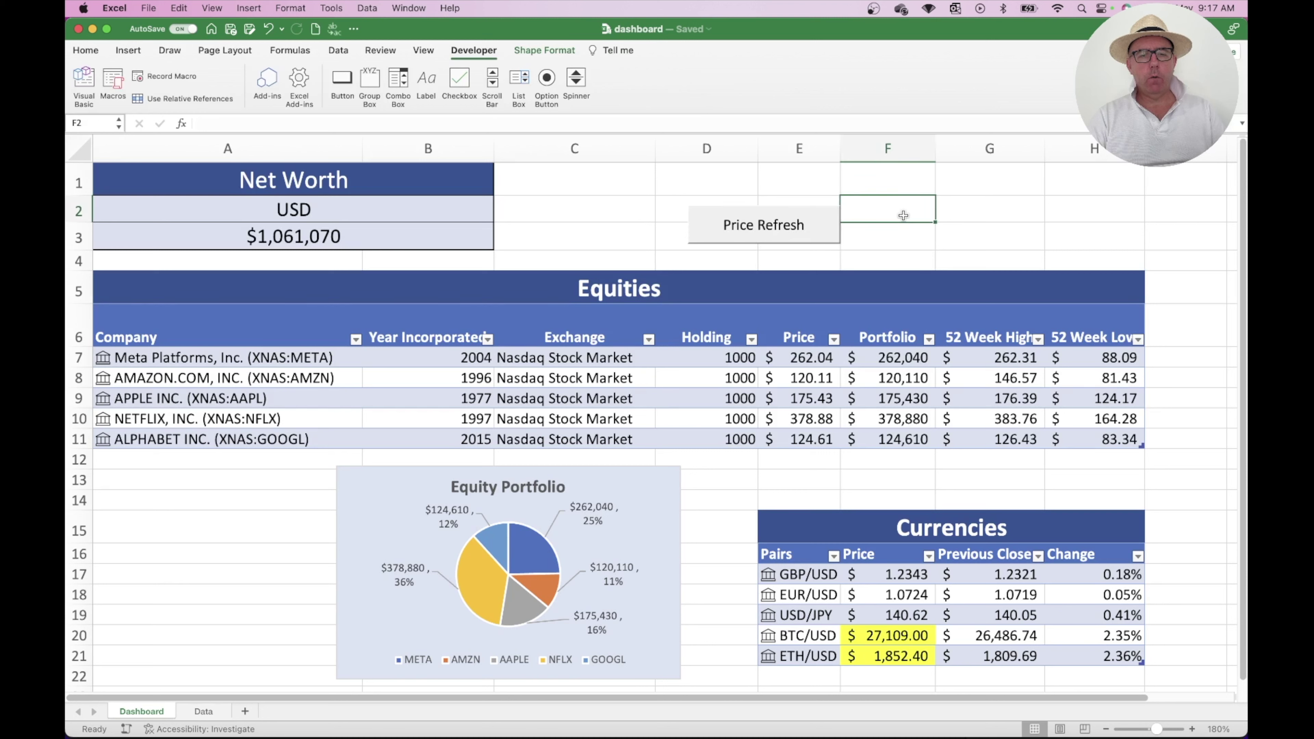
Move the Price Refresh button closer to the Net Worth block, straddling columns C and D around row 2.
{"action": "right_click", "coordinate": [815, 213]}
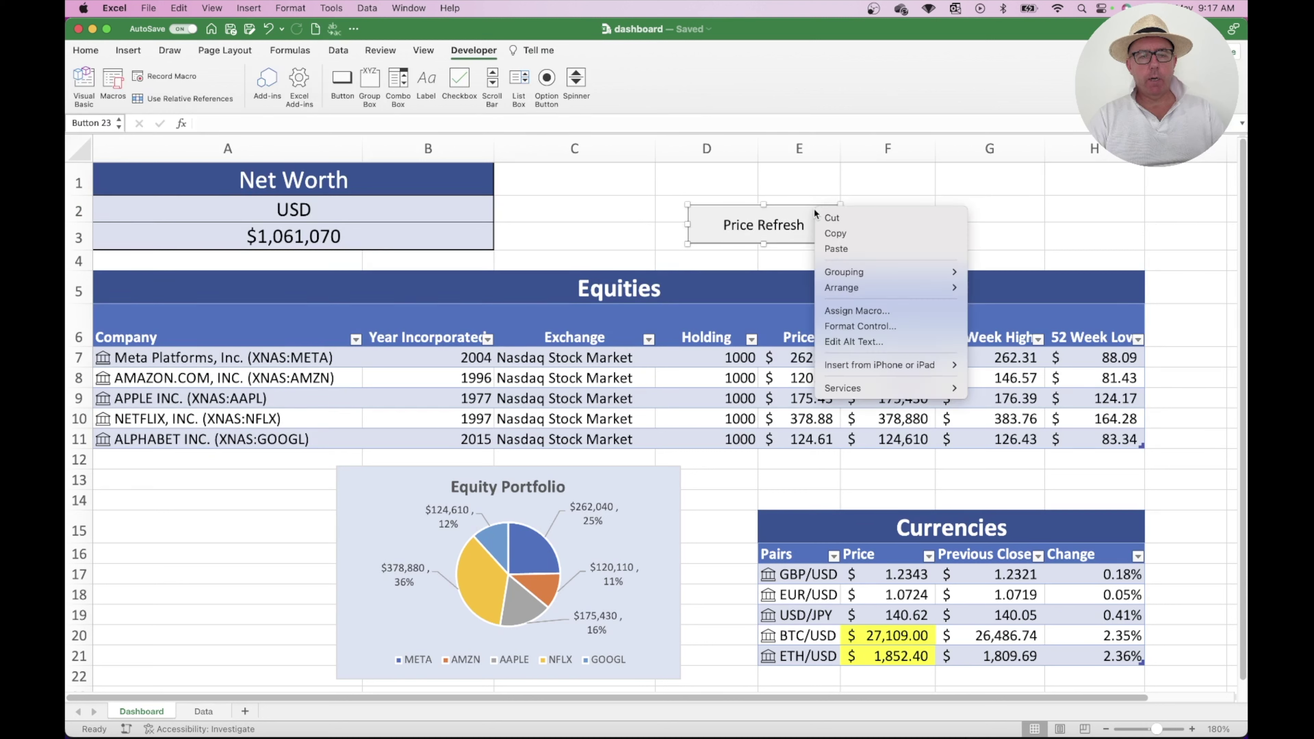
{"action": "key", "text": "Escape"}
{"action": "left_click_drag", "start_coordinate": [769, 214], "coordinate": [675, 197]}
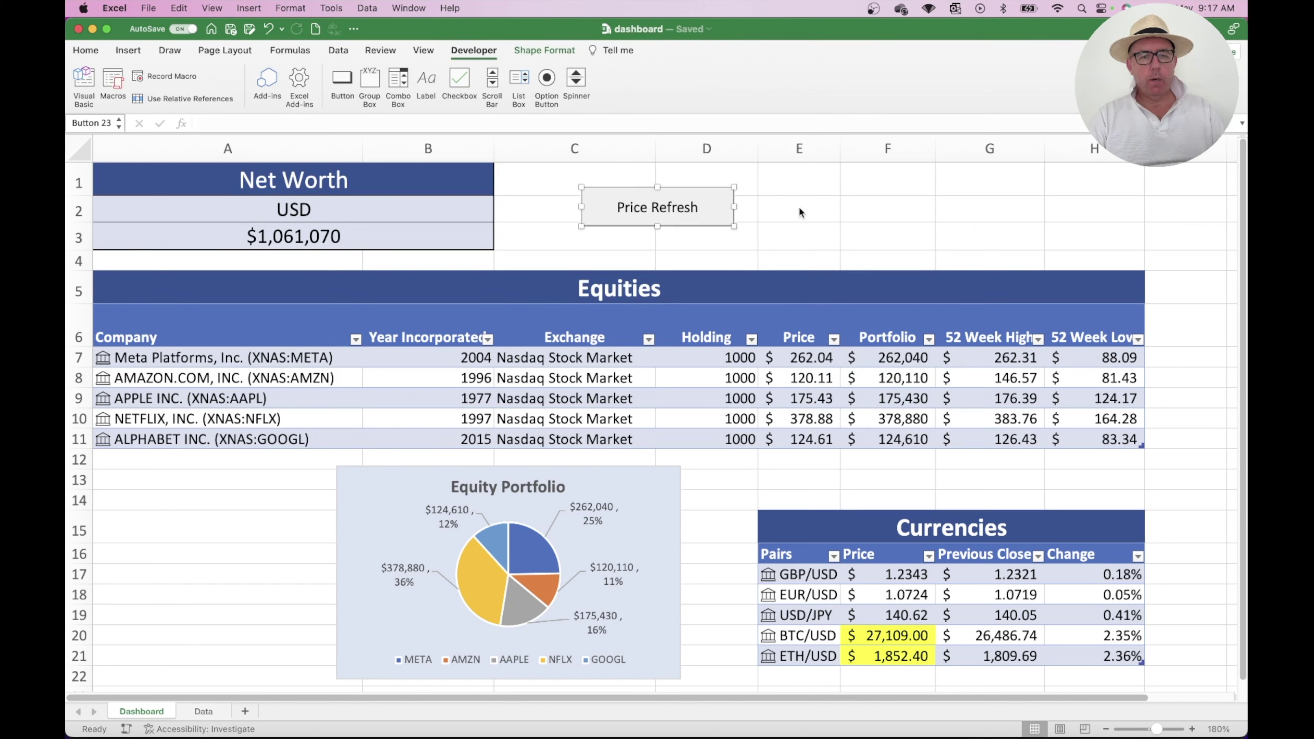
{"action": "left_click", "coordinate": [816, 209]}
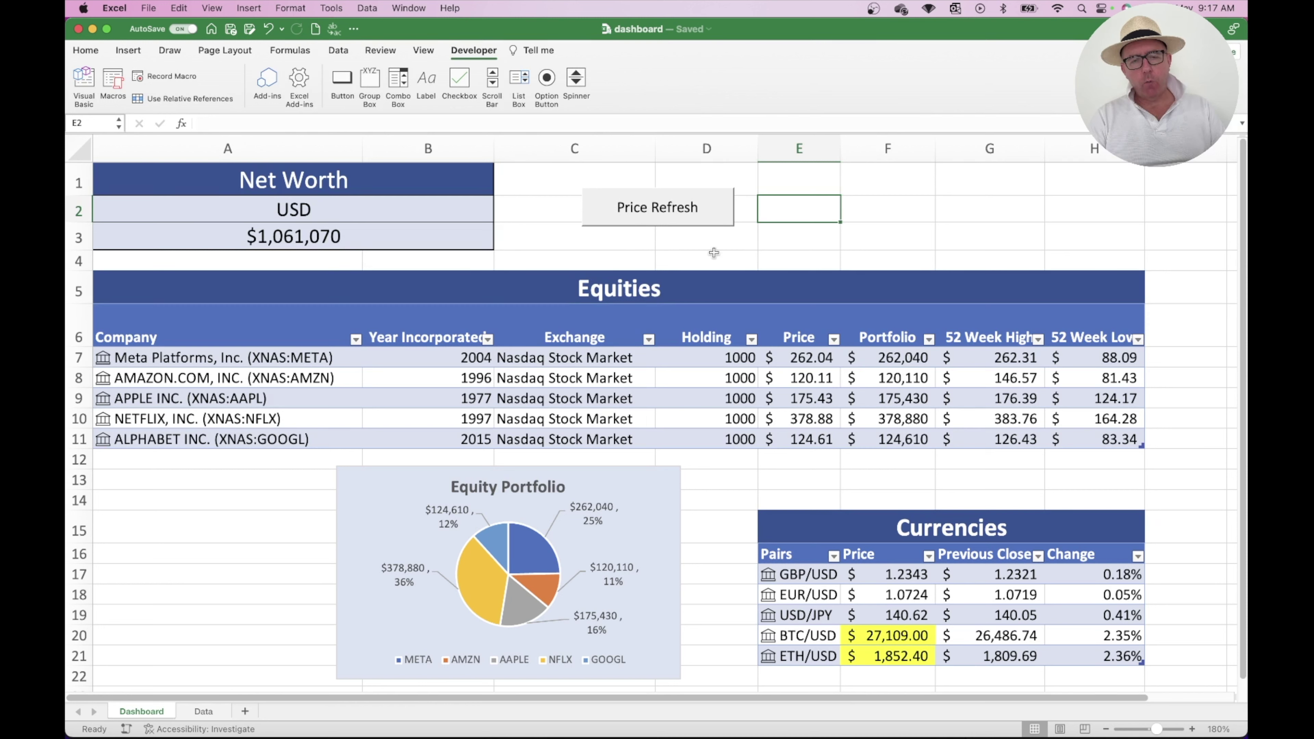
Run the macro several times with the Price Refresh button to update the live stock, currency and crypto prices.
{"action": "left_click", "coordinate": [651, 207]}
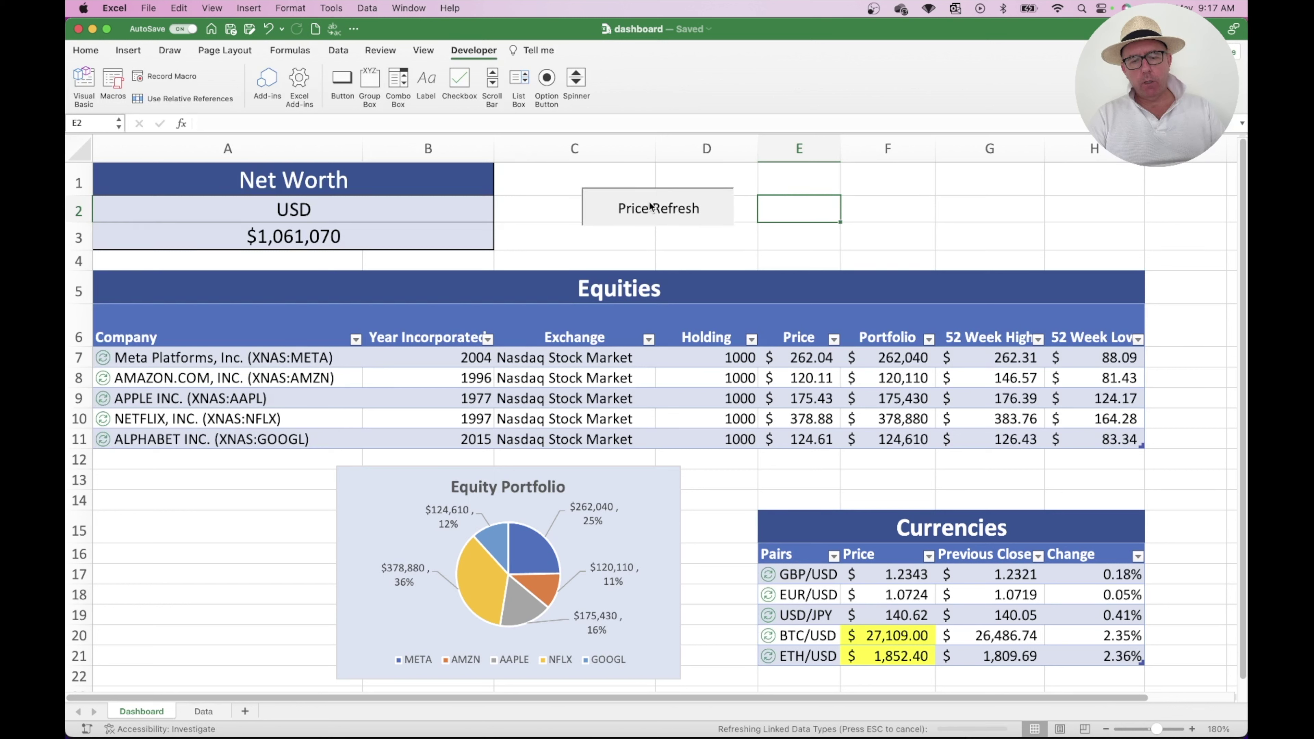
{"action": "left_click", "coordinate": [651, 207]}
{"action": "left_click", "coordinate": [651, 207]}
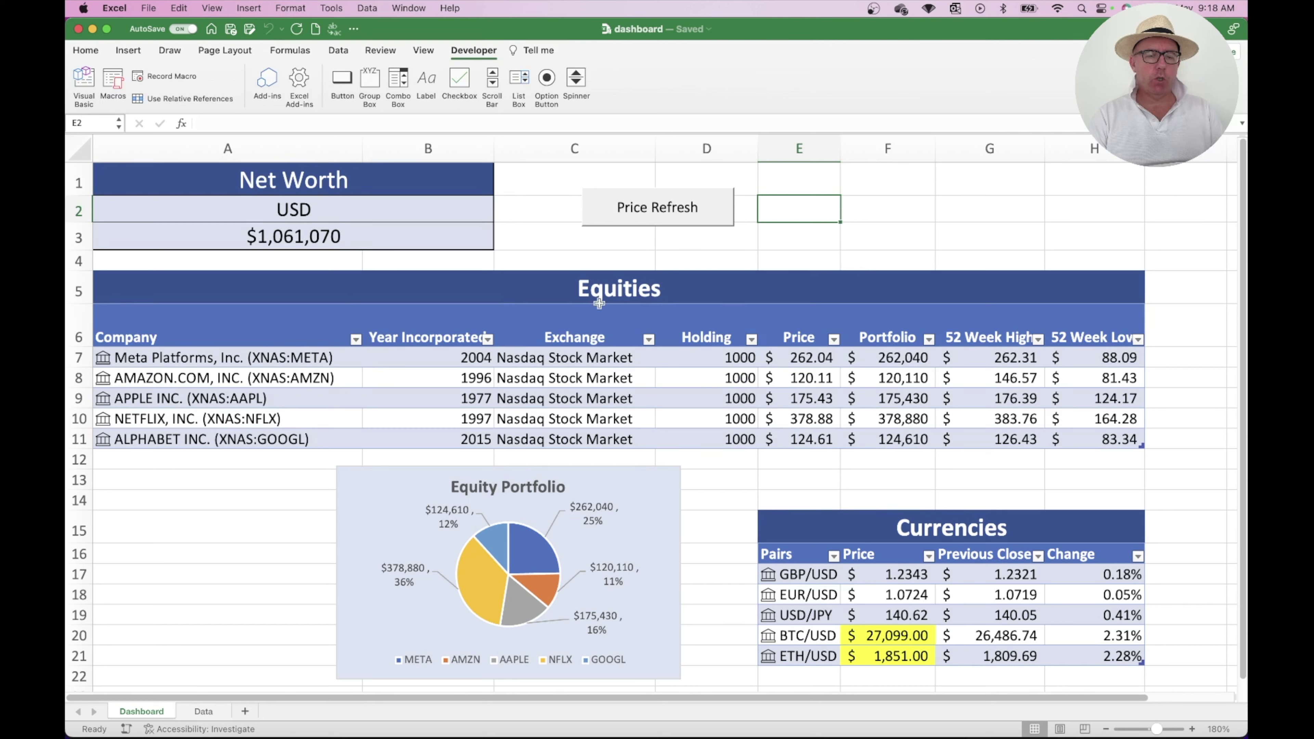
{"action": "left_click", "coordinate": [883, 218]}
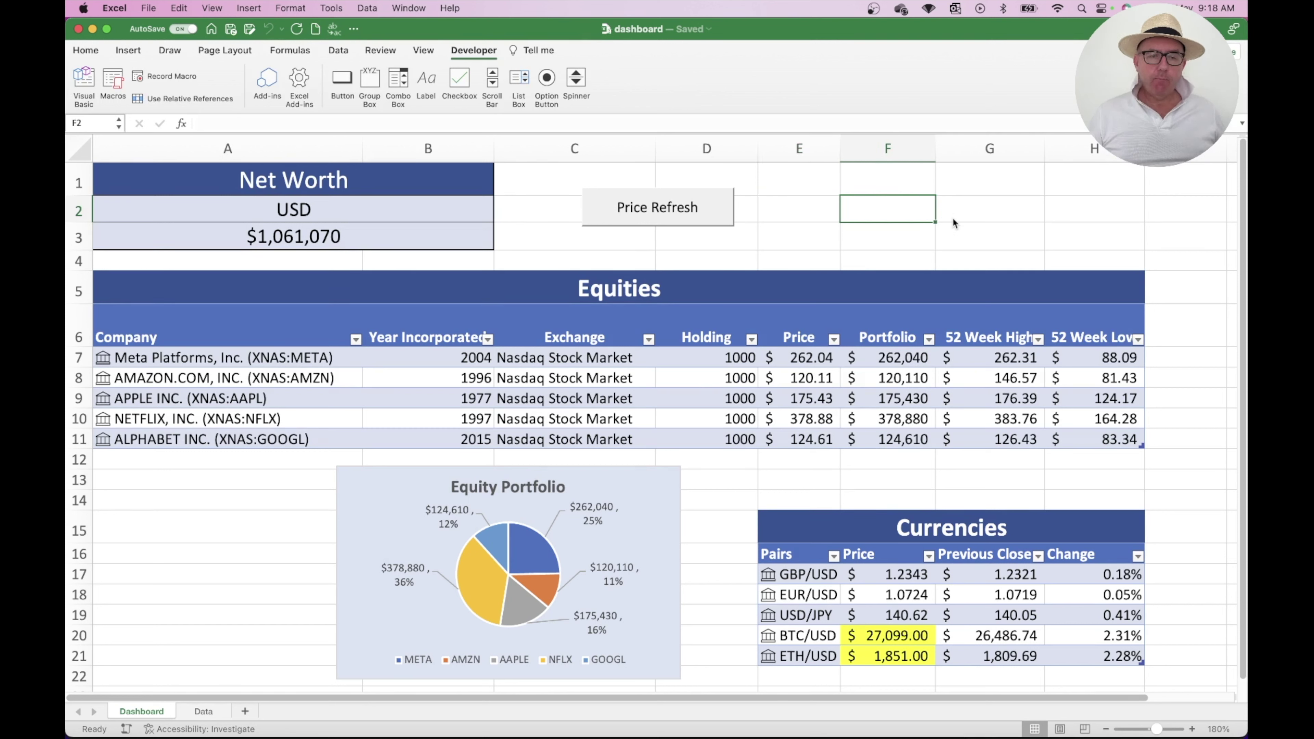